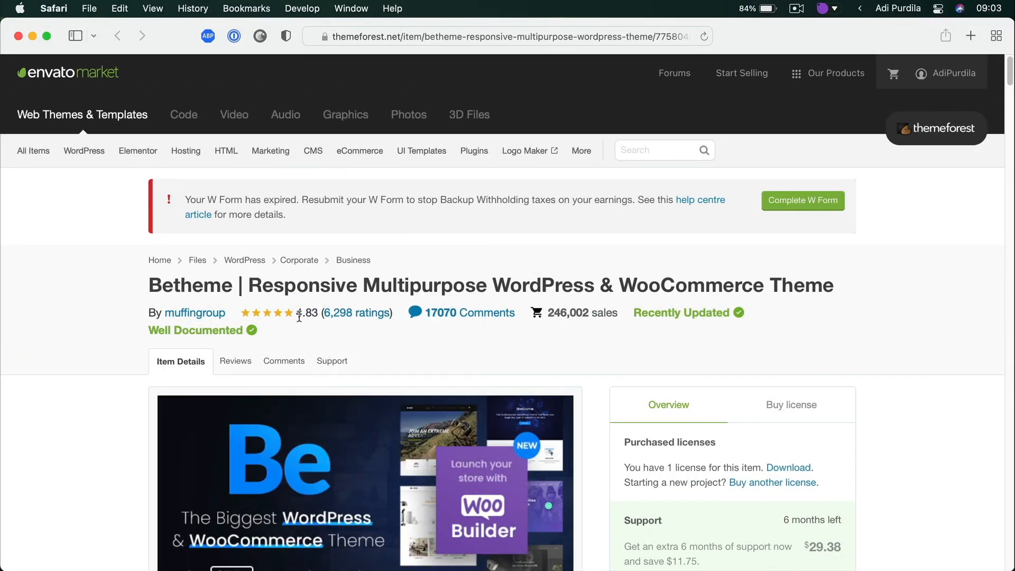
Examine the Betheme item page on ThemeForest, including its title, sales figure, preview, latest version and compatibility notes
{"action": "left_click_drag", "start_coordinate": [148, 285], "coordinate": [284, 285]}
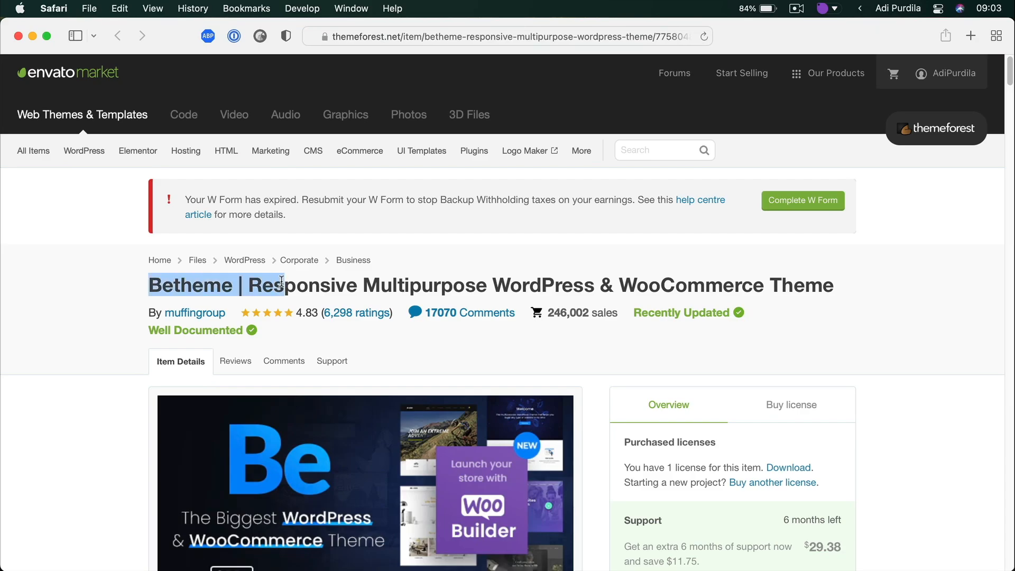
{"action": "left_click", "coordinate": [290, 338]}
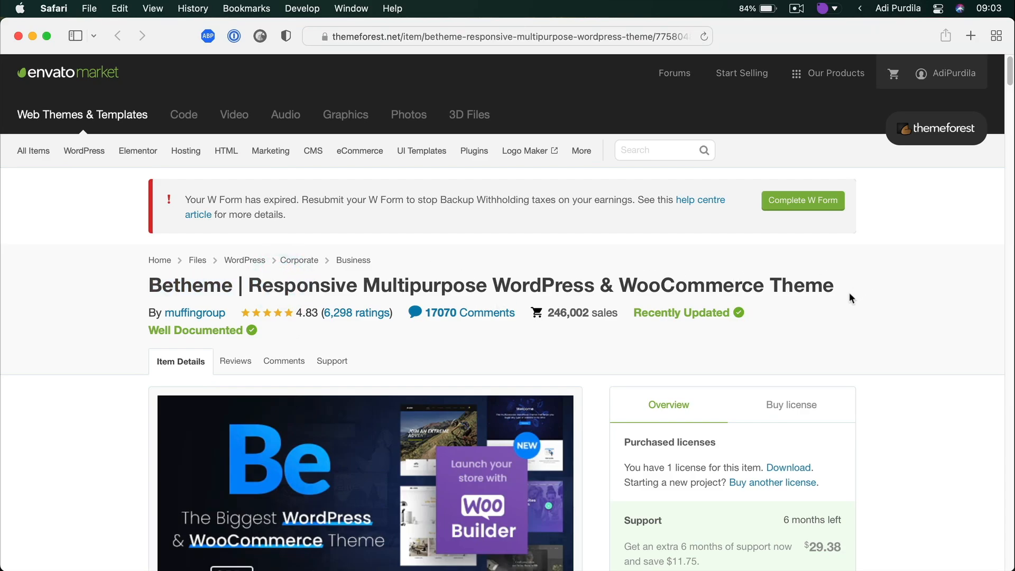
{"action": "scroll", "coordinate": [580, 284], "scroll_direction": "down", "scroll_amount": 1}
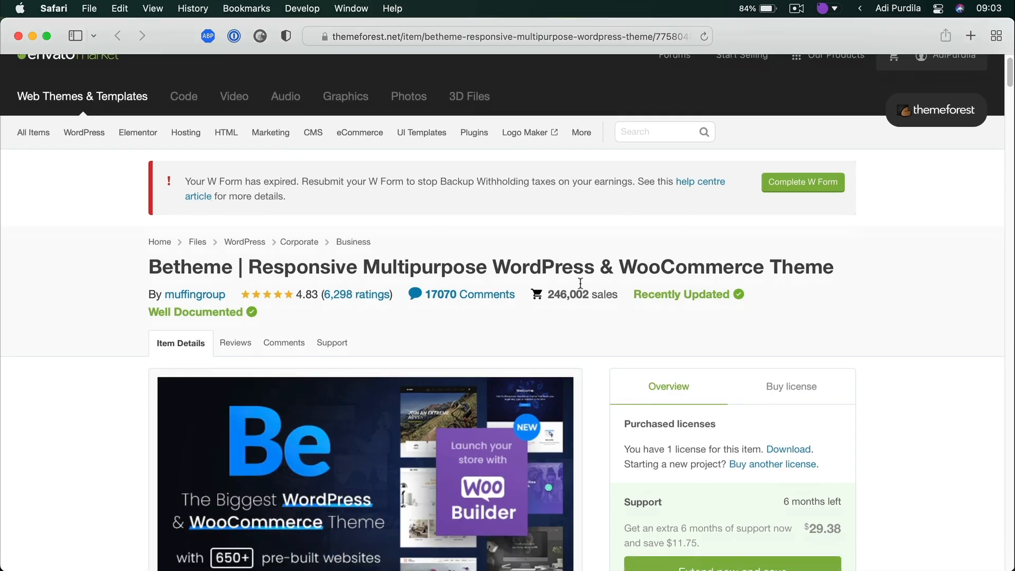
{"action": "scroll", "coordinate": [580, 283], "scroll_direction": "down", "scroll_amount": 3}
{"action": "scroll", "coordinate": [580, 284], "scroll_direction": "up", "scroll_amount": 2}
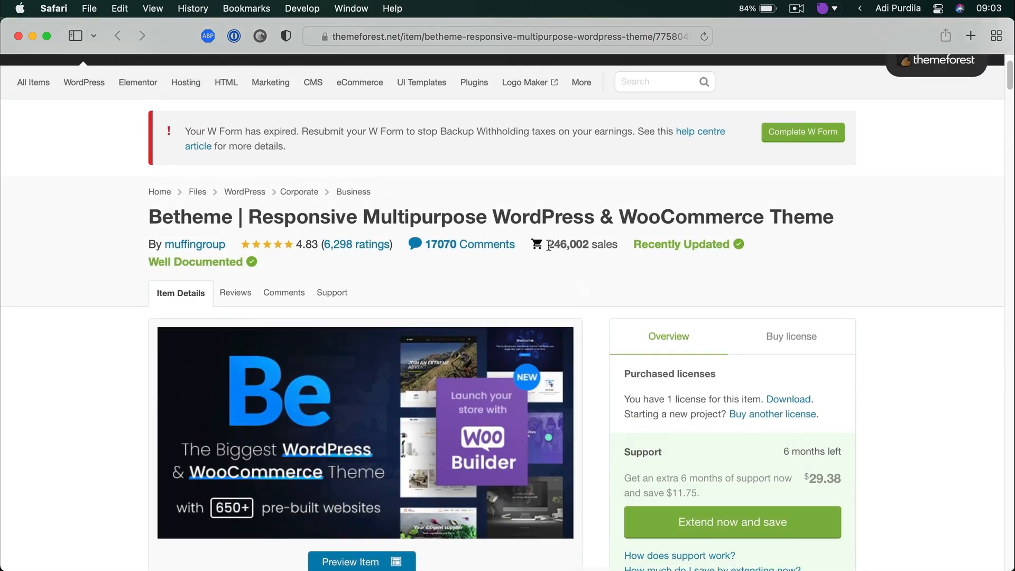
{"action": "left_click_drag", "start_coordinate": [550, 245], "coordinate": [617, 245]}
{"action": "left_click", "coordinate": [610, 270]}
{"action": "scroll", "coordinate": [630, 301], "scroll_direction": "down", "scroll_amount": 1}
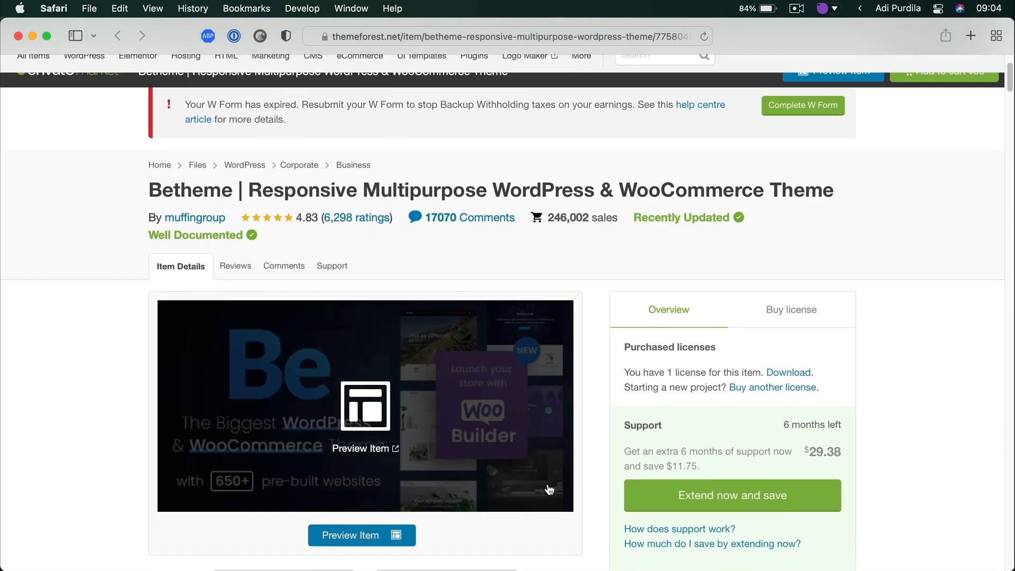
{"action": "scroll", "coordinate": [635, 404], "scroll_direction": "down", "scroll_amount": 5}
{"action": "scroll", "coordinate": [636, 409], "scroll_direction": "up", "scroll_amount": 2}
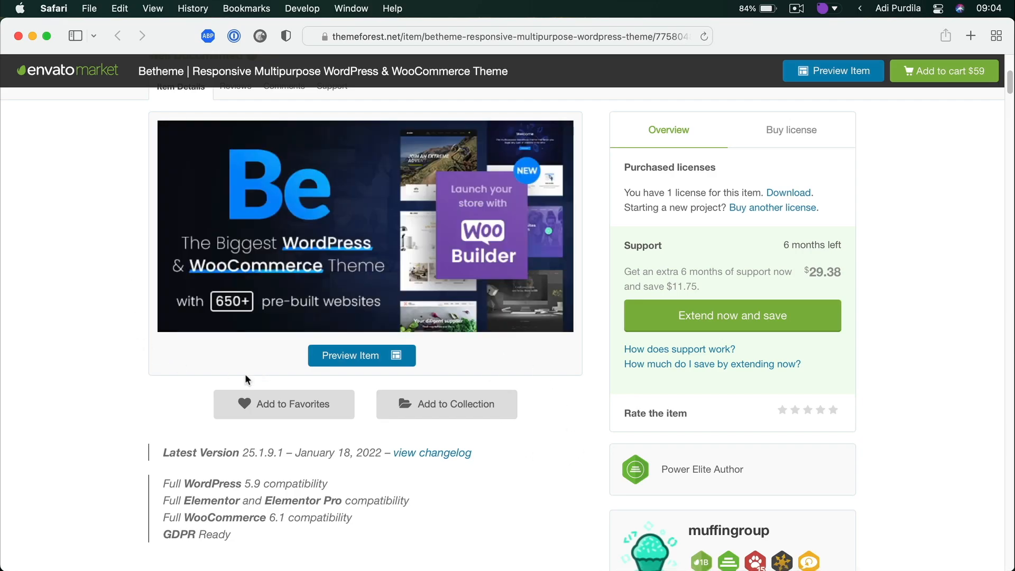
{"action": "mouse_move", "coordinate": [206, 306]}
{"action": "scroll", "coordinate": [536, 386], "scroll_direction": "up", "scroll_amount": 5}
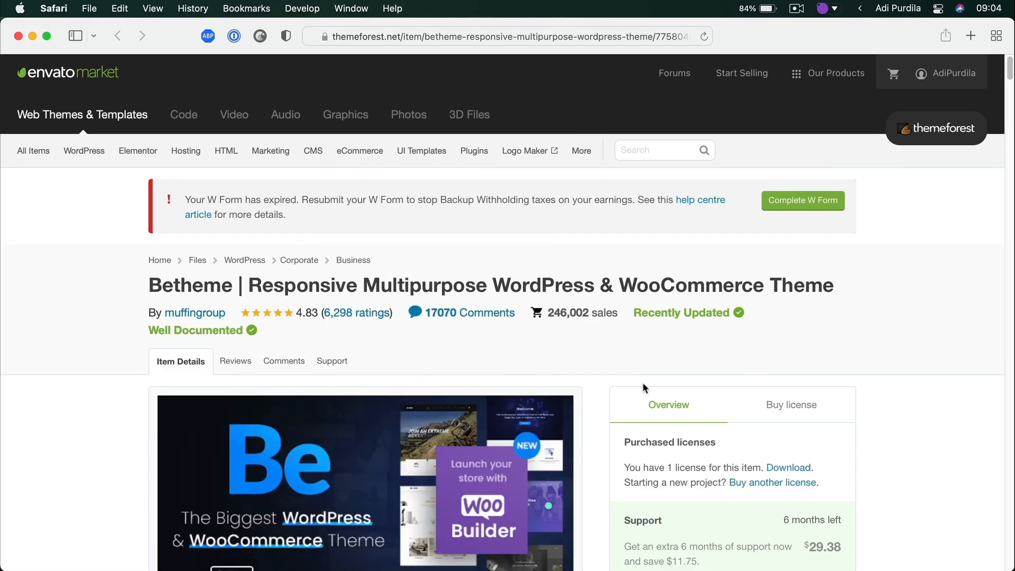
From the account's downloads, download Betheme's full files and documentation package and its license certificate and purchase code as PDF
{"action": "mouse_move", "coordinate": [922, 74]}
{"action": "left_click", "coordinate": [886, 174]}
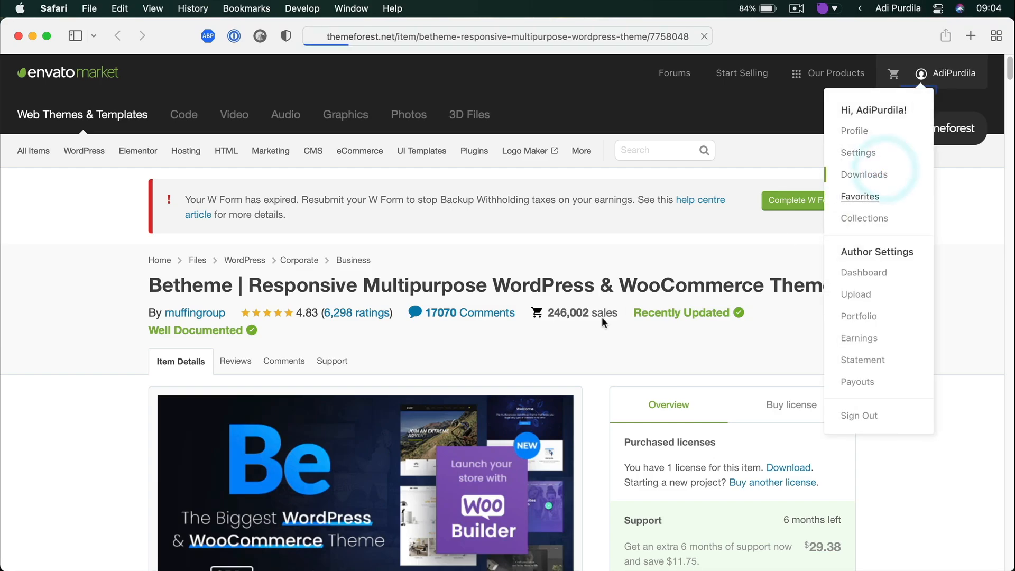
{"action": "left_click", "coordinate": [520, 456]}
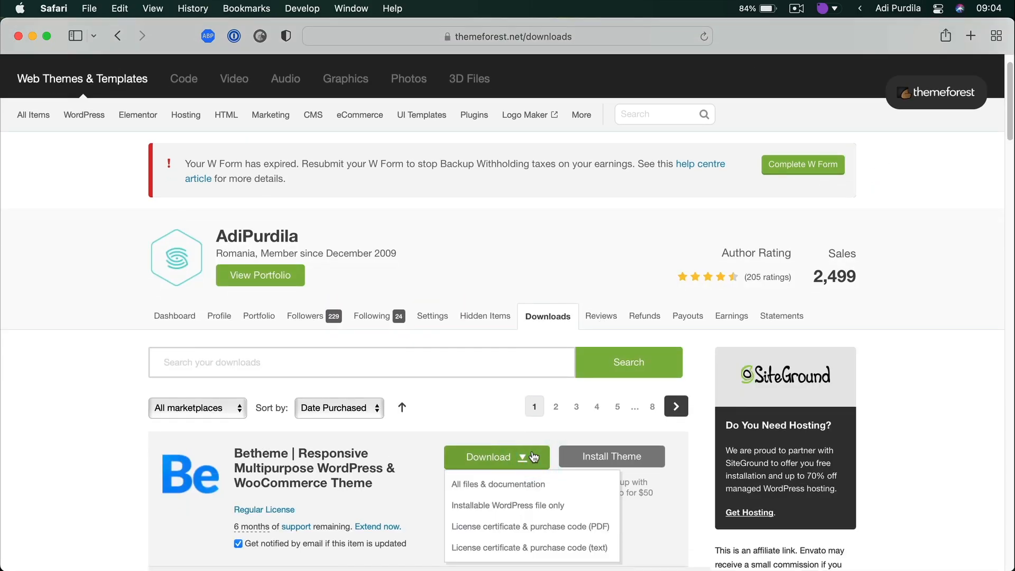
{"action": "left_click", "coordinate": [499, 483]}
{"action": "left_click", "coordinate": [635, 333]}
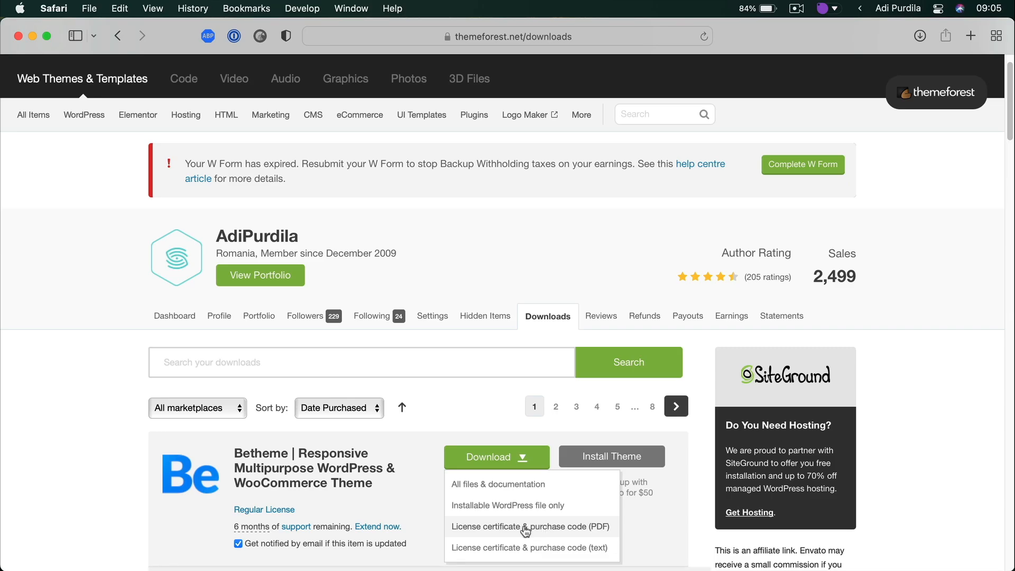
{"action": "left_click", "coordinate": [579, 525]}
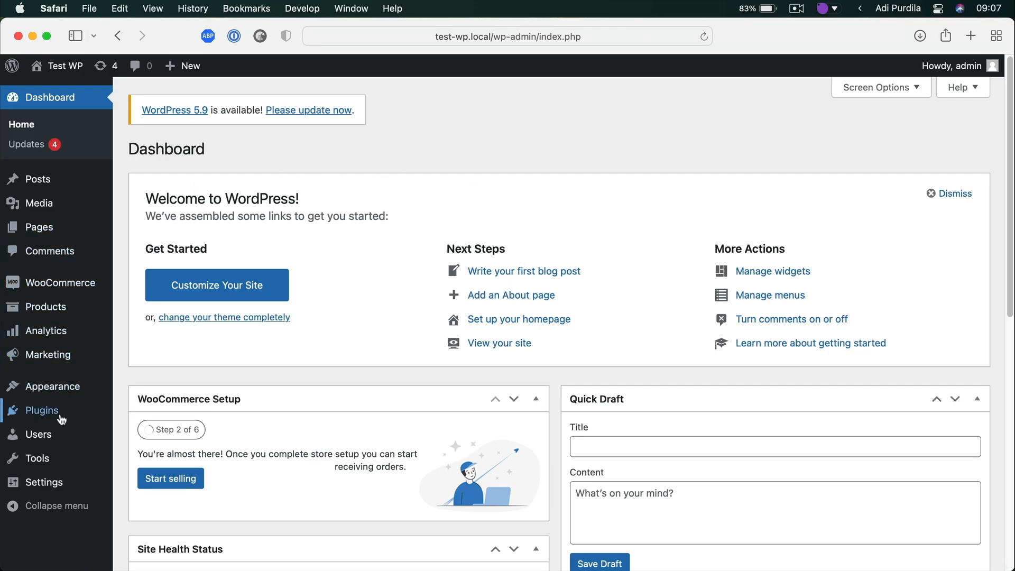
In the WordPress admin, open the upload form for adding a new theme
{"action": "mouse_move", "coordinate": [63, 384]}
{"action": "left_click", "coordinate": [170, 389]}
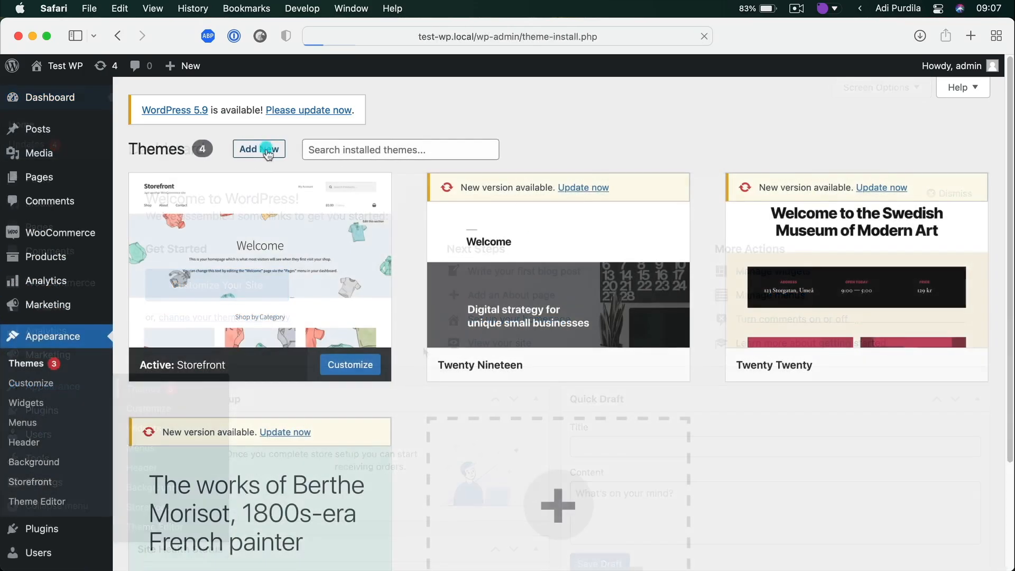
{"action": "left_click", "coordinate": [267, 148]}
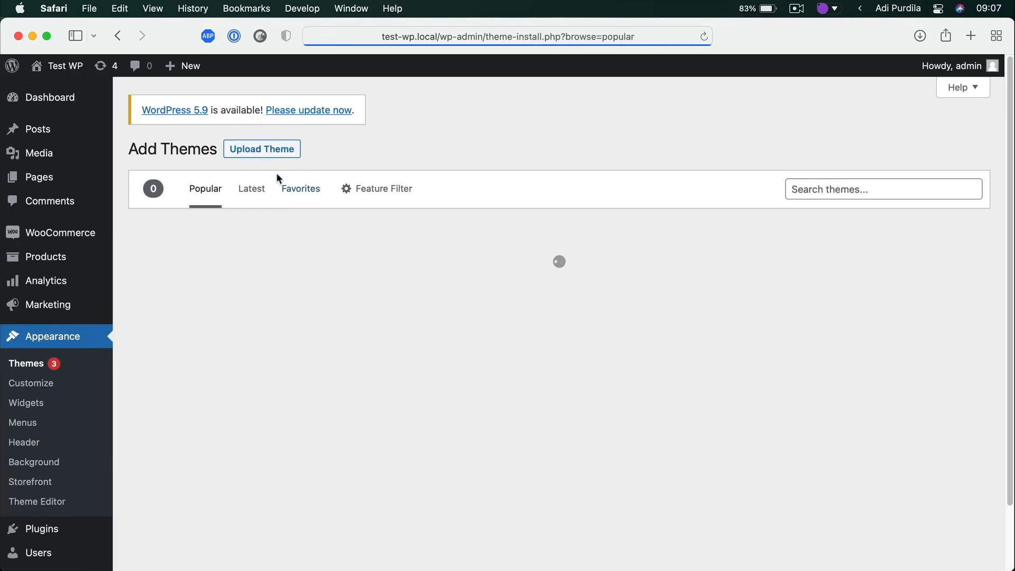
{"action": "left_click", "coordinate": [268, 147]}
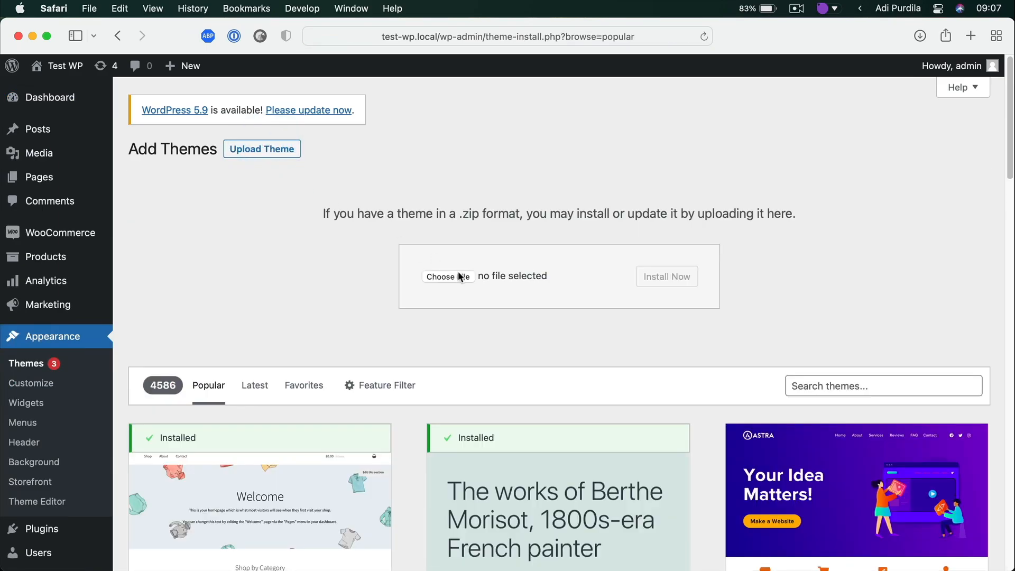
Install the theme from betheme.zip in the unpacked download folder and activate it
{"action": "left_click", "coordinate": [448, 277]}
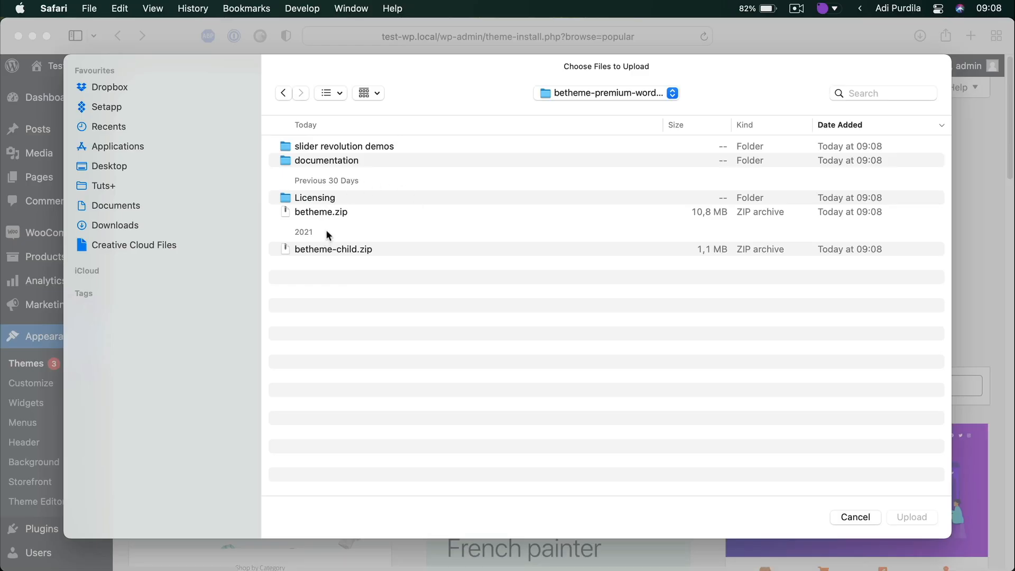
{"action": "left_click", "coordinate": [324, 211]}
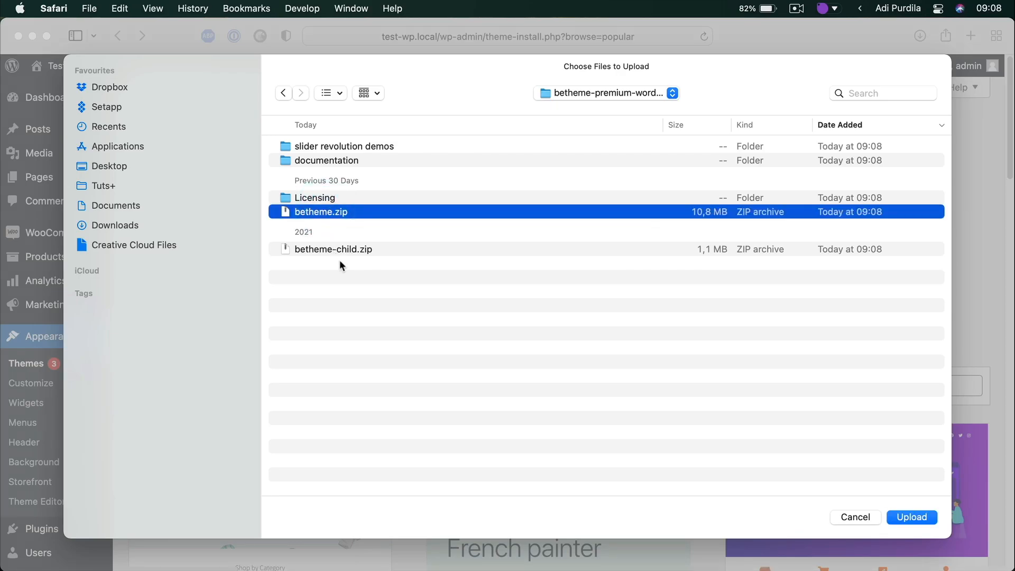
{"action": "key", "text": "Return"}
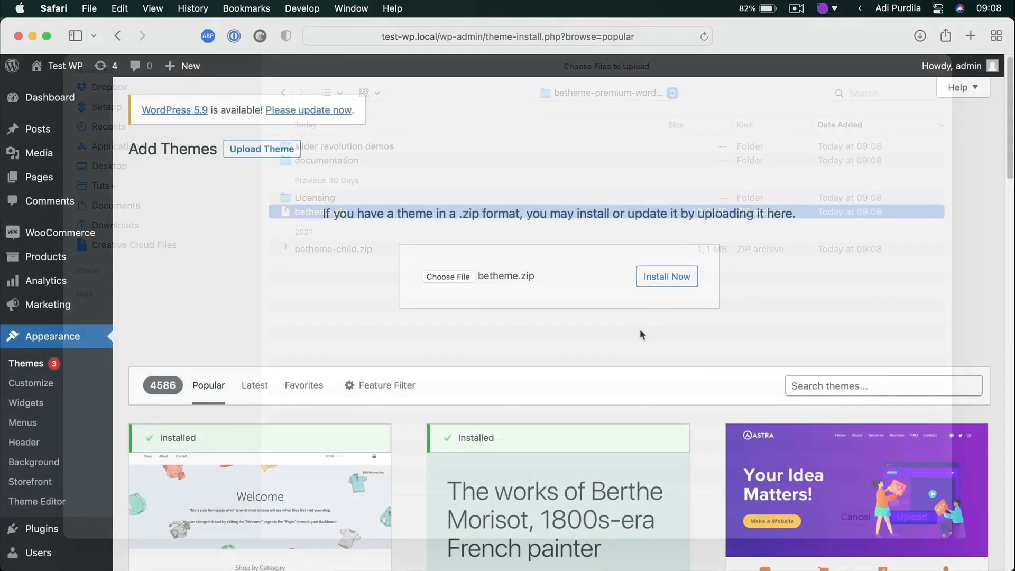
{"action": "left_click", "coordinate": [661, 286]}
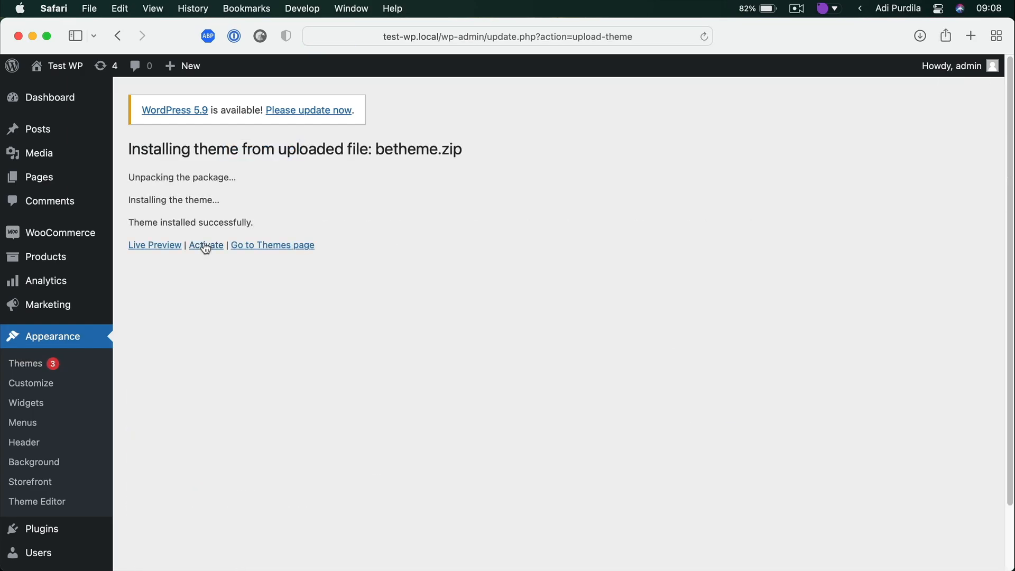
{"action": "left_click", "coordinate": [206, 246]}
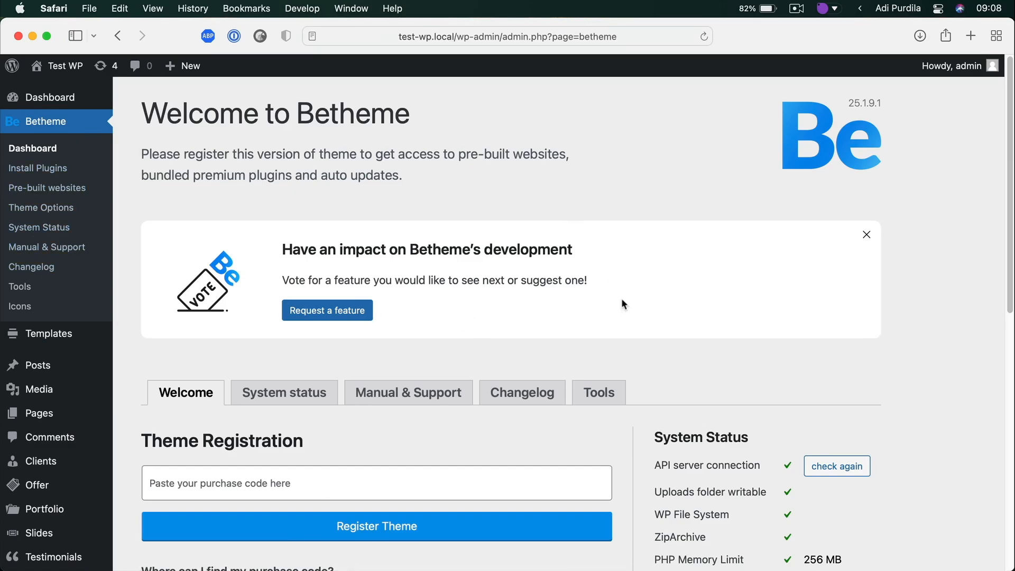
Register the Betheme copy by entering the item purchase code in the Theme Registration section
{"action": "scroll", "coordinate": [330, 370], "scroll_direction": "down", "scroll_amount": 5}
{"action": "left_click_drag", "start_coordinate": [160, 222], "coordinate": [322, 229]}
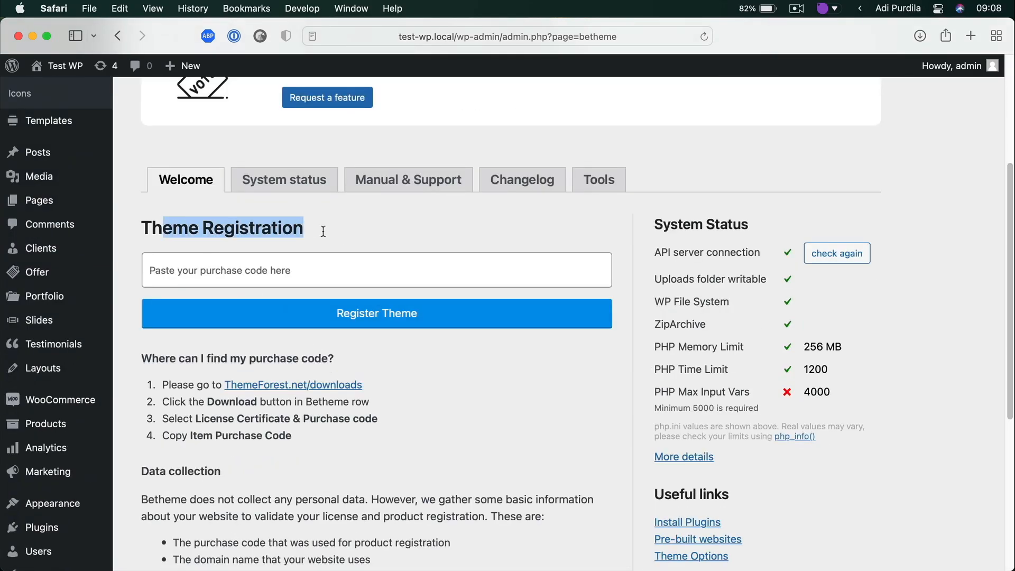
{"action": "left_click", "coordinate": [350, 232]}
{"action": "left_click", "coordinate": [208, 270]}
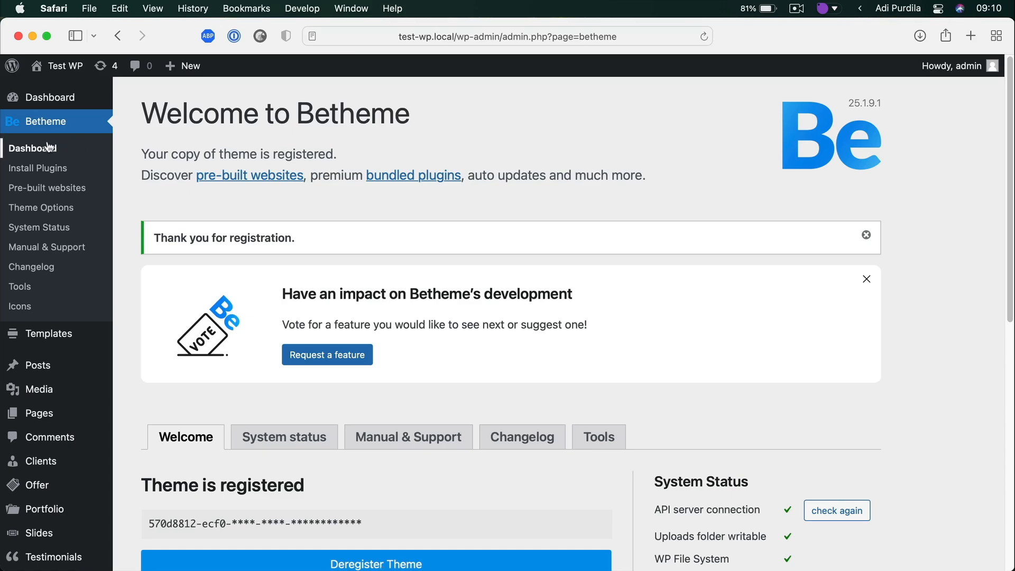
Open Betheme's pre-built websites and look through the whole catalogue of designs
{"action": "left_click", "coordinate": [54, 195]}
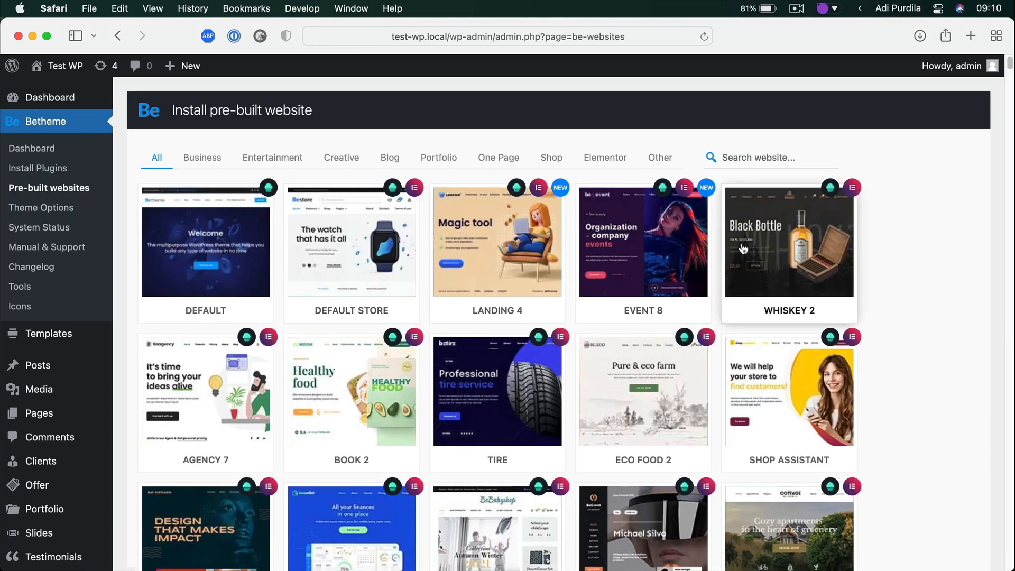
{"action": "scroll", "coordinate": [743, 249], "scroll_direction": "down", "scroll_amount": 15}
{"action": "scroll", "coordinate": [743, 248], "scroll_direction": "down", "scroll_amount": 20}
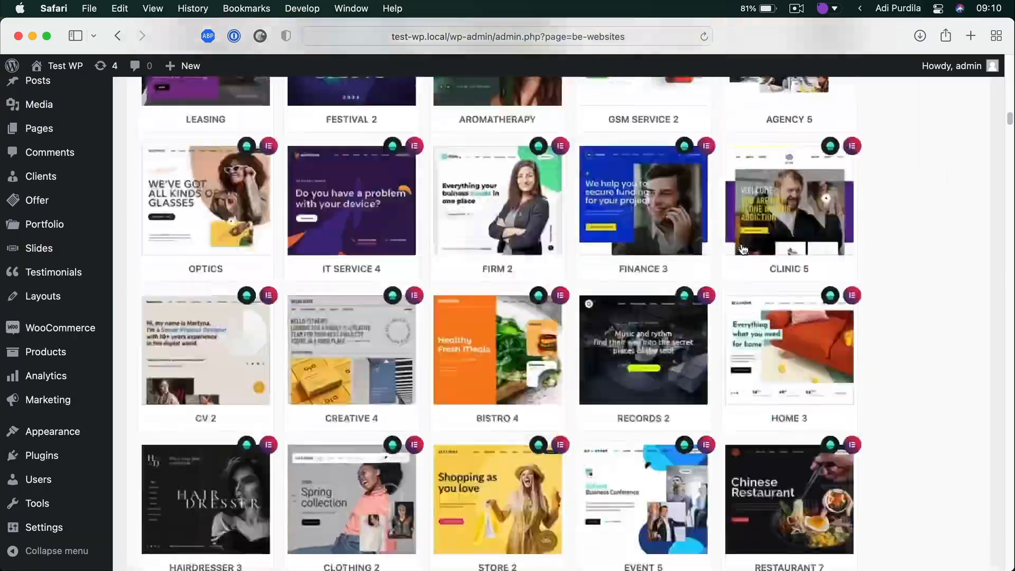
{"action": "scroll", "coordinate": [743, 249], "scroll_direction": "down", "scroll_amount": 20}
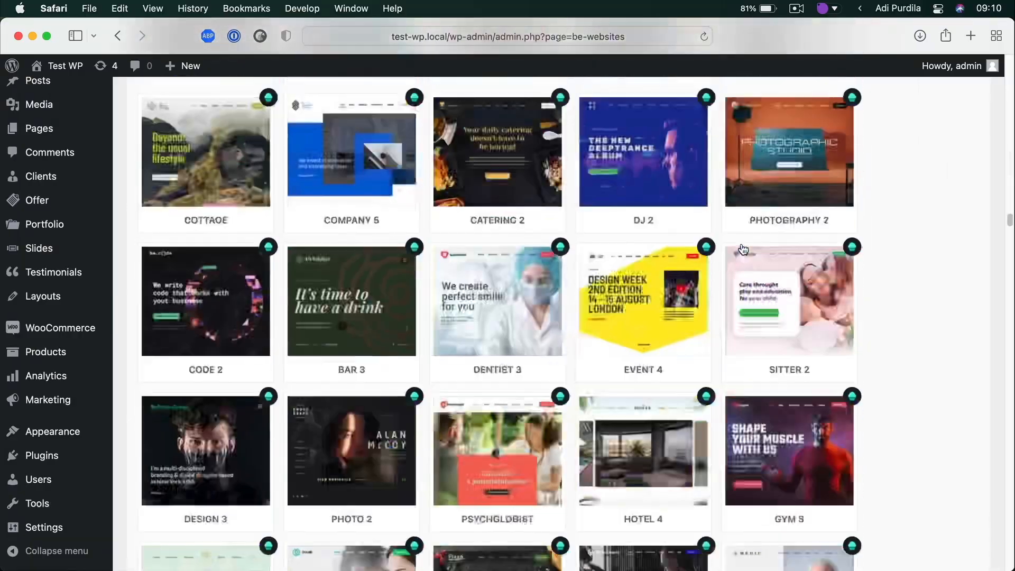
{"action": "scroll", "coordinate": [744, 248], "scroll_direction": "down", "scroll_amount": 20}
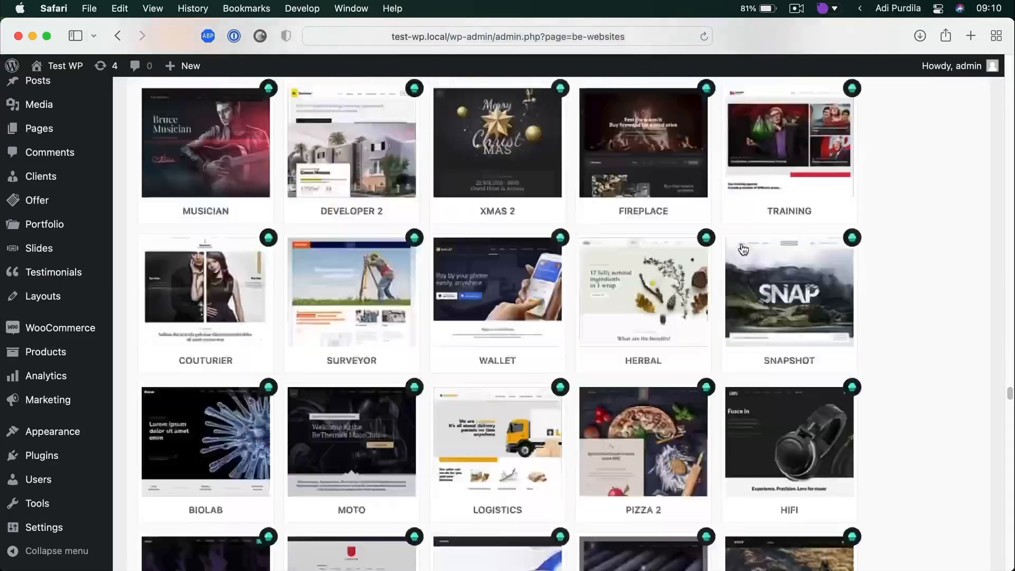
{"action": "scroll", "coordinate": [743, 249], "scroll_direction": "down", "scroll_amount": 18}
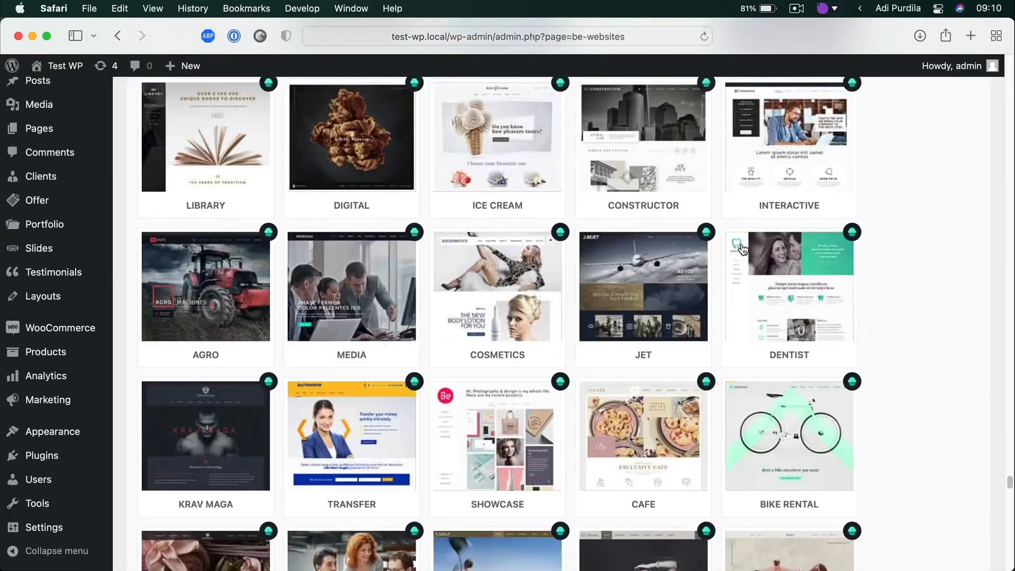
{"action": "scroll", "coordinate": [742, 249], "scroll_direction": "down", "scroll_amount": 2}
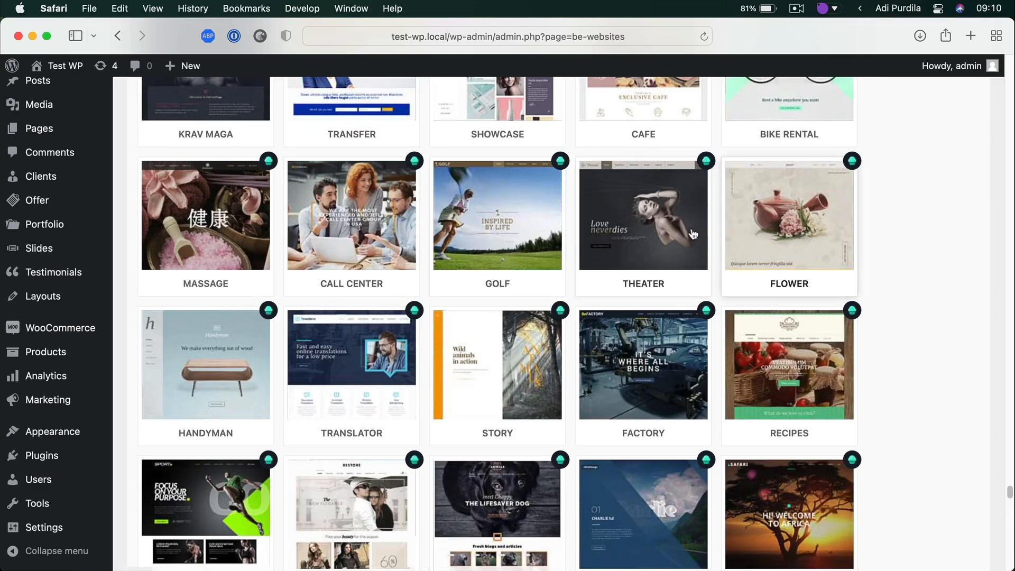
{"action": "scroll", "coordinate": [617, 241], "scroll_direction": "down", "scroll_amount": 5}
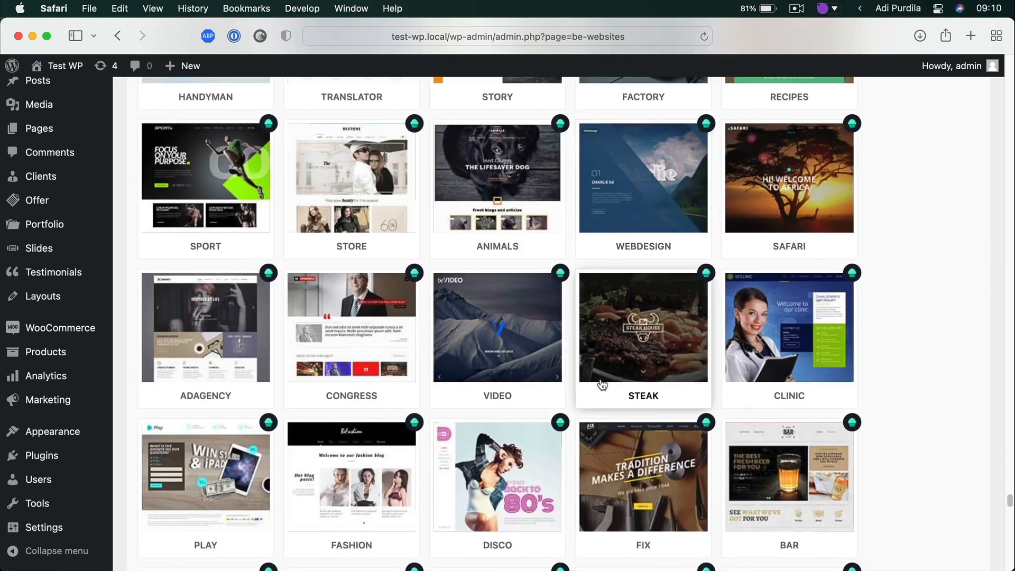
{"action": "scroll", "coordinate": [600, 388], "scroll_direction": "down", "scroll_amount": 10}
{"action": "scroll", "coordinate": [547, 285], "scroll_direction": "down", "scroll_amount": 15}
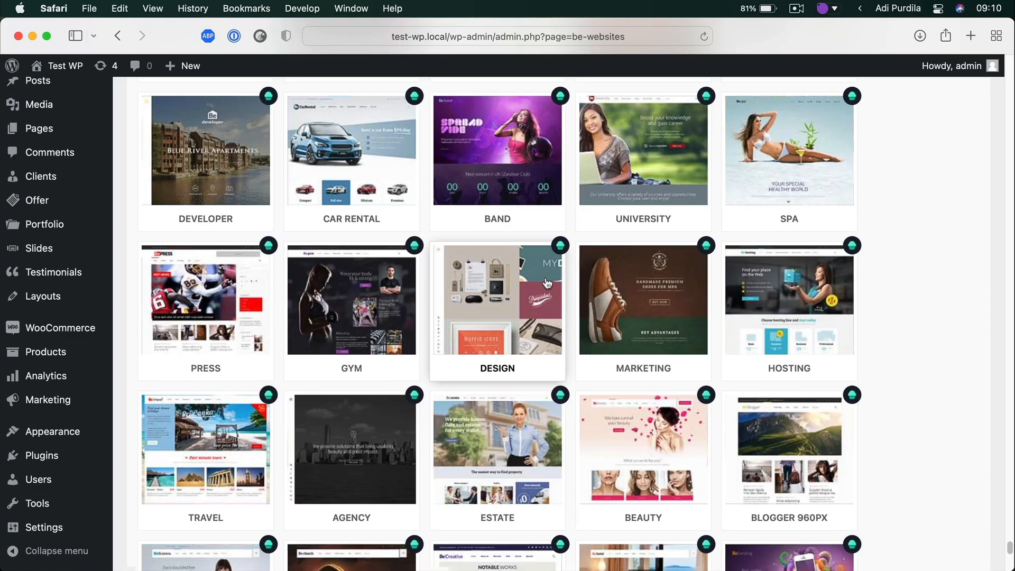
{"action": "scroll", "coordinate": [547, 283], "scroll_direction": "down", "scroll_amount": 10}
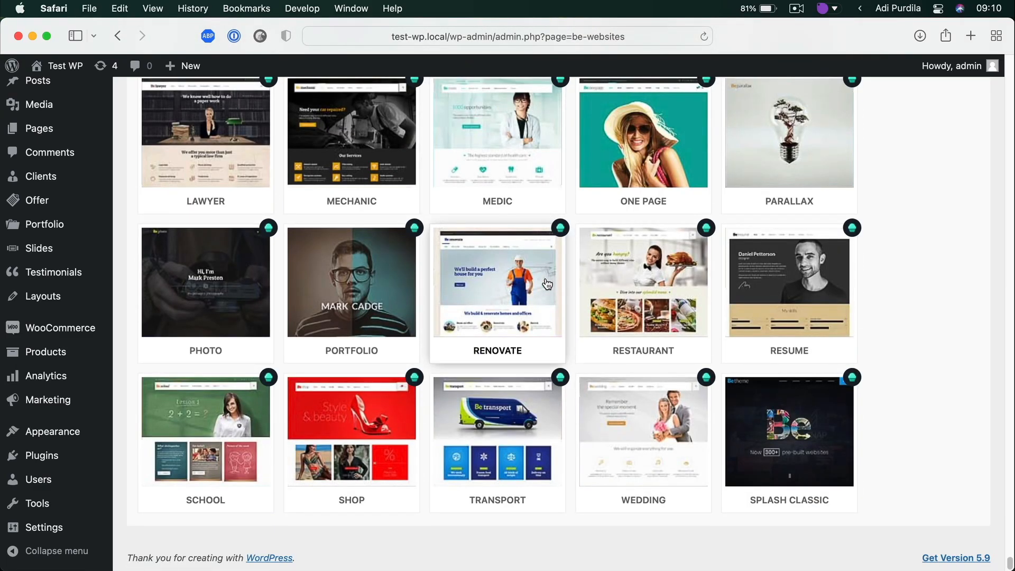
{"action": "scroll", "coordinate": [547, 284], "scroll_direction": "up", "scroll_amount": 20}
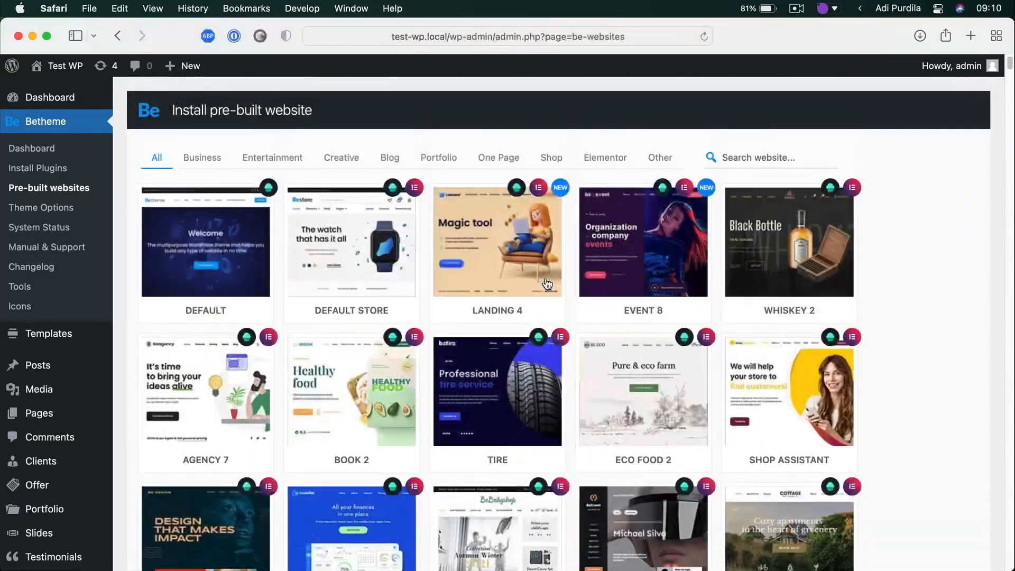
Filter the pre-built websites by Entertainment, Blog, One Page and Portfolio in turn, returning to the Blog category
{"action": "left_click", "coordinate": [271, 159]}
{"action": "left_click", "coordinate": [394, 158]}
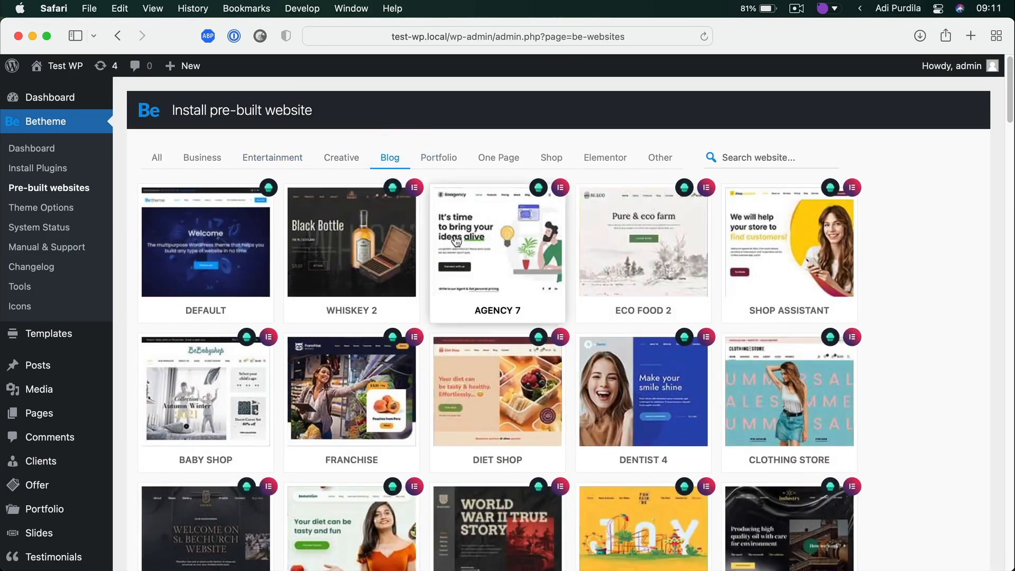
{"action": "left_click", "coordinate": [501, 154]}
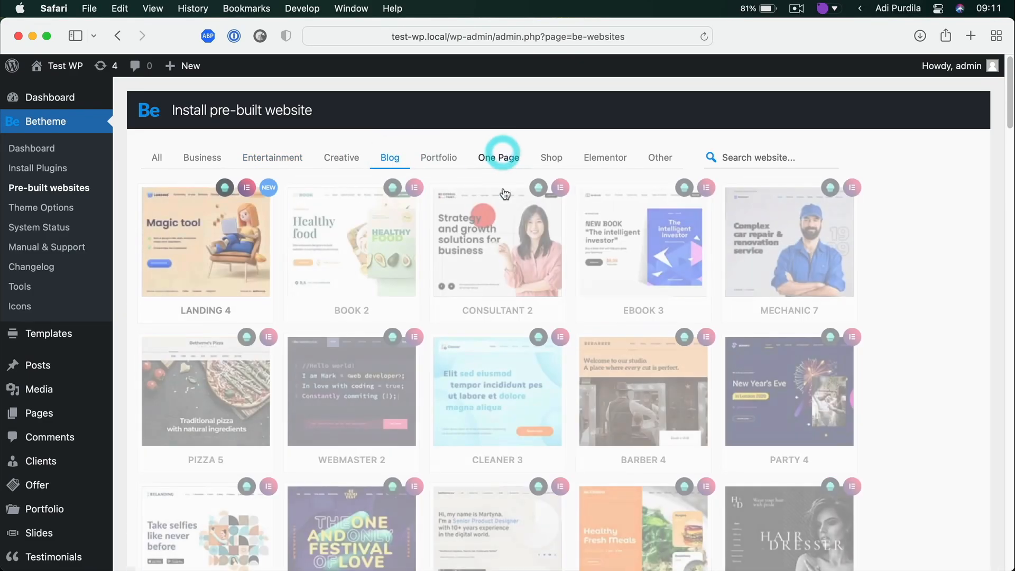
{"action": "left_click", "coordinate": [447, 162]}
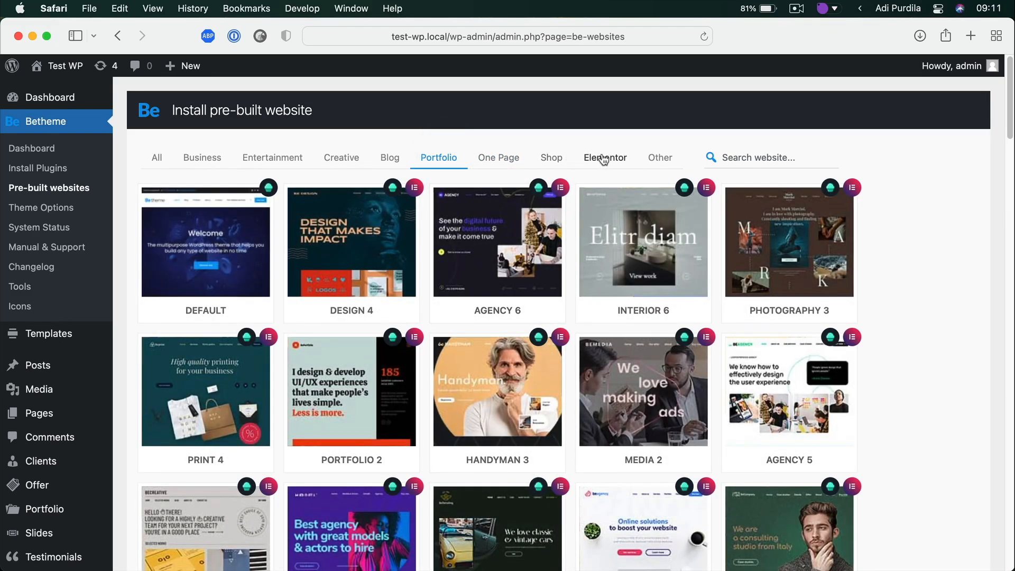
{"action": "left_click", "coordinate": [399, 154]}
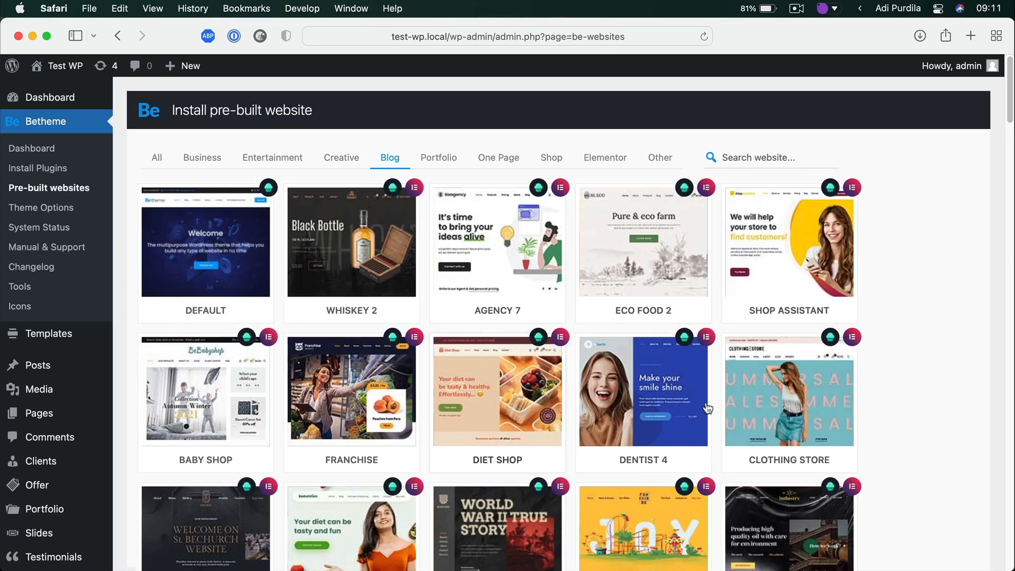
Filter the pre-built websites by Business and search the catalogue for "landing"
{"action": "left_click", "coordinate": [211, 158]}
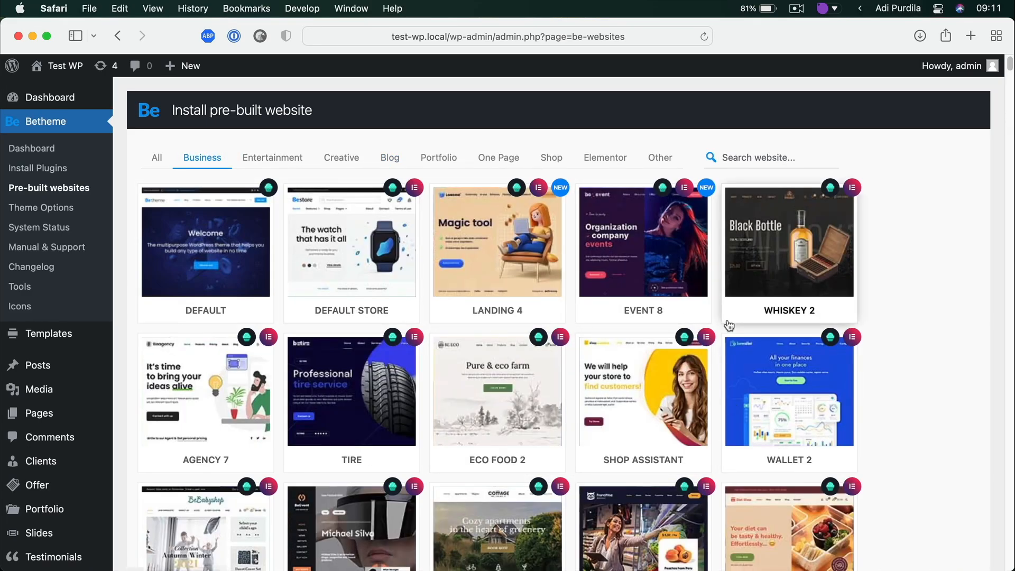
{"action": "left_click", "coordinate": [766, 157]}
{"action": "type", "text": "landing"}
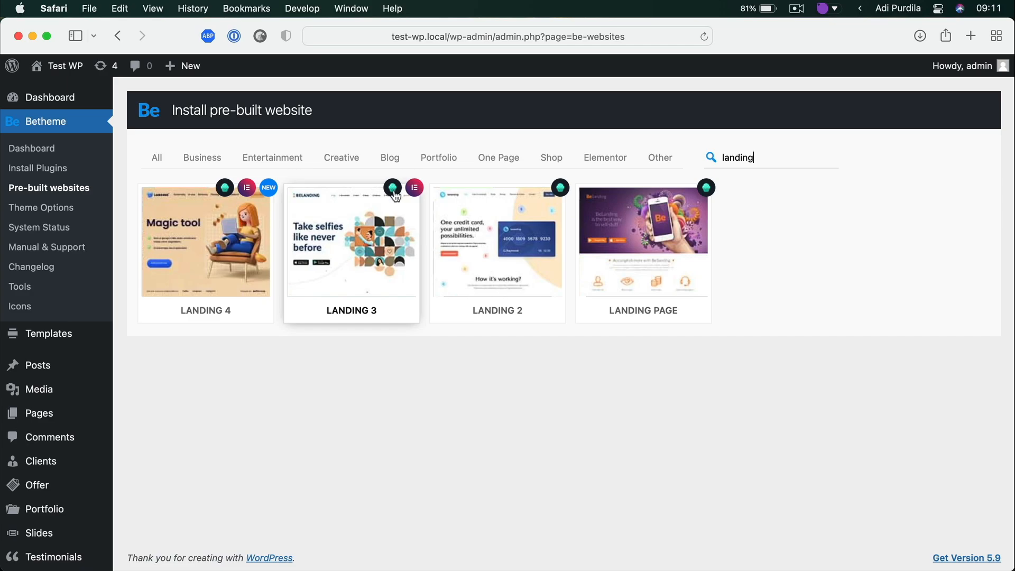
Check which plugins the Landing 3 design requires with Muffin Builder, leaving its installation without proceeding
{"action": "left_click", "coordinate": [356, 220]}
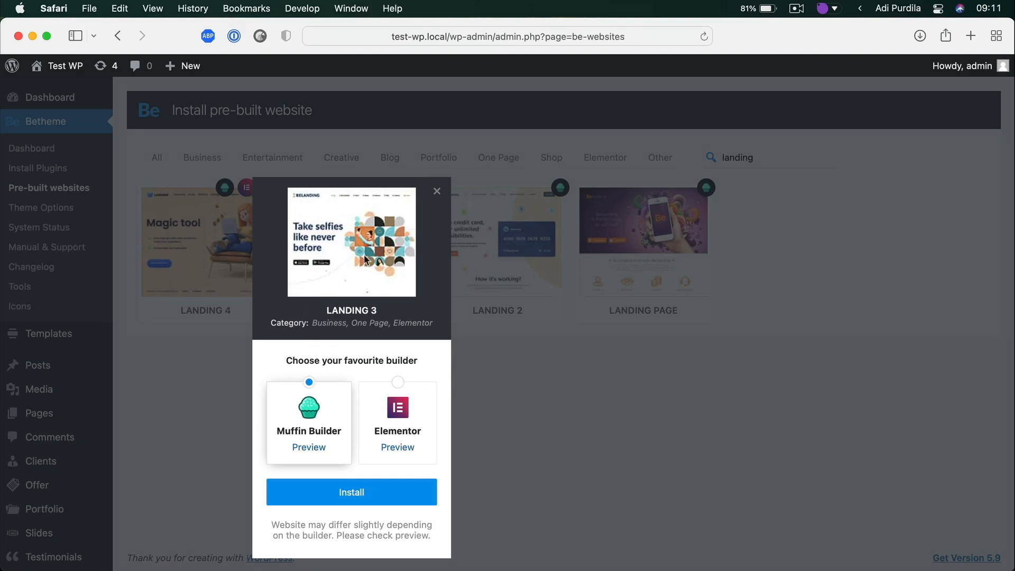
{"action": "left_click_drag", "start_coordinate": [326, 309], "coordinate": [397, 315]}
{"action": "left_click", "coordinate": [398, 315]}
{"action": "left_click", "coordinate": [367, 497]}
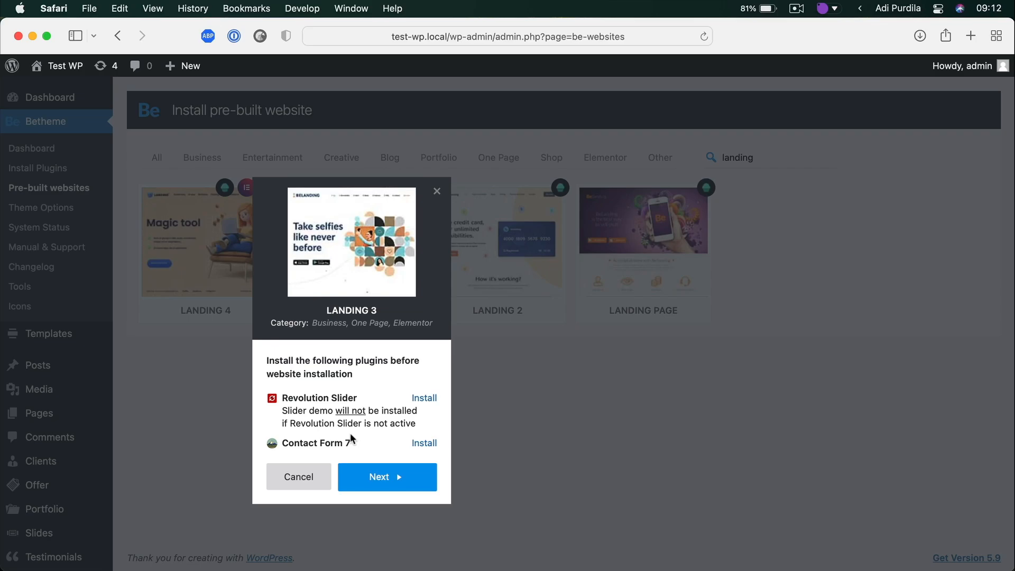
{"action": "left_click", "coordinate": [437, 191]}
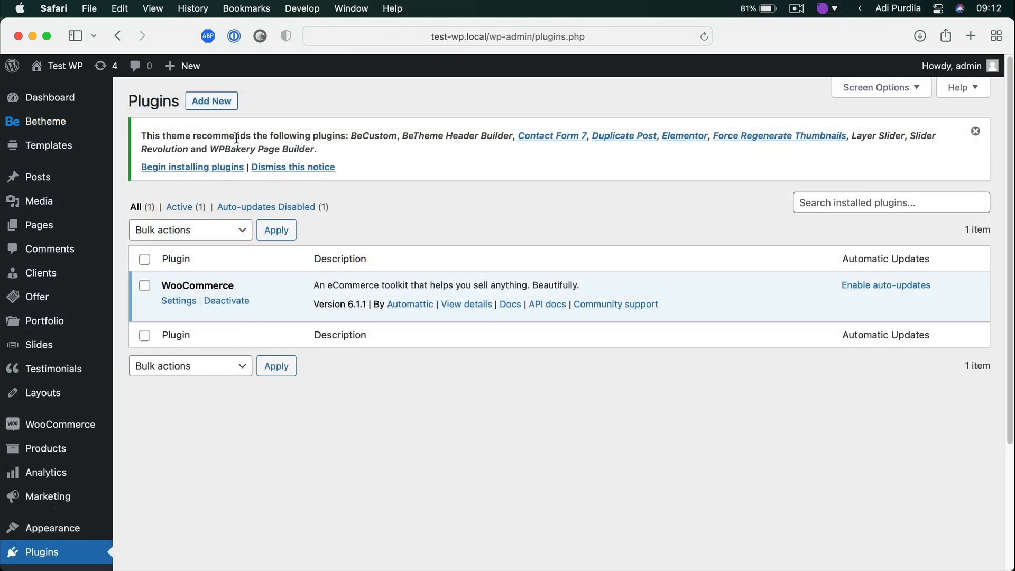
Bulk-install all the plugins recommended by the theme from the WordPress plugins page's recommendation notice
{"action": "left_click_drag", "start_coordinate": [146, 132], "coordinate": [688, 150]}
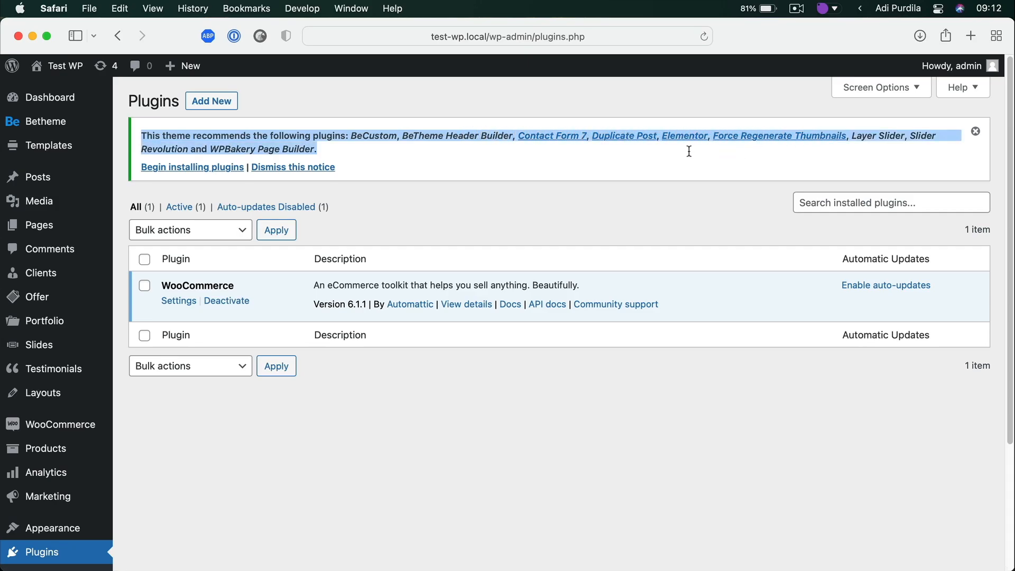
{"action": "left_click", "coordinate": [687, 150]}
{"action": "left_click", "coordinate": [223, 167]}
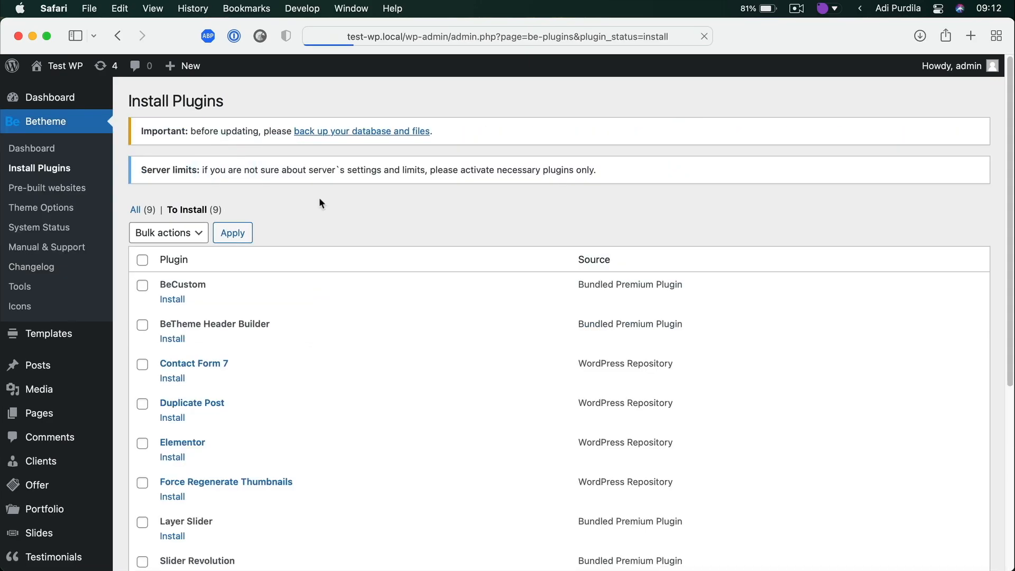
{"action": "left_click", "coordinate": [144, 258]}
{"action": "left_click", "coordinate": [171, 232]}
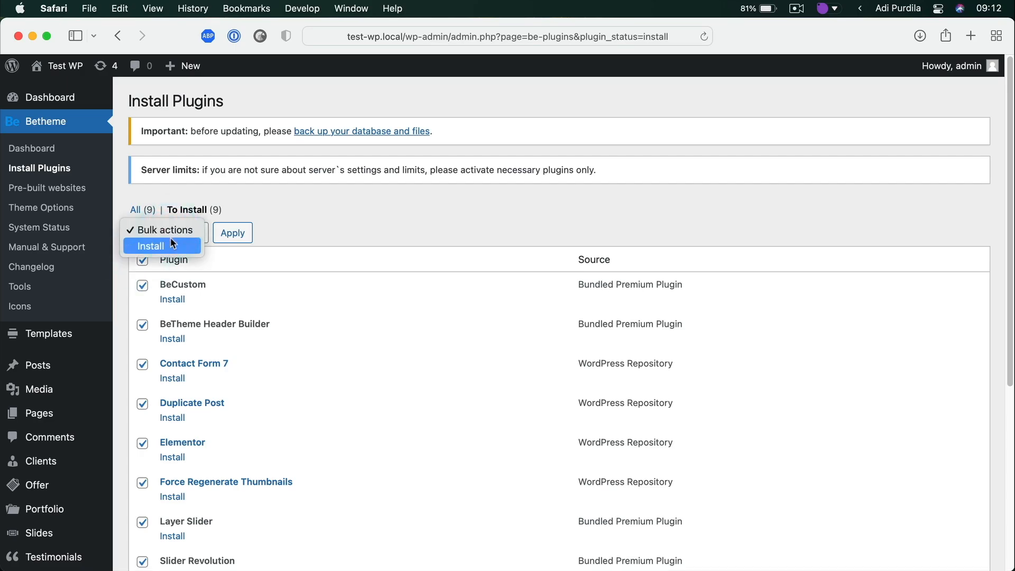
{"action": "left_click", "coordinate": [170, 238]}
{"action": "left_click", "coordinate": [233, 232]}
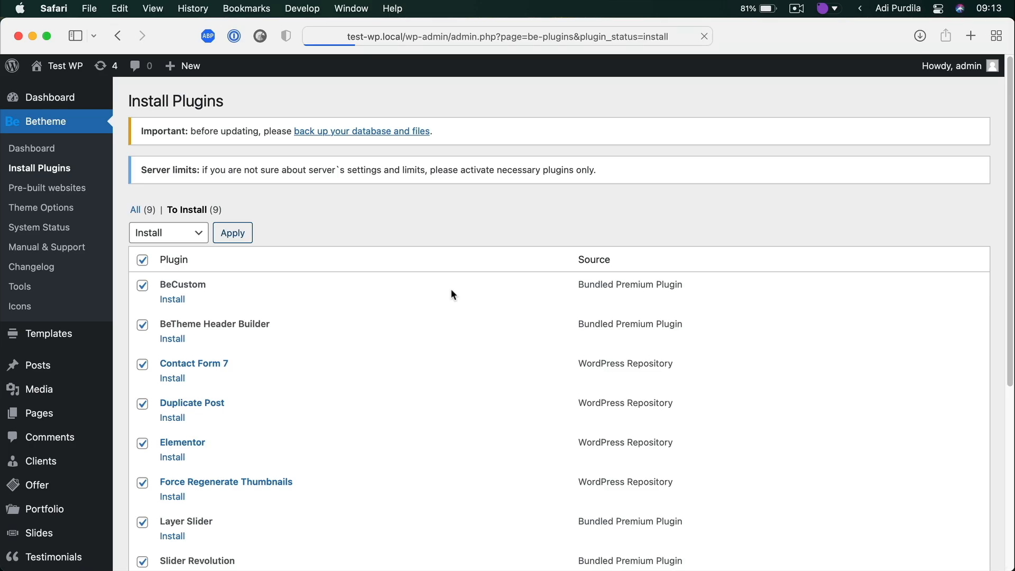
{"action": "scroll", "coordinate": [451, 287], "scroll_direction": "down", "scroll_amount": 5}
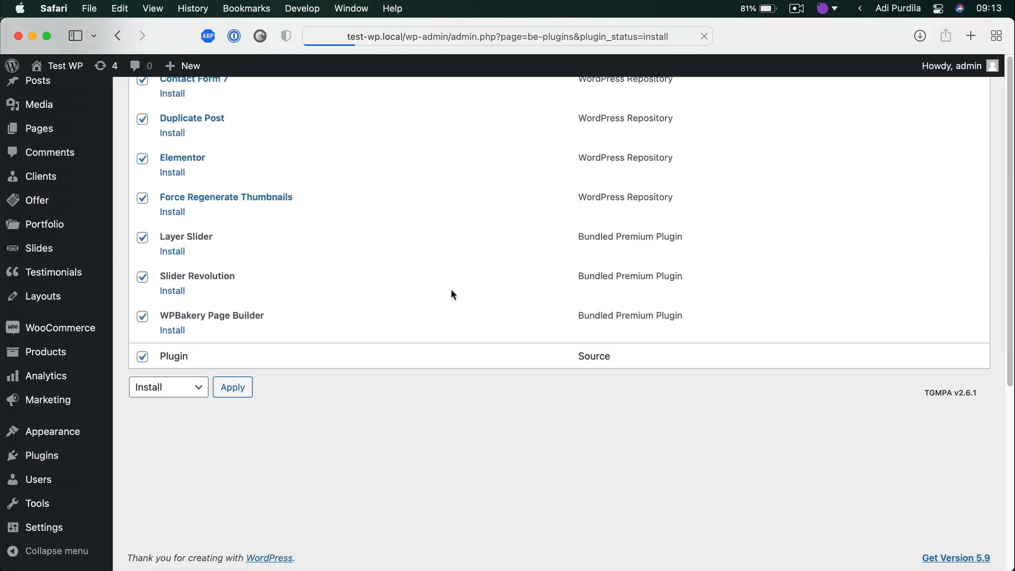
{"action": "scroll", "coordinate": [450, 288], "scroll_direction": "up", "scroll_amount": 3}
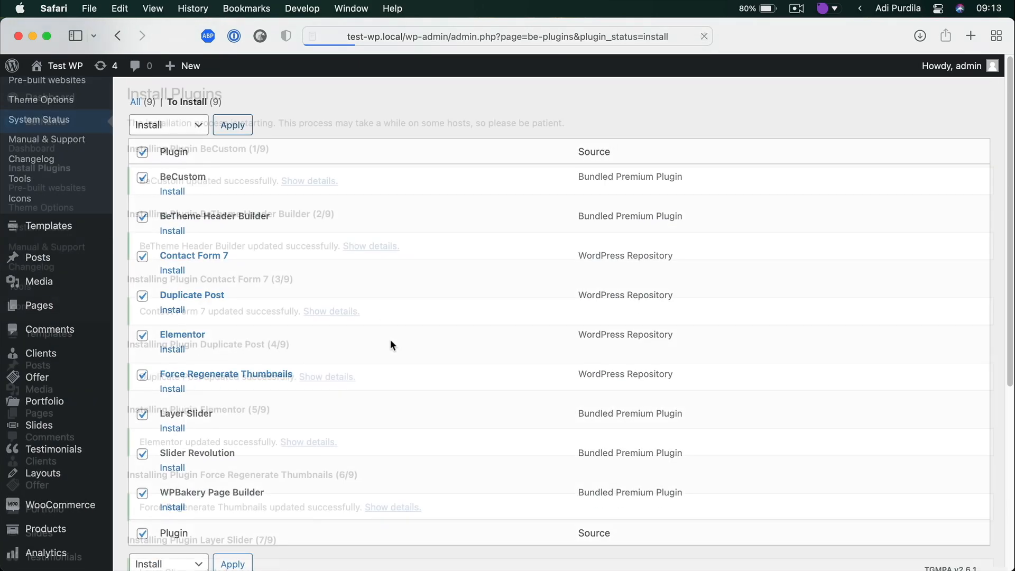
{"action": "scroll", "coordinate": [390, 339], "scroll_direction": "down", "scroll_amount": 5}
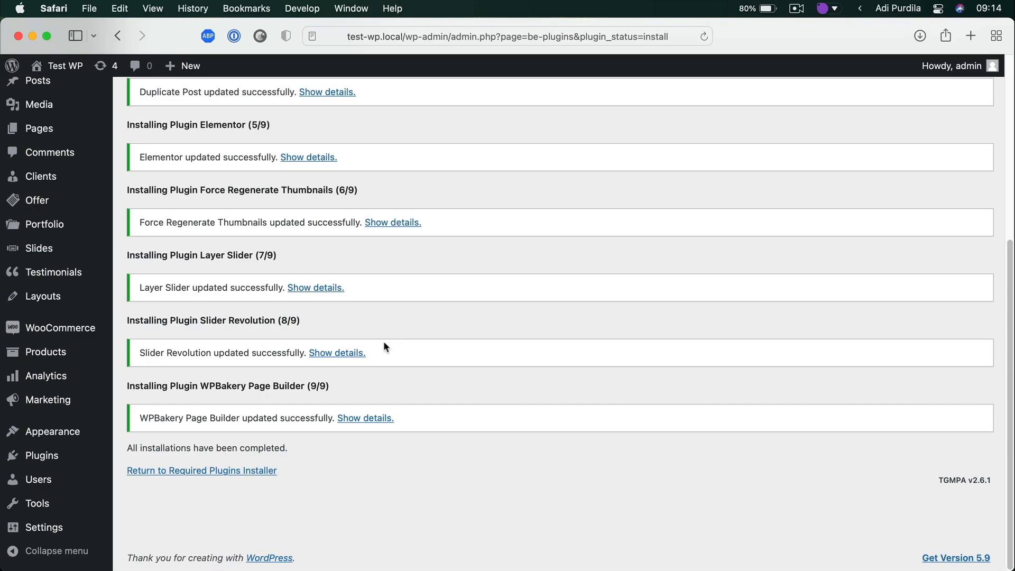
Return to the required plugins installer and activate Contact Form 7 and Slider Revolution
{"action": "left_click", "coordinate": [223, 474]}
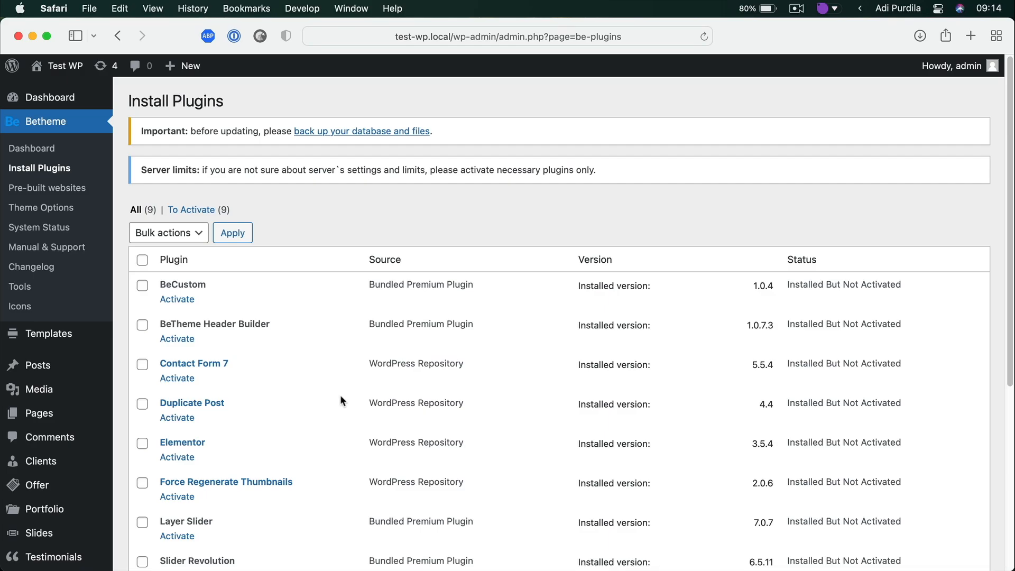
{"action": "scroll", "coordinate": [342, 372], "scroll_direction": "down", "scroll_amount": 2}
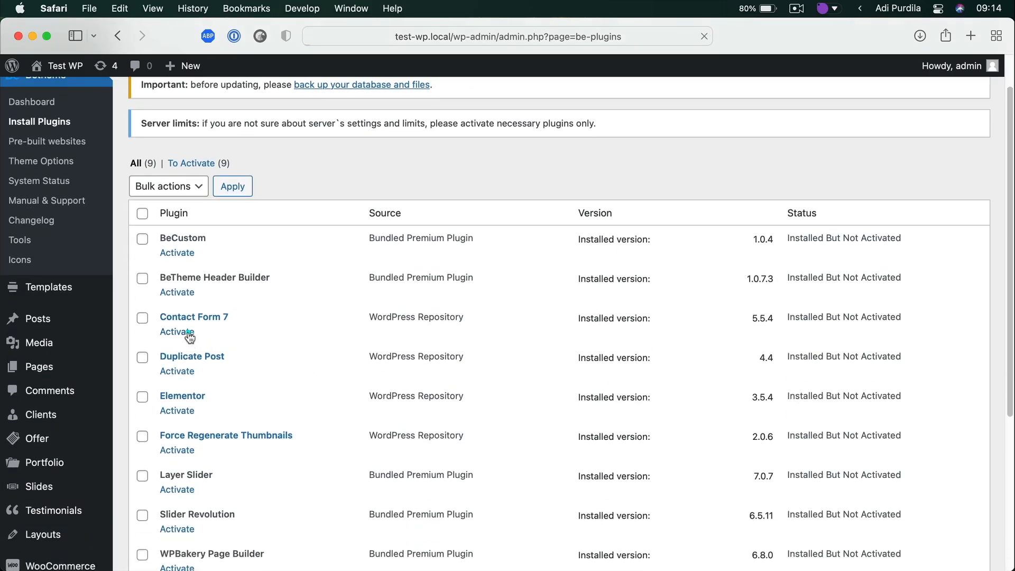
{"action": "left_click", "coordinate": [179, 332]}
{"action": "scroll", "coordinate": [328, 358], "scroll_direction": "down", "scroll_amount": 5}
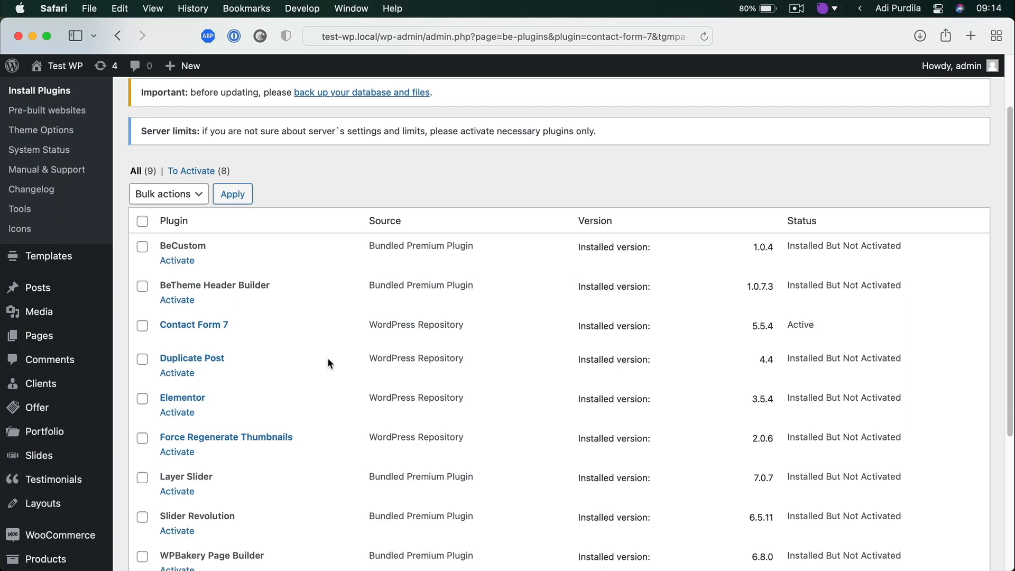
{"action": "left_click", "coordinate": [178, 362]}
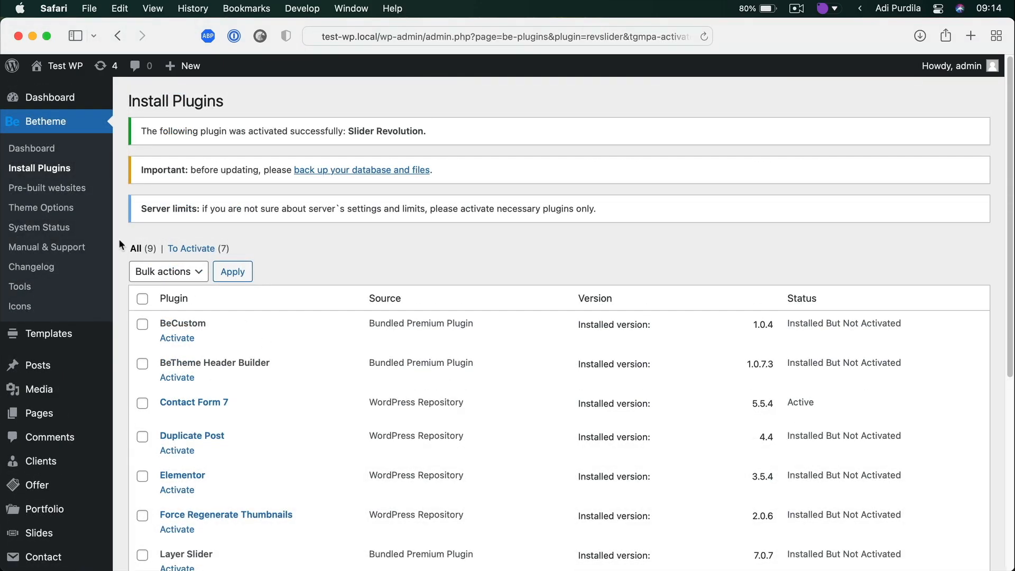
Search the pre-built websites for "landing" and start installing Landing 3 with Muffin Builder, continuing past the required plugins
{"action": "left_click", "coordinate": [66, 189]}
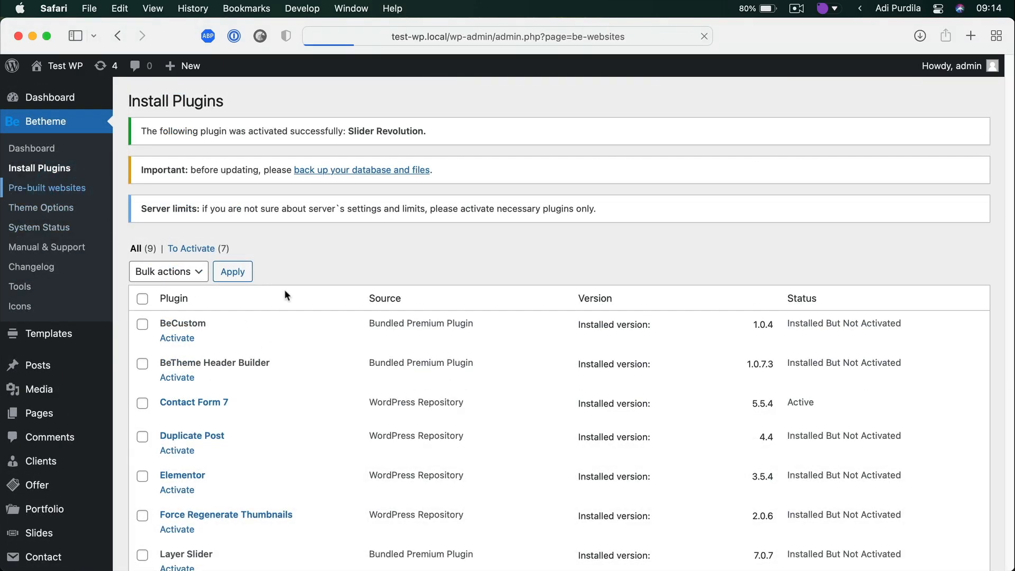
{"action": "left_click", "coordinate": [765, 153]}
{"action": "type", "text": "landing"}
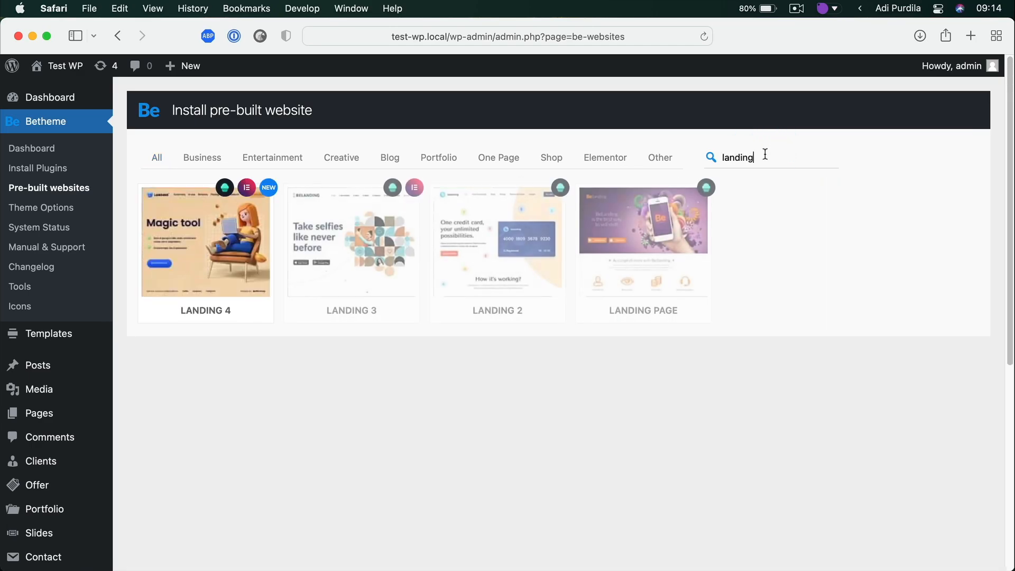
{"action": "left_click", "coordinate": [355, 259]}
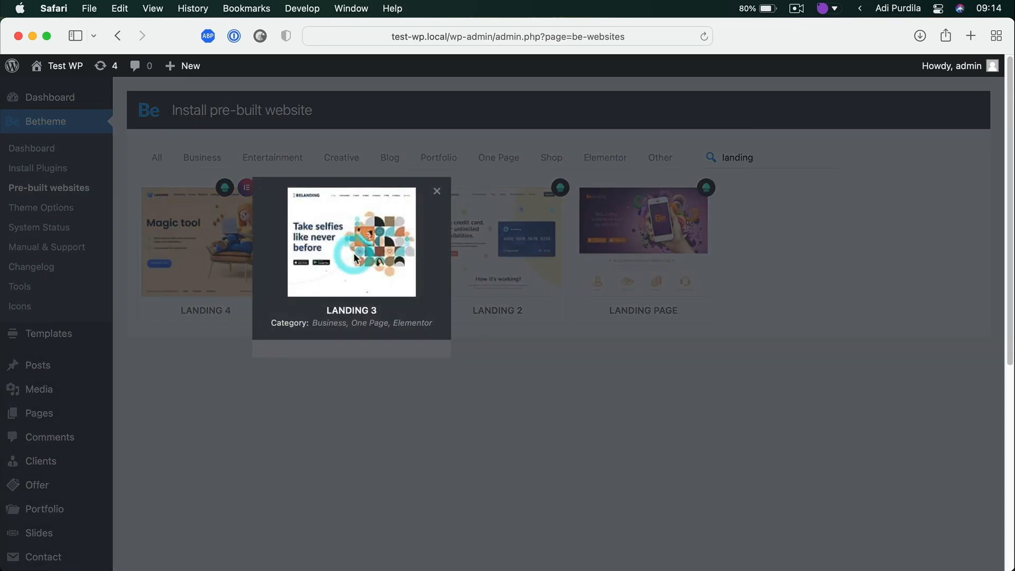
{"action": "left_click", "coordinate": [351, 497]}
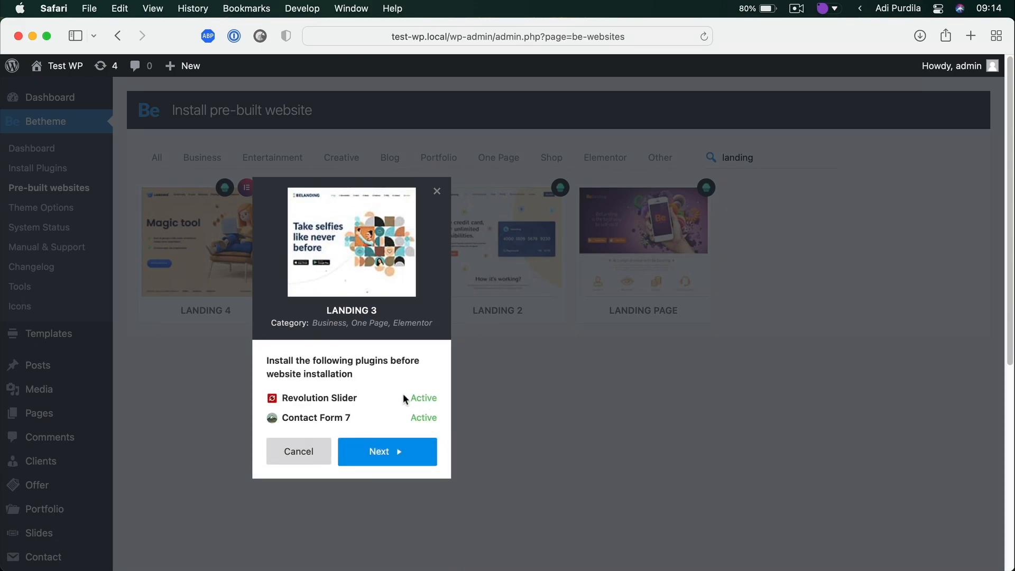
{"action": "left_click", "coordinate": [390, 454]}
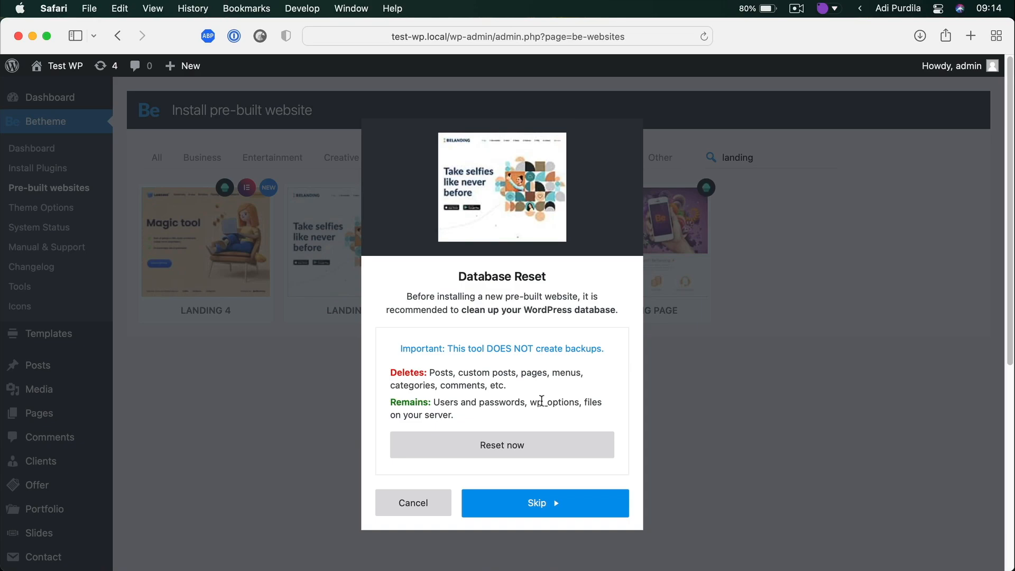
Reset the WordPress database, acknowledging there is no undo, and install the complete BeLanding 3 website with media and the Revolution Slider demo
{"action": "left_click", "coordinate": [514, 453]}
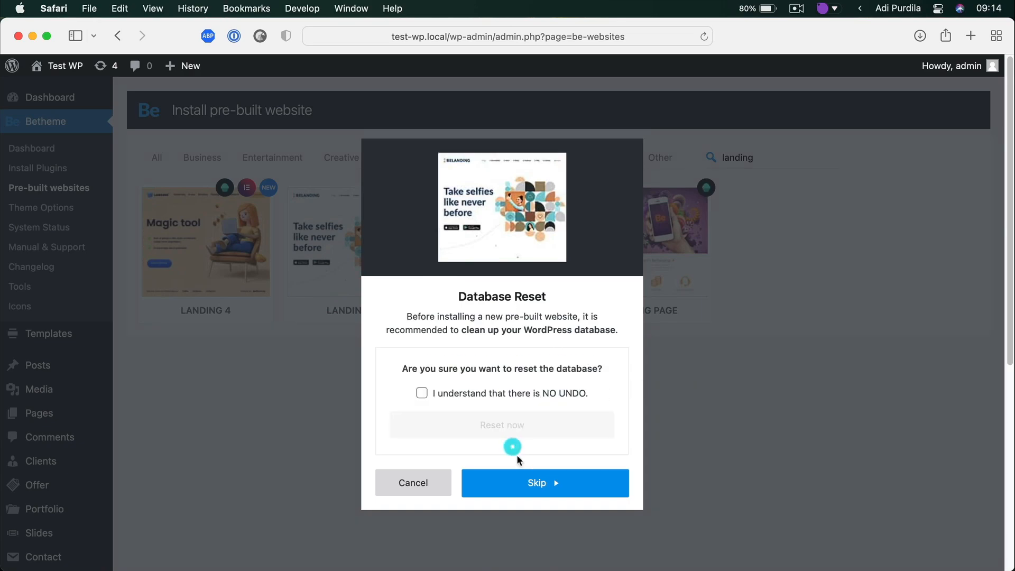
{"action": "left_click", "coordinate": [492, 392]}
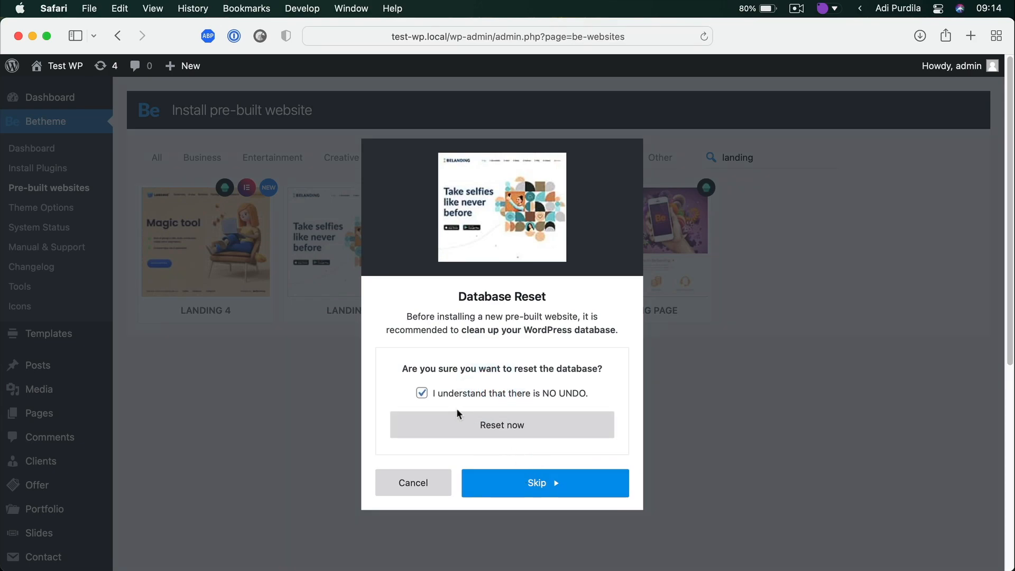
{"action": "left_click", "coordinate": [516, 423]}
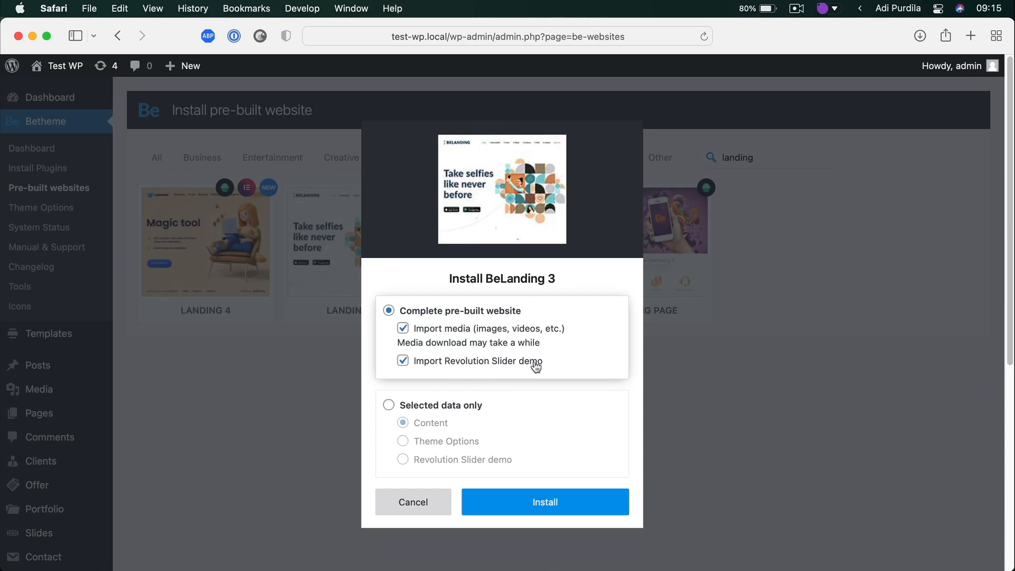
{"action": "left_click", "coordinate": [543, 496]}
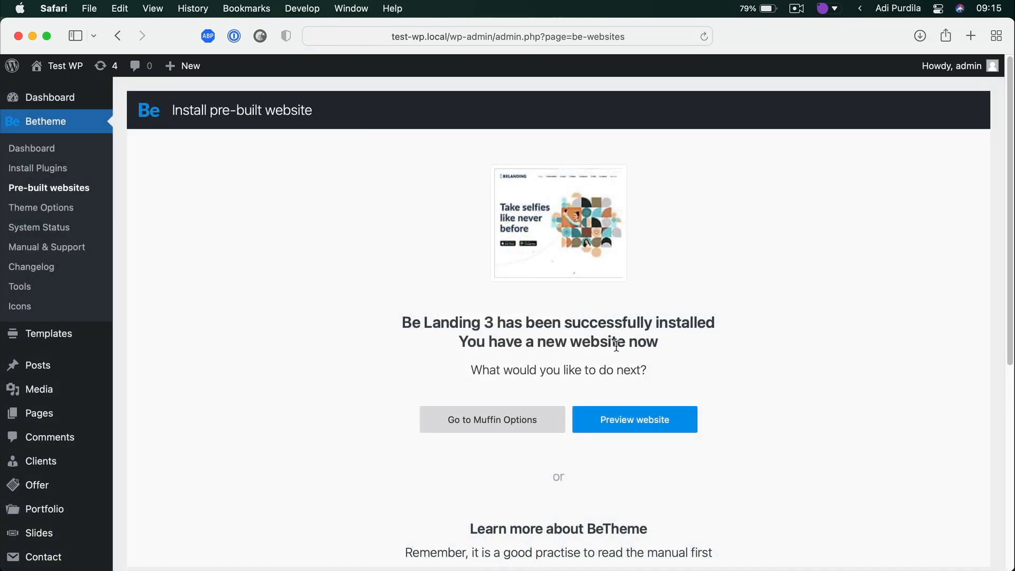
Preview the installed website and visit its Key benefits, Users, About, Features and FAQ sections
{"action": "left_click", "coordinate": [626, 423]}
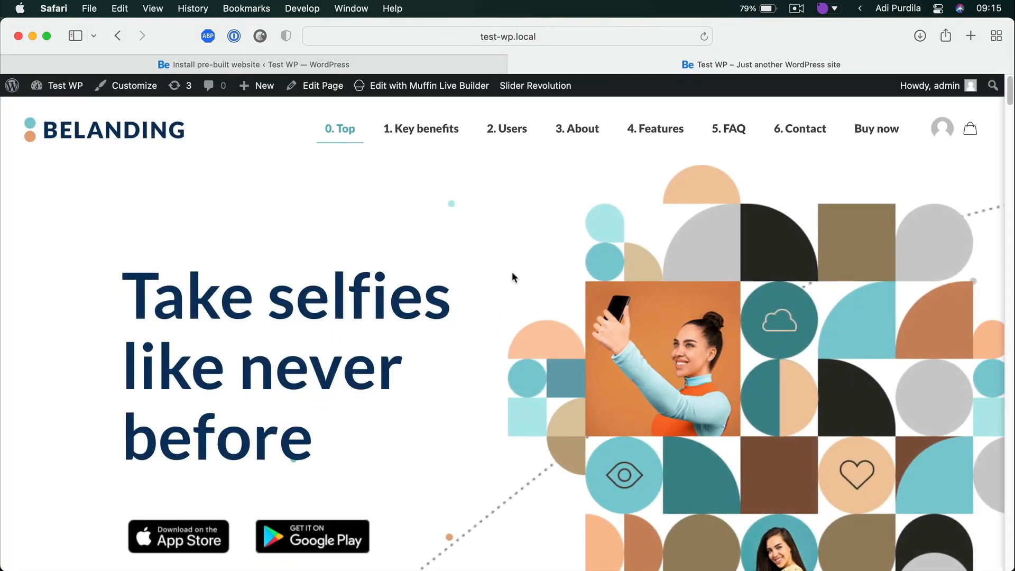
{"action": "scroll", "coordinate": [512, 269], "scroll_direction": "down", "scroll_amount": 8}
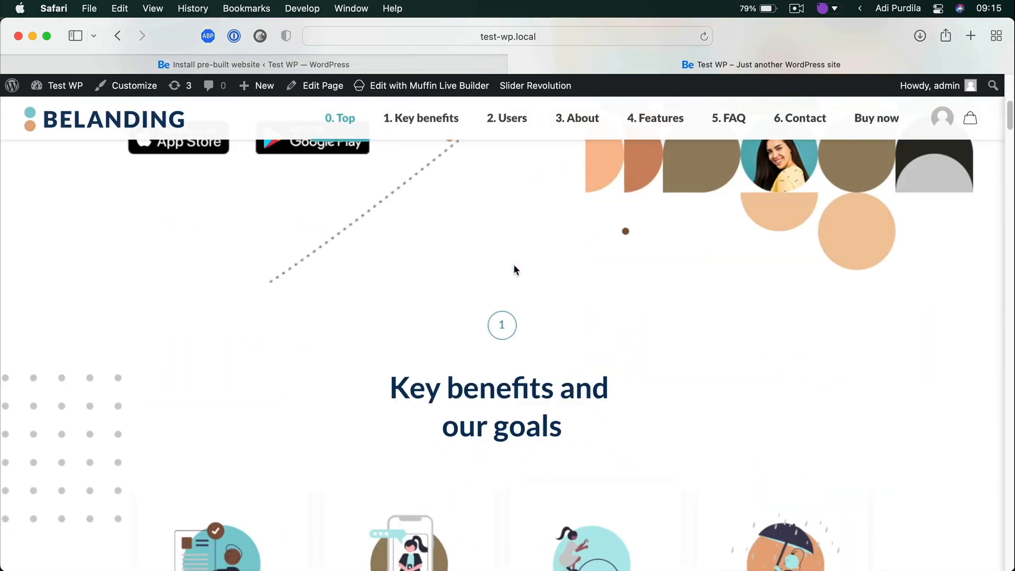
{"action": "left_click", "coordinate": [437, 117]}
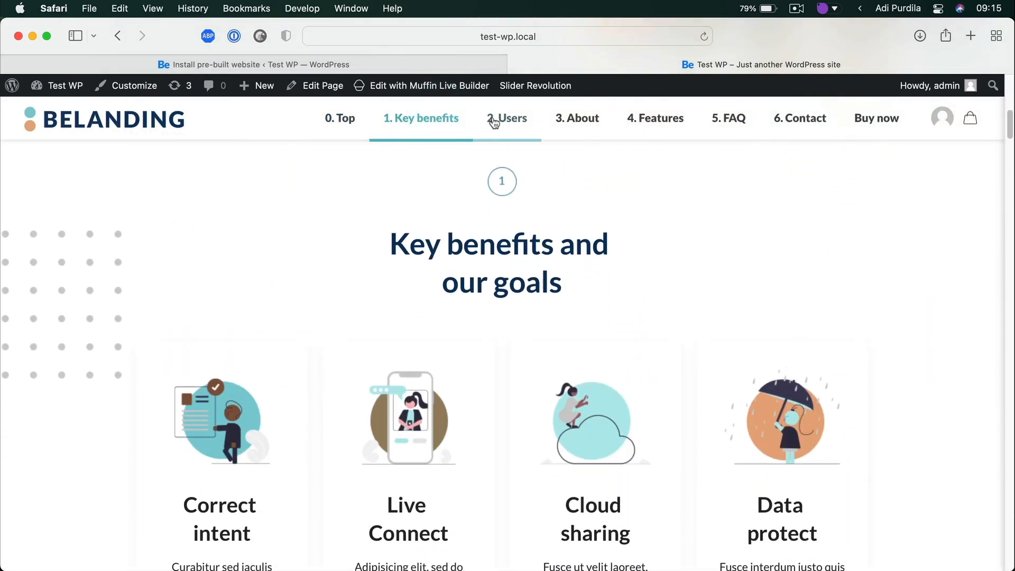
{"action": "left_click", "coordinate": [494, 123]}
{"action": "left_click", "coordinate": [597, 123]}
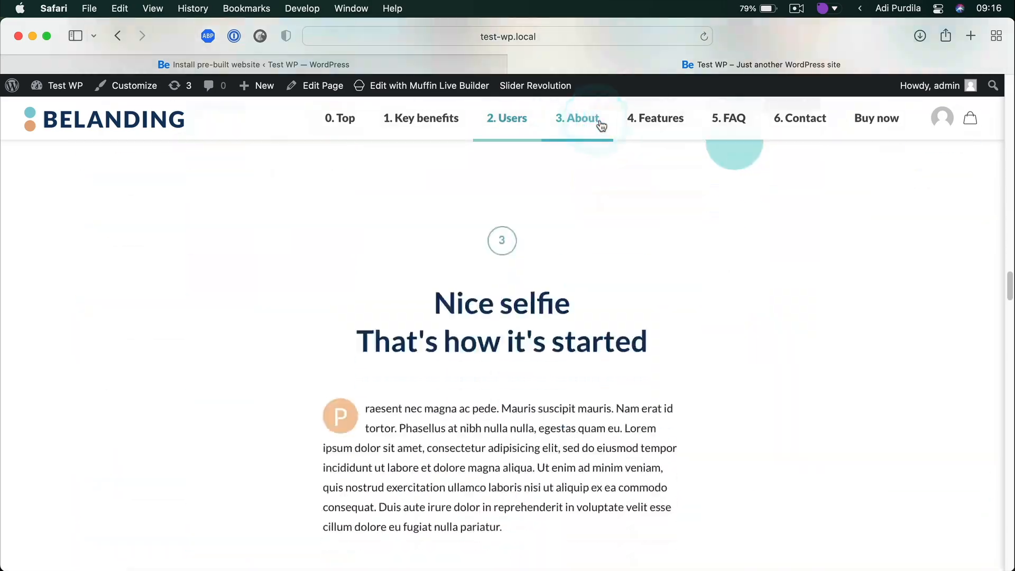
{"action": "left_click", "coordinate": [662, 126]}
{"action": "left_click", "coordinate": [744, 128]}
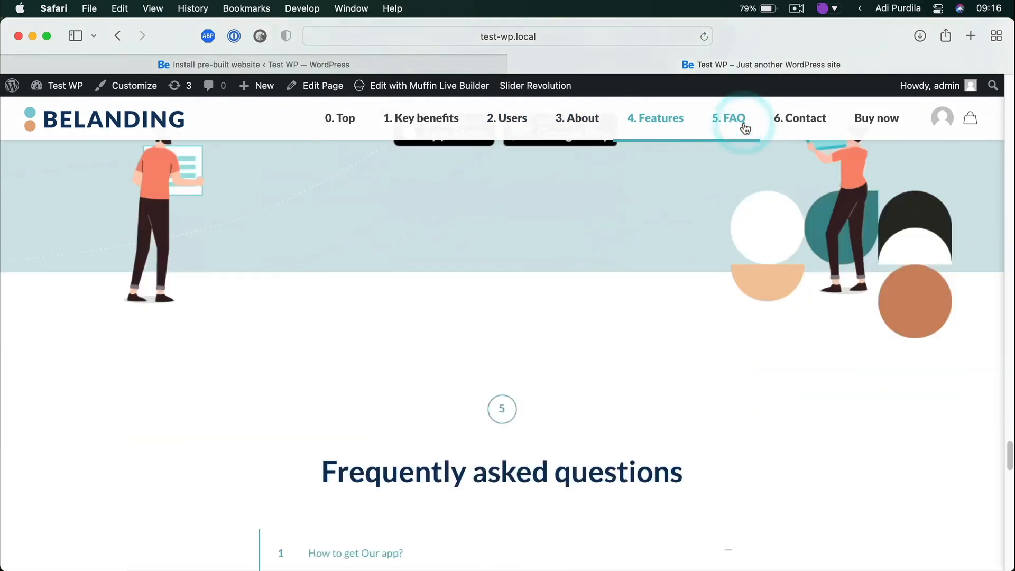
Expand several questions in the site's Frequently asked questions section to check the accordion
{"action": "scroll", "coordinate": [445, 365], "scroll_direction": "down", "scroll_amount": 5}
{"action": "left_click", "coordinate": [389, 278]}
{"action": "left_click", "coordinate": [394, 324]}
{"action": "left_click", "coordinate": [390, 356]}
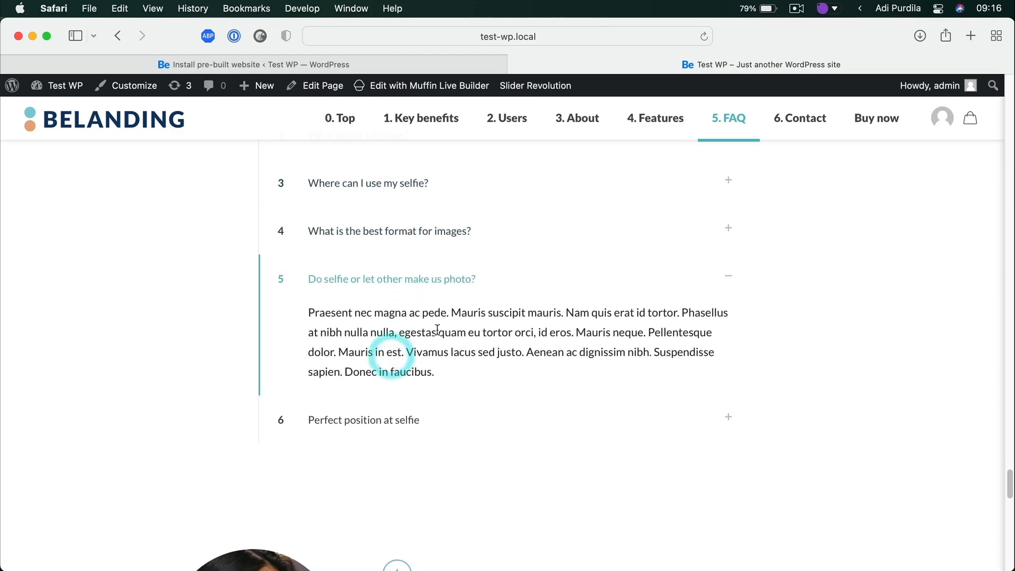
Review the Contact section with its message form and the page footer, and return to the page's hero section
{"action": "left_click", "coordinate": [809, 118]}
{"action": "scroll", "coordinate": [564, 273], "scroll_direction": "down", "scroll_amount": 4}
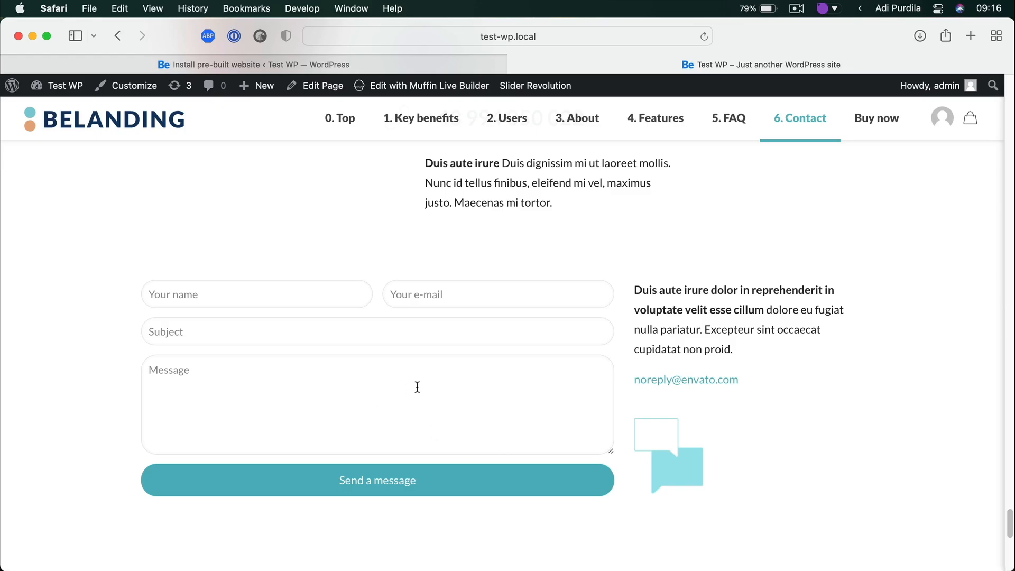
{"action": "scroll", "coordinate": [402, 388], "scroll_direction": "down", "scroll_amount": 2}
{"action": "scroll", "coordinate": [497, 352], "scroll_direction": "down", "scroll_amount": 10}
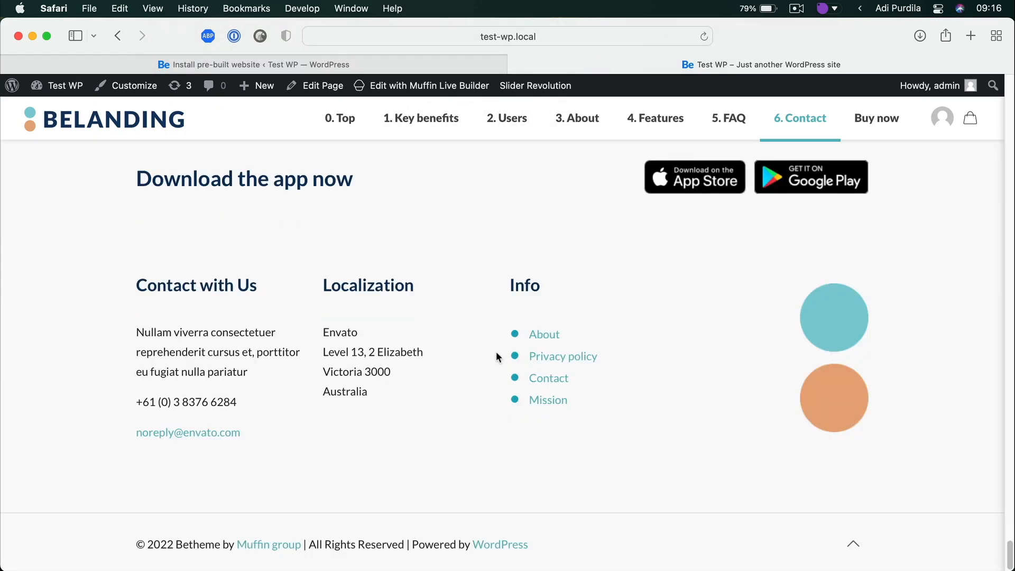
{"action": "scroll", "coordinate": [496, 353], "scroll_direction": "up", "scroll_amount": 20}
{"action": "scroll", "coordinate": [496, 356], "scroll_direction": "up", "scroll_amount": 10}
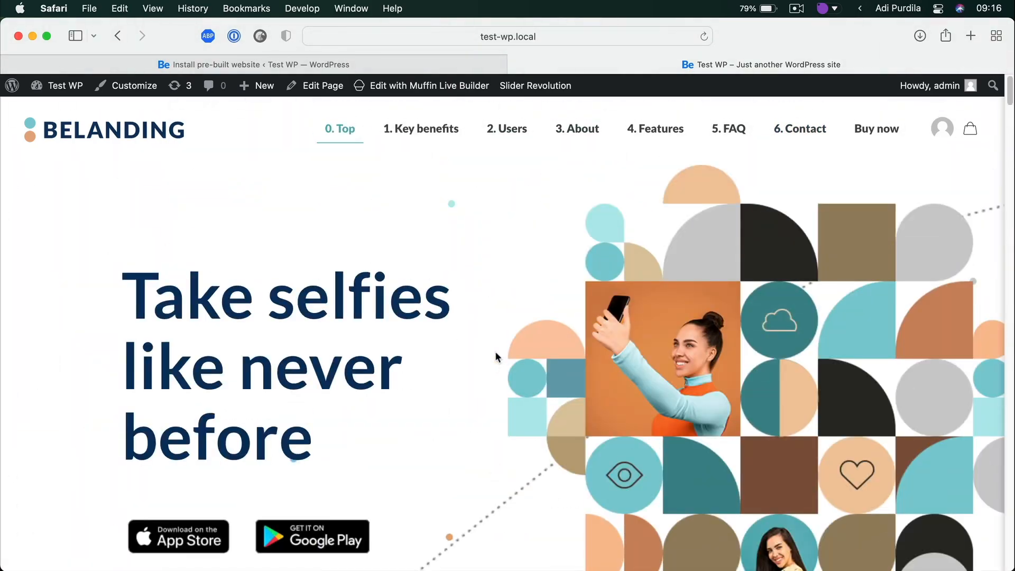
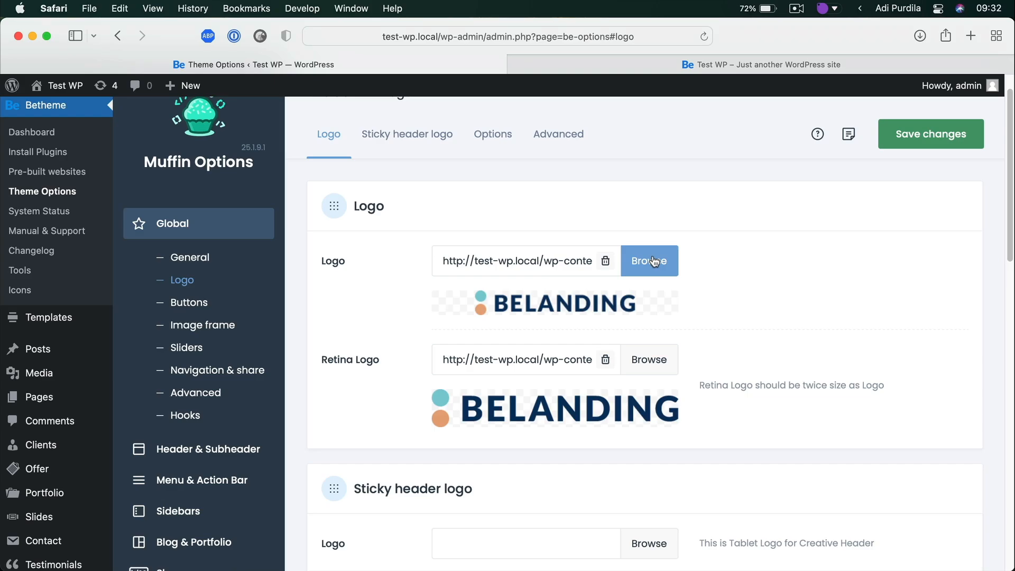
Upload apple-touch-icon.png, favicon.png and logo-talker-app.svg to the media library while choosing a new main logo
{"action": "left_click", "coordinate": [654, 261]}
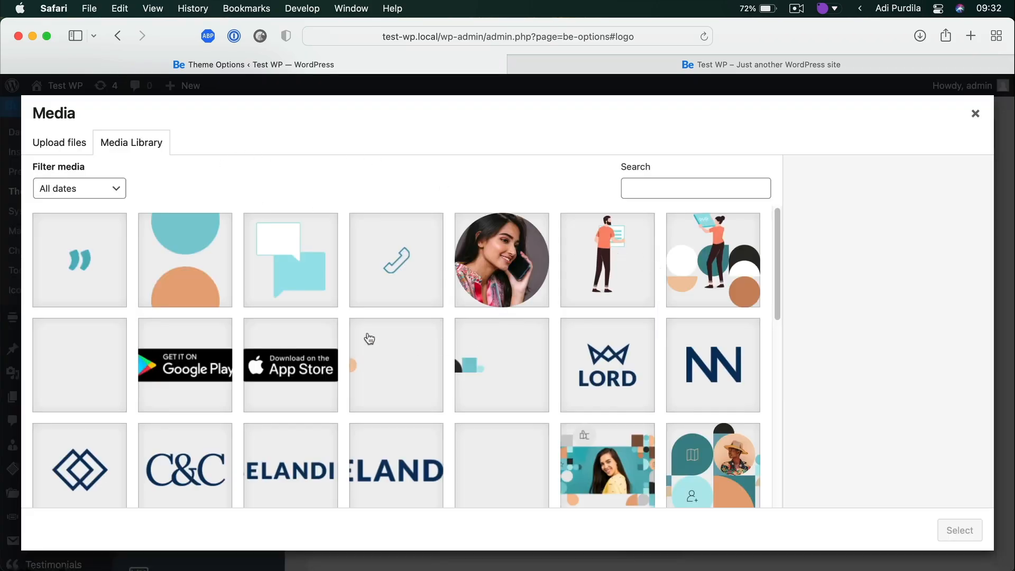
{"action": "left_click", "coordinate": [60, 144]}
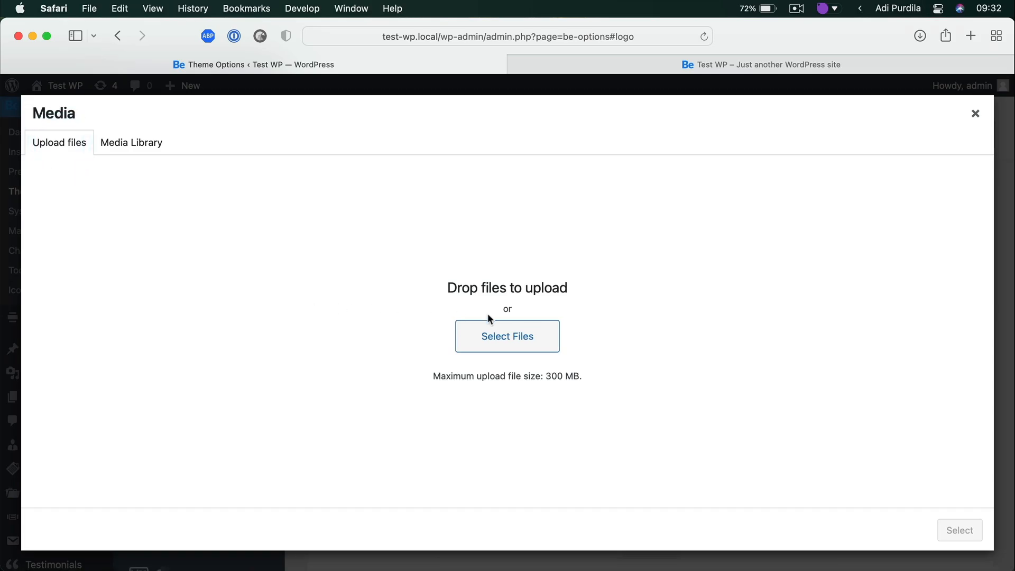
{"action": "left_click", "coordinate": [522, 332]}
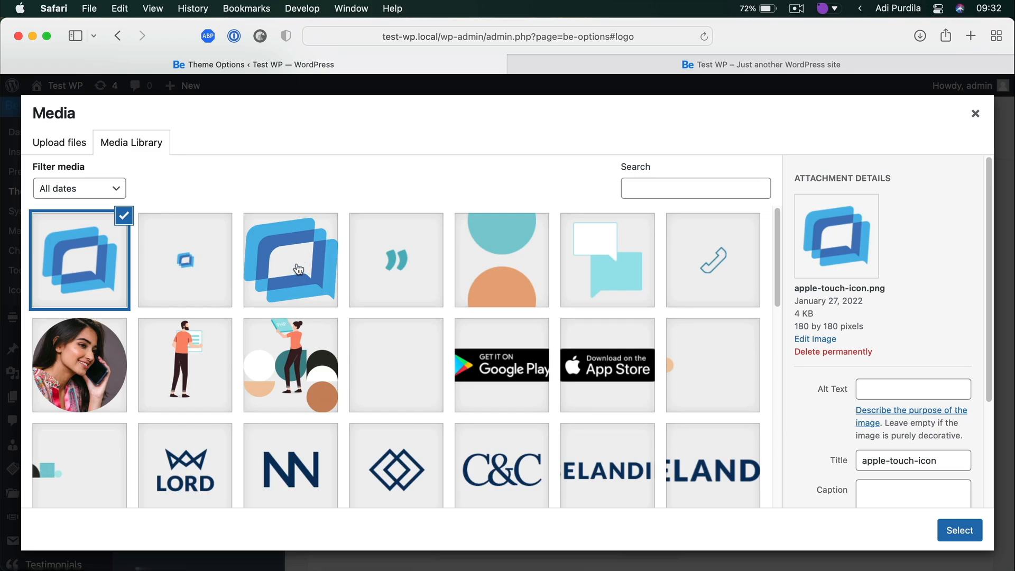
Compare the uploaded images' details and set logo-talker-app.svg as the site's main logo
{"action": "left_click", "coordinate": [296, 260]}
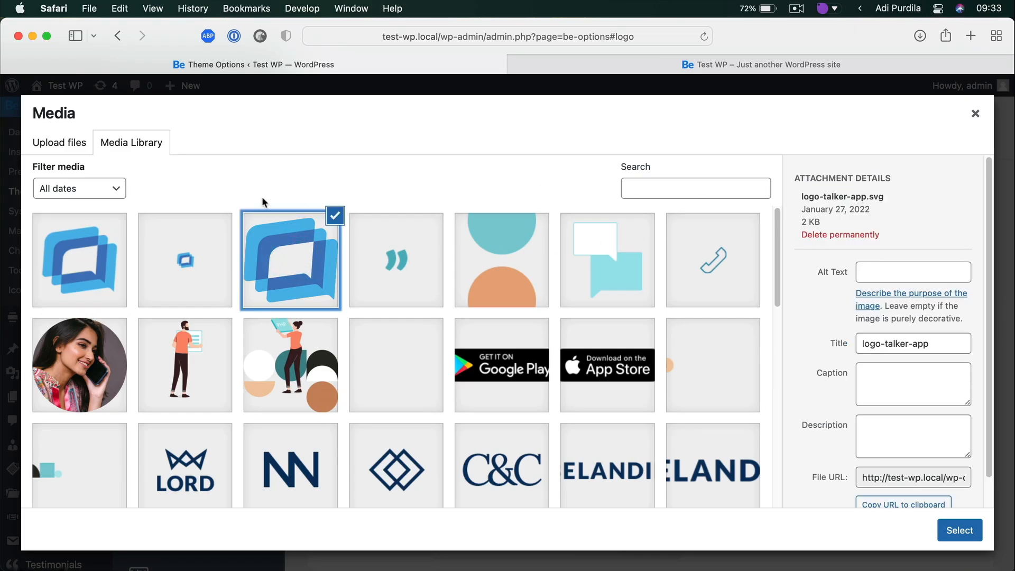
{"action": "left_click", "coordinate": [78, 257]}
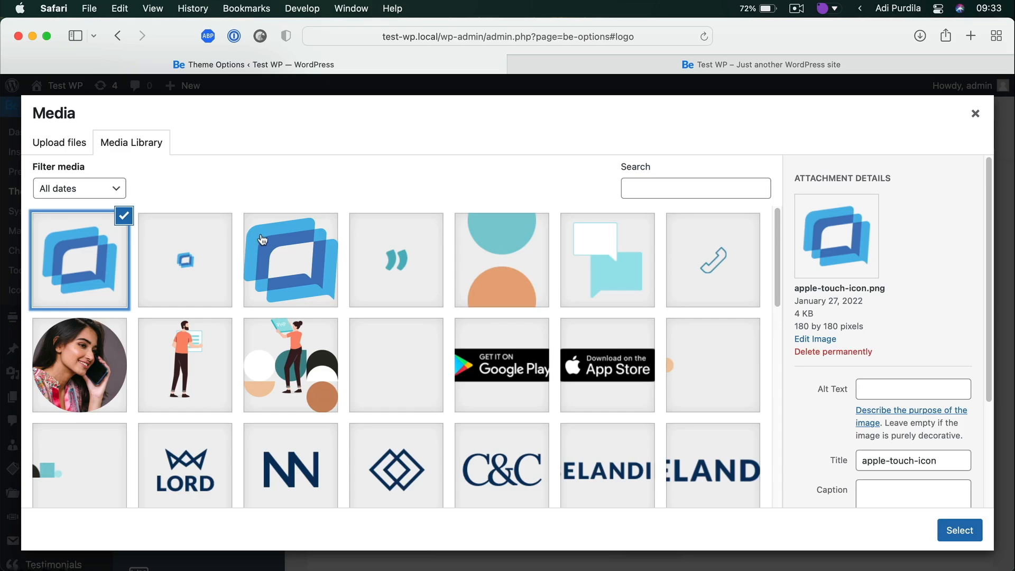
{"action": "left_click", "coordinate": [214, 261]}
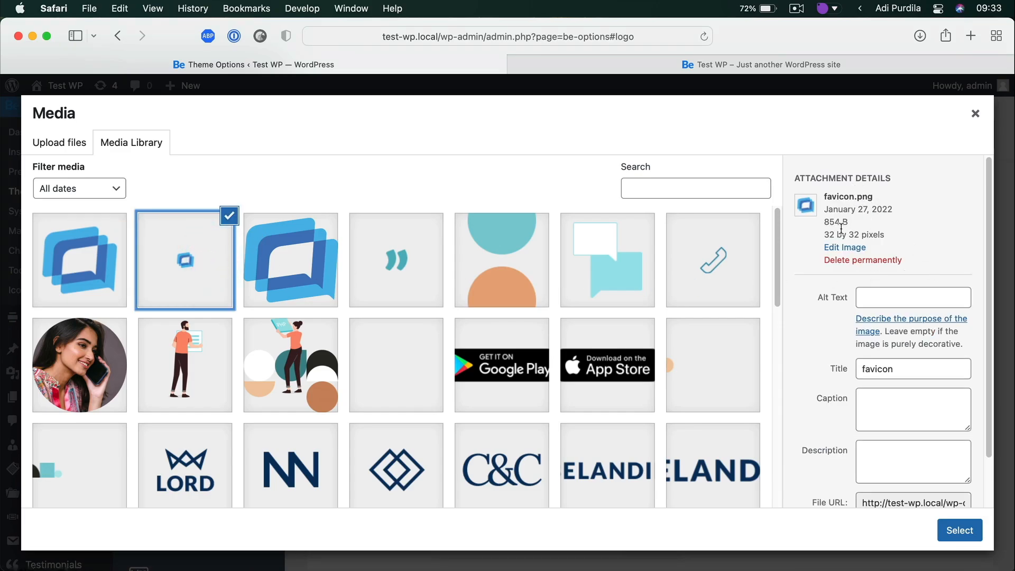
{"action": "left_click", "coordinate": [282, 251]}
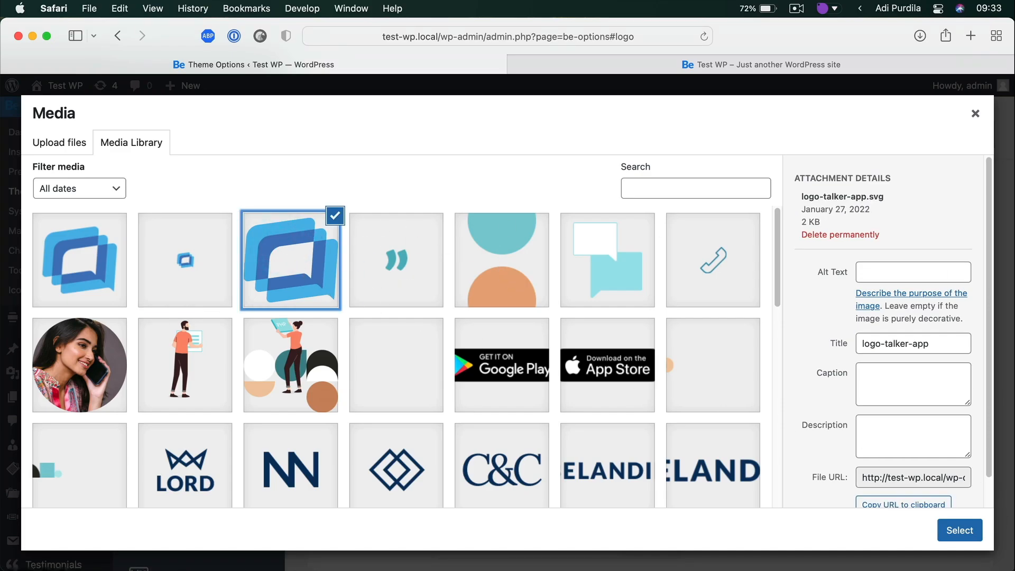
{"action": "left_click", "coordinate": [960, 530]}
Set logo-talker-app.svg as the main Retina Logo as well
{"action": "scroll", "coordinate": [585, 317], "scroll_direction": "down", "scroll_amount": 4}
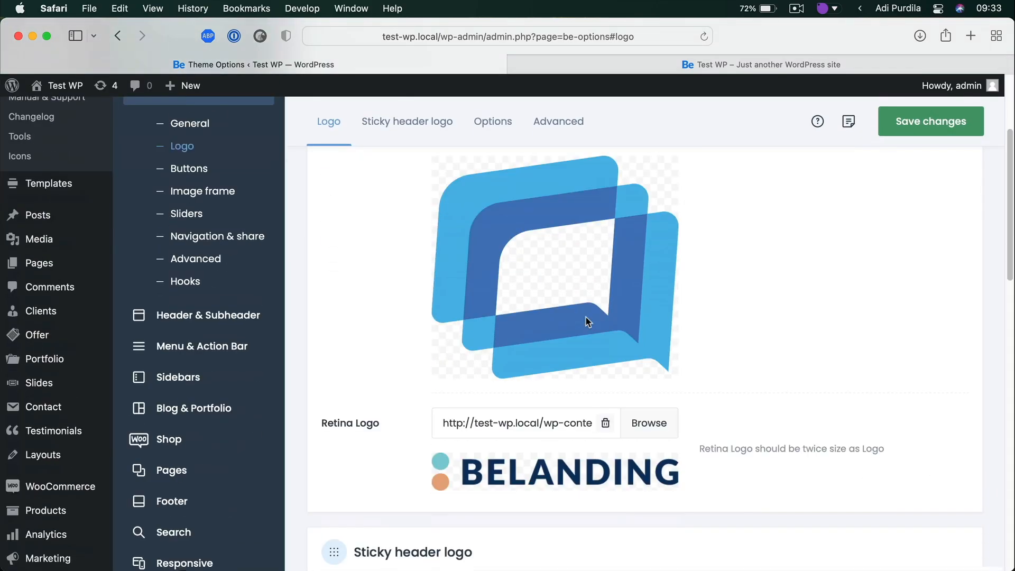
{"action": "scroll", "coordinate": [587, 321], "scroll_direction": "down", "scroll_amount": 1}
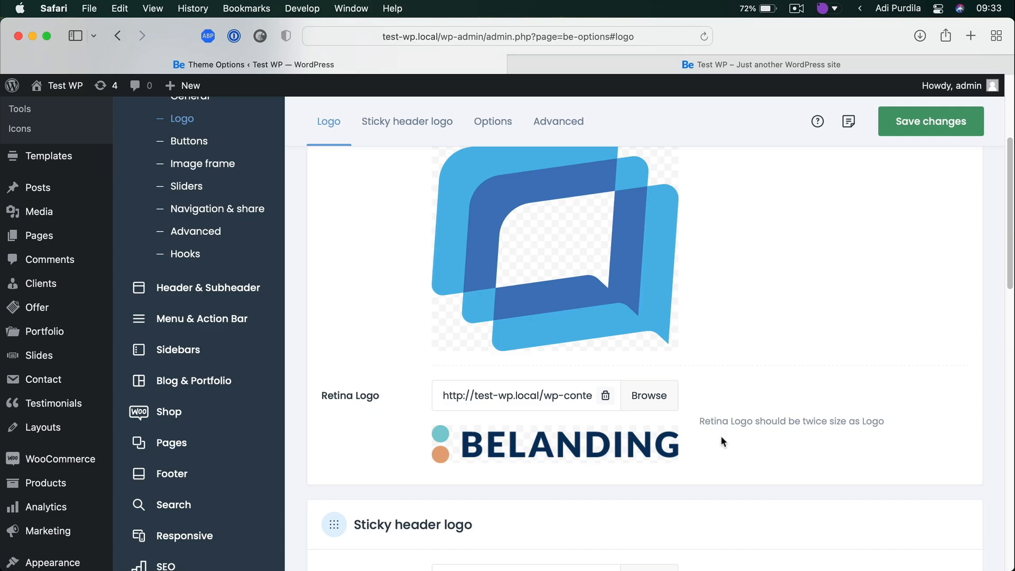
{"action": "scroll", "coordinate": [480, 278], "scroll_direction": "up", "scroll_amount": 4}
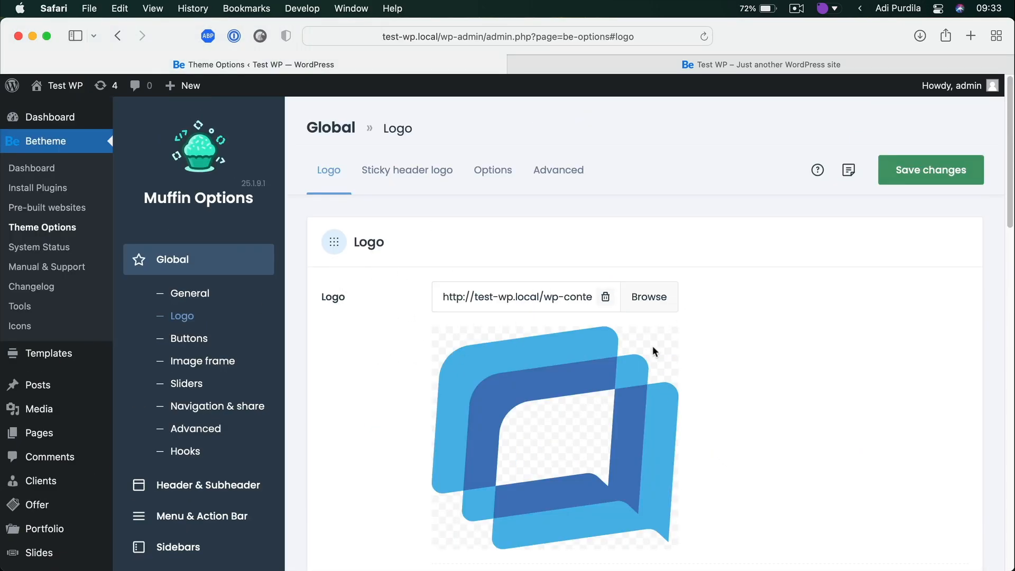
{"action": "scroll", "coordinate": [652, 345], "scroll_direction": "down", "scroll_amount": 6}
{"action": "left_click", "coordinate": [648, 385]}
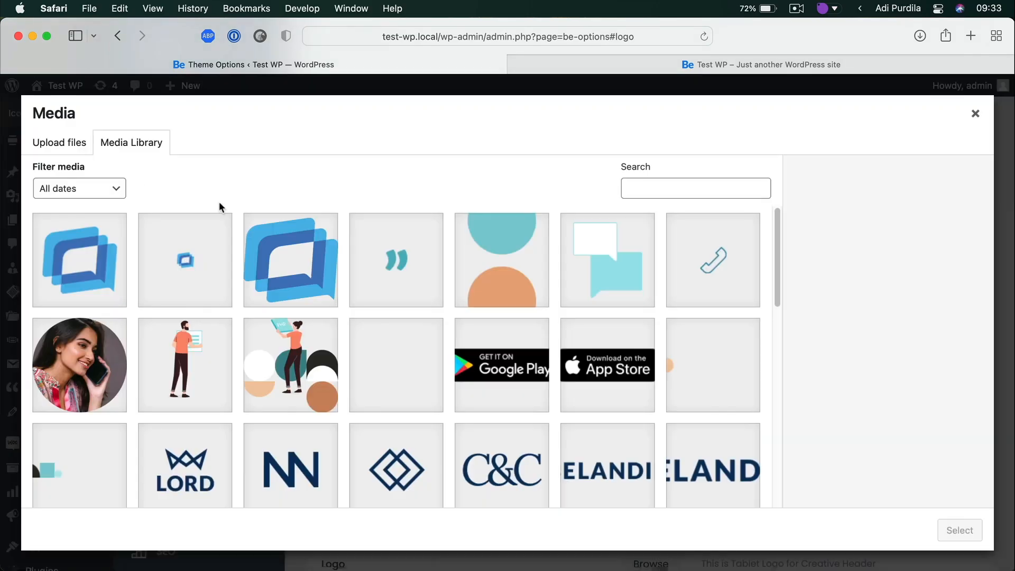
{"action": "left_click", "coordinate": [282, 270]}
{"action": "left_click", "coordinate": [970, 531]}
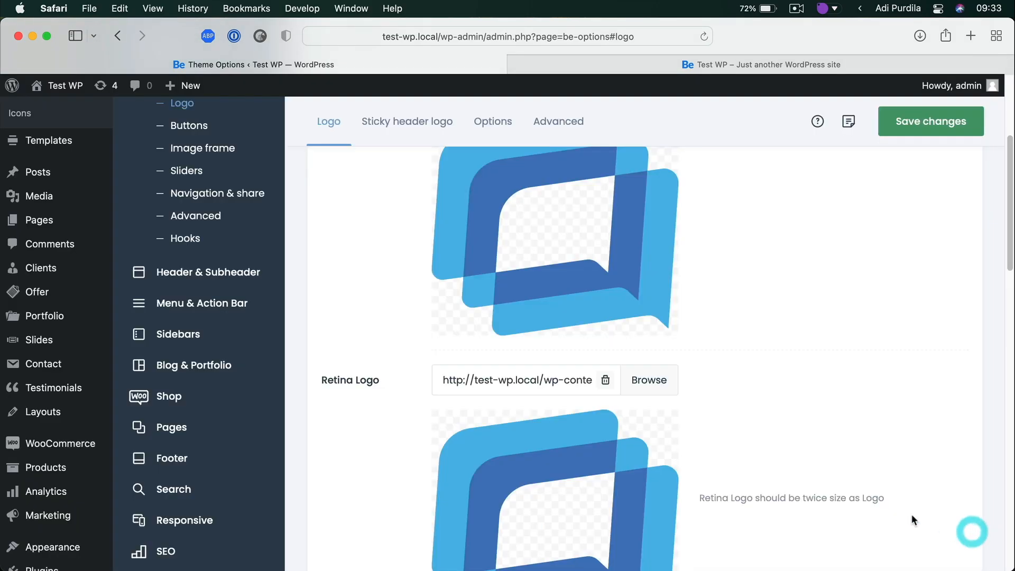
Look at the live site's header at the top of the page and in its sticky state while scrolling
{"action": "scroll", "coordinate": [658, 305], "scroll_direction": "down", "scroll_amount": 7}
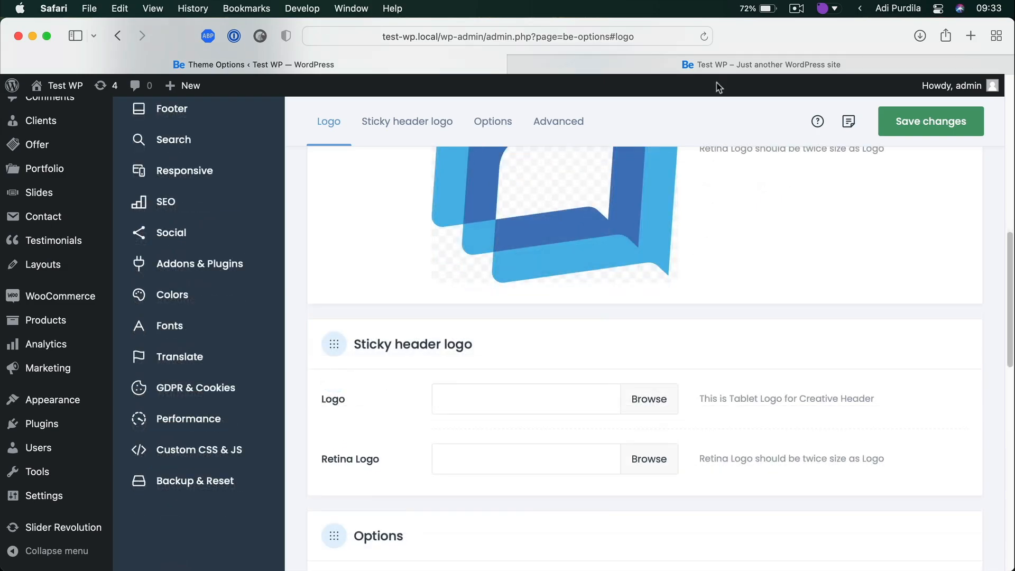
{"action": "left_click", "coordinate": [718, 65]}
{"action": "scroll", "coordinate": [503, 216], "scroll_direction": "down", "scroll_amount": 7}
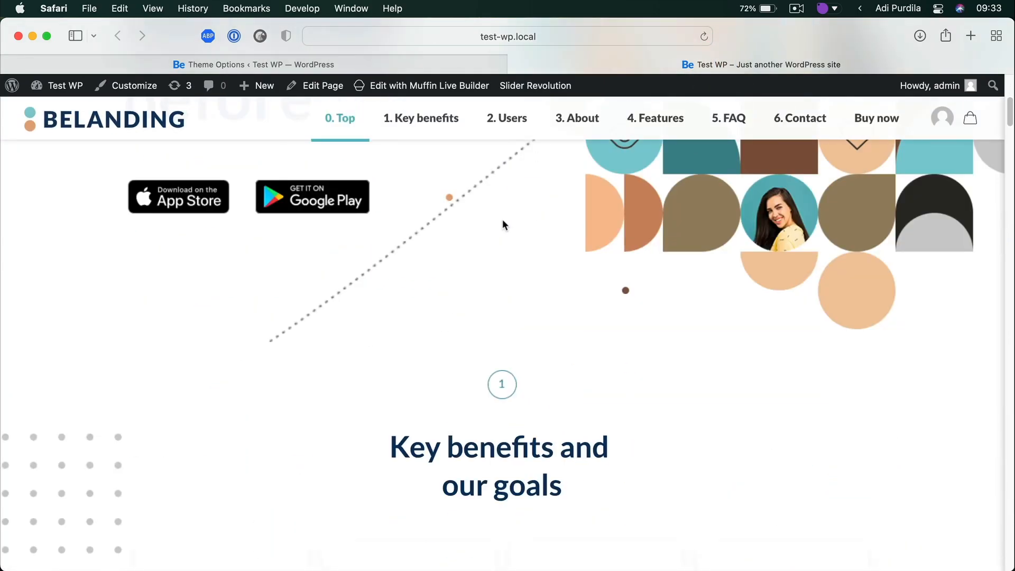
{"action": "scroll", "coordinate": [389, 270], "scroll_direction": "up", "scroll_amount": 4}
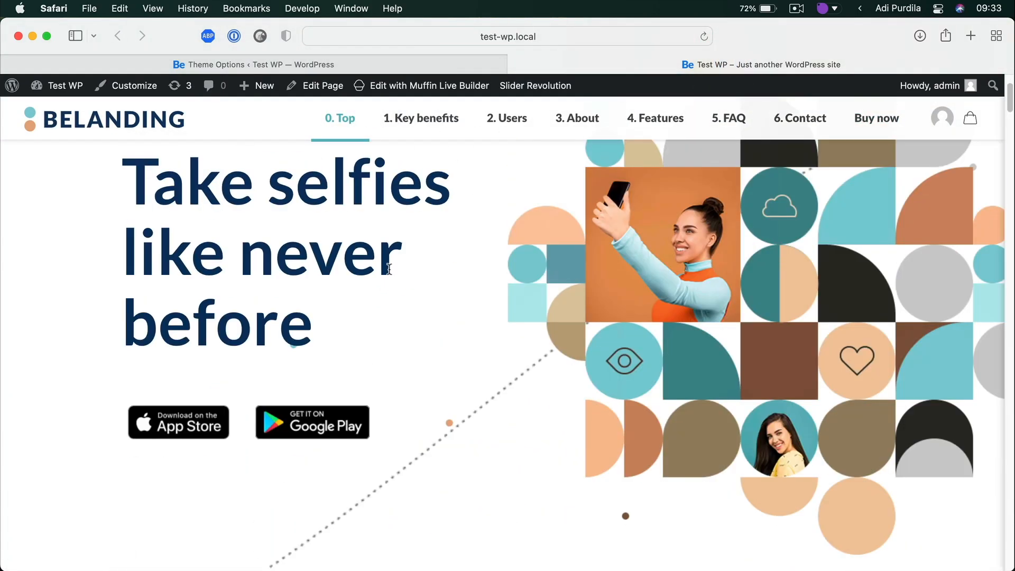
{"action": "scroll", "coordinate": [389, 270], "scroll_direction": "up", "scroll_amount": 2}
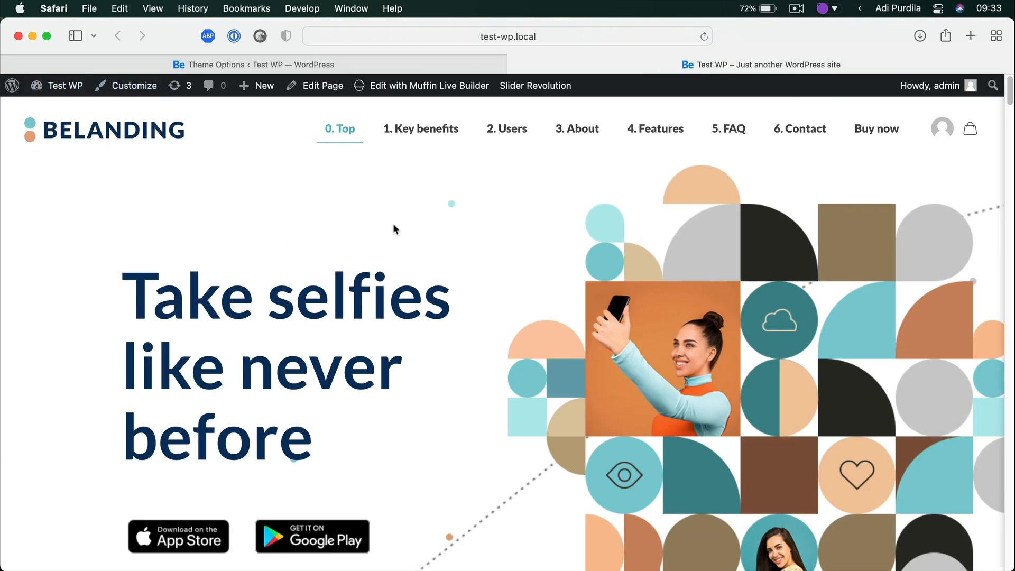
{"action": "scroll", "coordinate": [448, 245], "scroll_direction": "down", "scroll_amount": 5}
{"action": "scroll", "coordinate": [448, 244], "scroll_direction": "up", "scroll_amount": 5}
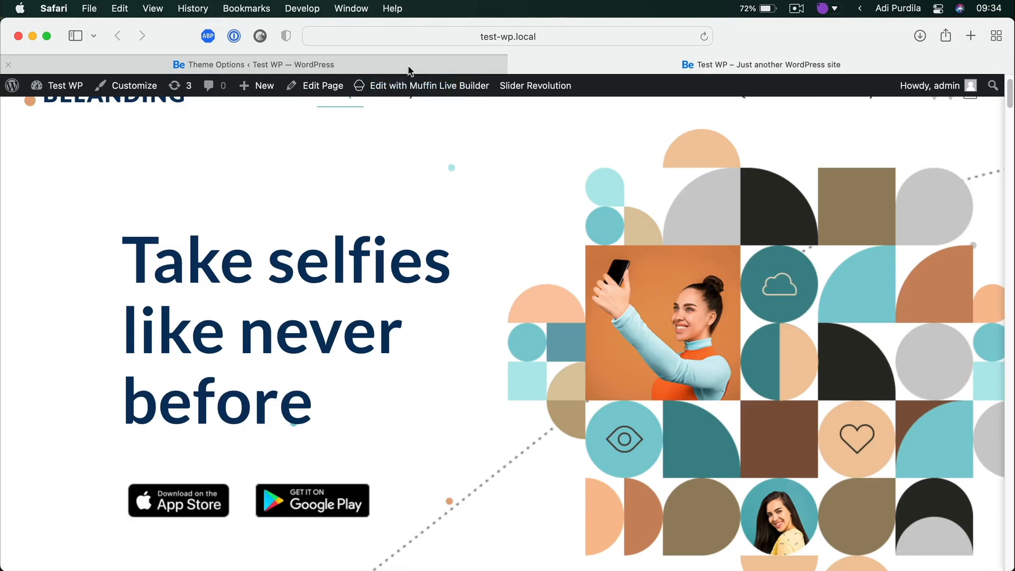
Set logo-talker-app.svg as both the Logo and the Retina Logo of the sticky header in the theme options
{"action": "left_click", "coordinate": [409, 66]}
{"action": "left_click", "coordinate": [557, 291]}
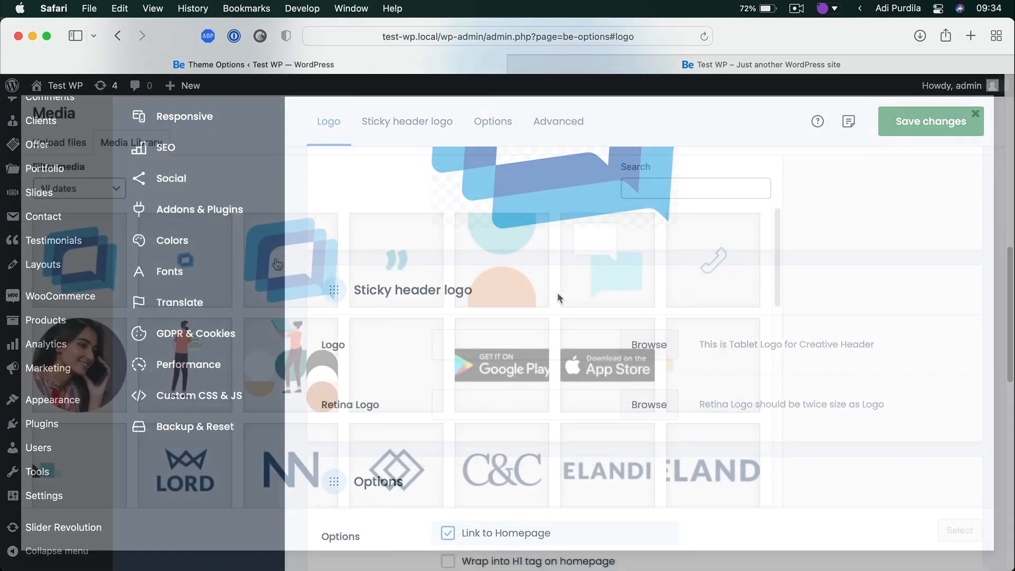
{"action": "left_click", "coordinate": [958, 535]}
{"action": "scroll", "coordinate": [656, 363], "scroll_direction": "down", "scroll_amount": 6}
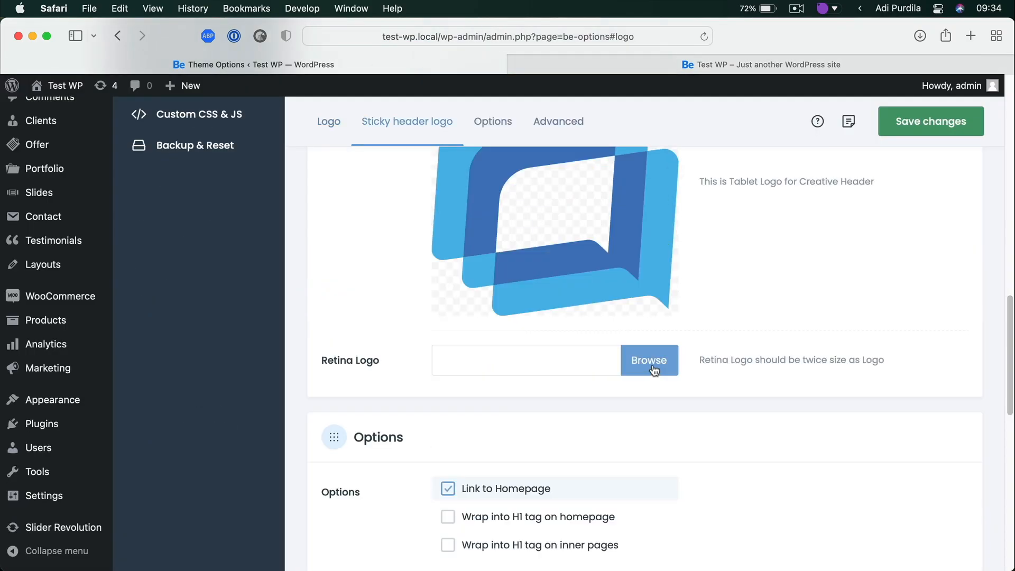
{"action": "left_click", "coordinate": [657, 363]}
{"action": "left_click", "coordinate": [304, 257]}
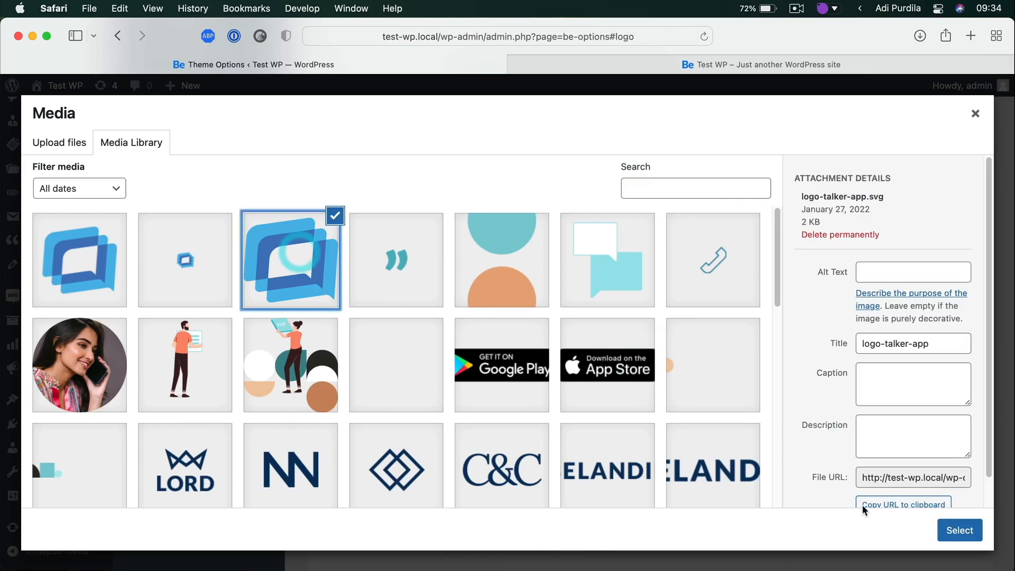
{"action": "left_click", "coordinate": [958, 530]}
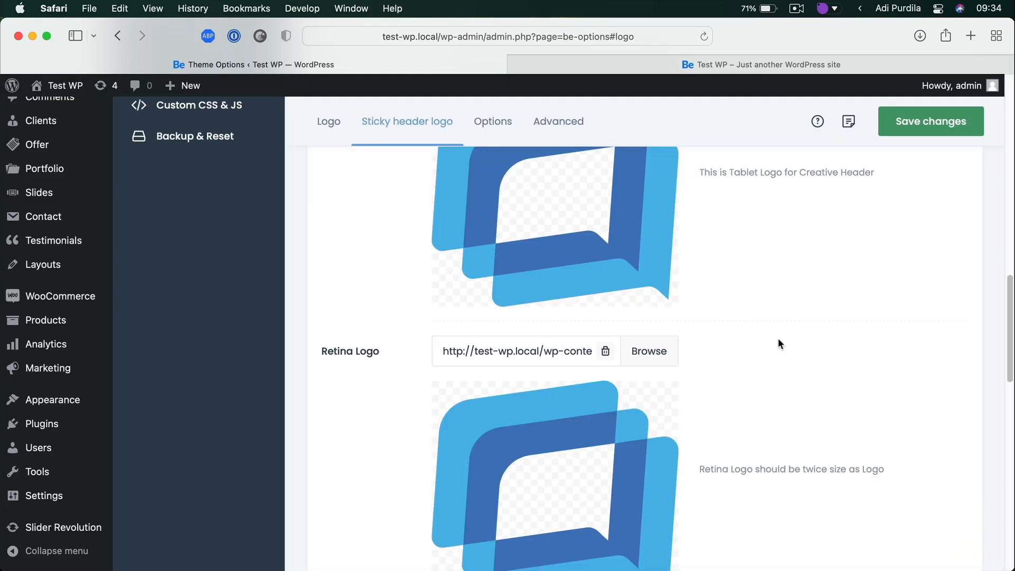
Set the SVG logo width to 64 px in the logo options
{"action": "scroll", "coordinate": [778, 342], "scroll_direction": "down", "scroll_amount": 5}
{"action": "scroll", "coordinate": [778, 343], "scroll_direction": "down", "scroll_amount": 3}
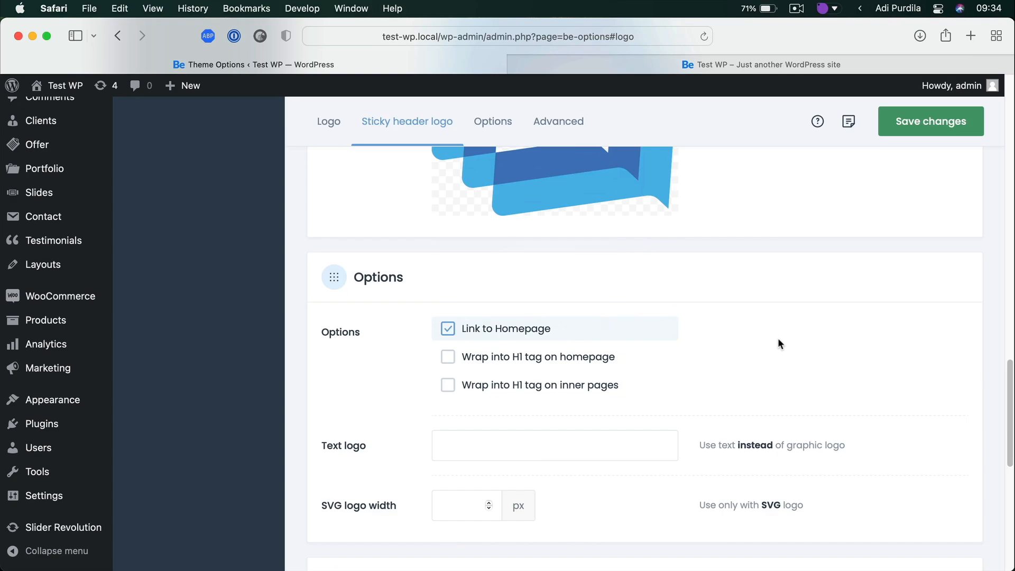
{"action": "scroll", "coordinate": [778, 341], "scroll_direction": "down", "scroll_amount": 1}
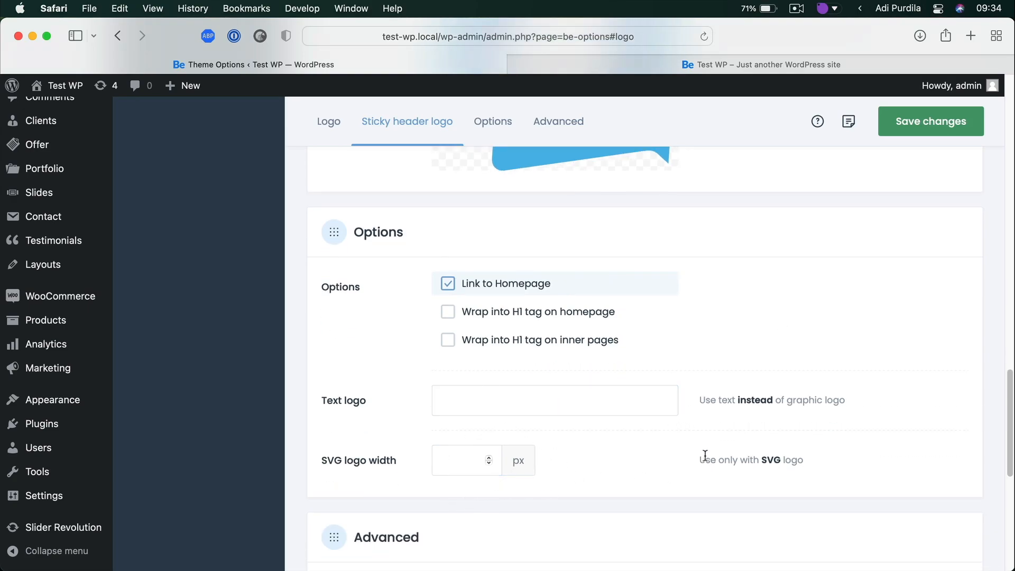
{"action": "left_click_drag", "start_coordinate": [704, 456], "coordinate": [804, 461]}
{"action": "left_click", "coordinate": [816, 480]}
{"action": "key", "text": "super+Tab"}
{"action": "left_click", "coordinate": [467, 454]}
{"action": "type", "text": "64"}
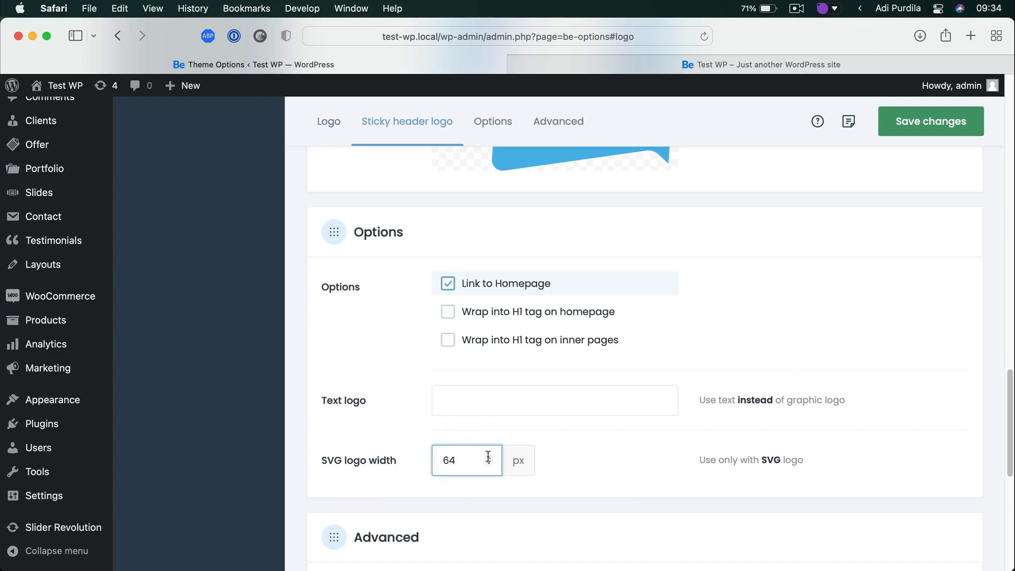
{"action": "left_click", "coordinate": [607, 459]}
Set the logo's height to 80 px and its top and bottom padding to 15 px in the advanced logo settings
{"action": "scroll", "coordinate": [608, 459], "scroll_direction": "down", "scroll_amount": 5}
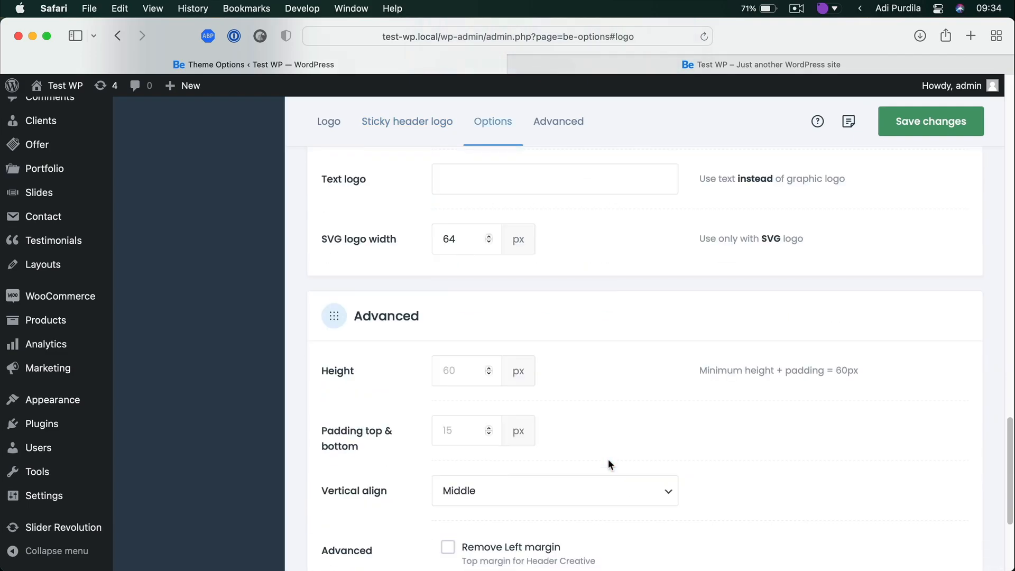
{"action": "scroll", "coordinate": [626, 395], "scroll_direction": "down", "scroll_amount": 2}
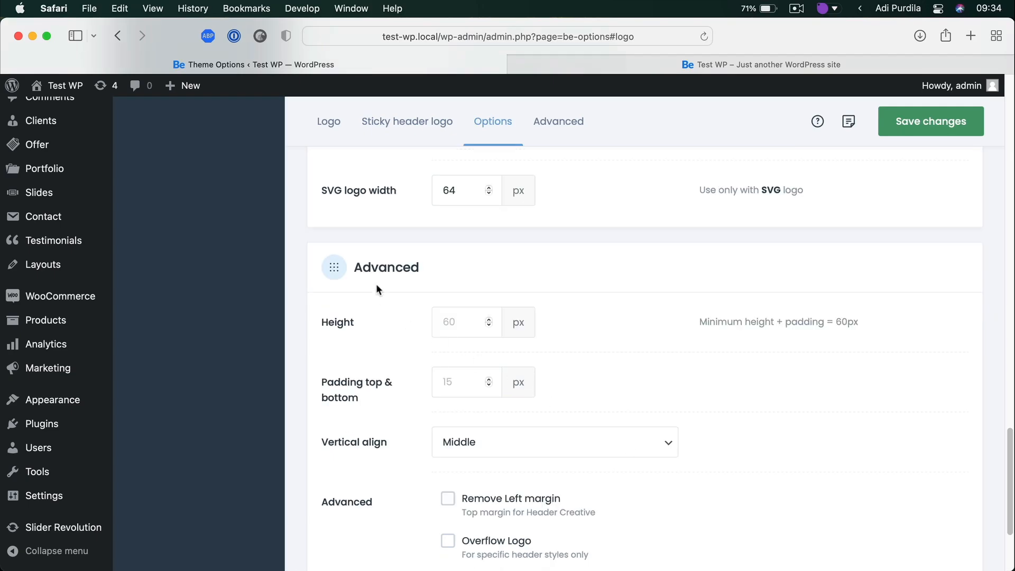
{"action": "left_click", "coordinate": [486, 321]}
{"action": "type", "text": "2"}
{"action": "left_click", "coordinate": [488, 318]}
{"action": "left_click", "coordinate": [488, 318]}
{"action": "left_click_drag", "start_coordinate": [458, 321], "coordinate": [409, 319]}
{"action": "type", "text": "80"}
{"action": "key", "text": "Tab"}
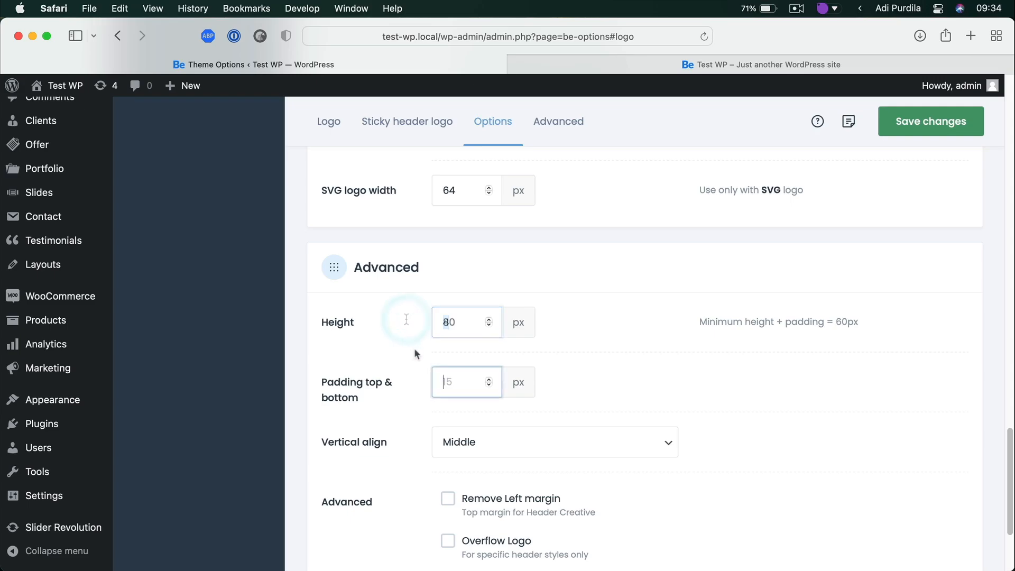
{"action": "type", "text": "15"}
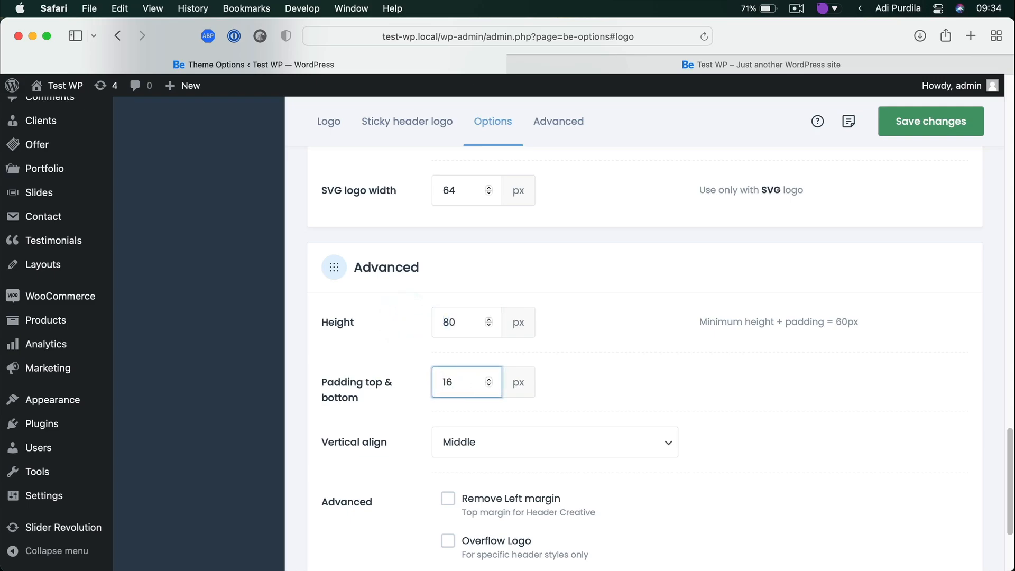
{"action": "key", "text": "Tab"}
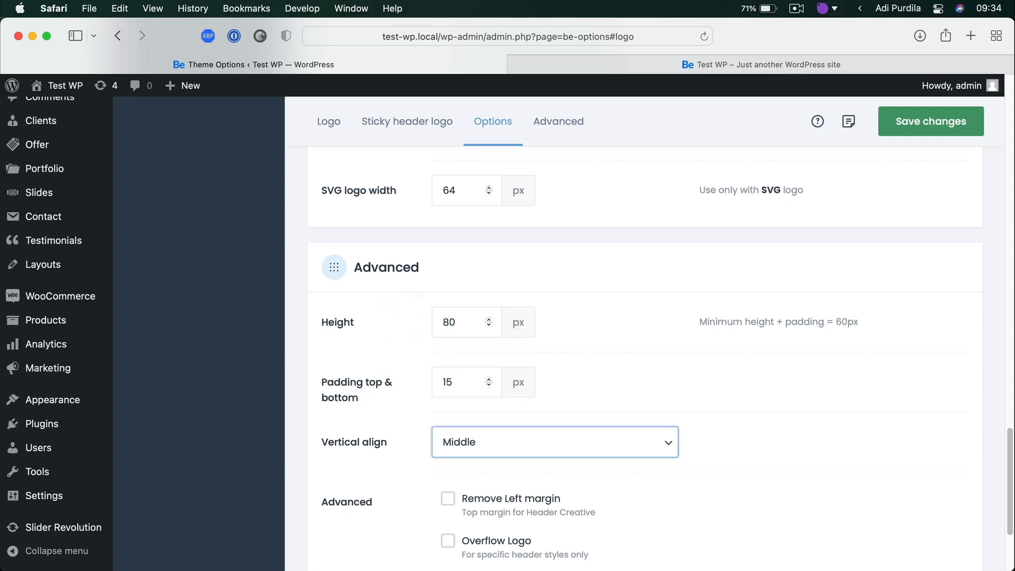
Look over the remaining advanced logo options and save the theme option changes
{"action": "scroll", "coordinate": [522, 398], "scroll_direction": "down", "scroll_amount": 3}
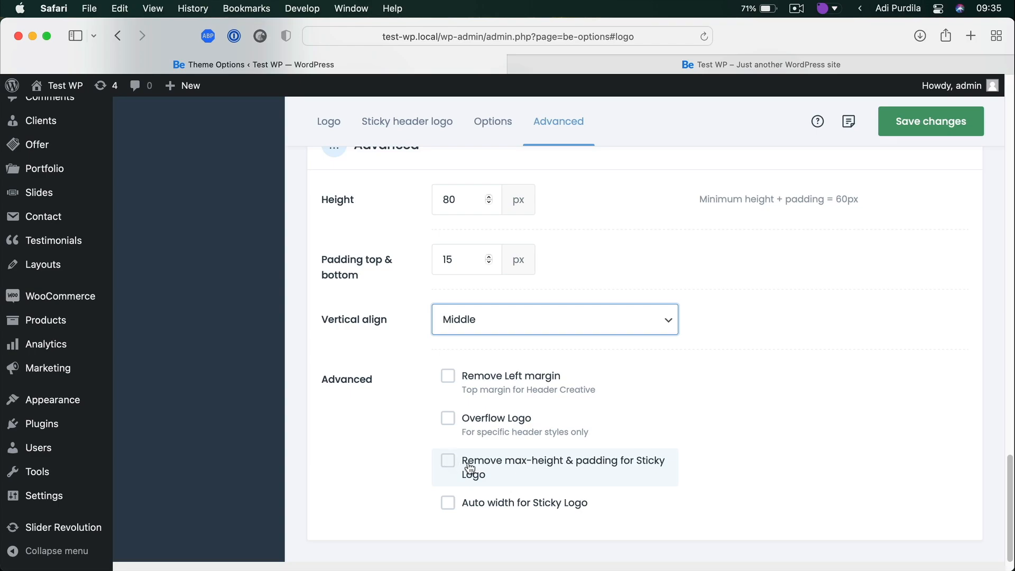
{"action": "scroll", "coordinate": [476, 466], "scroll_direction": "down", "scroll_amount": 2}
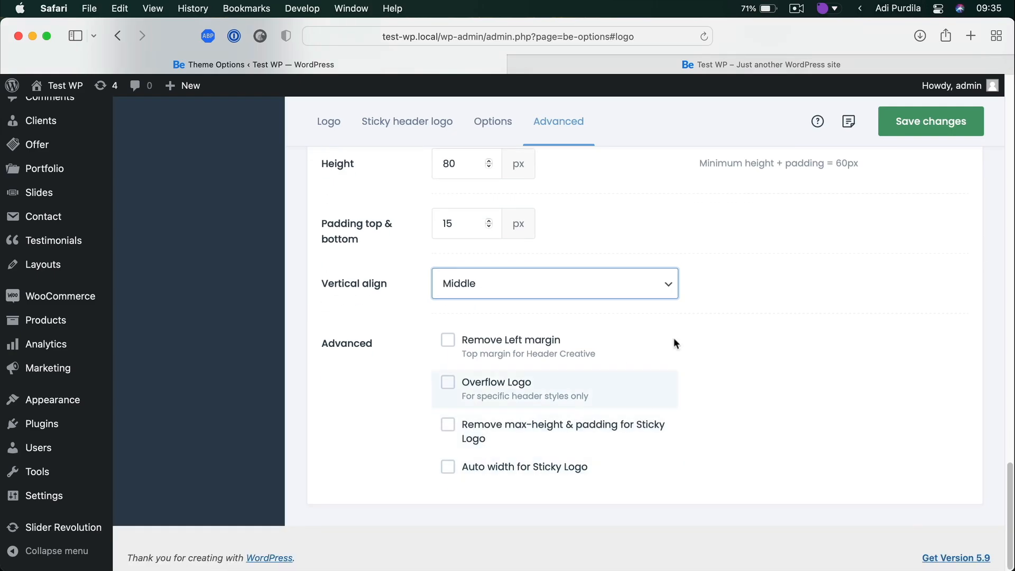
{"action": "left_click", "coordinate": [902, 120]}
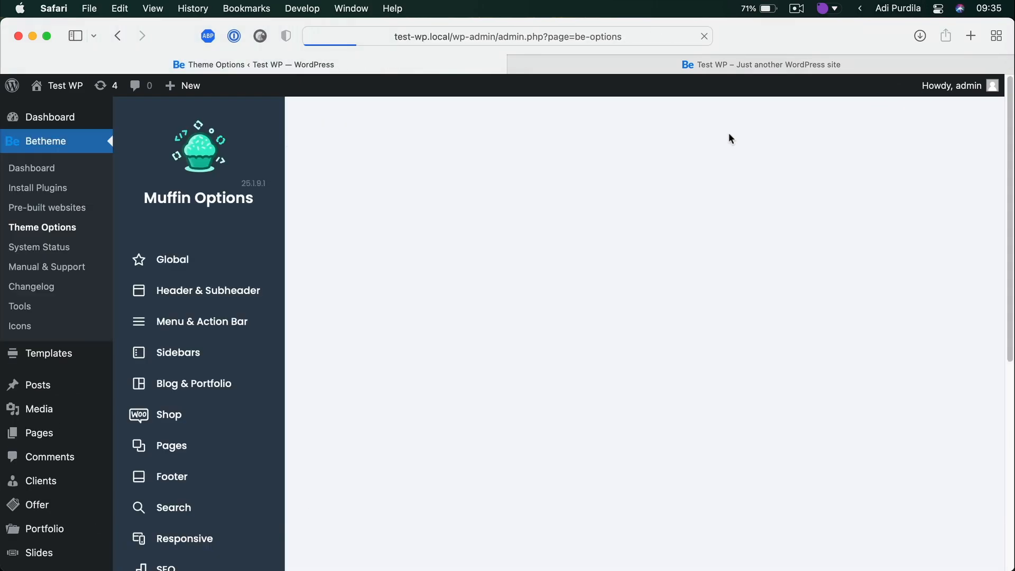
Reload the live site and check the new logo in the normal header and in the sticky header
{"action": "key", "text": "ctrl+Tab"}
{"action": "key", "text": "super+r"}
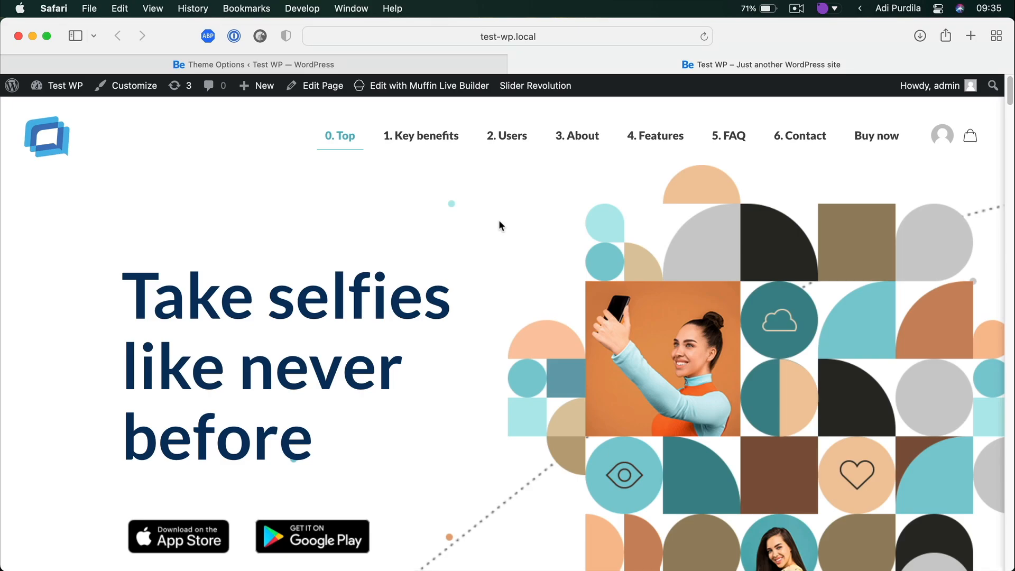
{"action": "scroll", "coordinate": [499, 220], "scroll_direction": "down", "scroll_amount": 5}
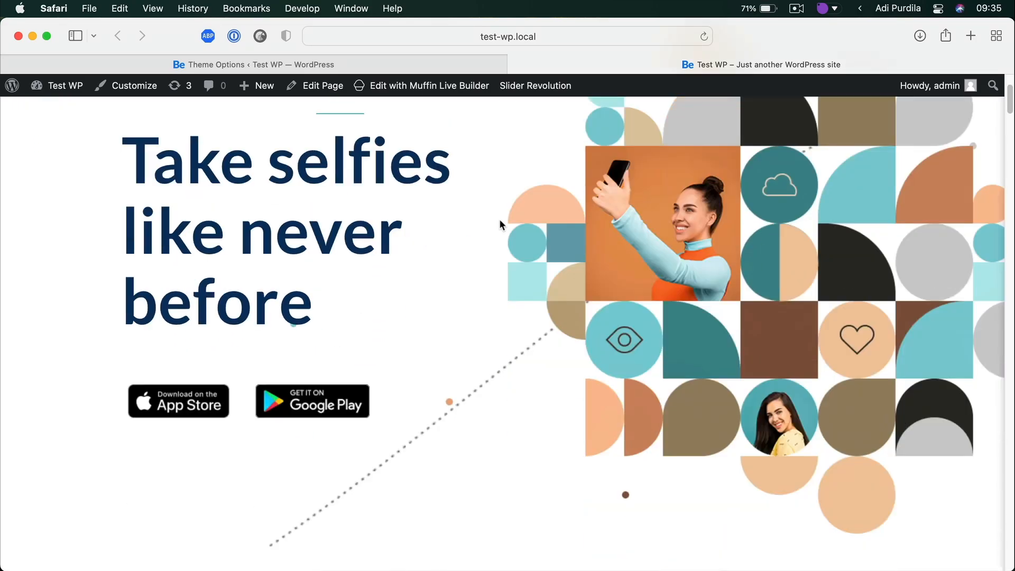
{"action": "scroll", "coordinate": [499, 220], "scroll_direction": "up", "scroll_amount": 5}
{"action": "scroll", "coordinate": [500, 219], "scroll_direction": "down", "scroll_amount": 3}
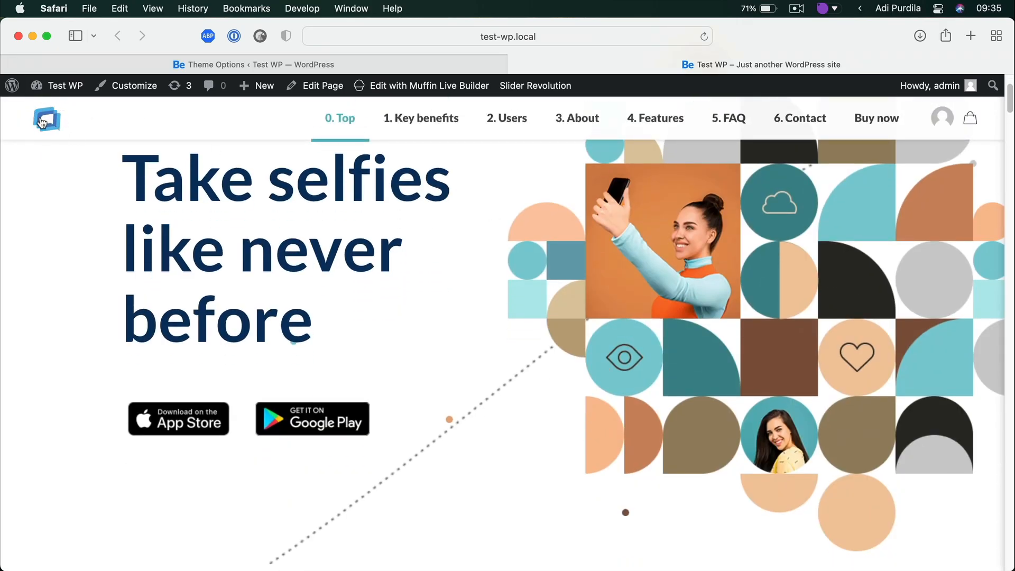
Set the small 32x32 px logo icon from the media library as the favicon in the global general theme options
{"action": "scroll", "coordinate": [592, 252], "scroll_direction": "up", "scroll_amount": 3}
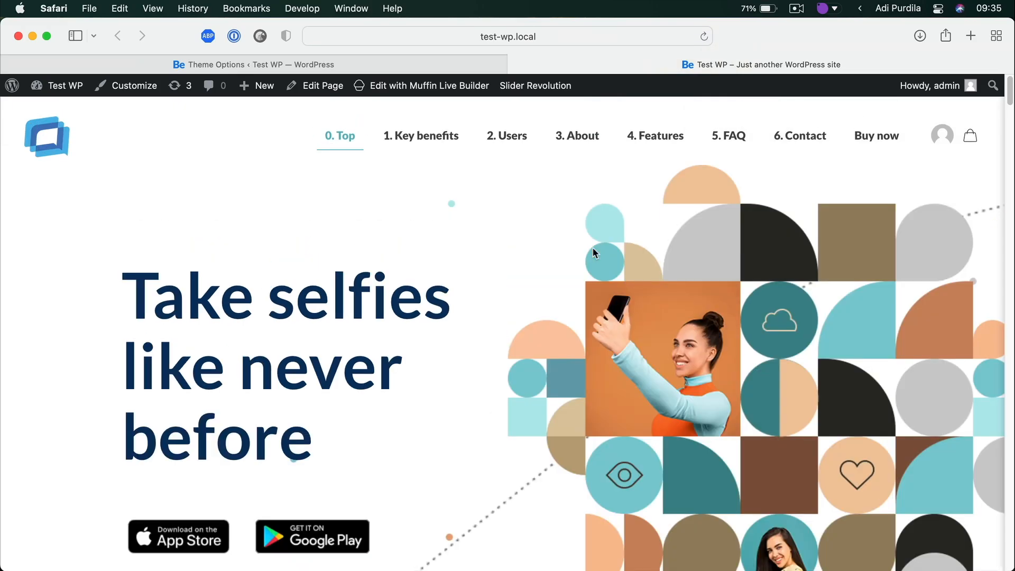
{"action": "left_click", "coordinate": [422, 65]}
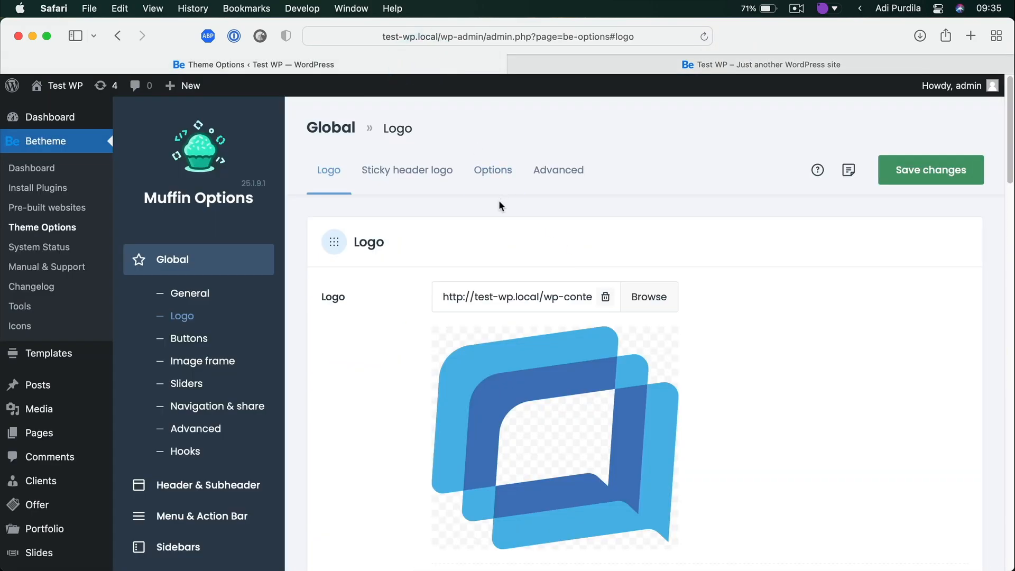
{"action": "left_click", "coordinate": [212, 294]}
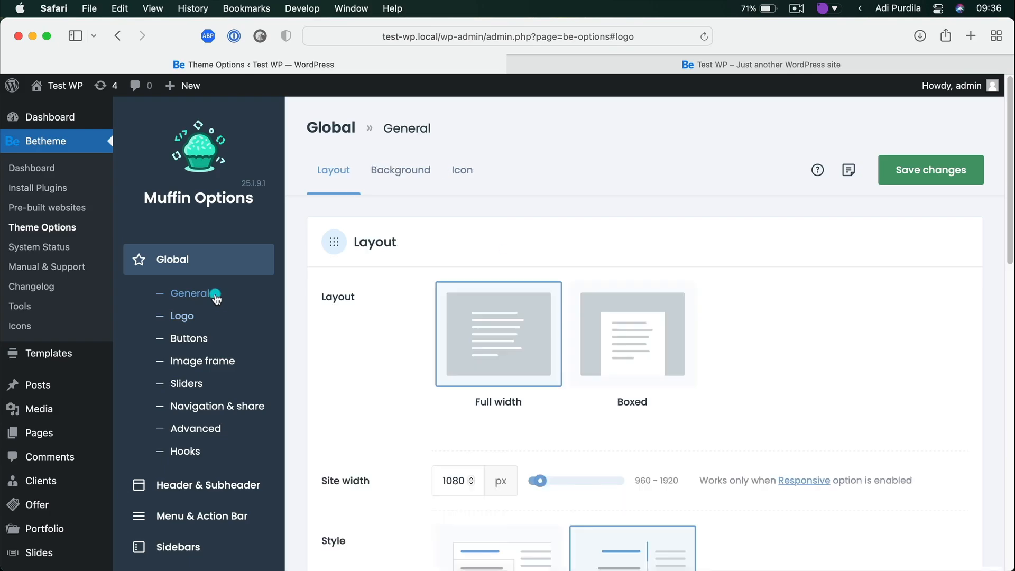
{"action": "scroll", "coordinate": [505, 289], "scroll_direction": "down", "scroll_amount": 1}
{"action": "scroll", "coordinate": [505, 290], "scroll_direction": "down", "scroll_amount": 20}
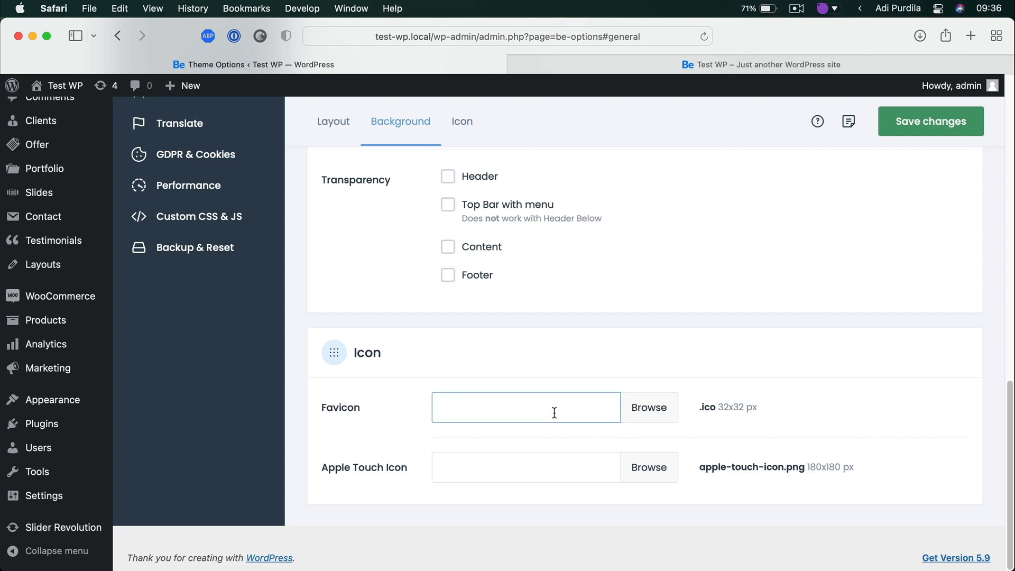
{"action": "left_click_drag", "start_coordinate": [696, 404], "coordinate": [712, 407]}
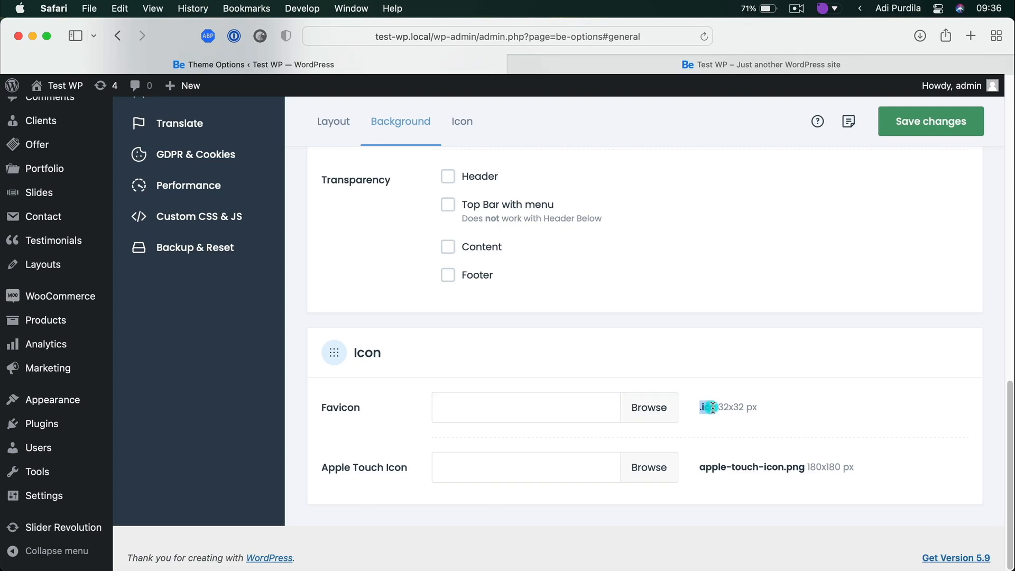
{"action": "left_click", "coordinate": [711, 407]}
{"action": "left_click_drag", "start_coordinate": [718, 407], "coordinate": [750, 415]}
{"action": "left_click", "coordinate": [649, 406]}
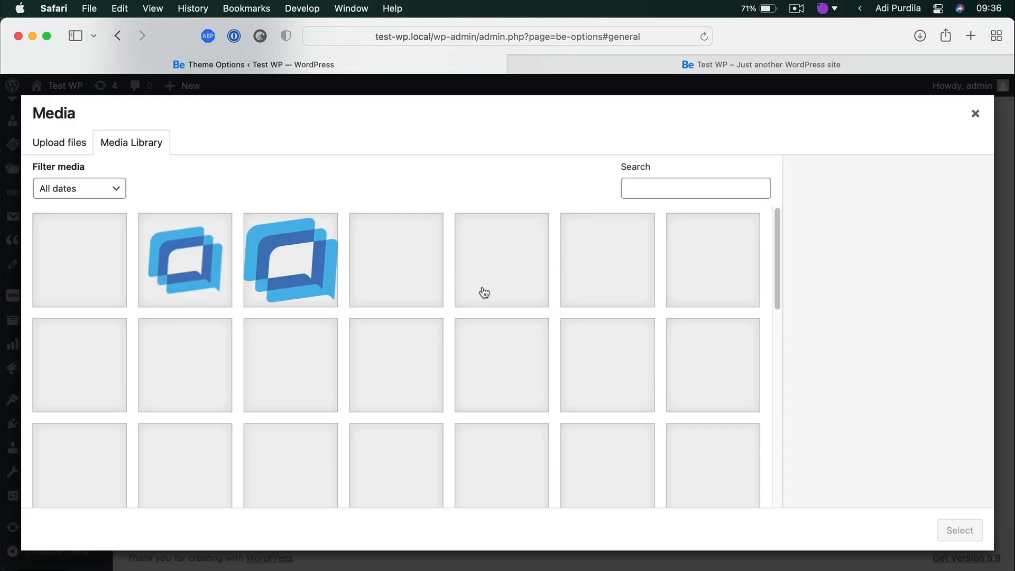
{"action": "left_click", "coordinate": [101, 267]}
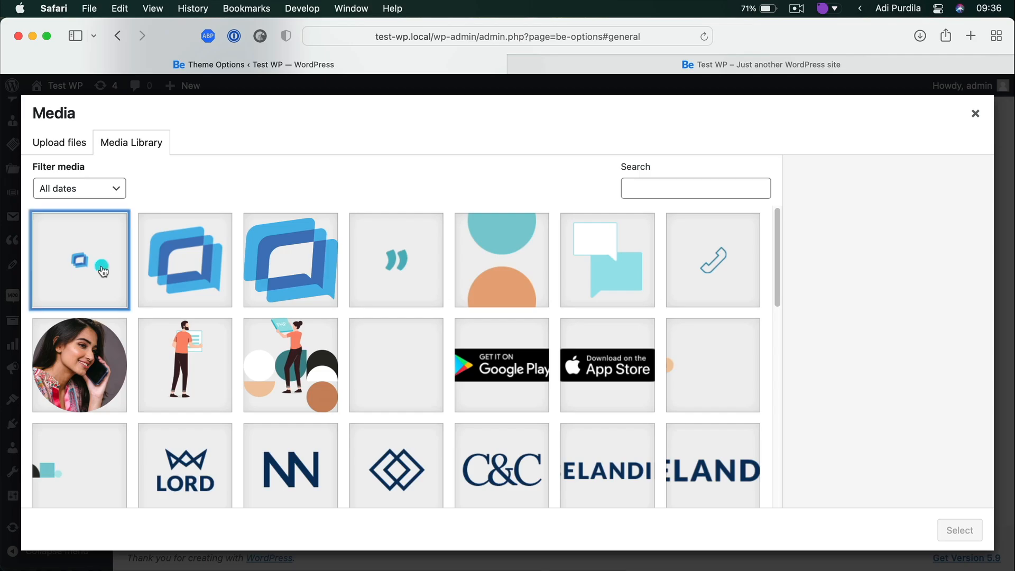
{"action": "left_click", "coordinate": [963, 532]}
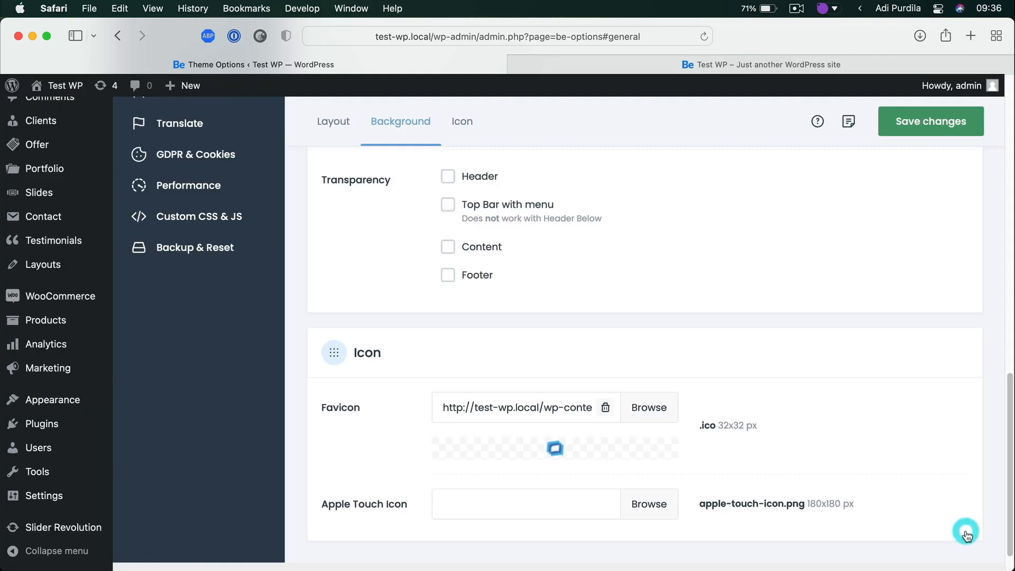
Set apple-touch-icon.png from the media library as the Apple Touch Icon and save the theme option changes
{"action": "scroll", "coordinate": [616, 375], "scroll_direction": "down", "scroll_amount": 1}
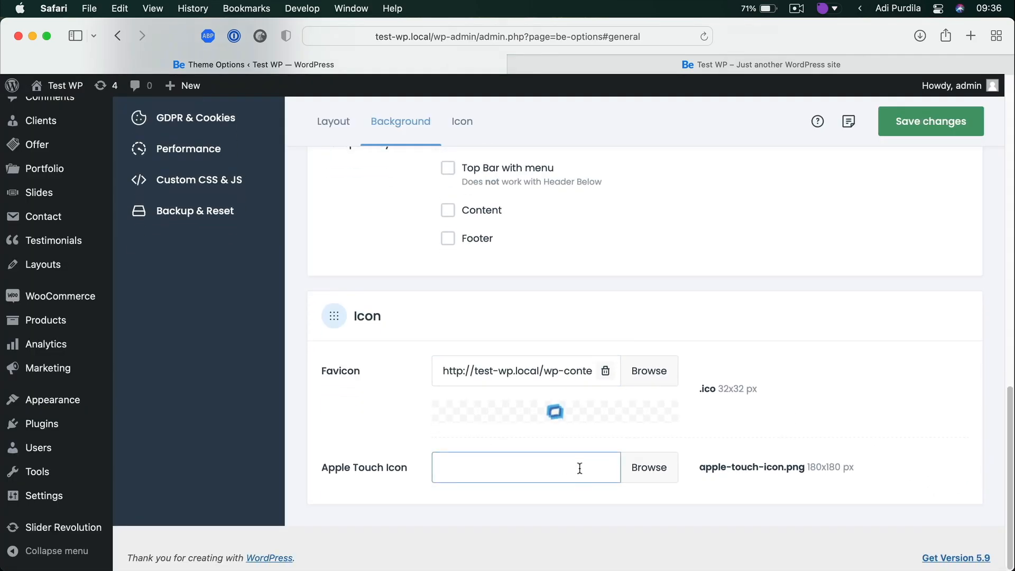
{"action": "left_click", "coordinate": [650, 467]}
{"action": "left_click", "coordinate": [108, 275]}
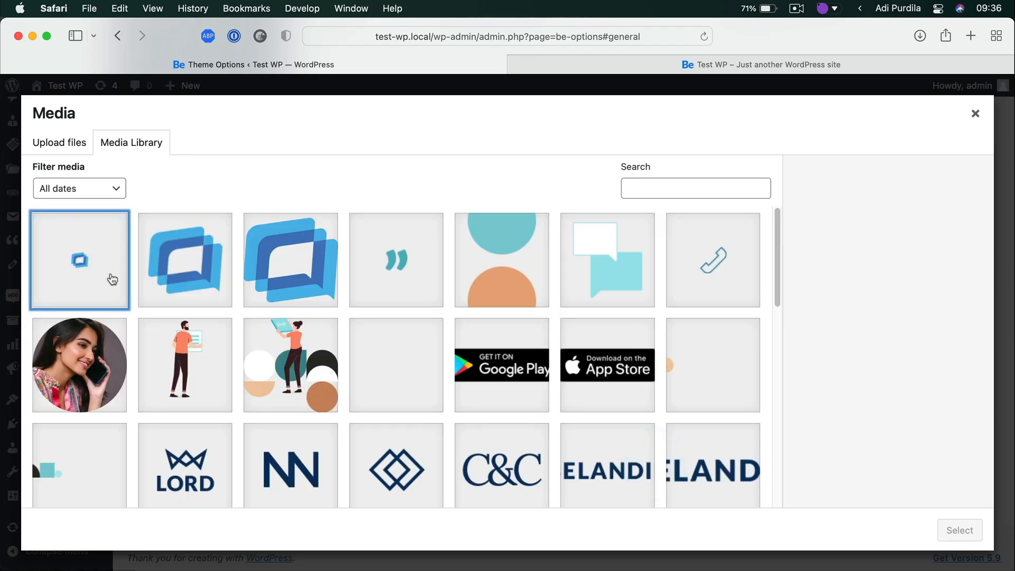
{"action": "left_click", "coordinate": [185, 260]}
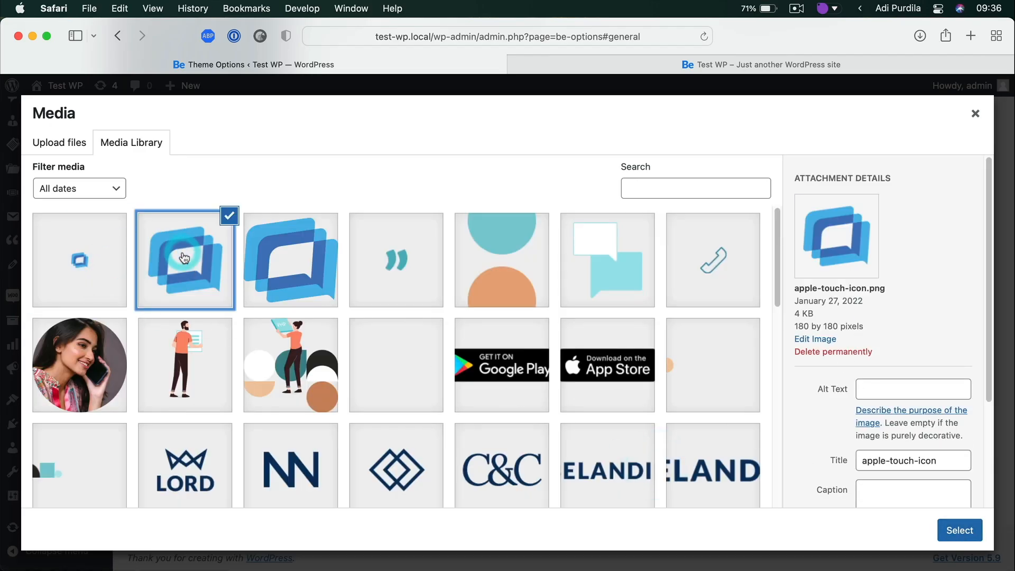
{"action": "left_click", "coordinate": [959, 530]}
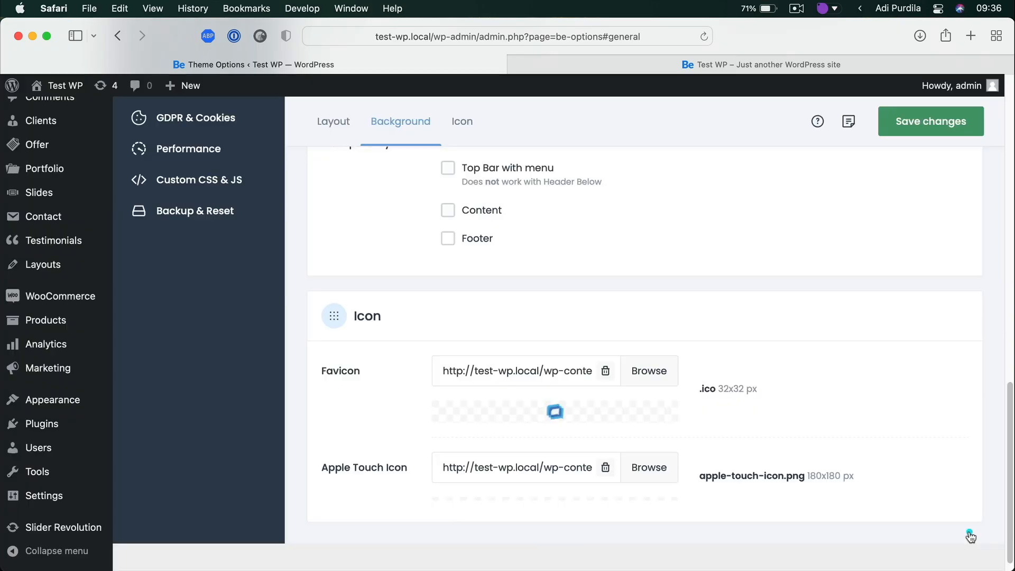
{"action": "scroll", "coordinate": [846, 476], "scroll_direction": "down", "scroll_amount": 2}
{"action": "scroll", "coordinate": [787, 417], "scroll_direction": "down", "scroll_amount": 1}
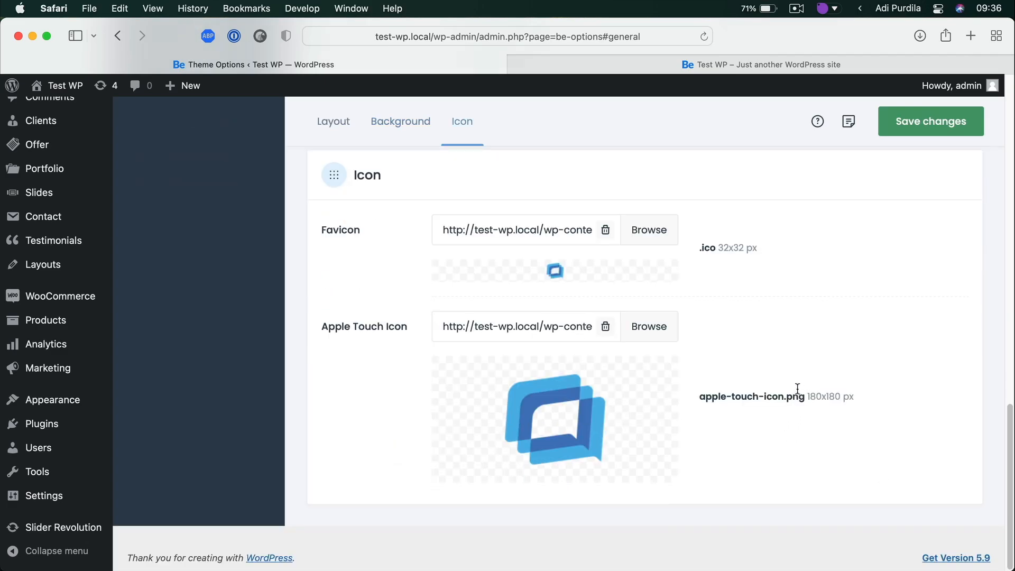
{"action": "left_click_drag", "start_coordinate": [798, 397], "coordinate": [856, 413]}
{"action": "left_click", "coordinate": [854, 410]}
{"action": "scroll", "coordinate": [853, 410], "scroll_direction": "up", "scroll_amount": 1}
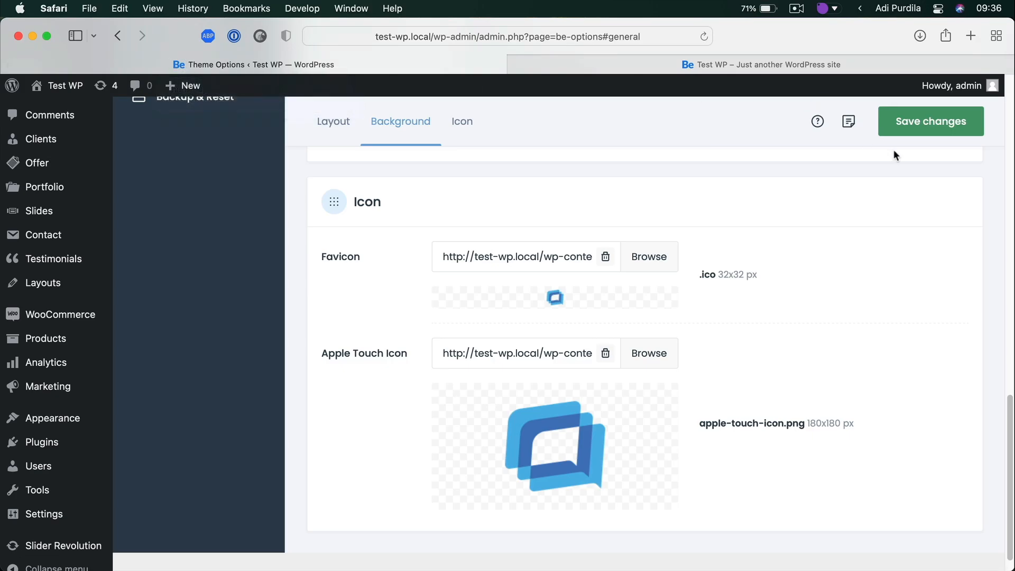
{"action": "left_click", "coordinate": [907, 127]}
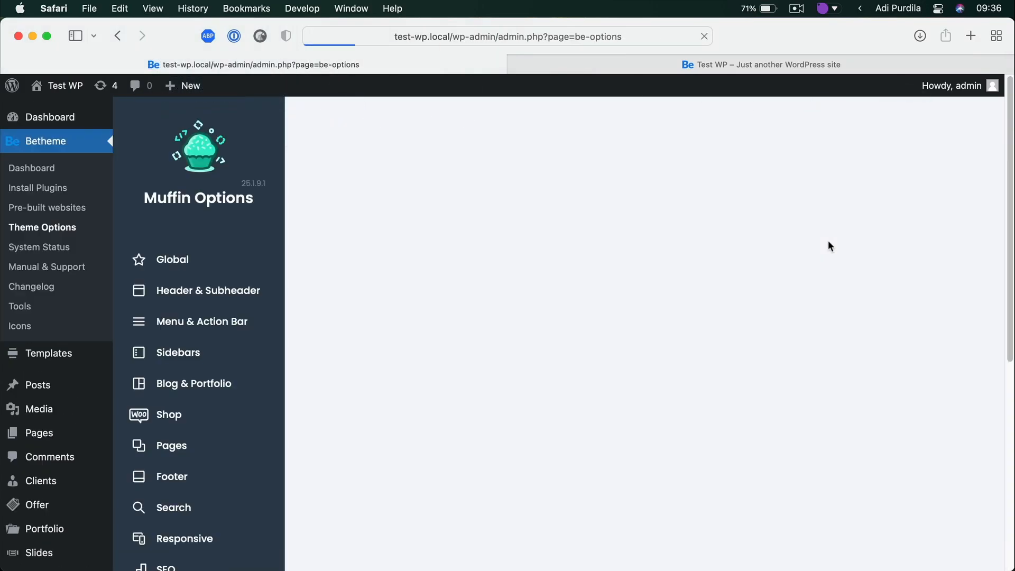
Reload the live site, switch to Chrome to check its browser tab favicon, and return to Safari
{"action": "left_click", "coordinate": [761, 64]}
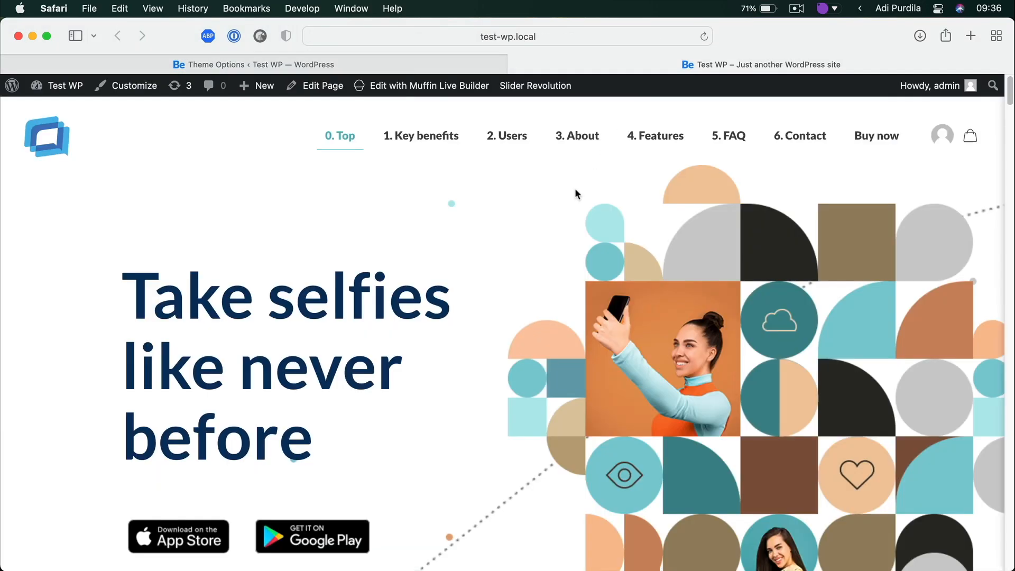
{"action": "key", "text": "super+r"}
{"action": "key", "text": "super+Tab"}
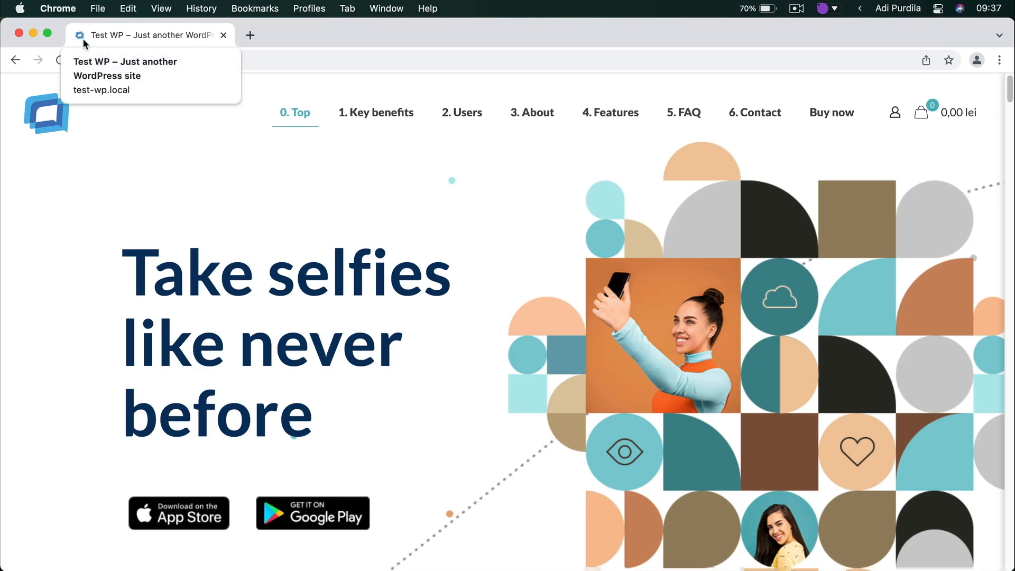
{"action": "left_click", "coordinate": [32, 37]}
{"action": "left_click", "coordinate": [533, 206]}
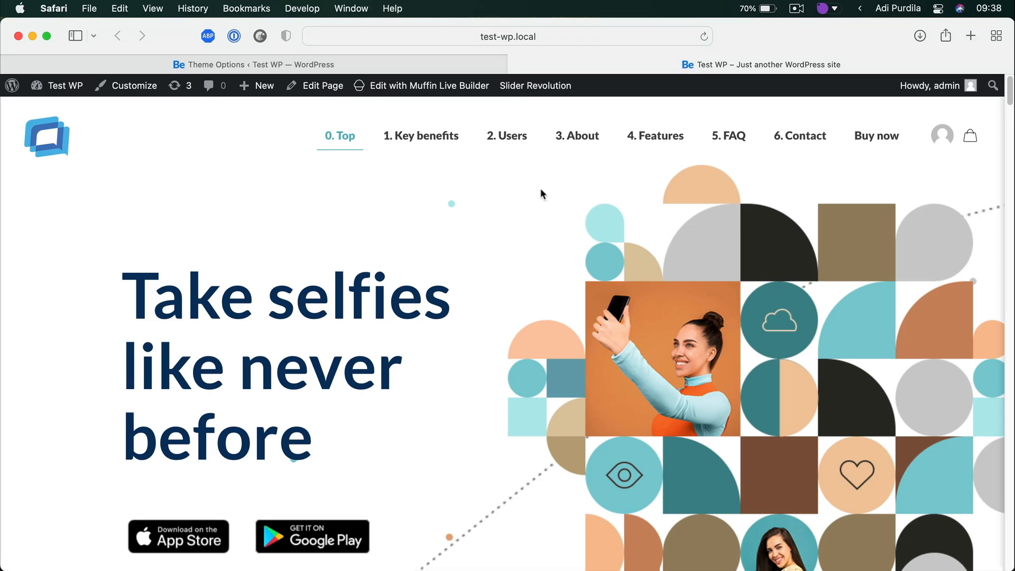
Look through the live homepage's sections from the hero to the About area to review their text styling
{"action": "scroll", "coordinate": [531, 205], "scroll_direction": "down", "scroll_amount": 15}
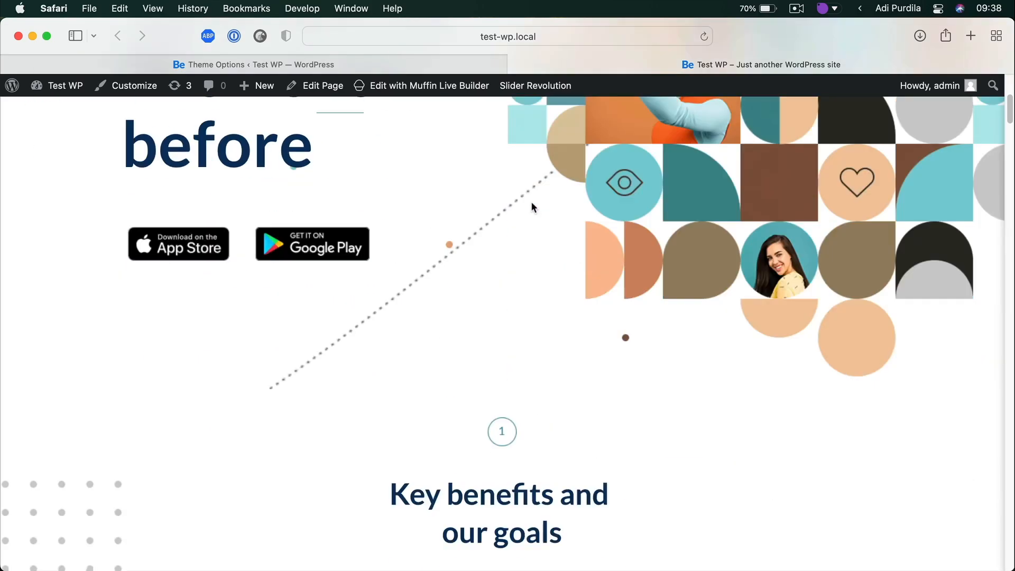
{"action": "scroll", "coordinate": [530, 204], "scroll_direction": "down", "scroll_amount": 15}
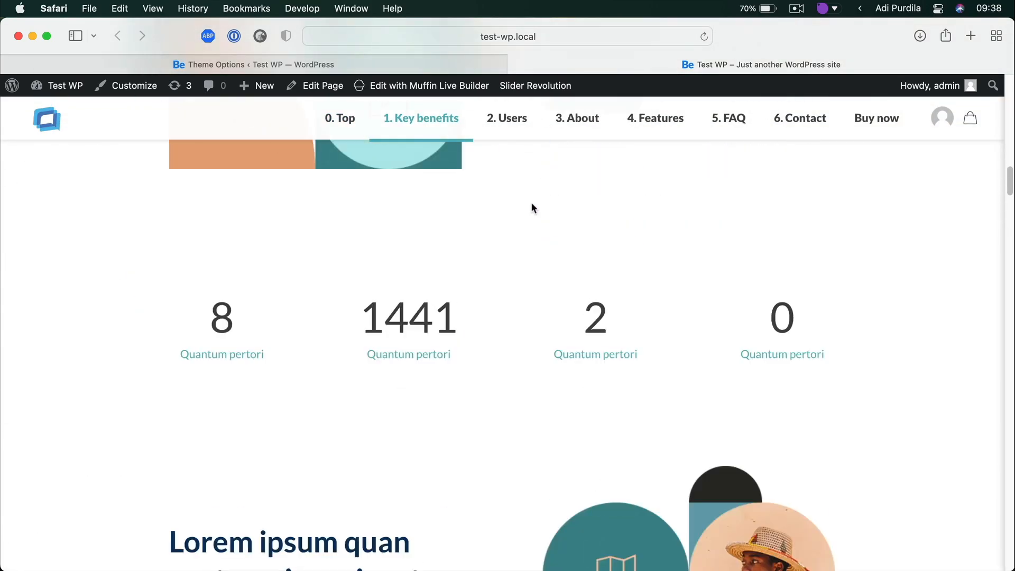
{"action": "scroll", "coordinate": [527, 211], "scroll_direction": "down", "scroll_amount": 5}
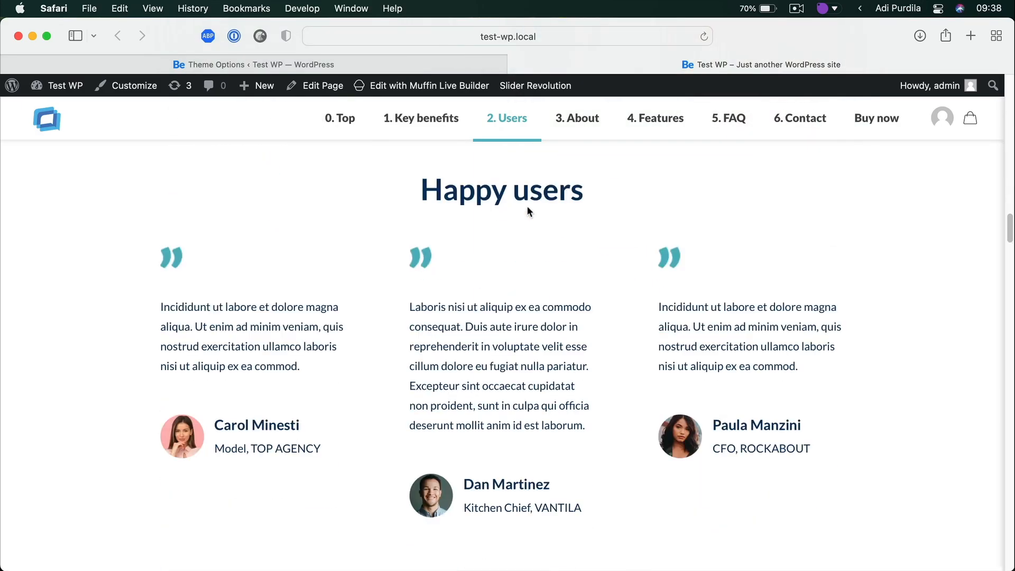
{"action": "scroll", "coordinate": [526, 210], "scroll_direction": "down", "scroll_amount": 7}
{"action": "scroll", "coordinate": [527, 211], "scroll_direction": "down", "scroll_amount": 10}
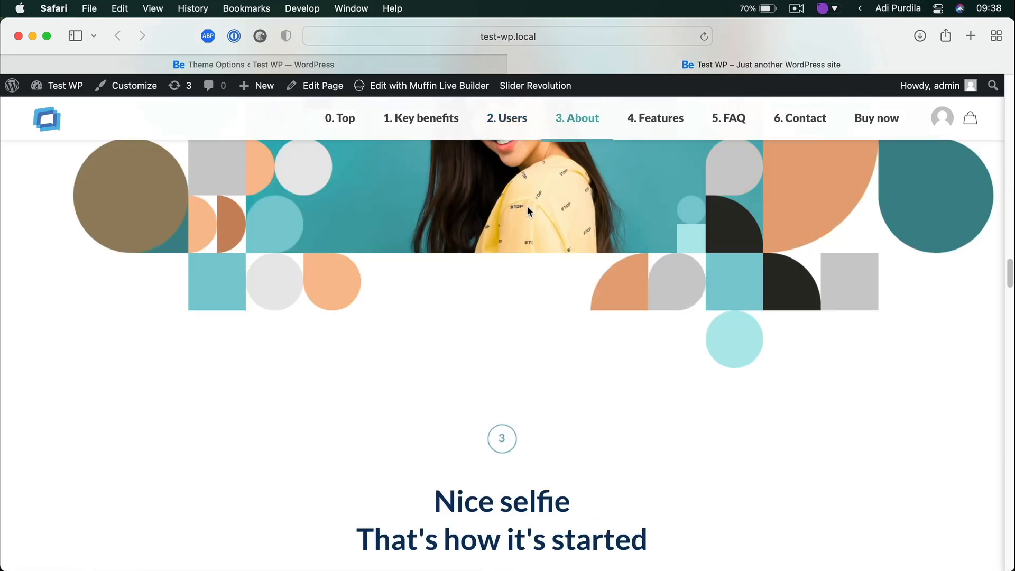
{"action": "scroll", "coordinate": [527, 211], "scroll_direction": "up", "scroll_amount": 15}
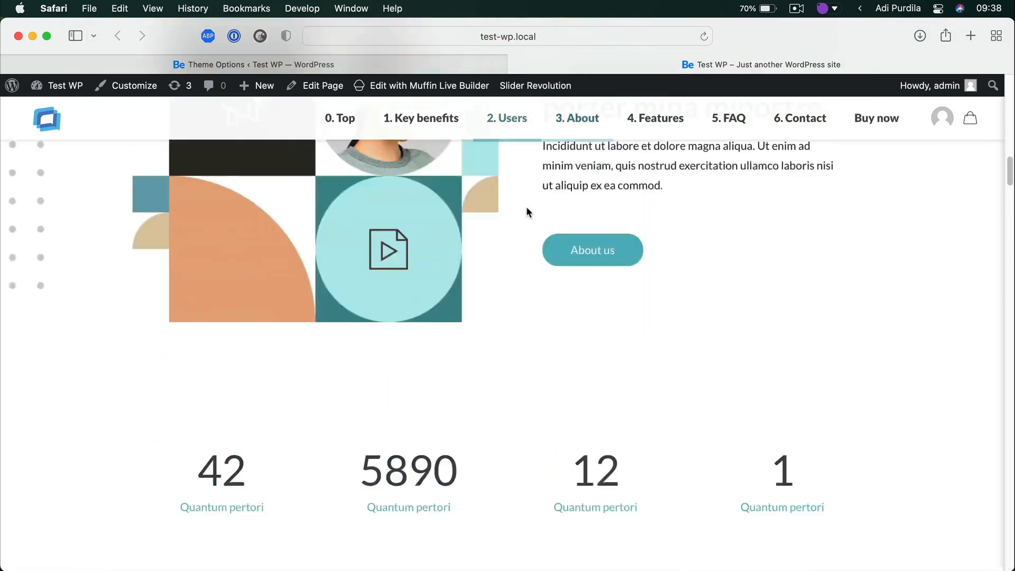
Open the font family settings in the theme options and look over the available font fields
{"action": "left_click", "coordinate": [382, 69]}
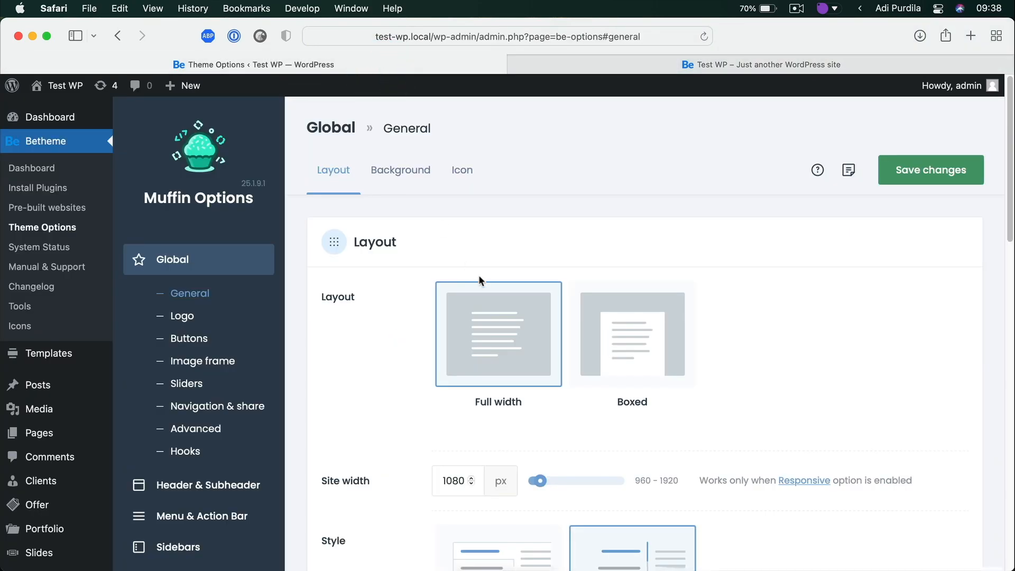
{"action": "scroll", "coordinate": [212, 267], "scroll_direction": "down", "scroll_amount": 5}
{"action": "scroll", "coordinate": [240, 264], "scroll_direction": "up", "scroll_amount": 5}
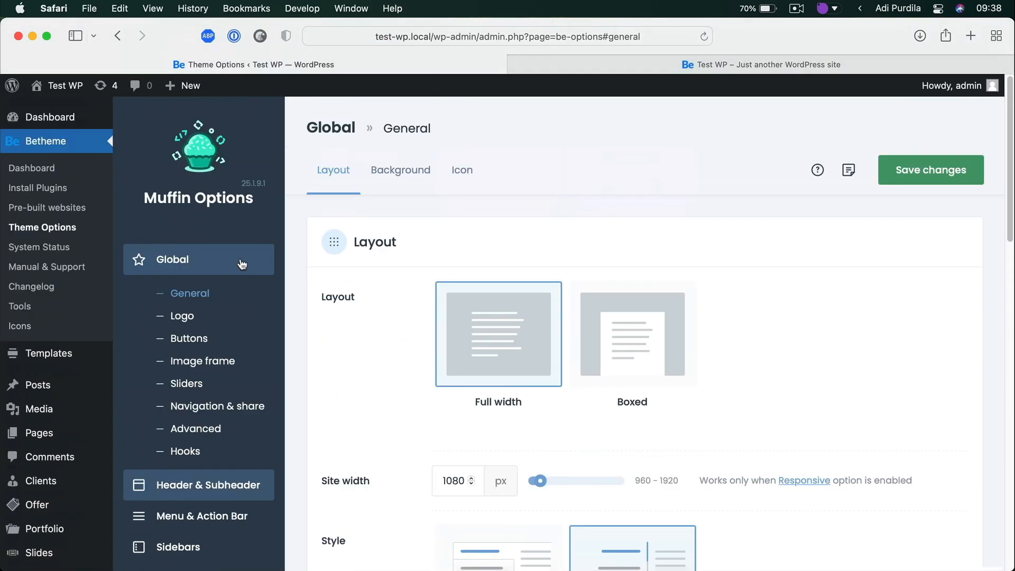
{"action": "scroll", "coordinate": [266, 310], "scroll_direction": "down", "scroll_amount": 10}
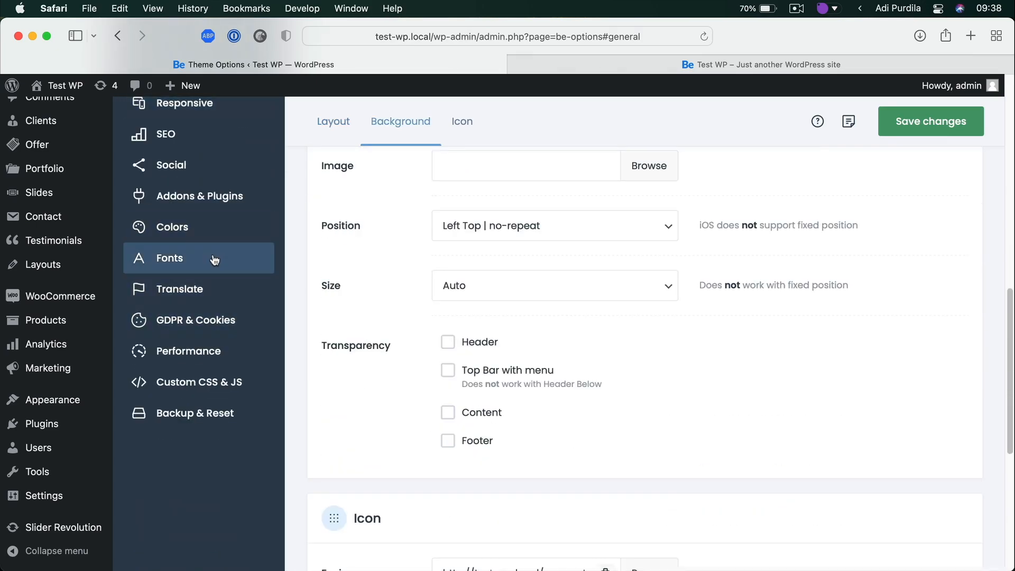
{"action": "left_click", "coordinate": [214, 259]}
{"action": "scroll", "coordinate": [742, 305], "scroll_direction": "down", "scroll_amount": 4}
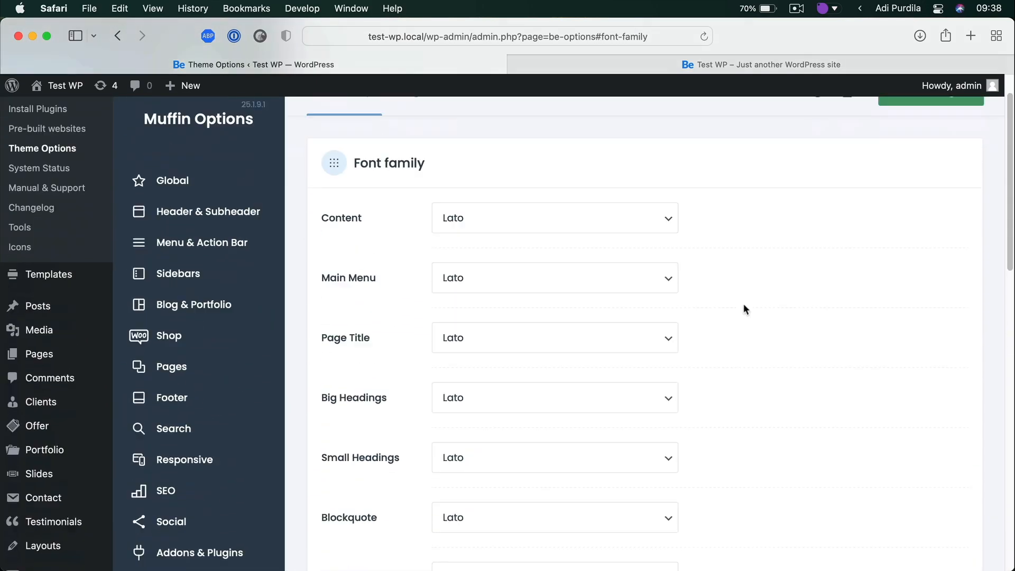
{"action": "scroll", "coordinate": [426, 205], "scroll_direction": "up", "scroll_amount": 3}
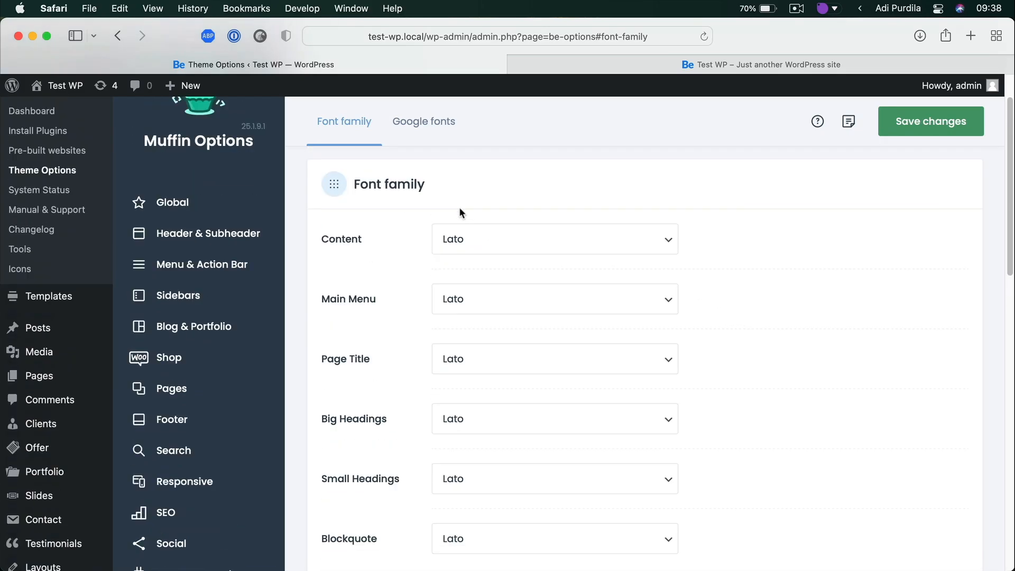
Set the Content and Main Menu font families to Quicksand
{"action": "left_click", "coordinate": [527, 240]}
{"action": "scroll", "coordinate": [527, 240], "scroll_direction": "down", "scroll_amount": 3}
{"action": "scroll", "coordinate": [529, 243], "scroll_direction": "down", "scroll_amount": 5}
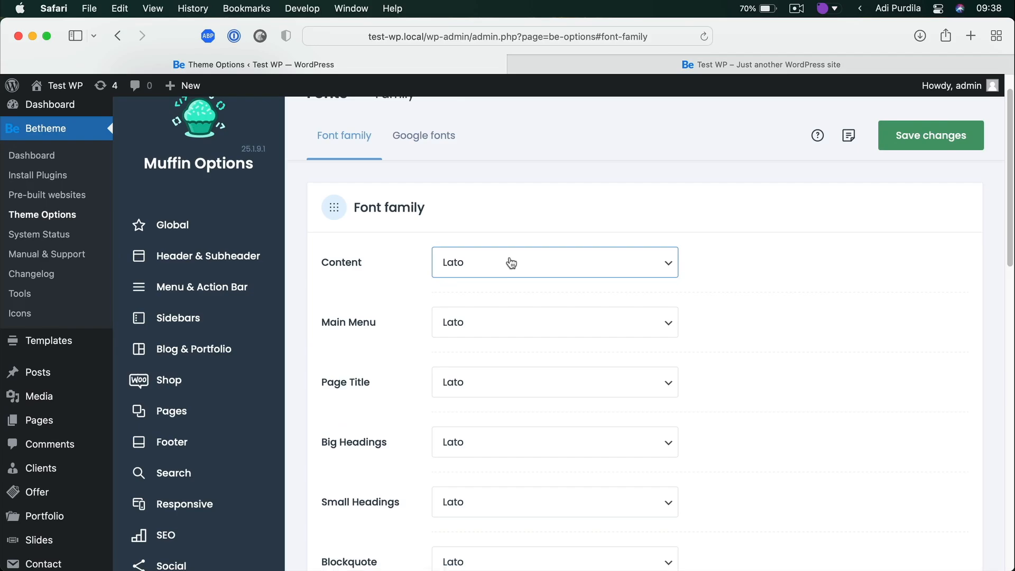
{"action": "left_click", "coordinate": [510, 257]}
{"action": "type", "text": "qui"}
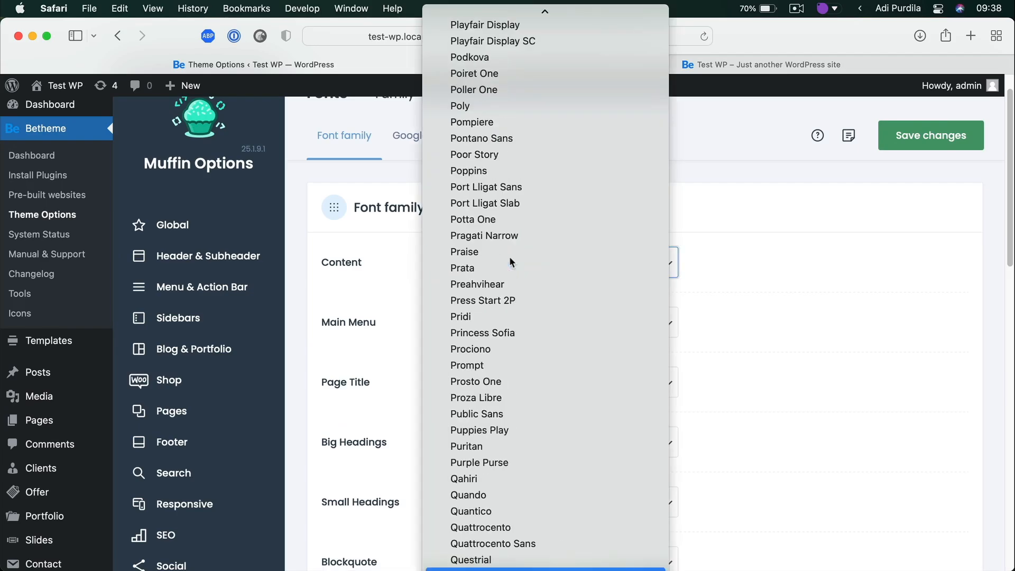
{"action": "key", "text": "Return"}
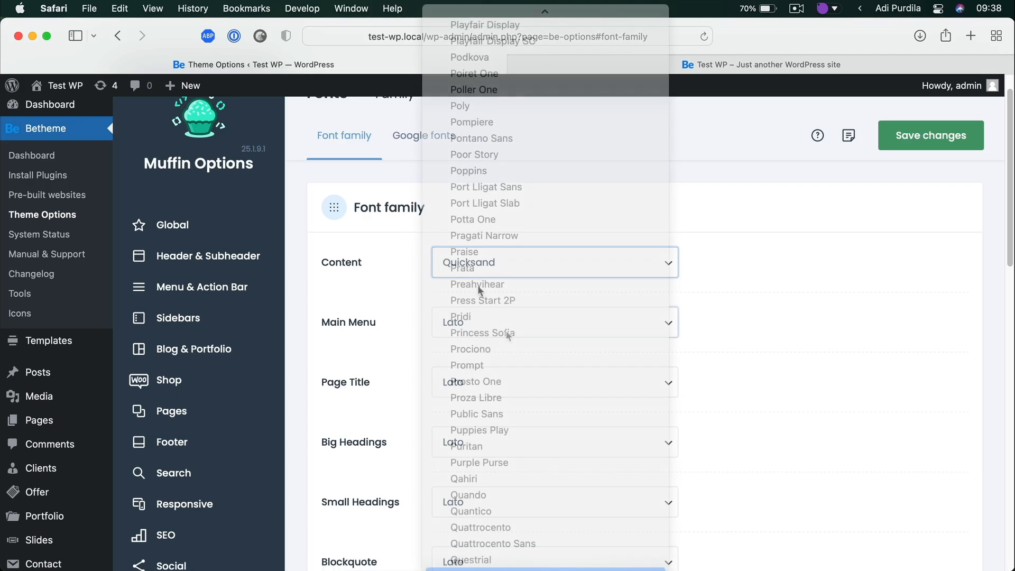
{"action": "key", "text": "Return"}
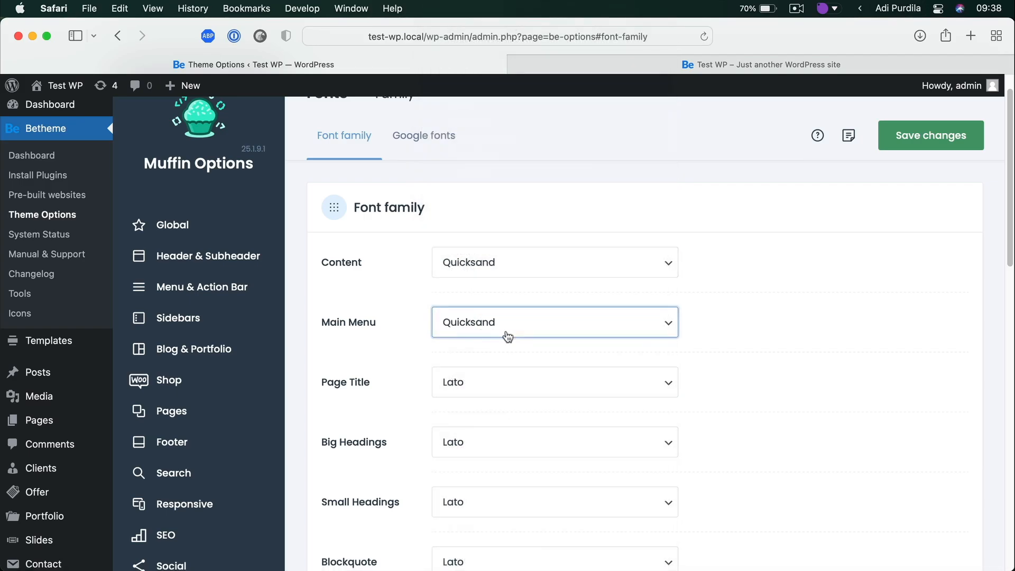
Set the Page Title and Big Headings font families to Quicksand
{"action": "left_click", "coordinate": [509, 379]}
{"action": "type", "text": "qui"}
{"action": "key", "text": "Return"}
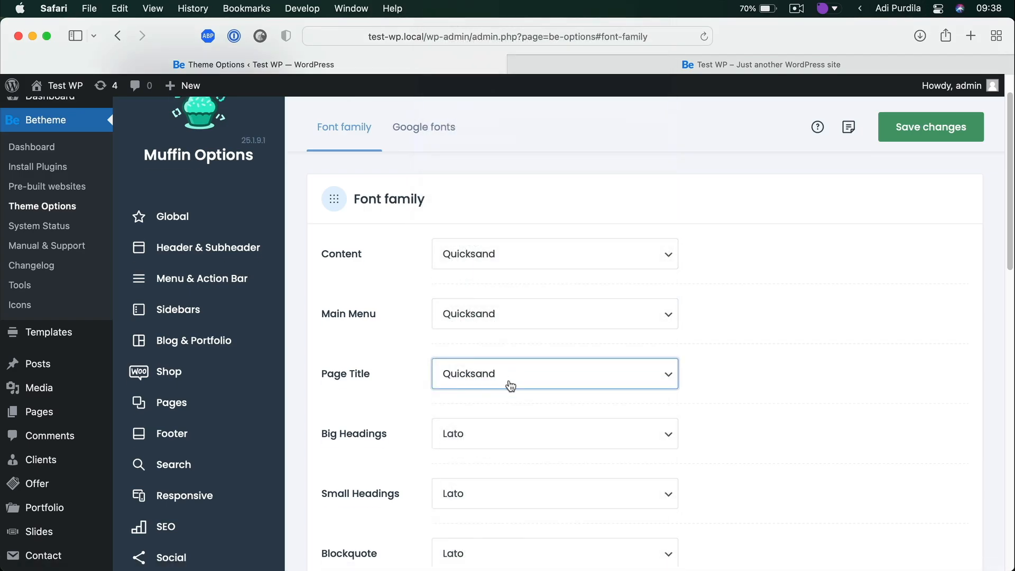
{"action": "scroll", "coordinate": [509, 385], "scroll_direction": "down", "scroll_amount": 3}
{"action": "left_click", "coordinate": [504, 343]}
{"action": "type", "text": "qui"}
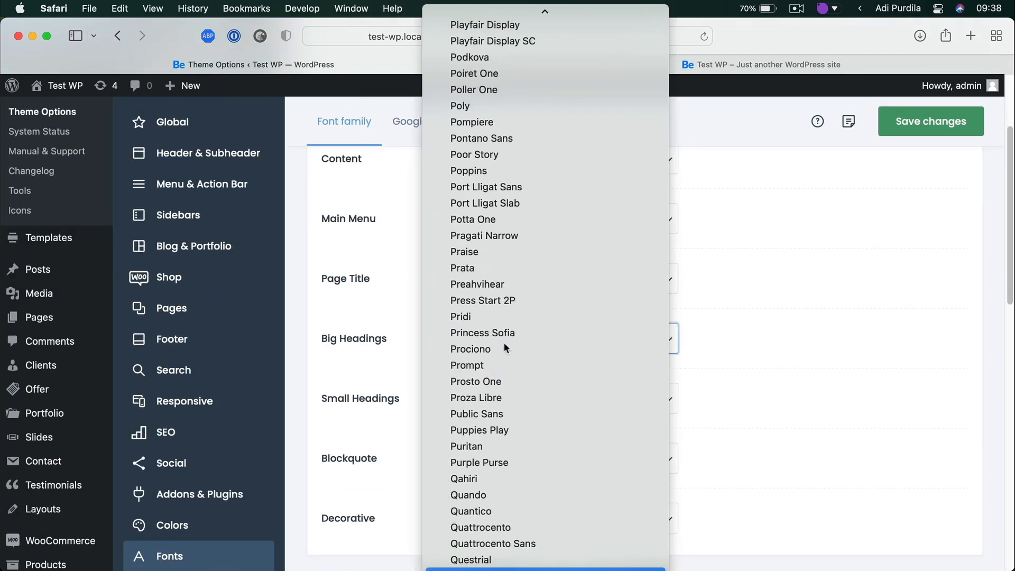
{"action": "key", "text": "Return"}
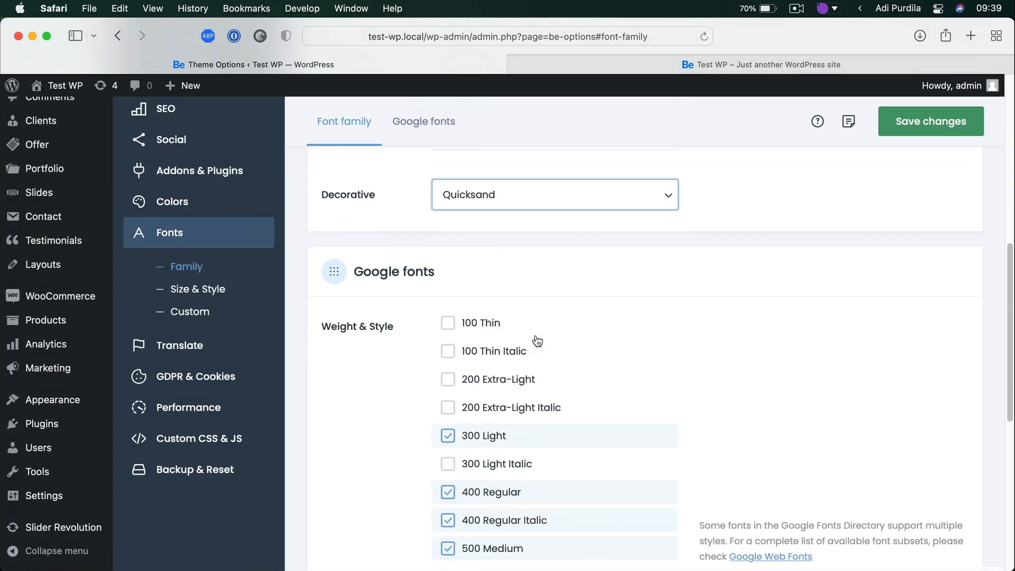
Disable the 500 Medium, 700 Bold Italic and 900 Black Google font styles, enable 600 Semi-Bold, and save the changes
{"action": "scroll", "coordinate": [537, 340], "scroll_direction": "down", "scroll_amount": 4}
{"action": "scroll", "coordinate": [538, 340], "scroll_direction": "up", "scroll_amount": 2}
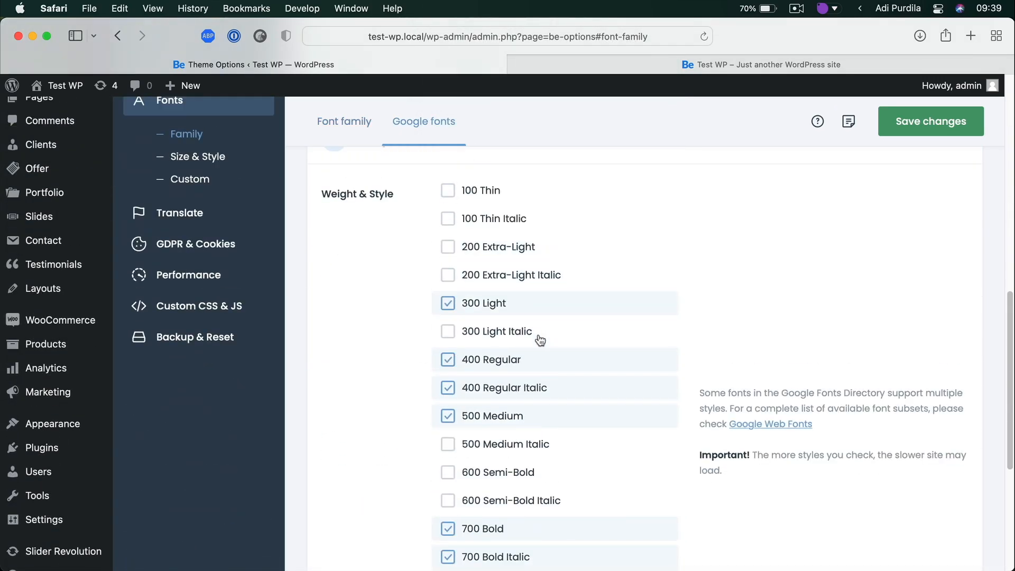
{"action": "scroll", "coordinate": [513, 357], "scroll_direction": "down", "scroll_amount": 3}
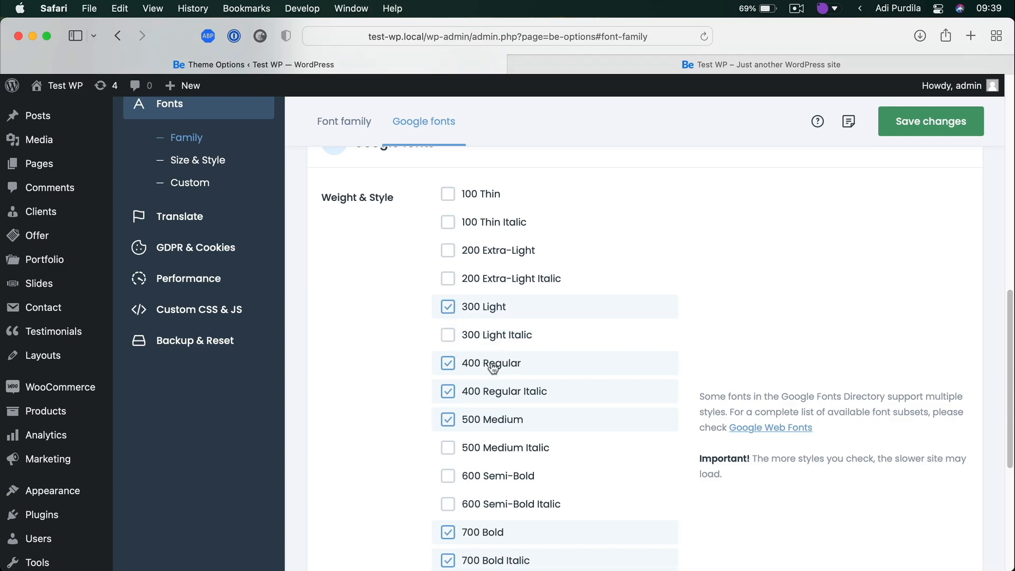
{"action": "left_click", "coordinate": [449, 419]}
{"action": "scroll", "coordinate": [565, 367], "scroll_direction": "down", "scroll_amount": 2}
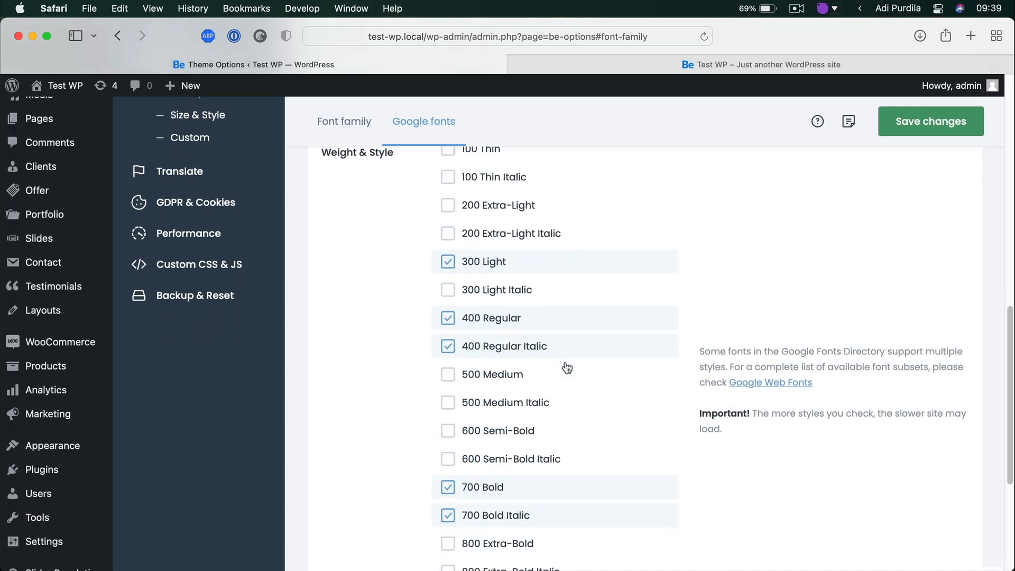
{"action": "left_click", "coordinate": [448, 422]}
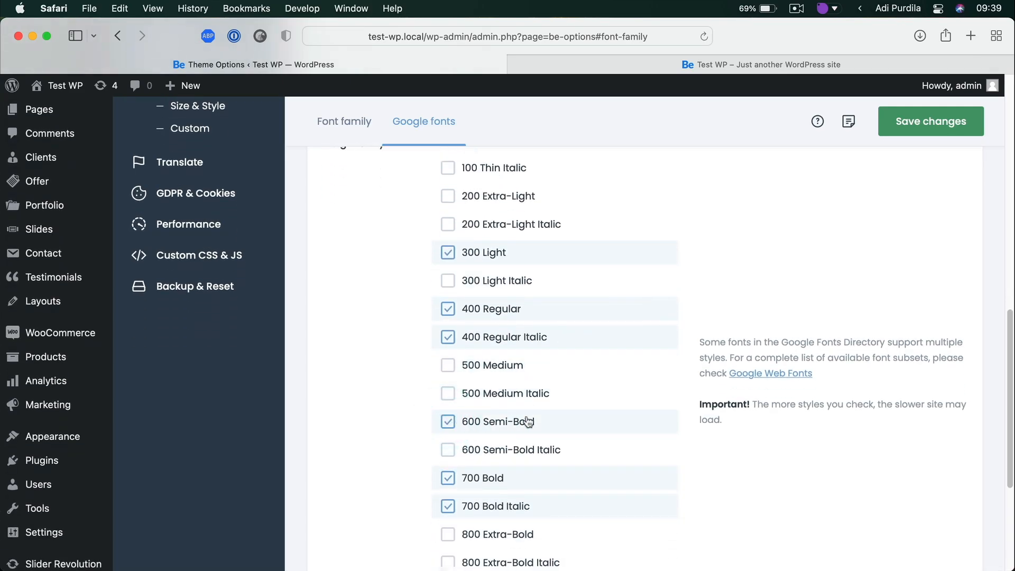
{"action": "scroll", "coordinate": [530, 421], "scroll_direction": "down", "scroll_amount": 2}
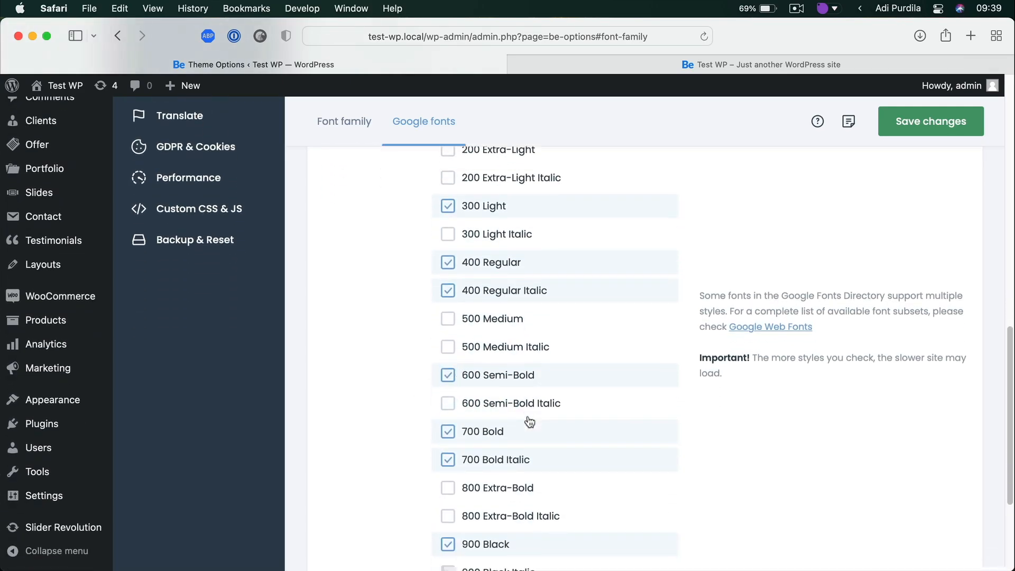
{"action": "left_click", "coordinate": [447, 452]}
{"action": "scroll", "coordinate": [511, 428], "scroll_direction": "down", "scroll_amount": 4}
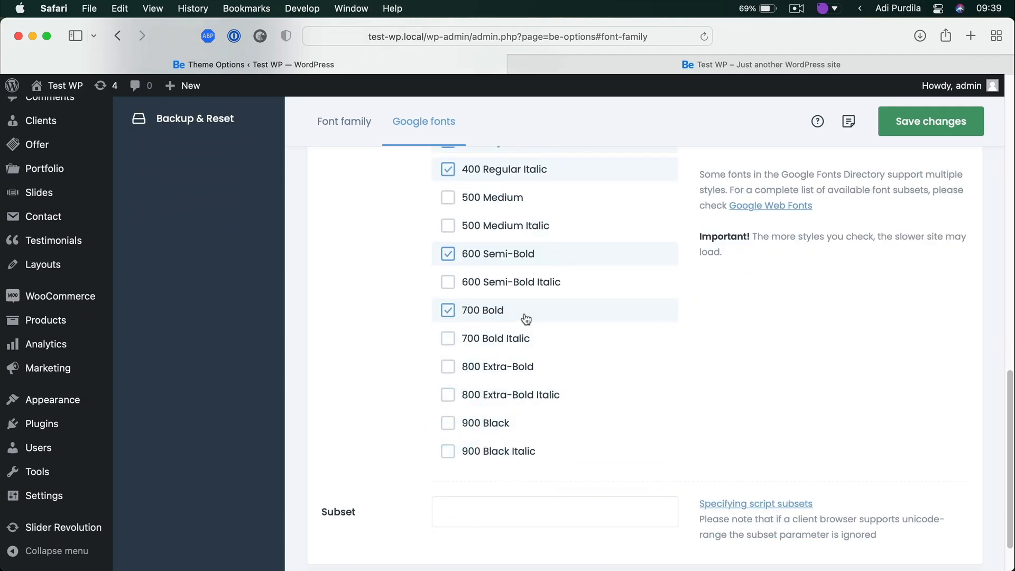
{"action": "scroll", "coordinate": [526, 318], "scroll_direction": "up", "scroll_amount": 3}
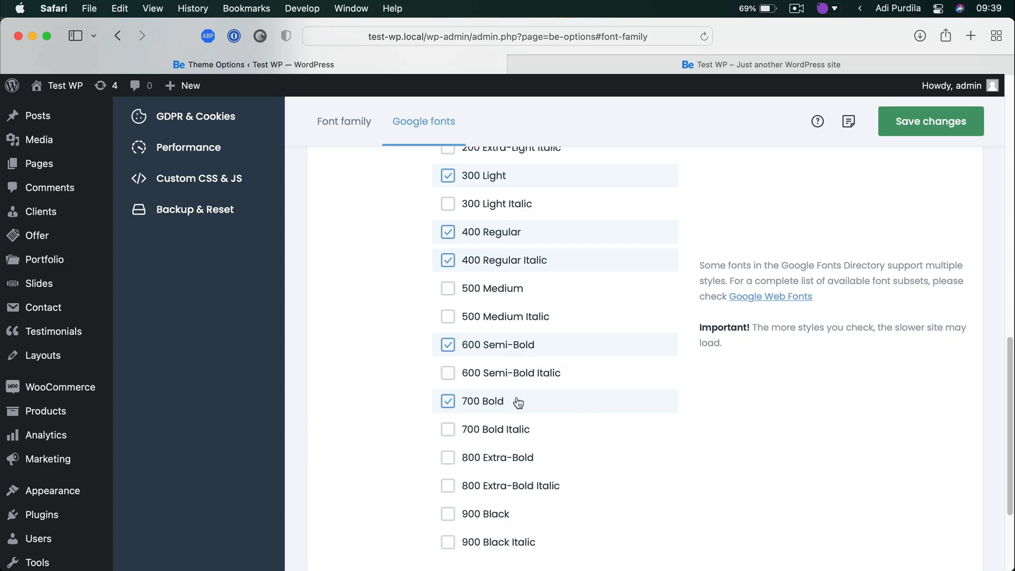
{"action": "scroll", "coordinate": [513, 401], "scroll_direction": "up", "scroll_amount": 2}
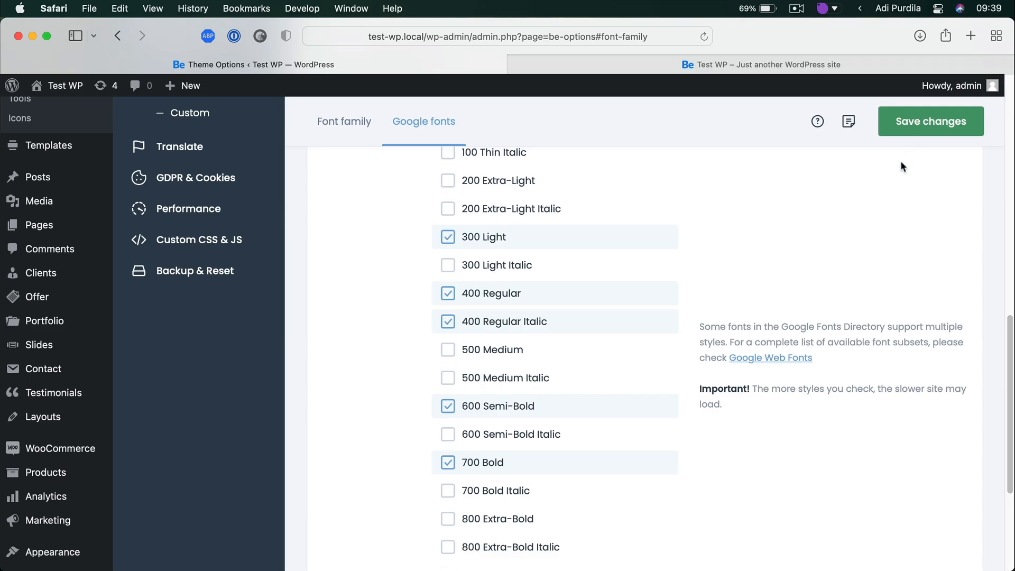
{"action": "left_click", "coordinate": [911, 130]}
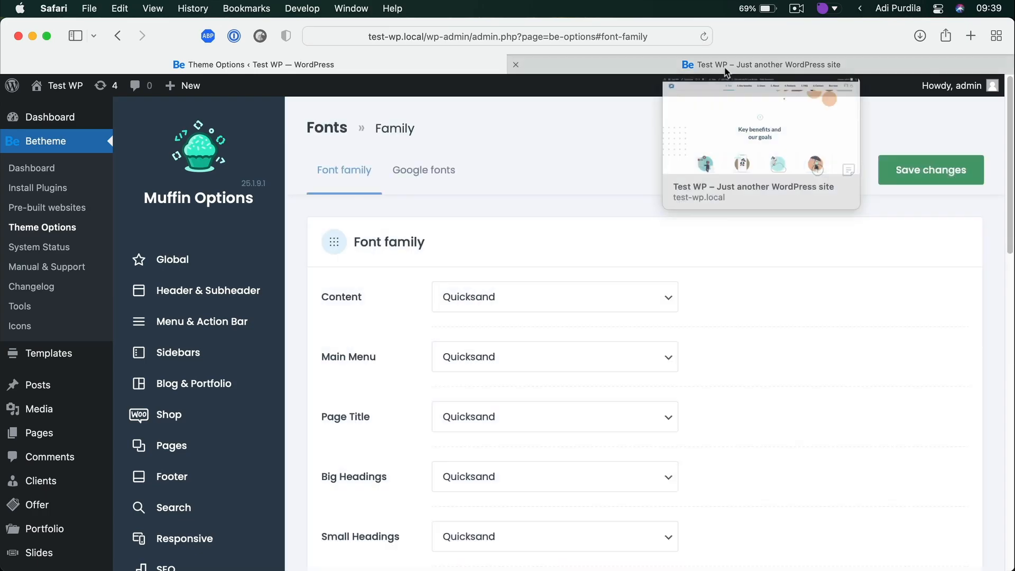
Reload the live homepage and check the fonts of the main menu and the hero heading
{"action": "left_click", "coordinate": [725, 67]}
{"action": "key", "text": "super+r"}
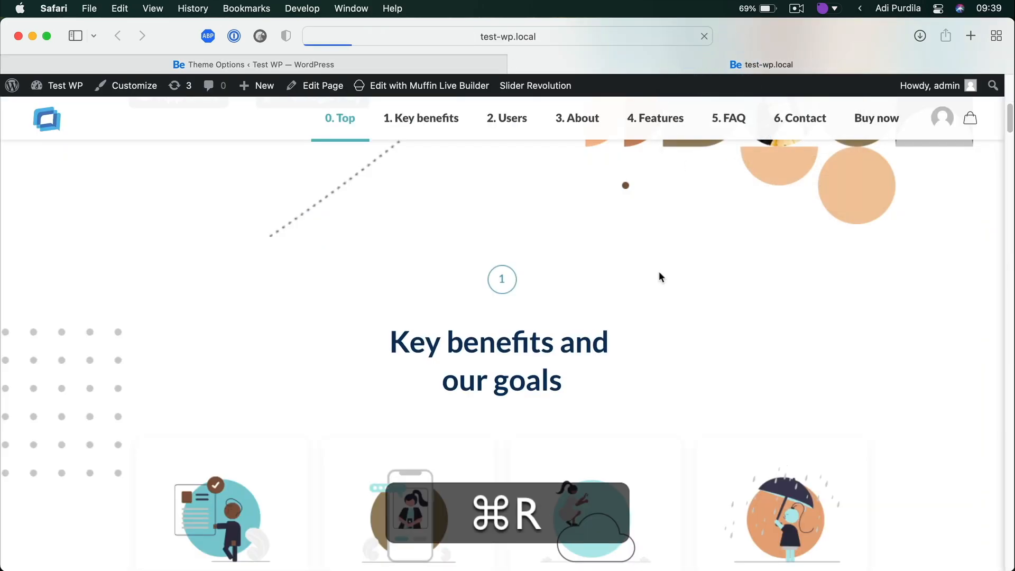
{"action": "scroll", "coordinate": [659, 272], "scroll_direction": "up", "scroll_amount": 8}
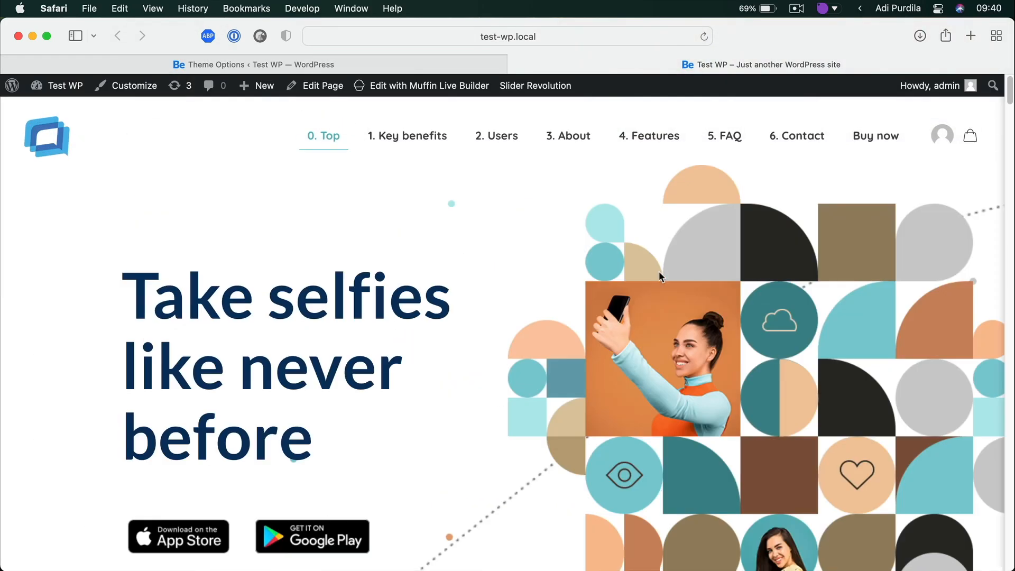
{"action": "scroll", "coordinate": [500, 255], "scroll_direction": "down", "scroll_amount": 5}
{"action": "scroll", "coordinate": [500, 257], "scroll_direction": "up", "scroll_amount": 5}
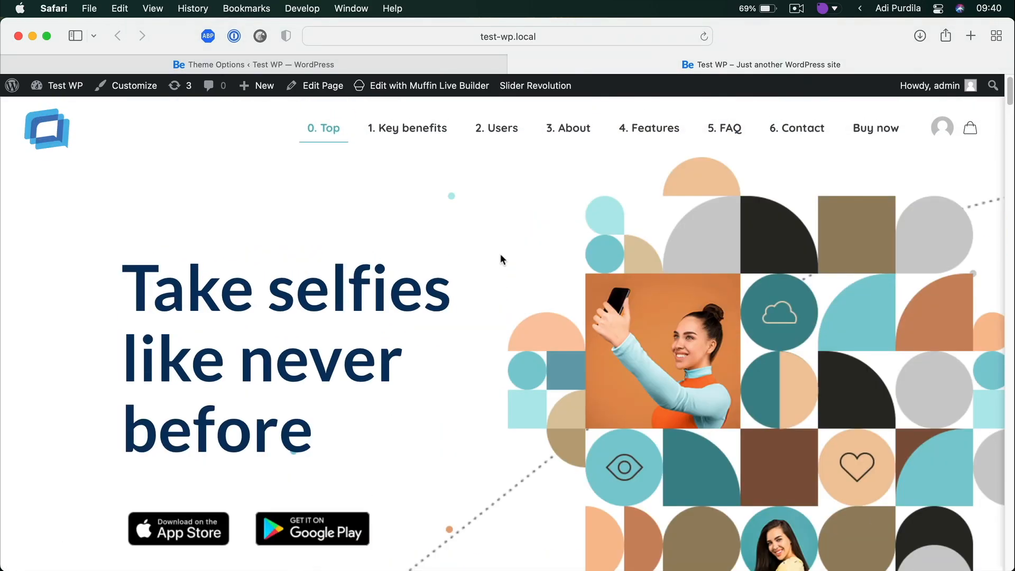
{"action": "left_click_drag", "start_coordinate": [191, 297], "coordinate": [312, 439]}
{"action": "left_click", "coordinate": [339, 422]}
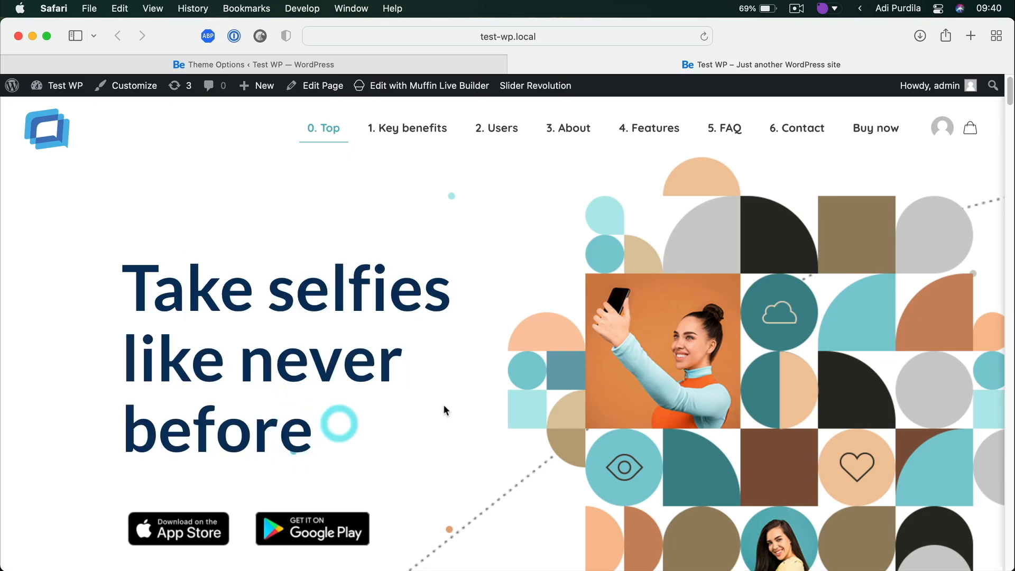
Check the fonts of the Key benefits headings, card texts and the About us button on the homepage
{"action": "scroll", "coordinate": [531, 322], "scroll_direction": "down", "scroll_amount": 5}
{"action": "scroll", "coordinate": [530, 324], "scroll_direction": "down", "scroll_amount": 2}
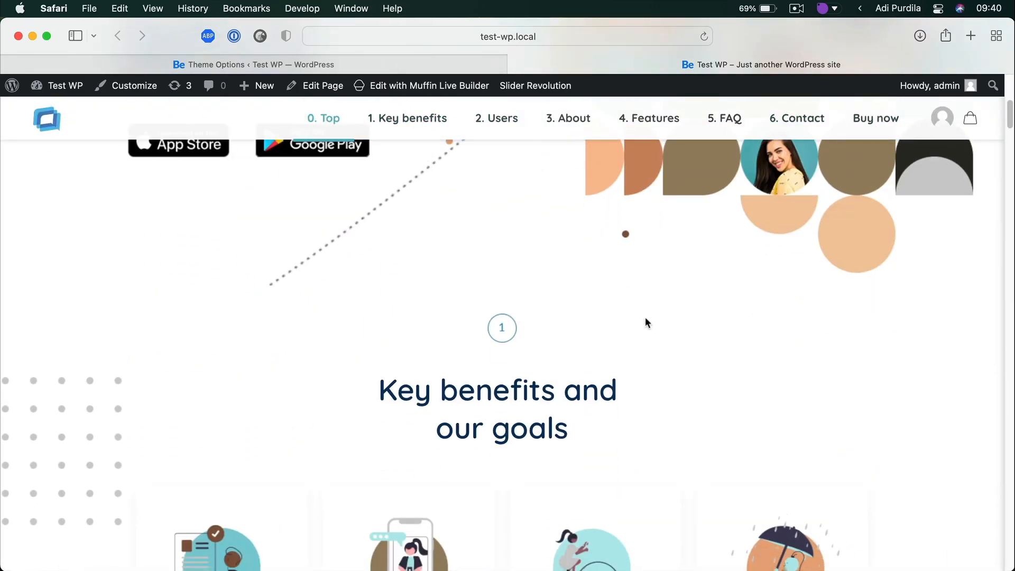
{"action": "scroll", "coordinate": [645, 321], "scroll_direction": "down", "scroll_amount": 2}
{"action": "left_click_drag", "start_coordinate": [458, 300], "coordinate": [582, 335]}
{"action": "left_click", "coordinate": [594, 346]}
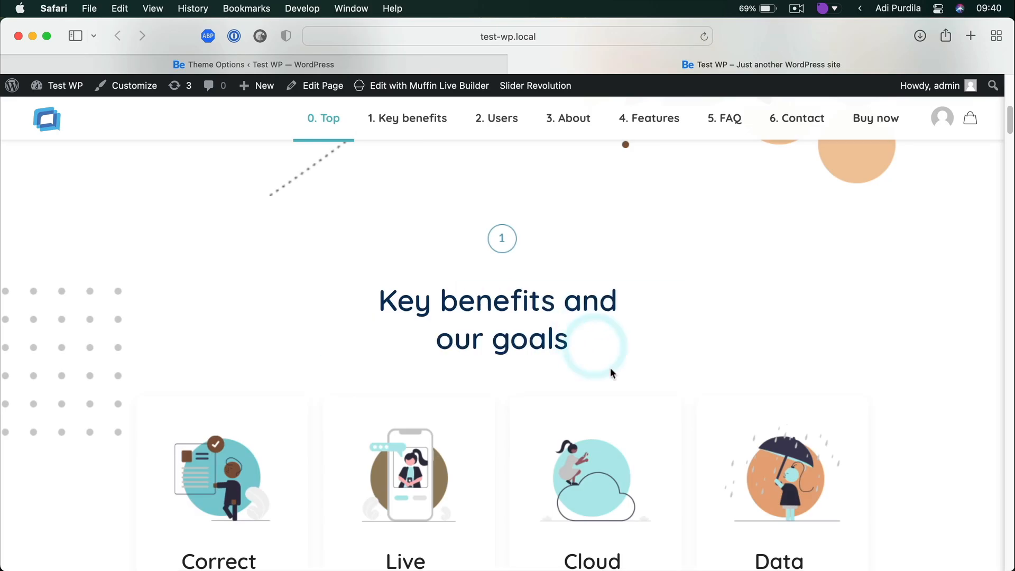
{"action": "scroll", "coordinate": [581, 373], "scroll_direction": "down", "scroll_amount": 6}
{"action": "left_click_drag", "start_coordinate": [538, 272], "coordinate": [639, 370]}
{"action": "left_click", "coordinate": [641, 359]}
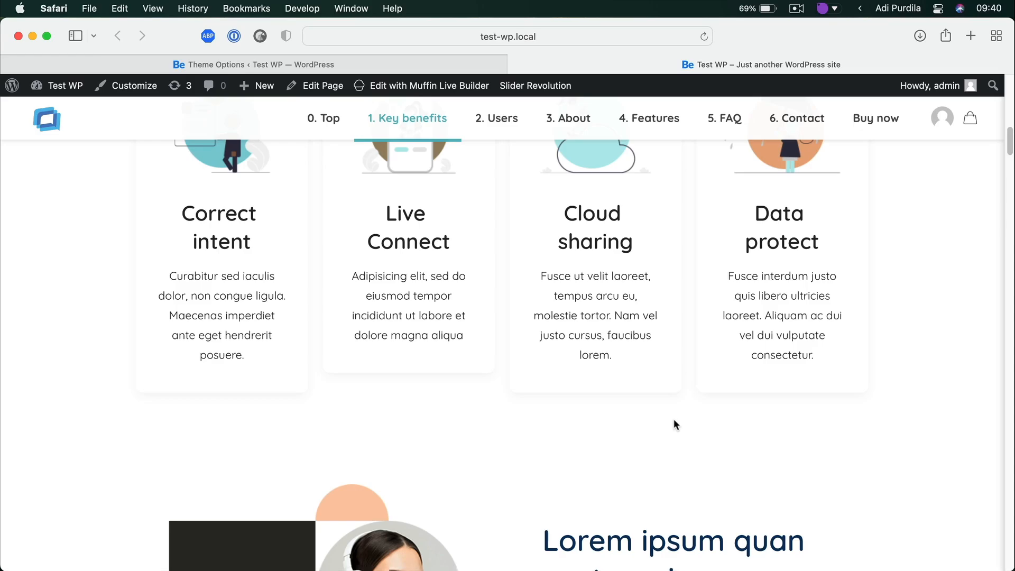
{"action": "scroll", "coordinate": [674, 421], "scroll_direction": "down", "scroll_amount": 7}
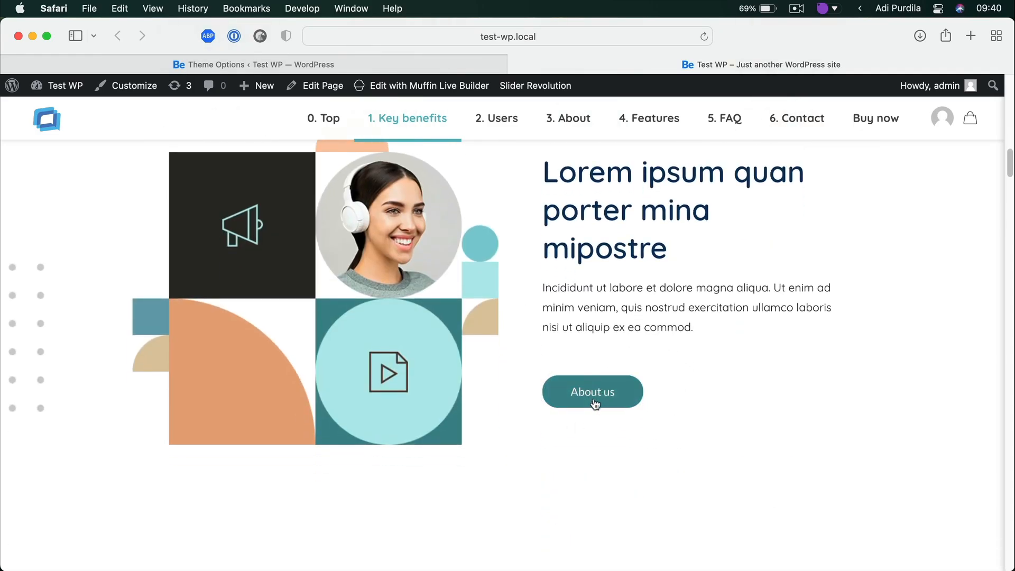
Return to the theme options and open the global button settings
{"action": "left_click", "coordinate": [371, 61]}
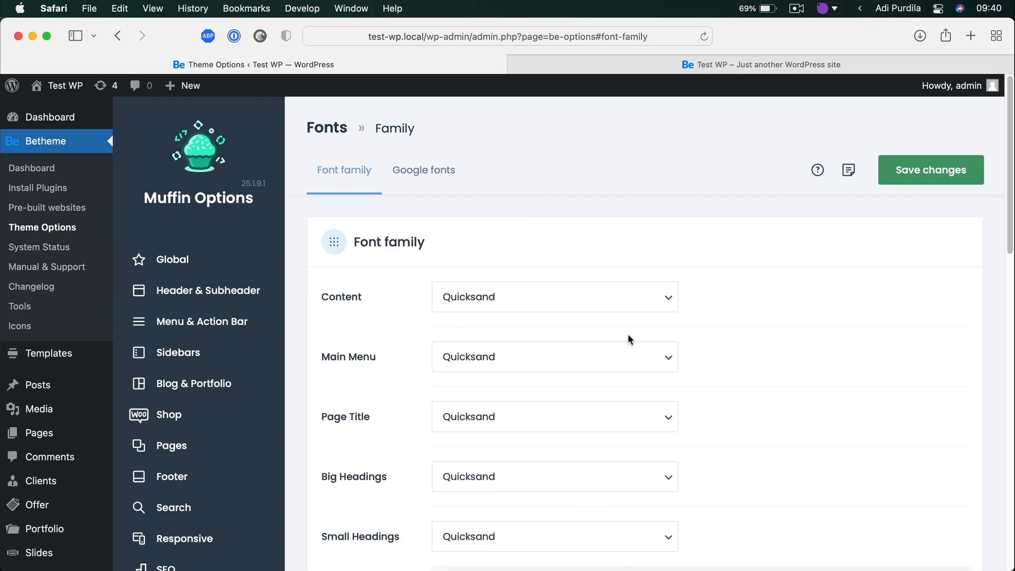
{"action": "scroll", "coordinate": [647, 327], "scroll_direction": "down", "scroll_amount": 6}
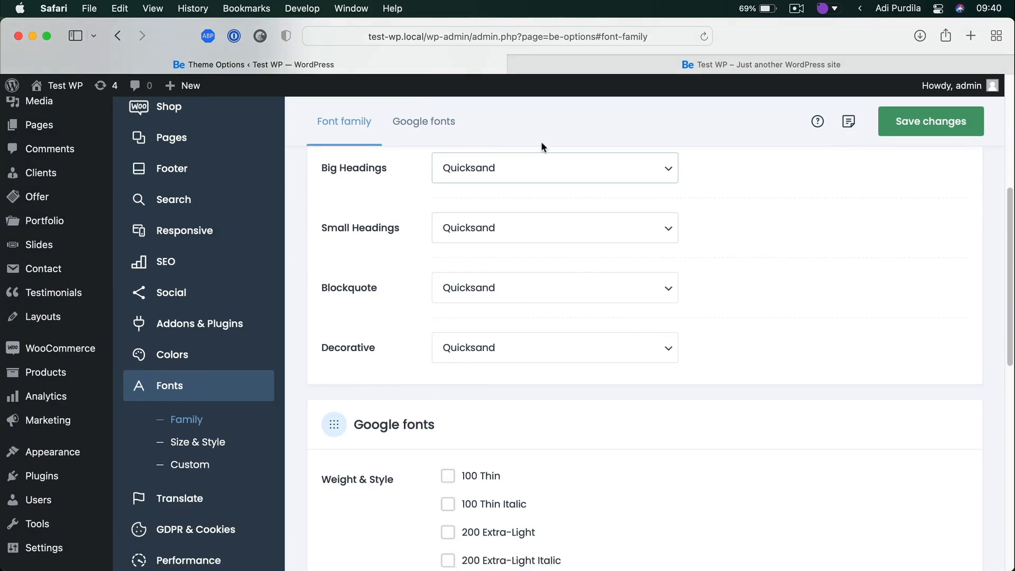
{"action": "scroll", "coordinate": [461, 287], "scroll_direction": "up", "scroll_amount": 5}
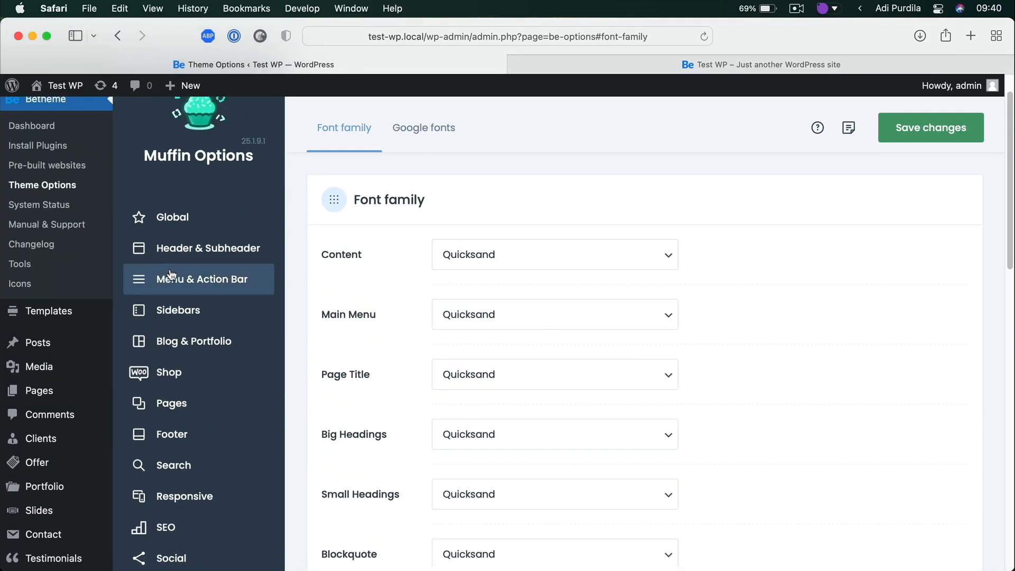
{"action": "scroll", "coordinate": [169, 275], "scroll_direction": "down", "scroll_amount": 2}
{"action": "scroll", "coordinate": [173, 273], "scroll_direction": "down", "scroll_amount": 1}
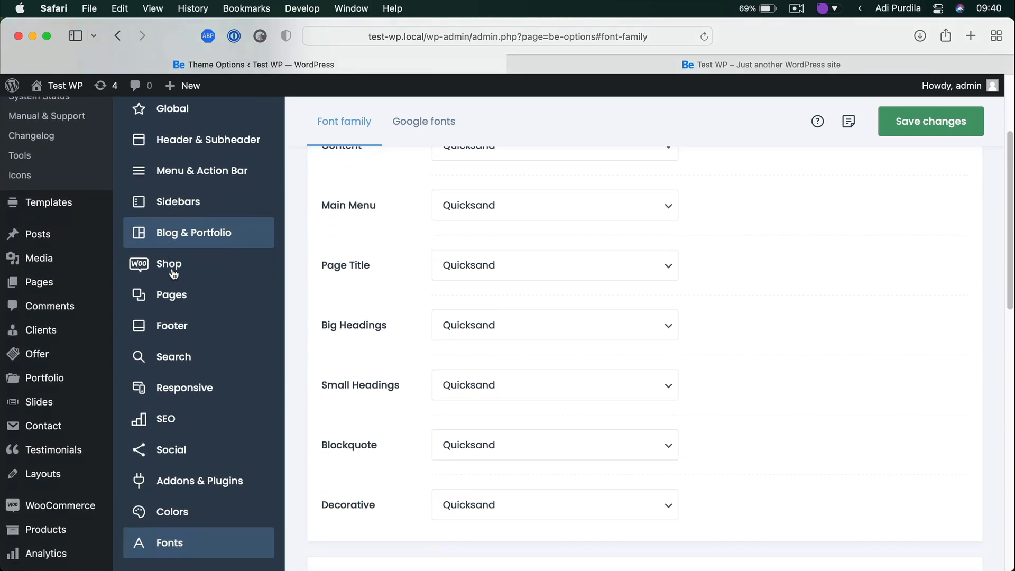
{"action": "scroll", "coordinate": [181, 262], "scroll_direction": "up", "scroll_amount": 3}
{"action": "left_click", "coordinate": [195, 259]}
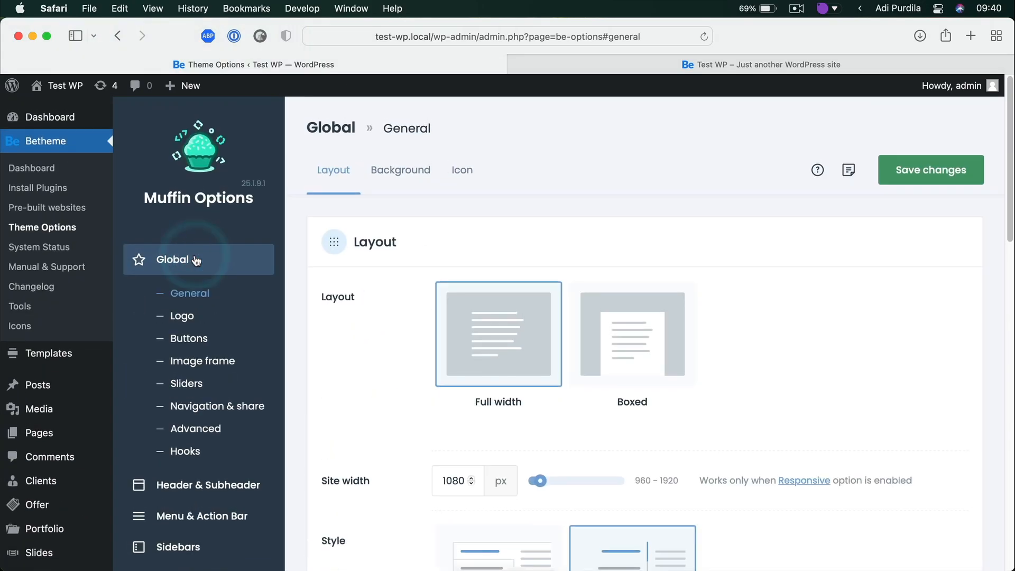
{"action": "left_click", "coordinate": [211, 338]}
{"action": "scroll", "coordinate": [601, 320], "scroll_direction": "down", "scroll_amount": 2}
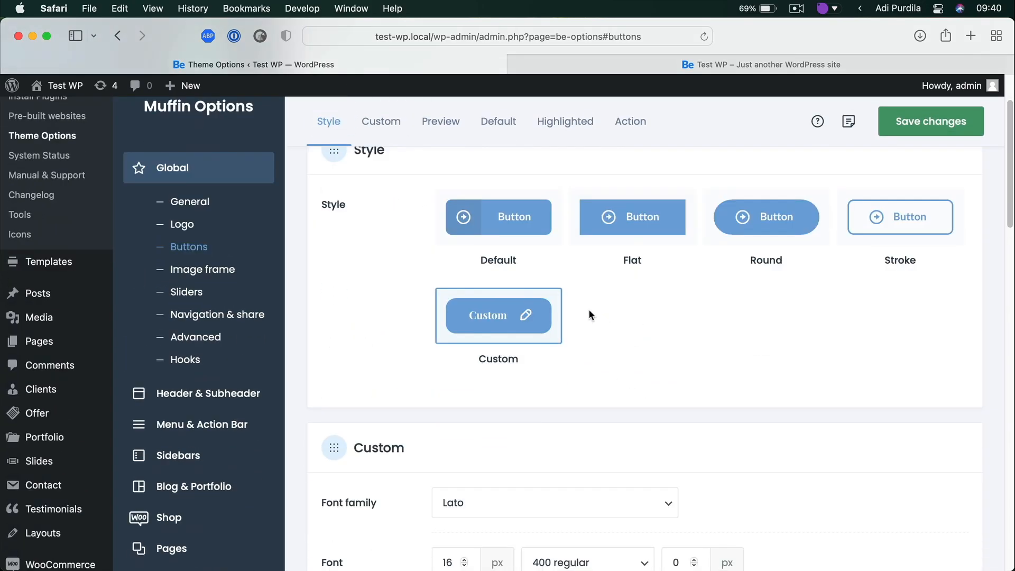
Set the custom button style's font family to Quicksand and its weight to 700 bold
{"action": "scroll", "coordinate": [525, 326], "scroll_direction": "down", "scroll_amount": 5}
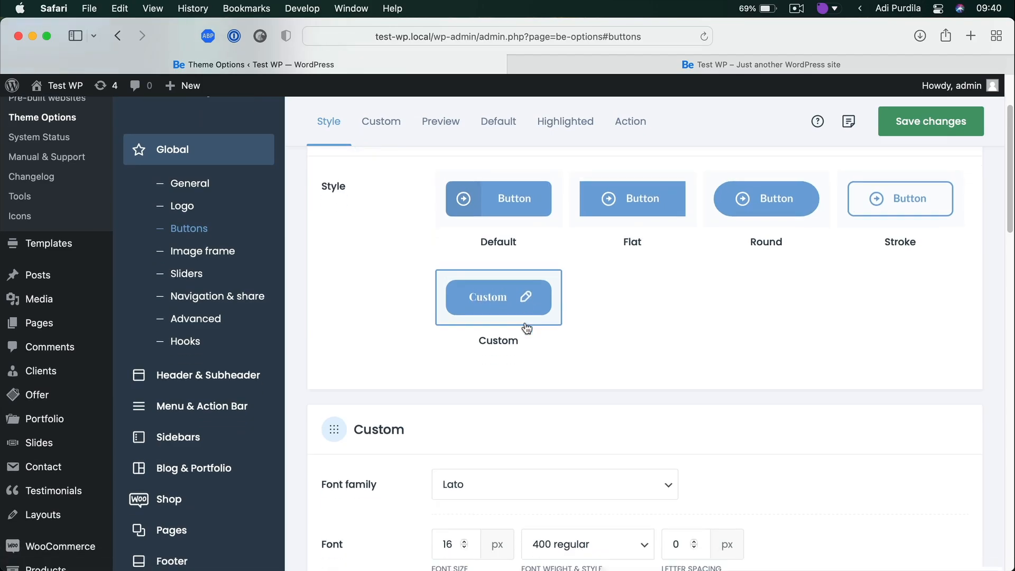
{"action": "left_click", "coordinate": [493, 284]}
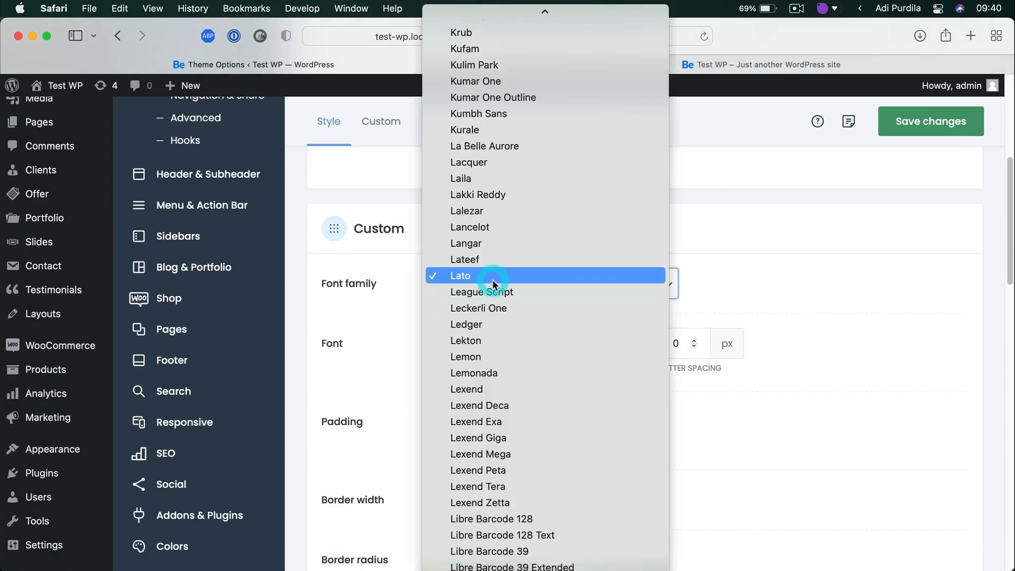
{"action": "scroll", "coordinate": [492, 283], "scroll_direction": "down", "scroll_amount": 15}
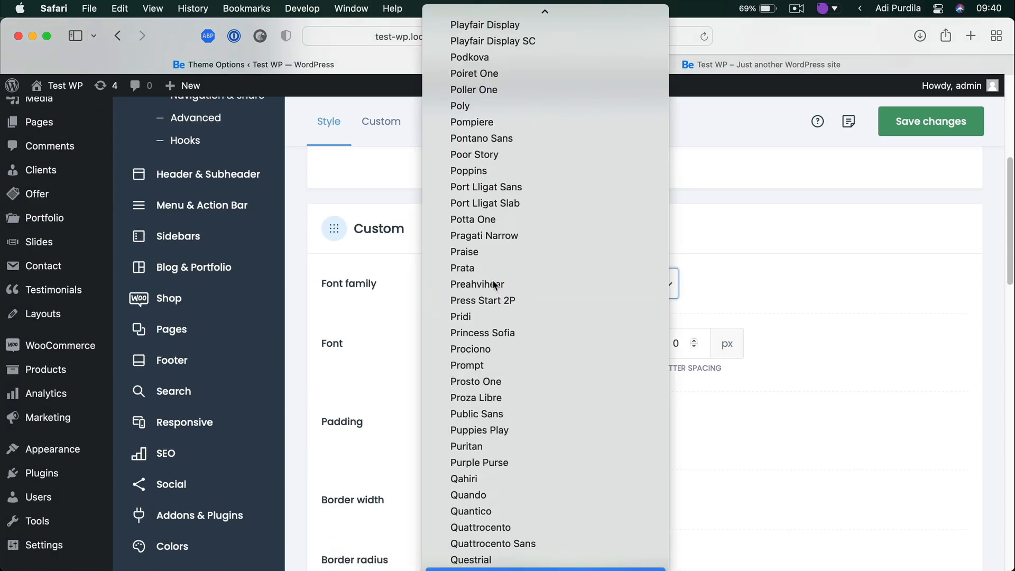
{"action": "key", "text": "Return"}
{"action": "scroll", "coordinate": [541, 303], "scroll_direction": "down", "scroll_amount": 2}
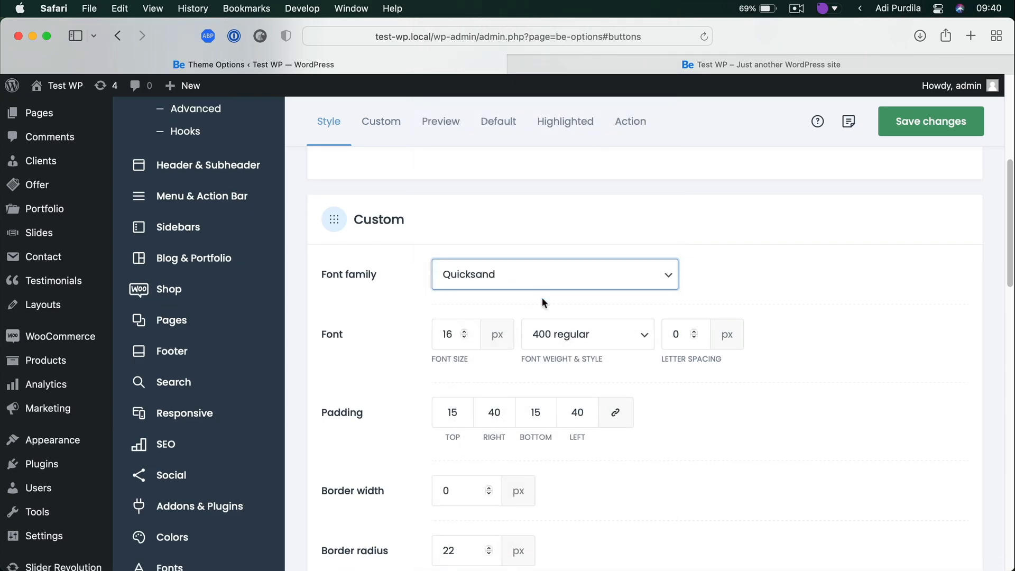
{"action": "left_click", "coordinate": [590, 290]}
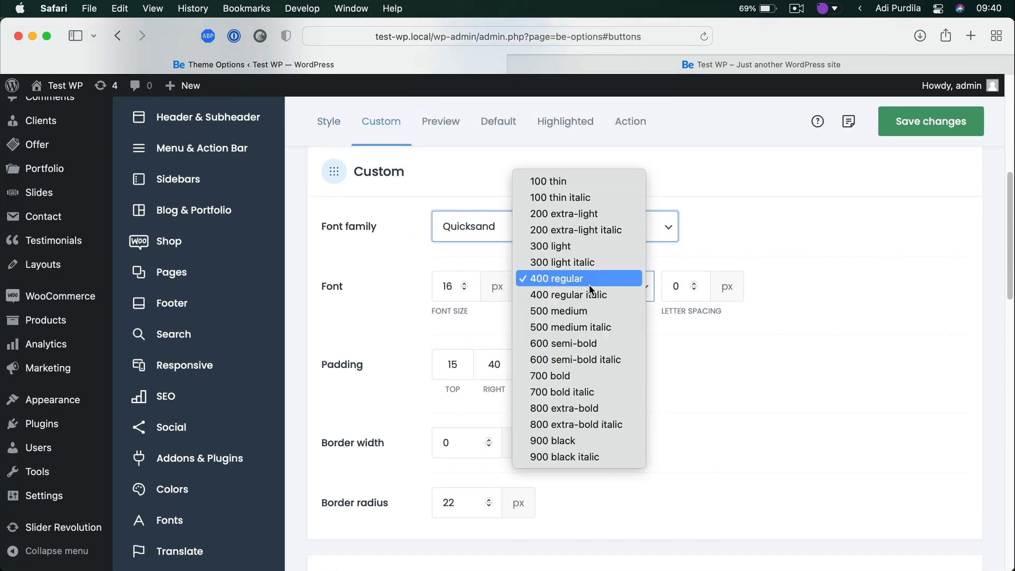
{"action": "left_click", "coordinate": [591, 376]}
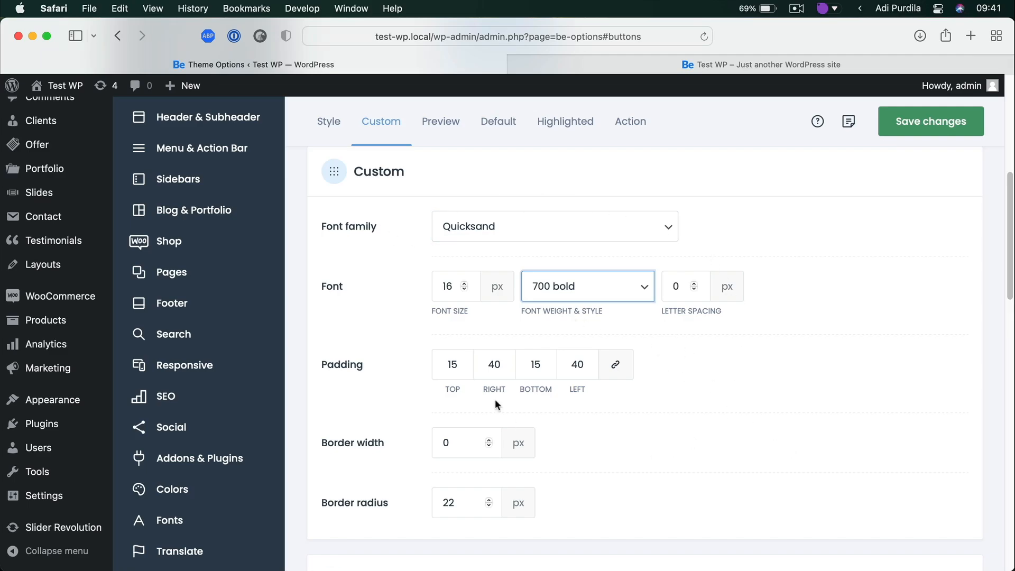
{"action": "left_click", "coordinate": [761, 372]}
{"action": "scroll", "coordinate": [761, 372], "scroll_direction": "up", "scroll_amount": 1}
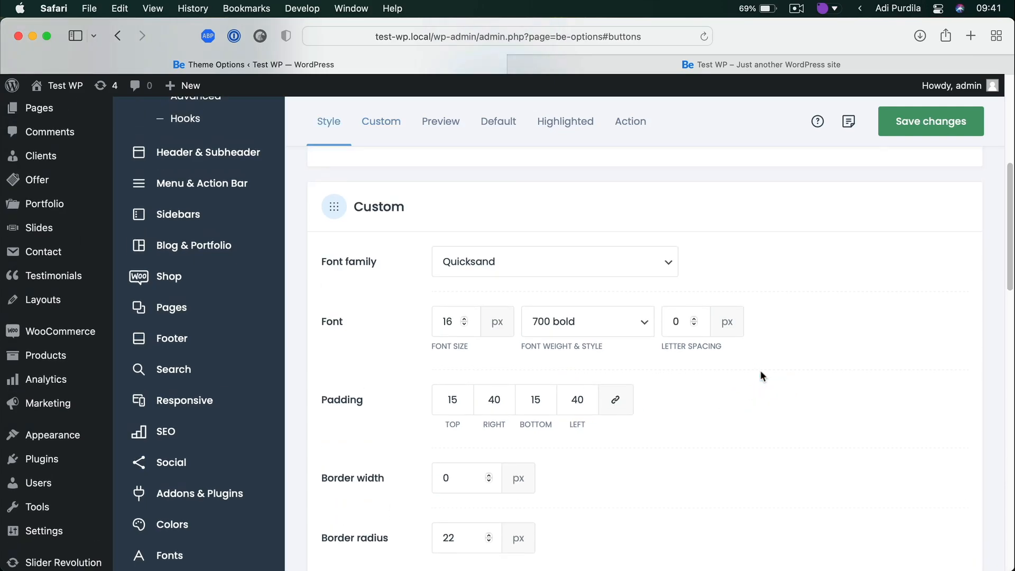
Set the custom button padding to 16 at top and bottom and 48 at right and left
{"action": "scroll", "coordinate": [760, 369], "scroll_direction": "down", "scroll_amount": 1}
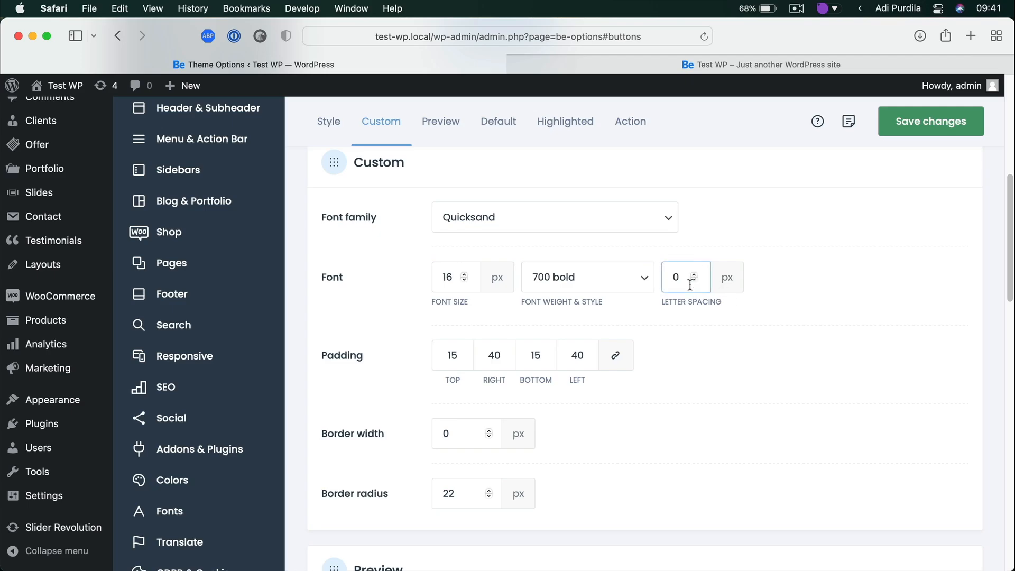
{"action": "left_click", "coordinate": [465, 358]}
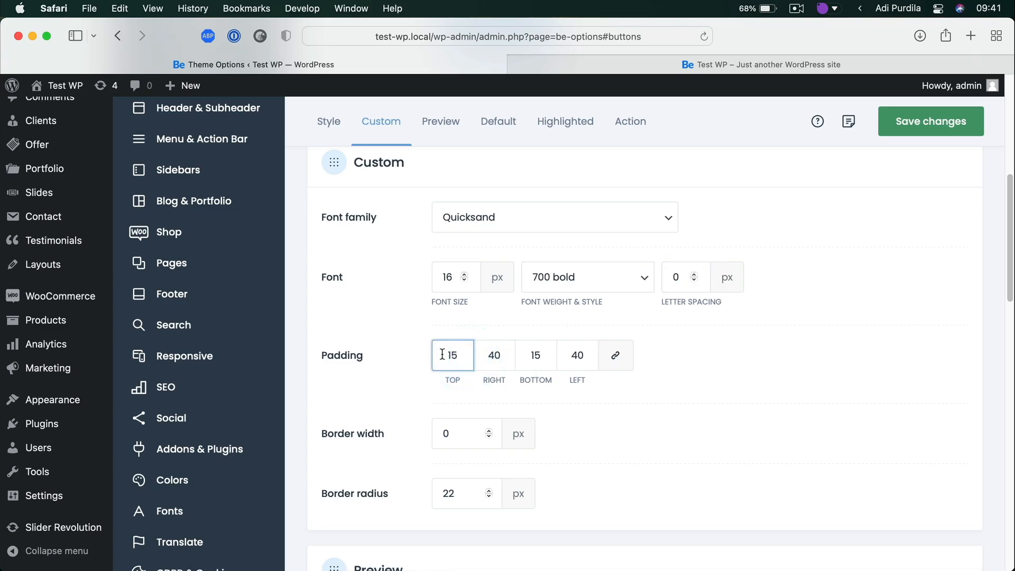
{"action": "key", "text": "Tab"}
{"action": "key", "text": "Tab"}
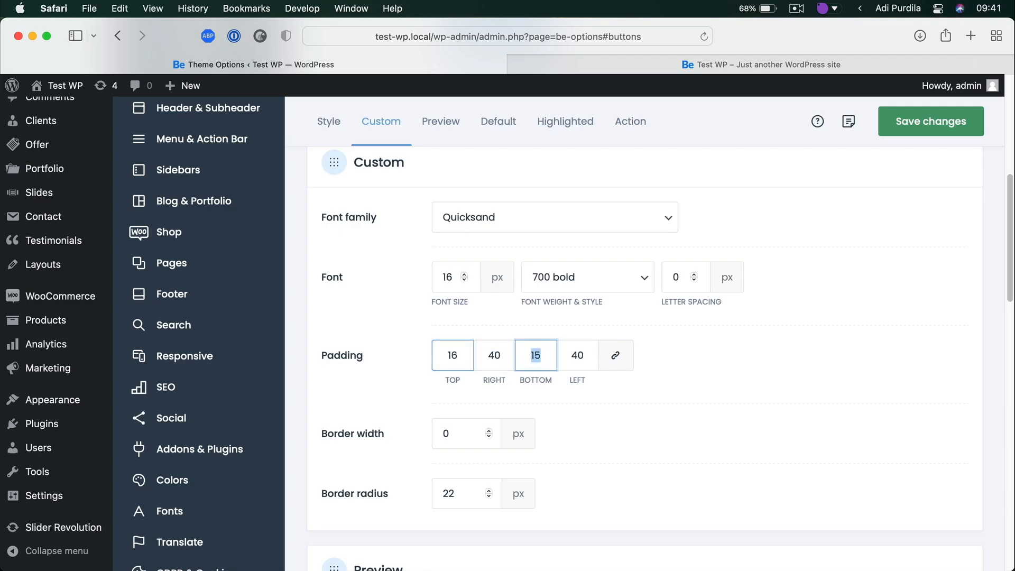
{"action": "double_click", "coordinate": [496, 353]}
{"action": "type", "text": "48"}
{"action": "key", "text": "Tab"}
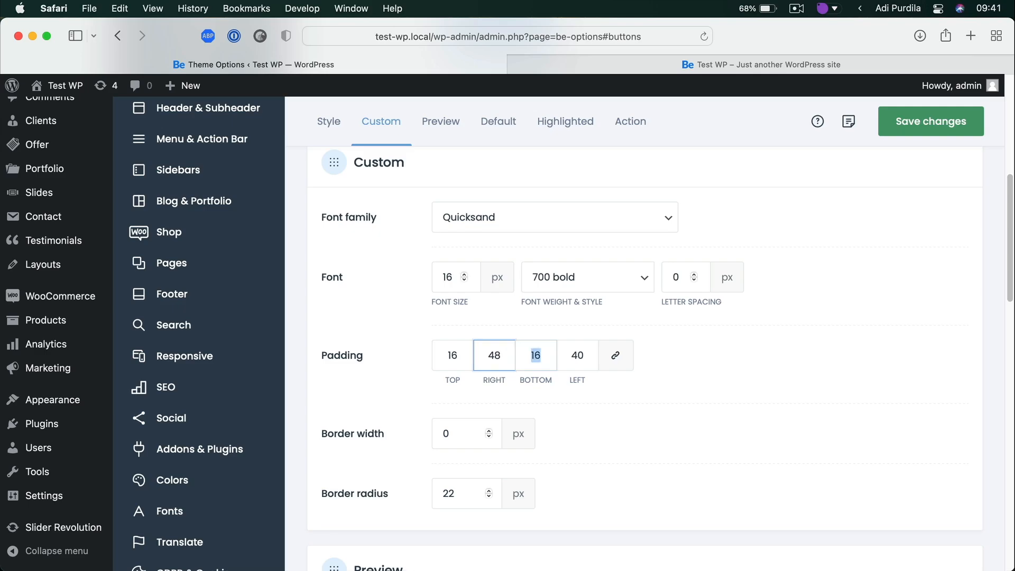
{"action": "key", "text": "Tab"}
{"action": "type", "text": "48"}
{"action": "key", "text": "Tab"}
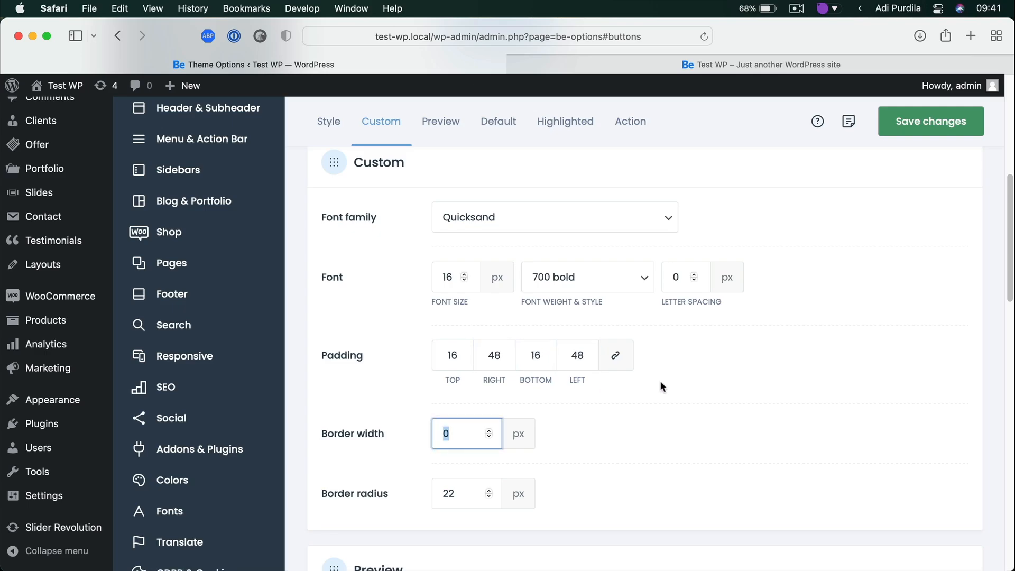
Try border radius values such as 30 and 8 px on the custom buttons, comparing the preview
{"action": "scroll", "coordinate": [659, 381], "scroll_direction": "down", "scroll_amount": 3}
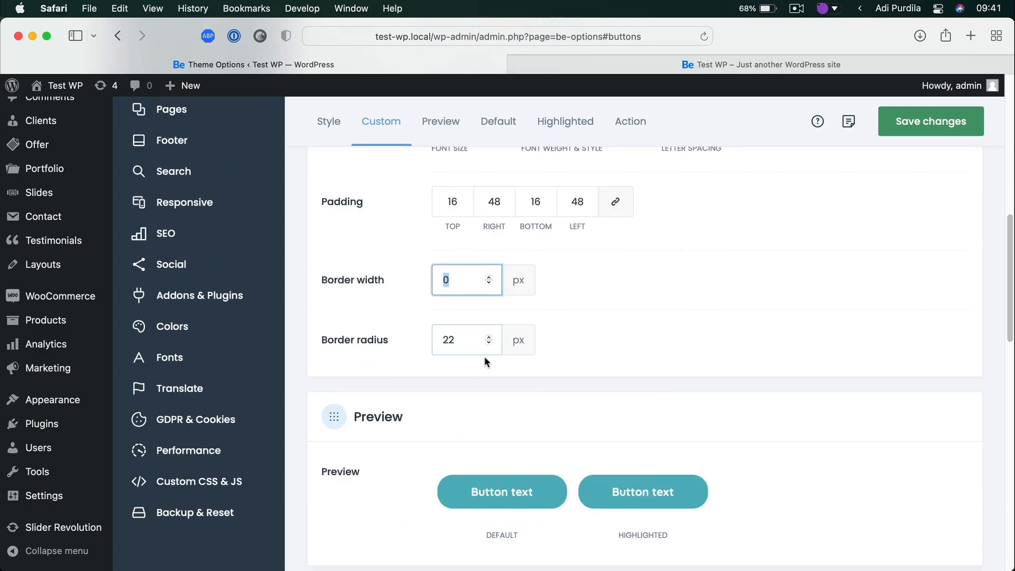
{"action": "left_click", "coordinate": [489, 337]}
{"action": "left_click", "coordinate": [489, 337]}
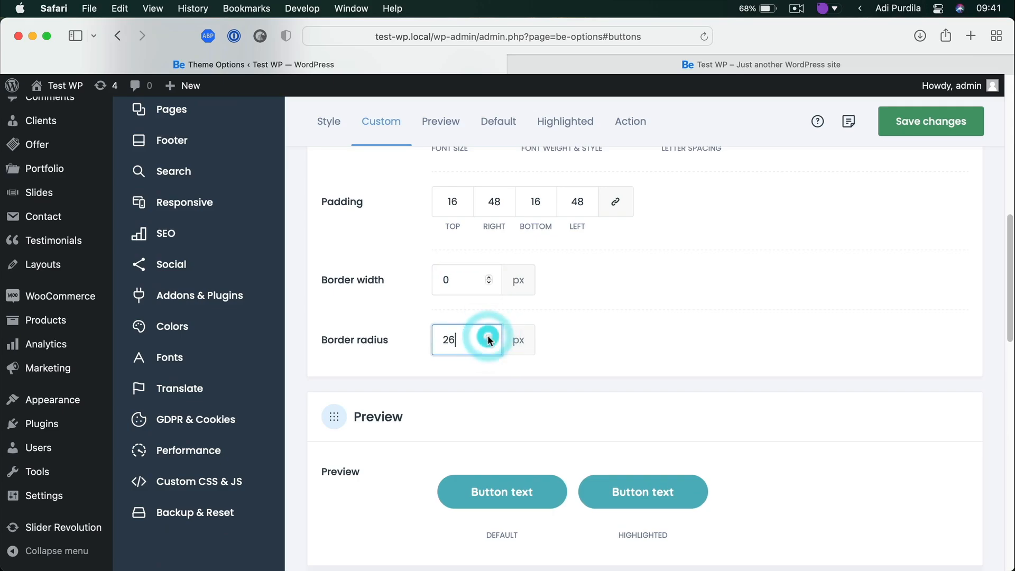
{"action": "left_click", "coordinate": [489, 337]}
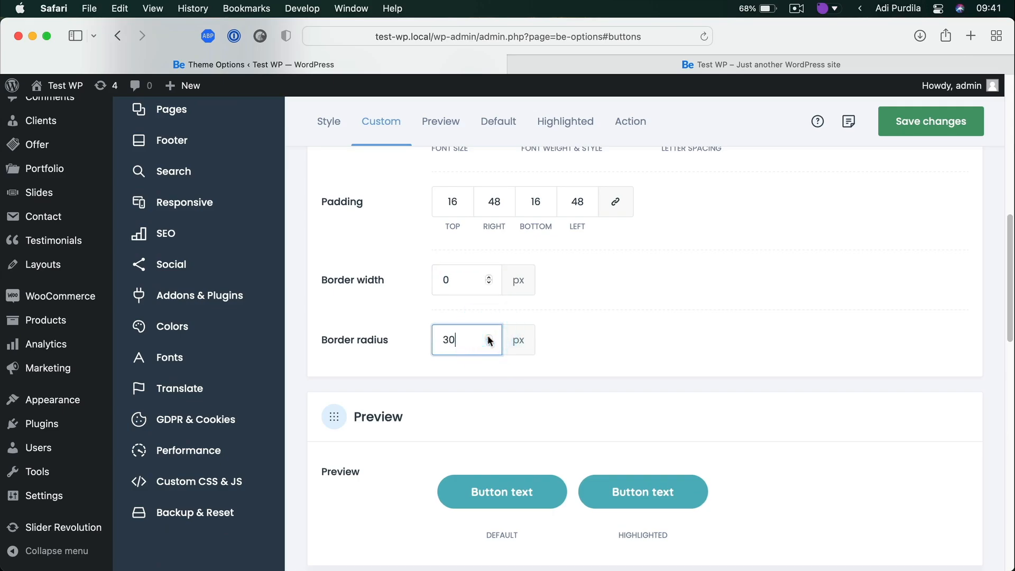
{"action": "left_click", "coordinate": [489, 342]}
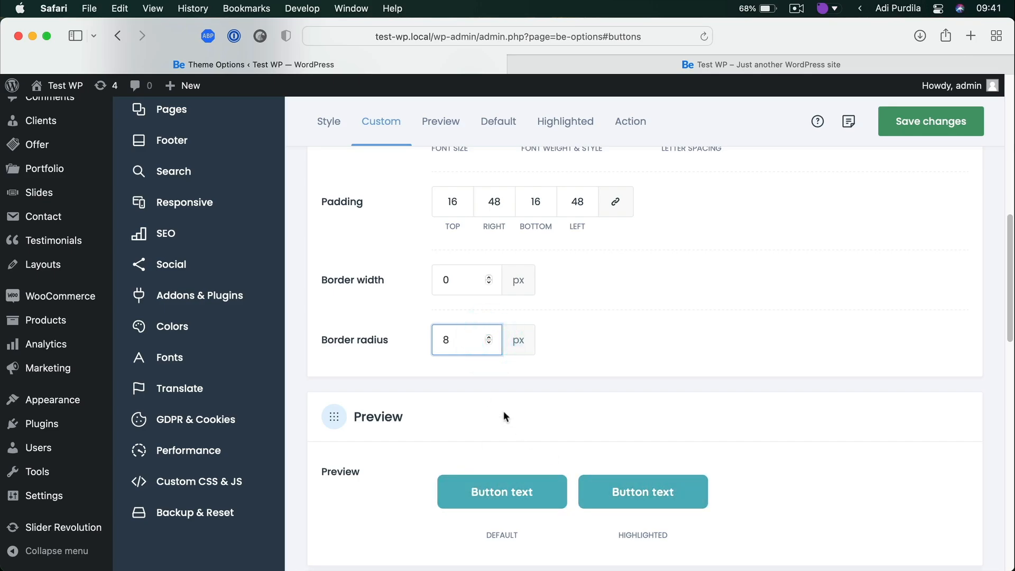
{"action": "left_click", "coordinate": [490, 336]}
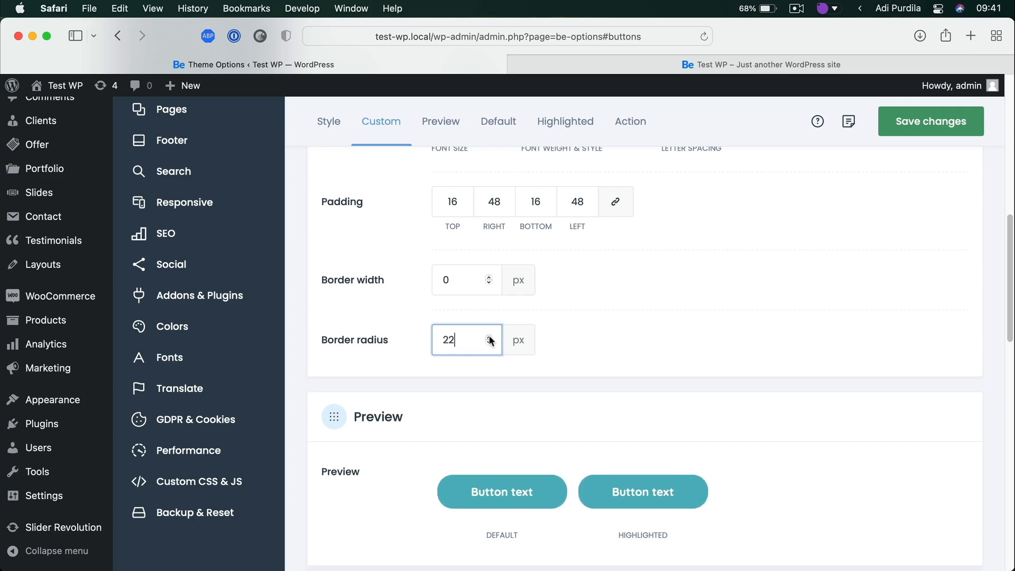
Set the custom button style's border radius to 50 px and check the button preview
{"action": "left_click", "coordinate": [382, 350]}
{"action": "key", "text": "BackSpace"}
{"action": "key", "text": "BackSpace"}
{"action": "type", "text": "50"}
{"action": "scroll", "coordinate": [630, 364], "scroll_direction": "down", "scroll_amount": 2}
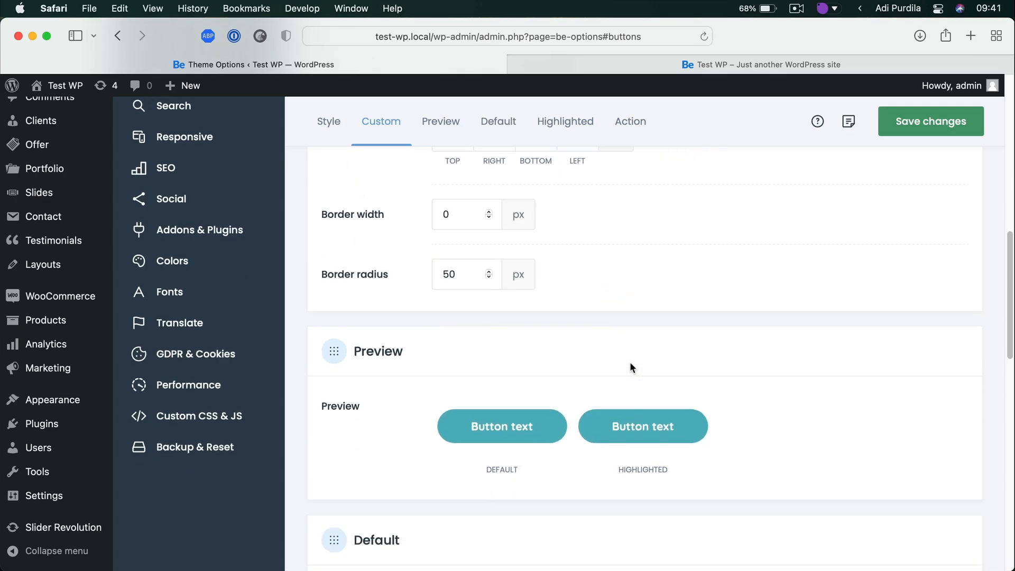
Review the color settings of the default and highlighted buttons and save the button settings
{"action": "scroll", "coordinate": [613, 358], "scroll_direction": "down", "scroll_amount": 8}
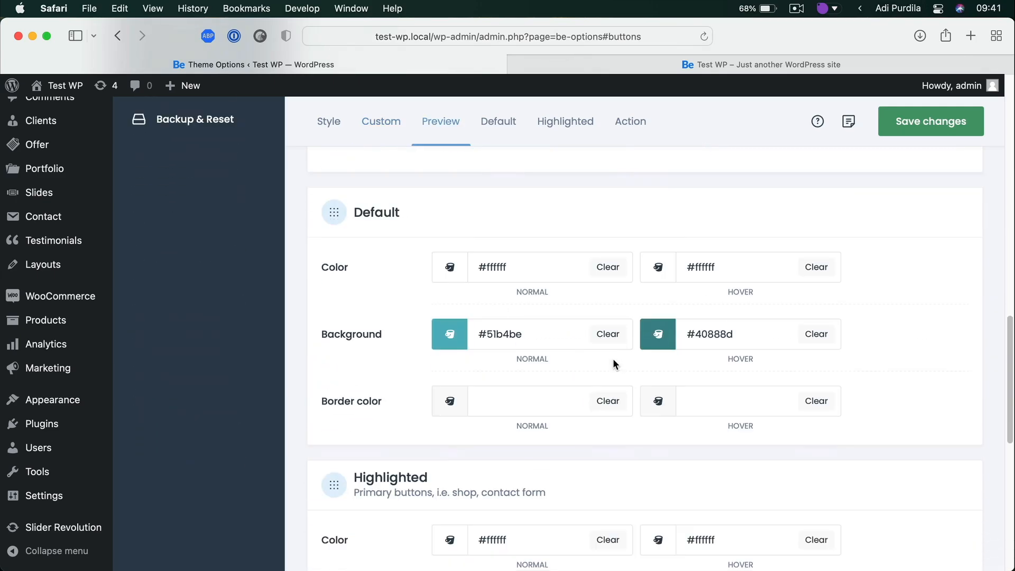
{"action": "left_click", "coordinate": [544, 412]}
{"action": "scroll", "coordinate": [544, 412], "scroll_direction": "down", "scroll_amount": 4}
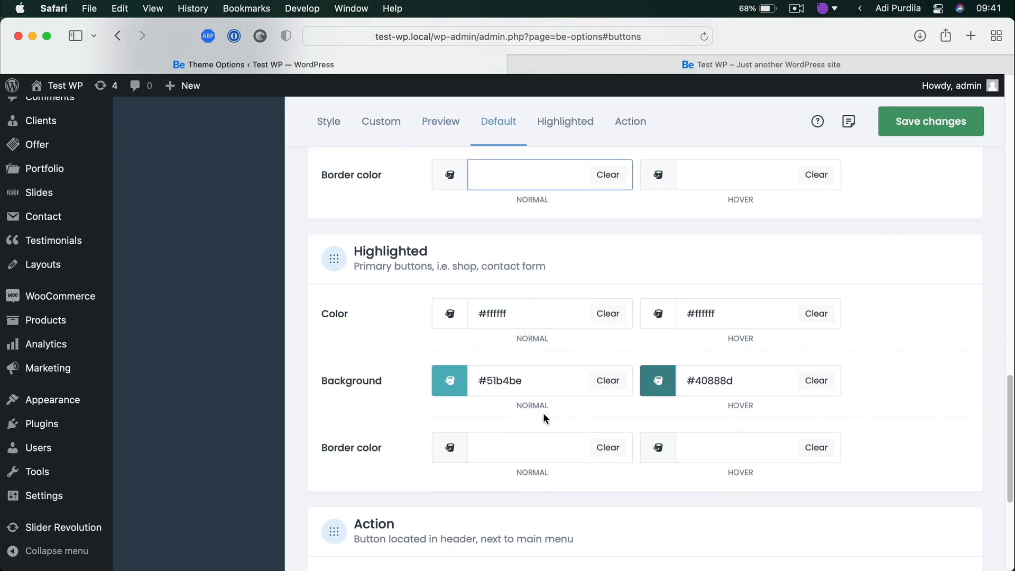
{"action": "scroll", "coordinate": [543, 412], "scroll_direction": "up", "scroll_amount": 20}
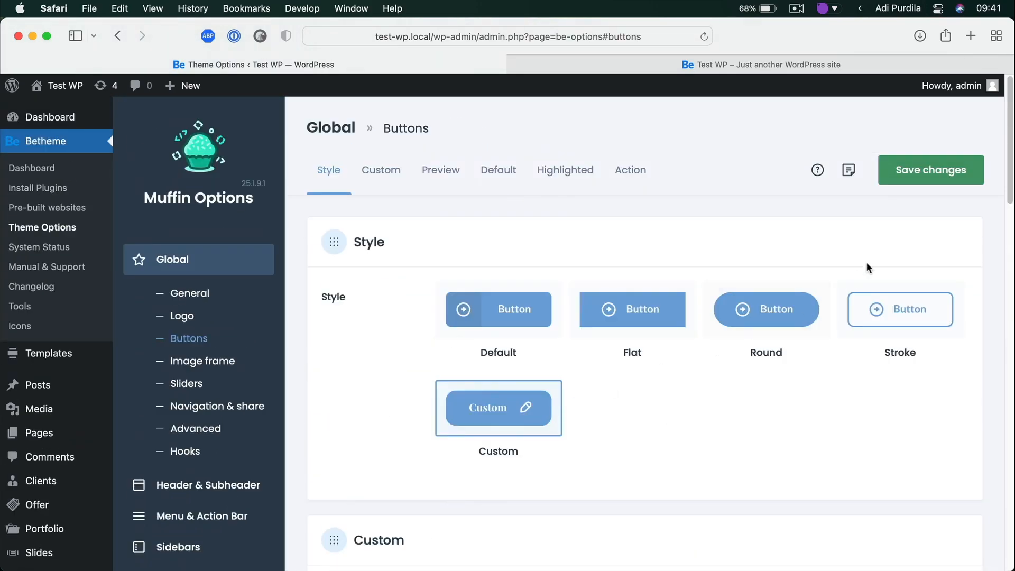
{"action": "left_click", "coordinate": [893, 170]}
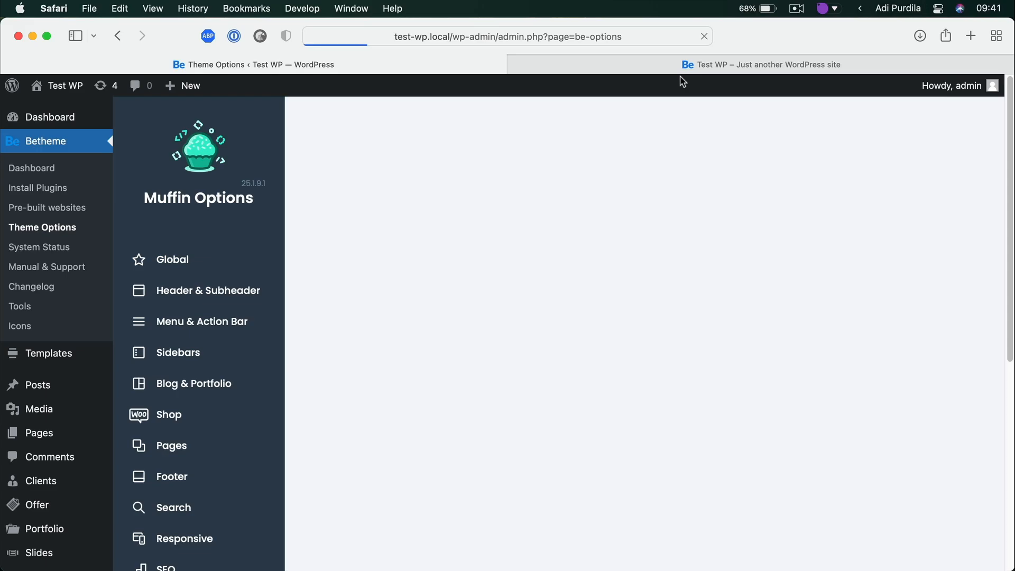
Reload the homepage and check the About us button's styling and the font of the hero heading
{"action": "left_click", "coordinate": [676, 65]}
{"action": "key", "text": "super+r"}
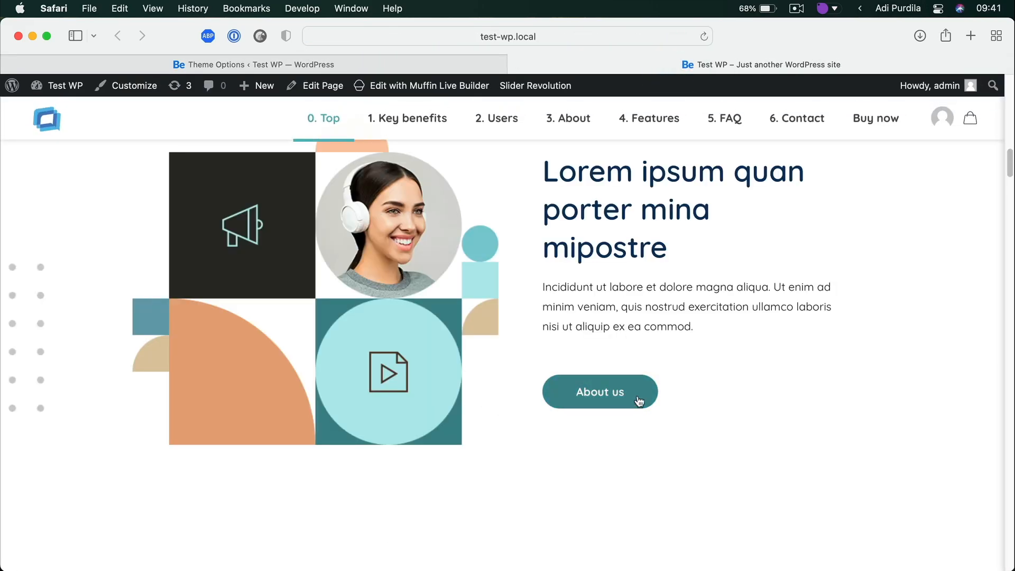
{"action": "key", "text": "super+Tab"}
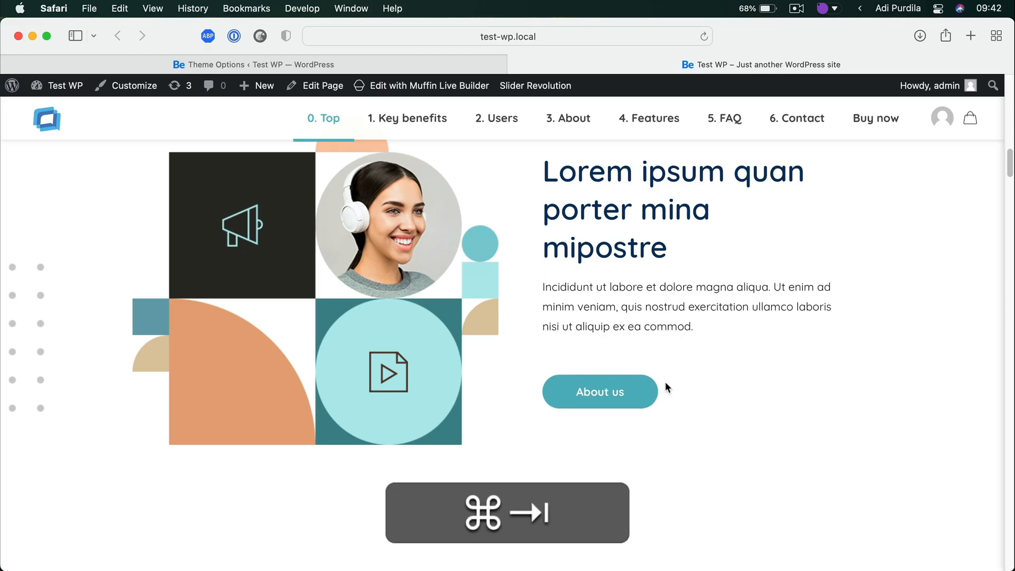
{"action": "scroll", "coordinate": [665, 381], "scroll_direction": "up", "scroll_amount": 20}
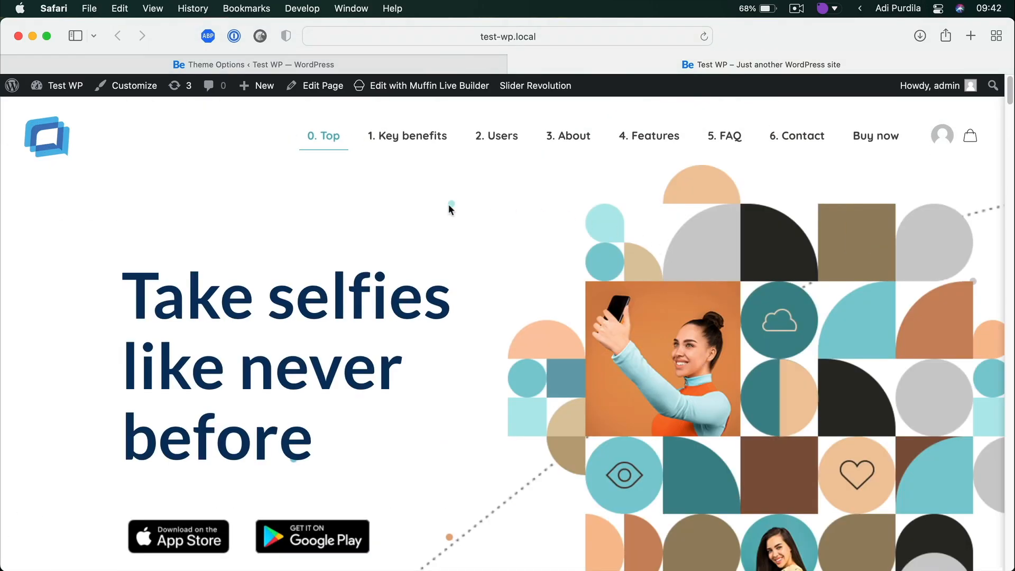
{"action": "left_click_drag", "start_coordinate": [155, 302], "coordinate": [378, 428]}
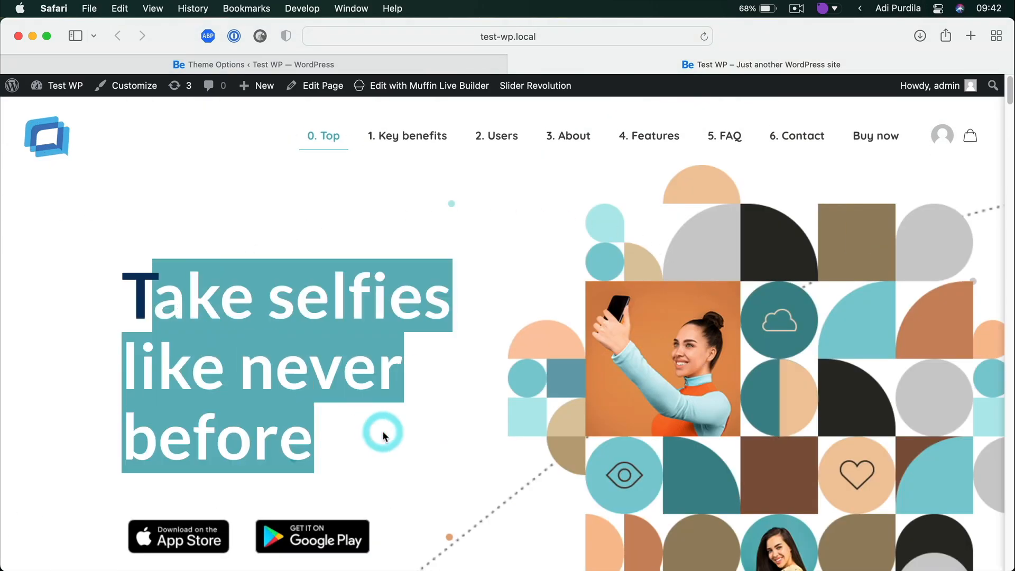
{"action": "left_click", "coordinate": [382, 430]}
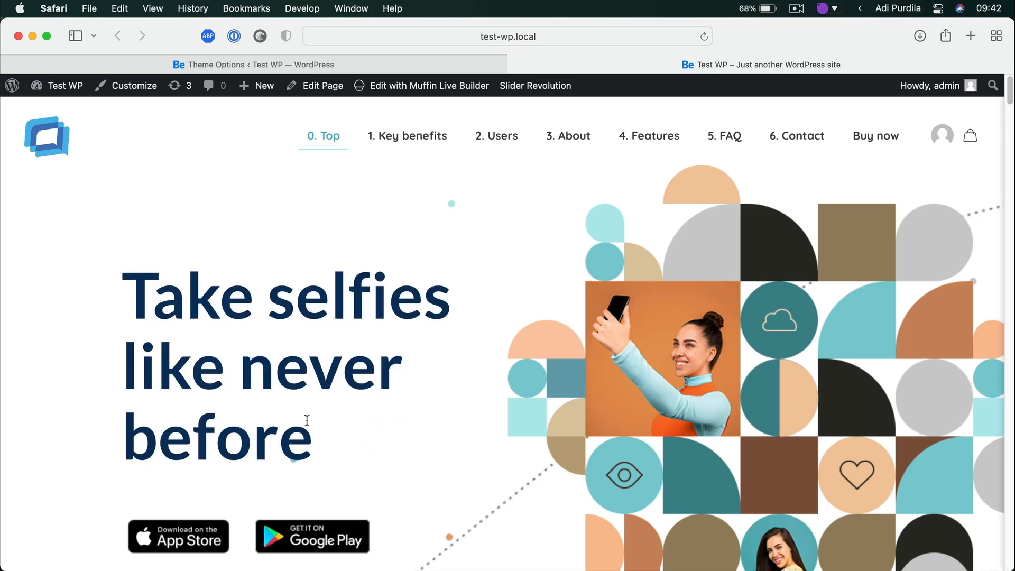
{"action": "scroll", "coordinate": [474, 406], "scroll_direction": "down", "scroll_amount": 2}
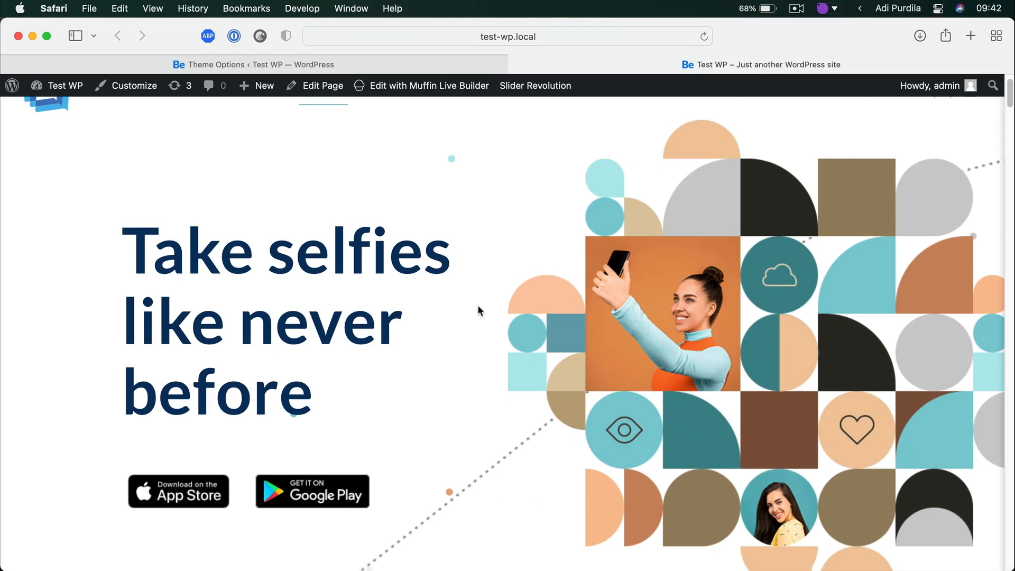
{"action": "scroll", "coordinate": [477, 304], "scroll_direction": "up", "scroll_amount": 2}
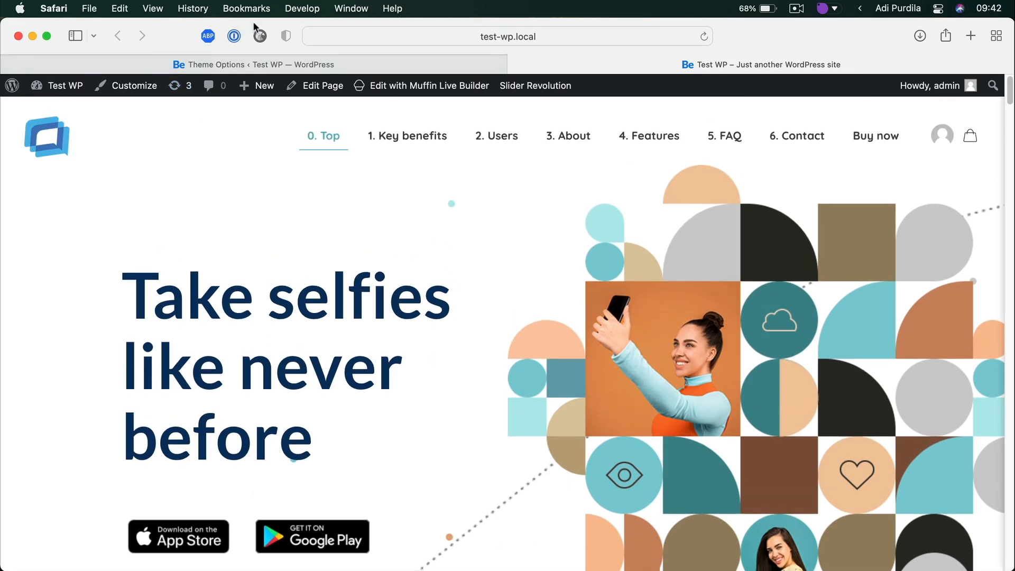
Open the homepage's Home Landing3 slider in the Slider Revolution editor
{"action": "key", "text": "super+r"}
{"action": "scroll", "coordinate": [418, 343], "scroll_direction": "down", "scroll_amount": 1}
{"action": "scroll", "coordinate": [499, 365], "scroll_direction": "up", "scroll_amount": 2}
{"action": "mouse_move", "coordinate": [533, 93]}
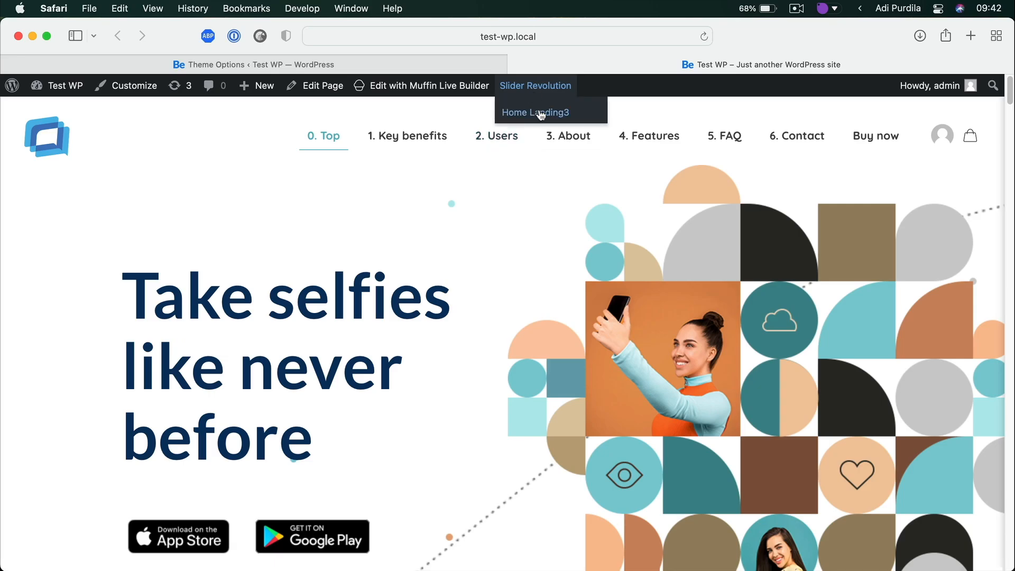
{"action": "left_click", "coordinate": [540, 113]}
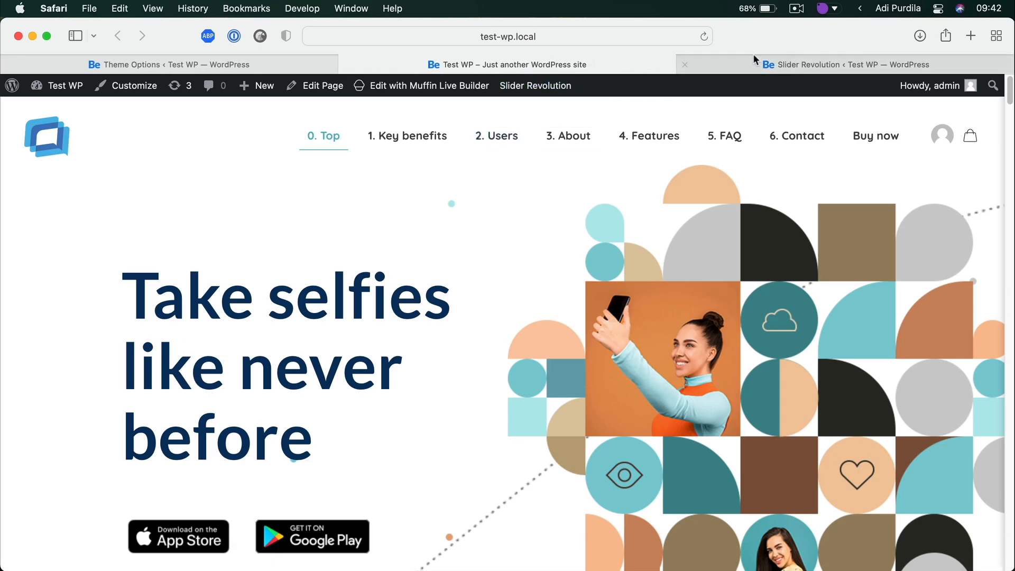
{"action": "left_click", "coordinate": [752, 55]}
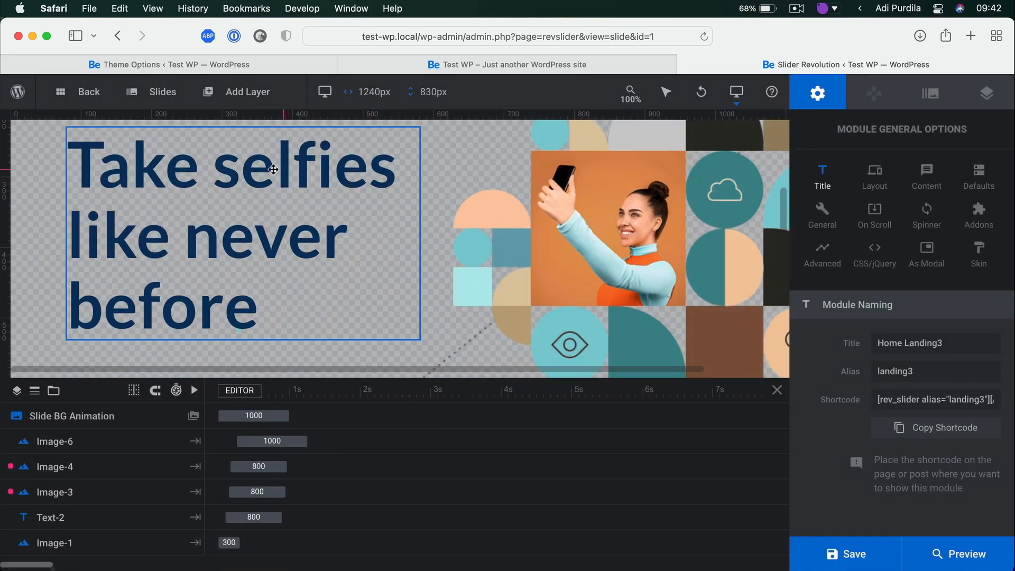
Set the font family of the slider's "Take selfies like never before" text layer to Quicksand
{"action": "left_click", "coordinate": [273, 169]}
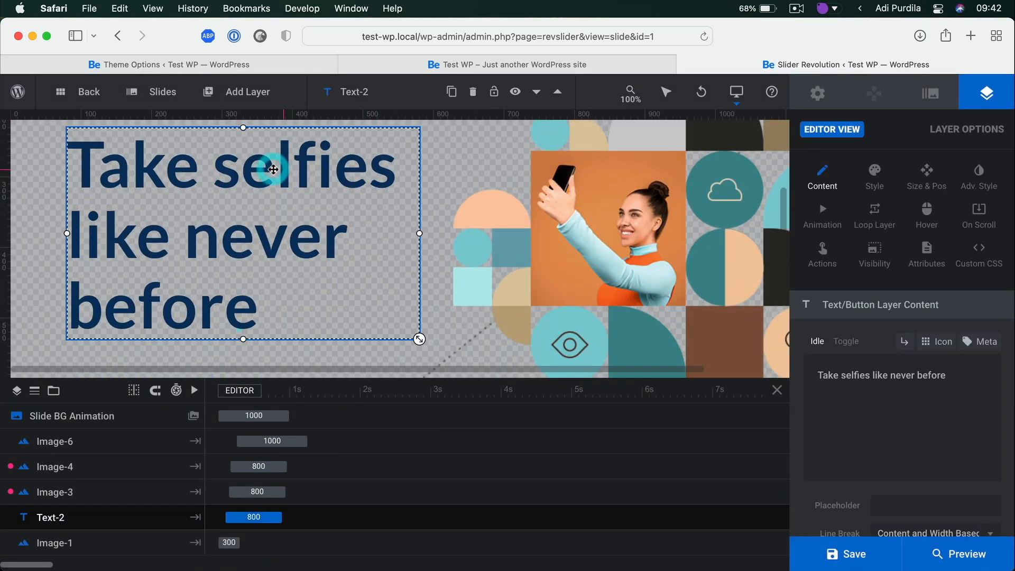
{"action": "left_click", "coordinate": [875, 177]}
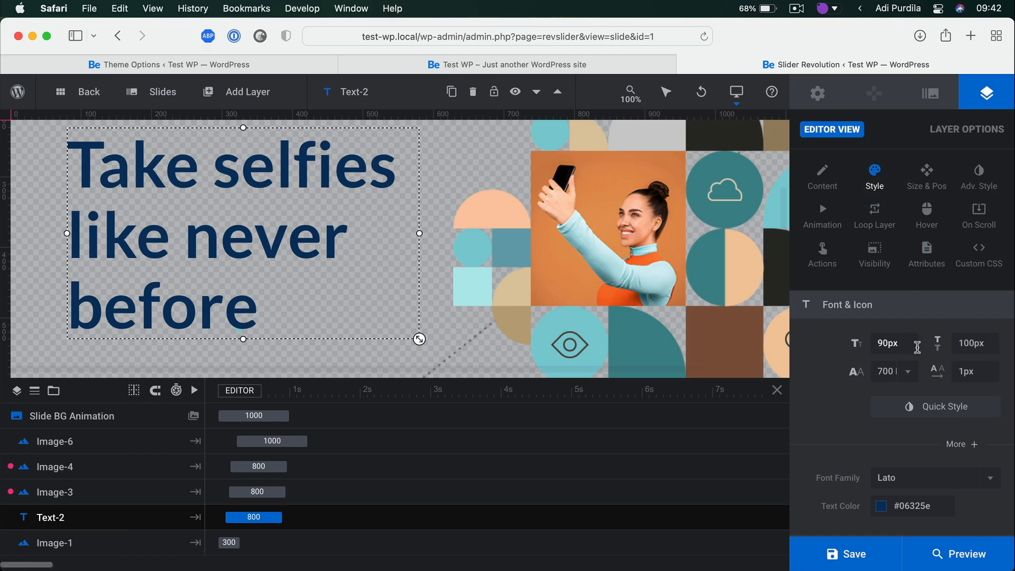
{"action": "scroll", "coordinate": [917, 347], "scroll_direction": "down", "scroll_amount": 2}
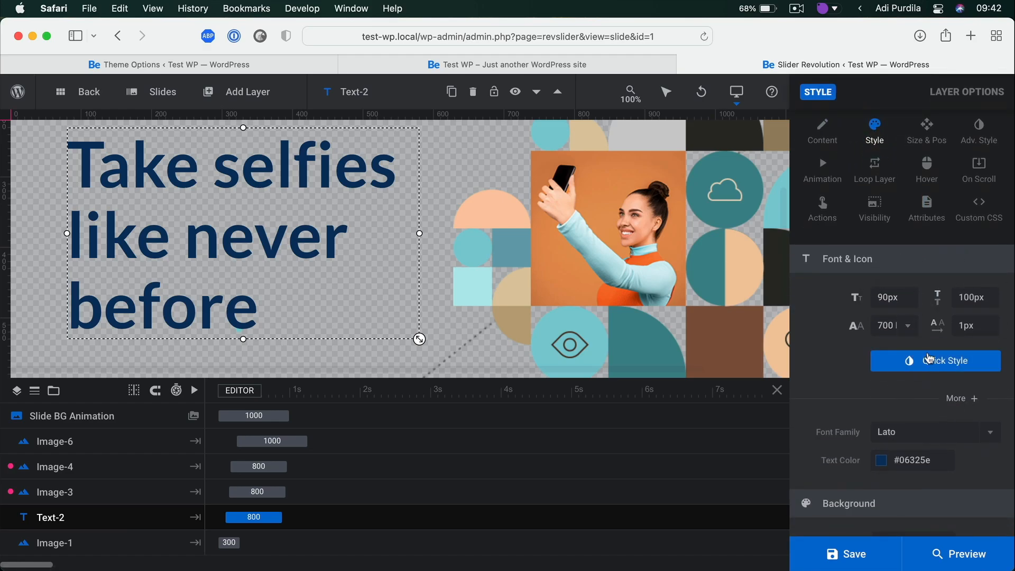
{"action": "scroll", "coordinate": [928, 357], "scroll_direction": "down", "scroll_amount": 2}
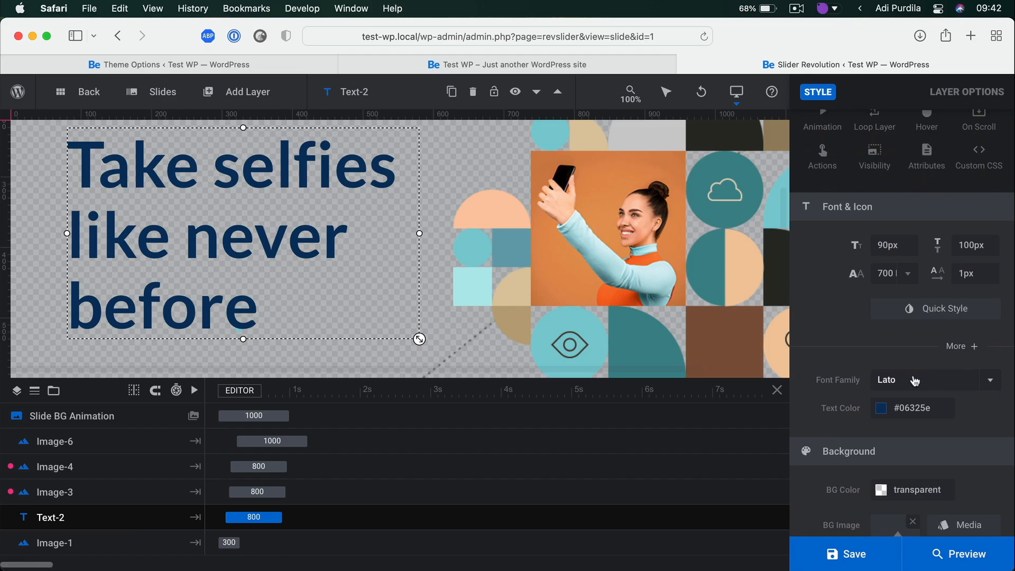
{"action": "left_click", "coordinate": [913, 377]}
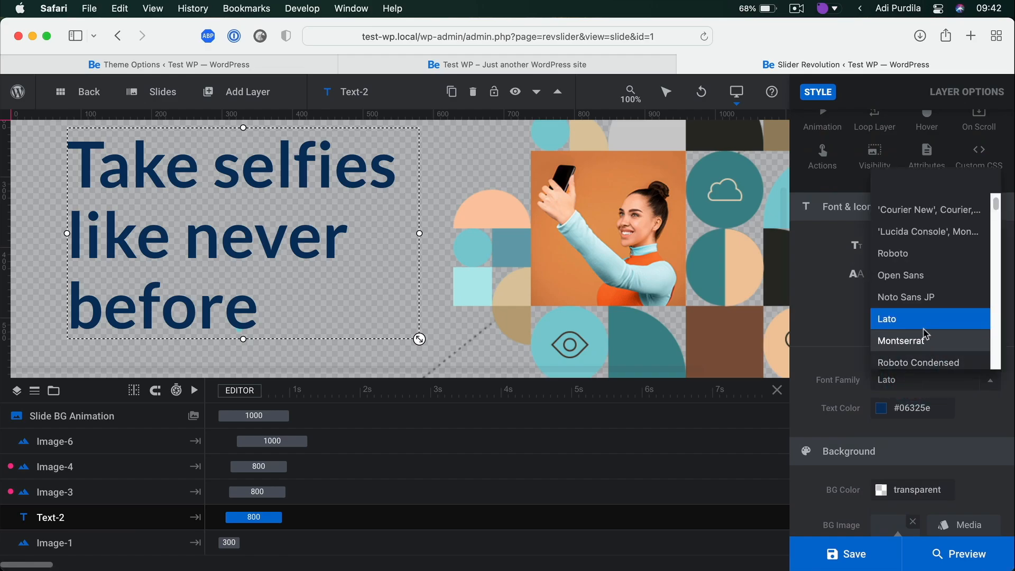
{"action": "type", "text": "quick"}
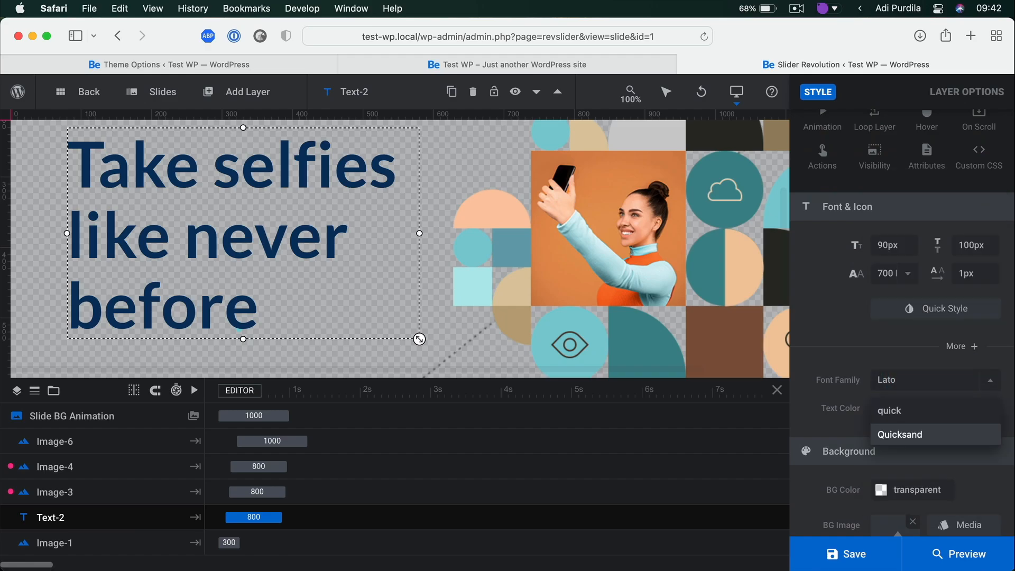
{"action": "key", "text": "Return"}
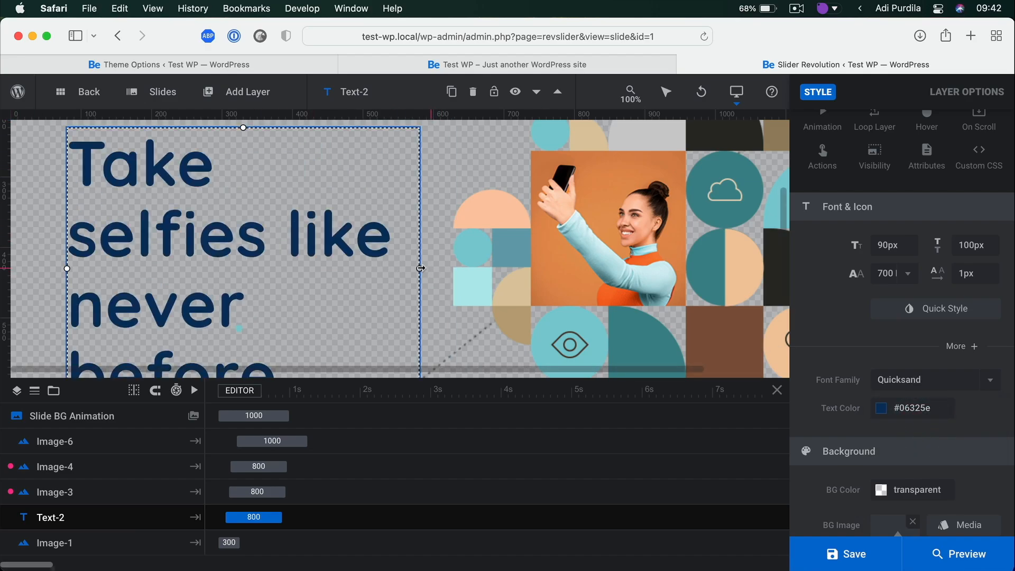
Widen the heading layer to about 541 px, reposition it to about X 91 px, Y 243 px, and save the slider
{"action": "left_click_drag", "start_coordinate": [421, 268], "coordinate": [450, 270]}
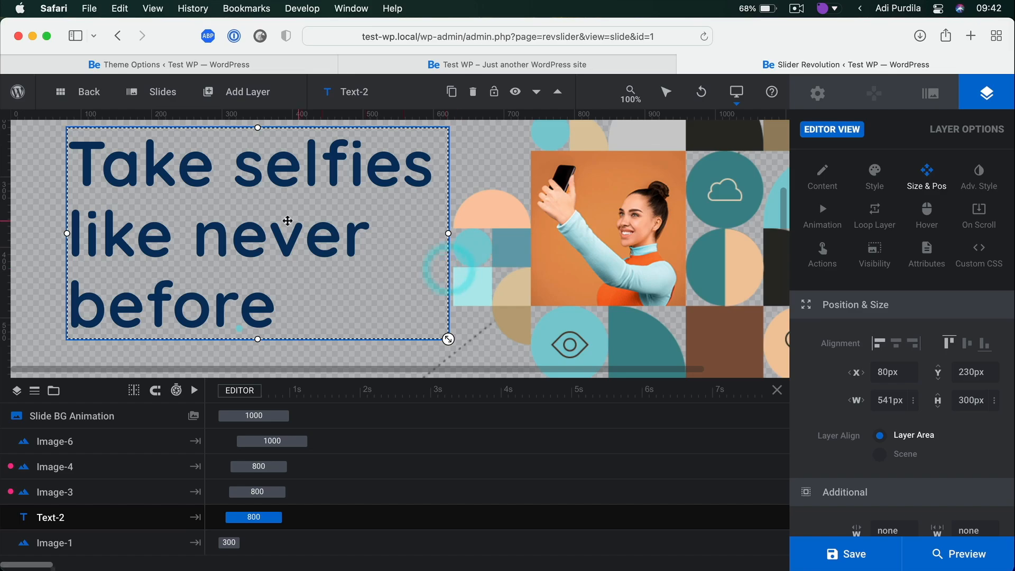
{"action": "left_click_drag", "start_coordinate": [284, 236], "coordinate": [285, 240]}
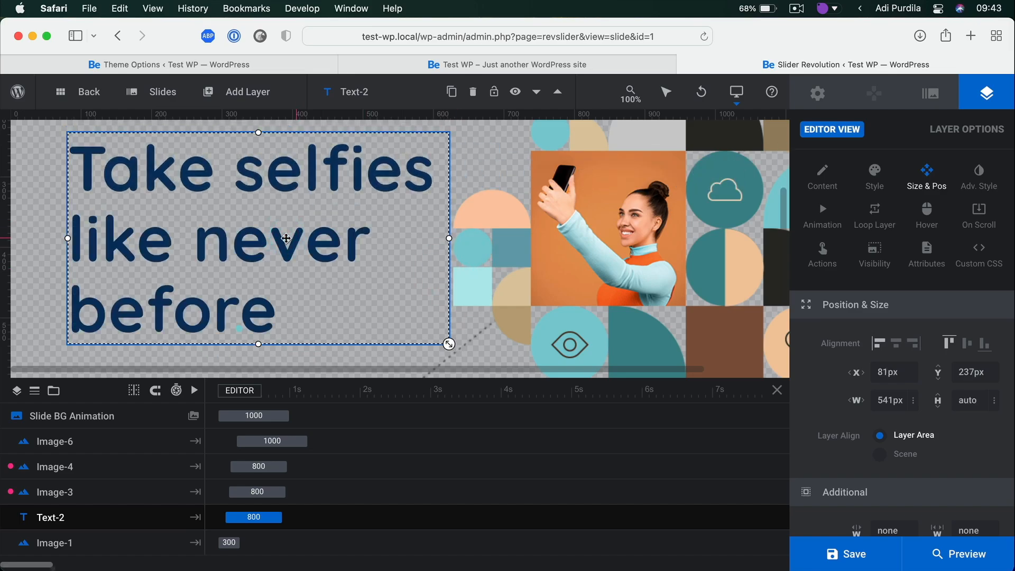
{"action": "scroll", "coordinate": [288, 233], "scroll_direction": "down", "scroll_amount": 4}
{"action": "left_click_drag", "start_coordinate": [229, 199], "coordinate": [236, 203]}
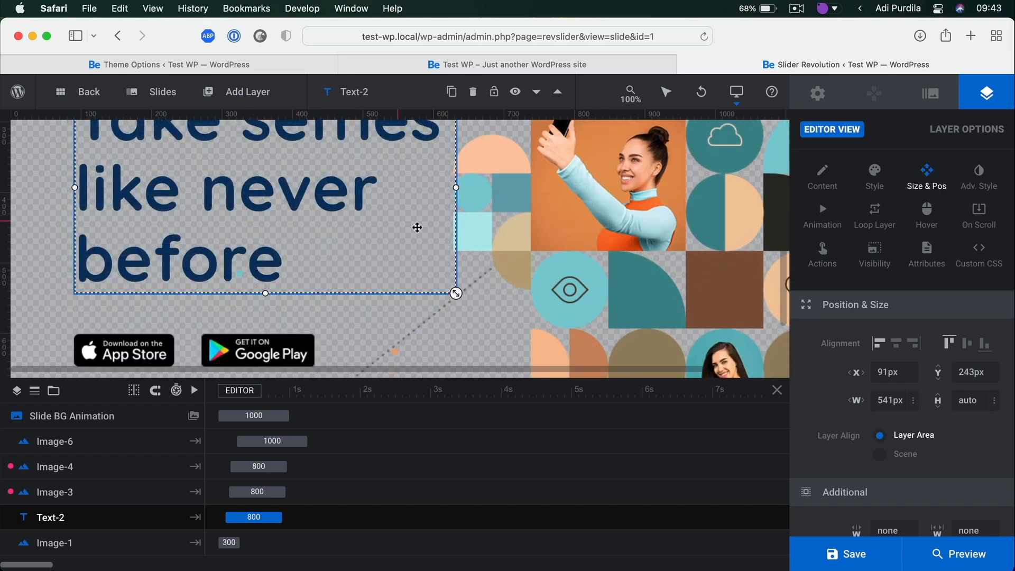
{"action": "left_click", "coordinate": [856, 552]}
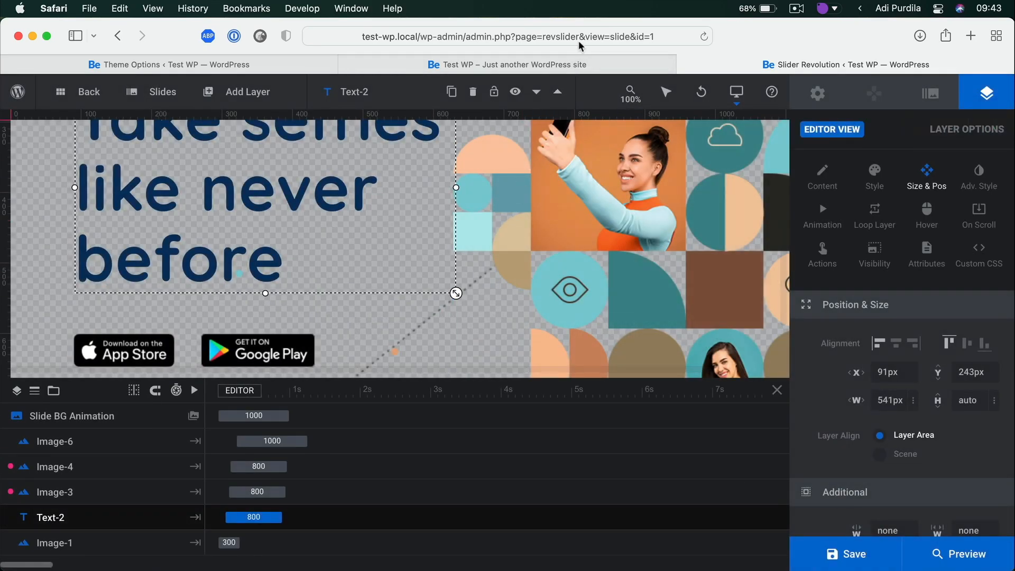
Reload the homepage and check the font and placement of the hero heading above the app store badges
{"action": "left_click", "coordinate": [568, 62]}
{"action": "key", "text": "super+r"}
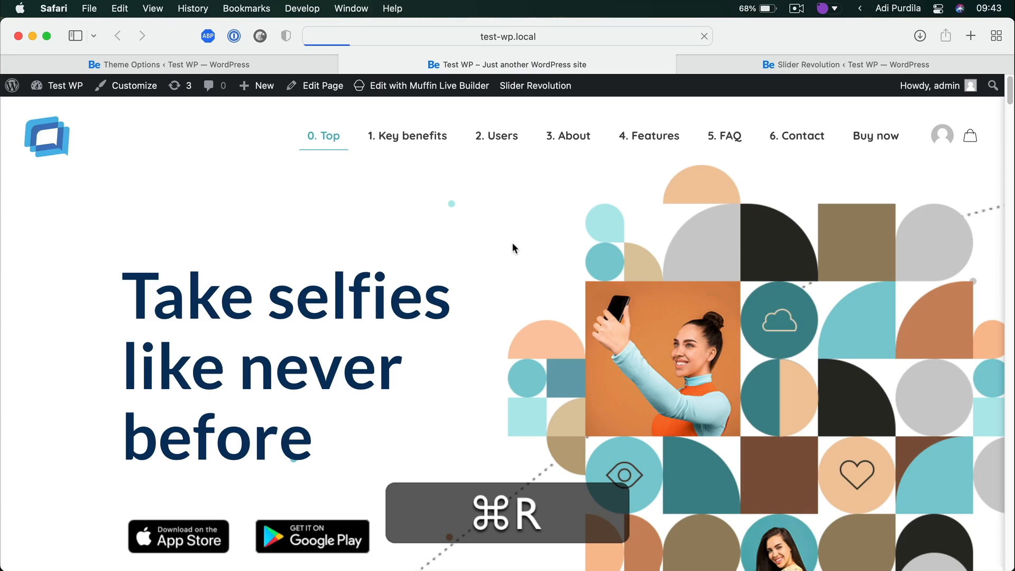
{"action": "scroll", "coordinate": [511, 245], "scroll_direction": "down", "scroll_amount": 3}
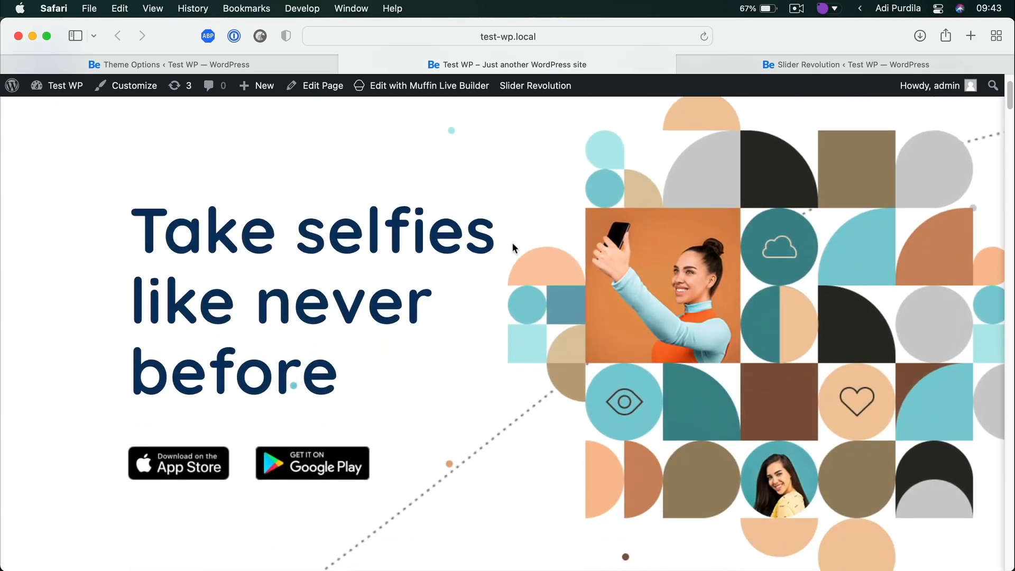
{"action": "left_click_drag", "start_coordinate": [231, 212], "coordinate": [395, 378]}
{"action": "left_click", "coordinate": [398, 379]}
{"action": "scroll", "coordinate": [354, 323], "scroll_direction": "down", "scroll_amount": 3}
{"action": "scroll", "coordinate": [351, 323], "scroll_direction": "up", "scroll_amount": 5}
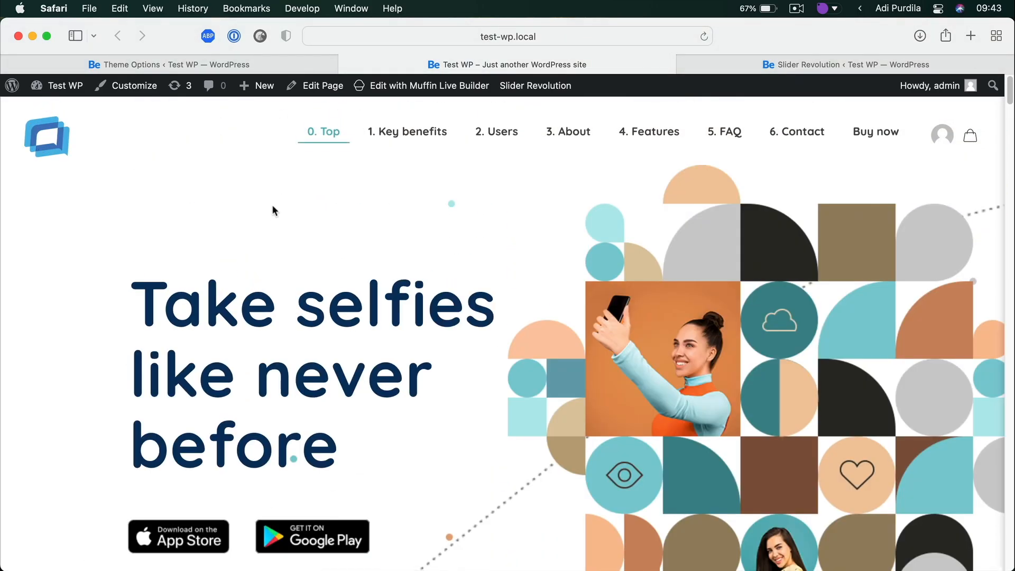
{"action": "left_click_drag", "start_coordinate": [181, 319], "coordinate": [382, 457]}
{"action": "left_click", "coordinate": [381, 456]}
{"action": "scroll", "coordinate": [391, 435], "scroll_direction": "down", "scroll_amount": 8}
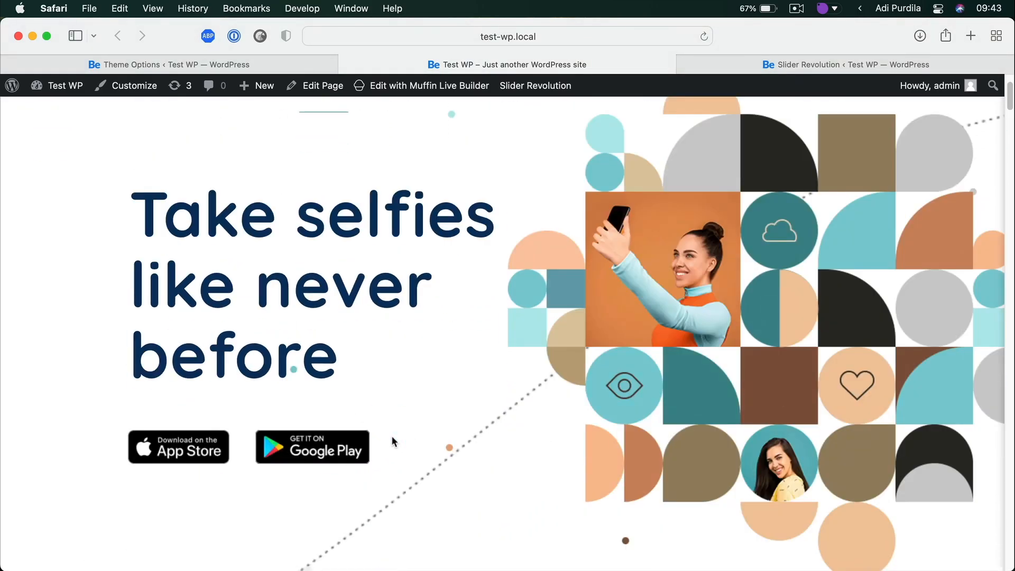
Examine the headings and text in the homepage's Key benefits section, including the Live Connect card
{"action": "scroll", "coordinate": [392, 438], "scroll_direction": "down", "scroll_amount": 5}
{"action": "left_click_drag", "start_coordinate": [397, 407], "coordinate": [486, 458]}
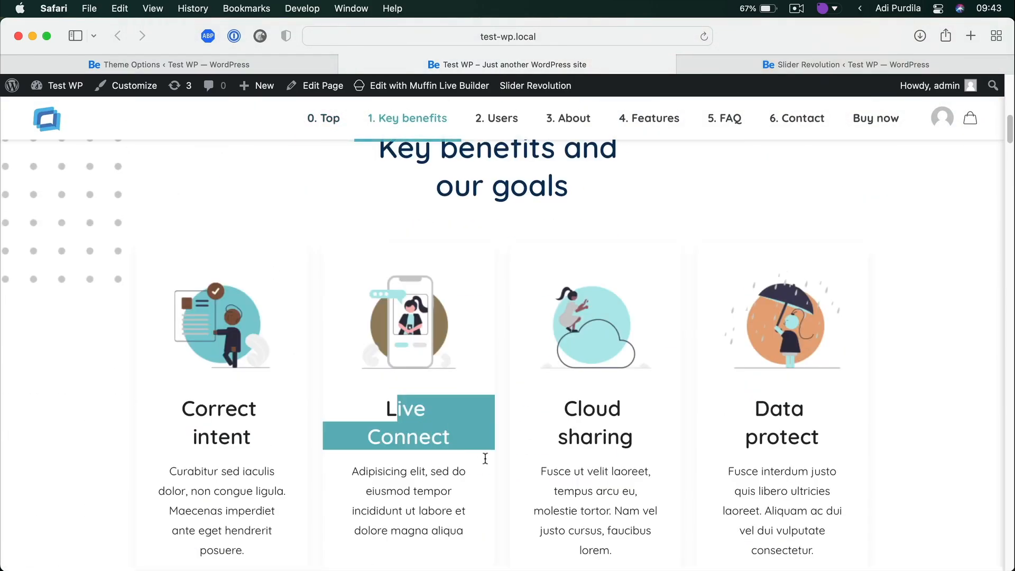
{"action": "left_click", "coordinate": [475, 445]}
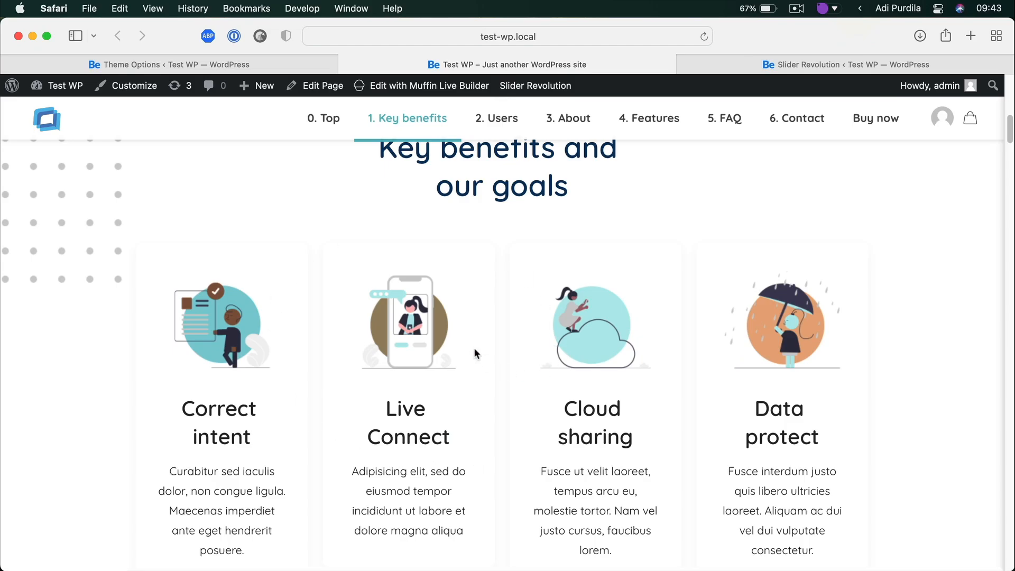
{"action": "scroll", "coordinate": [475, 353], "scroll_direction": "up", "scroll_amount": 3}
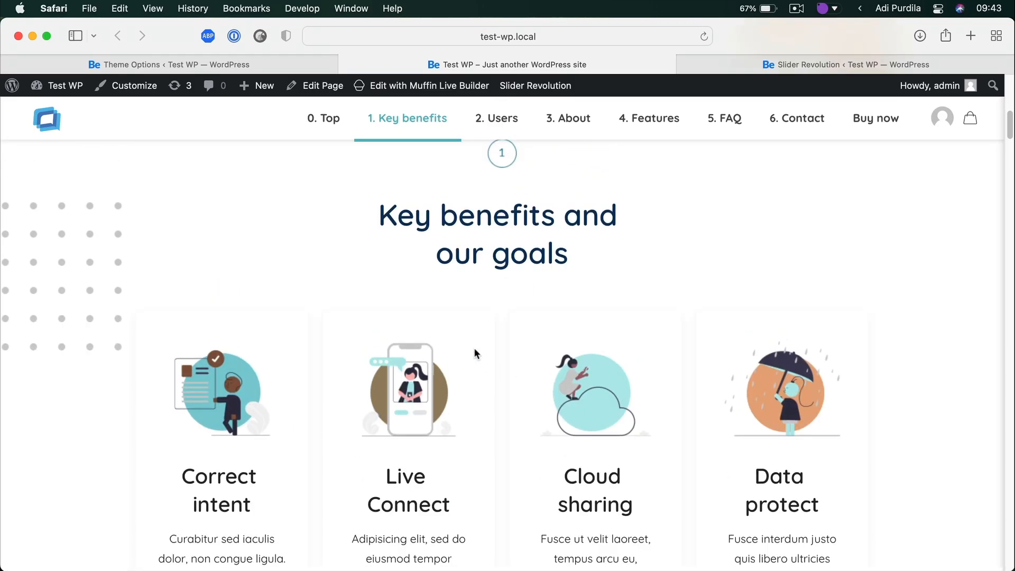
Open the font Size & Style settings in the Betheme theme options
{"action": "left_click", "coordinate": [241, 57]}
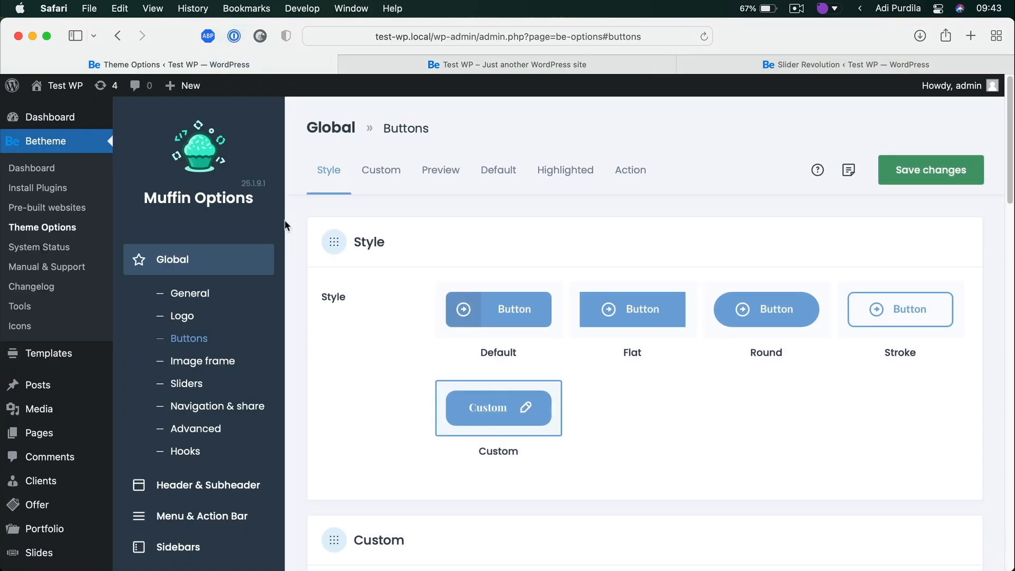
{"action": "scroll", "coordinate": [243, 301], "scroll_direction": "down", "scroll_amount": 10}
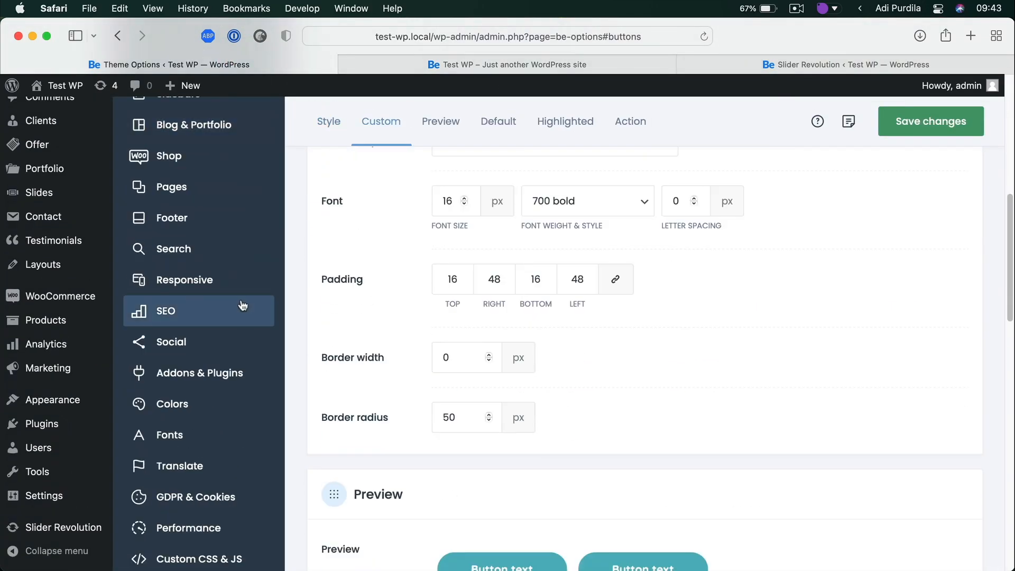
{"action": "left_click", "coordinate": [189, 434]}
{"action": "scroll", "coordinate": [222, 403], "scroll_direction": "down", "scroll_amount": 10}
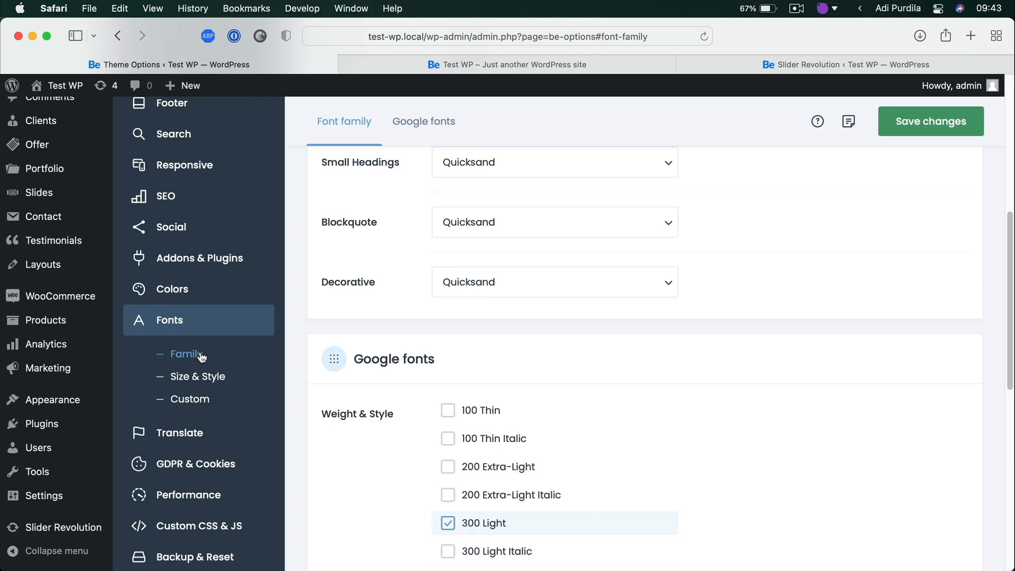
{"action": "left_click", "coordinate": [205, 378]}
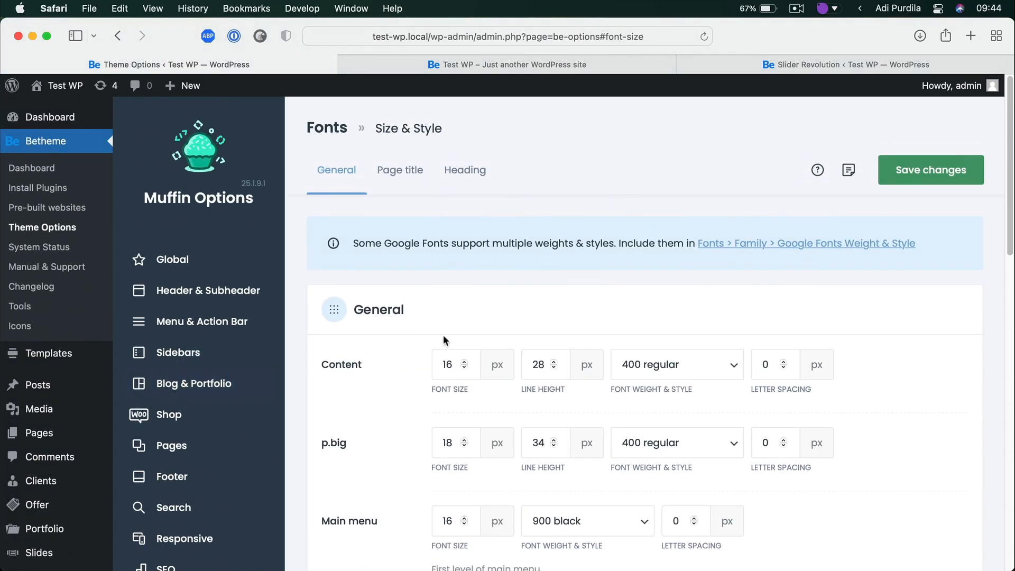
Set the line height of the general Content text to 32 px
{"action": "scroll", "coordinate": [510, 330], "scroll_direction": "down", "scroll_amount": 5}
{"action": "scroll", "coordinate": [511, 330], "scroll_direction": "up", "scroll_amount": 3}
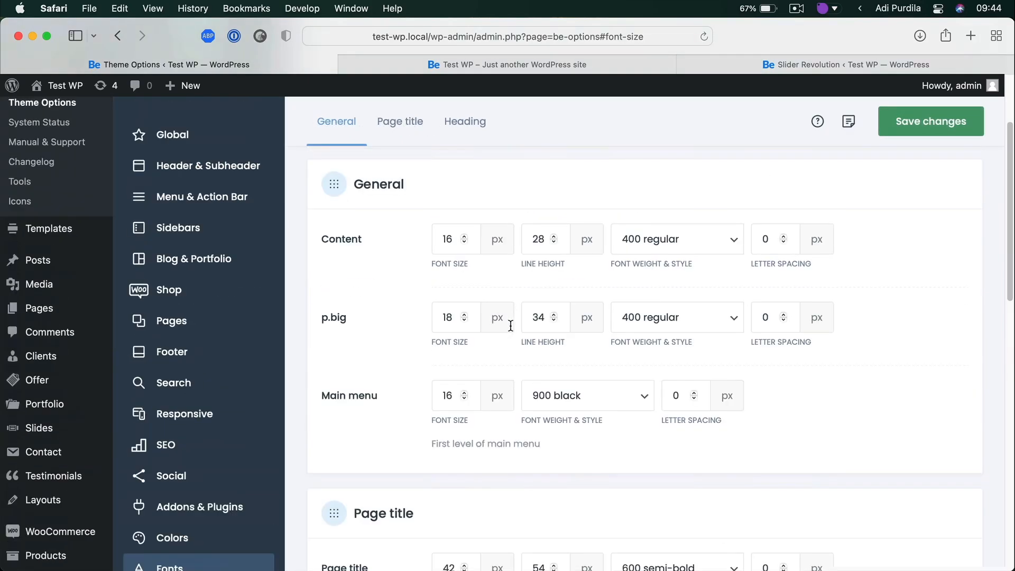
{"action": "left_click", "coordinate": [458, 268]}
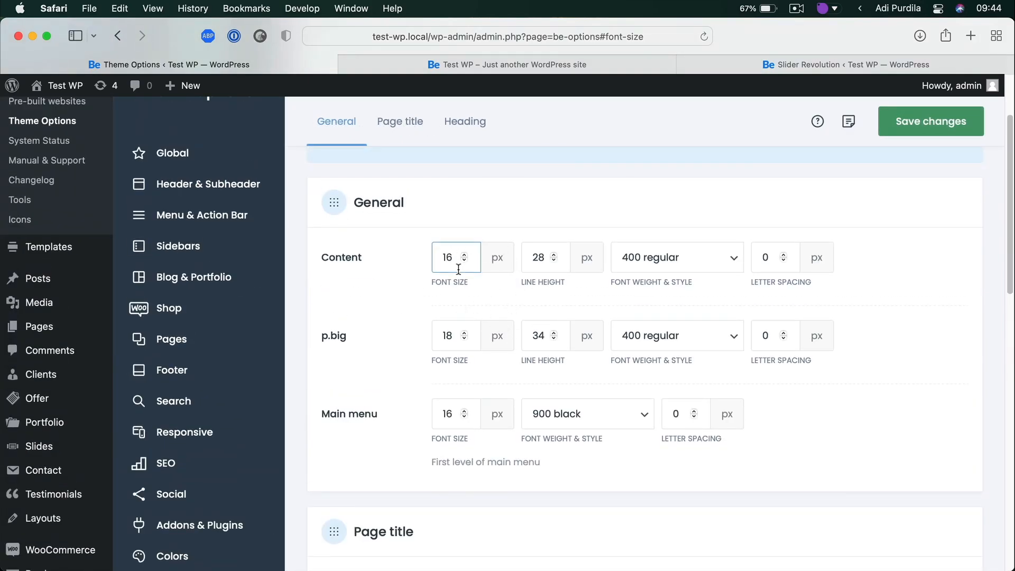
{"action": "left_click", "coordinate": [557, 258]}
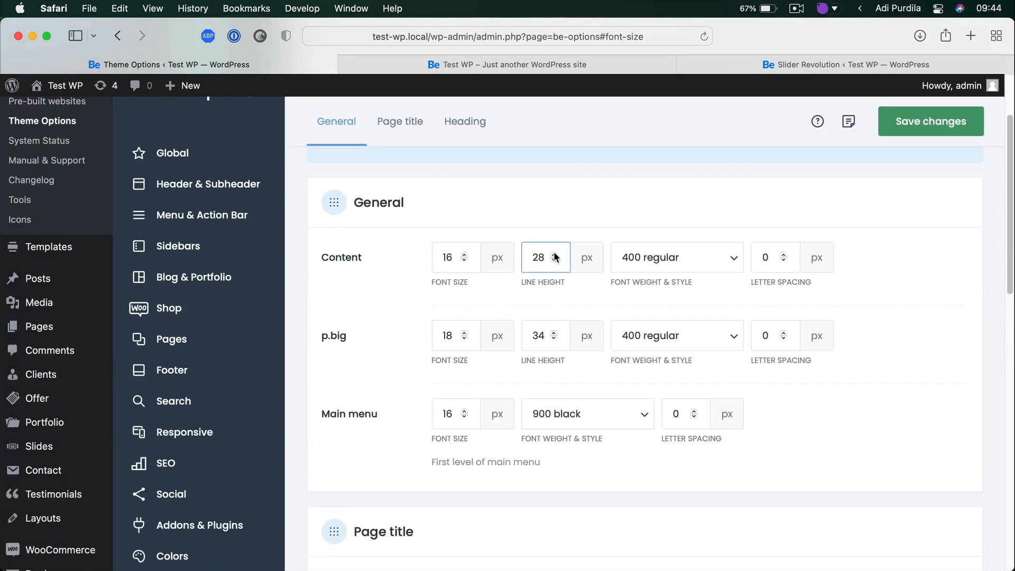
{"action": "left_click", "coordinate": [554, 254]}
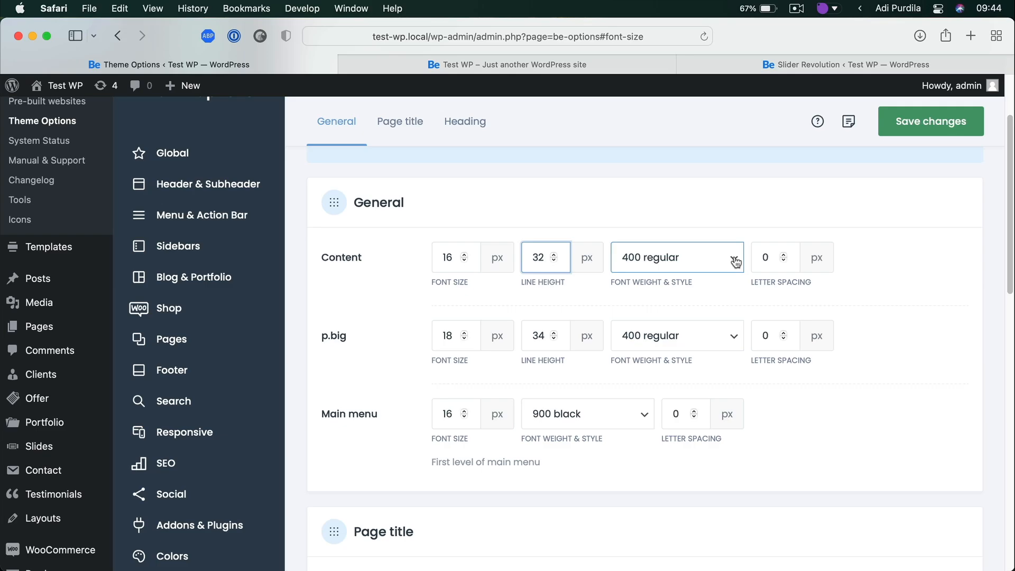
Review the font size and line height settings for the page title and the H1 to H6 headings
{"action": "scroll", "coordinate": [717, 261], "scroll_direction": "down", "scroll_amount": 5}
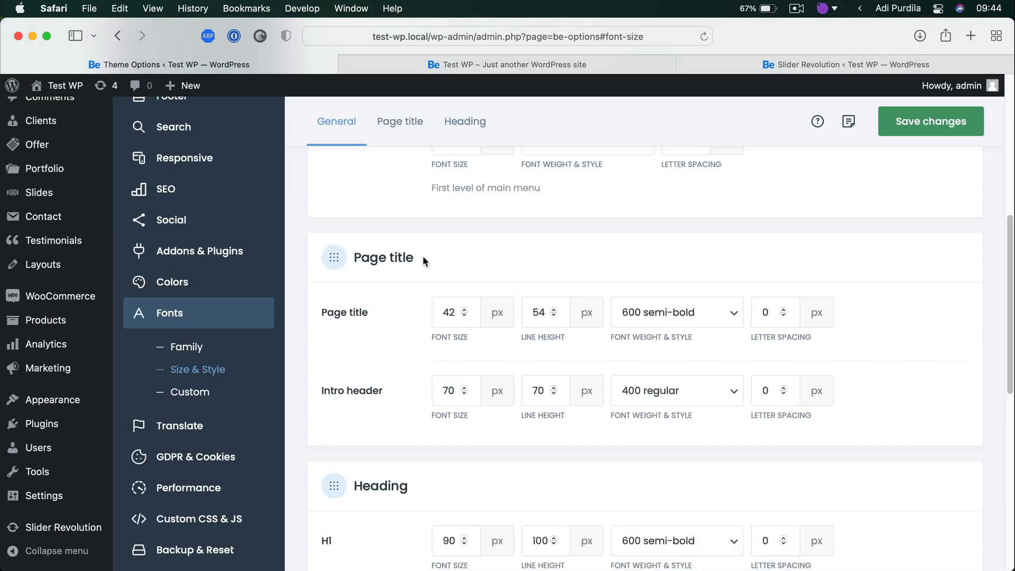
{"action": "scroll", "coordinate": [534, 364], "scroll_direction": "down", "scroll_amount": 5}
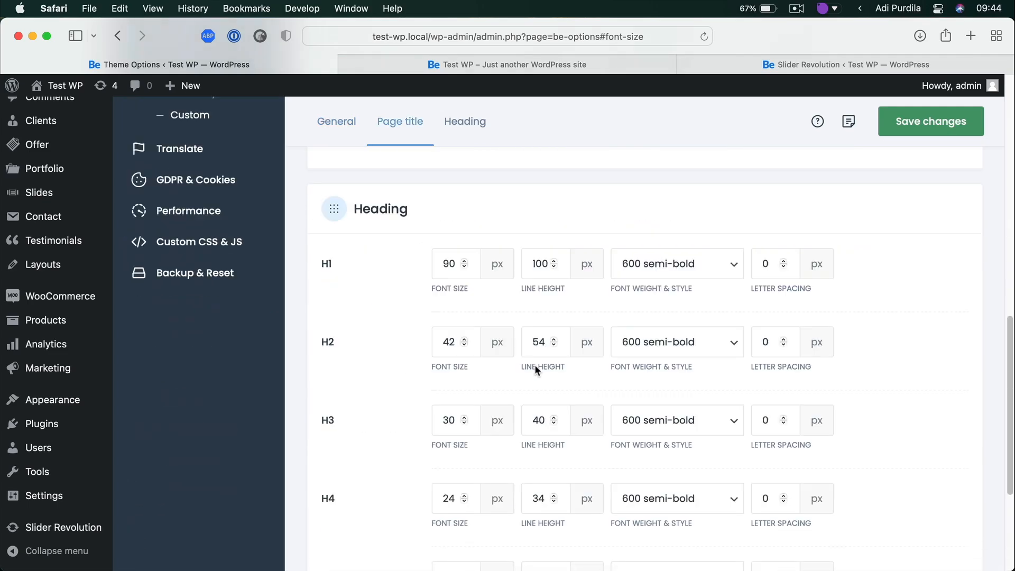
{"action": "scroll", "coordinate": [534, 363], "scroll_direction": "down", "scroll_amount": 4}
{"action": "scroll", "coordinate": [536, 365], "scroll_direction": "up", "scroll_amount": 2}
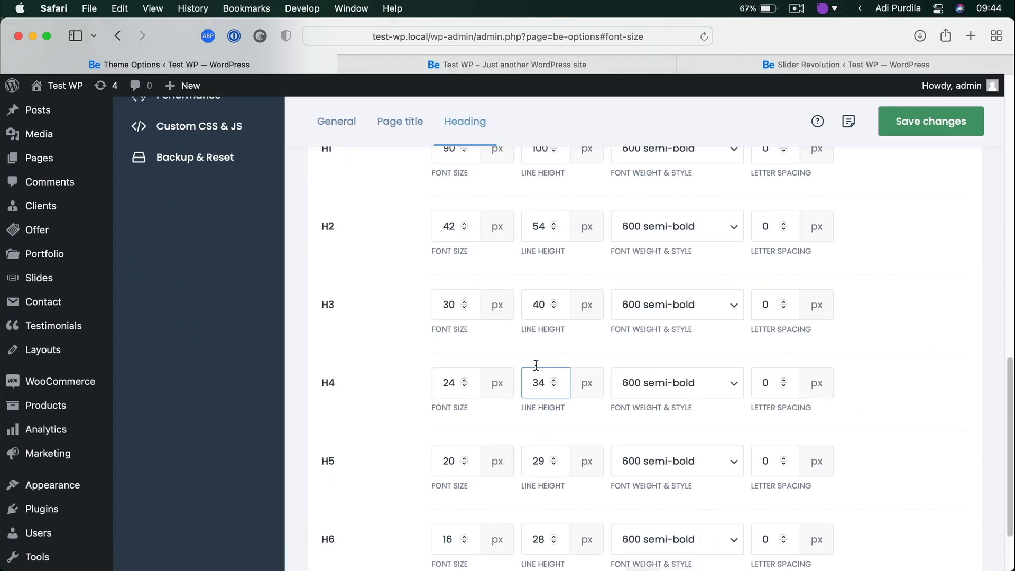
{"action": "scroll", "coordinate": [535, 365], "scroll_direction": "up", "scroll_amount": 2}
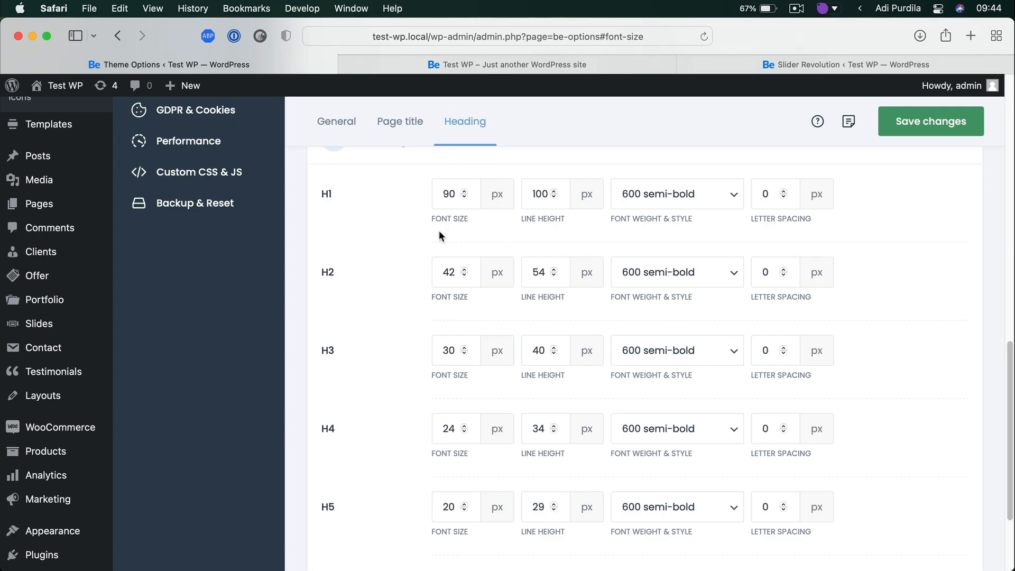
Open the type-scale.com visual calculator in a new browser tab
{"action": "key", "text": "super+t"}
{"action": "type", "text": "ty"}
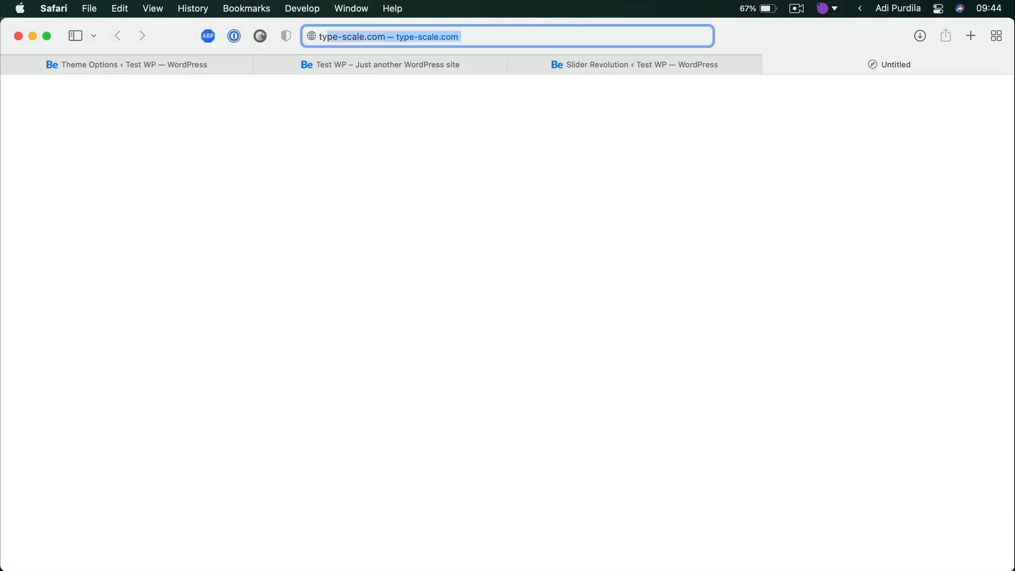
{"action": "key", "text": "Return"}
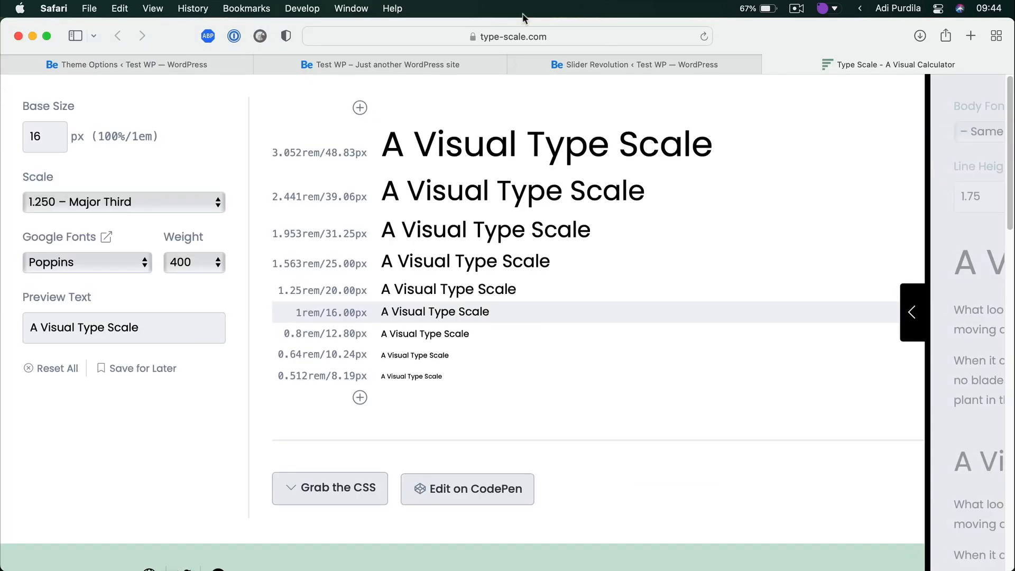
Preview the 1.200 – Minor Third scale and set the calculator to 1.333 – Perfect Fourth, keeping the 16 px base size
{"action": "double_click", "coordinate": [49, 131]}
{"action": "left_click", "coordinate": [57, 105]}
{"action": "left_click", "coordinate": [103, 203]}
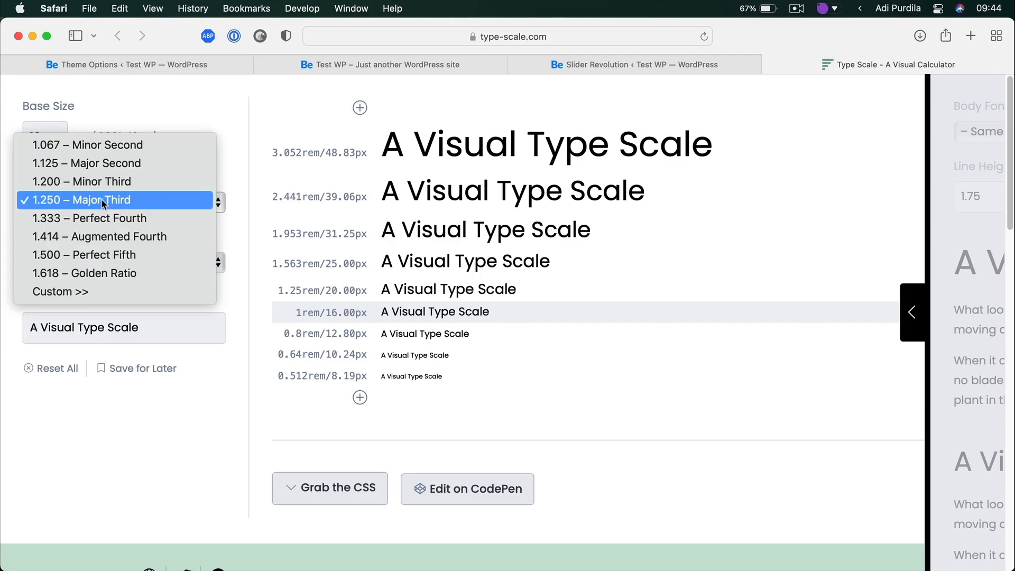
{"action": "left_click", "coordinate": [259, 203]}
{"action": "left_click", "coordinate": [201, 207]}
{"action": "left_click", "coordinate": [138, 180]}
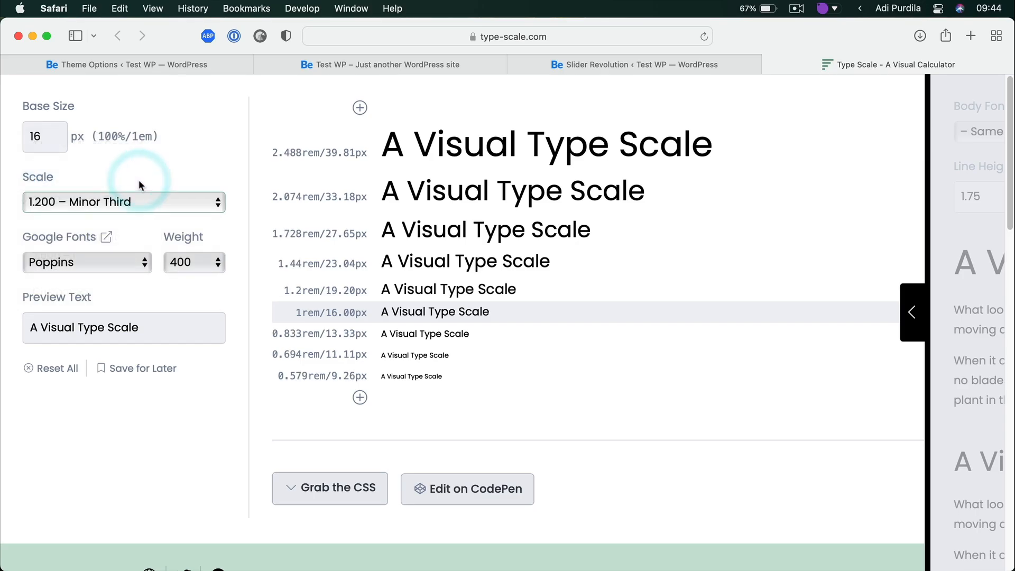
{"action": "left_click", "coordinate": [135, 237]}
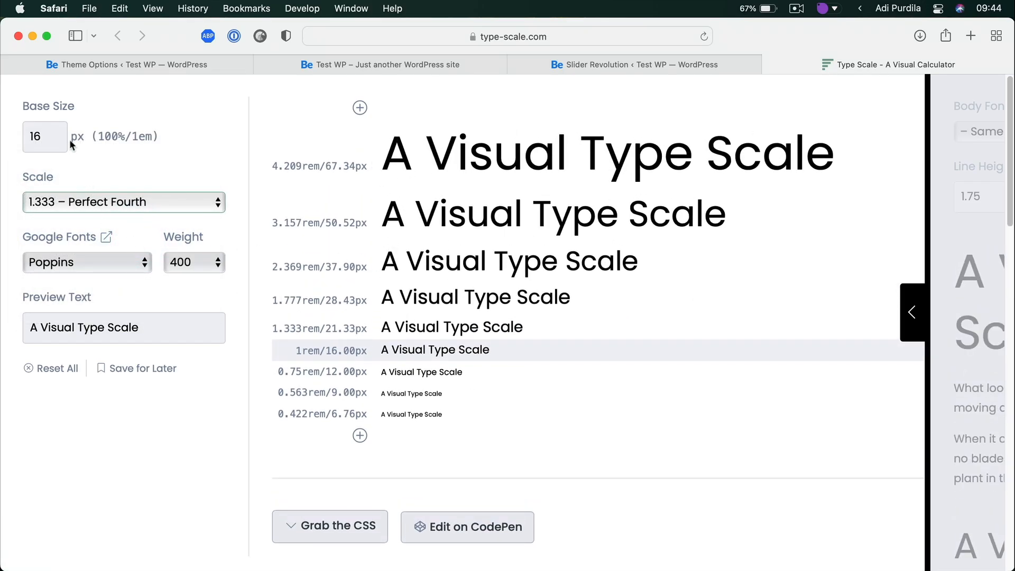
{"action": "left_click_drag", "start_coordinate": [55, 132], "coordinate": [17, 134]}
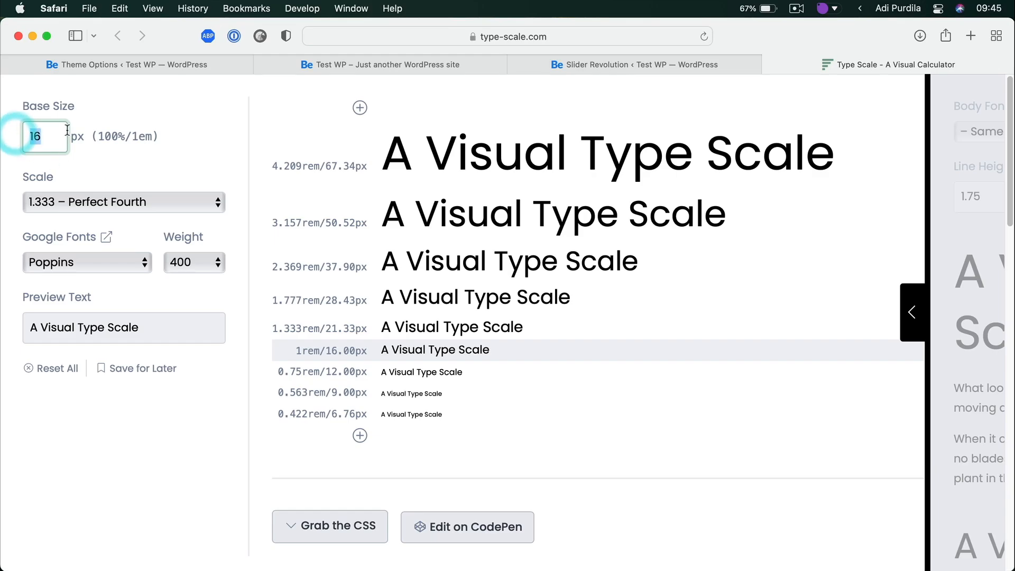
{"action": "left_click", "coordinate": [136, 162]}
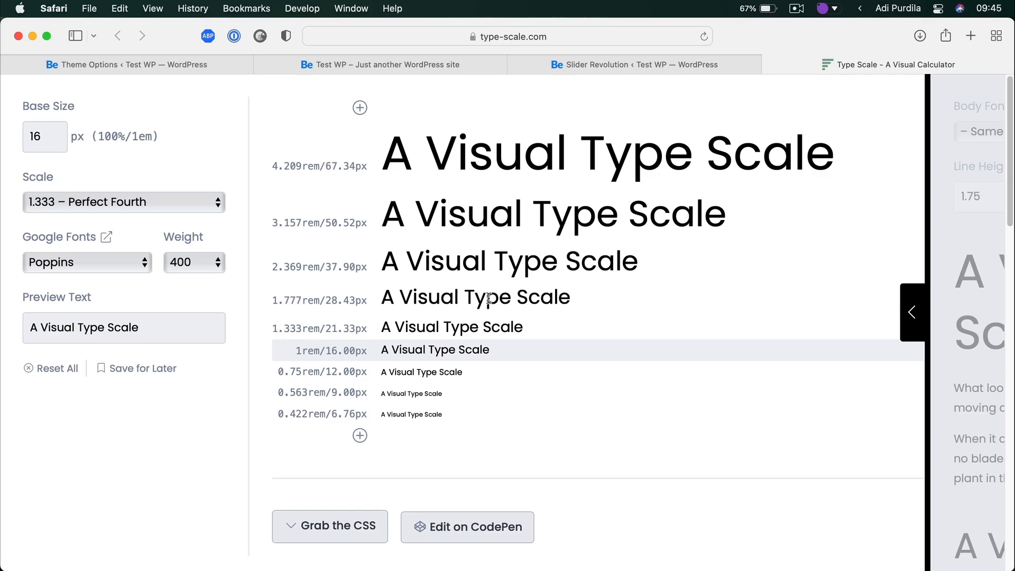
Return to the homepage and examine how large its section headings are, from Key benefits down to the About us block
{"action": "left_click", "coordinate": [335, 65]}
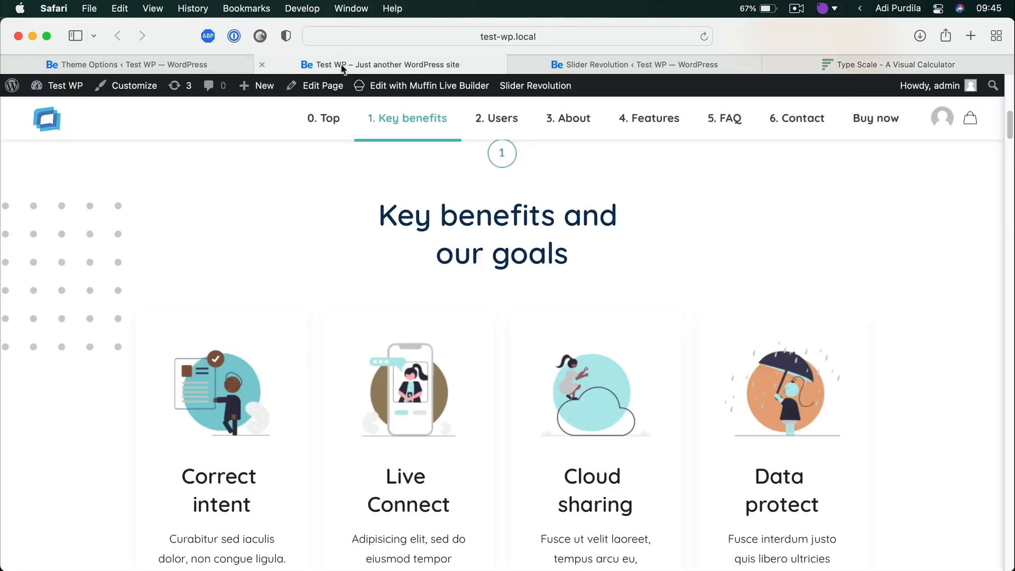
{"action": "left_click_drag", "start_coordinate": [379, 207], "coordinate": [573, 242]}
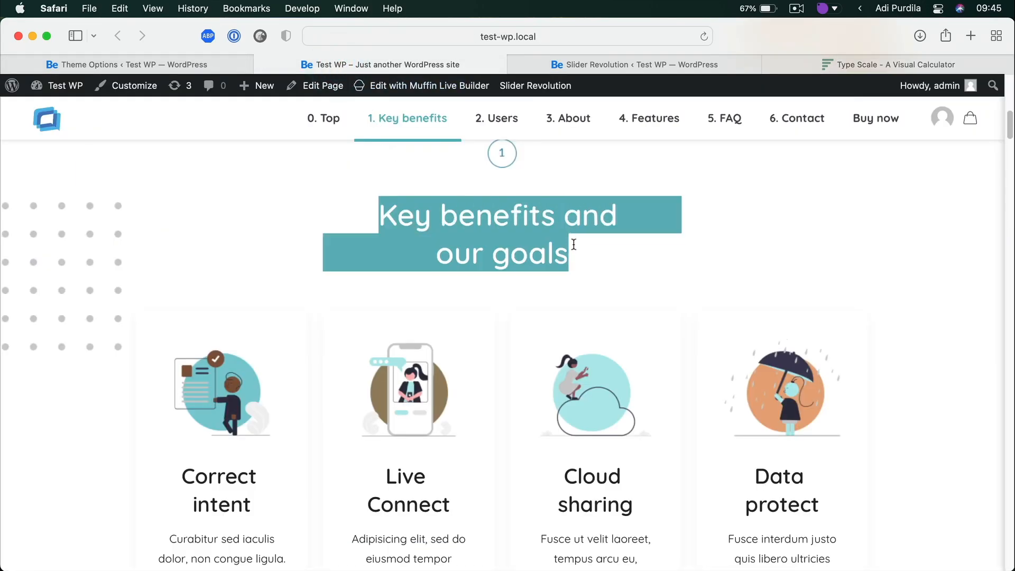
{"action": "left_click", "coordinate": [596, 272]}
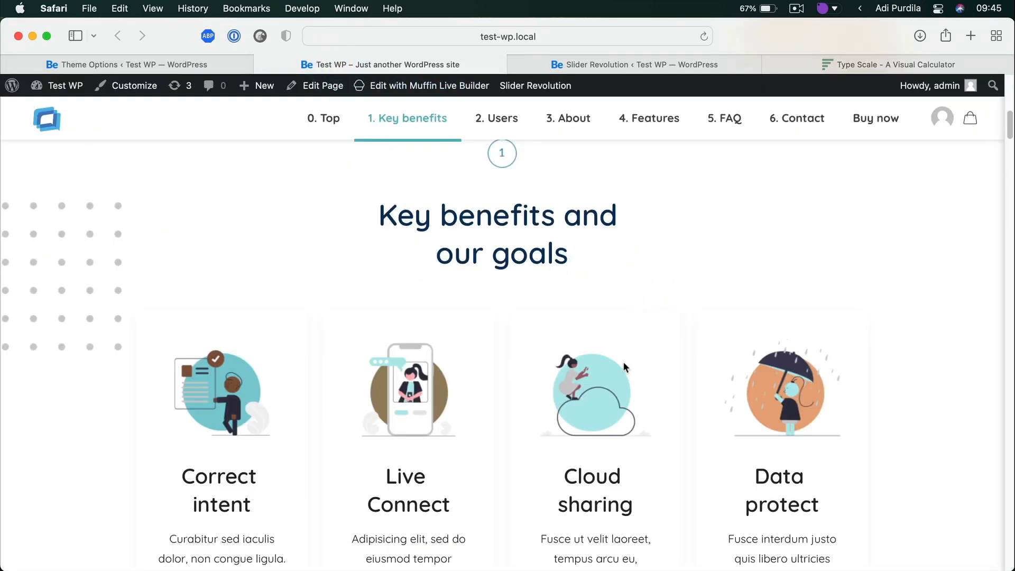
{"action": "scroll", "coordinate": [529, 339], "scroll_direction": "down", "scroll_amount": 5}
{"action": "scroll", "coordinate": [529, 340], "scroll_direction": "down", "scroll_amount": 5}
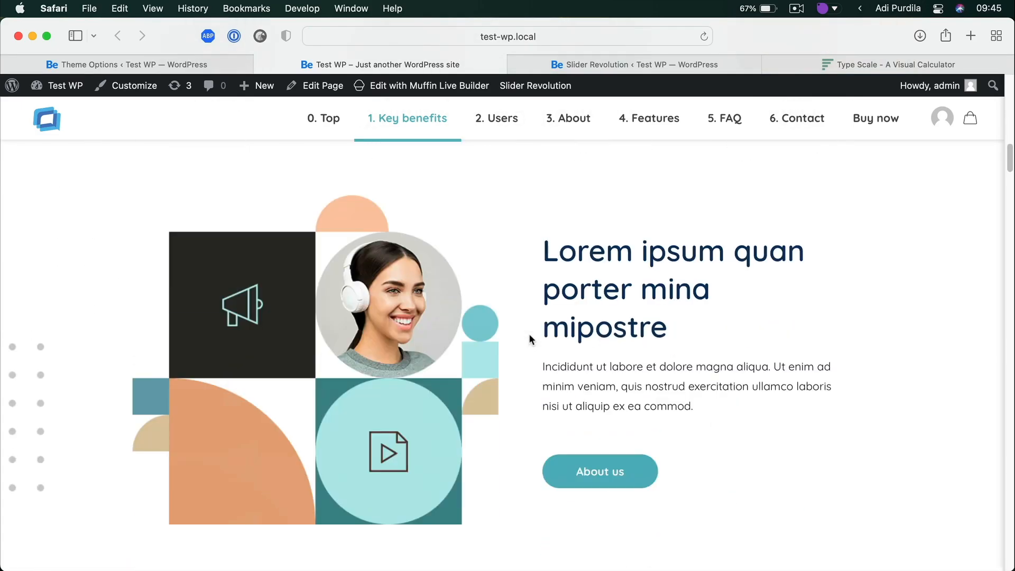
Try the 1.250 – Major Third scale in the type calculator and compare its largest size with the theme's H1 setting
{"action": "left_click", "coordinate": [825, 64]}
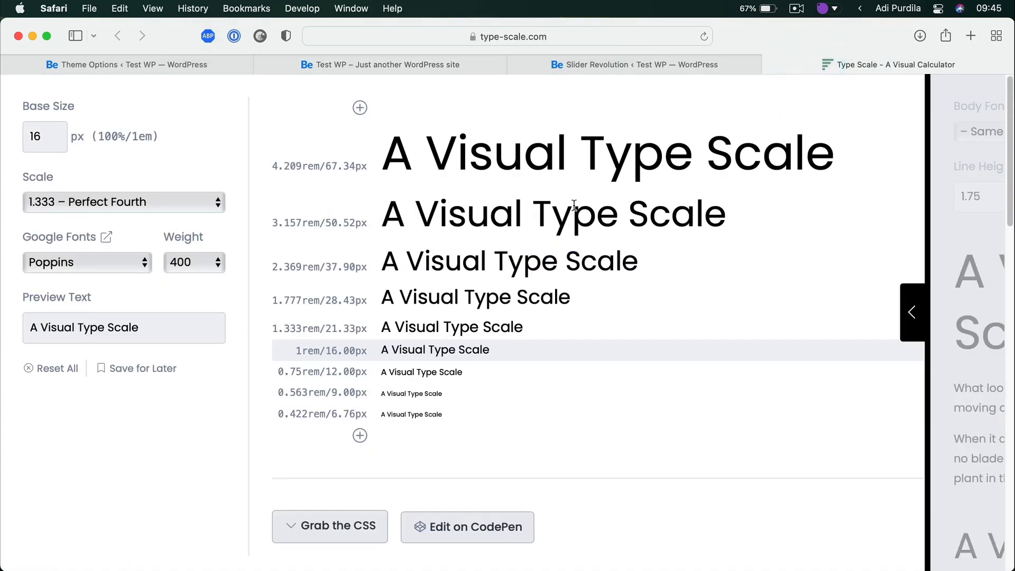
{"action": "left_click_drag", "start_coordinate": [322, 159], "coordinate": [373, 171]}
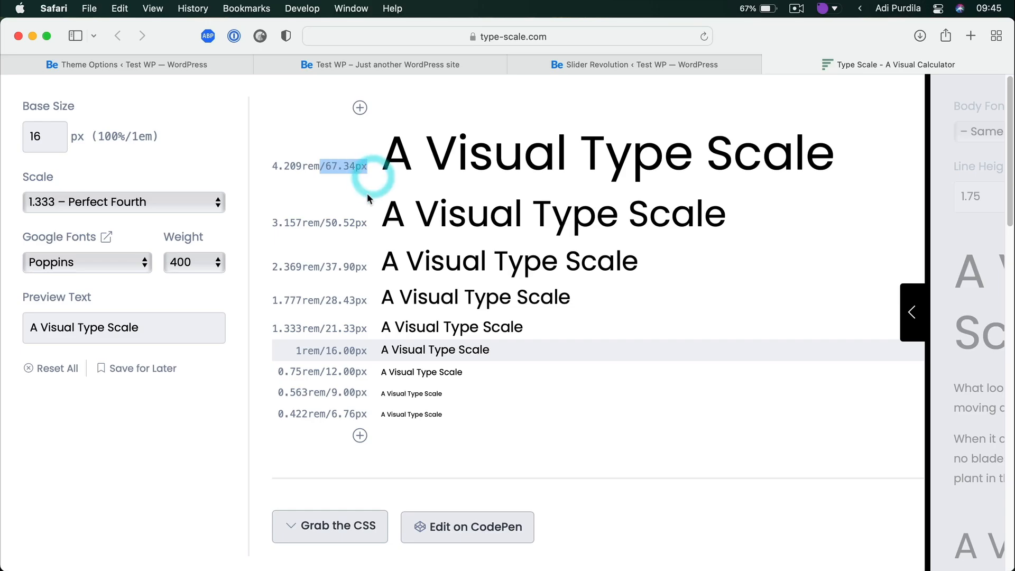
{"action": "left_click", "coordinate": [200, 202]}
{"action": "left_click", "coordinate": [200, 180]}
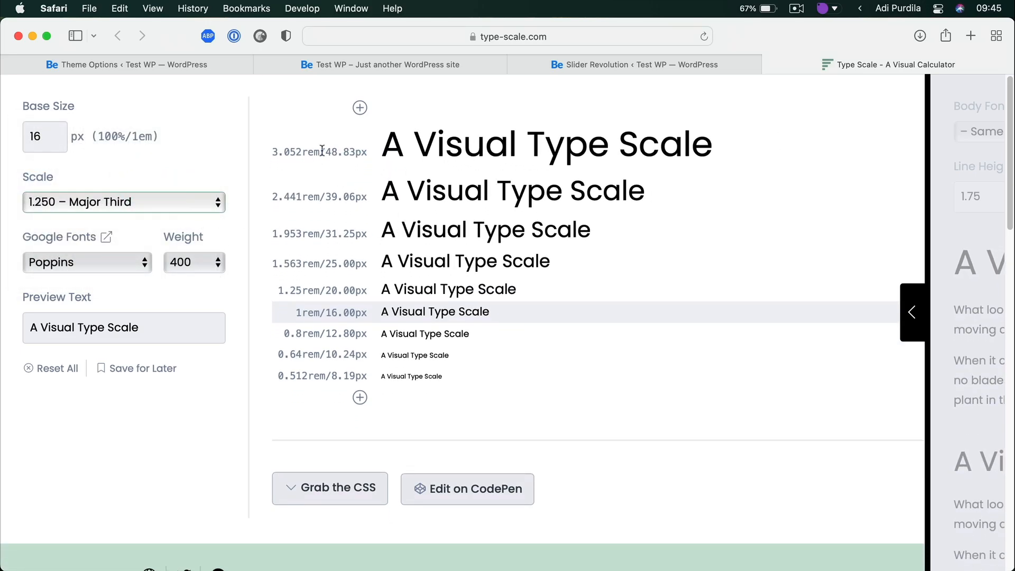
{"action": "left_click_drag", "start_coordinate": [326, 150], "coordinate": [373, 152]}
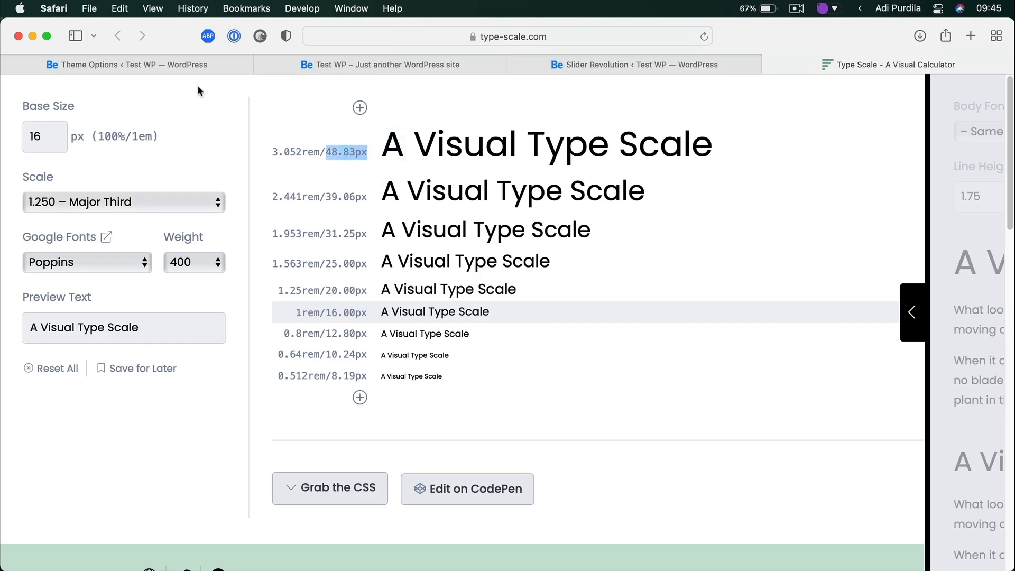
{"action": "left_click", "coordinate": [178, 65]}
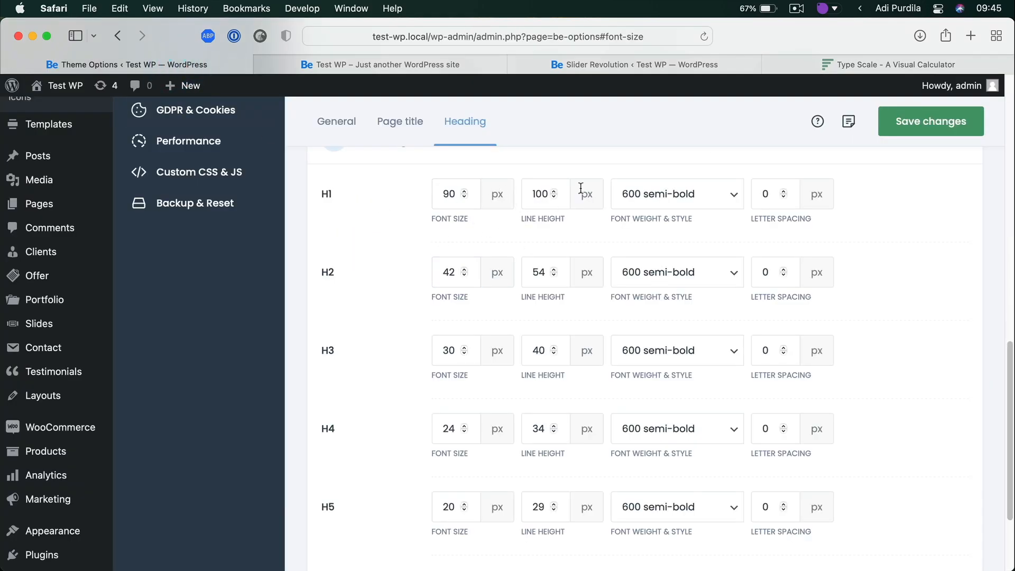
{"action": "left_click", "coordinate": [827, 62]}
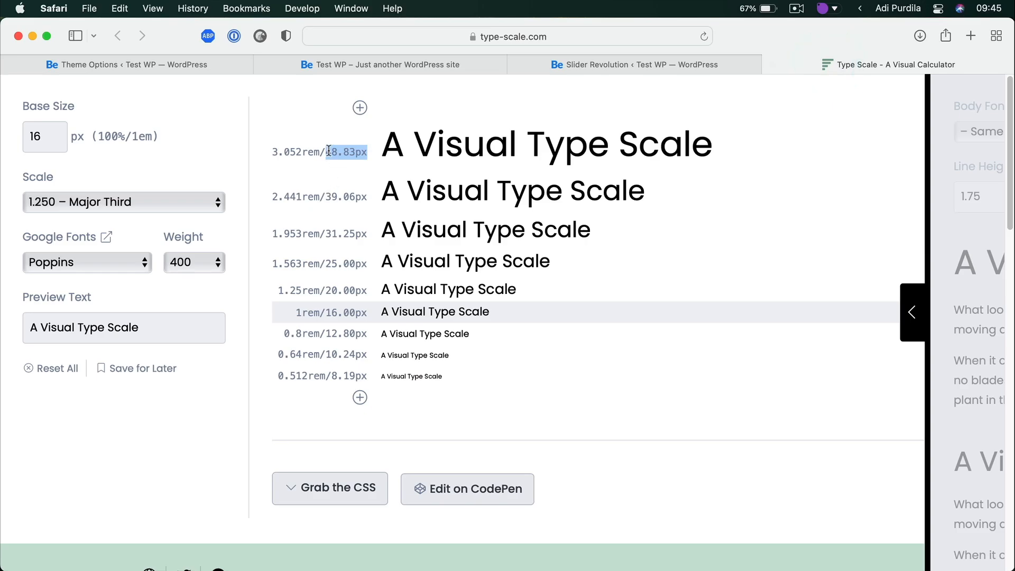
Set the type scale to 1.333 – Perfect Fourth, check its largest pixel size and return to the theme's heading font settings
{"action": "left_click", "coordinate": [369, 208]}
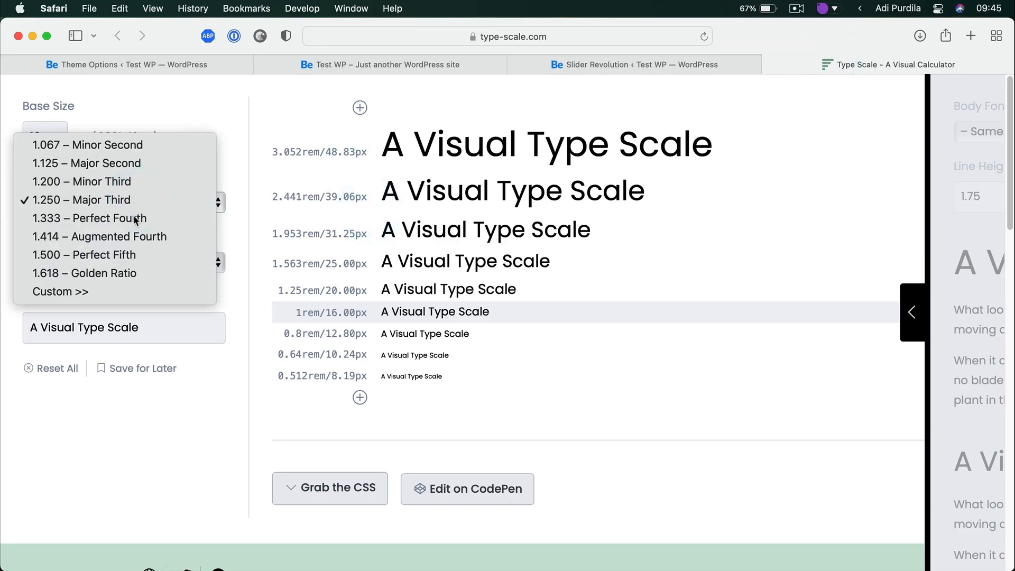
{"action": "left_click", "coordinate": [139, 218]}
{"action": "left_click_drag", "start_coordinate": [328, 166], "coordinate": [366, 168]}
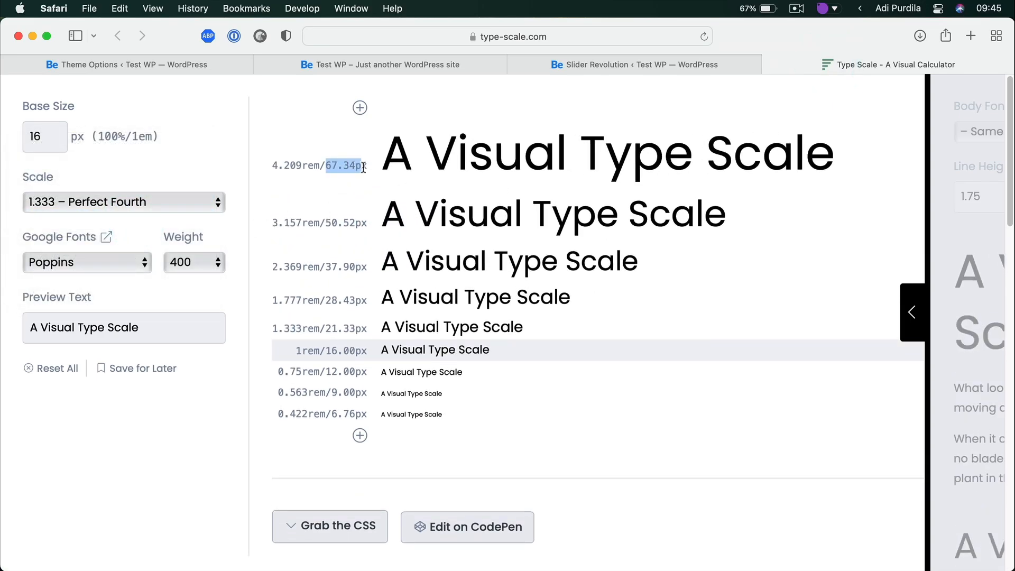
{"action": "left_click", "coordinate": [370, 211]}
{"action": "left_click", "coordinate": [177, 64]}
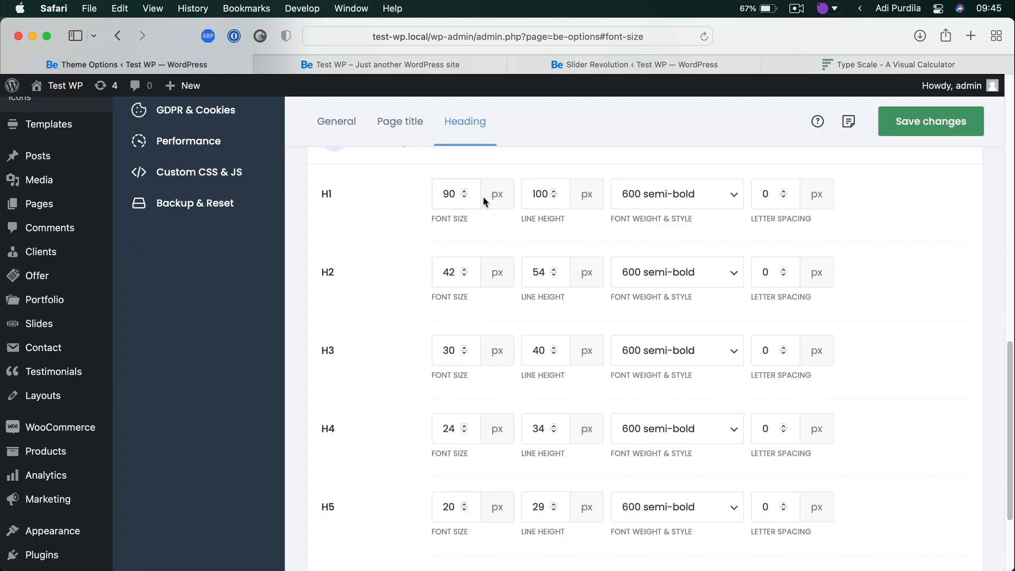
Set the H1 heading's font size to 67 px and its line height to 90 px, calculating 64*1,4 as a guide
{"action": "double_click", "coordinate": [450, 191]}
{"action": "type", "text": "67"}
{"action": "key", "text": "Tab"}
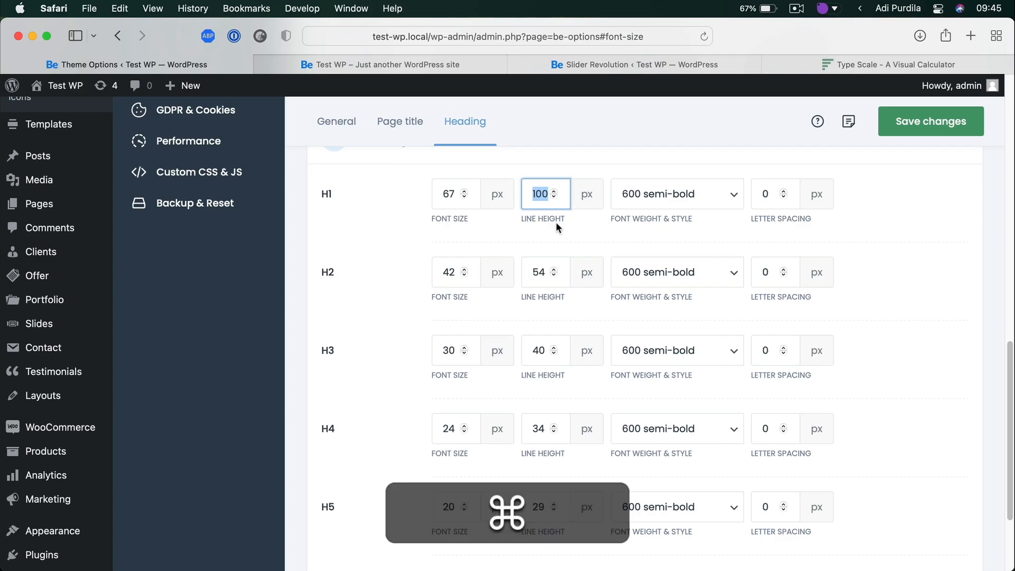
{"action": "key", "text": "super+space"}
{"action": "type", "text": "64*1,"}
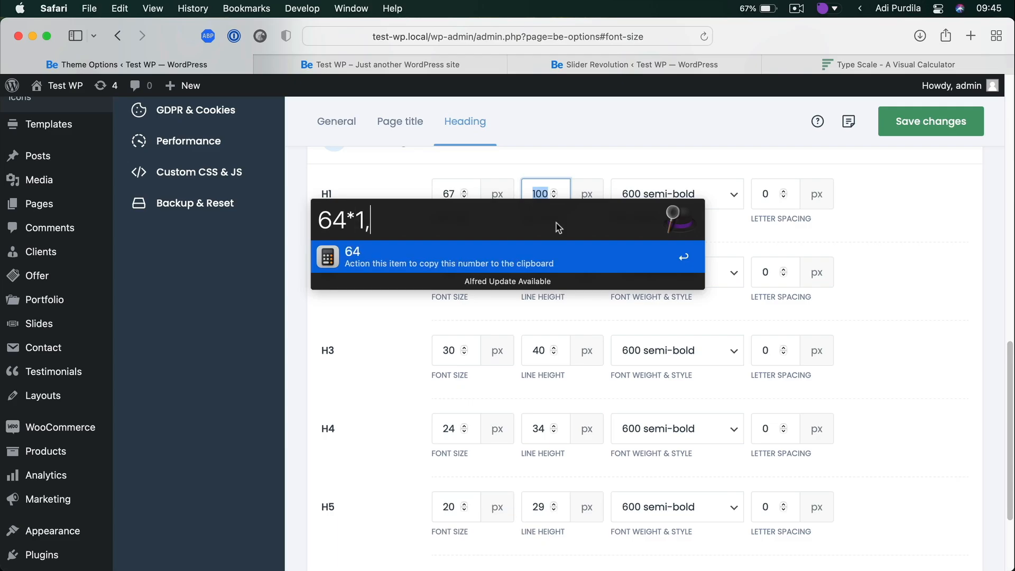
{"action": "type", "text": "3"}
{"action": "key", "text": "BackSpace"}
{"action": "type", "text": "4"}
{"action": "left_click", "coordinate": [368, 253]}
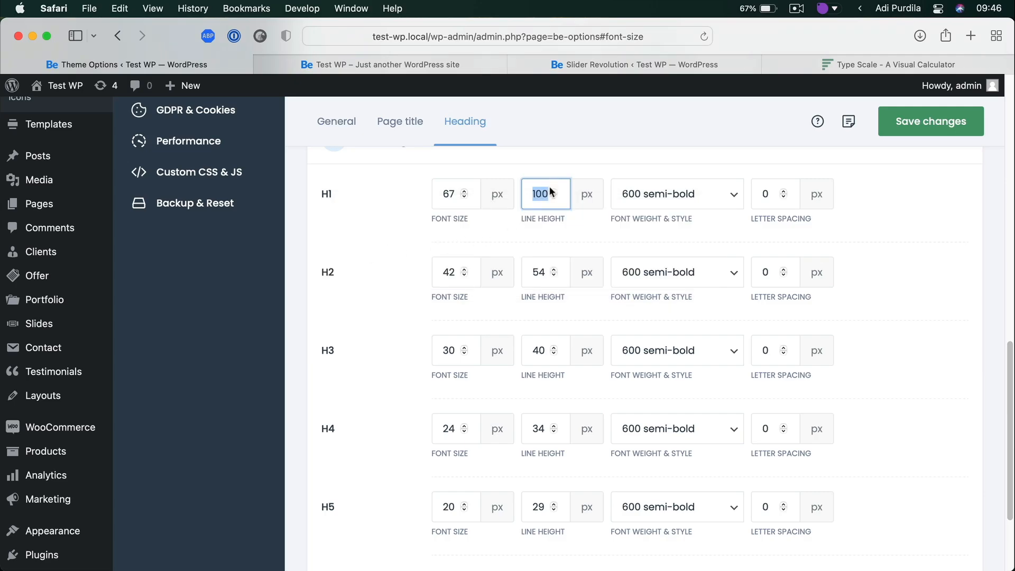
{"action": "type", "text": "90"}
{"action": "key", "text": "Tab"}
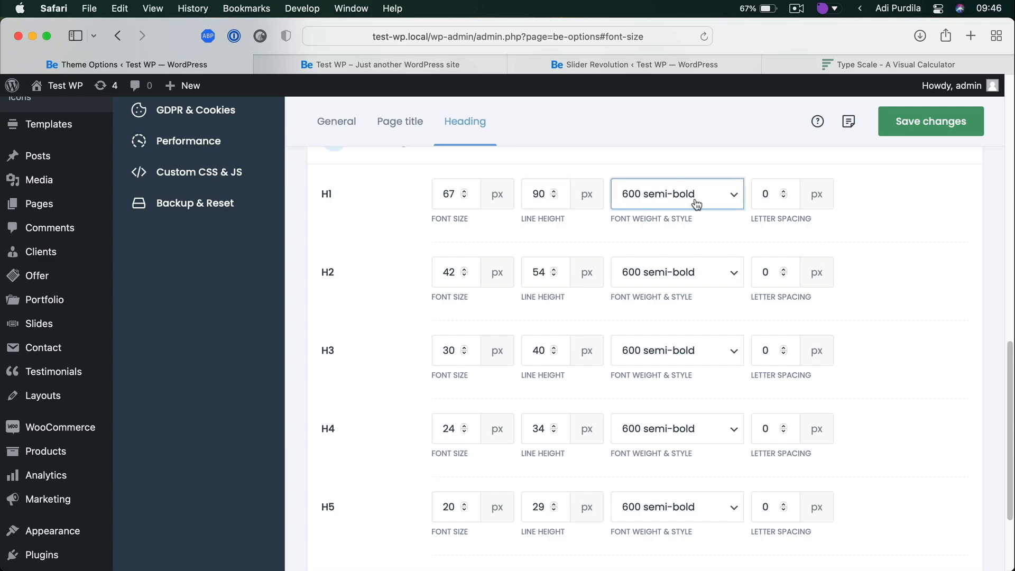
Change the font weight of the H1, H2, H3 and H4 headings to 700 bold
{"action": "left_click", "coordinate": [705, 192]}
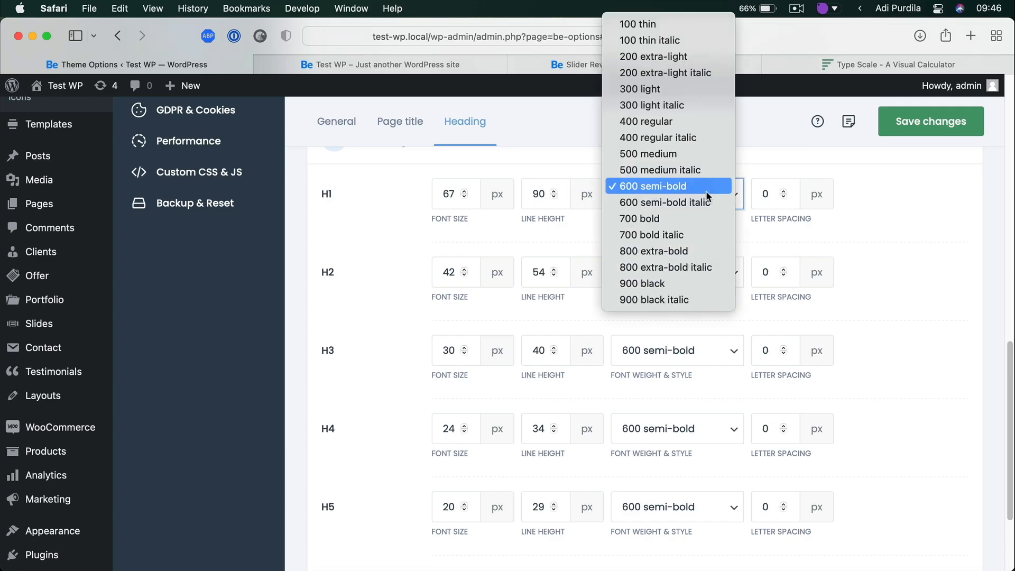
{"action": "left_click", "coordinate": [705, 218]}
{"action": "scroll", "coordinate": [707, 227], "scroll_direction": "down", "scroll_amount": 2}
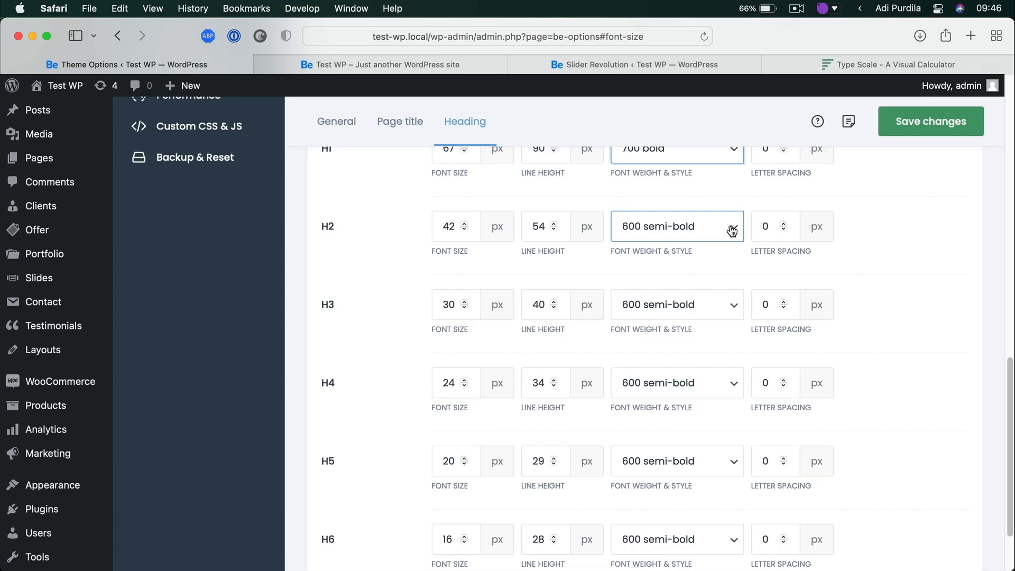
{"action": "left_click", "coordinate": [708, 234]}
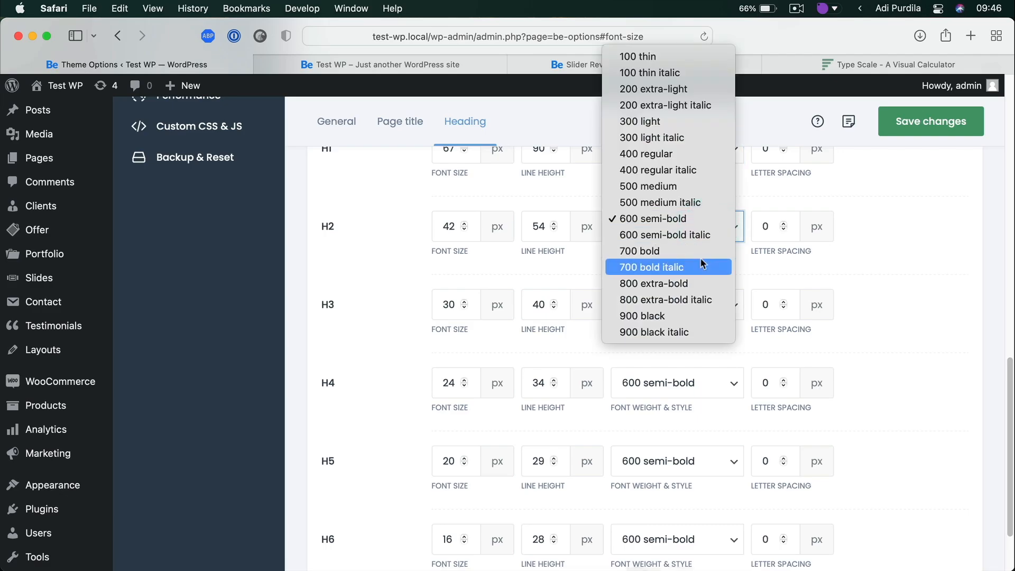
{"action": "left_click", "coordinate": [702, 252]}
{"action": "left_click", "coordinate": [686, 315]}
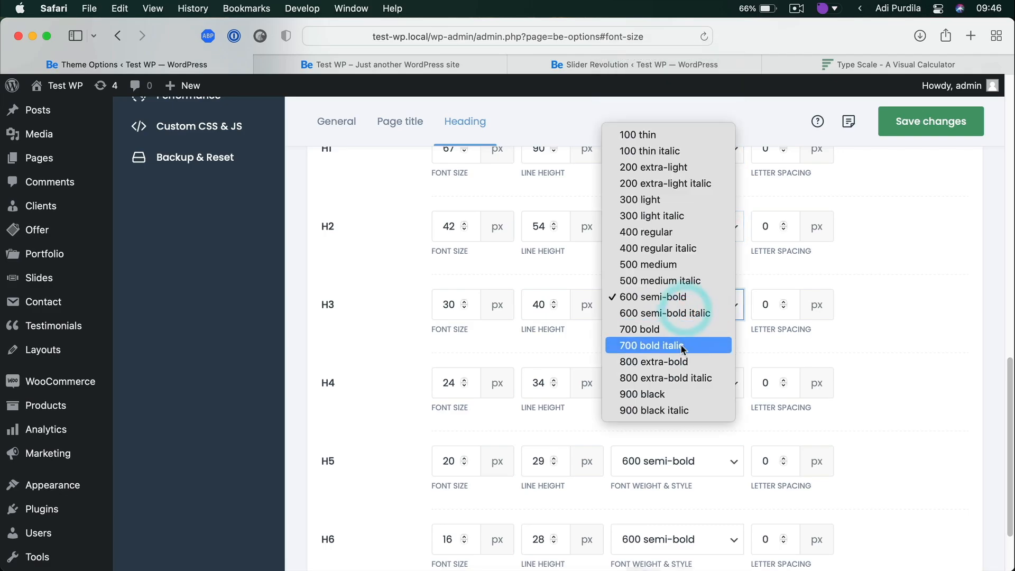
{"action": "left_click", "coordinate": [681, 328]}
{"action": "left_click", "coordinate": [673, 395]}
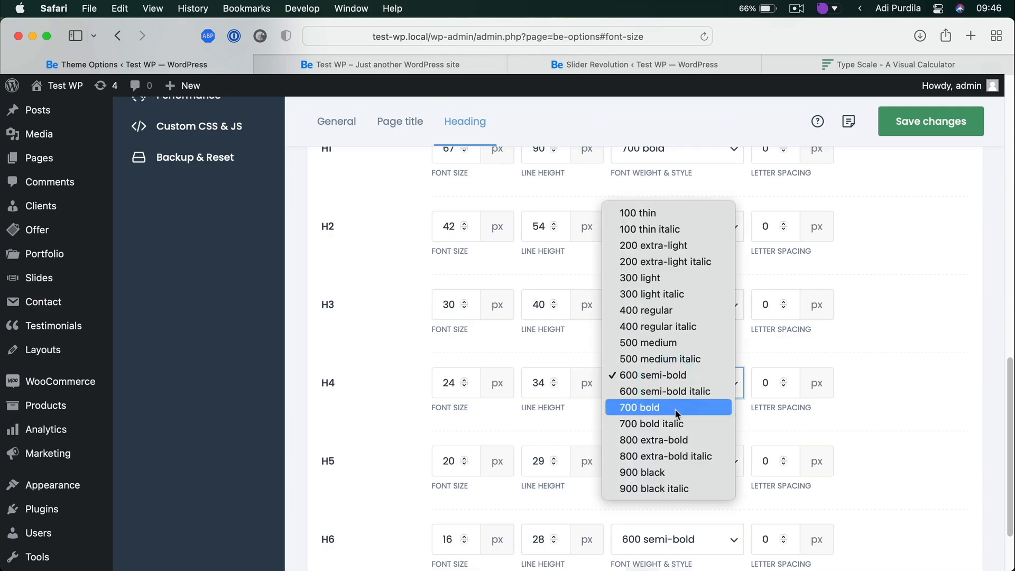
{"action": "left_click", "coordinate": [675, 408]}
Keep the H5 heading at 600 semi-bold, set H6 to 400 regular and save the theme options
{"action": "scroll", "coordinate": [715, 399], "scroll_direction": "down", "scroll_amount": 3}
{"action": "left_click", "coordinate": [688, 376]}
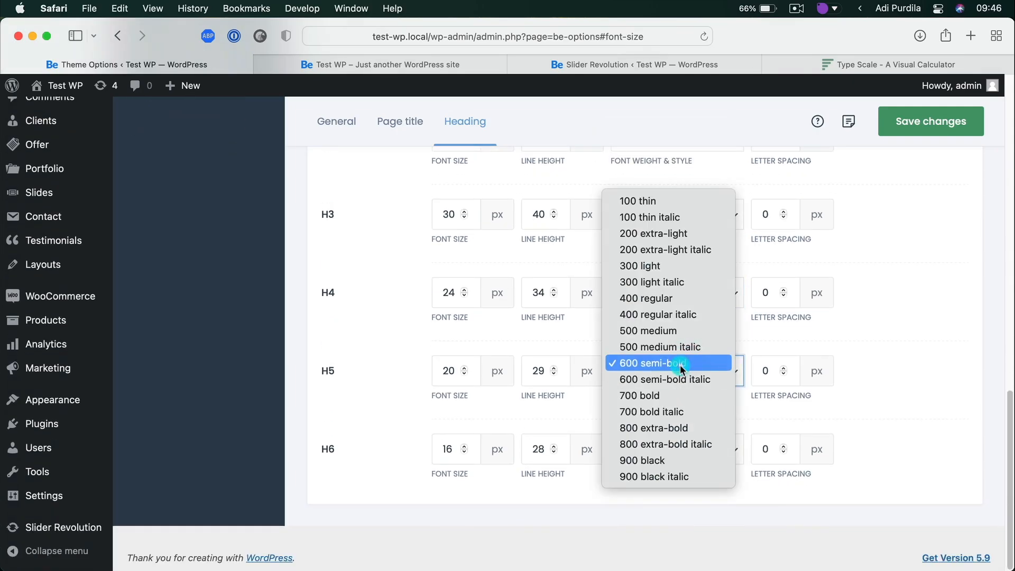
{"action": "left_click", "coordinate": [680, 364]}
{"action": "left_click", "coordinate": [692, 454]}
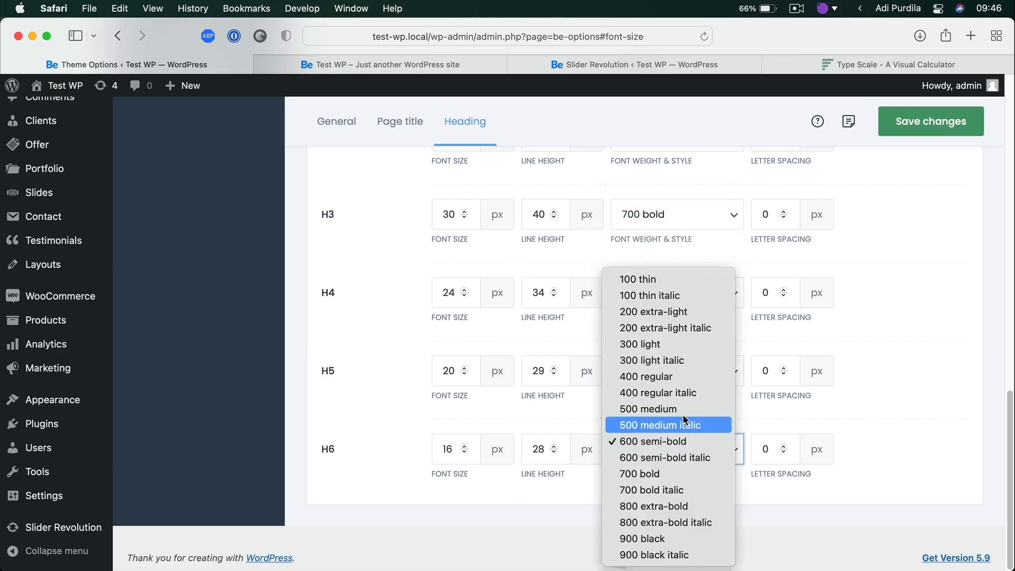
{"action": "left_click", "coordinate": [676, 376]}
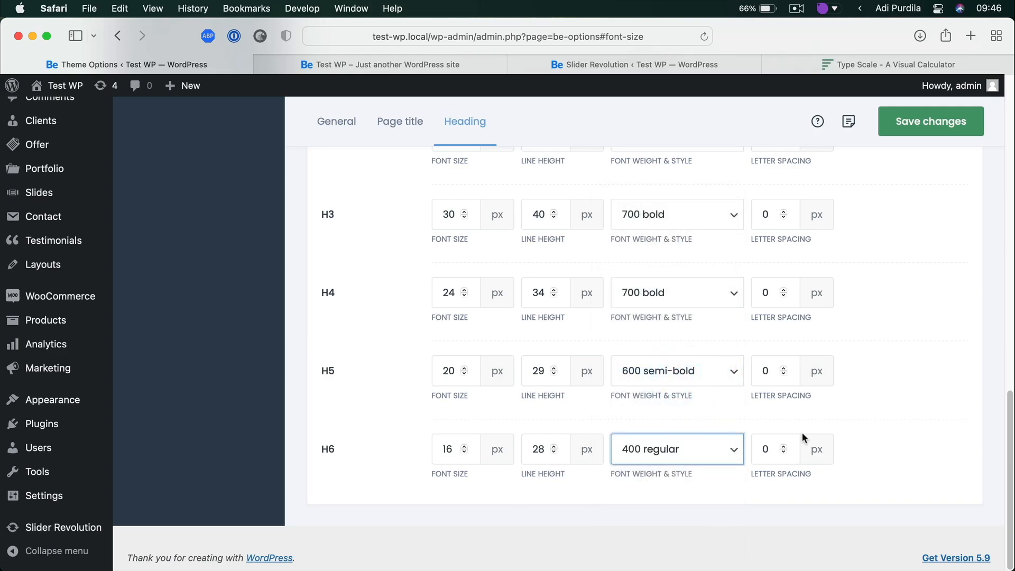
{"action": "left_click", "coordinate": [903, 131]}
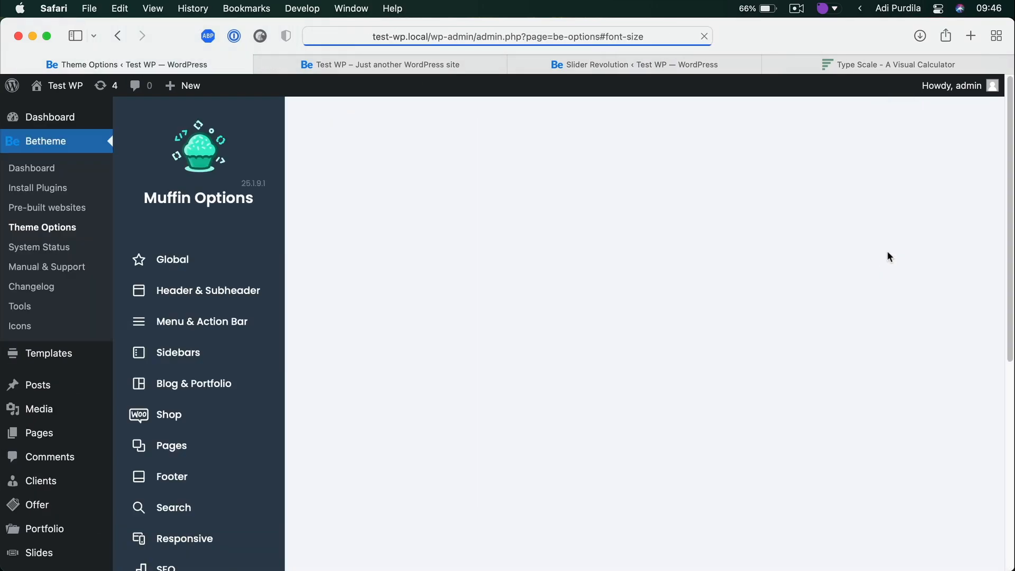
Reload the homepage and examine the headings and body text from the hero through Key benefits to the sections below
{"action": "key", "text": "ctrl+Tab"}
{"action": "key", "text": "super+r"}
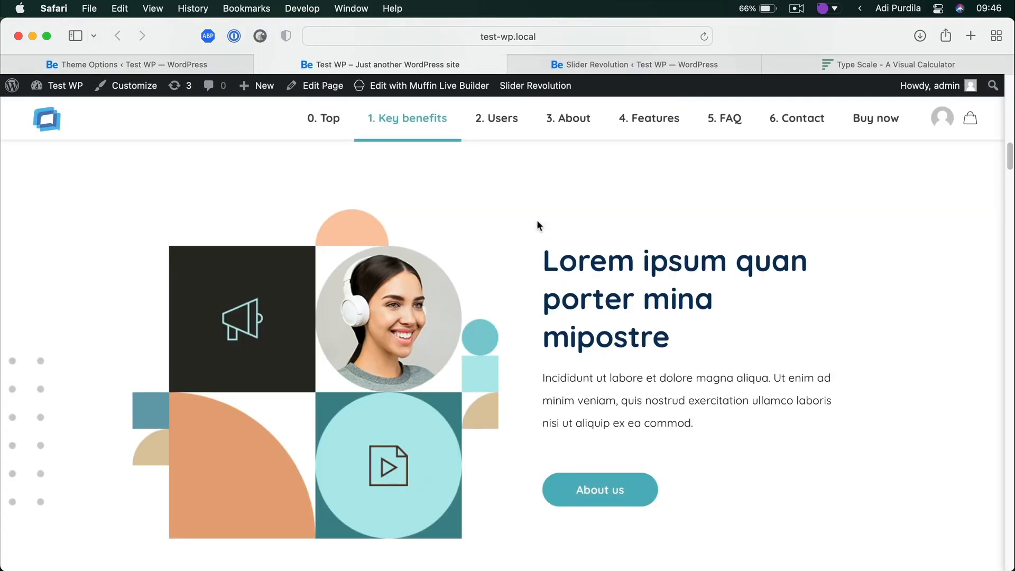
{"action": "scroll", "coordinate": [537, 220], "scroll_direction": "up", "scroll_amount": 15}
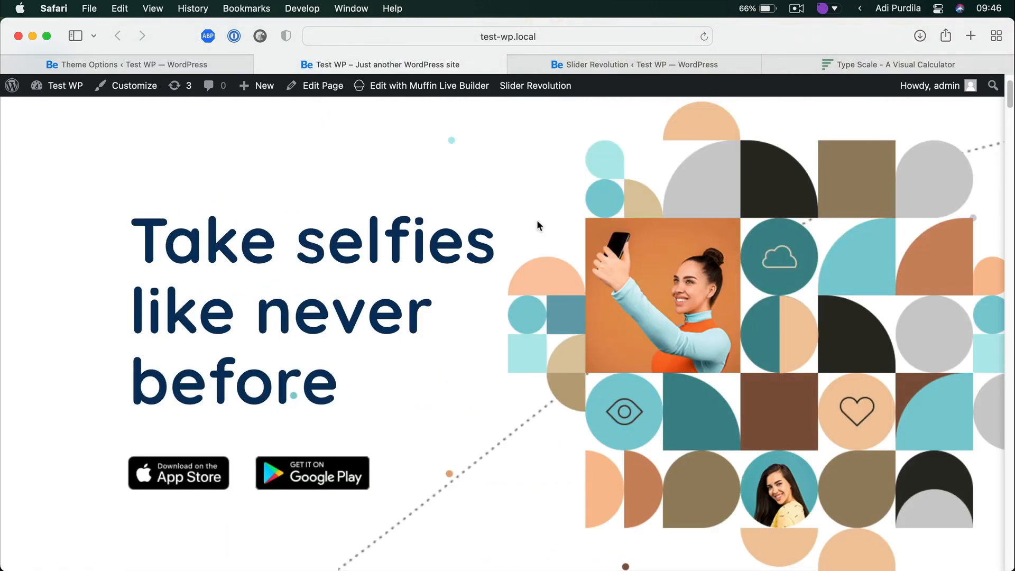
{"action": "scroll", "coordinate": [537, 220], "scroll_direction": "down", "scroll_amount": 10}
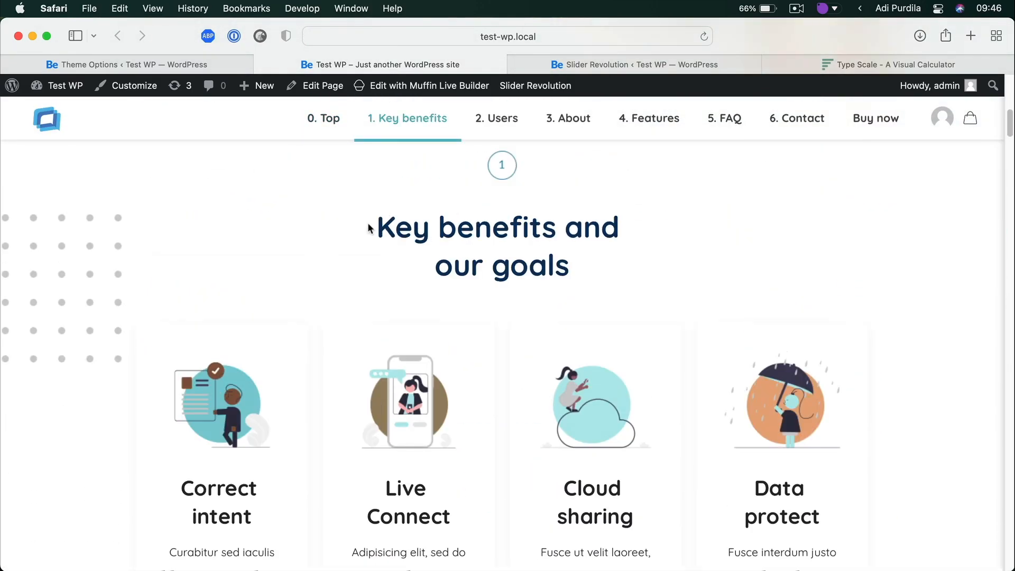
{"action": "left_click_drag", "start_coordinate": [369, 227], "coordinate": [610, 246]}
{"action": "left_click", "coordinate": [619, 274]}
{"action": "scroll", "coordinate": [608, 317], "scroll_direction": "down", "scroll_amount": 4}
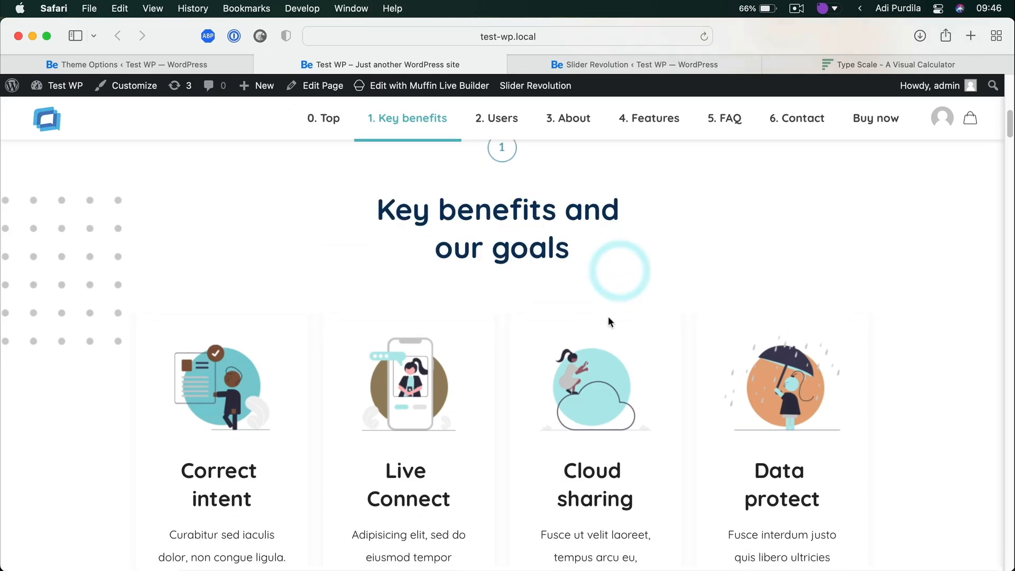
{"action": "left_click_drag", "start_coordinate": [563, 309], "coordinate": [668, 346]}
{"action": "scroll", "coordinate": [661, 335], "scroll_direction": "down", "scroll_amount": 12}
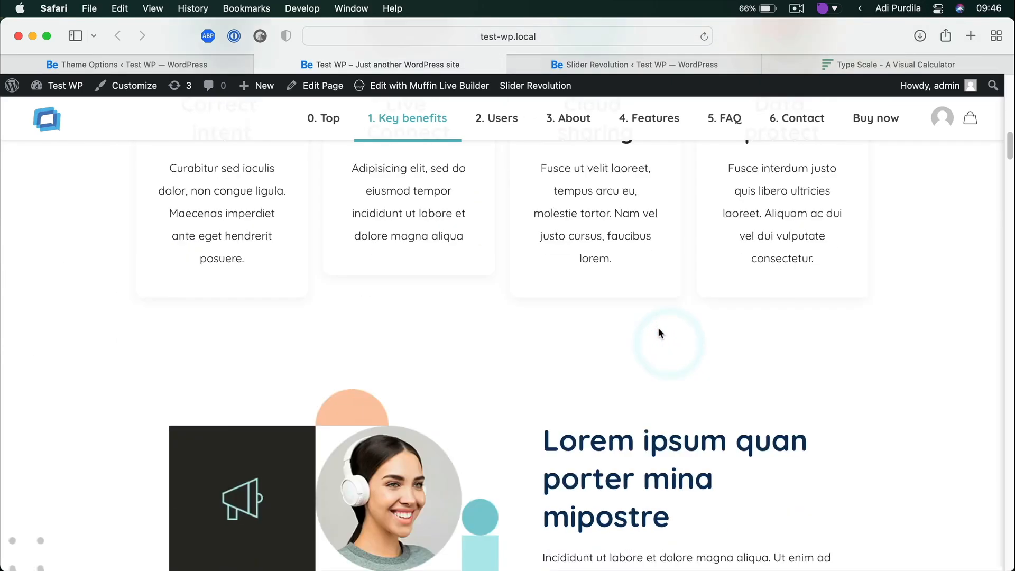
{"action": "scroll", "coordinate": [657, 332], "scroll_direction": "up", "scroll_amount": 5}
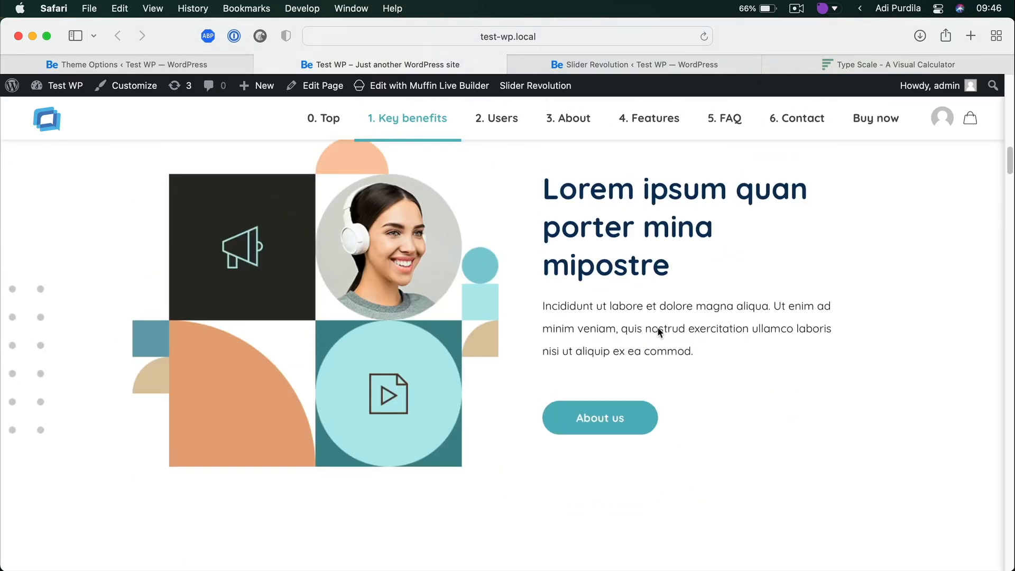
{"action": "left_click_drag", "start_coordinate": [569, 297], "coordinate": [703, 338]}
{"action": "left_click", "coordinate": [703, 338]}
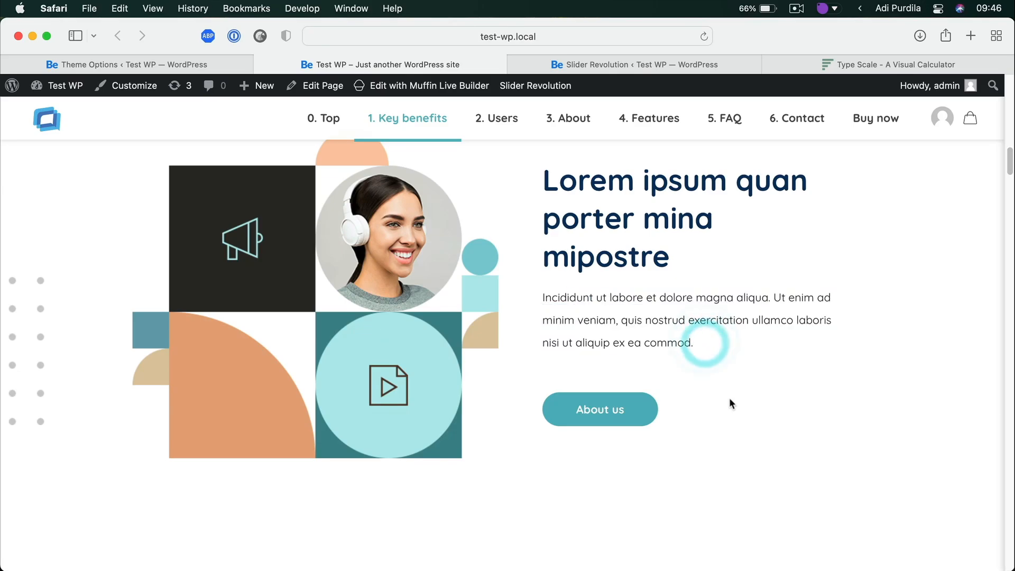
{"action": "scroll", "coordinate": [698, 359], "scroll_direction": "down", "scroll_amount": 10}
{"action": "scroll", "coordinate": [698, 362], "scroll_direction": "down", "scroll_amount": 2}
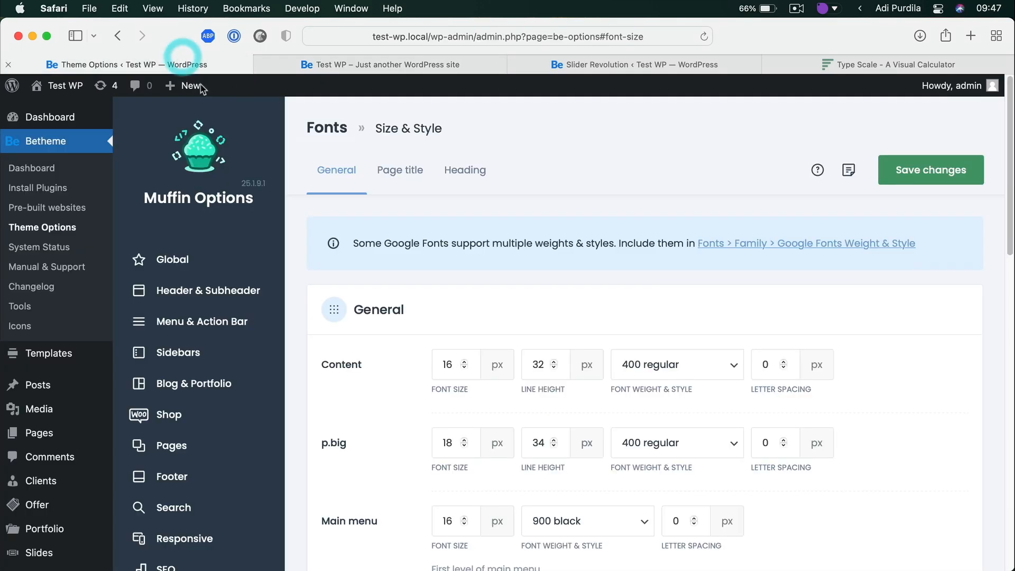
Return to the theme options, review the font size and style settings, and examine the custom font upload fields
{"action": "left_click", "coordinate": [182, 58]}
{"action": "scroll", "coordinate": [427, 262], "scroll_direction": "down", "scroll_amount": 10}
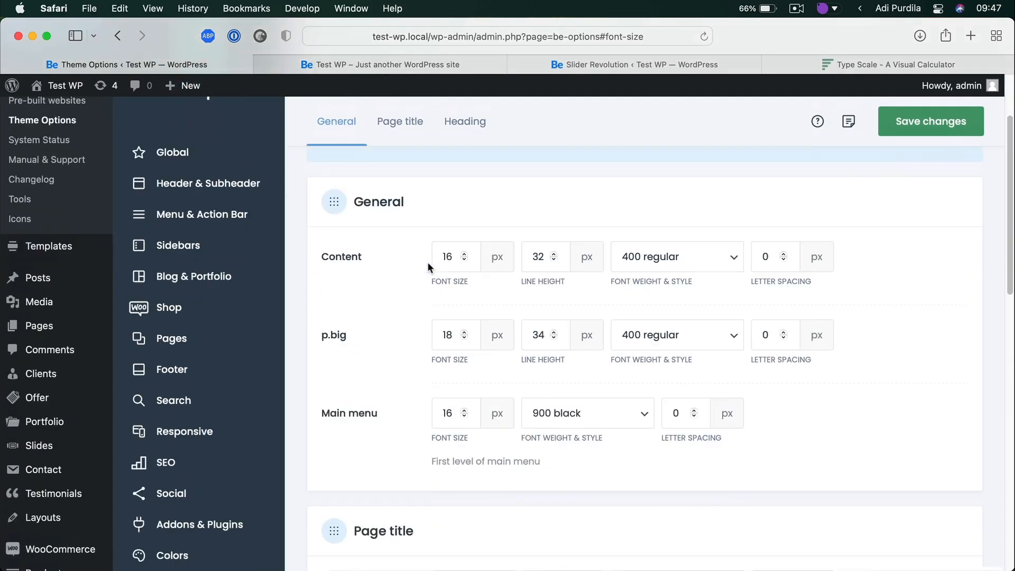
{"action": "scroll", "coordinate": [428, 265], "scroll_direction": "up", "scroll_amount": 8}
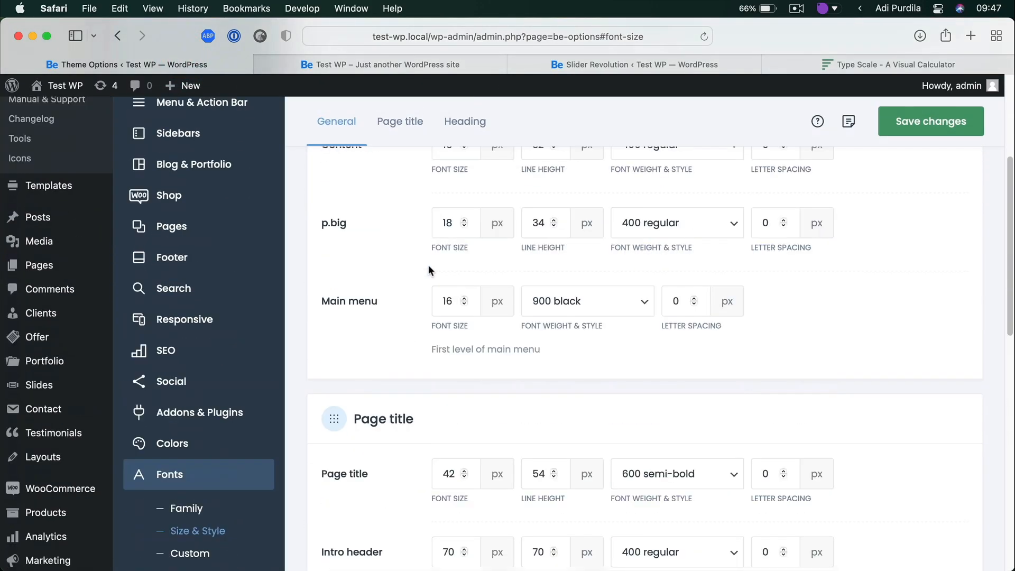
{"action": "scroll", "coordinate": [428, 264], "scroll_direction": "down", "scroll_amount": 3}
{"action": "scroll", "coordinate": [428, 265], "scroll_direction": "down", "scroll_amount": 5}
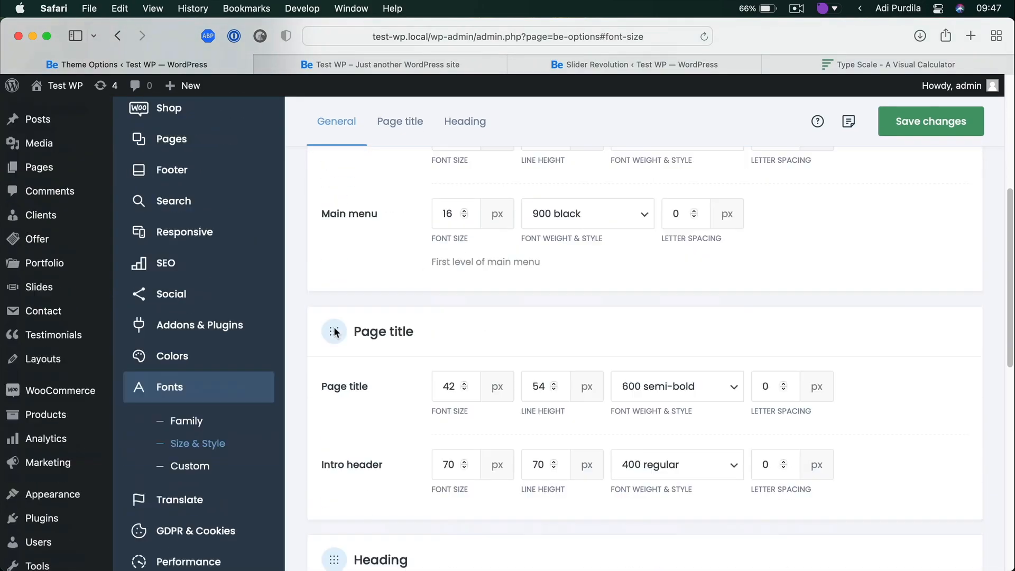
{"action": "left_click", "coordinate": [180, 388]}
{"action": "scroll", "coordinate": [471, 438], "scroll_direction": "down", "scroll_amount": 2}
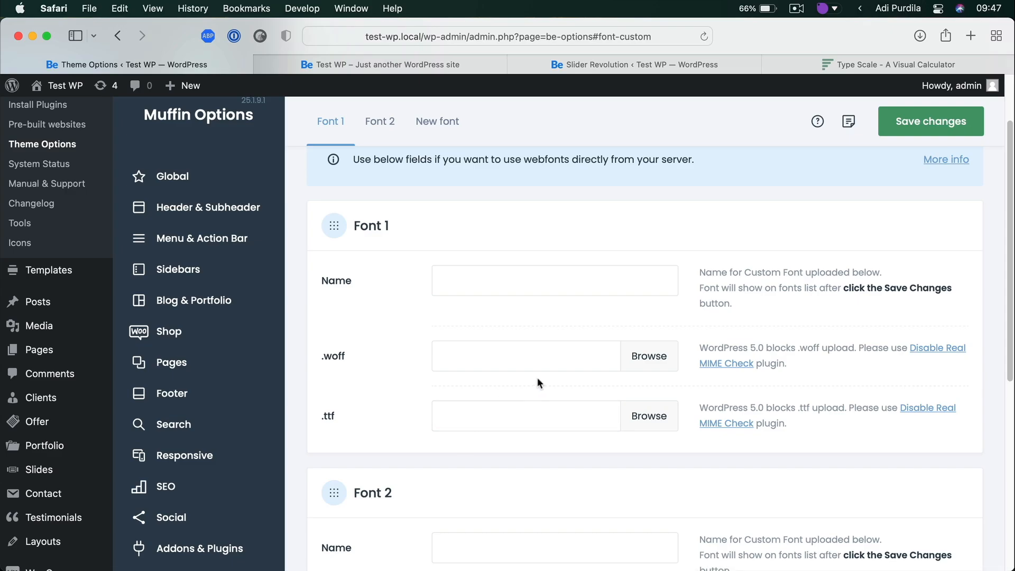
{"action": "scroll", "coordinate": [538, 343], "scroll_direction": "down", "scroll_amount": 2}
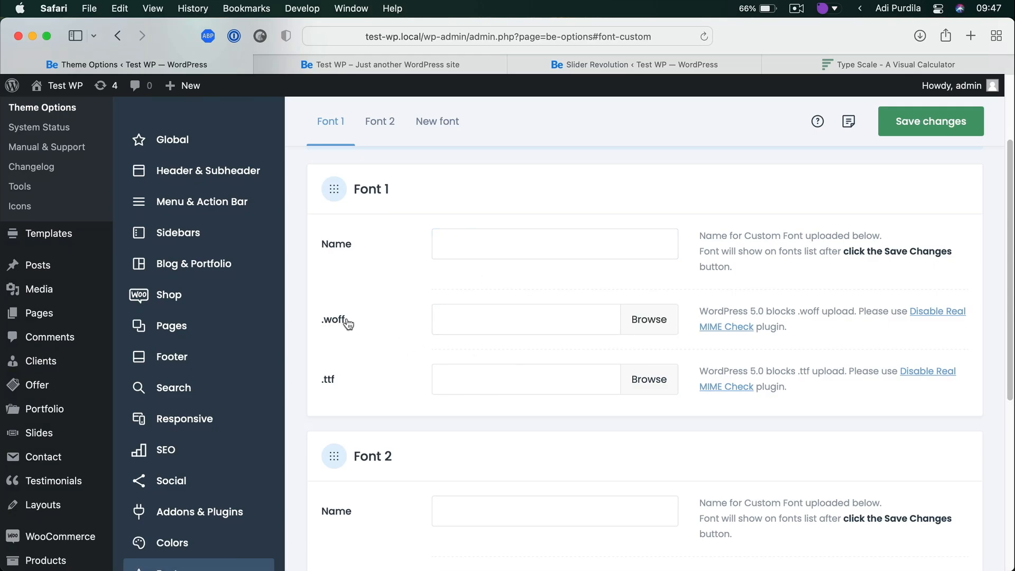
{"action": "scroll", "coordinate": [363, 382], "scroll_direction": "down", "scroll_amount": 2}
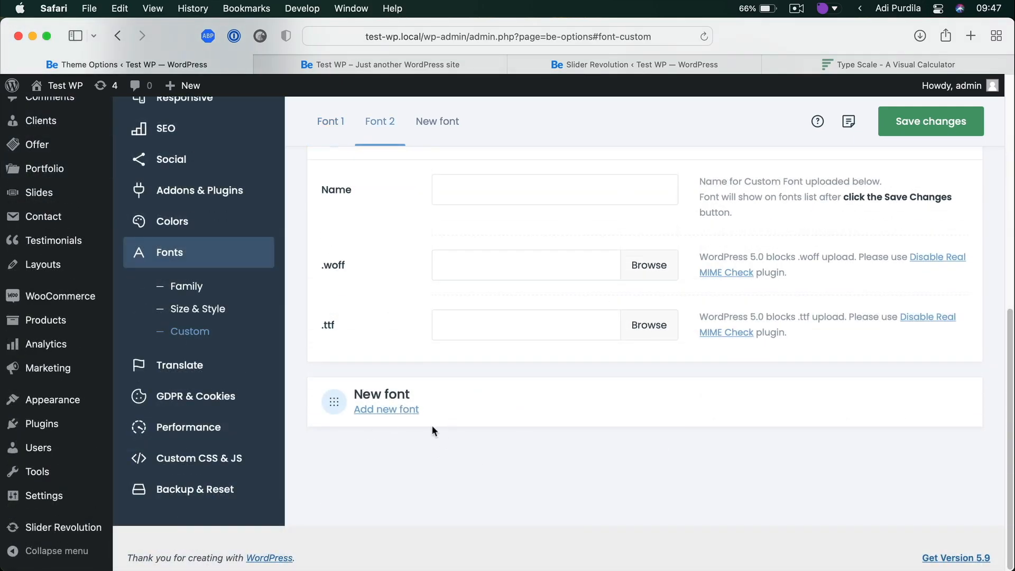
{"action": "scroll", "coordinate": [431, 430], "scroll_direction": "up", "scroll_amount": 10}
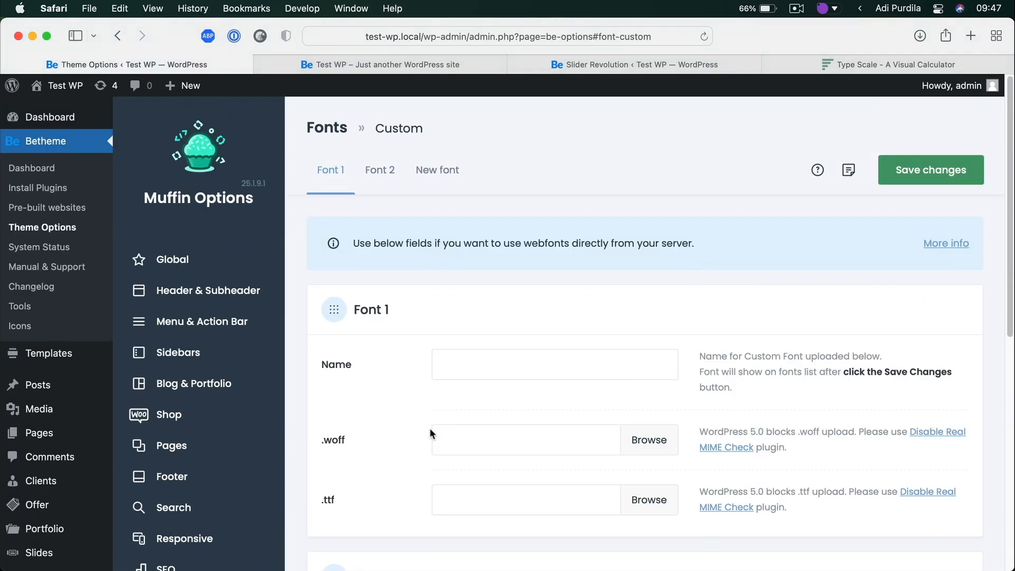
Look over the homepage's typography around the Users and Key benefits sections and back up to the hero
{"action": "left_click", "coordinate": [416, 64]}
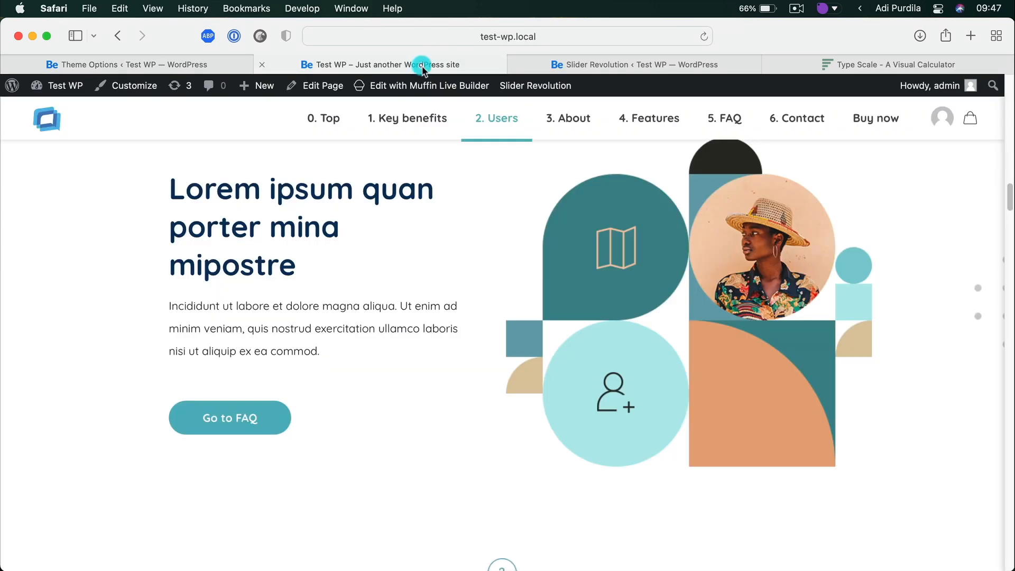
{"action": "scroll", "coordinate": [503, 262], "scroll_direction": "down", "scroll_amount": 10}
{"action": "scroll", "coordinate": [473, 299], "scroll_direction": "up", "scroll_amount": 10}
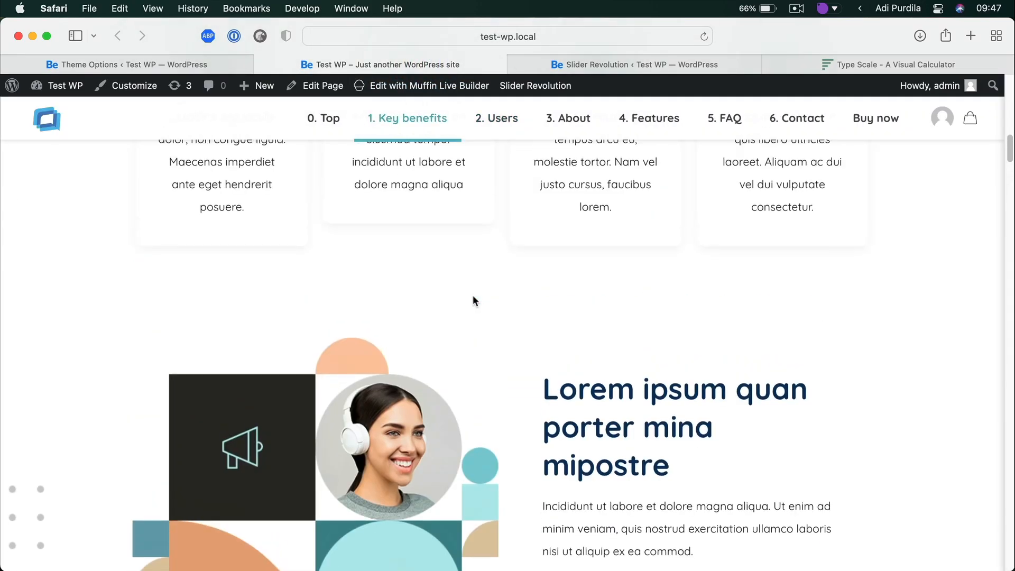
{"action": "scroll", "coordinate": [474, 341], "scroll_direction": "up", "scroll_amount": 10}
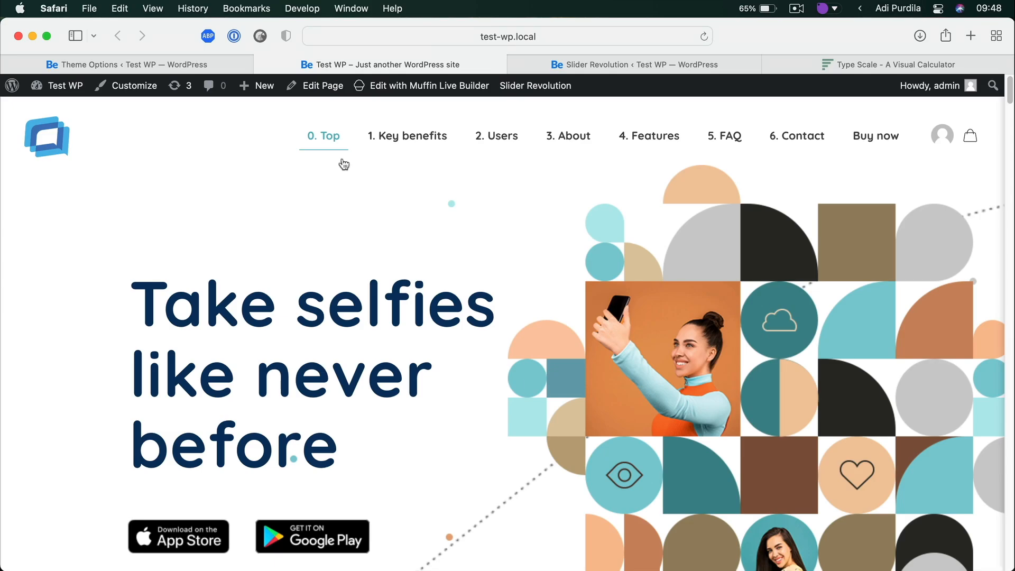
Go back to the theme options and open the general color settings
{"action": "left_click", "coordinate": [197, 62]}
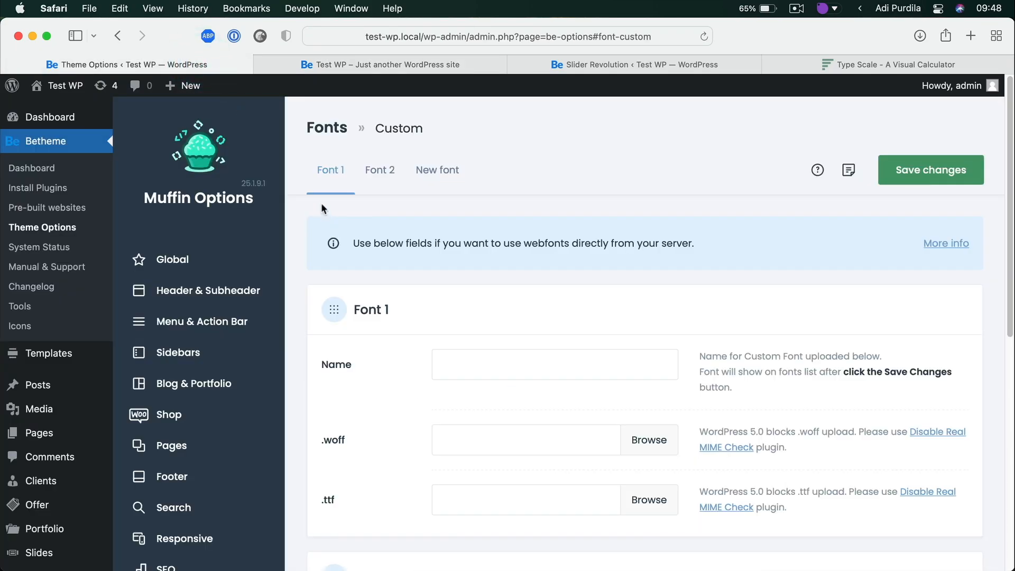
{"action": "scroll", "coordinate": [156, 229], "scroll_direction": "down", "scroll_amount": 5}
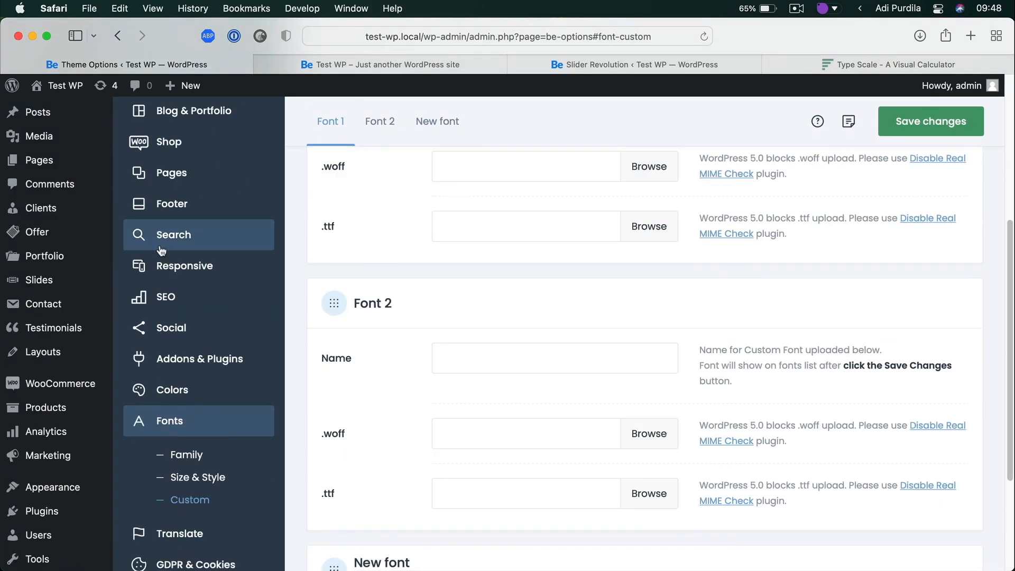
{"action": "scroll", "coordinate": [163, 233], "scroll_direction": "down", "scroll_amount": 3}
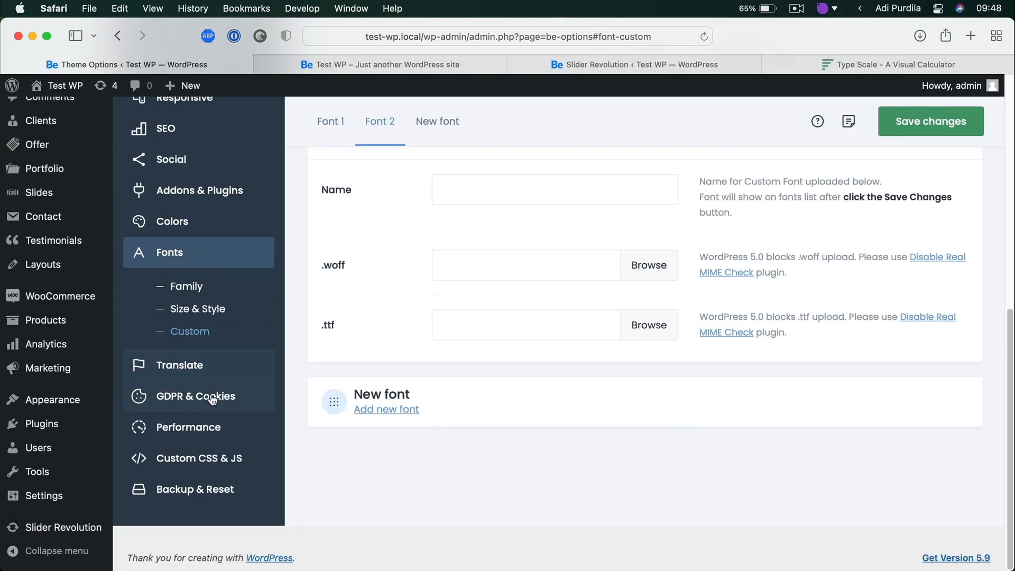
{"action": "left_click", "coordinate": [207, 223]}
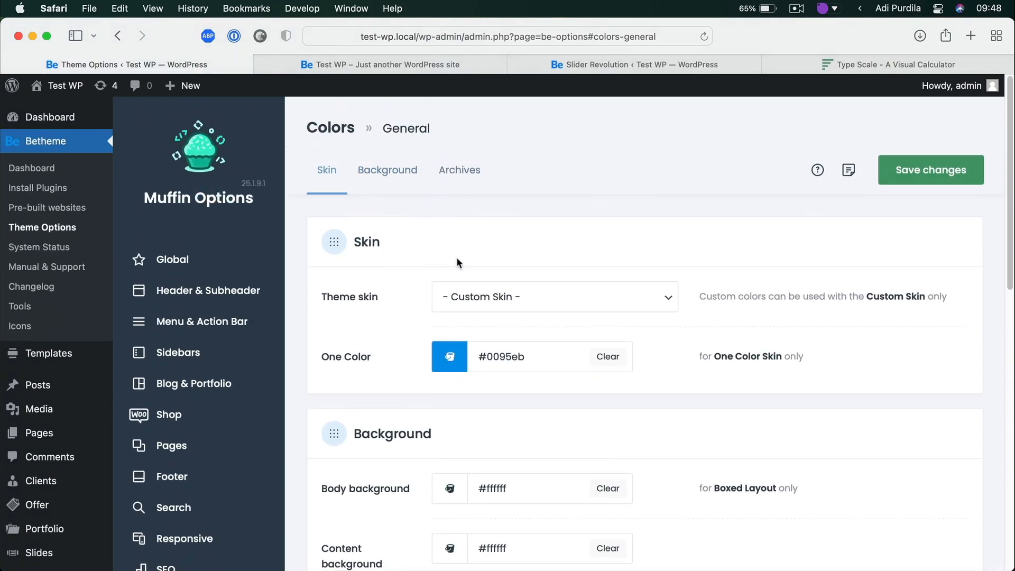
Review the theme skin choices and the One Color option in the general color settings, keeping the Custom Skin
{"action": "scroll", "coordinate": [456, 259], "scroll_direction": "down", "scroll_amount": 3}
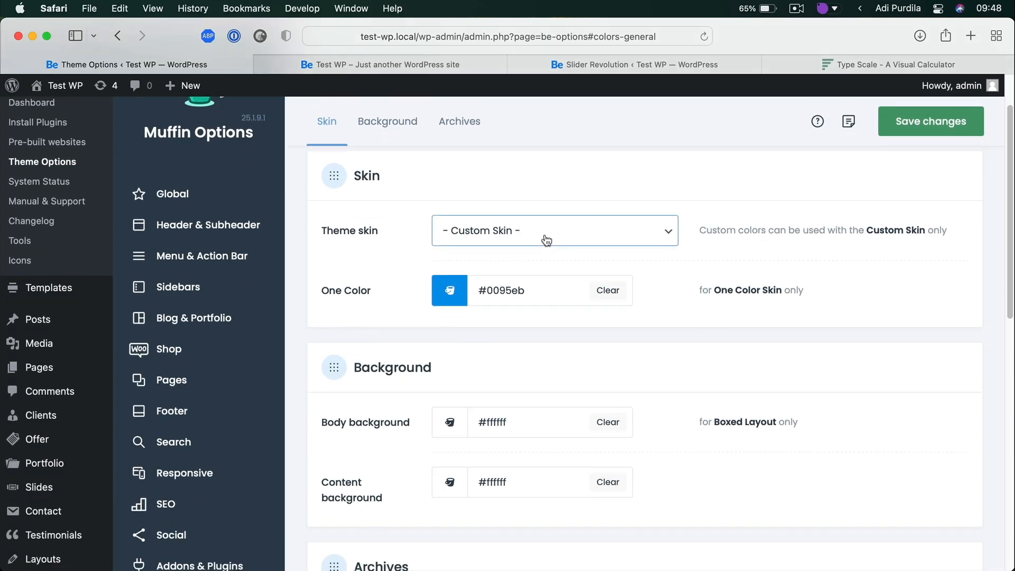
{"action": "left_click", "coordinate": [544, 235]}
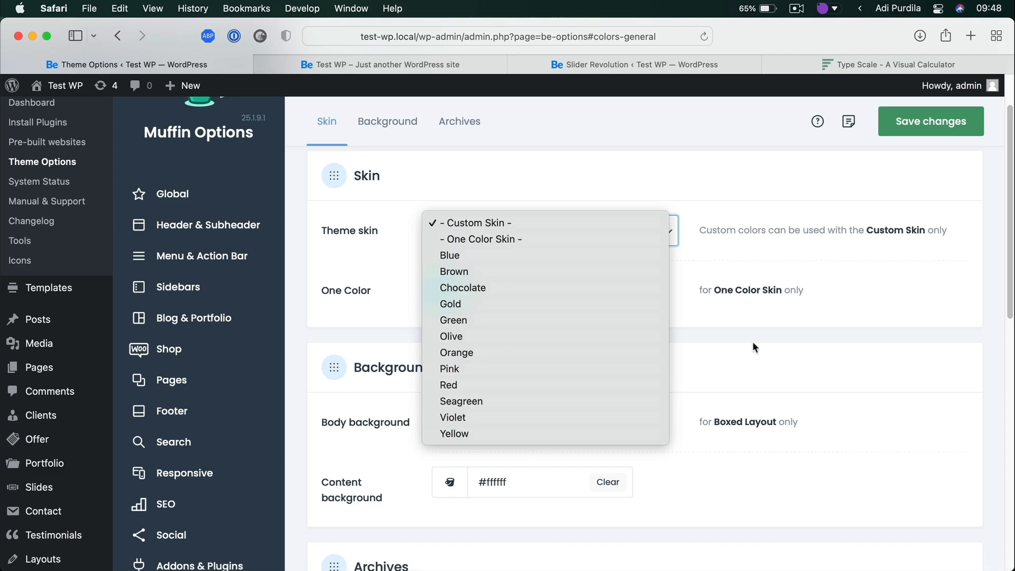
{"action": "left_click", "coordinate": [723, 289]}
{"action": "scroll", "coordinate": [710, 331], "scroll_direction": "down", "scroll_amount": 1}
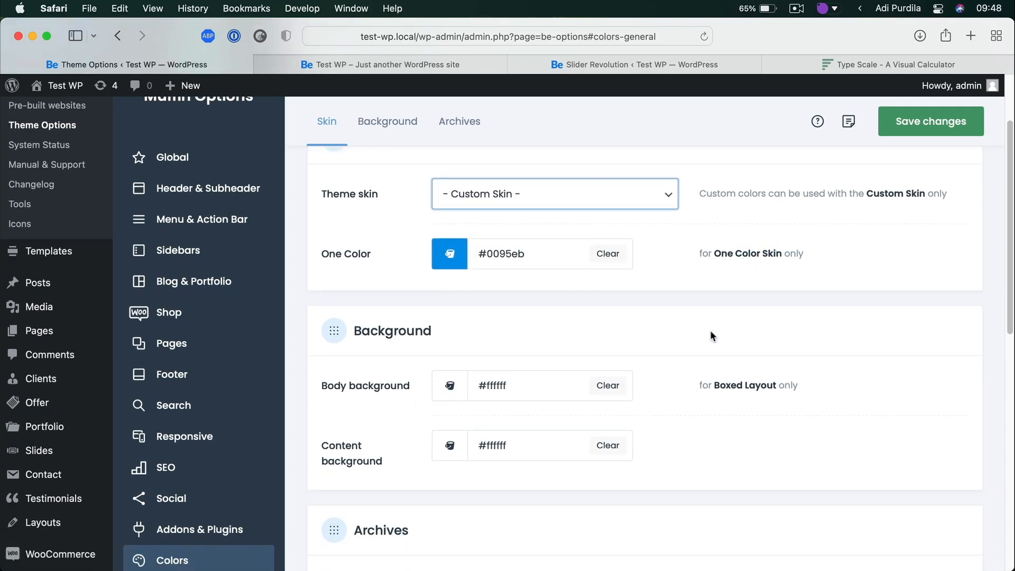
{"action": "scroll", "coordinate": [709, 329], "scroll_direction": "down", "scroll_amount": 3}
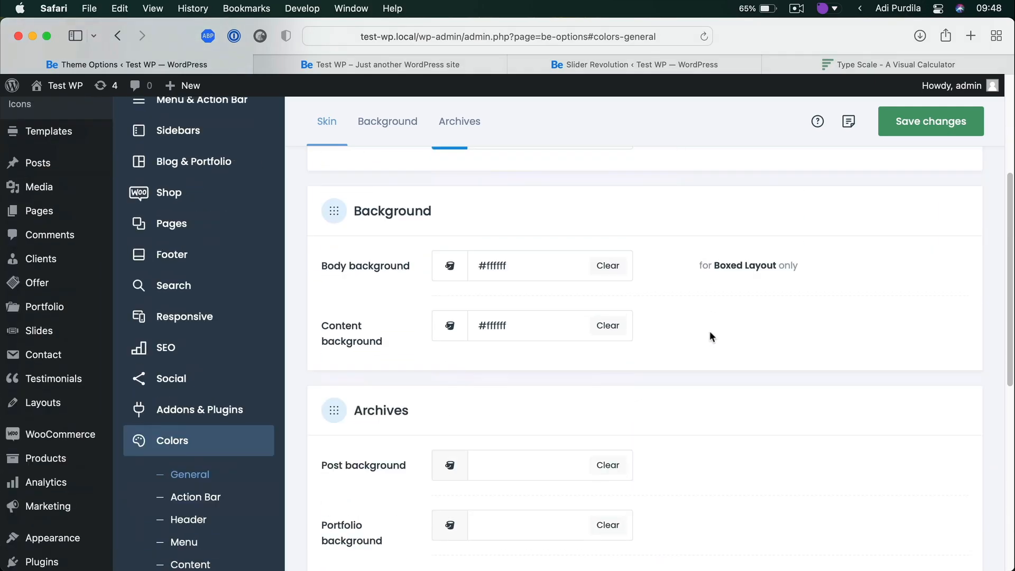
Look over the body and content background colors and the archive background colors for posts, portfolio and products
{"action": "left_click", "coordinate": [552, 275]}
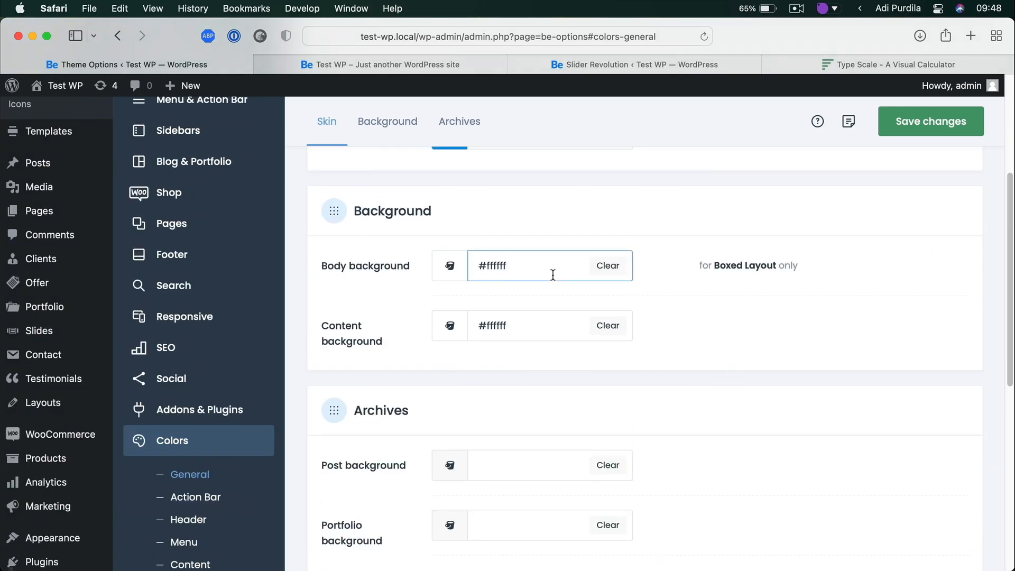
{"action": "scroll", "coordinate": [553, 274], "scroll_direction": "down", "scroll_amount": 2}
{"action": "left_click", "coordinate": [550, 271]}
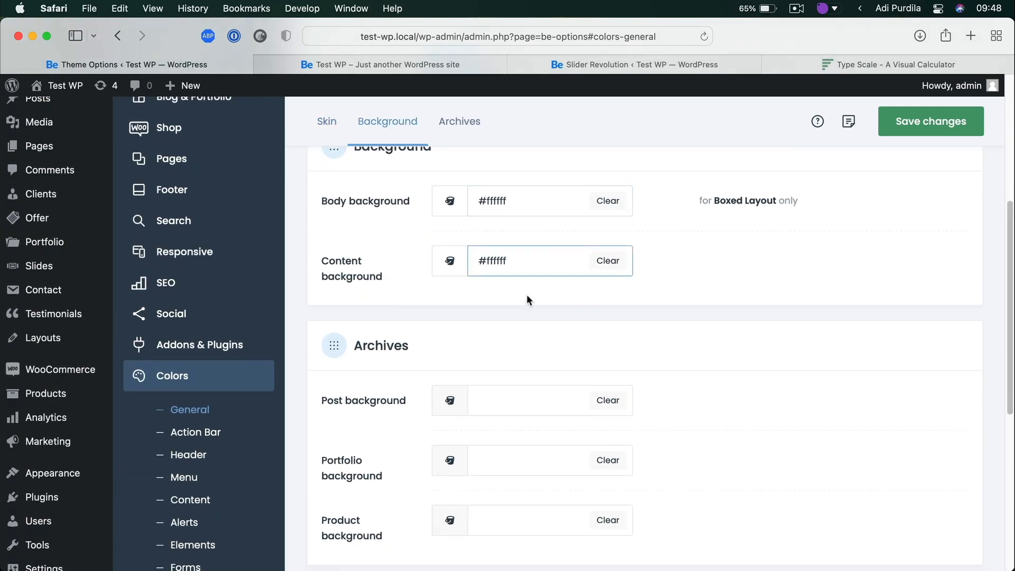
{"action": "scroll", "coordinate": [559, 269], "scroll_direction": "down", "scroll_amount": 4}
{"action": "scroll", "coordinate": [559, 271], "scroll_direction": "up", "scroll_amount": 4}
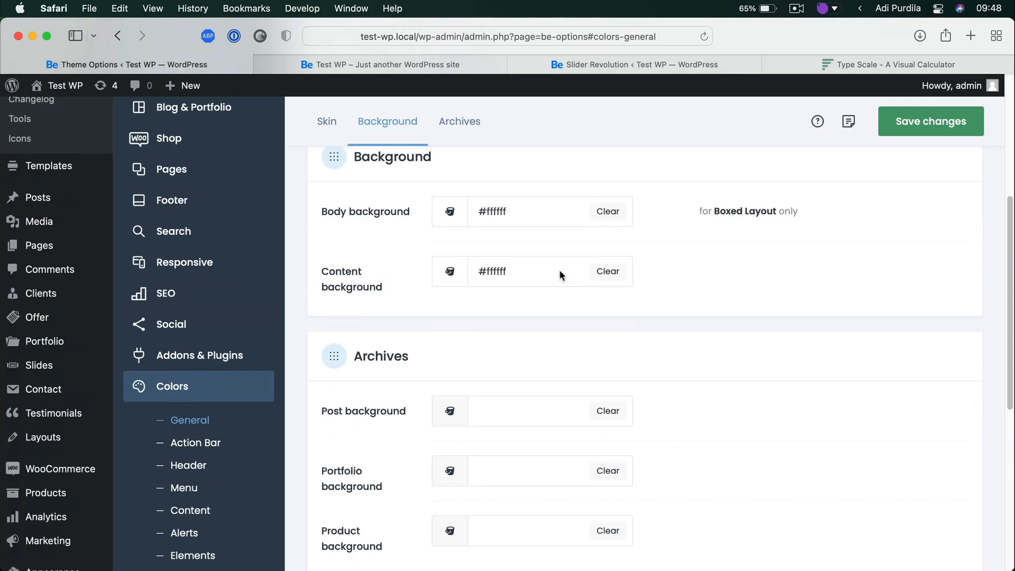
{"action": "left_click", "coordinate": [447, 168]}
{"action": "scroll", "coordinate": [387, 348], "scroll_direction": "down", "scroll_amount": 5}
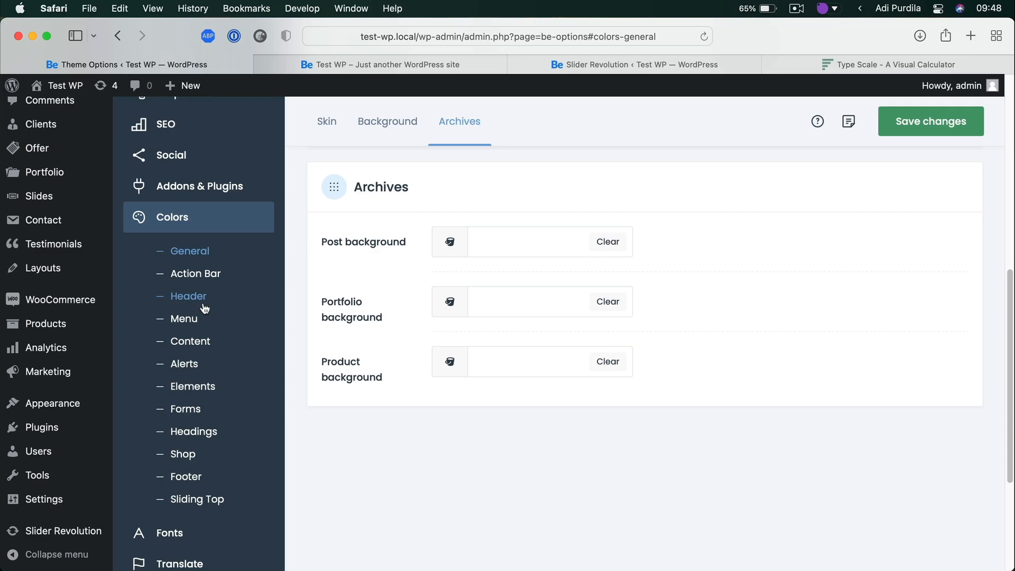
Open the menu color settings, then sample the light blue #4eb7e8 from the logo on the homepage
{"action": "left_click", "coordinate": [195, 319]}
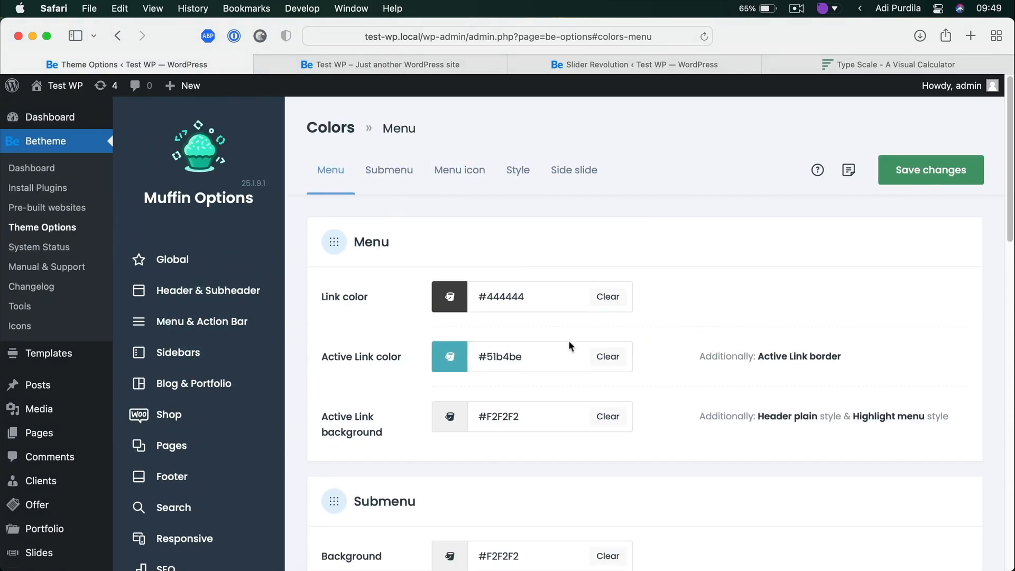
{"action": "left_click", "coordinate": [446, 65]}
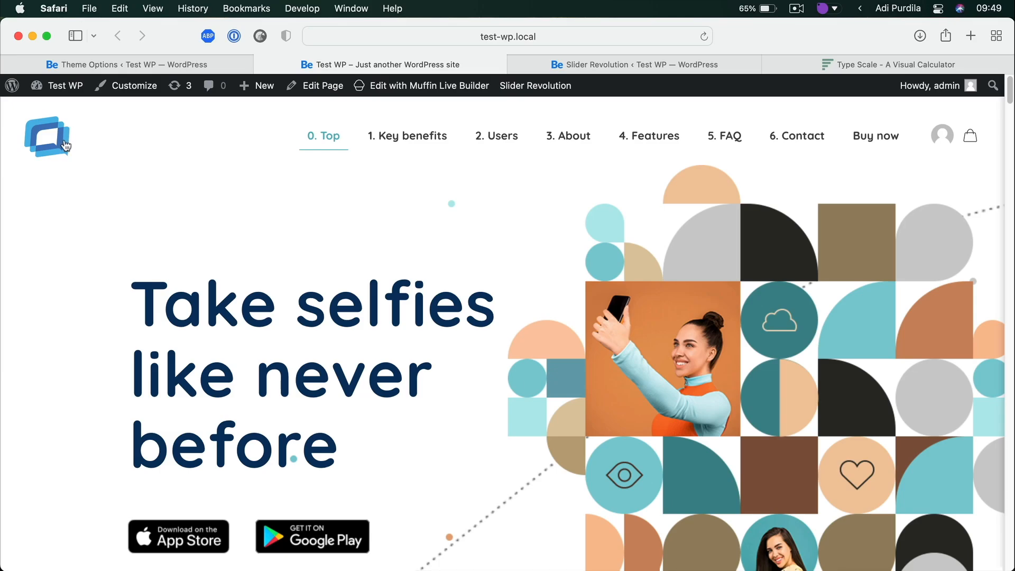
{"action": "key", "text": "alt+super+c"}
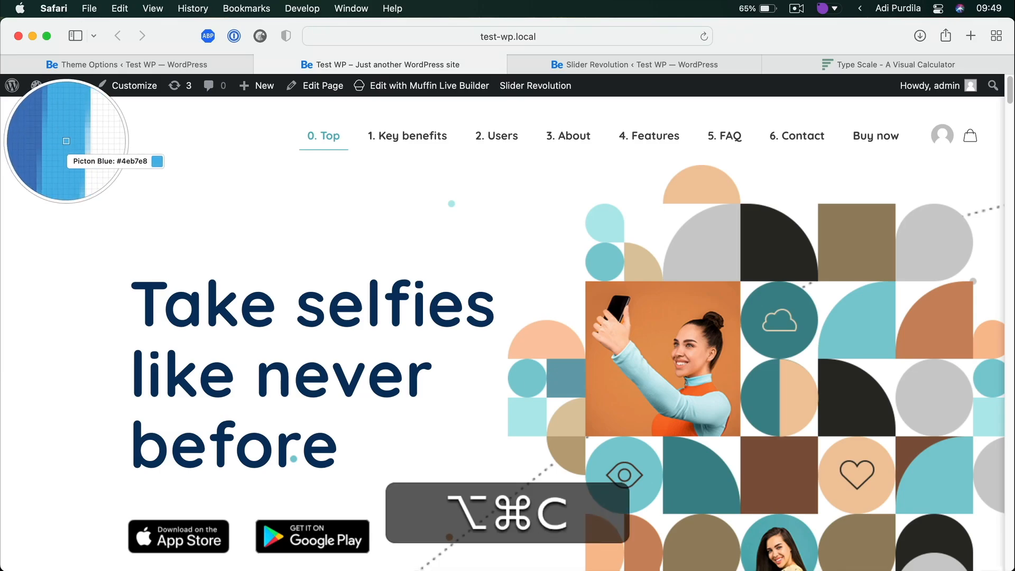
{"action": "left_click", "coordinate": [67, 146]}
{"action": "left_click", "coordinate": [296, 196]}
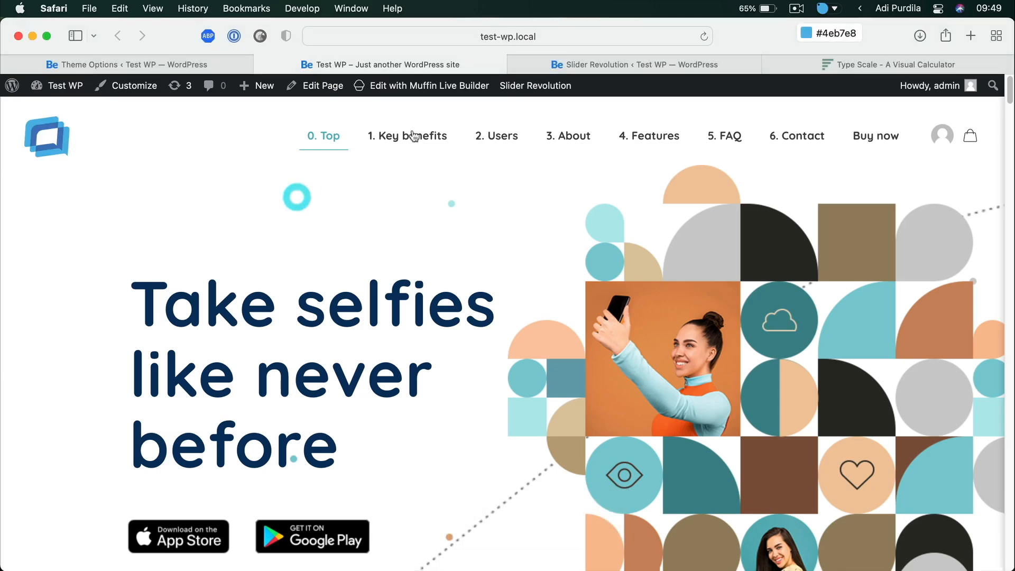
Set the menu's Active Link color to #4eb7e8 in the theme options and save the changes
{"action": "left_click", "coordinate": [174, 66]}
{"action": "left_click", "coordinate": [490, 357]}
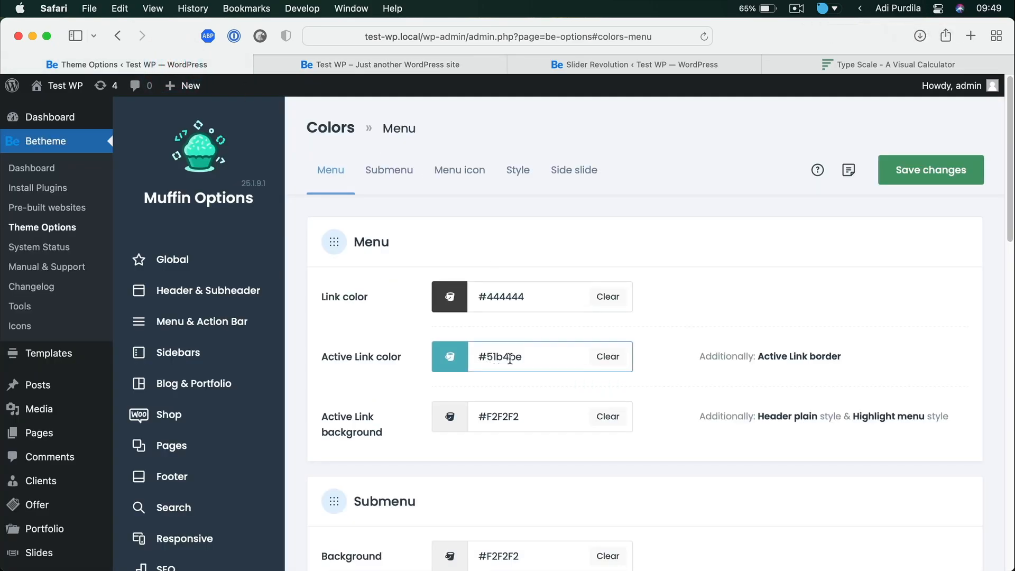
{"action": "left_click_drag", "start_coordinate": [463, 353], "coordinate": [527, 355]}
{"action": "left_click", "coordinate": [528, 355]}
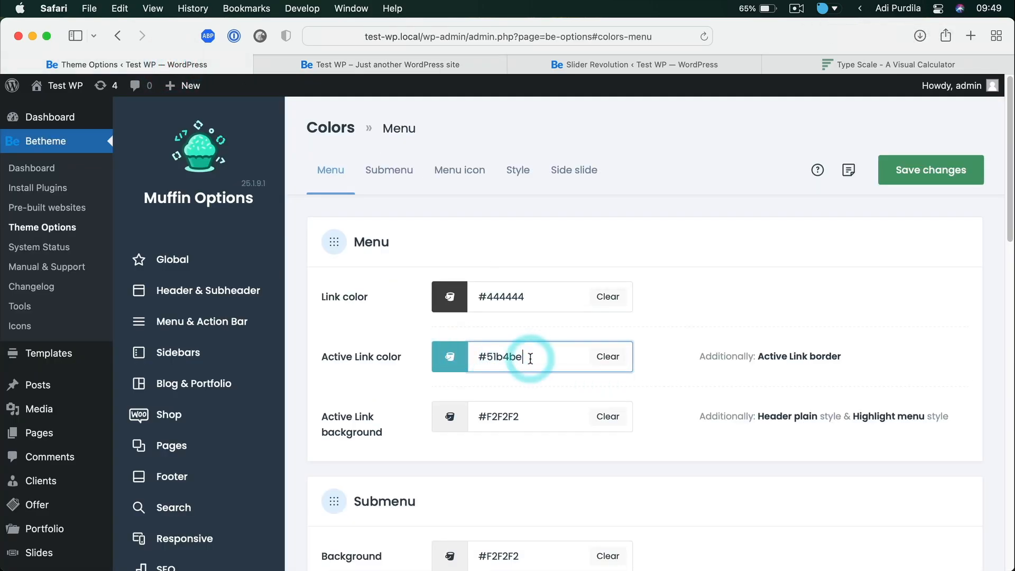
{"action": "key", "text": "super+a"}
{"action": "type", "text": "#4eb7e8"}
{"action": "key", "text": "Tab"}
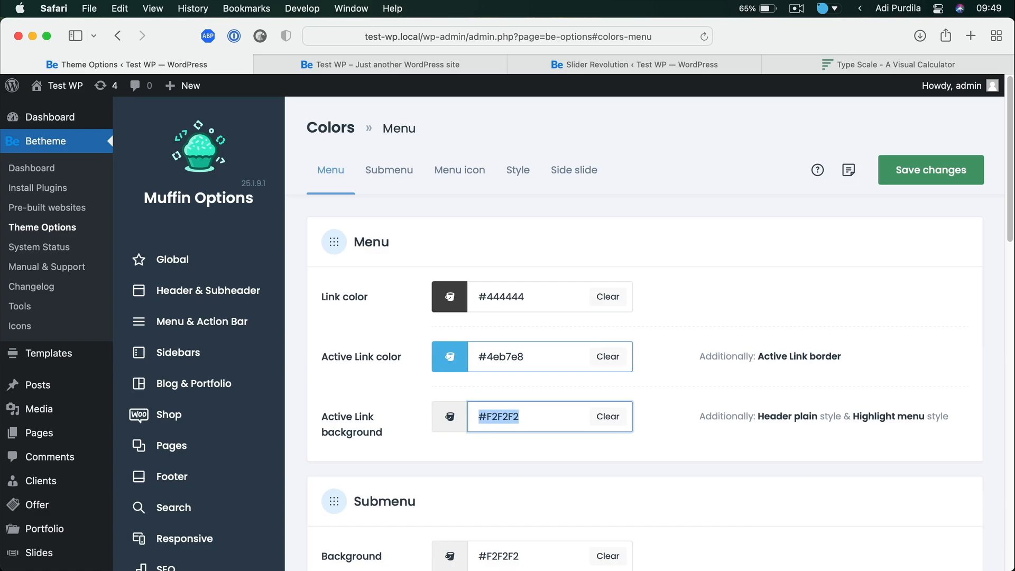
{"action": "left_click", "coordinate": [438, 361]}
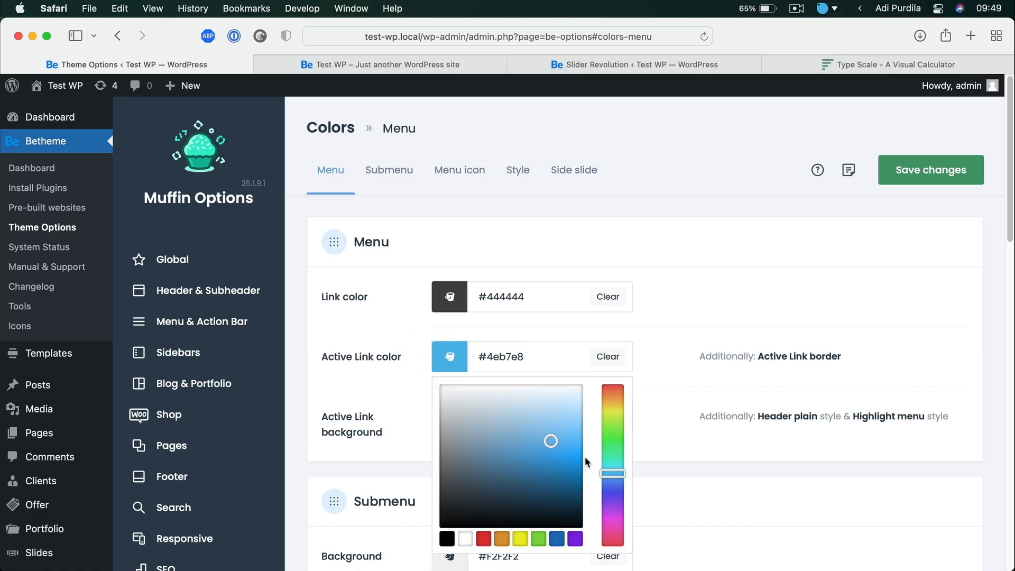
{"action": "left_click", "coordinate": [708, 309]}
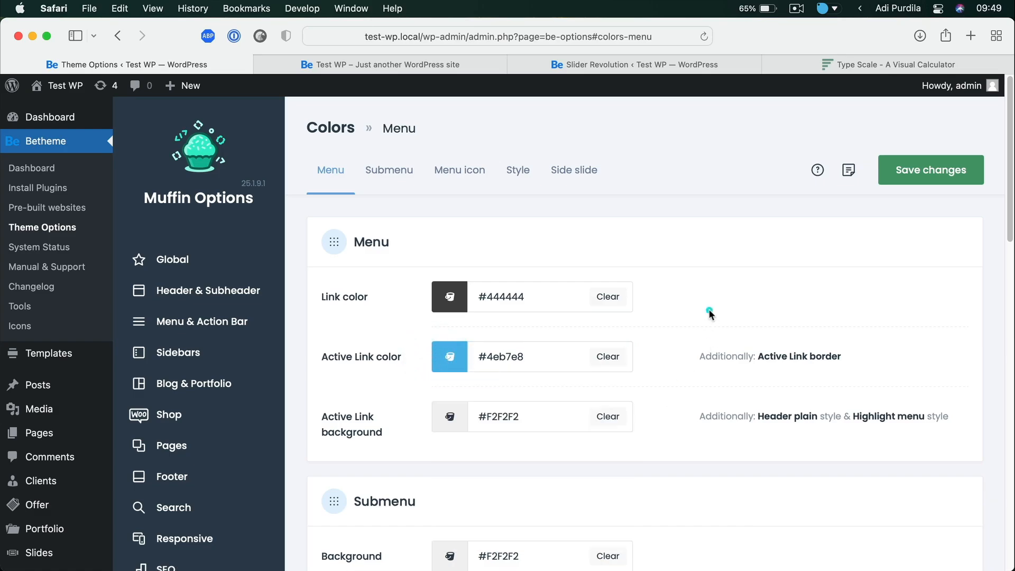
{"action": "scroll", "coordinate": [699, 323], "scroll_direction": "down", "scroll_amount": 1}
{"action": "scroll", "coordinate": [699, 323], "scroll_direction": "down", "scroll_amount": 4}
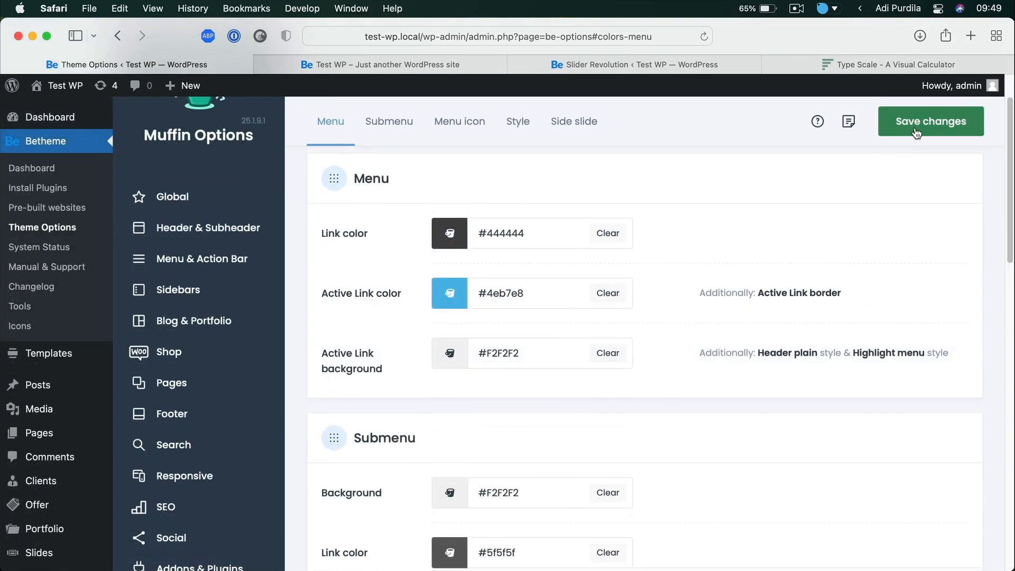
{"action": "left_click", "coordinate": [916, 133]}
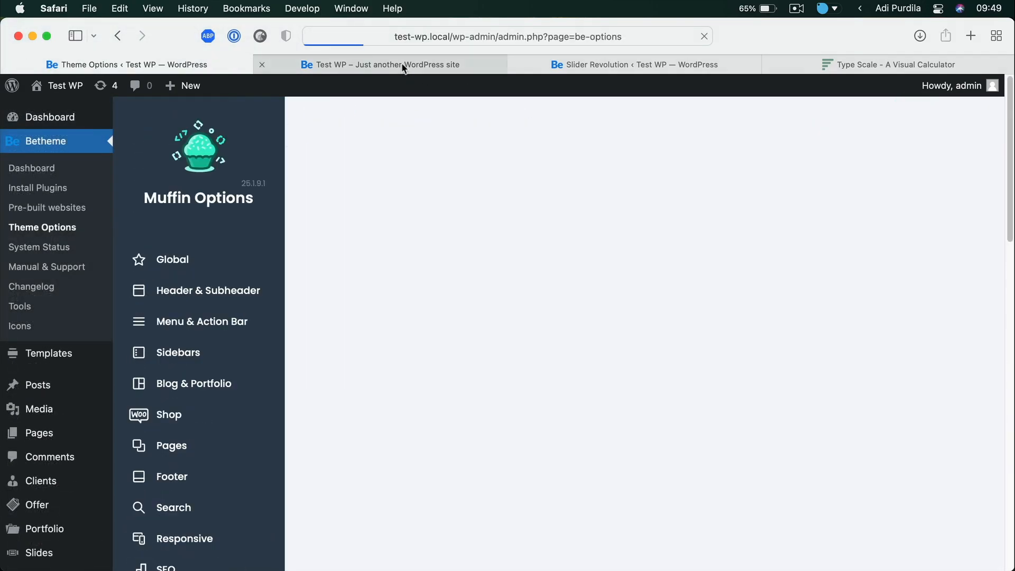
Reload the homepage and check the active link color in the menu across the Key benefits, Users and About sections
{"action": "left_click", "coordinate": [402, 64]}
{"action": "key", "text": "super+r"}
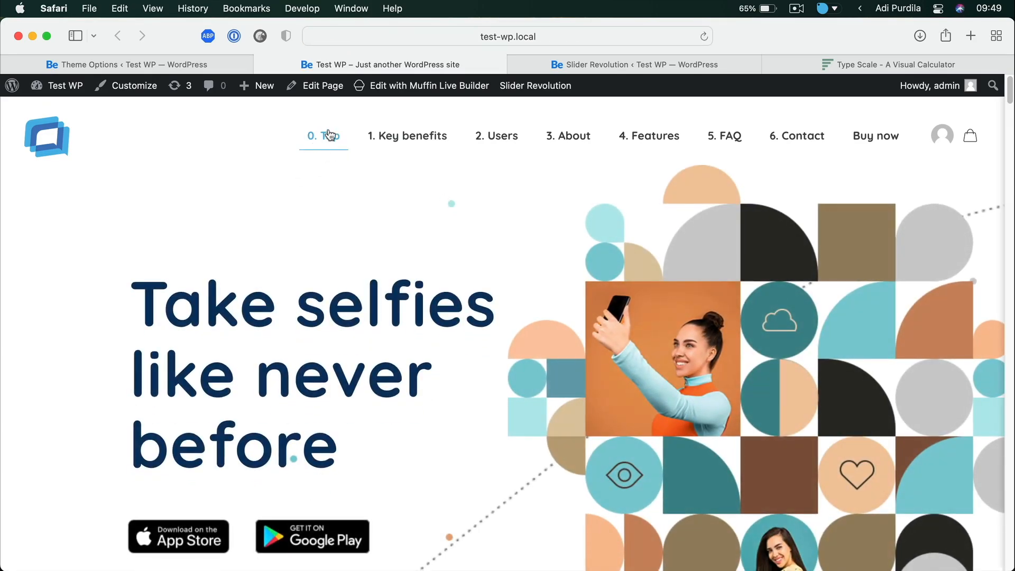
{"action": "left_click", "coordinate": [405, 139]}
{"action": "left_click", "coordinate": [506, 132]}
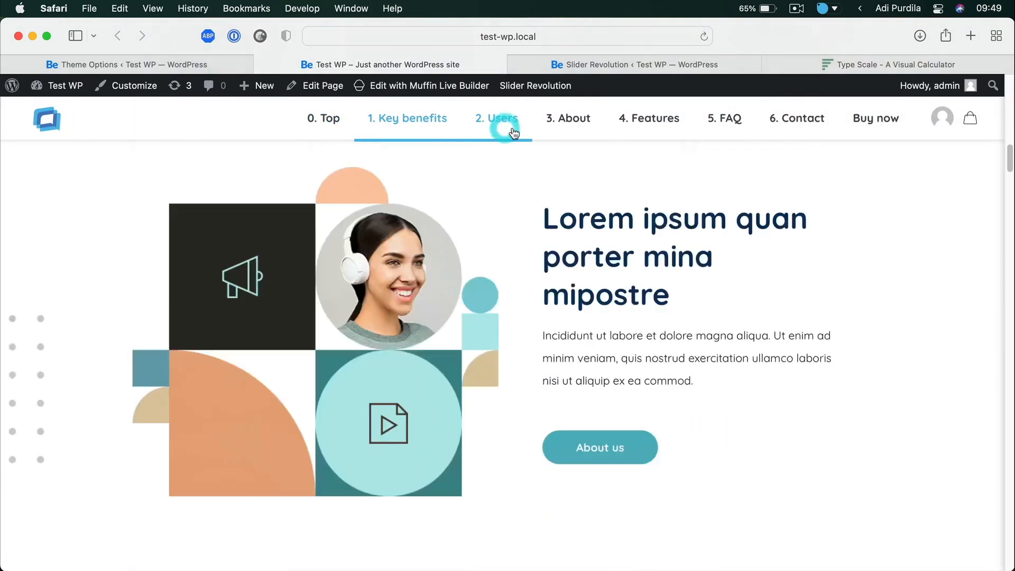
{"action": "left_click", "coordinate": [586, 129]}
{"action": "scroll", "coordinate": [566, 219], "scroll_direction": "up", "scroll_amount": 15}
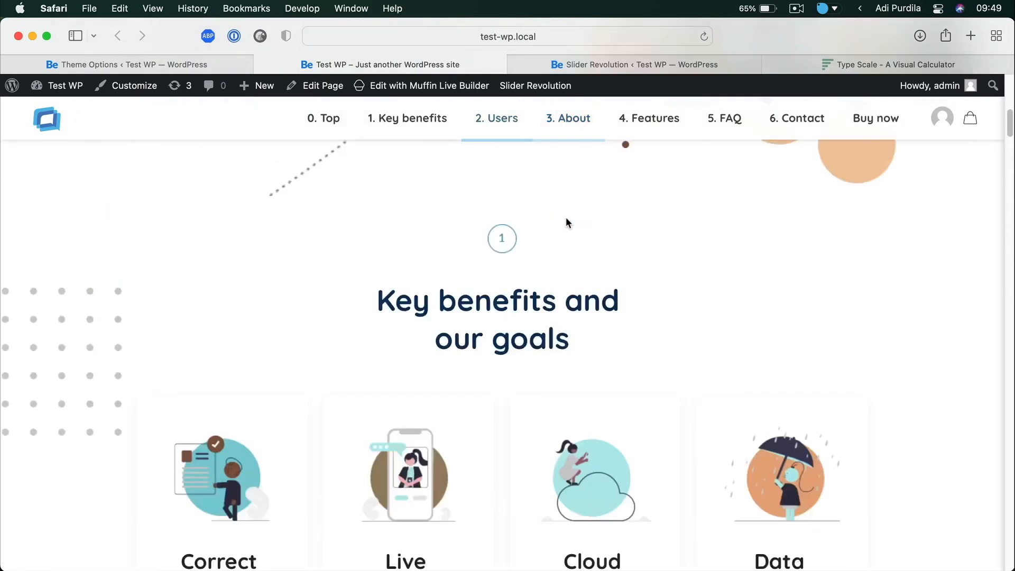
{"action": "scroll", "coordinate": [566, 219], "scroll_direction": "down", "scroll_amount": 3}
{"action": "scroll", "coordinate": [566, 217], "scroll_direction": "down", "scroll_amount": 6}
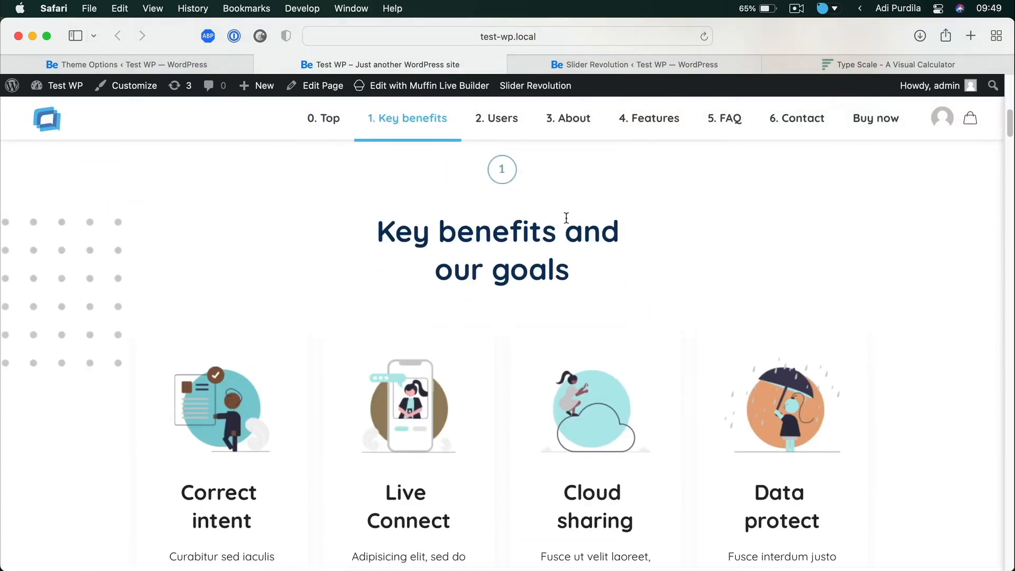
Inspect the Key benefits heading's color and sample the dark color #1d2327 from the WordPress admin bar
{"action": "left_click_drag", "start_coordinate": [381, 226], "coordinate": [597, 286]}
{"action": "left_click", "coordinate": [500, 245]}
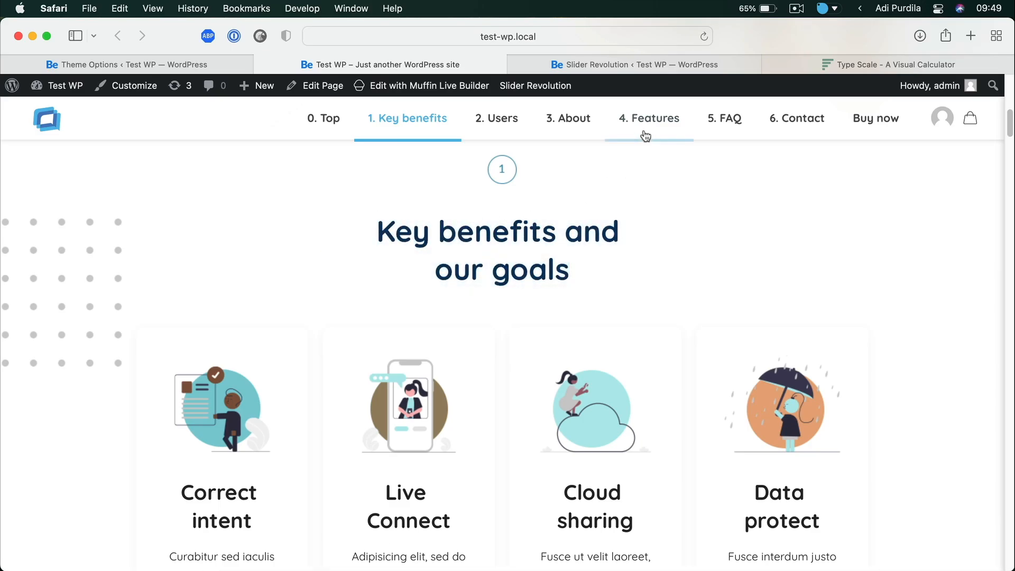
{"action": "key", "text": "alt+super+c"}
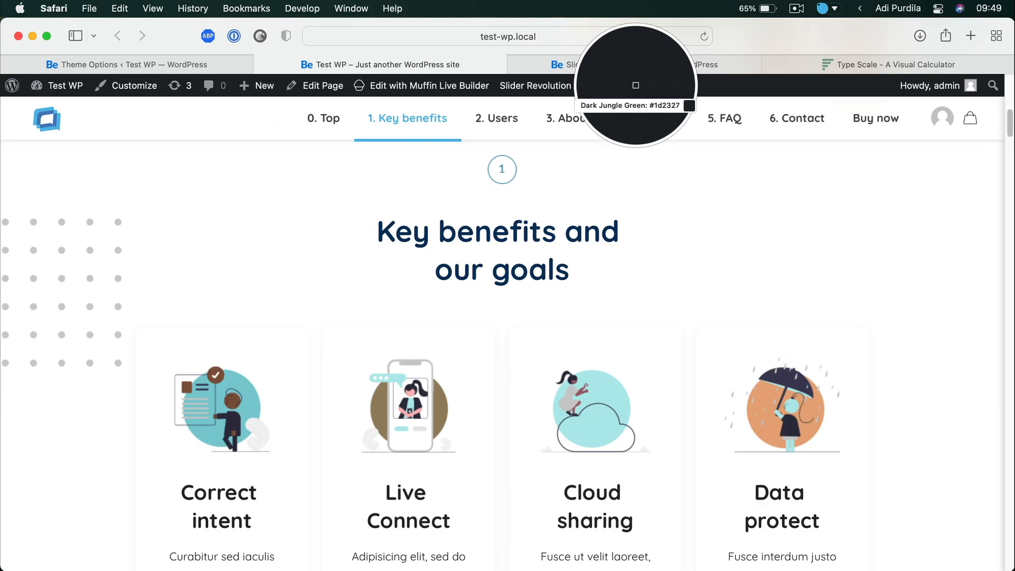
{"action": "left_click", "coordinate": [636, 86]}
{"action": "left_click", "coordinate": [749, 242]}
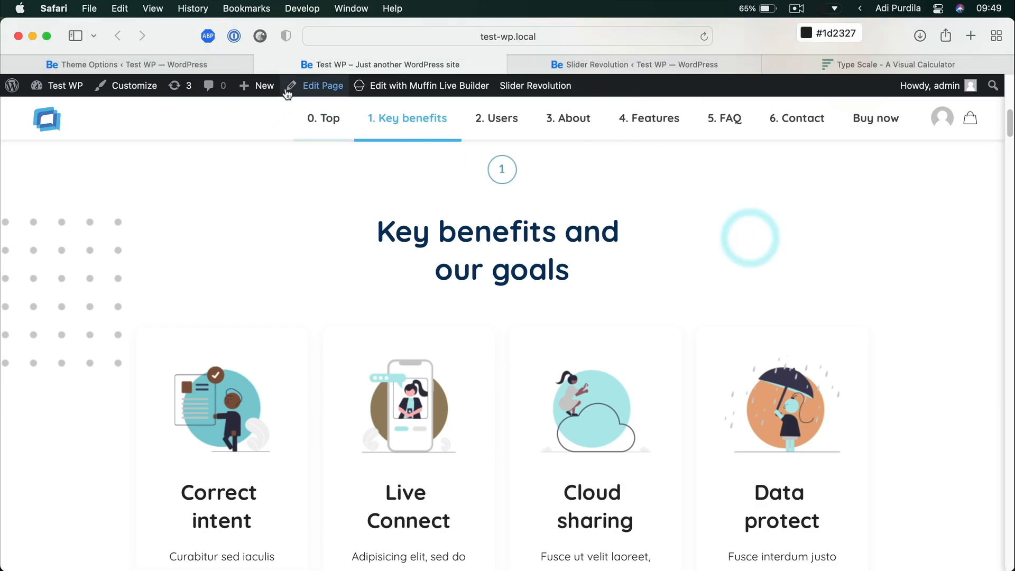
Open the heading color settings in the theme options and set the Heading H1 color to #1d2327
{"action": "left_click", "coordinate": [194, 61]}
{"action": "scroll", "coordinate": [204, 291], "scroll_direction": "down", "scroll_amount": 8}
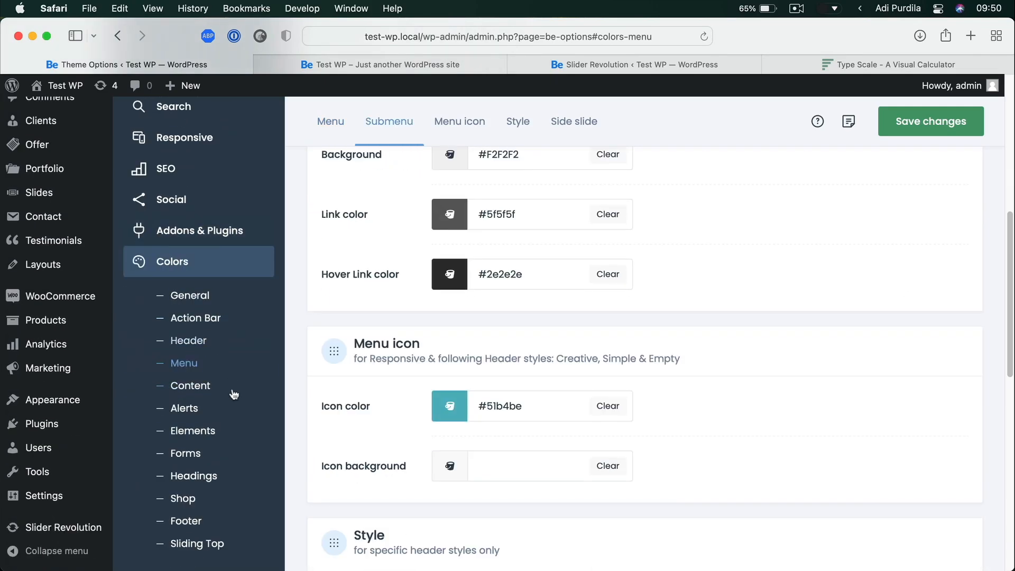
{"action": "left_click", "coordinate": [210, 476]}
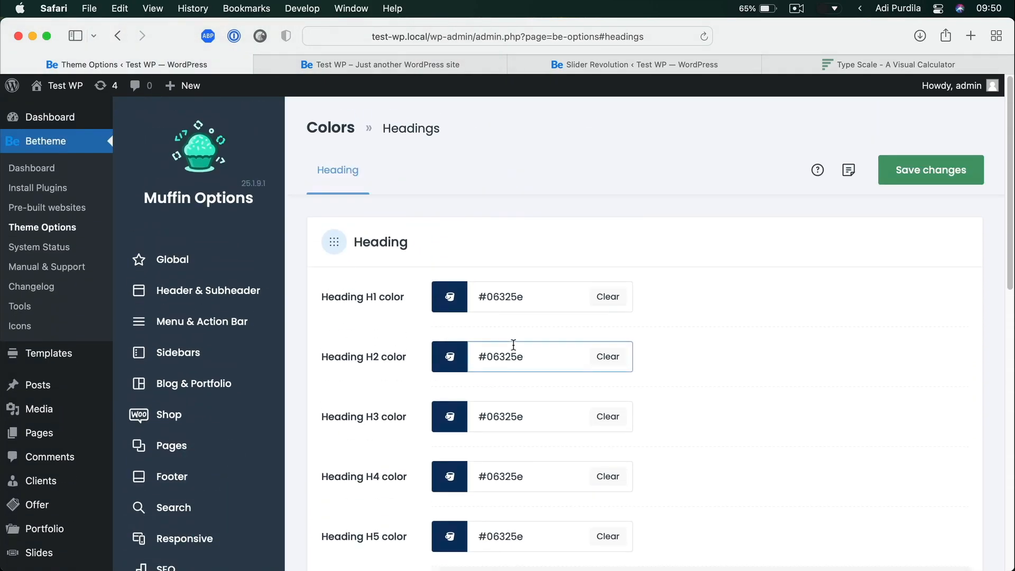
{"action": "scroll", "coordinate": [514, 287], "scroll_direction": "down", "scroll_amount": 3}
{"action": "scroll", "coordinate": [567, 306], "scroll_direction": "down", "scroll_amount": 2}
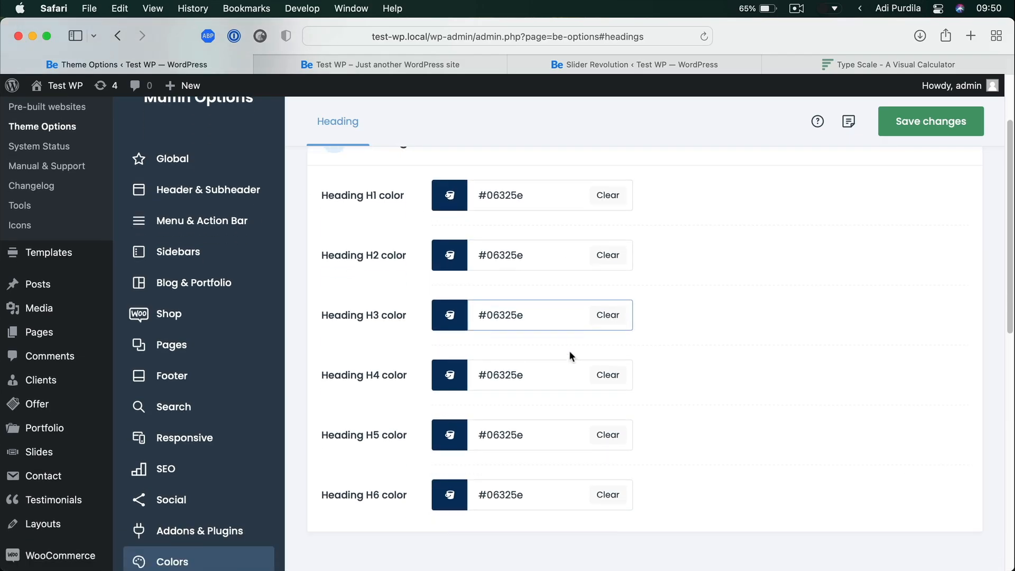
{"action": "left_click", "coordinate": [538, 177]}
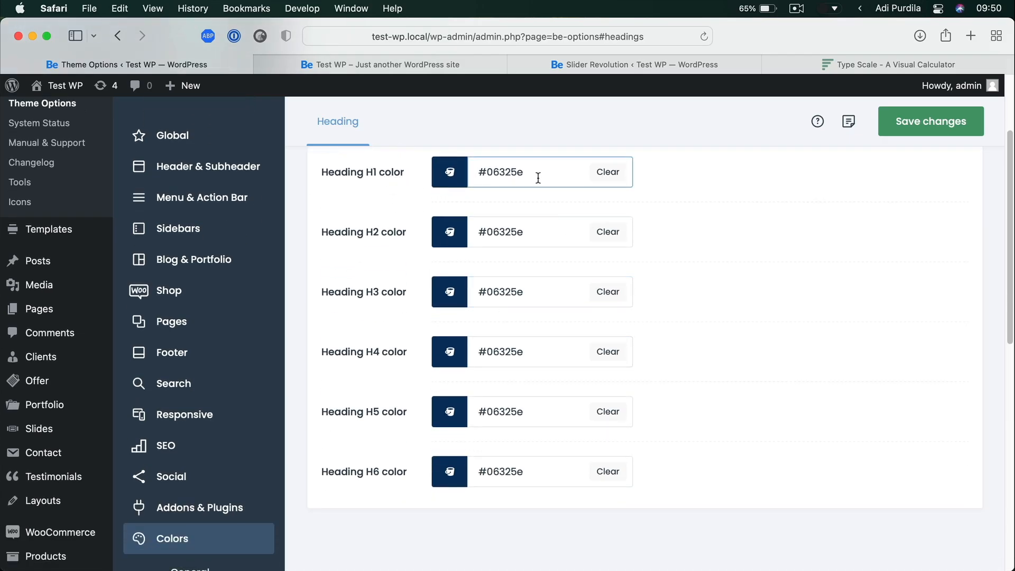
{"action": "left_click", "coordinate": [539, 177]}
{"action": "key", "text": "cmd+a"}
{"action": "type", "text": "#1d2327"}
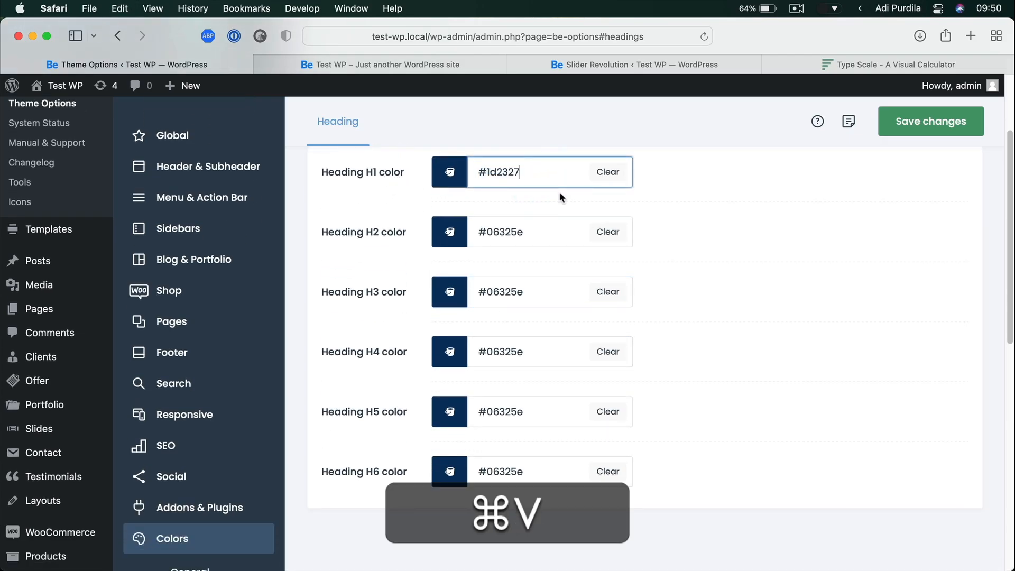
Set the Heading H2 through H6 colors to #1d2327 and save the changes
{"action": "key", "text": "Tab"}
{"action": "key", "text": "cmd+v"}
{"action": "key", "text": "Tab"}
{"action": "key", "text": "cmd+v"}
{"action": "key", "text": "Tab"}
{"action": "type", "text": "#1d2327"}
{"action": "key", "text": "Tab"}
{"action": "type", "text": "#1d2327"}
{"action": "key", "text": "Tab"}
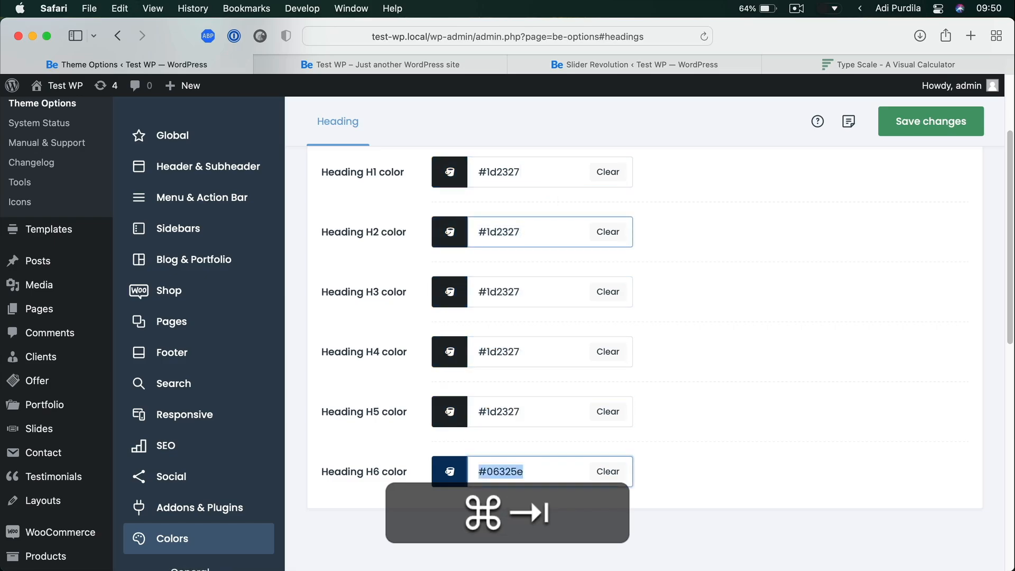
{"action": "type", "text": "#1d2327"}
{"action": "key", "text": "Tab"}
{"action": "left_click", "coordinate": [913, 127]}
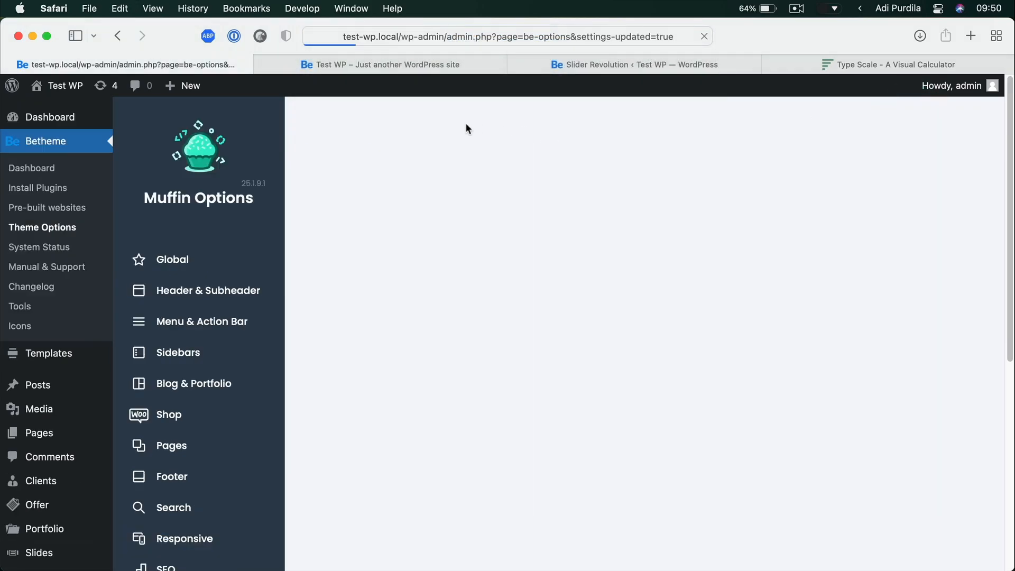
Reload the homepage and check the heading colors in the Key benefits section and the section below it
{"action": "left_click", "coordinate": [428, 68]}
{"action": "key", "text": "cmd+r"}
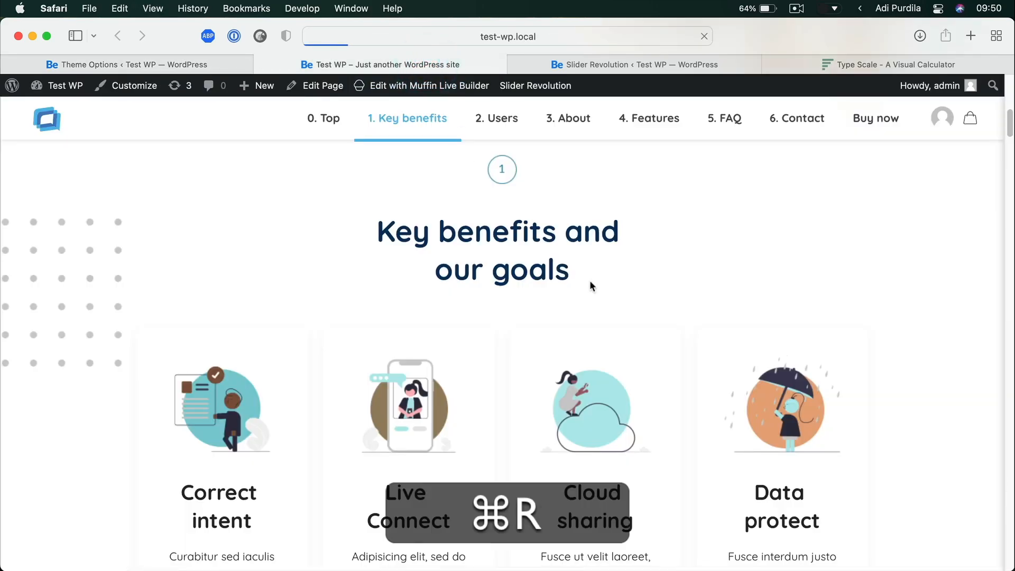
{"action": "scroll", "coordinate": [587, 290], "scroll_direction": "down", "scroll_amount": 10}
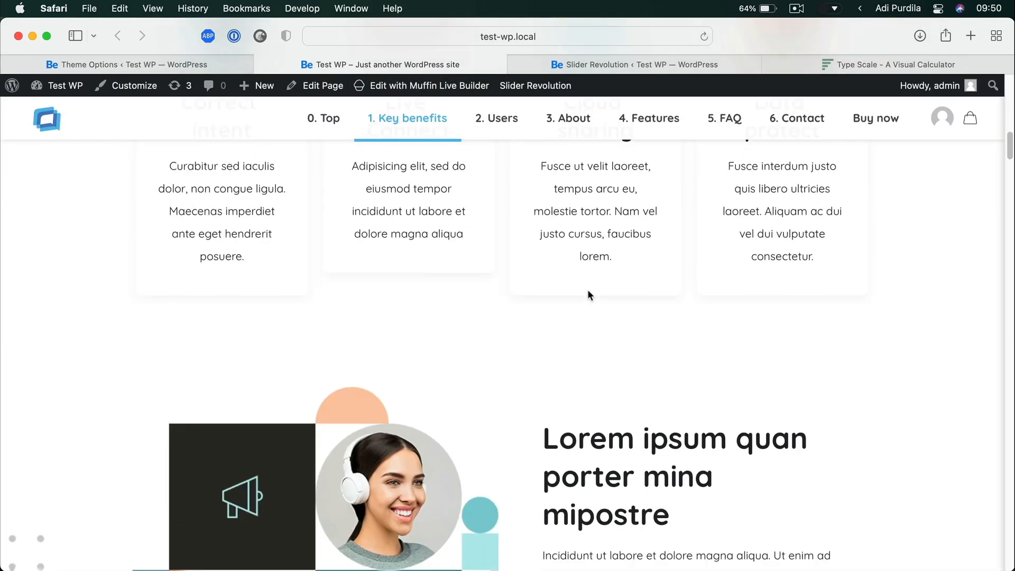
Review the headings and buttons across the homepage sections from Key benefits to Features
{"action": "scroll", "coordinate": [601, 317], "scroll_direction": "down", "scroll_amount": 10}
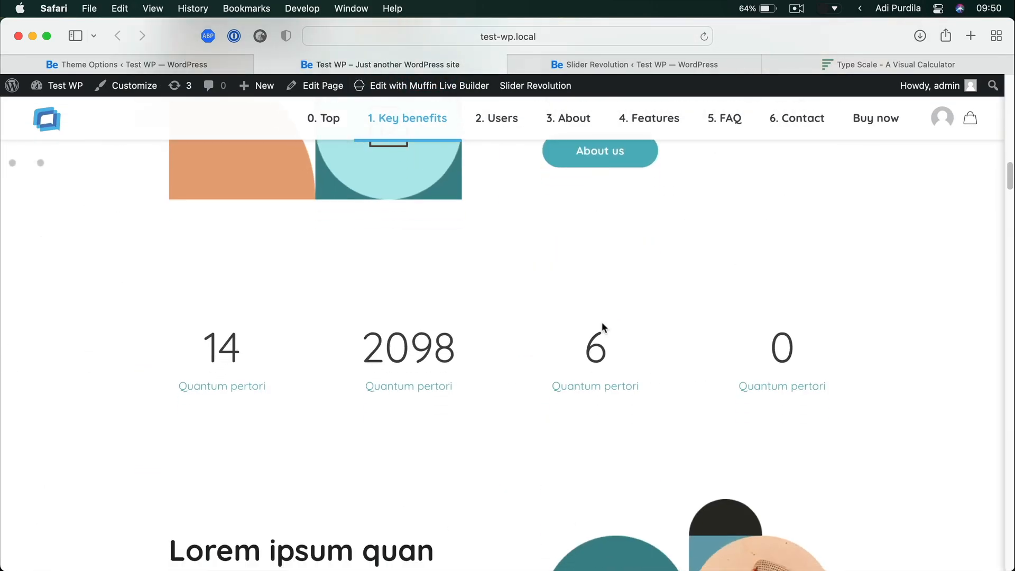
{"action": "scroll", "coordinate": [601, 323], "scroll_direction": "down", "scroll_amount": 10}
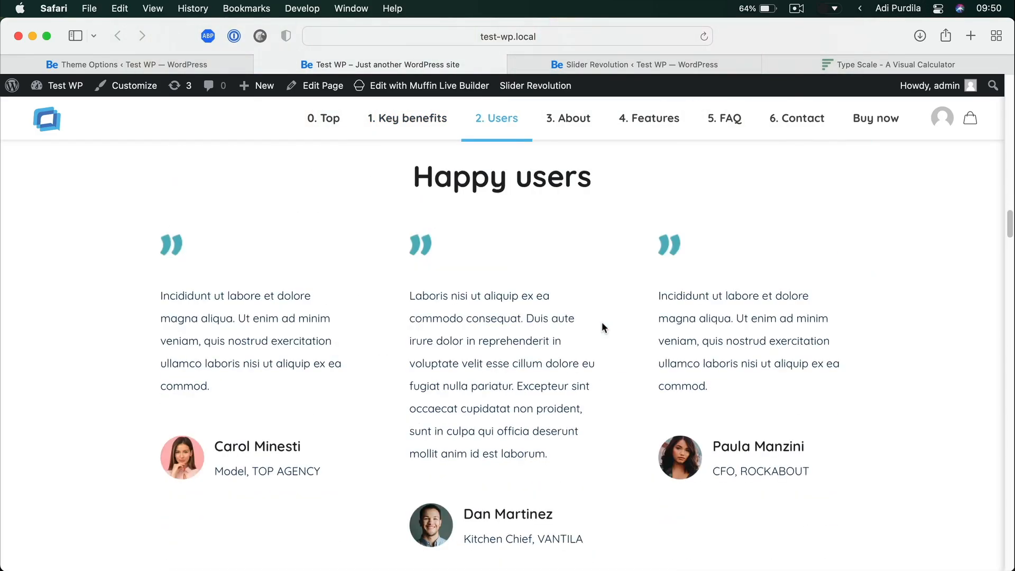
{"action": "scroll", "coordinate": [602, 322], "scroll_direction": "up", "scroll_amount": 5}
{"action": "scroll", "coordinate": [601, 322], "scroll_direction": "up", "scroll_amount": 5}
{"action": "scroll", "coordinate": [601, 321], "scroll_direction": "down", "scroll_amount": 15}
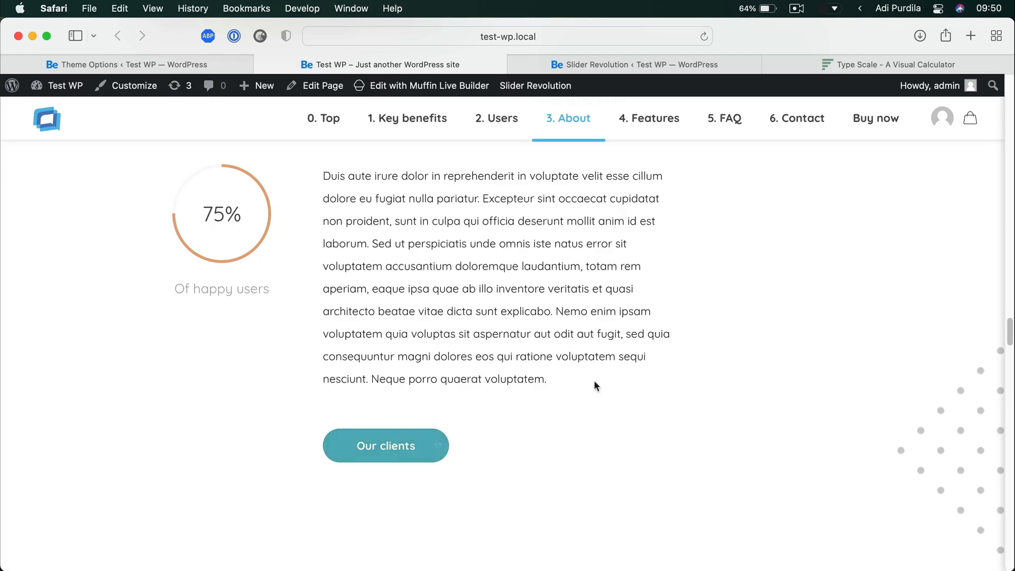
{"action": "scroll", "coordinate": [582, 380], "scroll_direction": "down", "scroll_amount": 10}
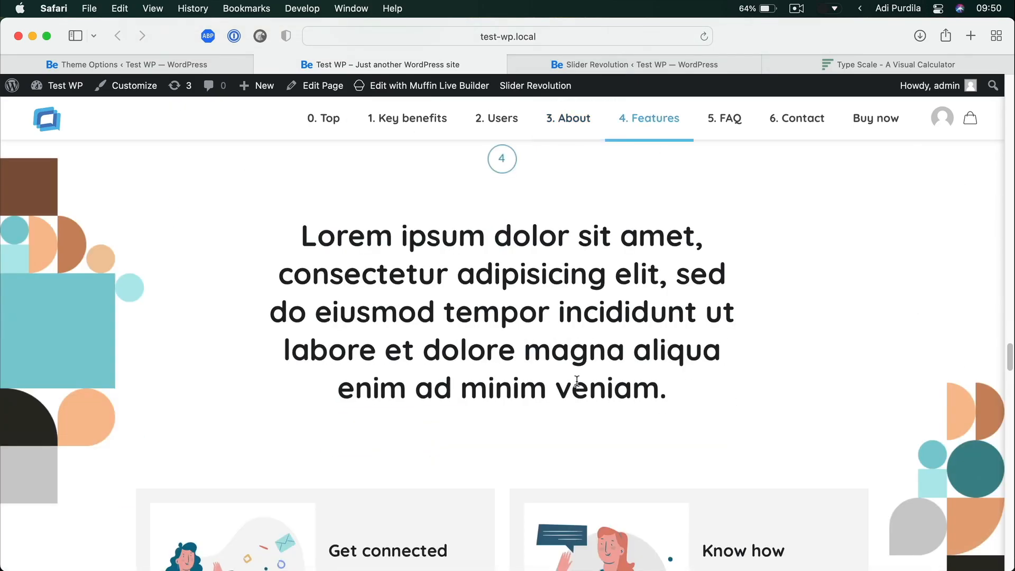
{"action": "scroll", "coordinate": [577, 385], "scroll_direction": "up", "scroll_amount": 10}
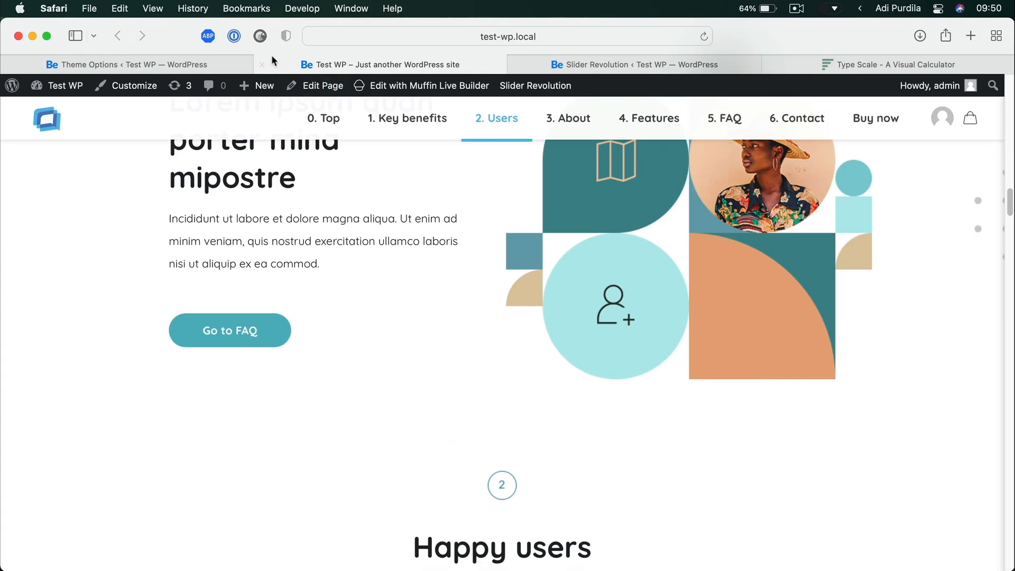
Open the global button settings in the theme options and find the Default button colors
{"action": "left_click", "coordinate": [185, 64]}
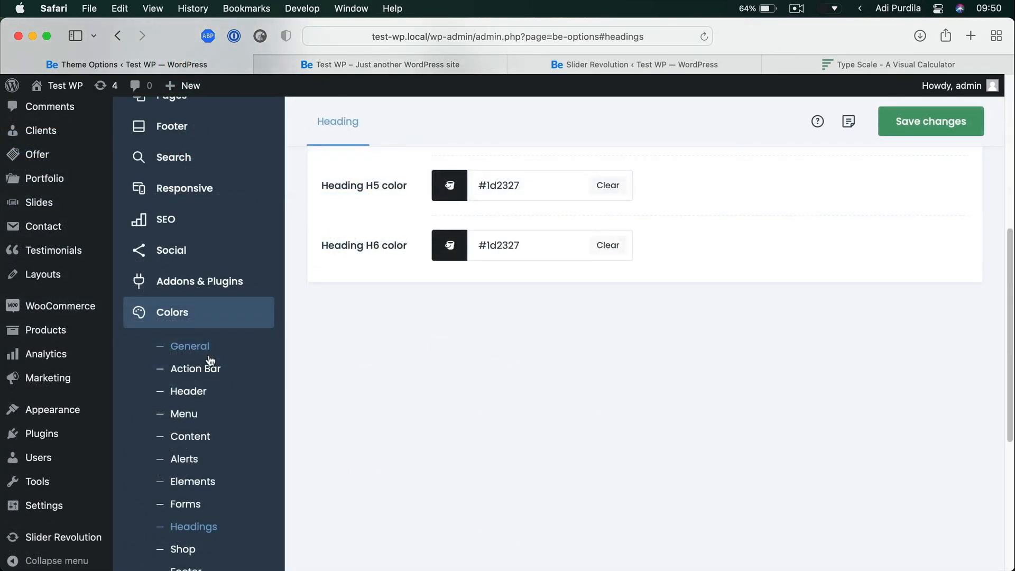
{"action": "scroll", "coordinate": [210, 361], "scroll_direction": "down", "scroll_amount": 3}
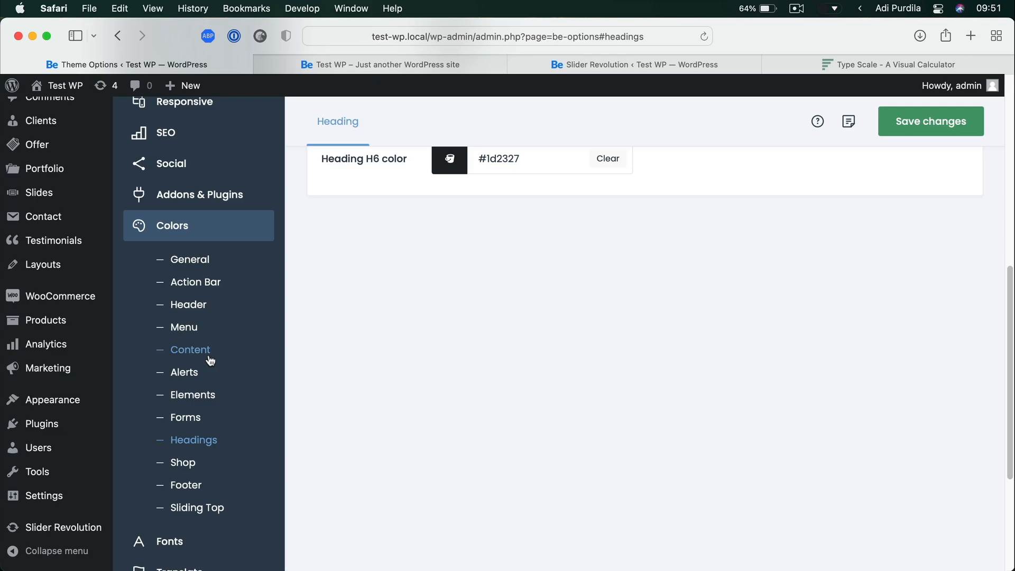
{"action": "scroll", "coordinate": [223, 336], "scroll_direction": "up", "scroll_amount": 10}
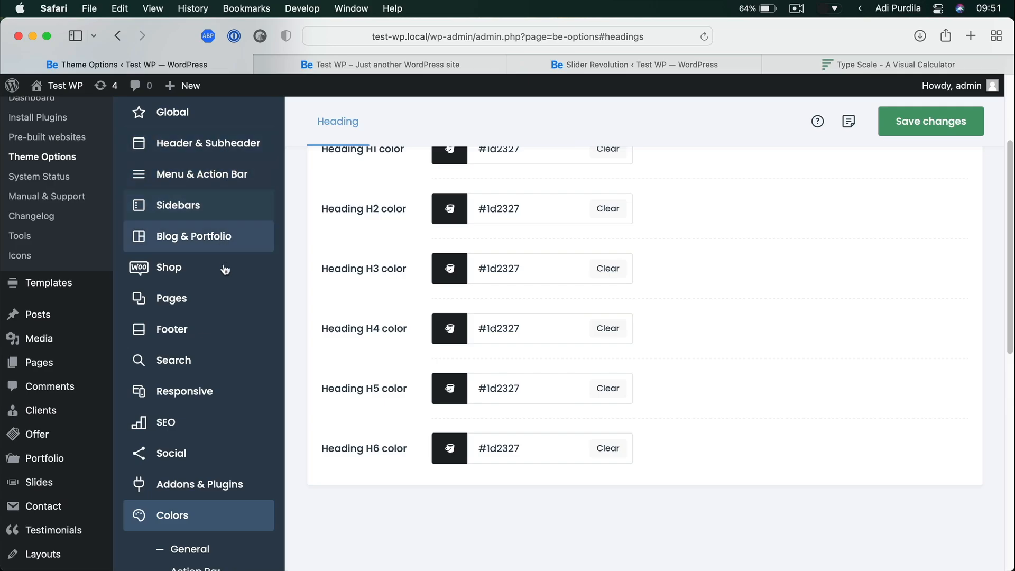
{"action": "scroll", "coordinate": [215, 358], "scroll_direction": "down", "scroll_amount": 12}
{"action": "scroll", "coordinate": [216, 360], "scroll_direction": "up", "scroll_amount": 12}
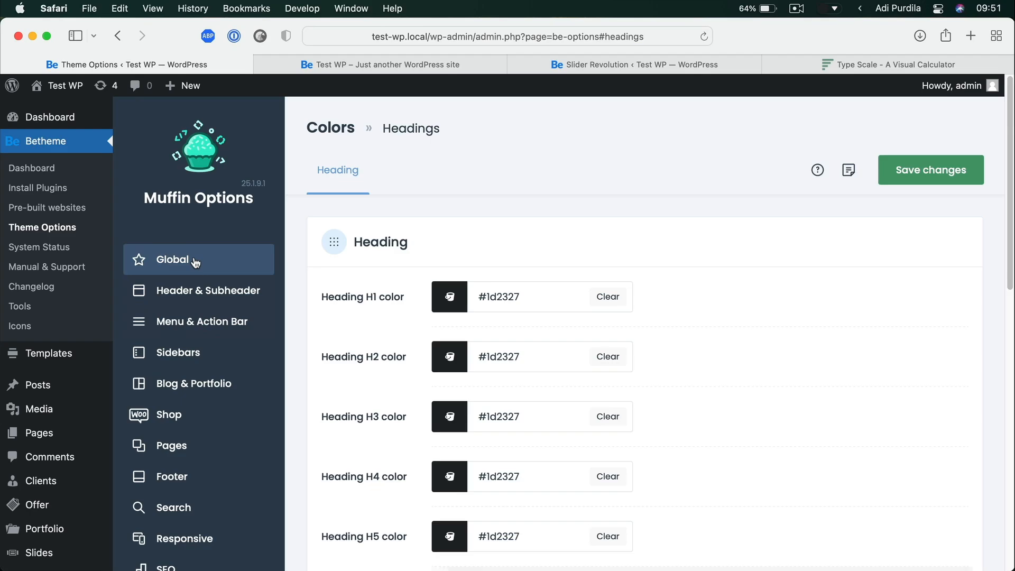
{"action": "left_click", "coordinate": [195, 260]}
{"action": "left_click", "coordinate": [190, 338]}
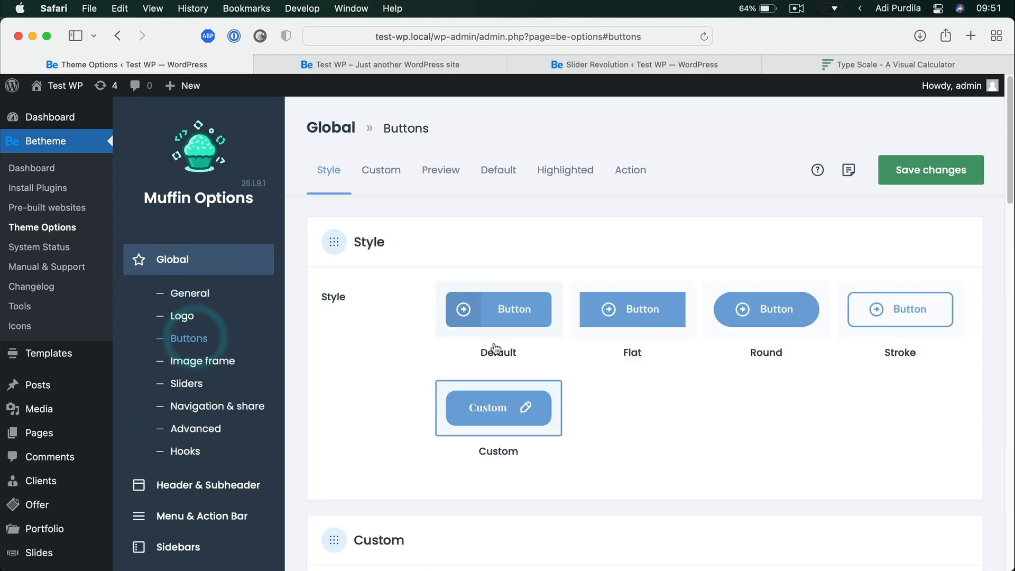
{"action": "scroll", "coordinate": [495, 347], "scroll_direction": "down", "scroll_amount": 15}
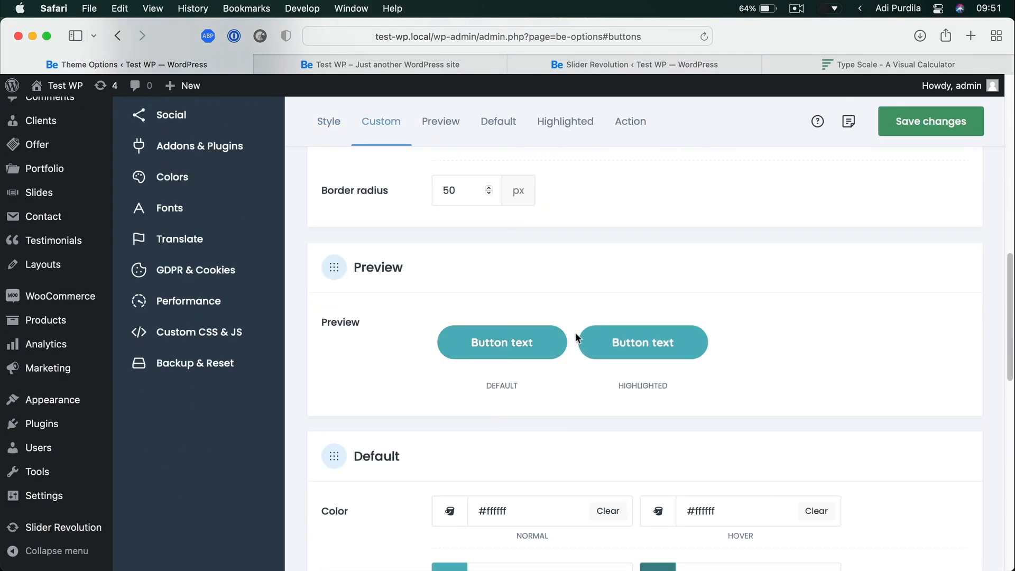
{"action": "scroll", "coordinate": [574, 332], "scroll_direction": "down", "scroll_amount": 5}
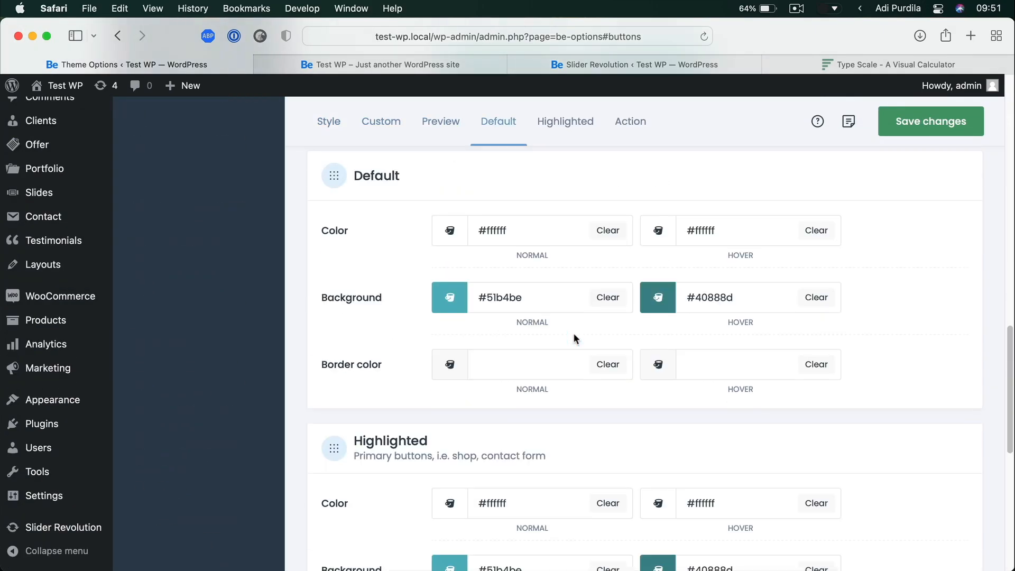
Set the Default button's normal background to the previously copied blue #4eb7e8
{"action": "left_click", "coordinate": [502, 299]}
{"action": "double_click", "coordinate": [502, 300]}
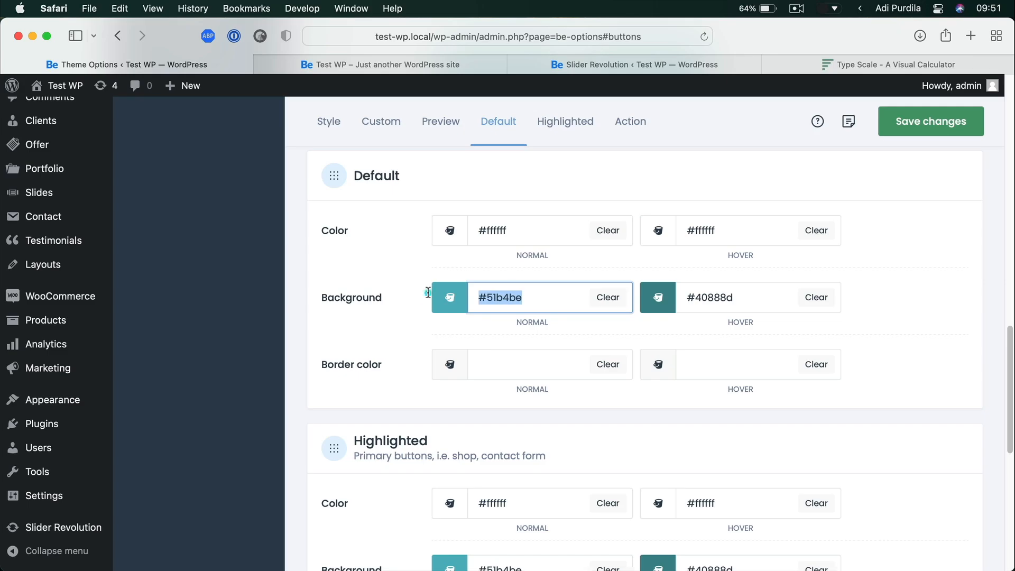
{"action": "key", "text": "shift+super+v"}
{"action": "key", "text": "Down"}
{"action": "key", "text": "Down"}
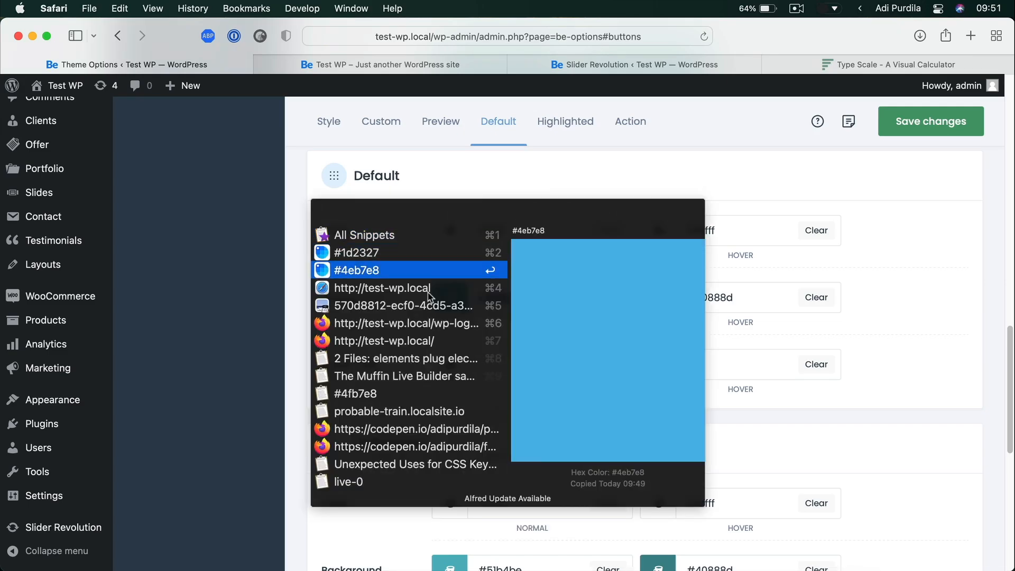
{"action": "key", "text": "Return"}
{"action": "key", "text": "Tab"}
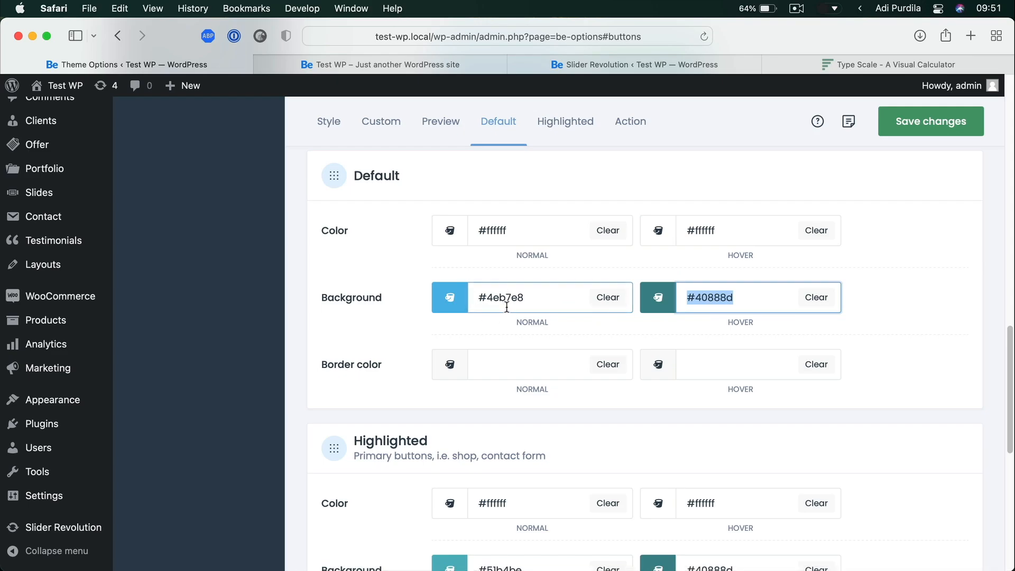
Copy the normal background color to the Default button's hover background and darken it to #199ddb
{"action": "triple_click", "coordinate": [470, 297]}
{"action": "key", "text": "cmd+c"}
{"action": "triple_click", "coordinate": [726, 300]}
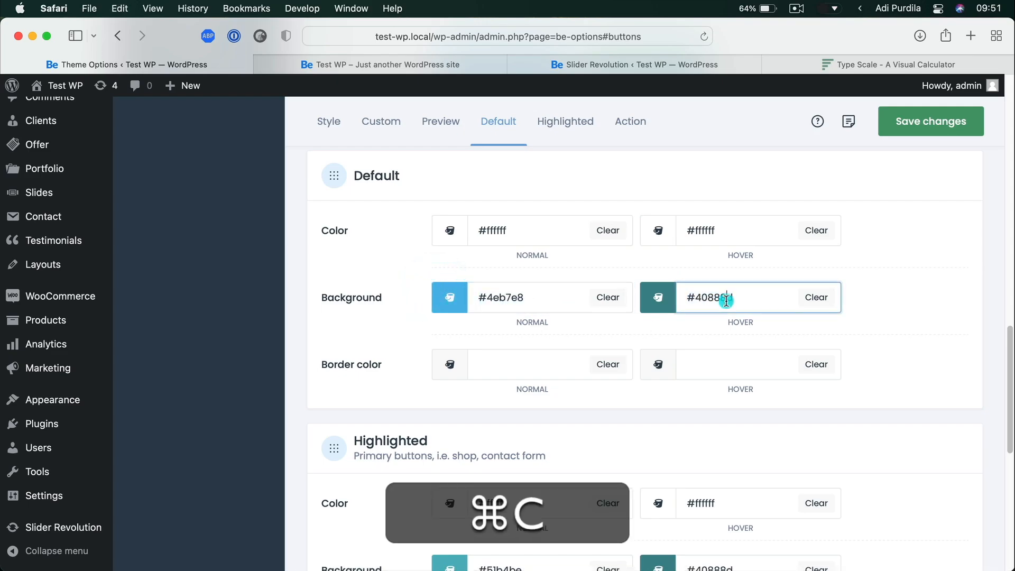
{"action": "key", "text": "super+v"}
{"action": "key", "text": "Tab"}
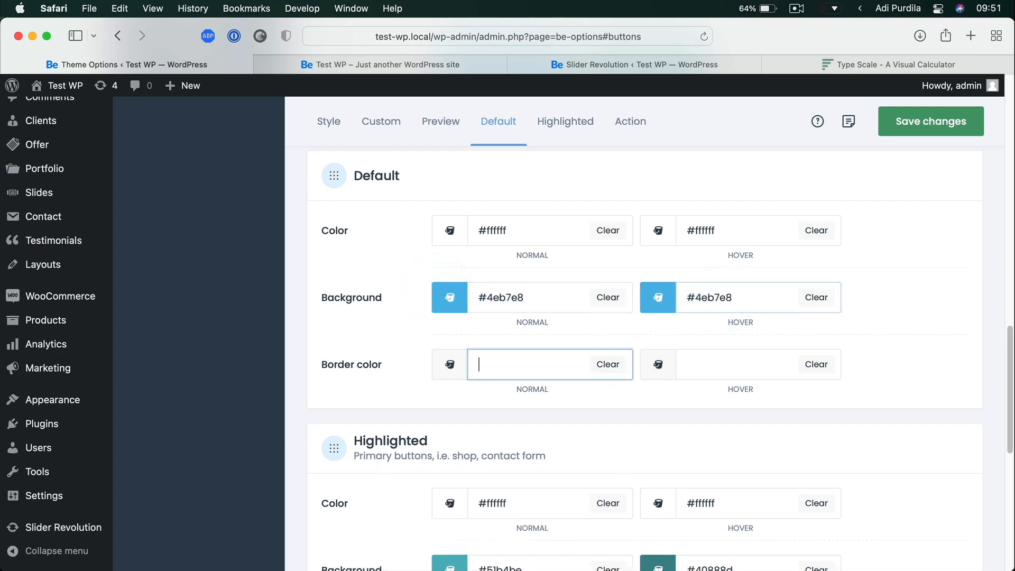
{"action": "left_click", "coordinate": [661, 307]}
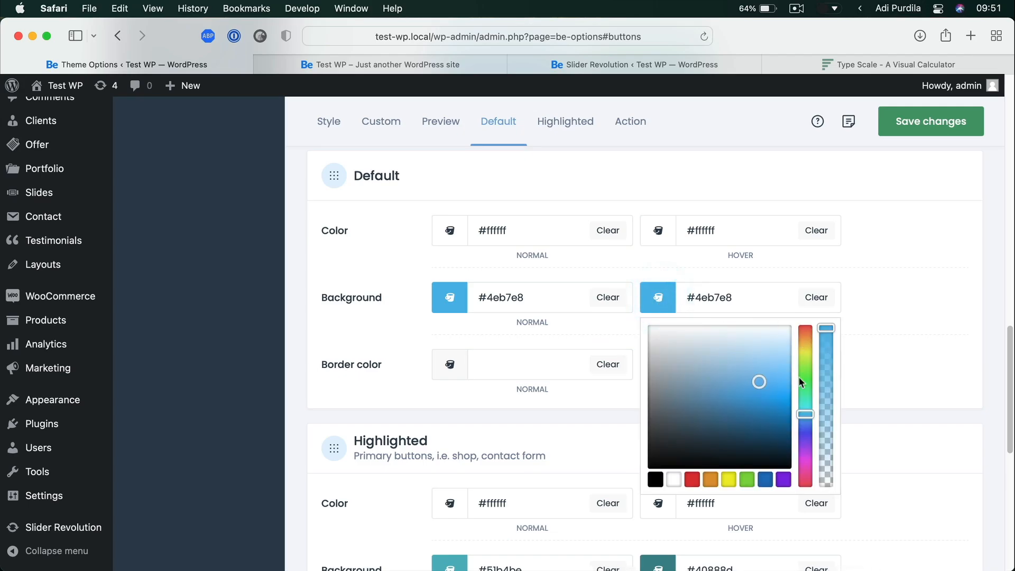
{"action": "mouse_move", "coordinate": [760, 382]}
{"action": "left_mouse_down"}
{"action": "mouse_move", "coordinate": [758, 395]}
{"action": "mouse_move", "coordinate": [760, 356]}
{"action": "mouse_move", "coordinate": [761, 400]}
{"action": "left_mouse_up"}
{"action": "left_click", "coordinate": [893, 370]}
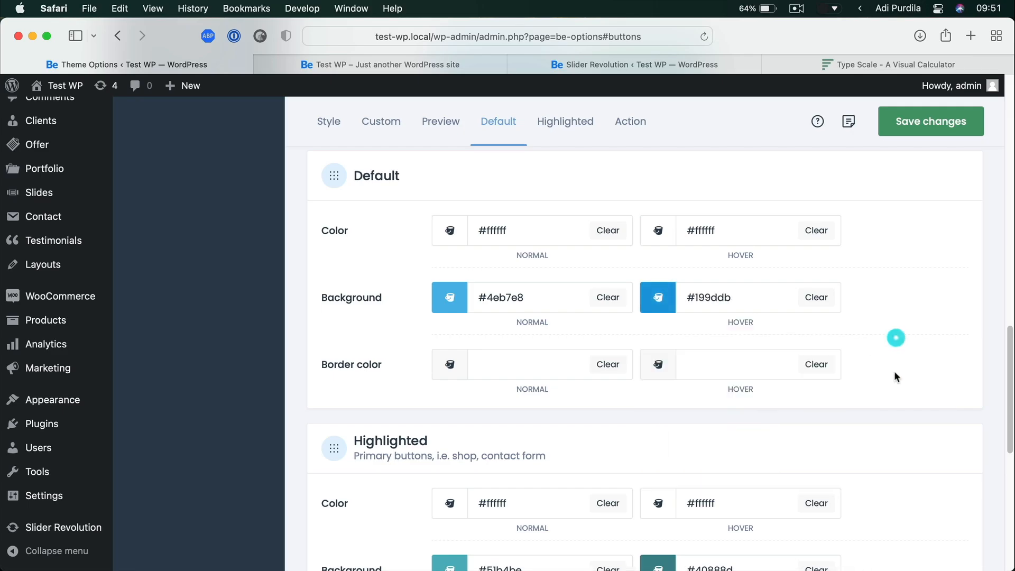
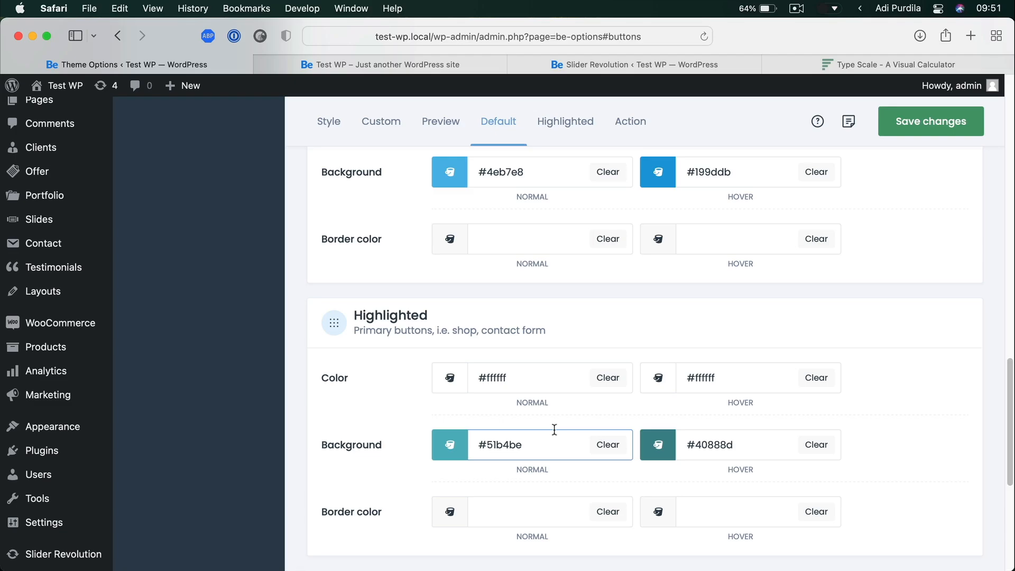
Sample the dark color of the WordPress admin sidebar and set the Highlighted button's normal background to #1d2327
{"action": "key", "text": "alt+super+c"}
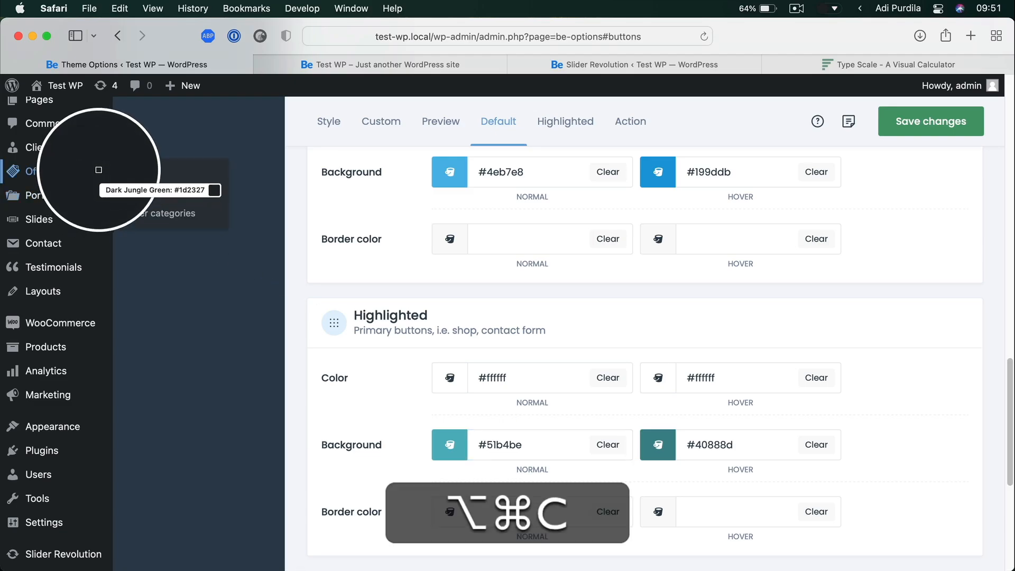
{"action": "left_click", "coordinate": [98, 169]}
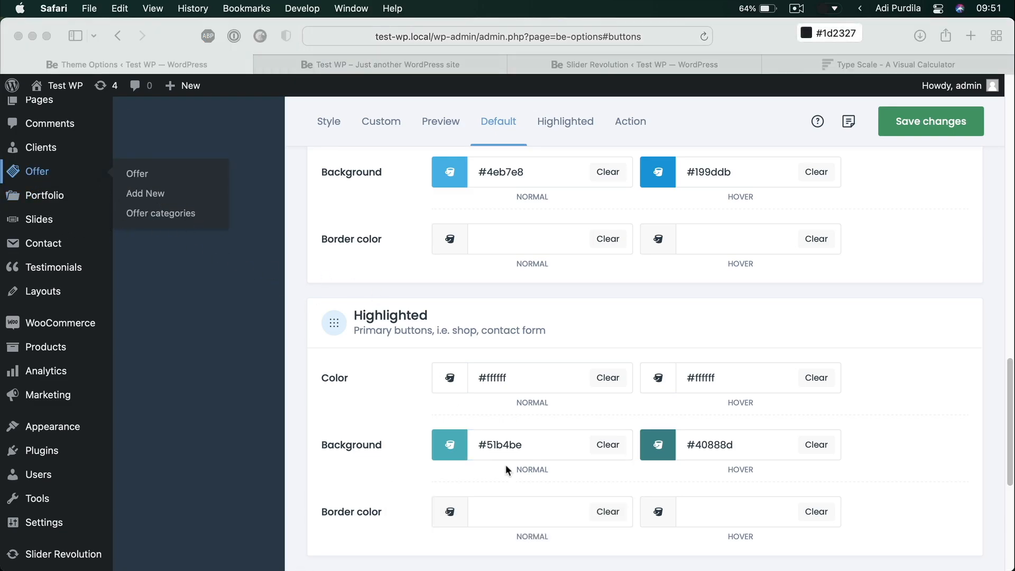
{"action": "left_click", "coordinate": [530, 441]}
{"action": "key", "text": "super+a"}
{"action": "type", "text": "#1d2327"}
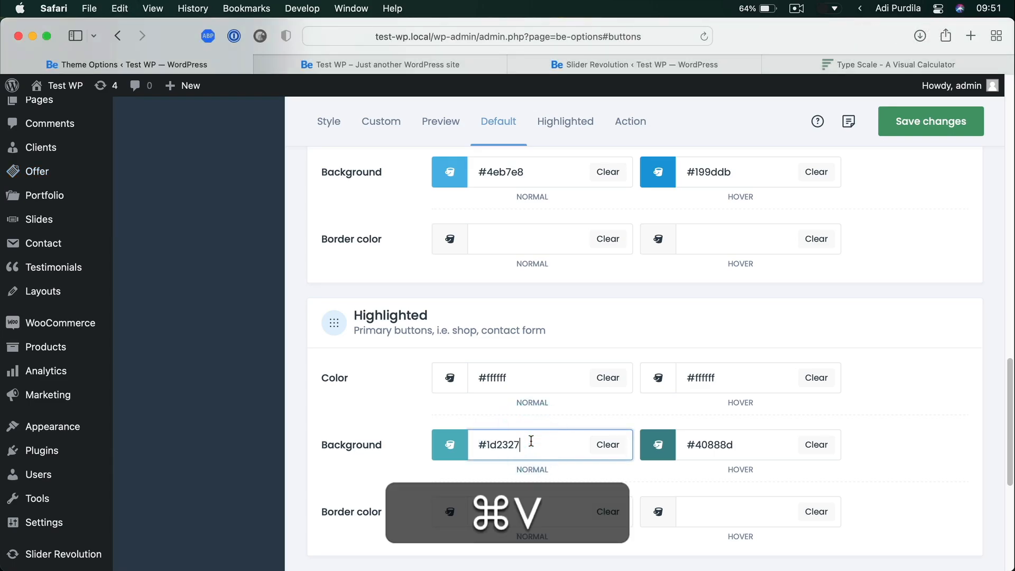
Set the Highlighted button's hover background to #39474f, a lighter shade of #1d2327, and save the changes
{"action": "key", "text": "Tab"}
{"action": "type", "text": "#1d2327"}
{"action": "key", "text": "Tab"}
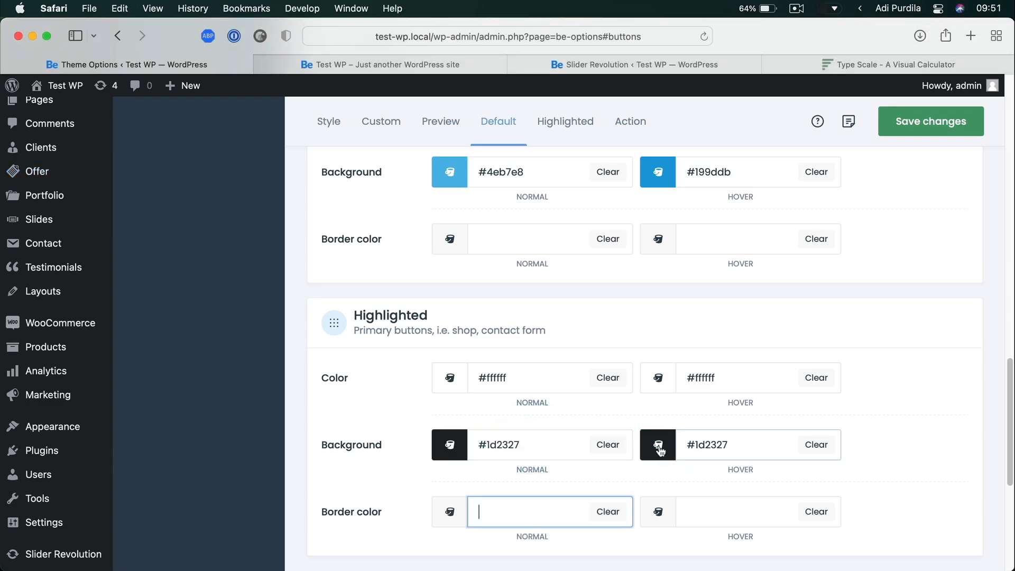
{"action": "left_click", "coordinate": [660, 450]}
{"action": "scroll", "coordinate": [797, 412], "scroll_direction": "down", "scroll_amount": 3}
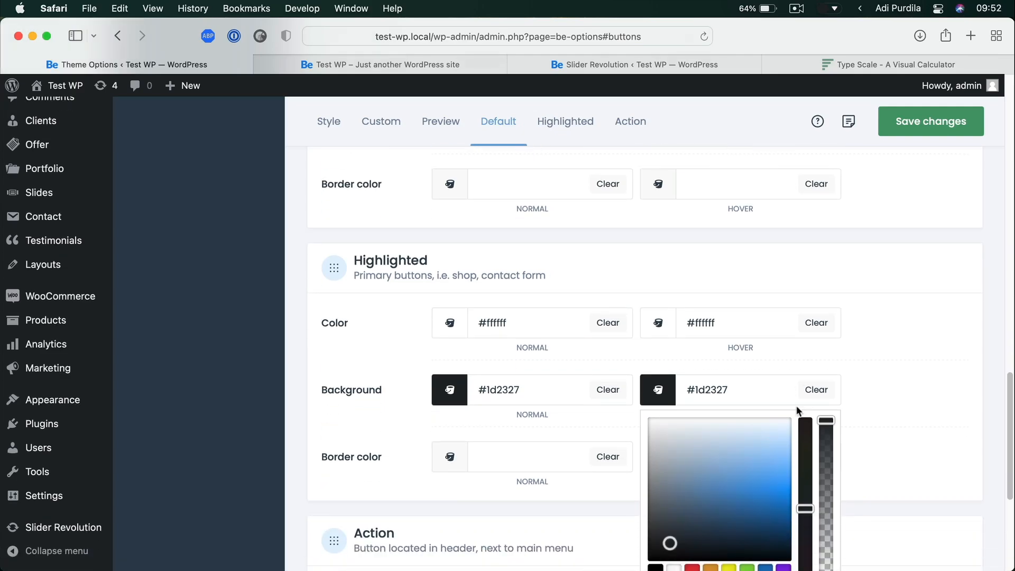
{"action": "scroll", "coordinate": [798, 410], "scroll_direction": "down", "scroll_amount": 5}
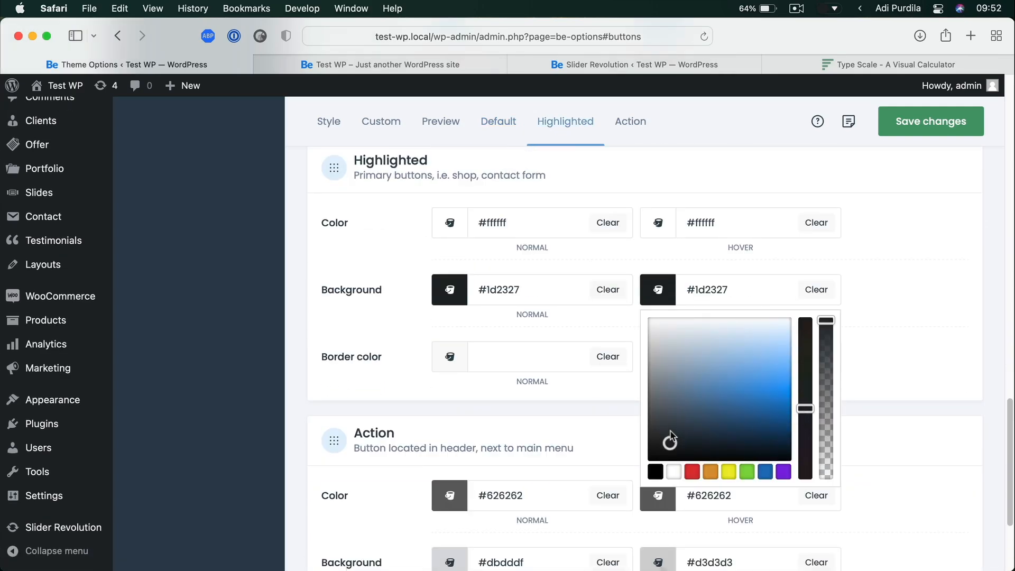
{"action": "left_click_drag", "start_coordinate": [670, 438], "coordinate": [671, 421]}
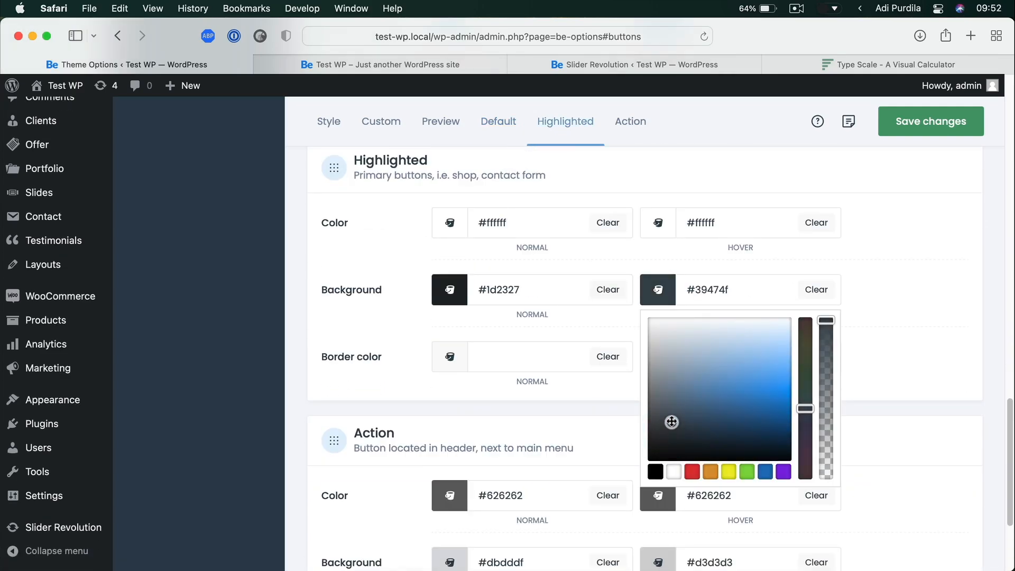
{"action": "left_click", "coordinate": [899, 338]}
{"action": "scroll", "coordinate": [898, 337], "scroll_direction": "down", "scroll_amount": 3}
{"action": "left_click", "coordinate": [905, 127]}
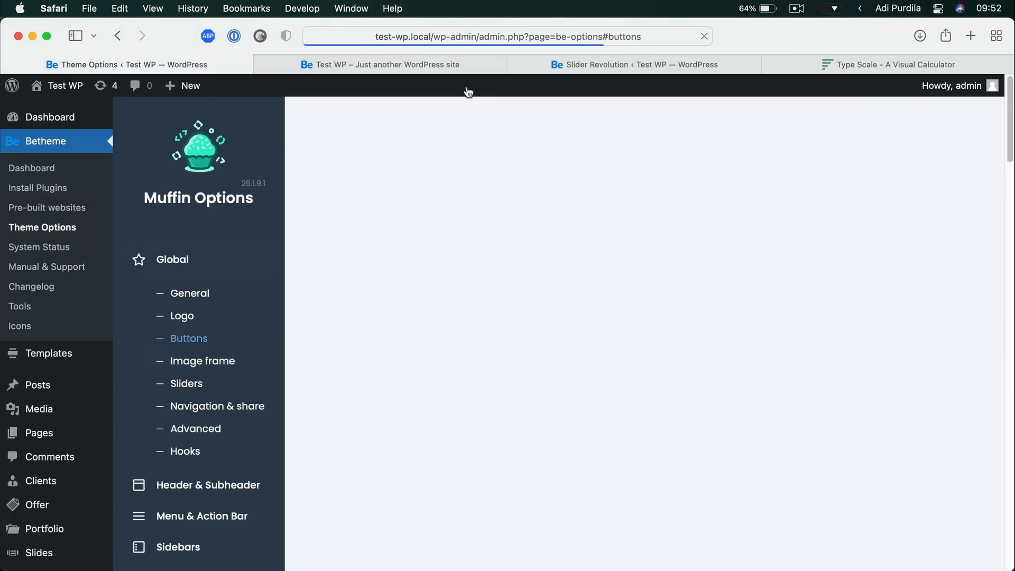
Reload the homepage and check the new colors on the Go to FAQ button, the contact form button and the FAQ section
{"action": "left_click", "coordinate": [440, 68]}
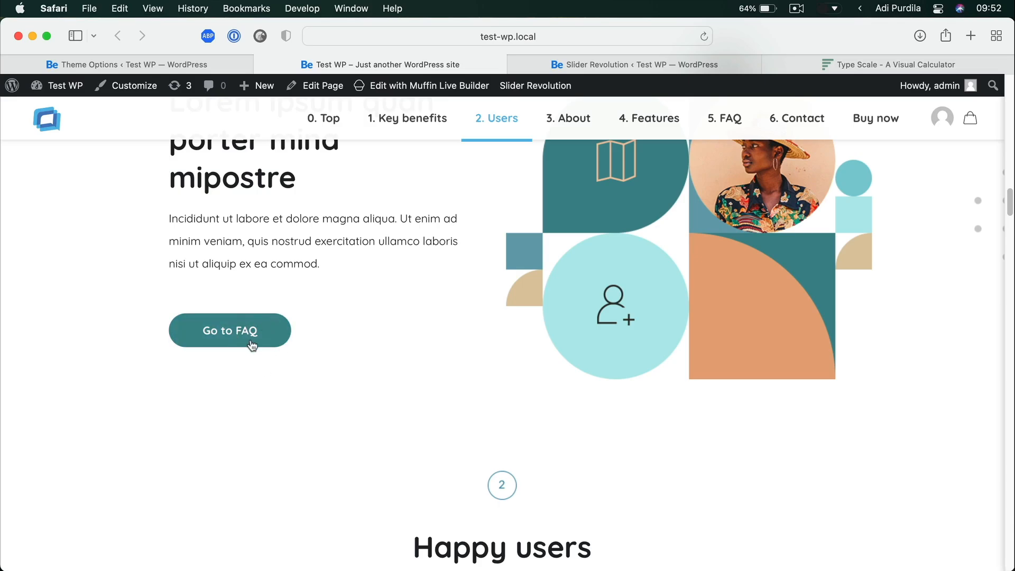
{"action": "key", "text": "super+r"}
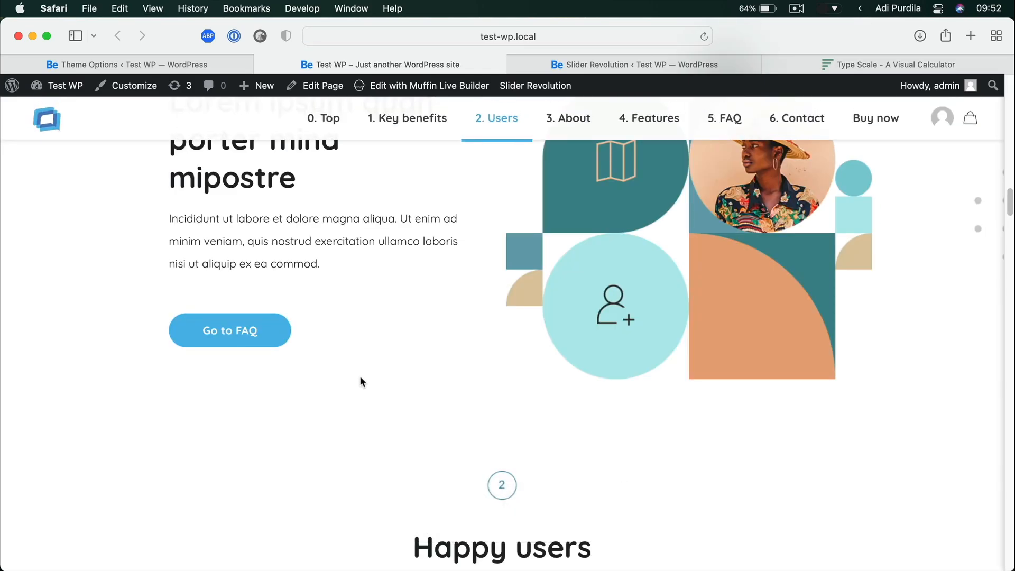
{"action": "left_click", "coordinate": [250, 338]}
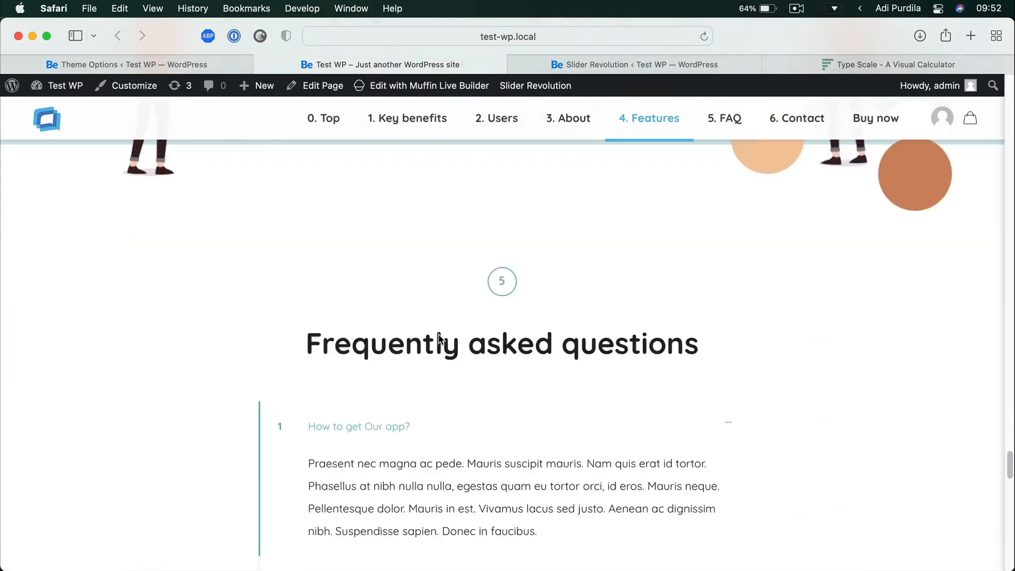
{"action": "scroll", "coordinate": [435, 442], "scroll_direction": "up", "scroll_amount": 3}
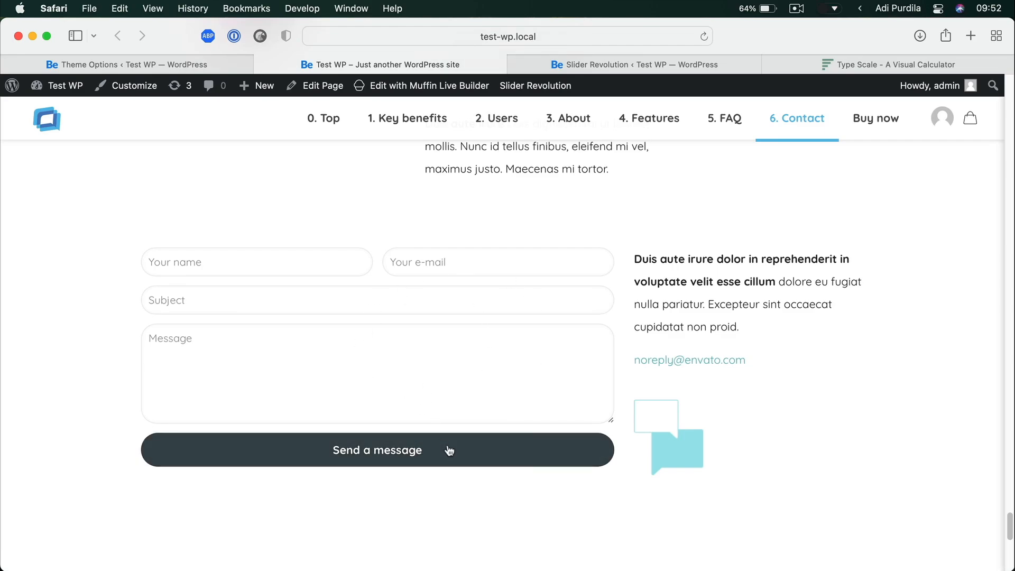
{"action": "scroll", "coordinate": [448, 451], "scroll_direction": "up", "scroll_amount": 7}
{"action": "scroll", "coordinate": [548, 355], "scroll_direction": "up", "scroll_amount": 4}
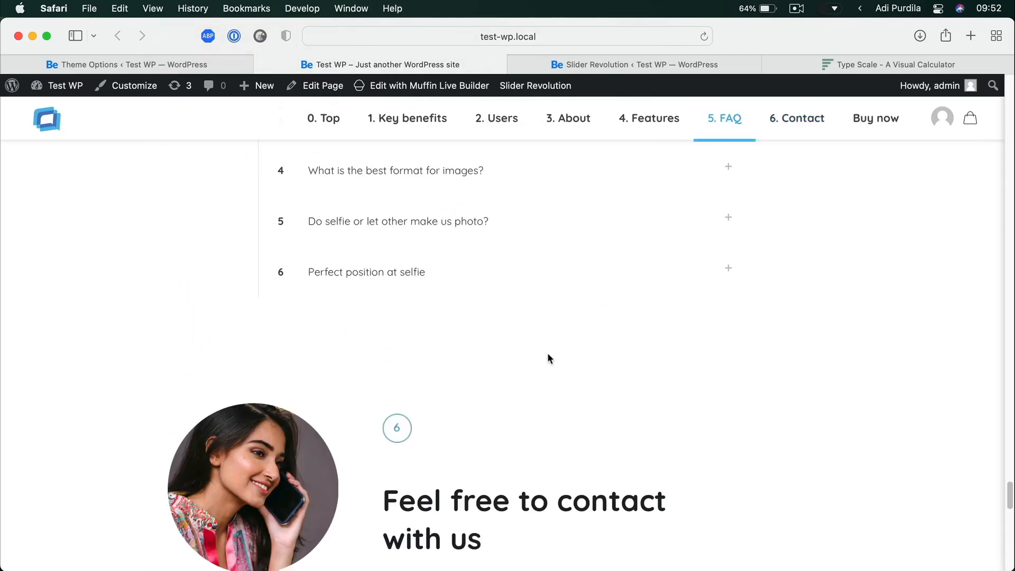
{"action": "scroll", "coordinate": [534, 380], "scroll_direction": "up", "scroll_amount": 8}
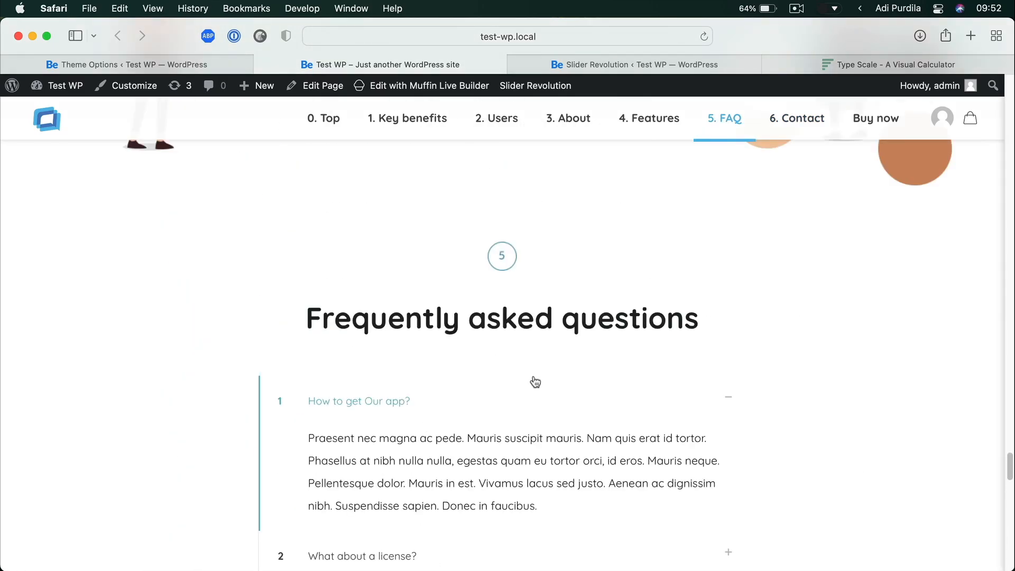
{"action": "scroll", "coordinate": [535, 381], "scroll_direction": "up", "scroll_amount": 12}
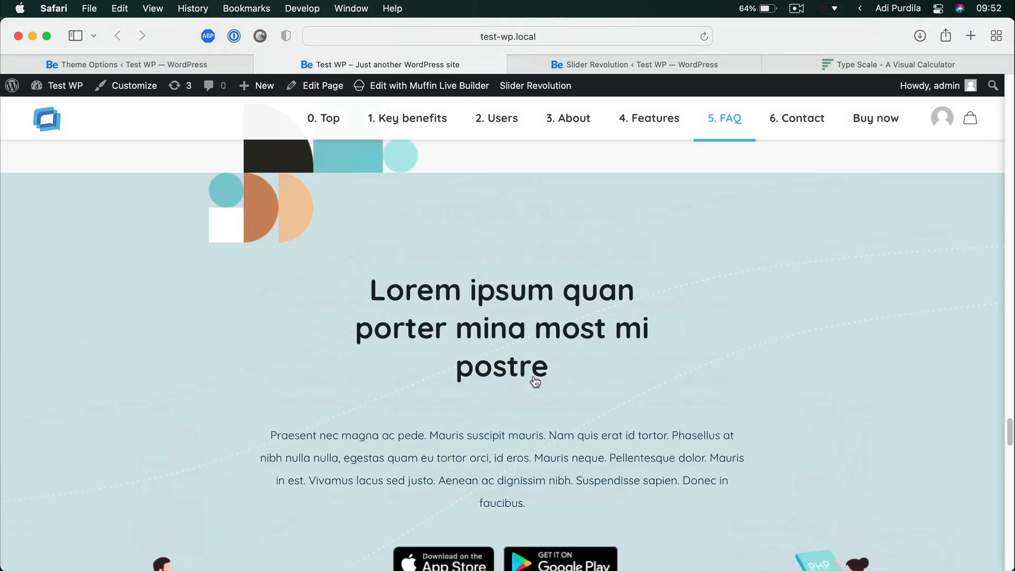
Inspect the element styles of the paragraph above the app store badges on the homepage to find where its text color is set
{"action": "scroll", "coordinate": [533, 375], "scroll_direction": "down", "scroll_amount": 4}
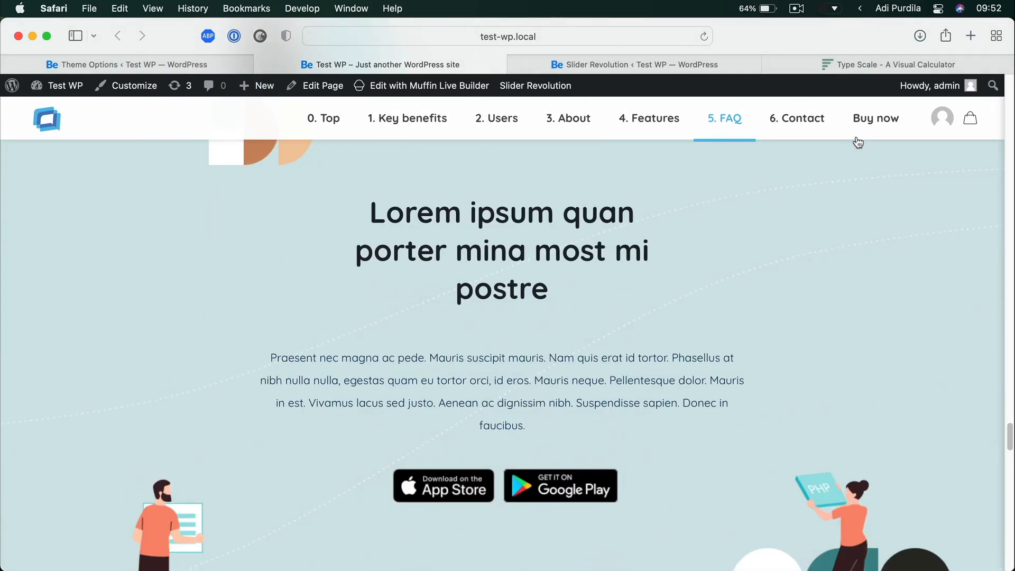
{"action": "left_click", "coordinate": [196, 64]}
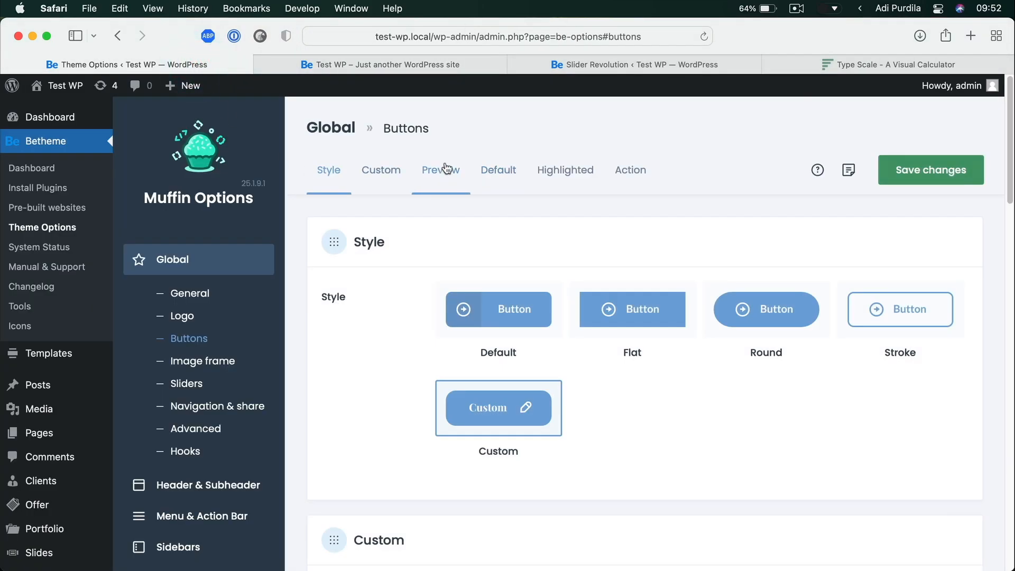
{"action": "left_click", "coordinate": [334, 66]}
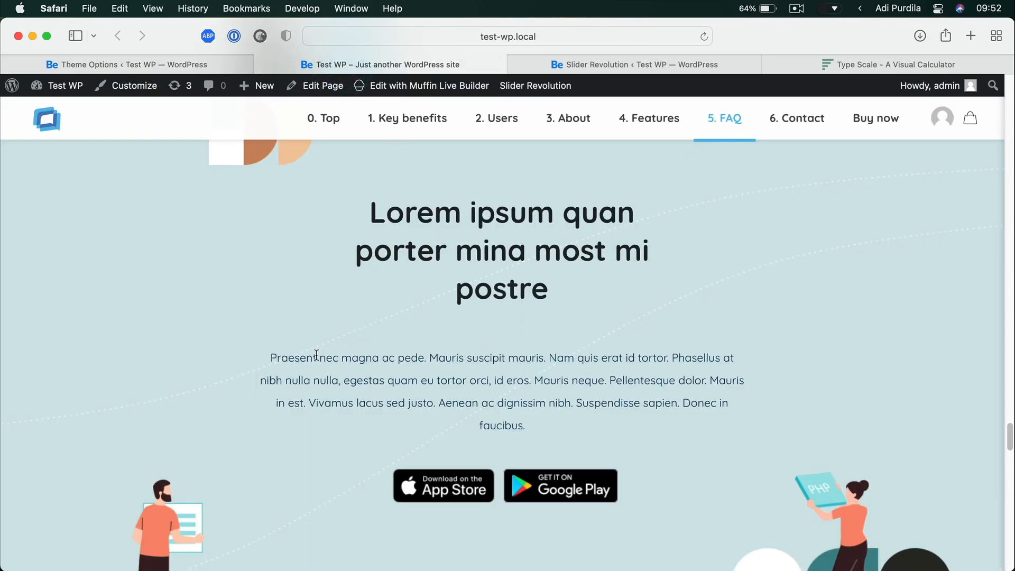
{"action": "left_click_drag", "start_coordinate": [265, 357], "coordinate": [574, 426]}
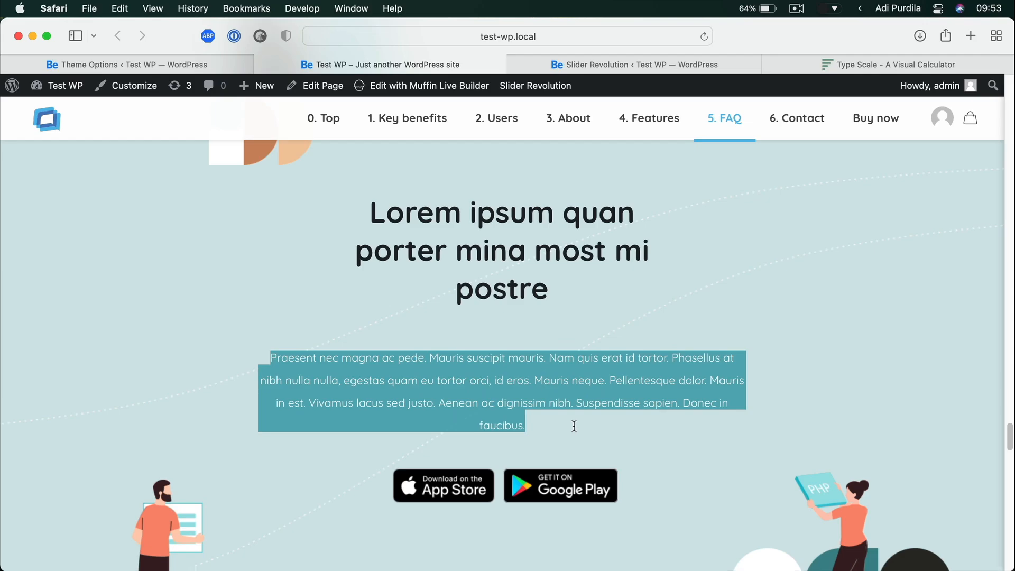
{"action": "left_click", "coordinate": [554, 389]}
{"action": "right_click", "coordinate": [516, 356]}
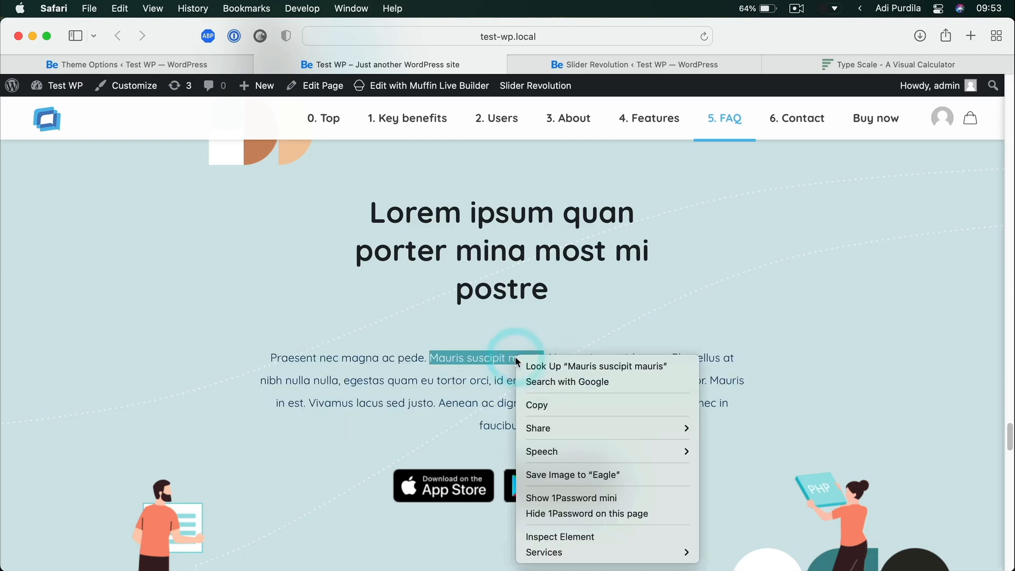
{"action": "left_click", "coordinate": [578, 538]}
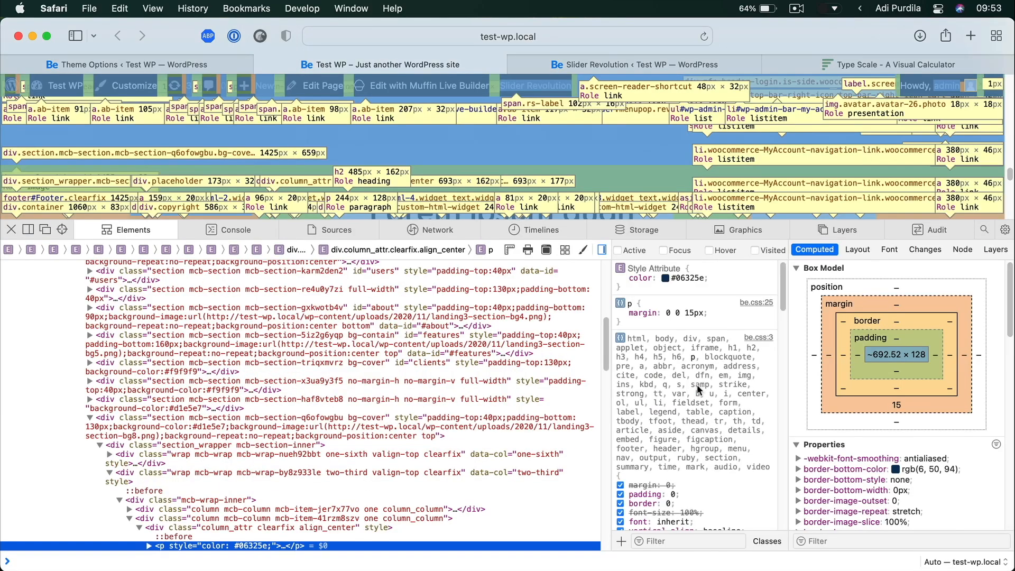
{"action": "scroll", "coordinate": [321, 433], "scroll_direction": "down", "scroll_amount": 1}
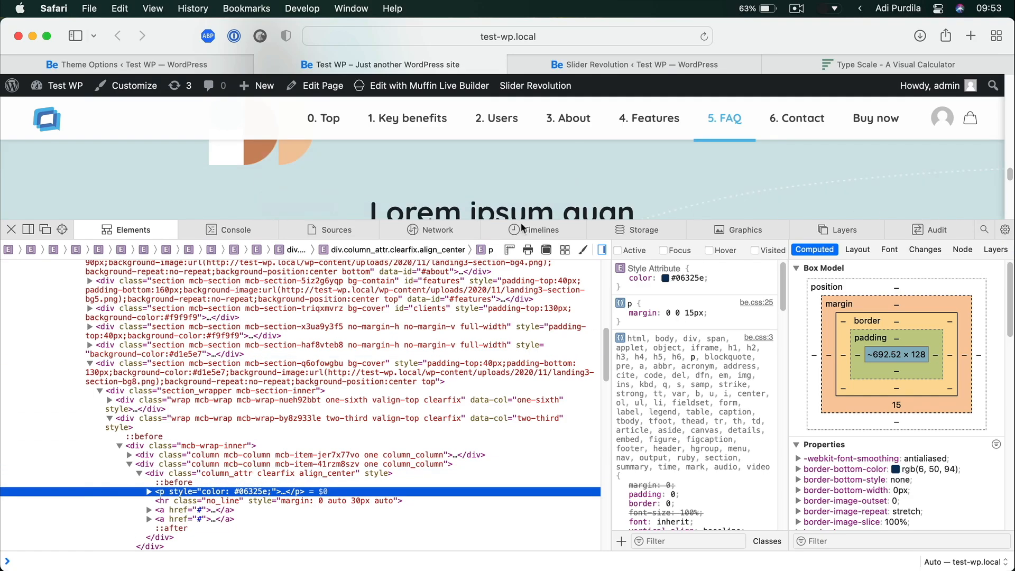
{"action": "left_click", "coordinate": [20, 230]}
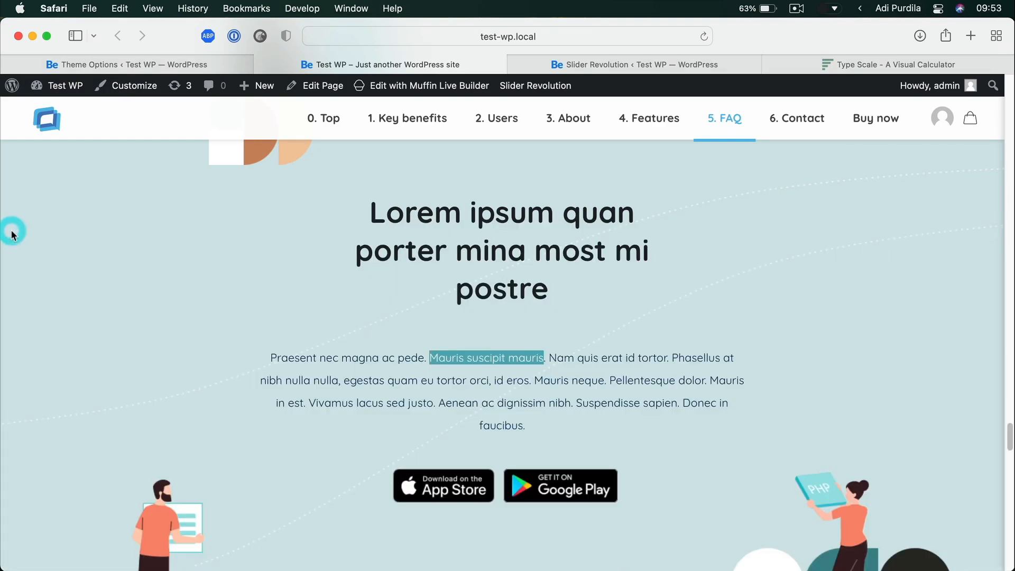
Open the general Colors settings in the Betheme theme options
{"action": "left_click", "coordinate": [158, 63]}
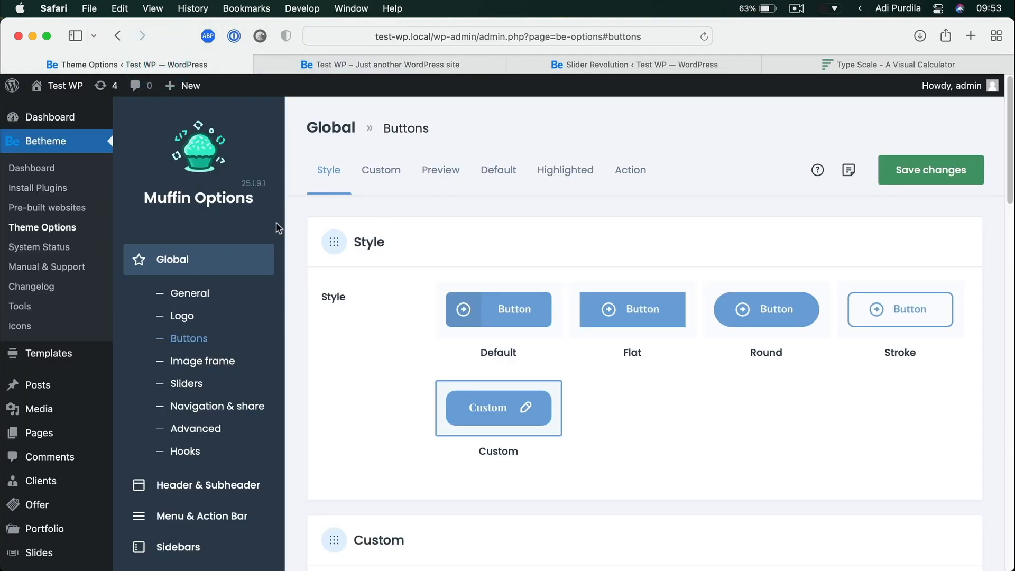
{"action": "scroll", "coordinate": [202, 347], "scroll_direction": "down", "scroll_amount": 10}
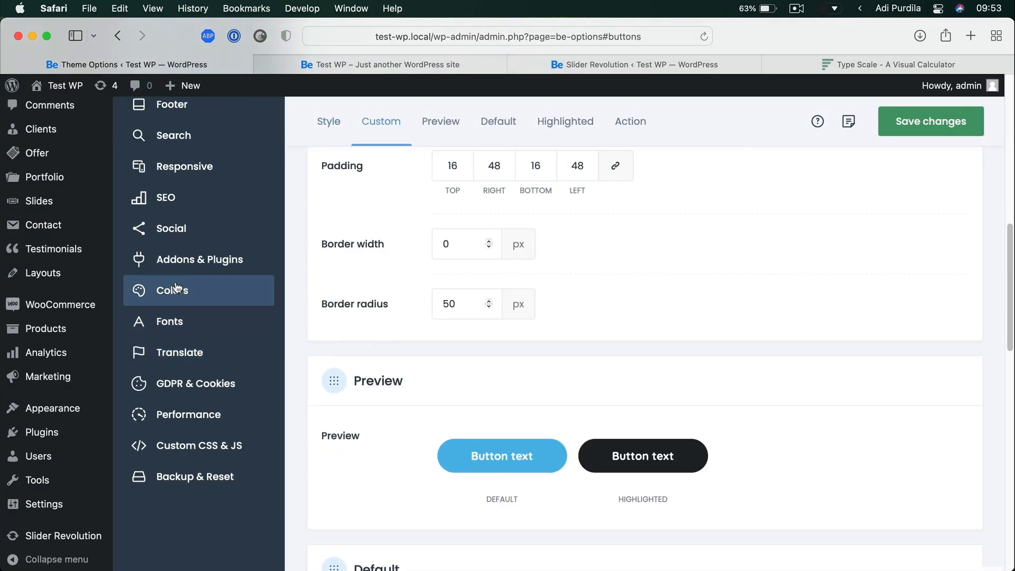
{"action": "left_click", "coordinate": [176, 285]}
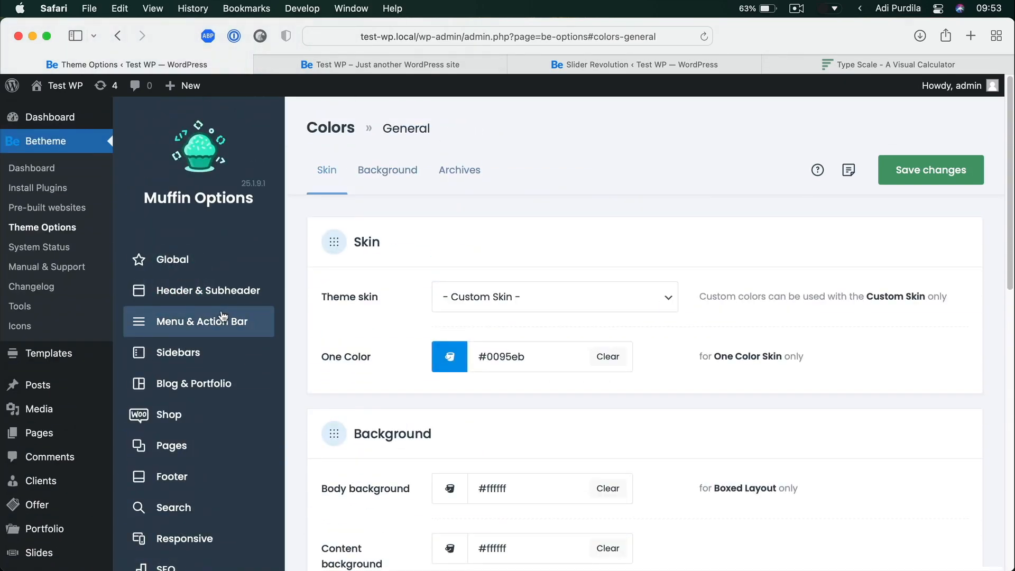
Compare the paragraph text colors on the homepage, from the app download section back up through Features to About
{"action": "left_click", "coordinate": [389, 63]}
{"action": "left_click", "coordinate": [564, 364]}
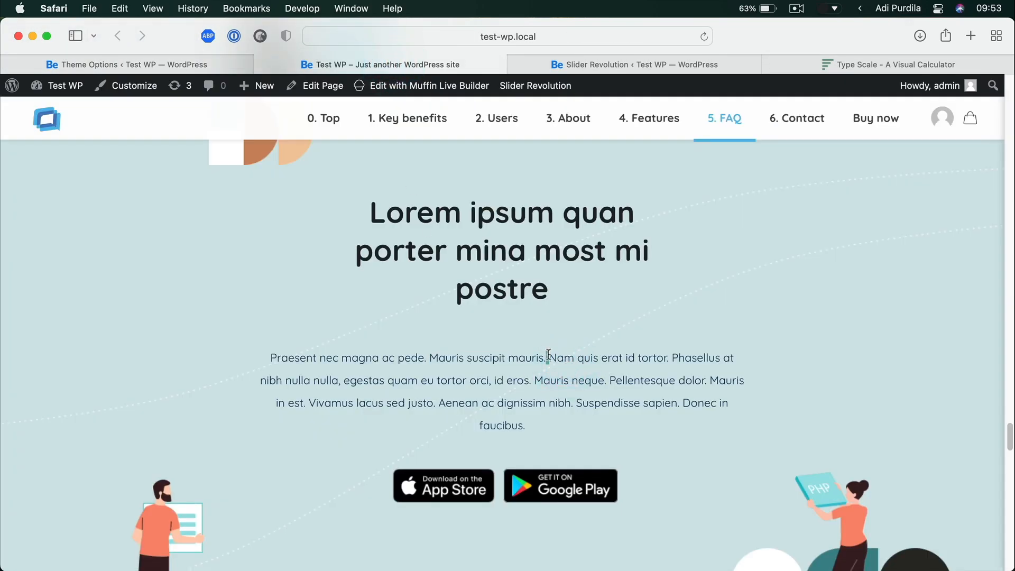
{"action": "left_click_drag", "start_coordinate": [548, 358], "coordinate": [729, 405]}
{"action": "left_click", "coordinate": [581, 418]}
{"action": "scroll", "coordinate": [563, 328], "scroll_direction": "up", "scroll_amount": 15}
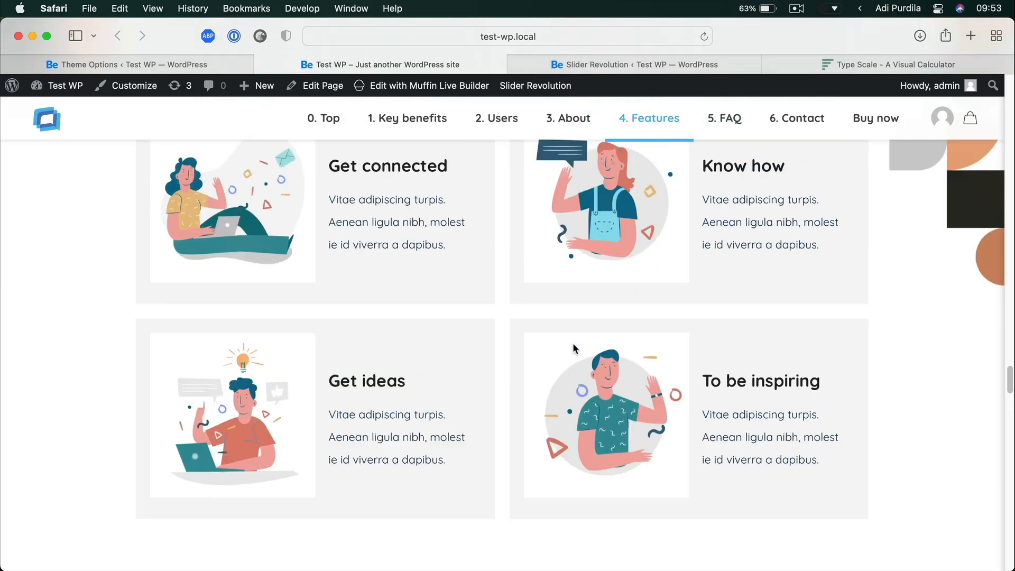
{"action": "scroll", "coordinate": [573, 343], "scroll_direction": "up", "scroll_amount": 15}
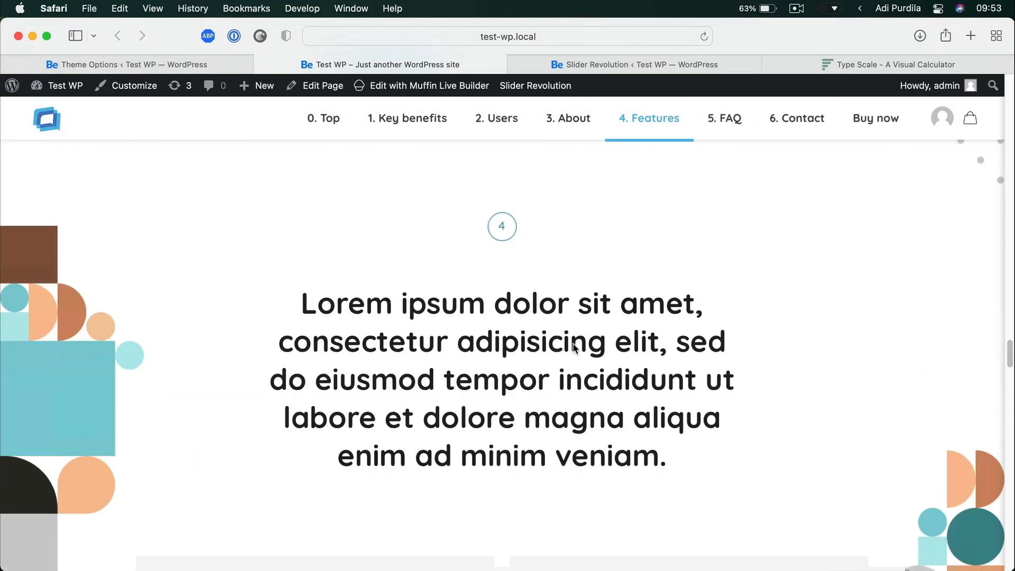
{"action": "scroll", "coordinate": [572, 342], "scroll_direction": "up", "scroll_amount": 15}
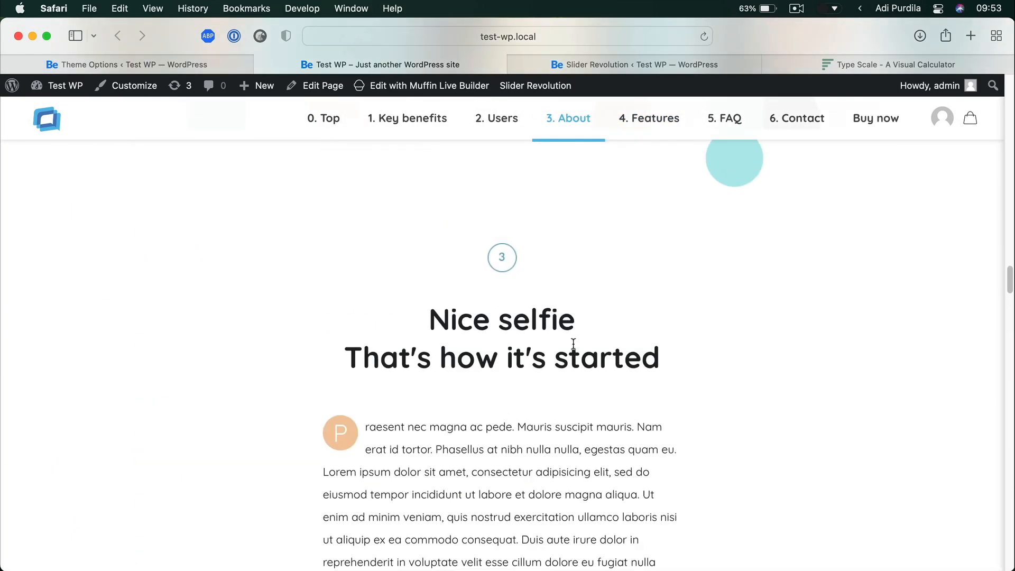
Examine the skin, background and archive options in the general Colors settings and the available color subsections
{"action": "left_click", "coordinate": [164, 66]}
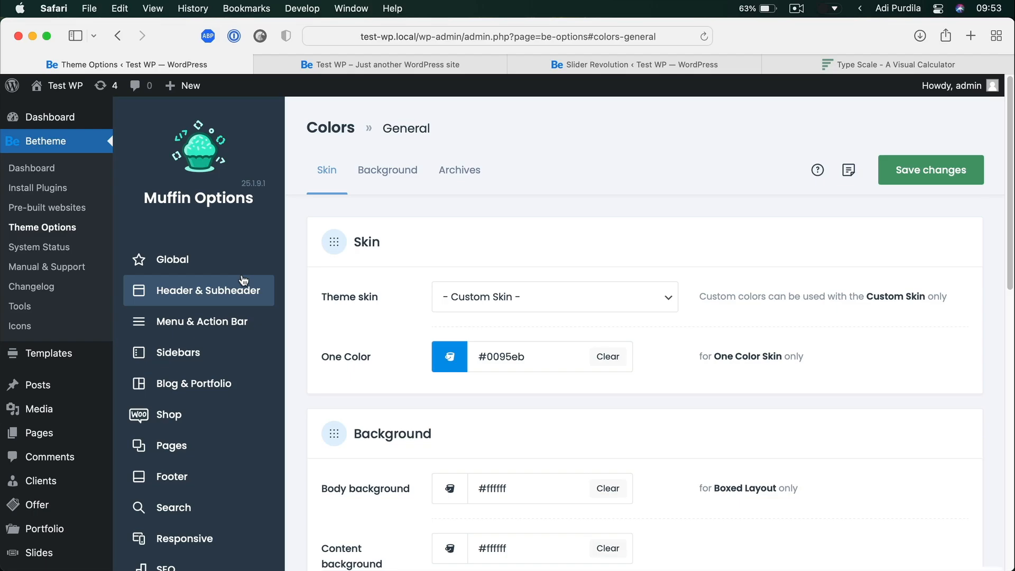
{"action": "scroll", "coordinate": [256, 296], "scroll_direction": "down", "scroll_amount": 8}
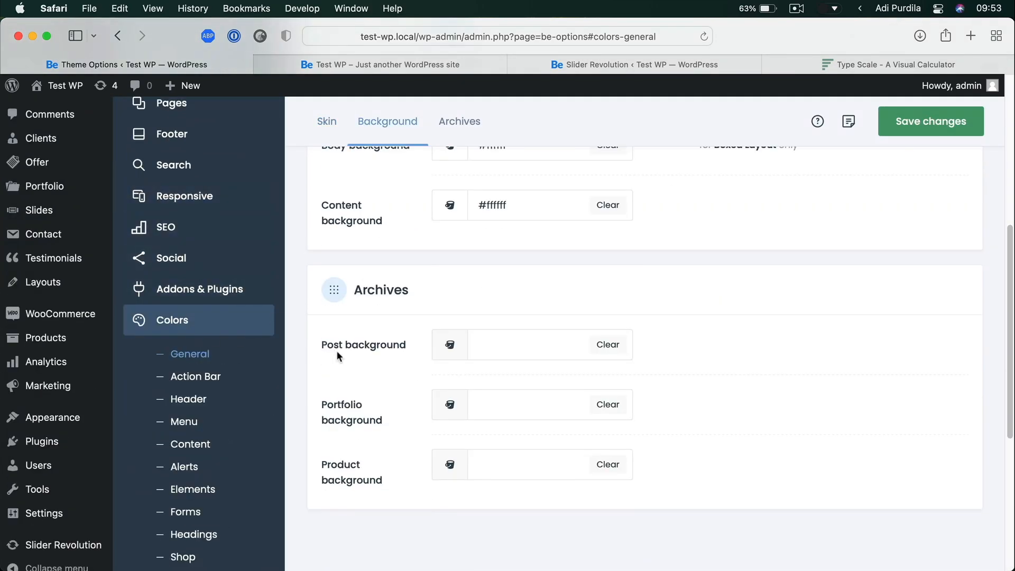
{"action": "scroll", "coordinate": [338, 355], "scroll_direction": "down", "scroll_amount": 5}
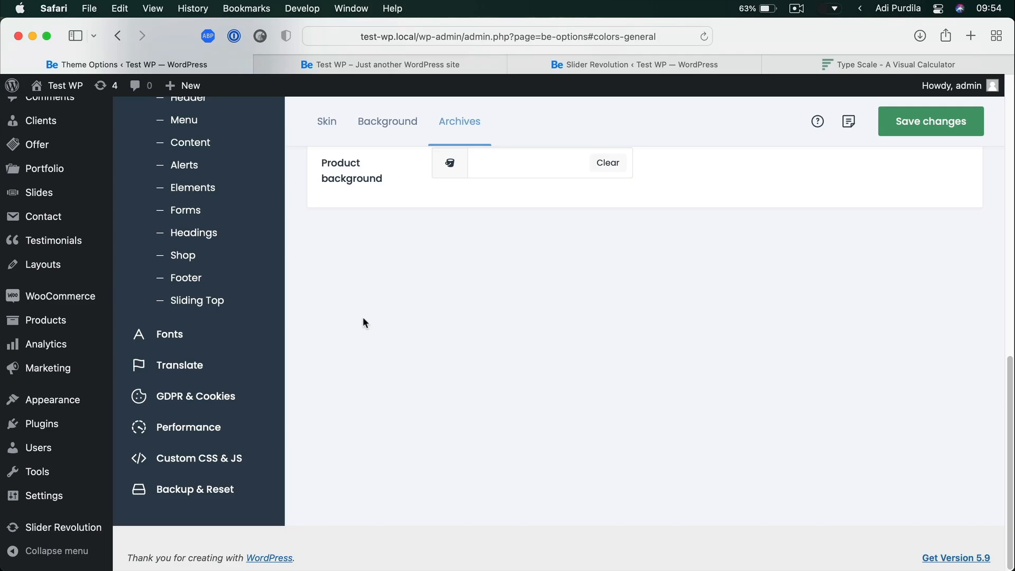
{"action": "scroll", "coordinate": [393, 268], "scroll_direction": "up", "scroll_amount": 10}
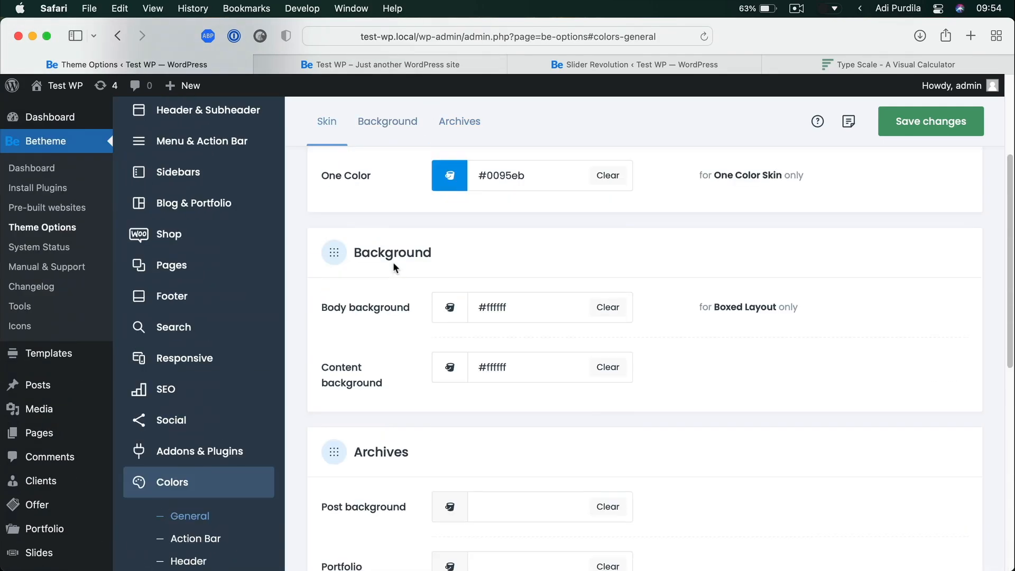
Look over the text and background colors in the homepage's About and Features sections
{"action": "left_click", "coordinate": [367, 64]}
{"action": "scroll", "coordinate": [623, 343], "scroll_direction": "down", "scroll_amount": 20}
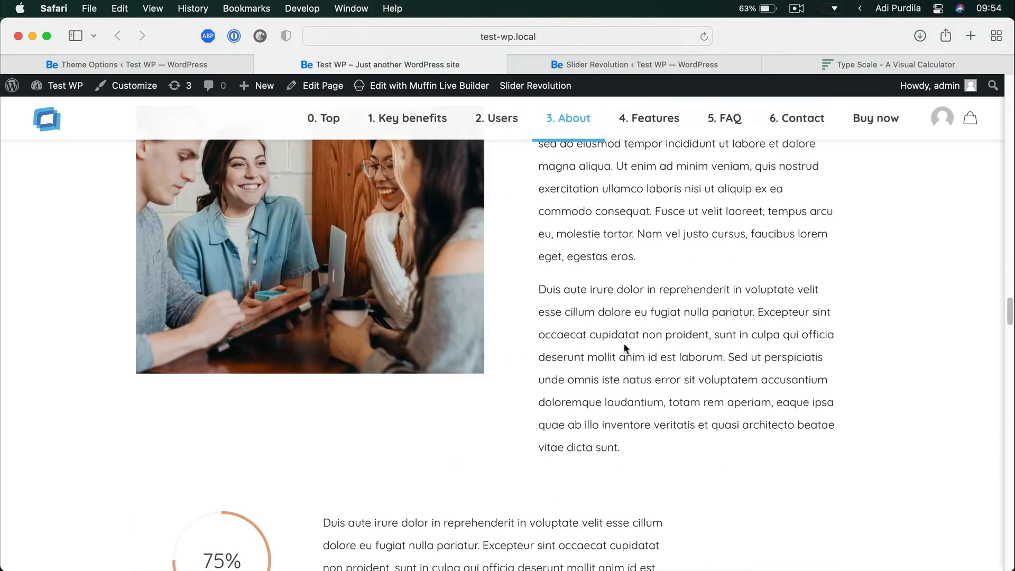
{"action": "scroll", "coordinate": [624, 348], "scroll_direction": "down", "scroll_amount": 3}
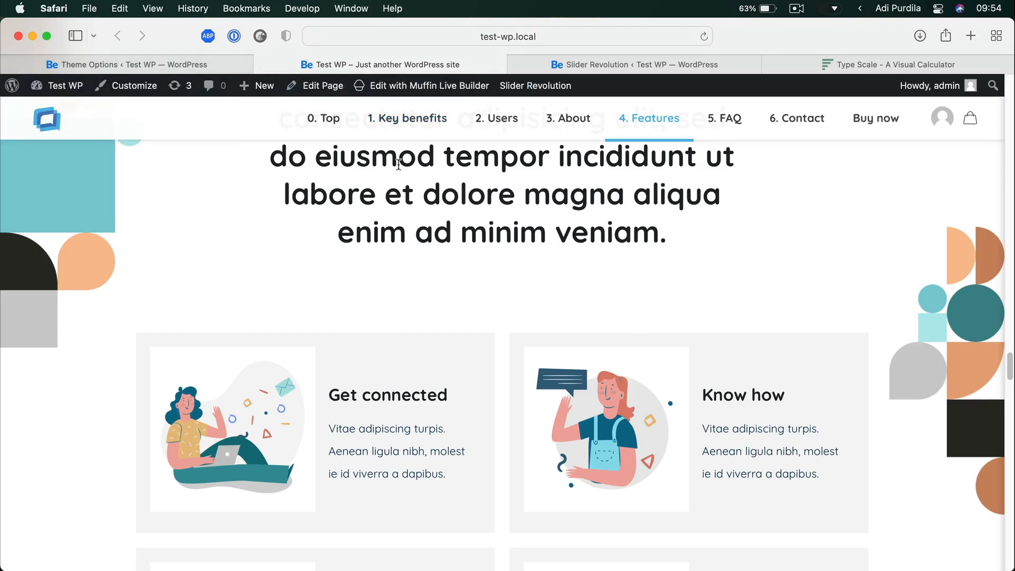
Locate the Custom CSS & JS section in the theme options and return to the Test WP site
{"action": "left_click", "coordinate": [189, 68]}
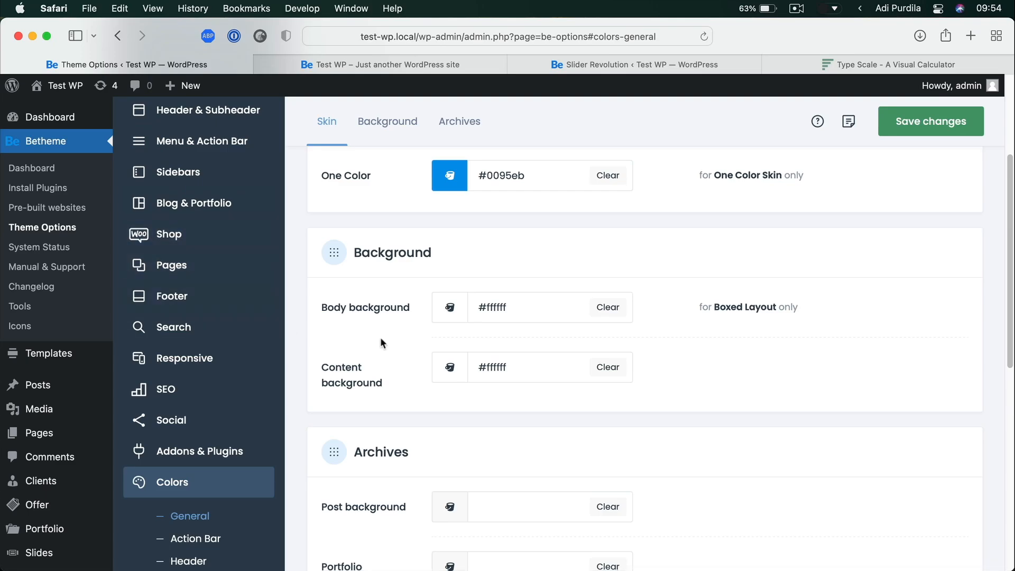
{"action": "scroll", "coordinate": [188, 275], "scroll_direction": "down", "scroll_amount": 10}
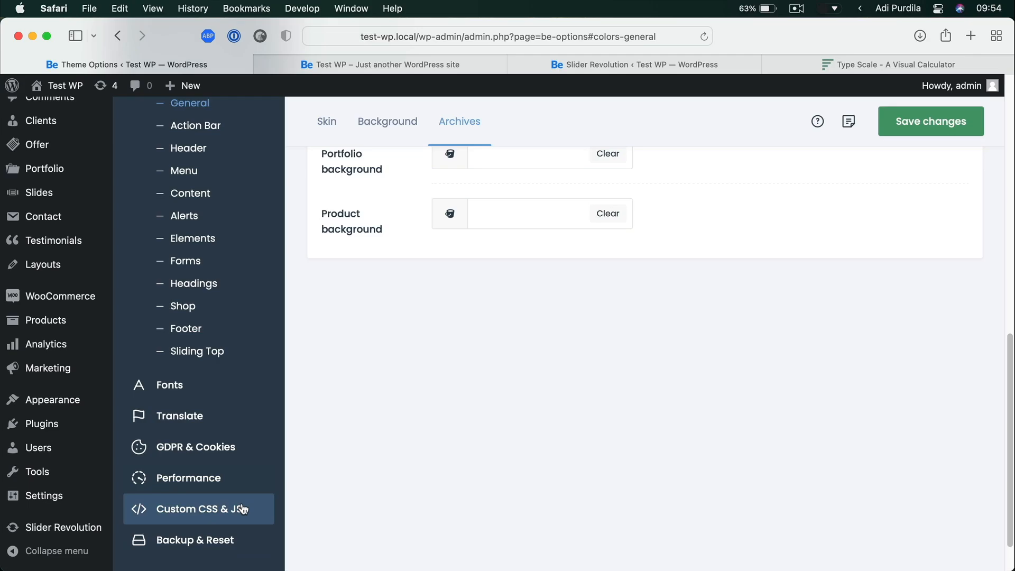
{"action": "left_click", "coordinate": [408, 64]}
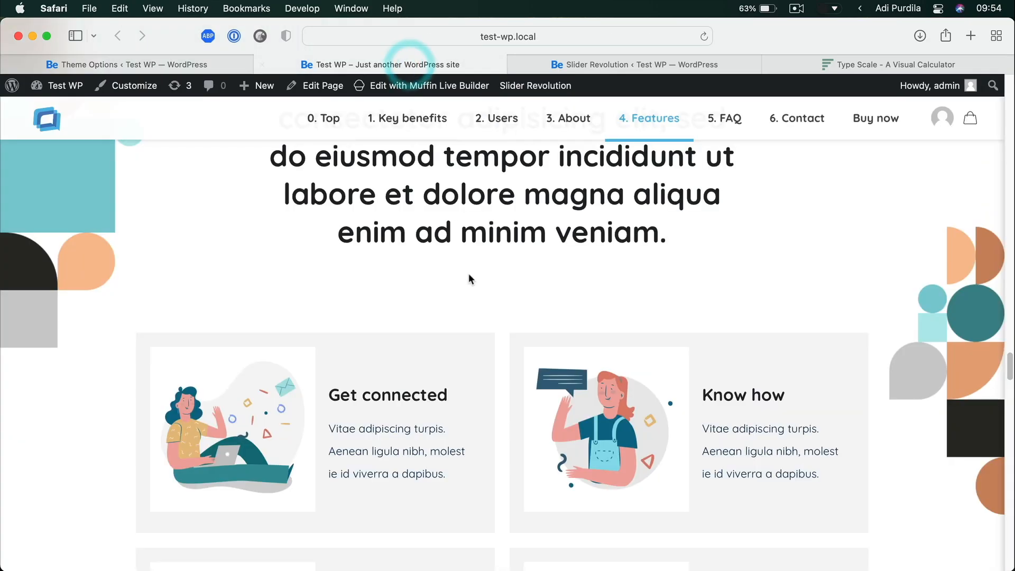
Inspect the name field of the site's contact form in the web inspector
{"action": "scroll", "coordinate": [468, 274], "scroll_direction": "down", "scroll_amount": 20}
{"action": "scroll", "coordinate": [467, 274], "scroll_direction": "up", "scroll_amount": 5}
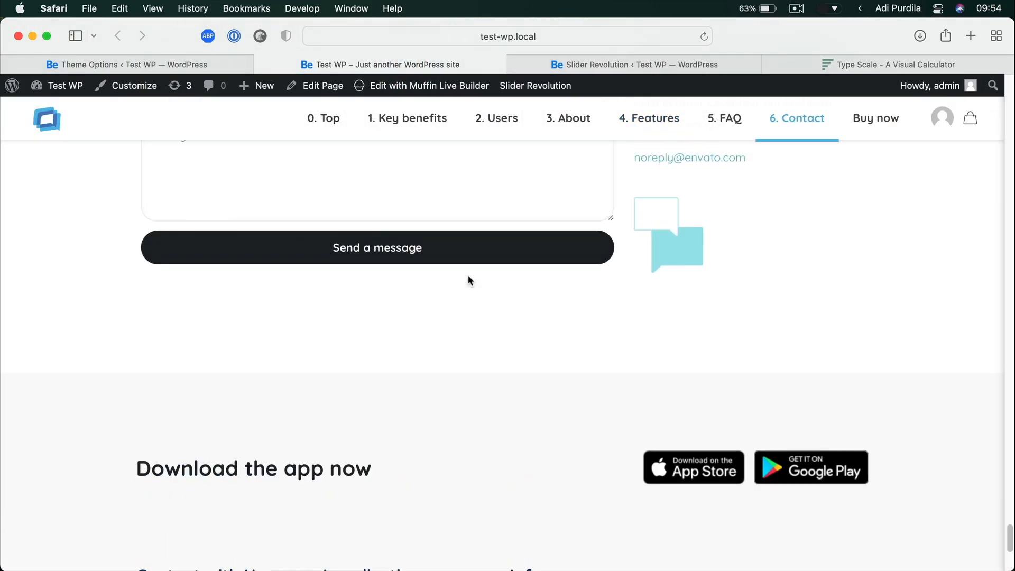
{"action": "scroll", "coordinate": [467, 274], "scroll_direction": "up", "scroll_amount": 4}
{"action": "left_click", "coordinate": [232, 281]}
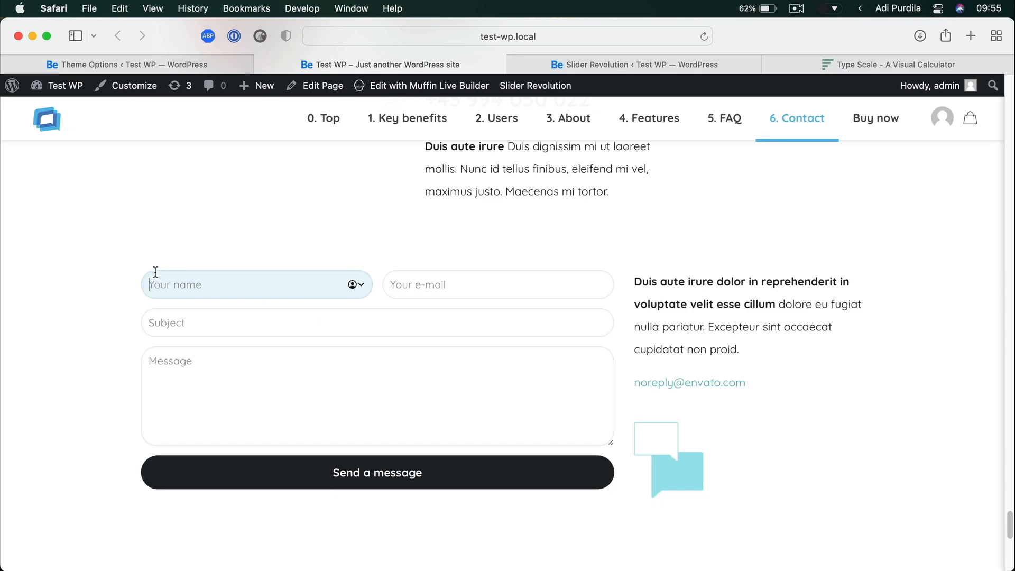
{"action": "right_click", "coordinate": [219, 284]}
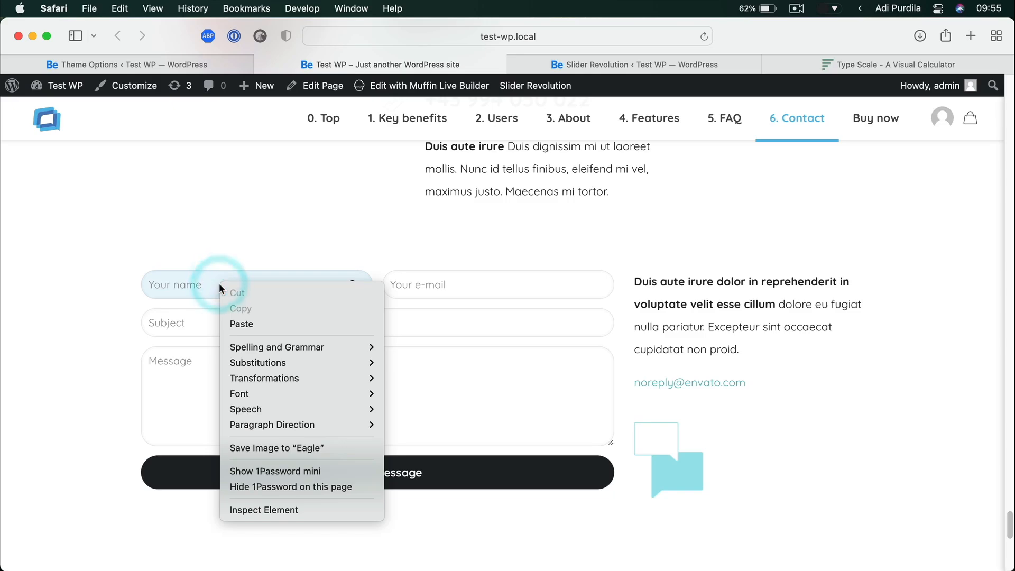
{"action": "left_click", "coordinate": [318, 508]}
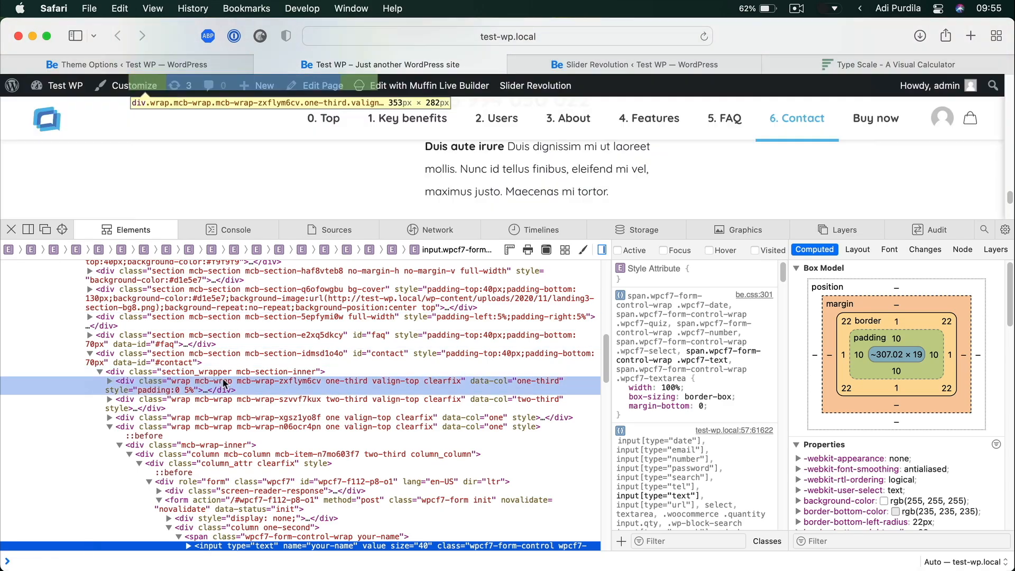
Find the matched style rule that sets the padding of inputs, selects and textareas, and copy its full selector list
{"action": "scroll", "coordinate": [222, 378], "scroll_direction": "down", "scroll_amount": 1}
{"action": "scroll", "coordinate": [222, 377], "scroll_direction": "down", "scroll_amount": 1}
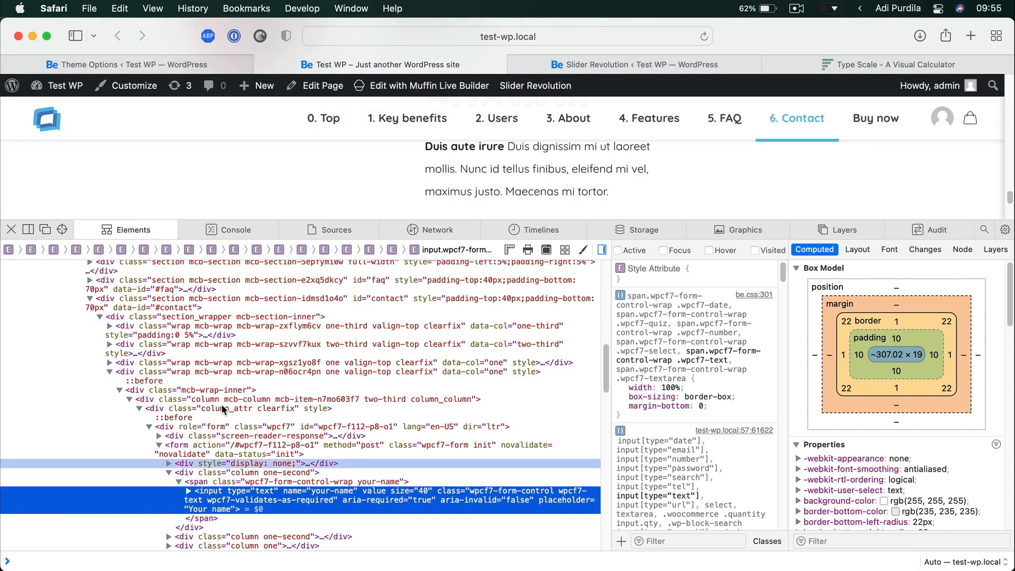
{"action": "scroll", "coordinate": [309, 198], "scroll_direction": "down", "scroll_amount": 1}
{"action": "scroll", "coordinate": [308, 193], "scroll_direction": "down", "scroll_amount": 3}
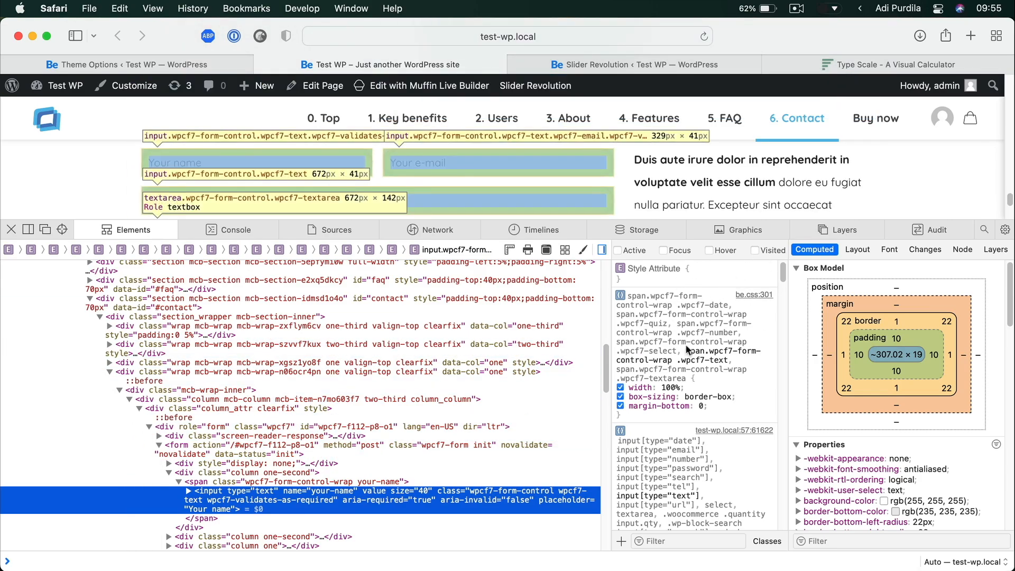
{"action": "scroll", "coordinate": [687, 352], "scroll_direction": "down", "scroll_amount": 1}
{"action": "scroll", "coordinate": [686, 351], "scroll_direction": "down", "scroll_amount": 6}
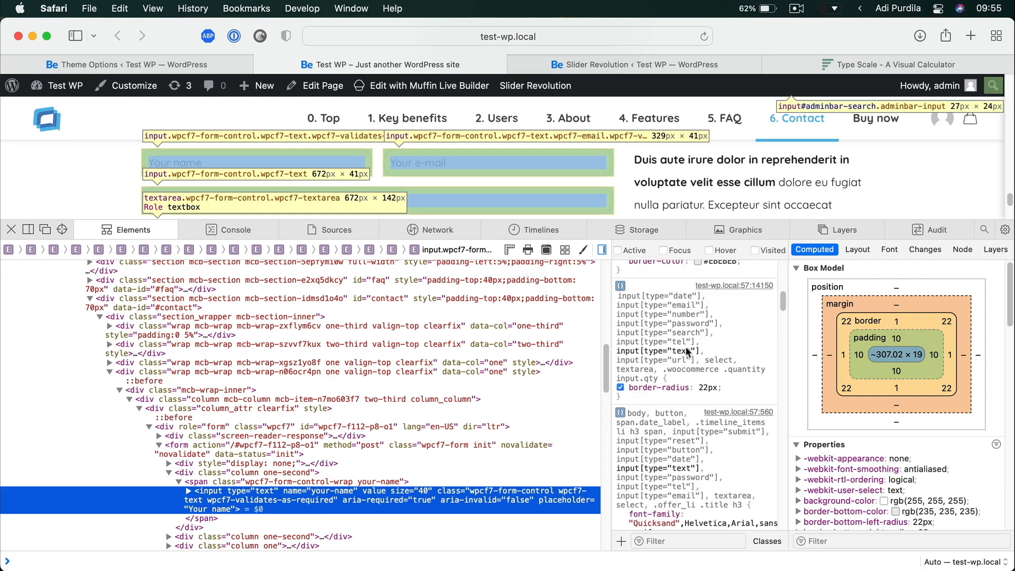
{"action": "scroll", "coordinate": [686, 354], "scroll_direction": "down", "scroll_amount": 5}
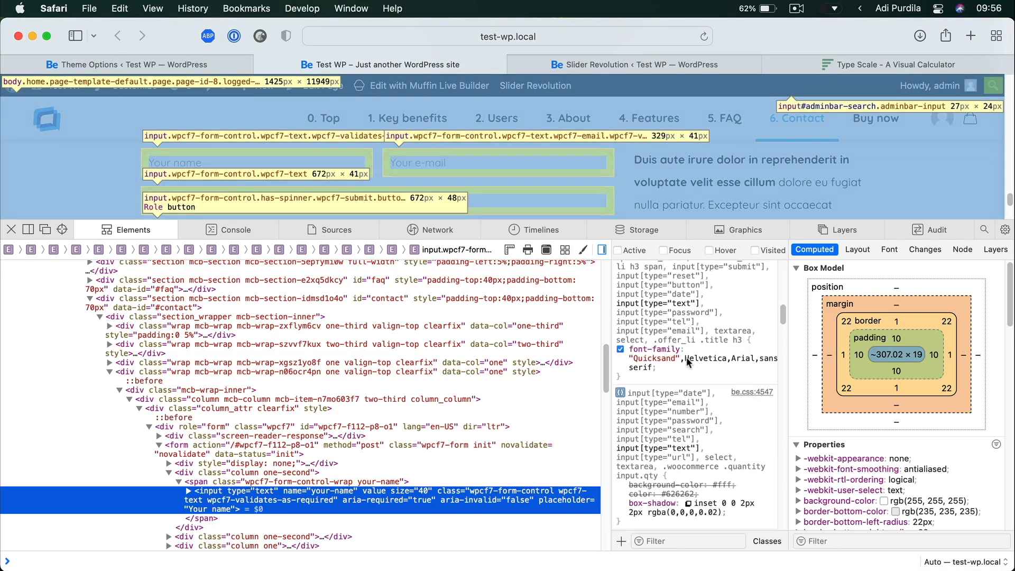
{"action": "scroll", "coordinate": [718, 368], "scroll_direction": "down", "scroll_amount": 5}
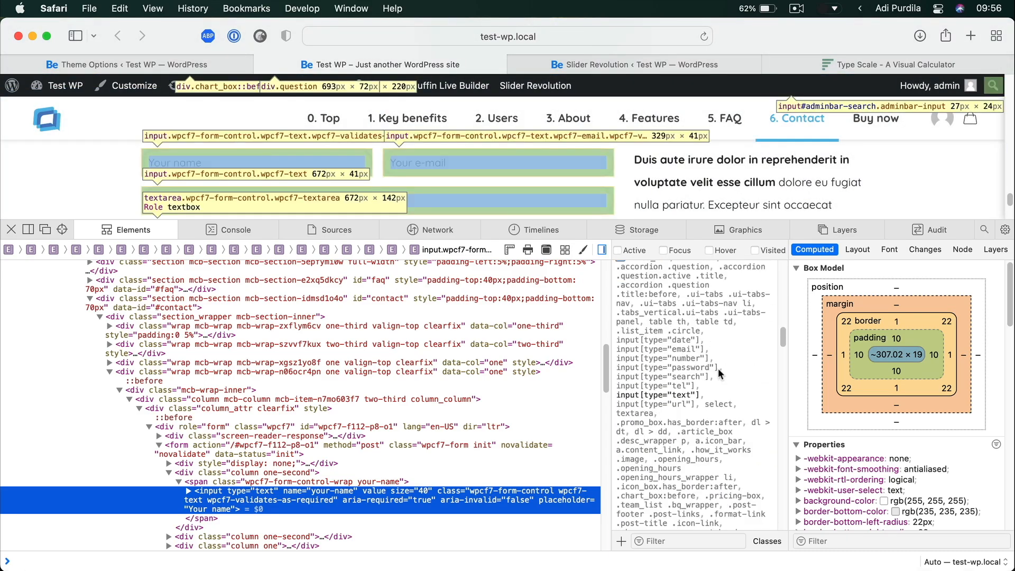
{"action": "scroll", "coordinate": [718, 368], "scroll_direction": "down", "scroll_amount": 5}
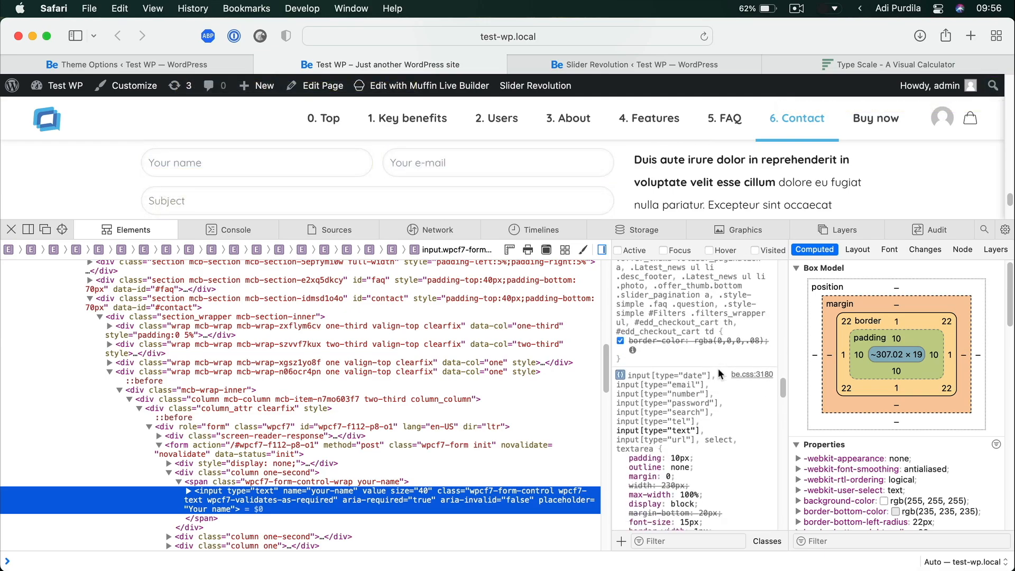
{"action": "scroll", "coordinate": [717, 368], "scroll_direction": "up", "scroll_amount": 2}
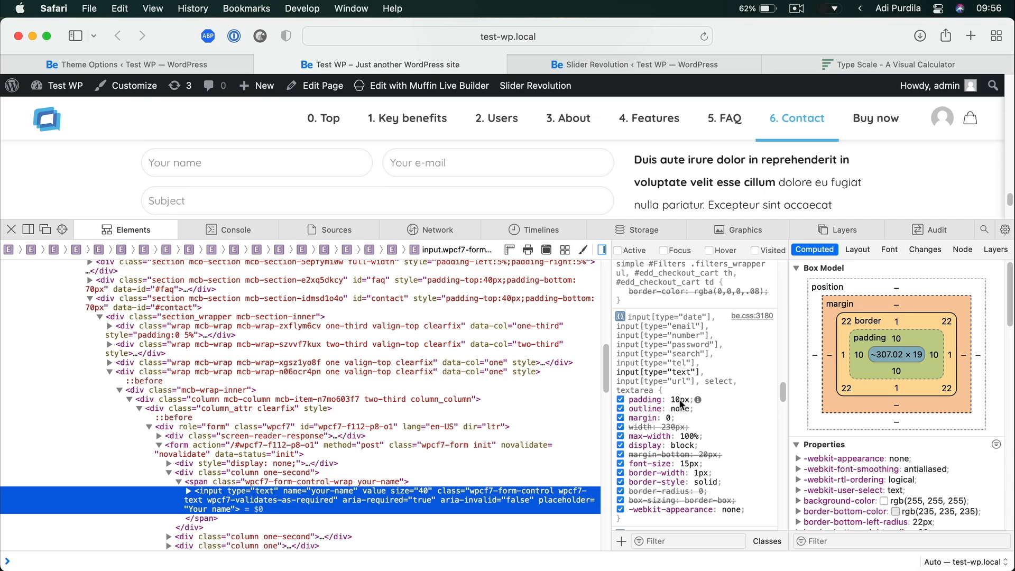
{"action": "left_click", "coordinate": [666, 388]}
{"action": "left_click_drag", "start_coordinate": [666, 389], "coordinate": [616, 312]}
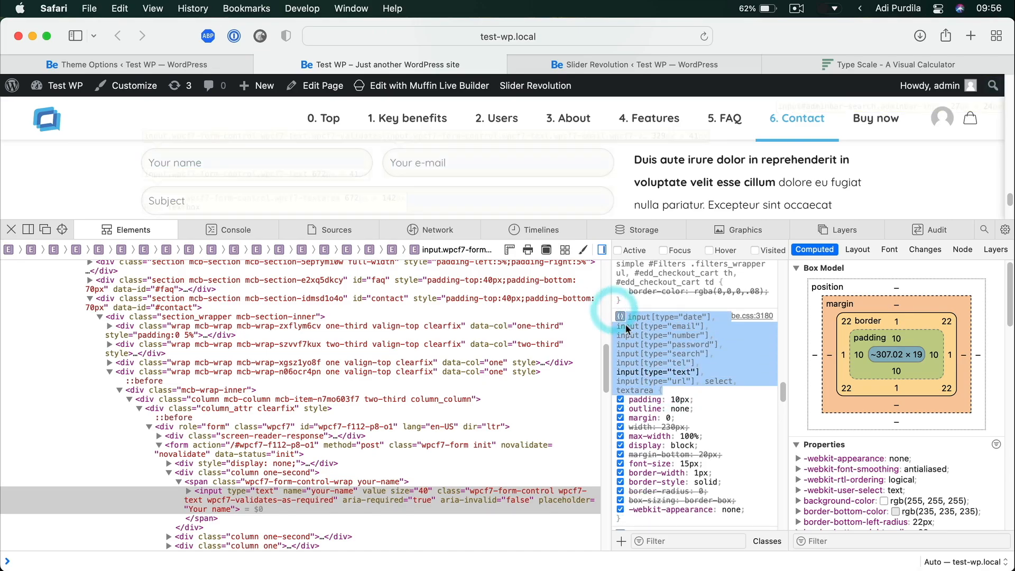
{"action": "key", "text": "super+c"}
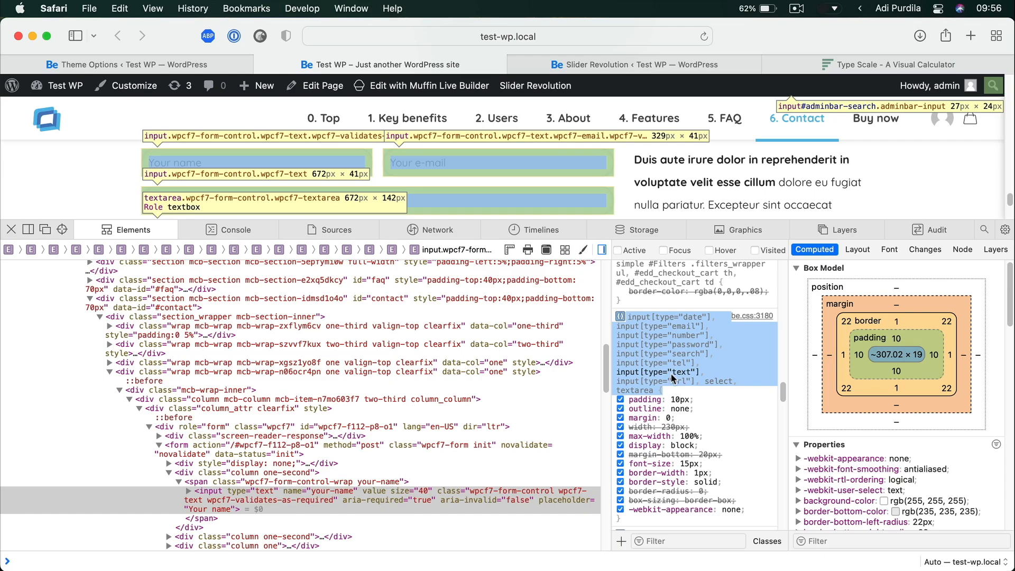
Add a rule to the theme's custom CSS using the copied selectors with padding: 1rem, and save the changes
{"action": "left_click", "coordinate": [179, 64]}
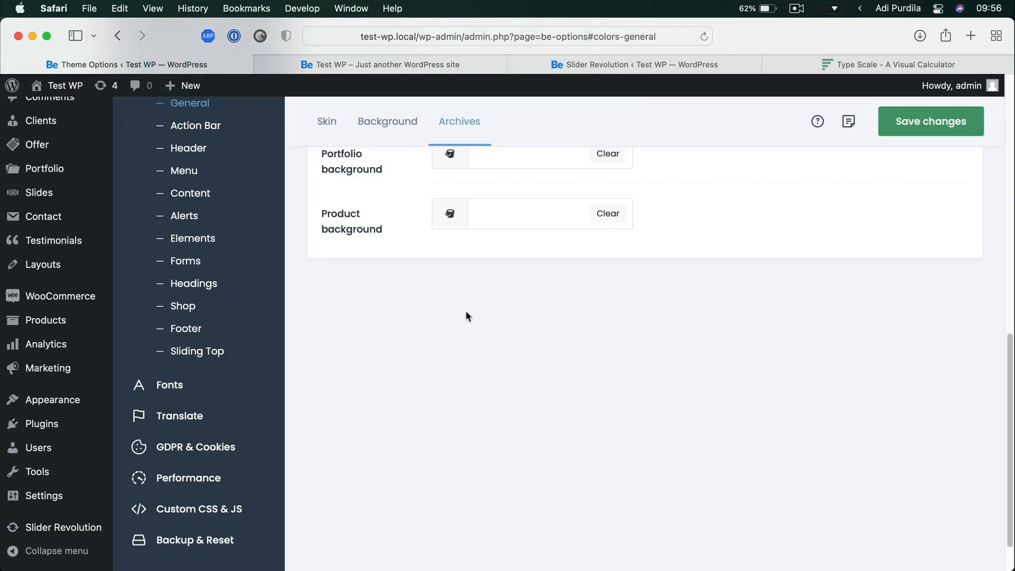
{"action": "left_click", "coordinate": [227, 506]}
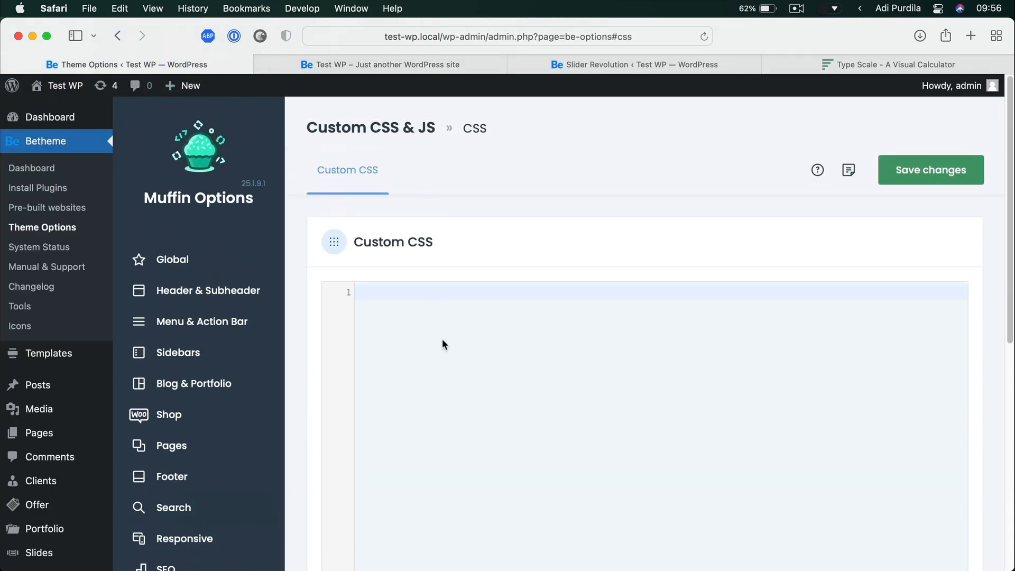
{"action": "key", "text": "super+v"}
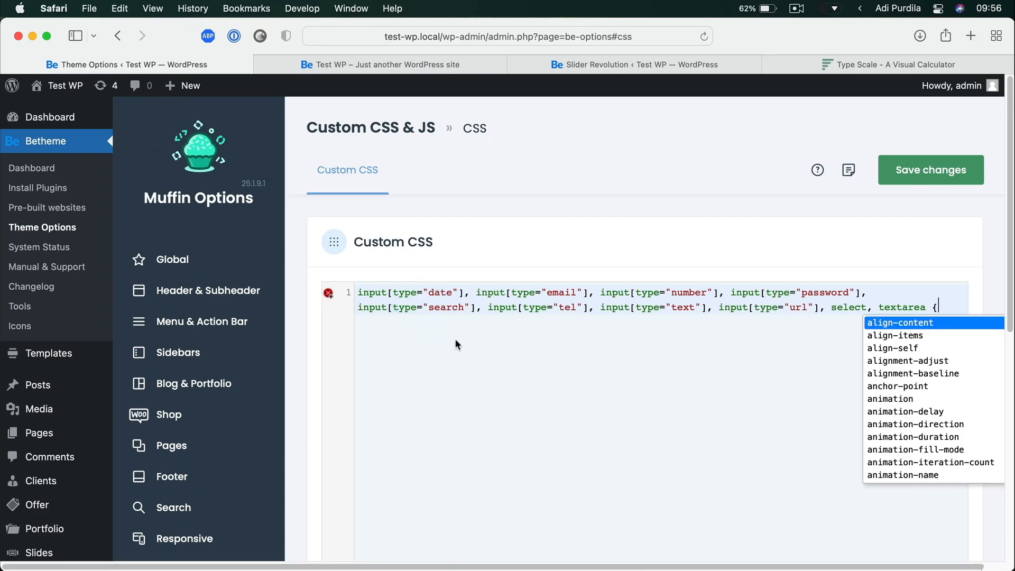
{"action": "type", "text": "}"}
{"action": "key", "text": "Left"}
{"action": "key", "text": "Return"}
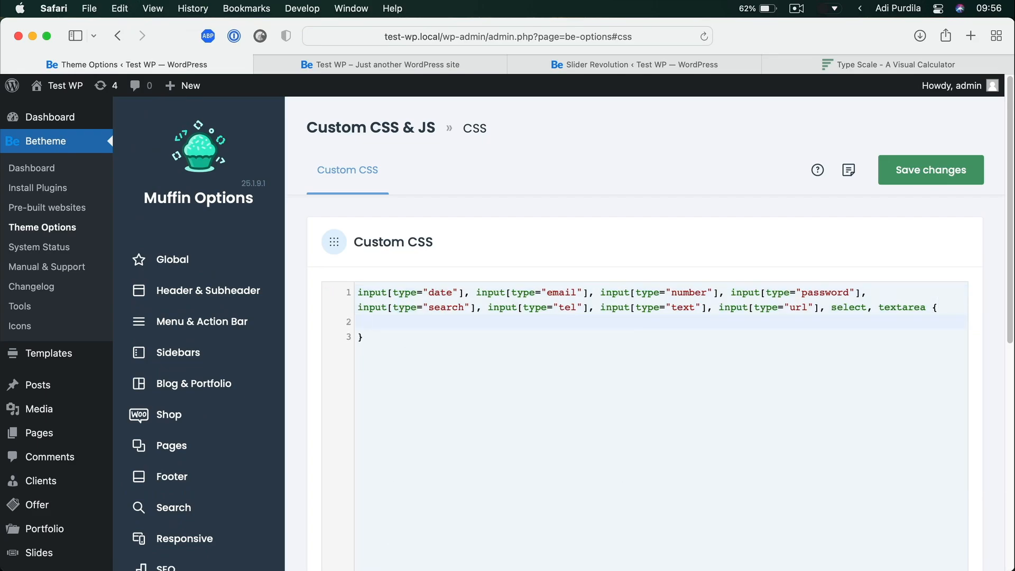
{"action": "type", "text": "padding: 1rem;"}
{"action": "left_click", "coordinate": [911, 176]}
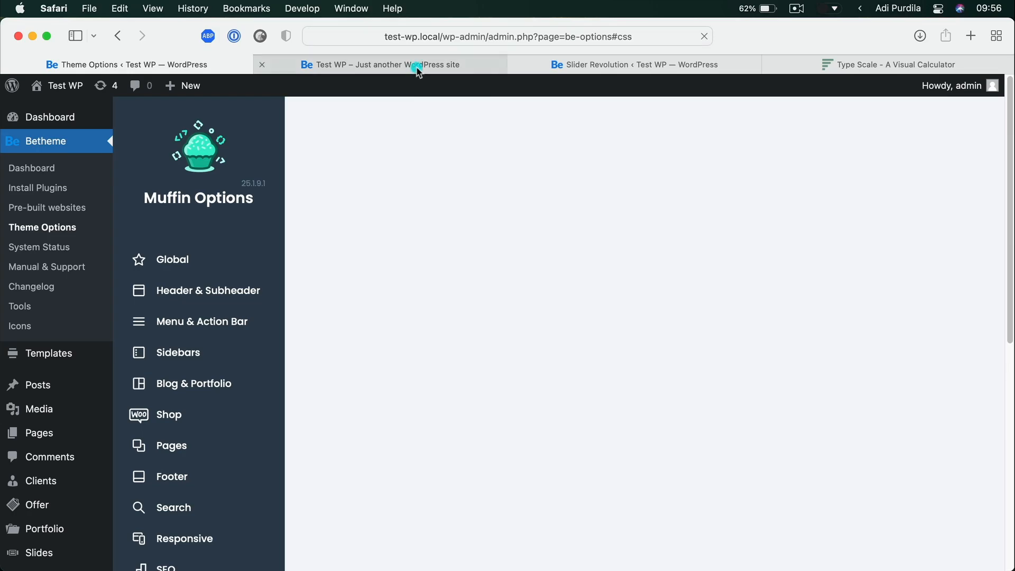
Reload the Test WP site, close the web inspector and check the padding and focus state of the contact form fields
{"action": "left_click", "coordinate": [417, 69]}
{"action": "key", "text": "super+r"}
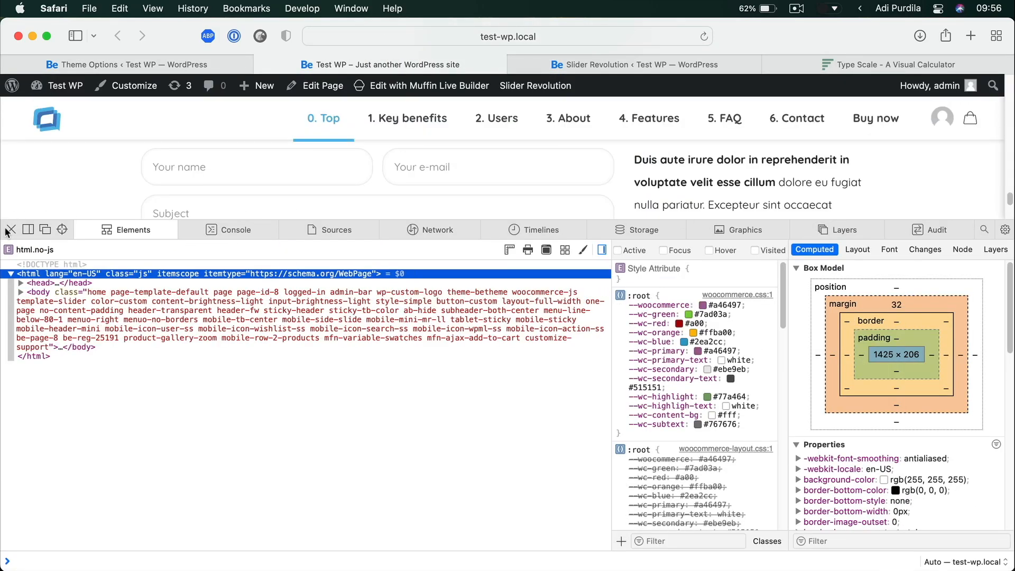
{"action": "left_click", "coordinate": [11, 229]}
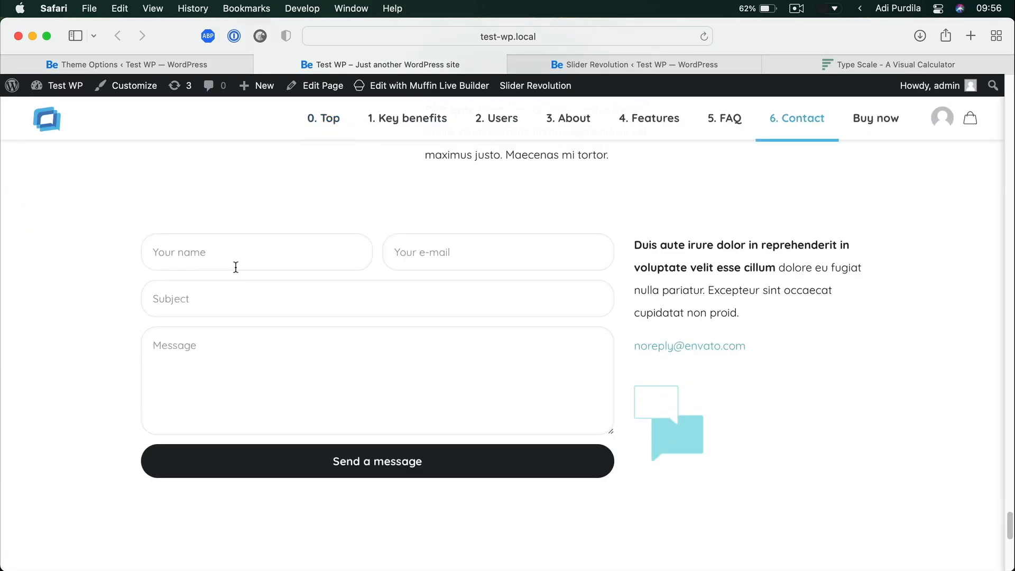
{"action": "left_click", "coordinate": [230, 252]}
{"action": "left_click", "coordinate": [225, 299]}
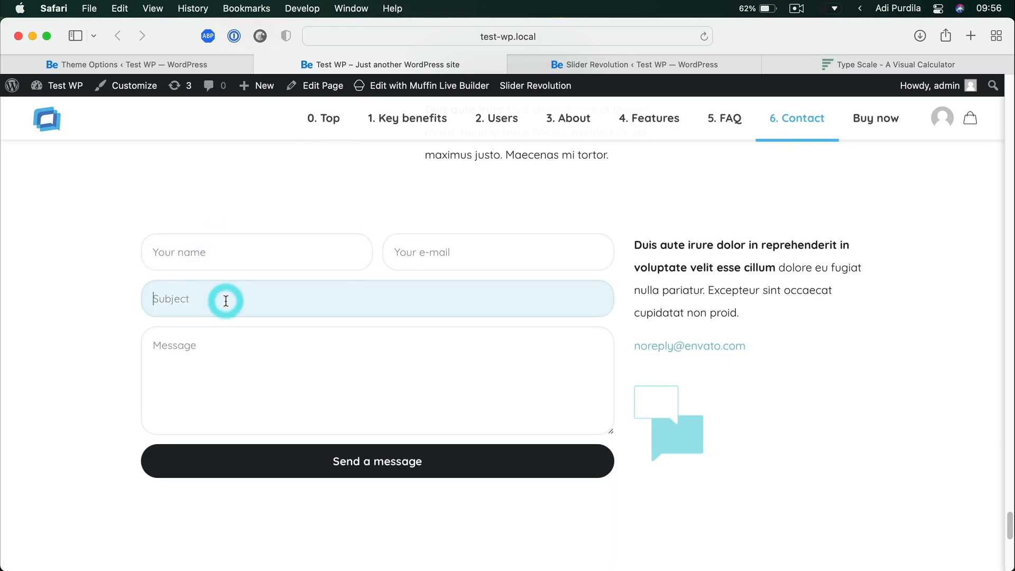
{"action": "left_click", "coordinate": [241, 376]}
{"action": "left_click", "coordinate": [240, 299]}
{"action": "left_click", "coordinate": [234, 252]}
{"action": "key", "text": "Tab"}
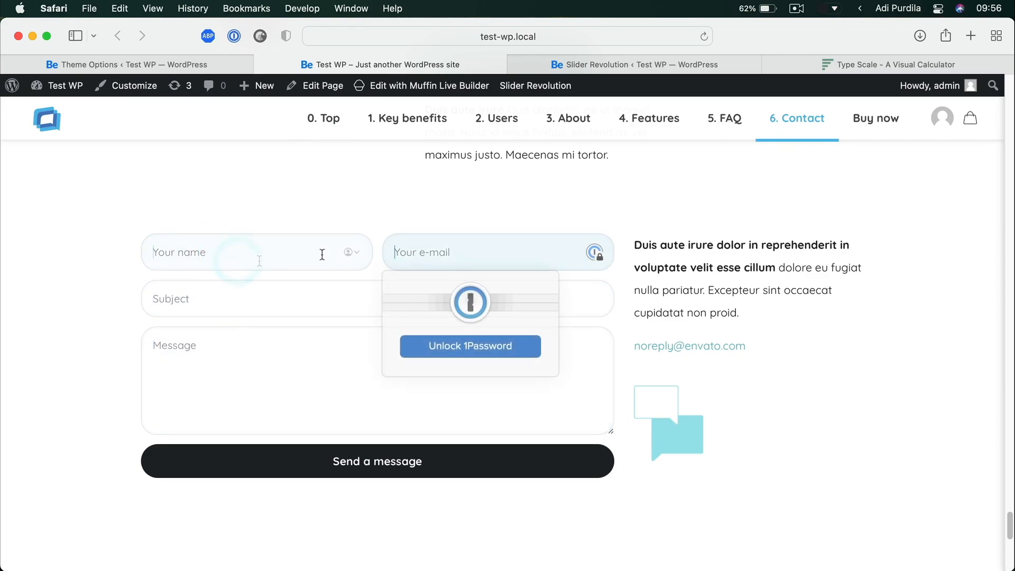
{"action": "left_click", "coordinate": [236, 251]}
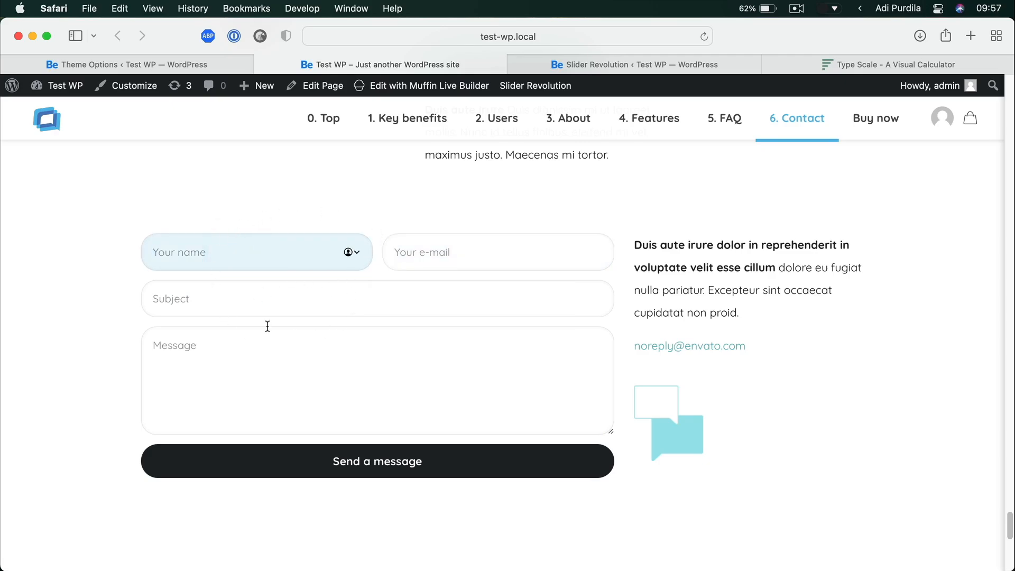
Set the border radius of form fields to 8 px in the theme's form color options and save the changes
{"action": "left_click", "coordinate": [175, 64]}
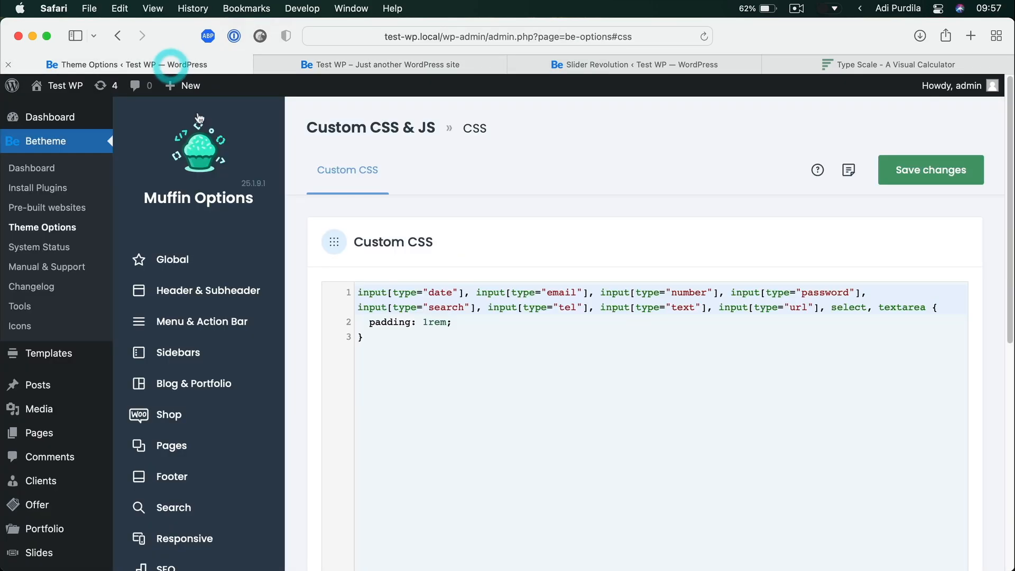
{"action": "scroll", "coordinate": [204, 339], "scroll_direction": "down", "scroll_amount": 8}
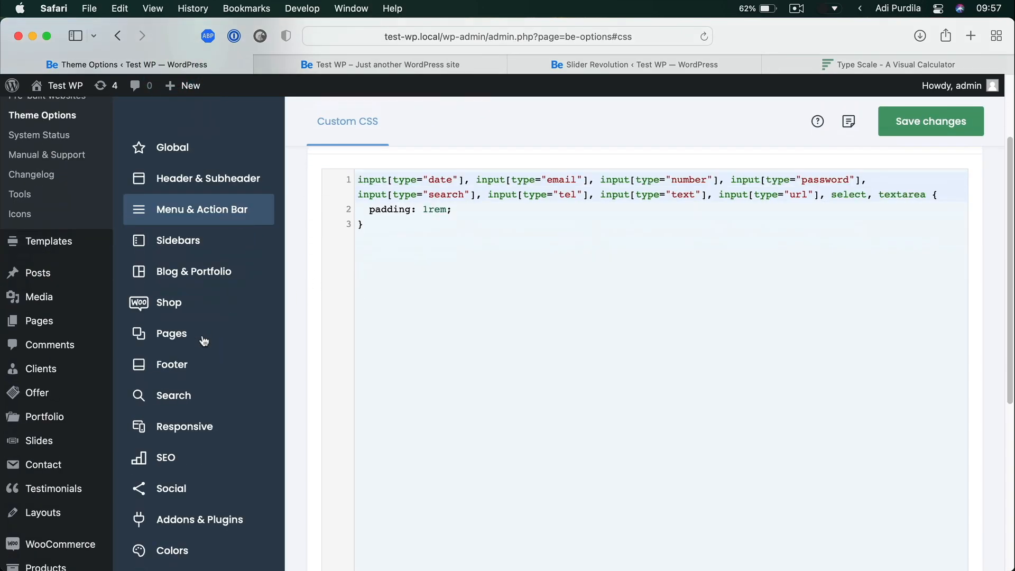
{"action": "scroll", "coordinate": [204, 296], "scroll_direction": "down", "scroll_amount": 3}
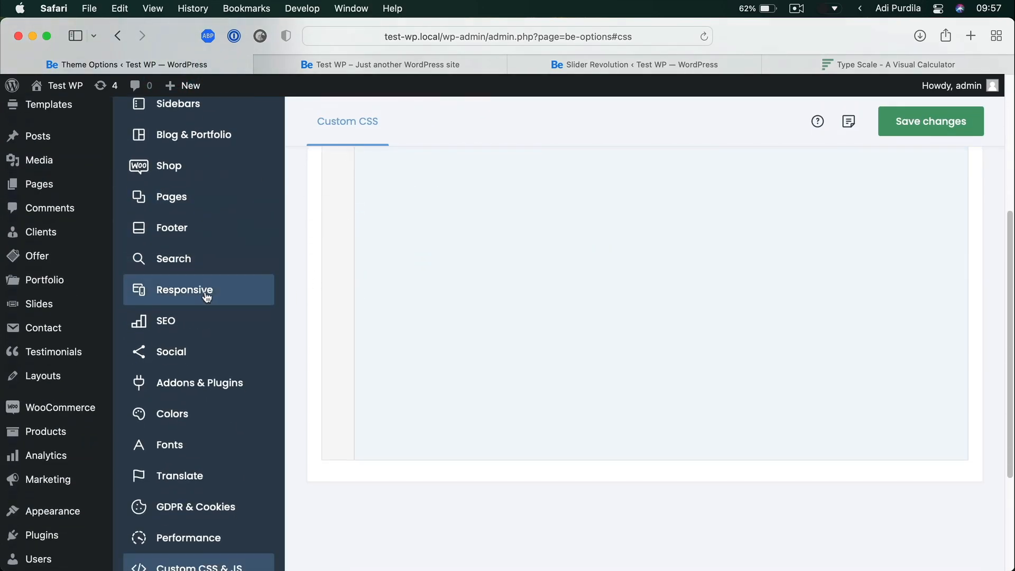
{"action": "left_click", "coordinate": [203, 387]}
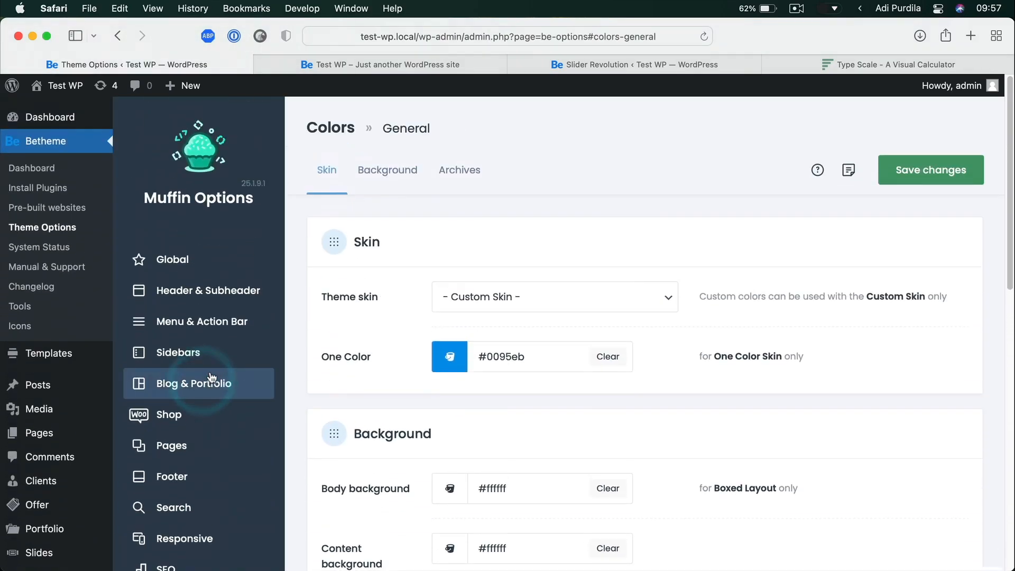
{"action": "scroll", "coordinate": [211, 378], "scroll_direction": "down", "scroll_amount": 20}
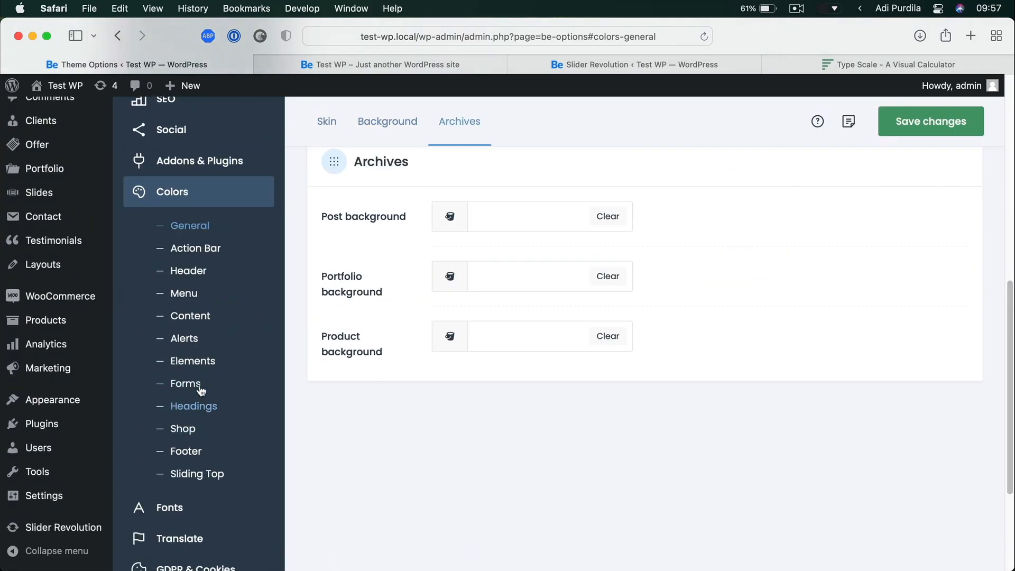
{"action": "left_click", "coordinate": [195, 384]}
{"action": "scroll", "coordinate": [454, 369], "scroll_direction": "down", "scroll_amount": 10}
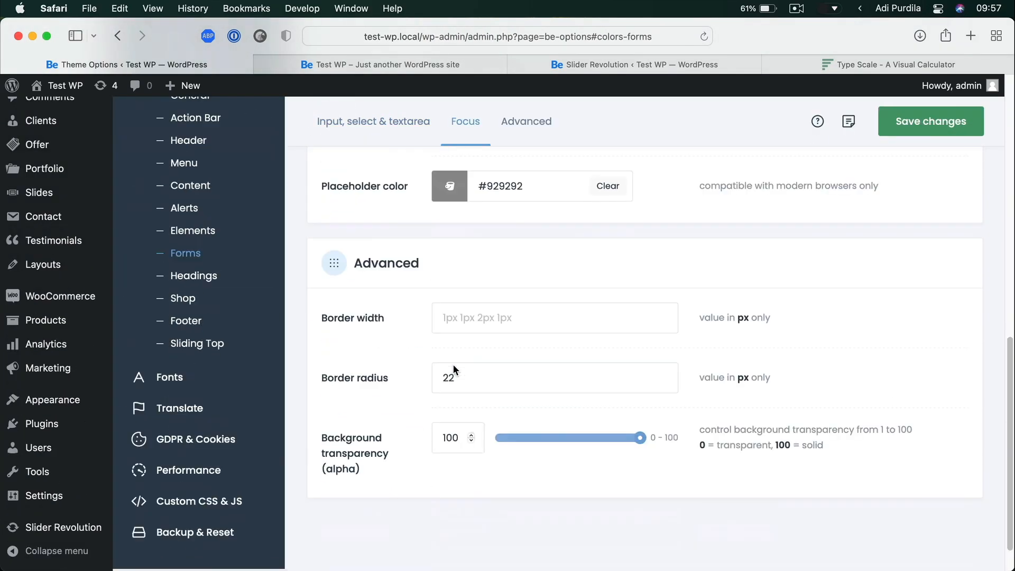
{"action": "left_click", "coordinate": [453, 366]}
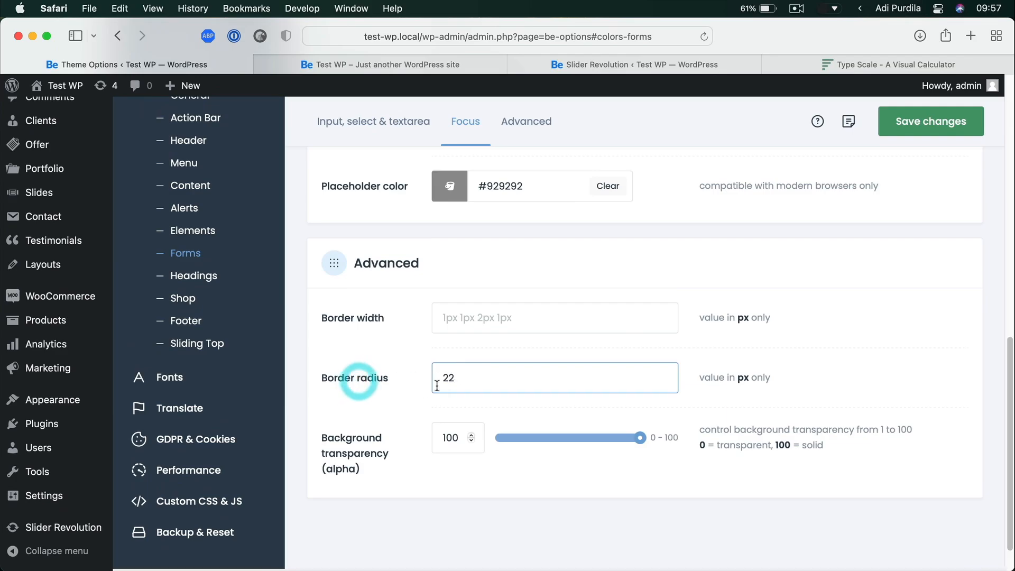
{"action": "left_click_drag", "start_coordinate": [437, 385], "coordinate": [459, 378]}
{"action": "type", "text": "8"}
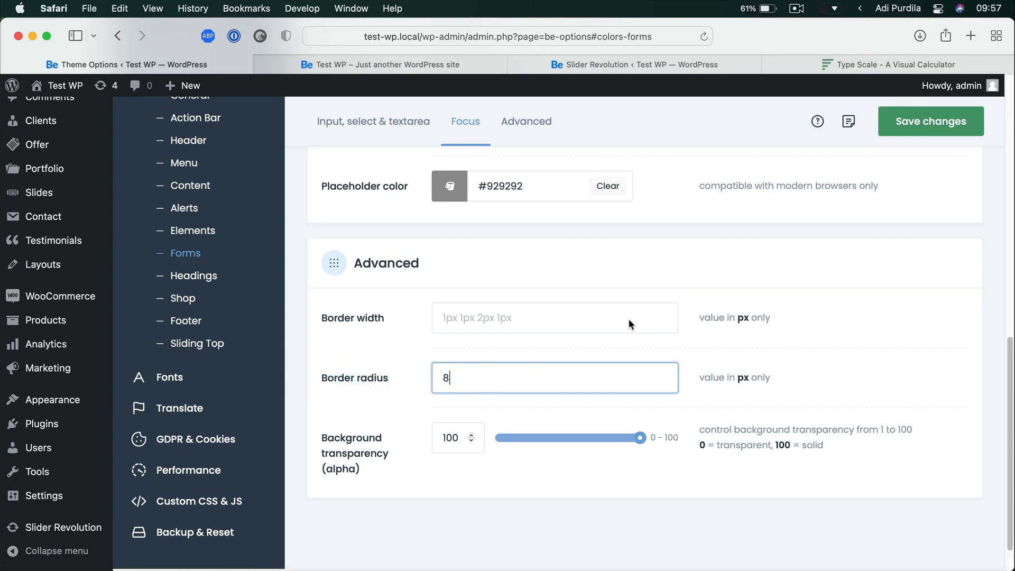
{"action": "left_click", "coordinate": [894, 121]}
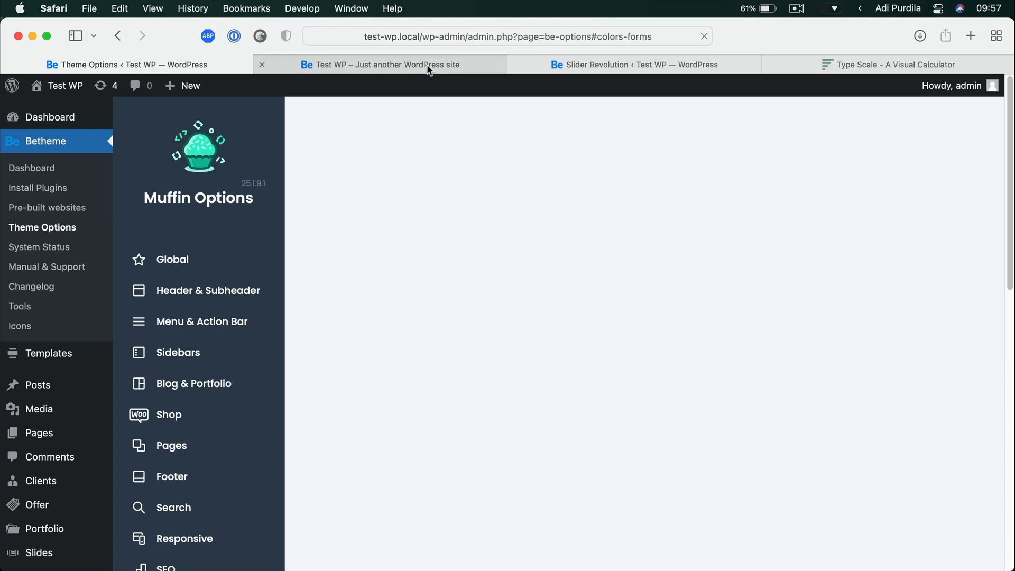
Reload the Test WP site and check the rounded corners and focus state of each contact form field
{"action": "left_click", "coordinate": [429, 65]}
{"action": "key", "text": "super+r"}
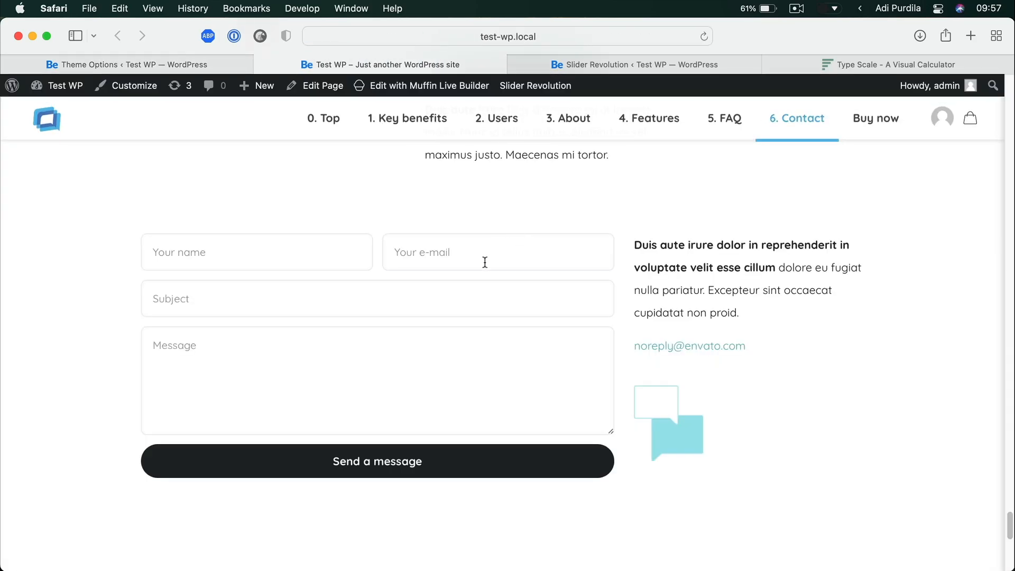
{"action": "left_click", "coordinate": [484, 261]}
{"action": "left_click", "coordinate": [282, 256]}
{"action": "left_click", "coordinate": [281, 296]}
{"action": "left_click", "coordinate": [310, 357]}
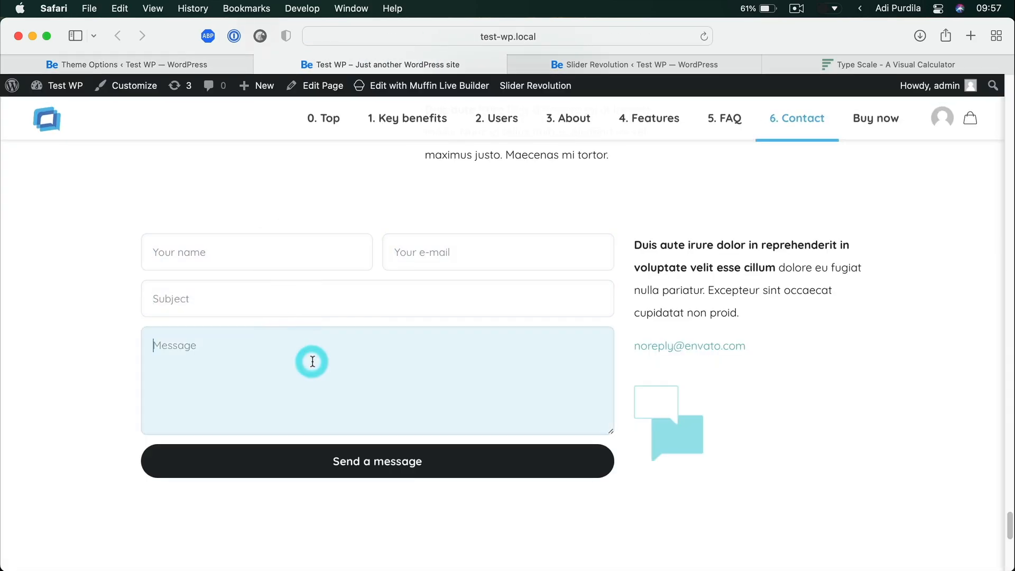
{"action": "left_click", "coordinate": [336, 191]}
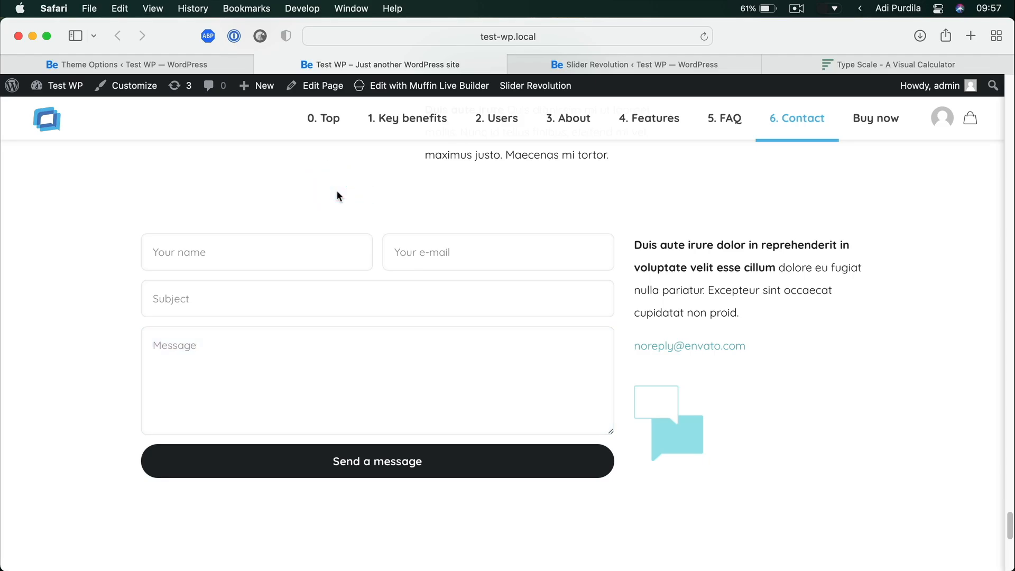
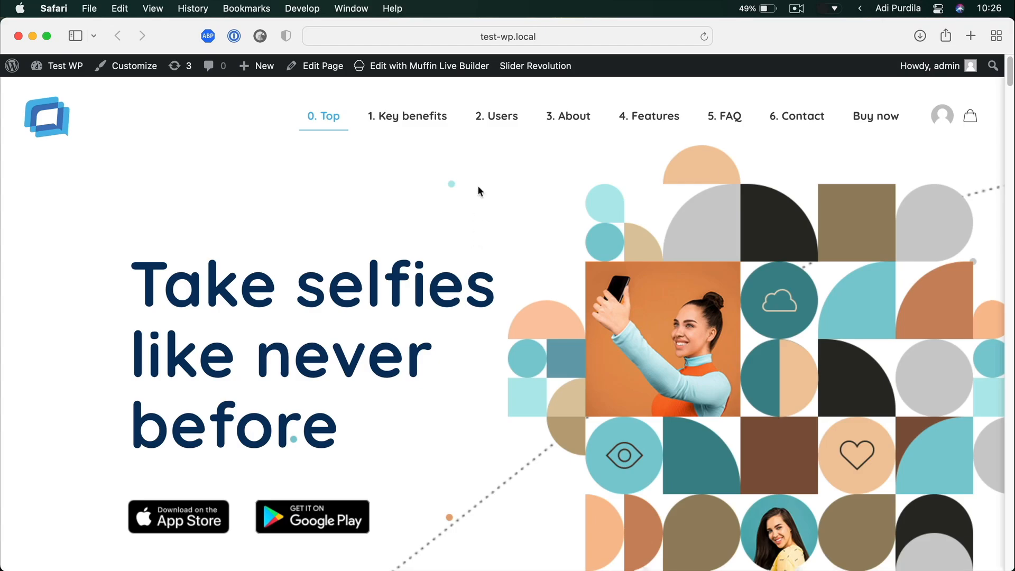
Open the home page in the Muffin Live Builder and dismiss the introductory tour
{"action": "left_click", "coordinate": [435, 70]}
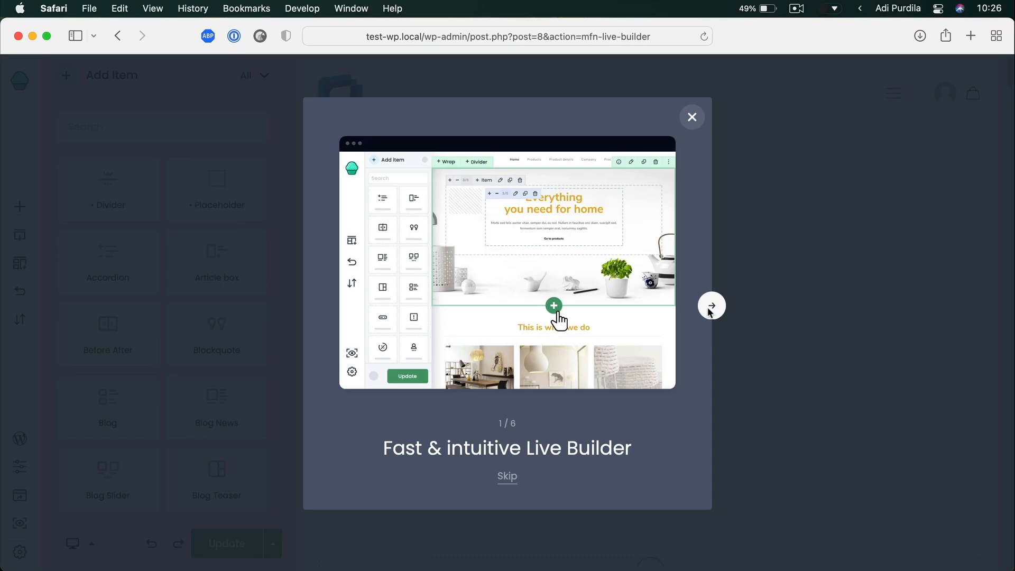
{"action": "left_click", "coordinate": [710, 309]}
{"action": "left_click", "coordinate": [713, 311]}
{"action": "left_click", "coordinate": [712, 307]}
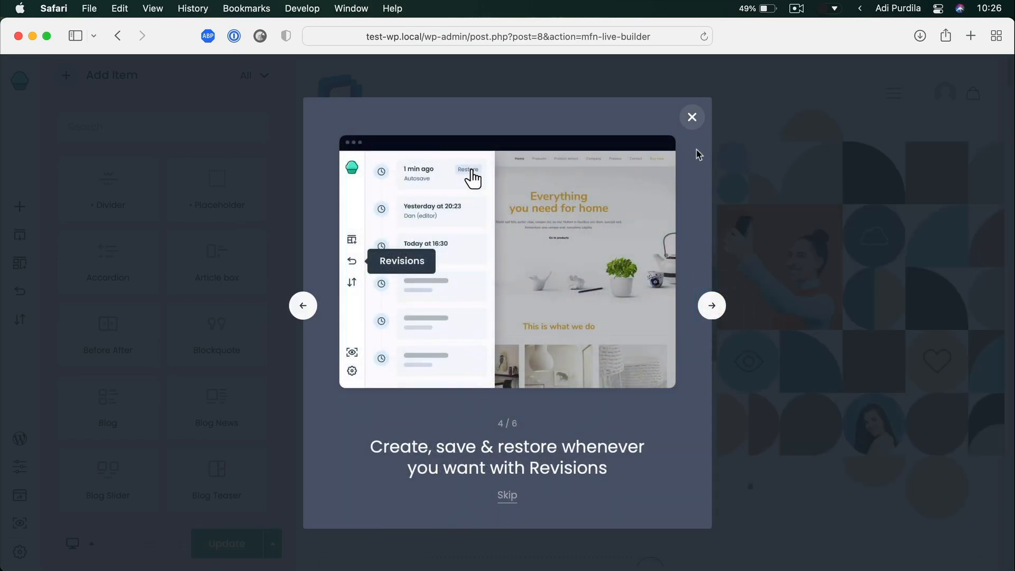
{"action": "left_click", "coordinate": [691, 117]}
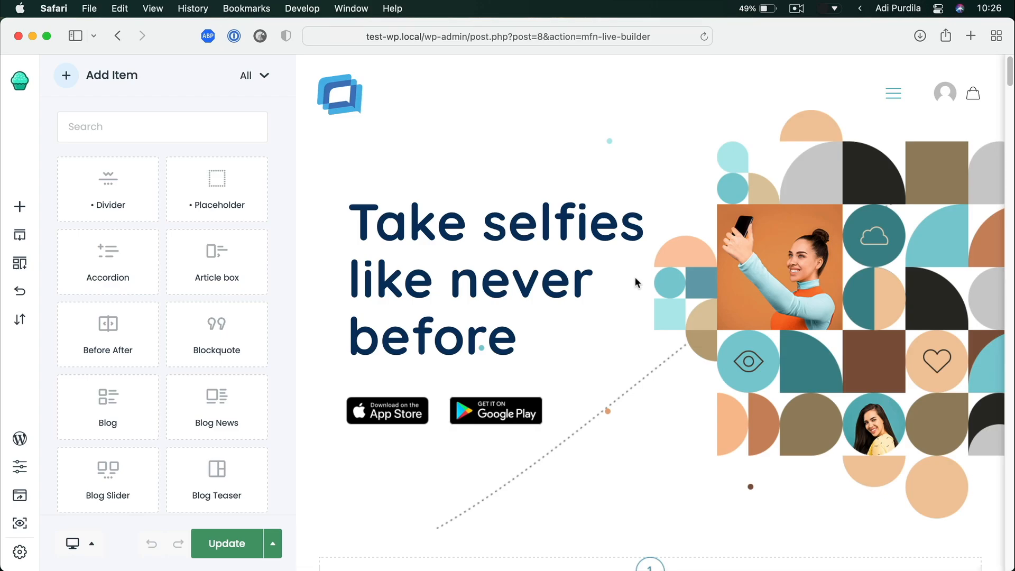
Add a Tabs item above the heading in the Key benefits section
{"action": "scroll", "coordinate": [592, 175], "scroll_direction": "down", "scroll_amount": 6}
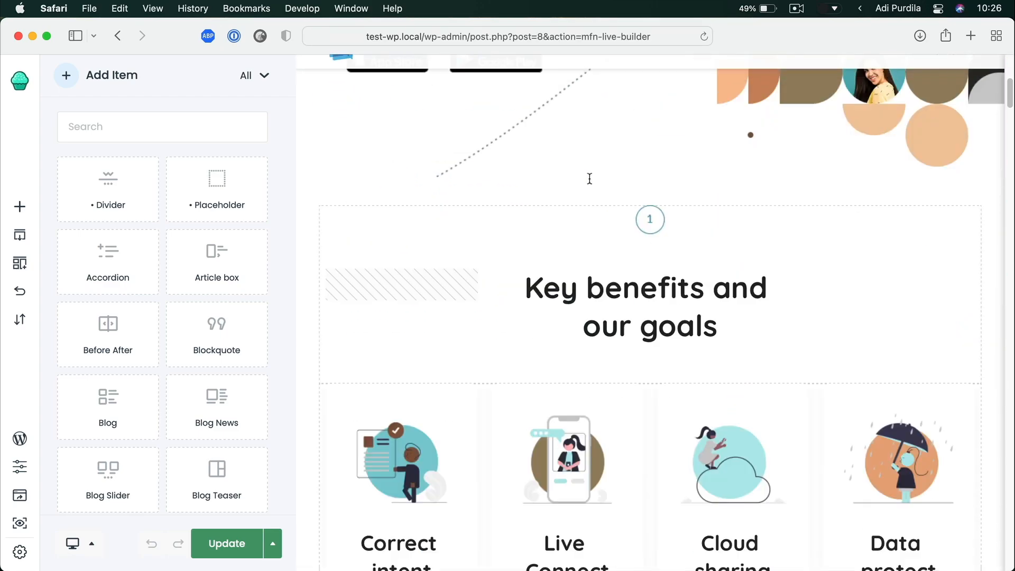
{"action": "scroll", "coordinate": [589, 177], "scroll_direction": "up", "scroll_amount": 6}
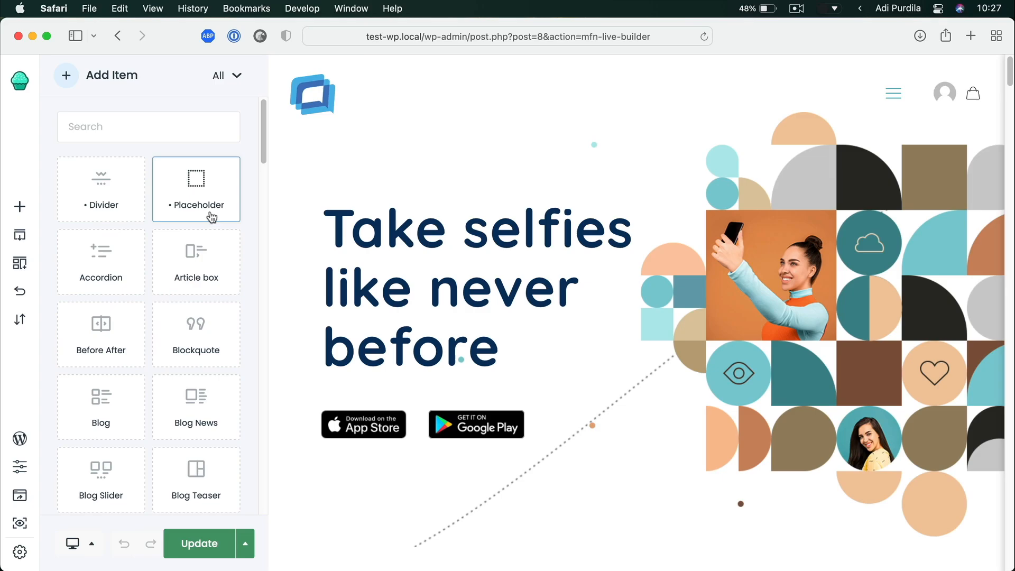
{"action": "scroll", "coordinate": [212, 216], "scroll_direction": "down", "scroll_amount": 6}
{"action": "scroll", "coordinate": [211, 217], "scroll_direction": "down", "scroll_amount": 15}
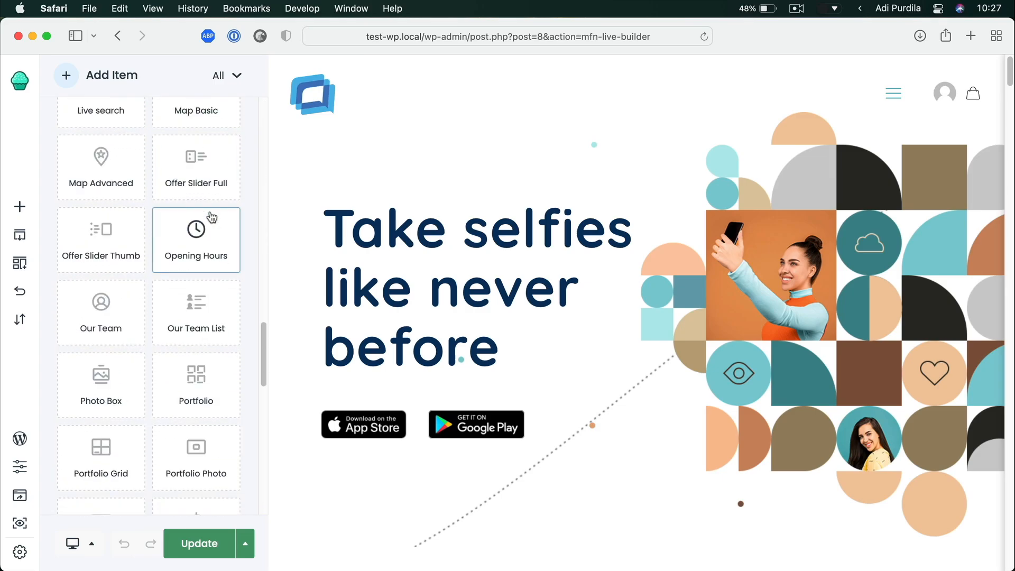
{"action": "scroll", "coordinate": [511, 245], "scroll_direction": "down", "scroll_amount": 6}
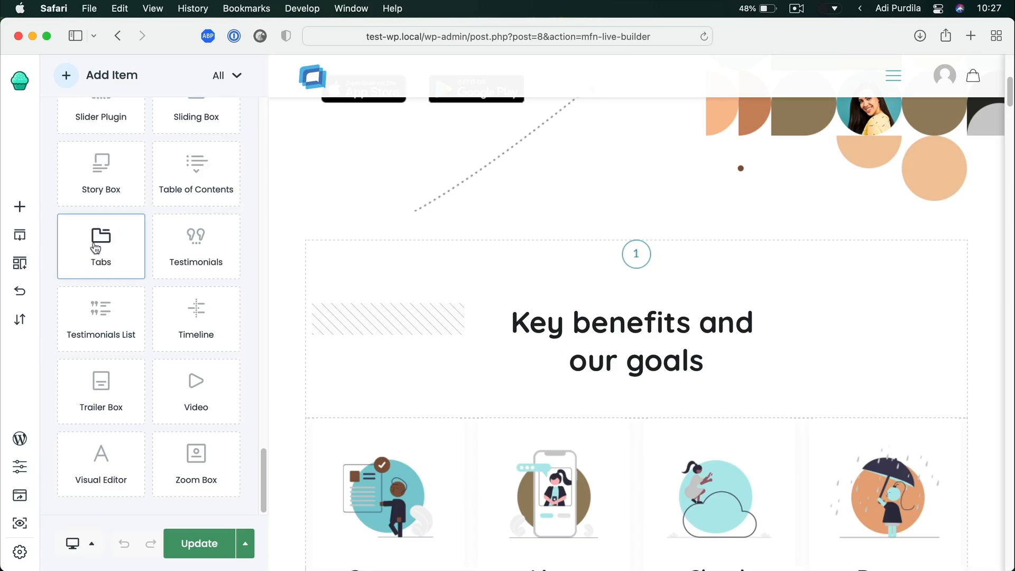
{"action": "left_click_drag", "start_coordinate": [95, 249], "coordinate": [594, 303]}
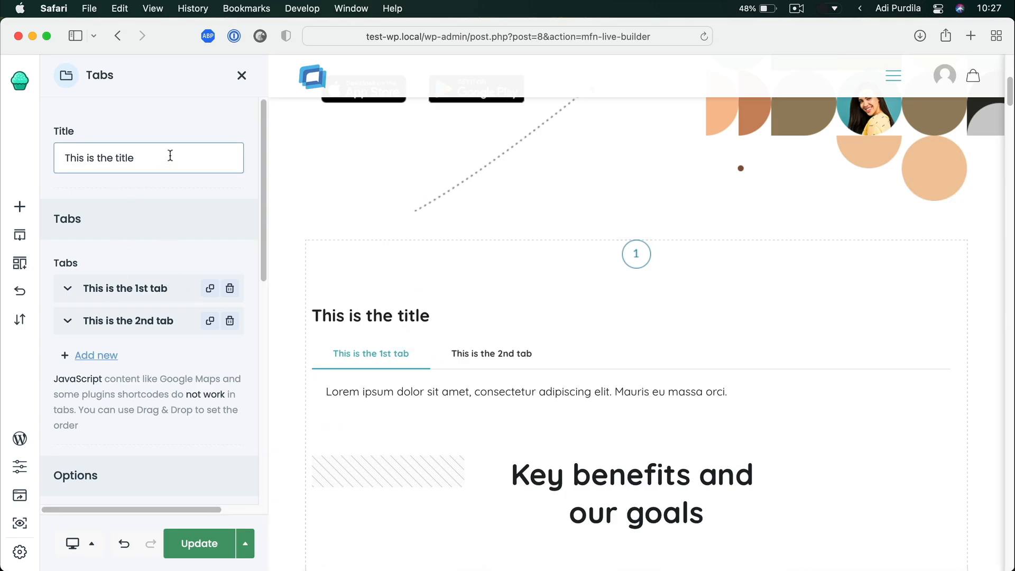
Set the title of the new Tabs item to "Tabs"
{"action": "scroll", "coordinate": [168, 157], "scroll_direction": "down", "scroll_amount": 1}
{"action": "scroll", "coordinate": [168, 158], "scroll_direction": "up", "scroll_amount": 1}
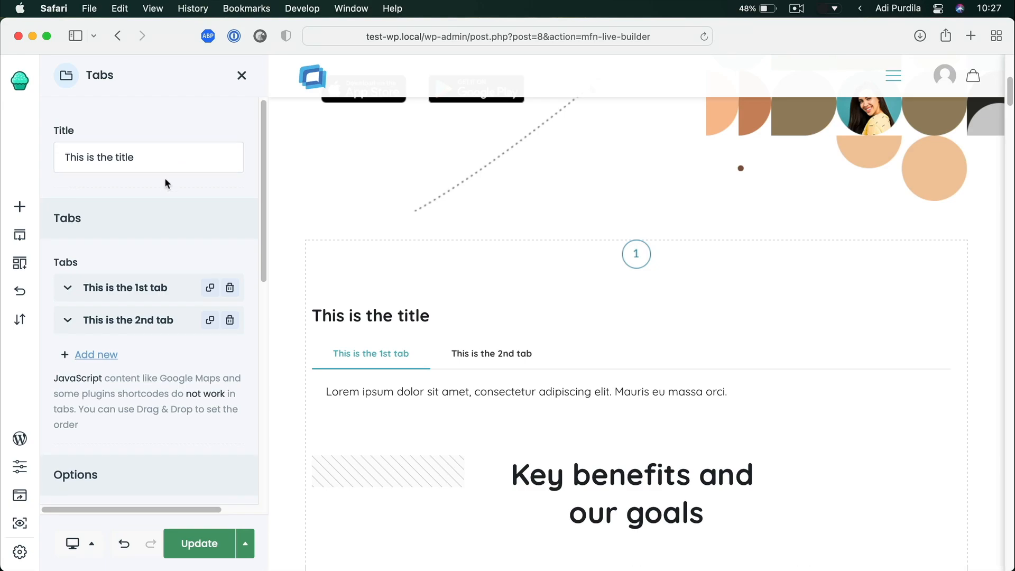
{"action": "triple_click", "coordinate": [132, 157]}
{"action": "type", "text": "Tabs"}
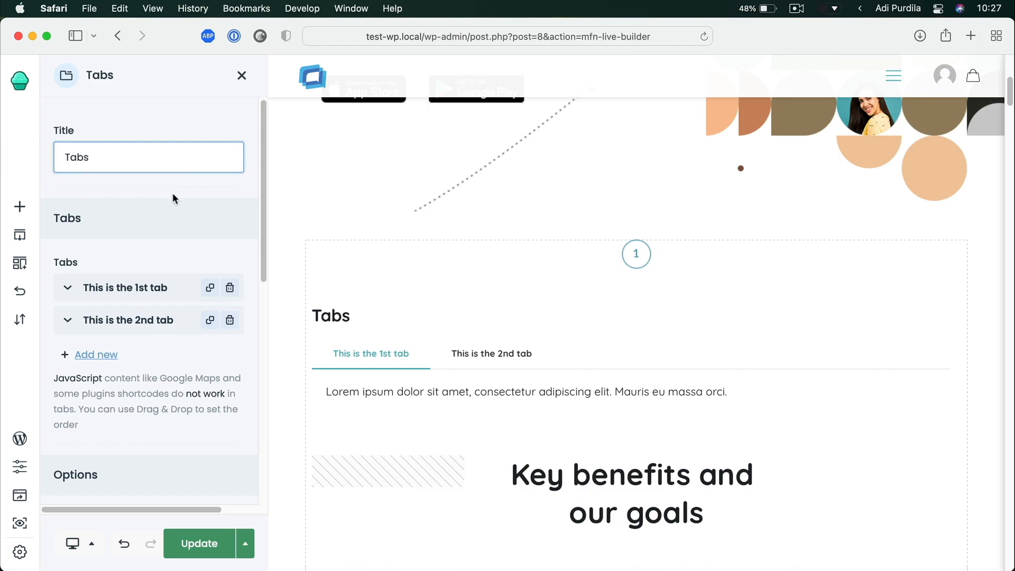
Add a third tab to the Tabs item and delete it again
{"action": "scroll", "coordinate": [206, 282], "scroll_direction": "down", "scroll_amount": 3}
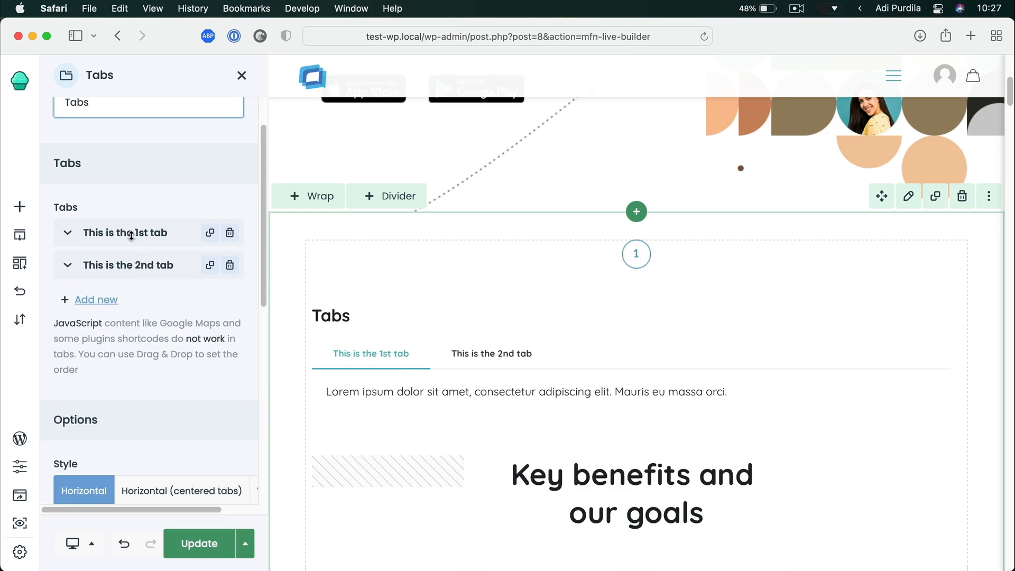
{"action": "left_click", "coordinate": [106, 300]}
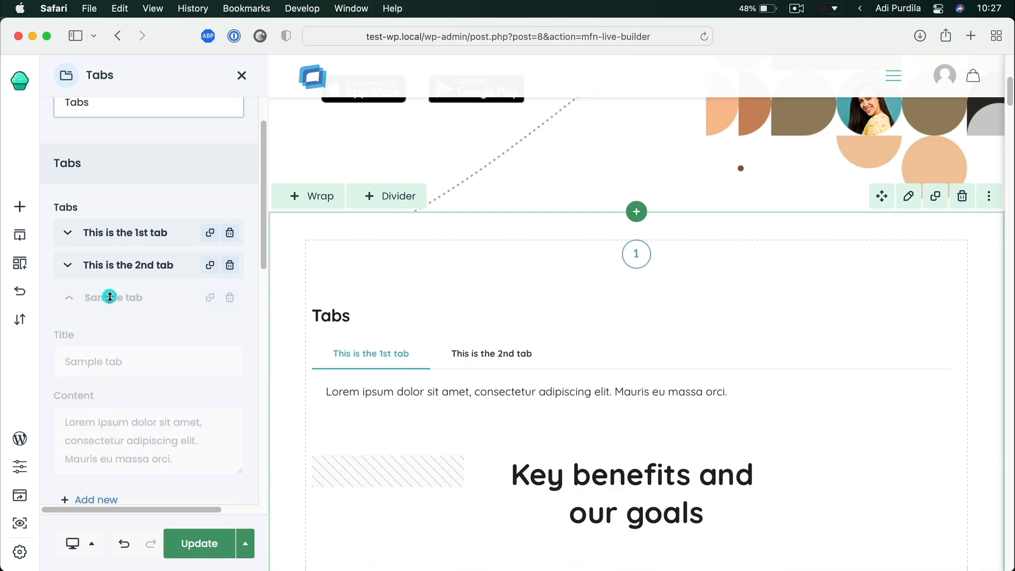
{"action": "left_click", "coordinate": [230, 298]}
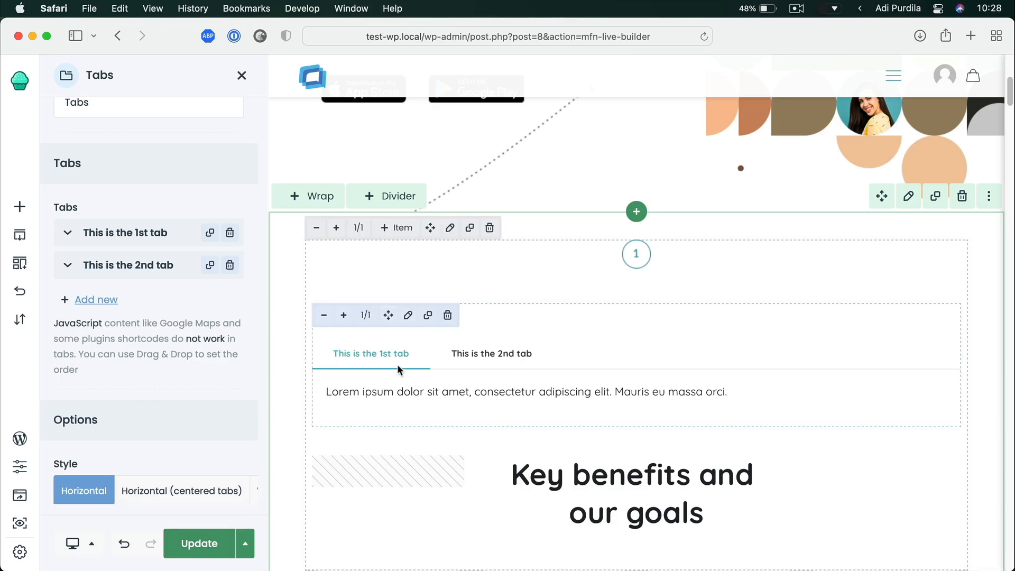
Delete the Tabs element from the Key benefits section
{"action": "left_click", "coordinate": [448, 316]}
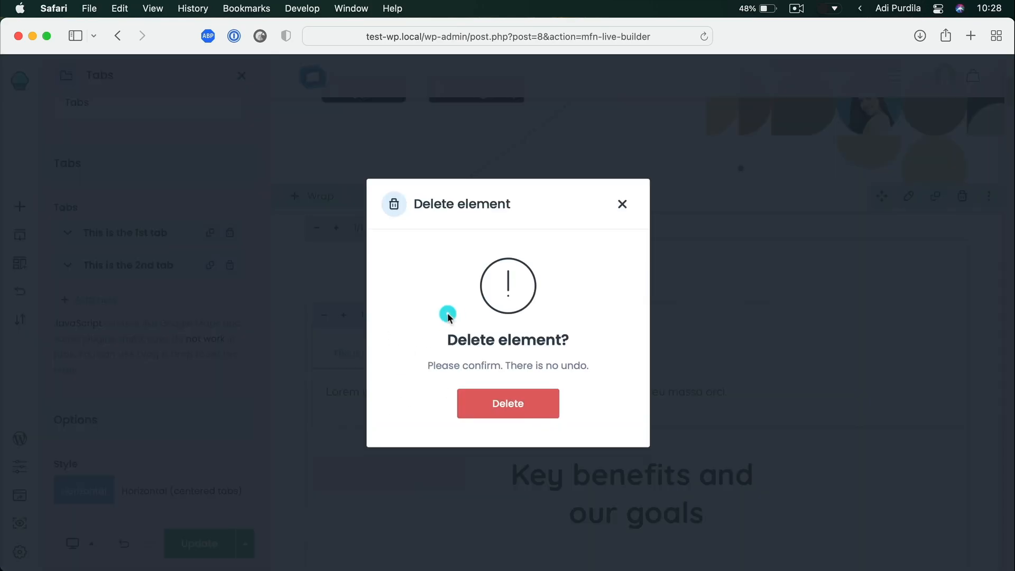
{"action": "left_click", "coordinate": [507, 408]}
{"action": "scroll", "coordinate": [591, 327], "scroll_direction": "up", "scroll_amount": 6}
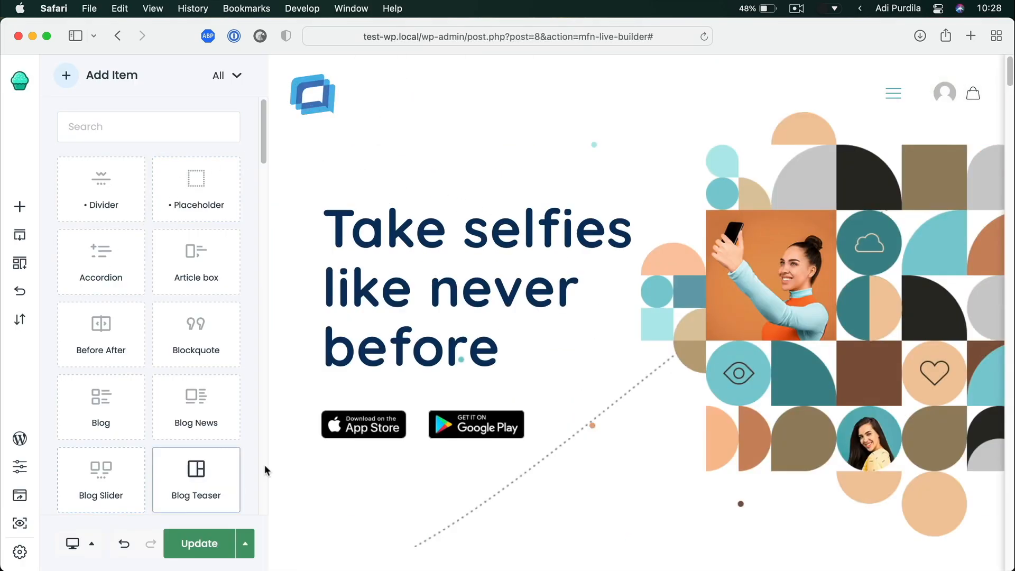
{"action": "scroll", "coordinate": [392, 335], "scroll_direction": "down", "scroll_amount": 8}
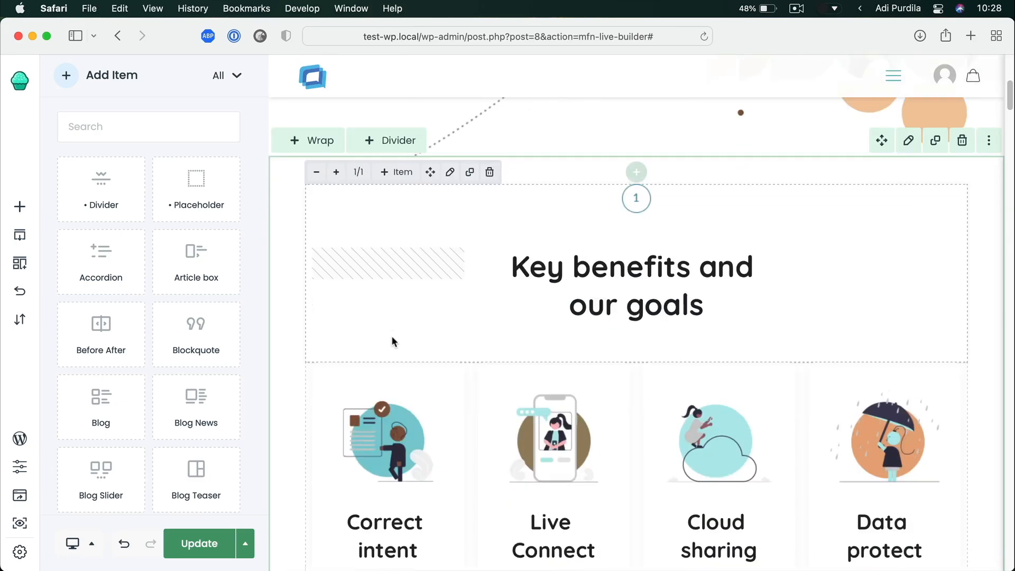
Preview the page in responsive mode at desktop size and look through its sections
{"action": "left_click", "coordinate": [84, 547]}
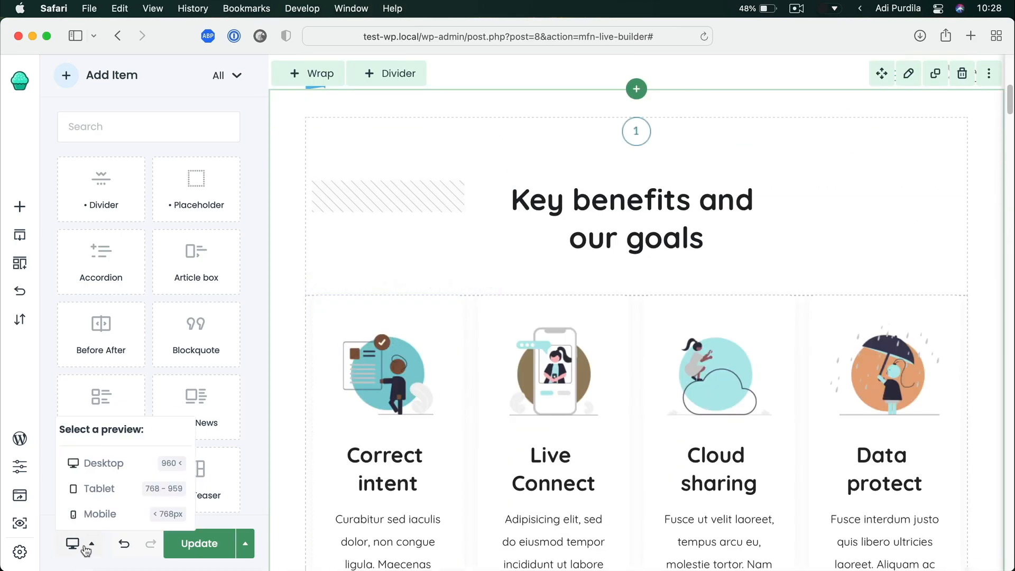
{"action": "left_click", "coordinate": [114, 460]}
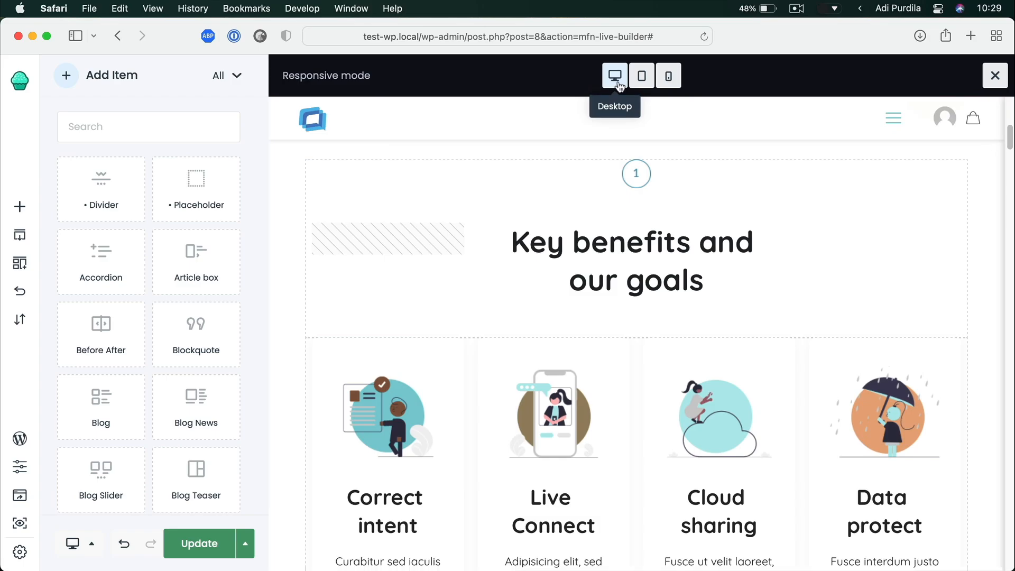
{"action": "scroll", "coordinate": [630, 302], "scroll_direction": "down", "scroll_amount": 10}
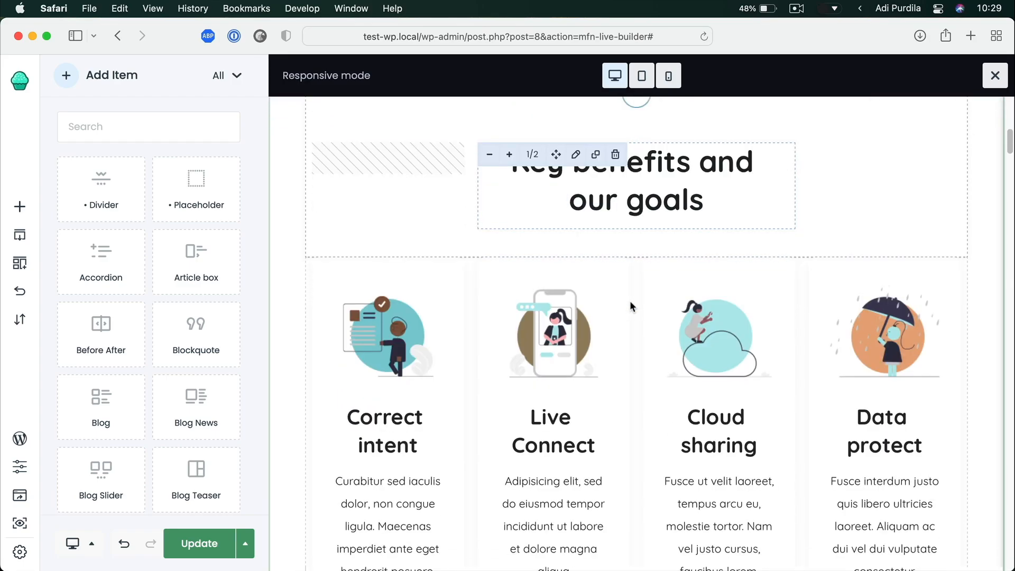
{"action": "scroll", "coordinate": [629, 300], "scroll_direction": "down", "scroll_amount": 15}
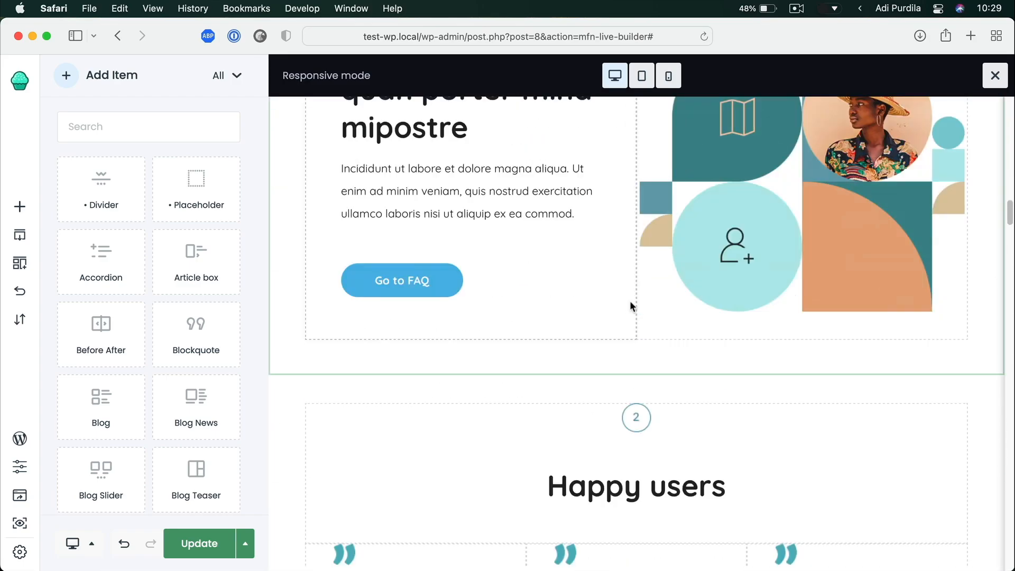
{"action": "scroll", "coordinate": [629, 301], "scroll_direction": "up", "scroll_amount": 20}
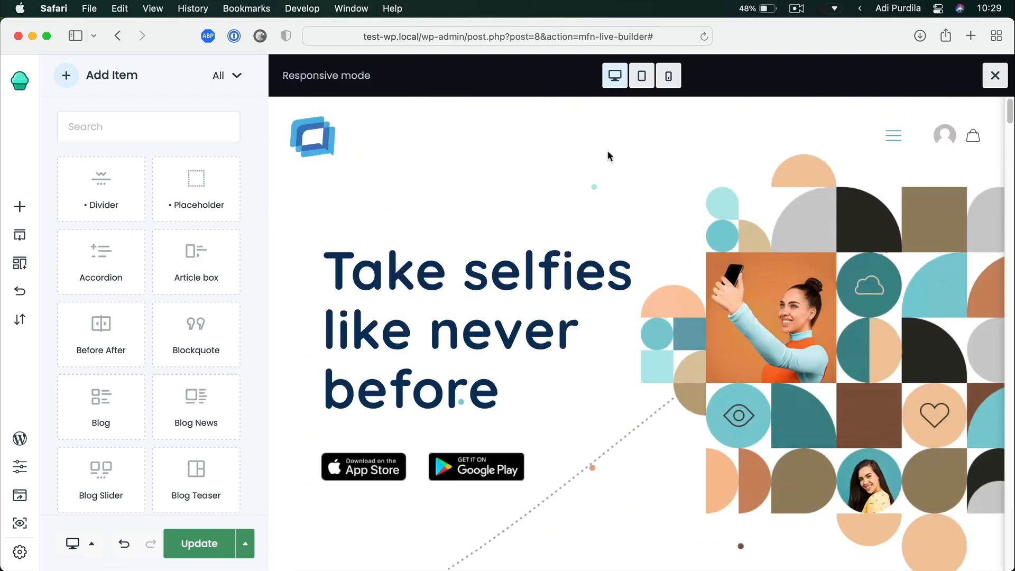
Switch the responsive preview to tablet size and check the layout of the hero and Key benefits sections
{"action": "left_click", "coordinate": [641, 76]}
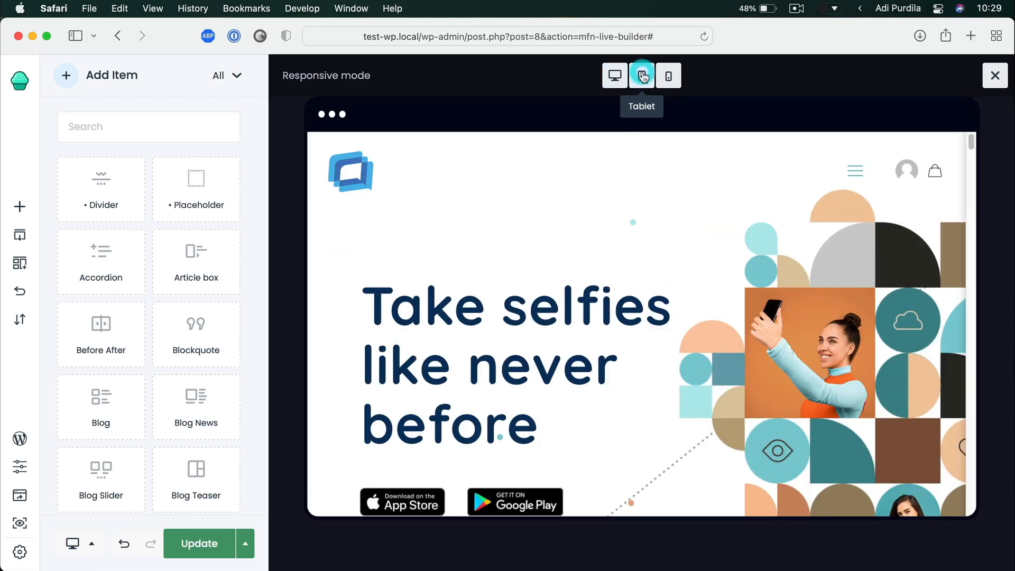
{"action": "scroll", "coordinate": [623, 234], "scroll_direction": "down", "scroll_amount": 5}
{"action": "scroll", "coordinate": [623, 234], "scroll_direction": "down", "scroll_amount": 10}
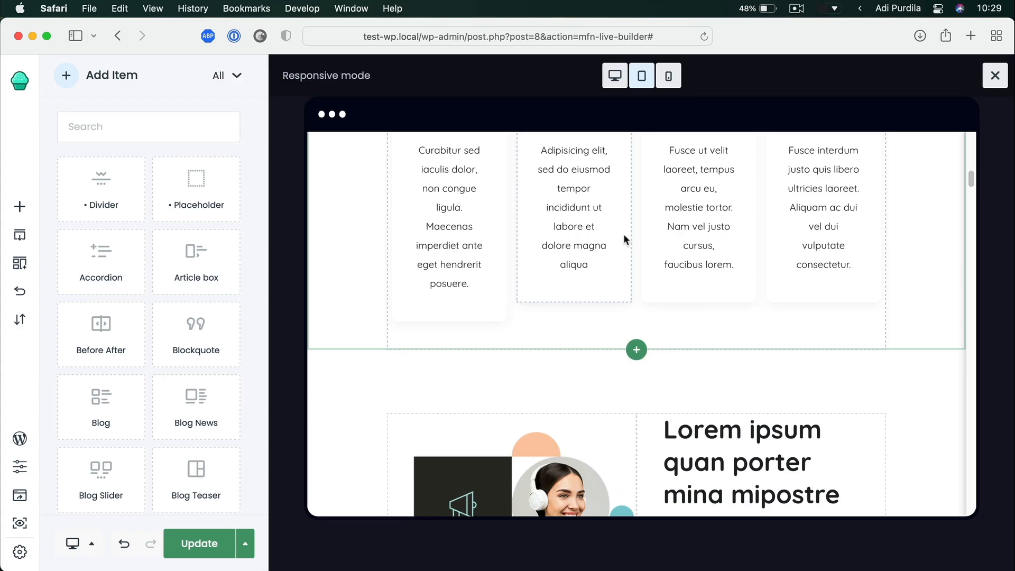
{"action": "scroll", "coordinate": [623, 233], "scroll_direction": "up", "scroll_amount": 9}
{"action": "scroll", "coordinate": [623, 234], "scroll_direction": "up", "scroll_amount": 5}
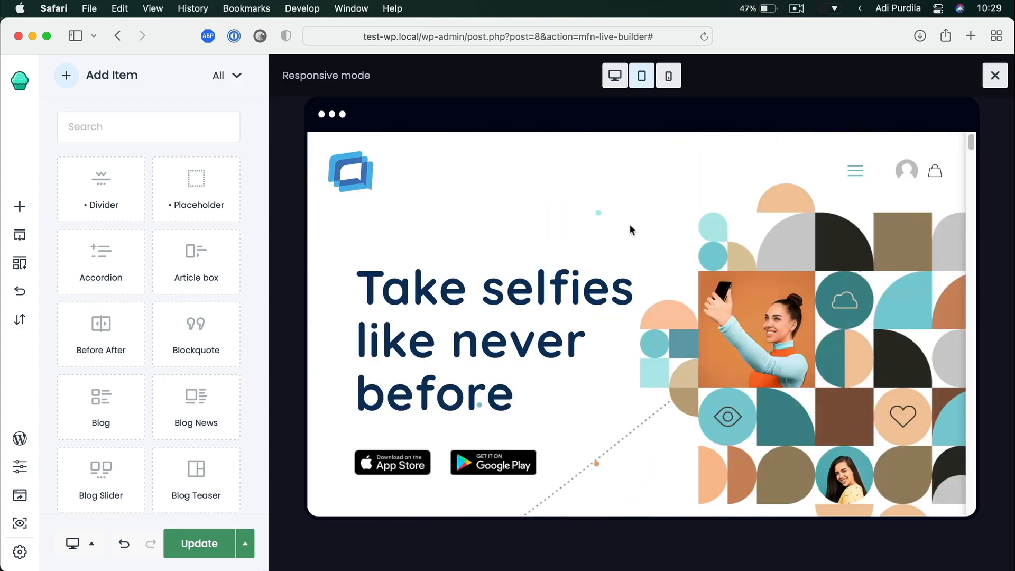
Check the page layout in the mobile preview, including the hero and benefit cards, and exit responsive mode
{"action": "left_click", "coordinate": [667, 75]}
{"action": "scroll", "coordinate": [638, 239], "scroll_direction": "down", "scroll_amount": 10}
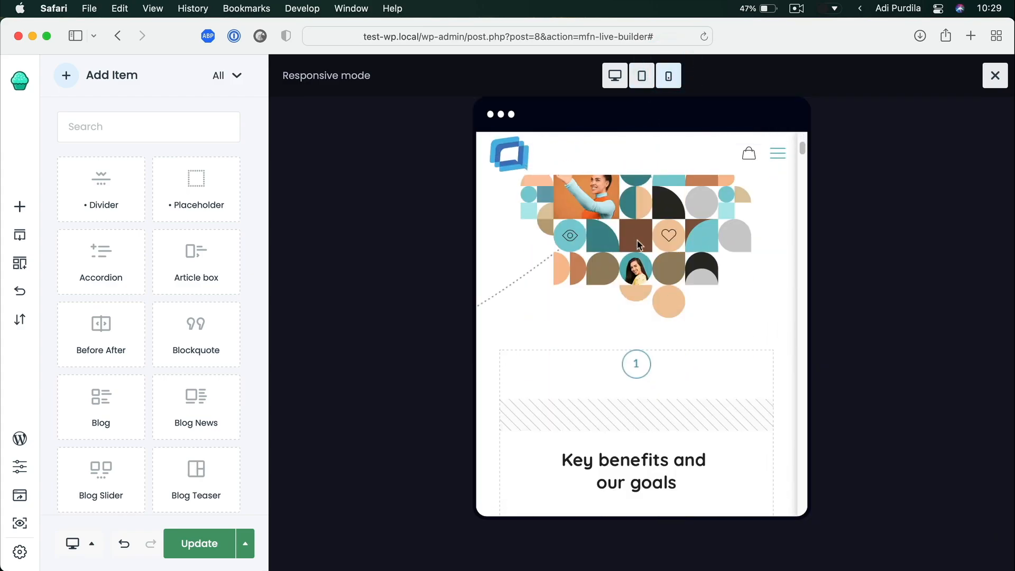
{"action": "scroll", "coordinate": [637, 241], "scroll_direction": "down", "scroll_amount": 4}
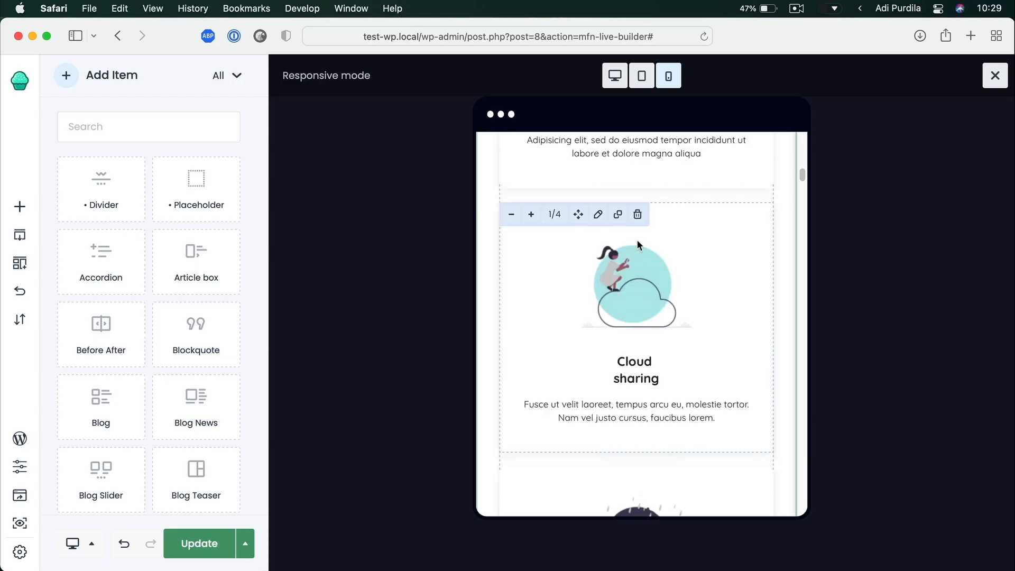
{"action": "scroll", "coordinate": [637, 240], "scroll_direction": "up", "scroll_amount": 15}
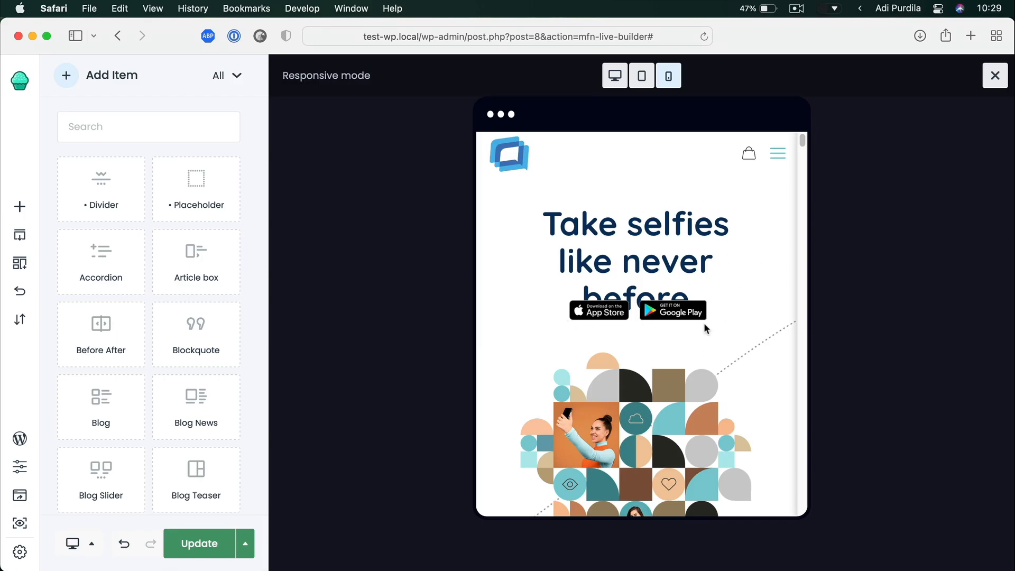
{"action": "left_click", "coordinate": [993, 75]}
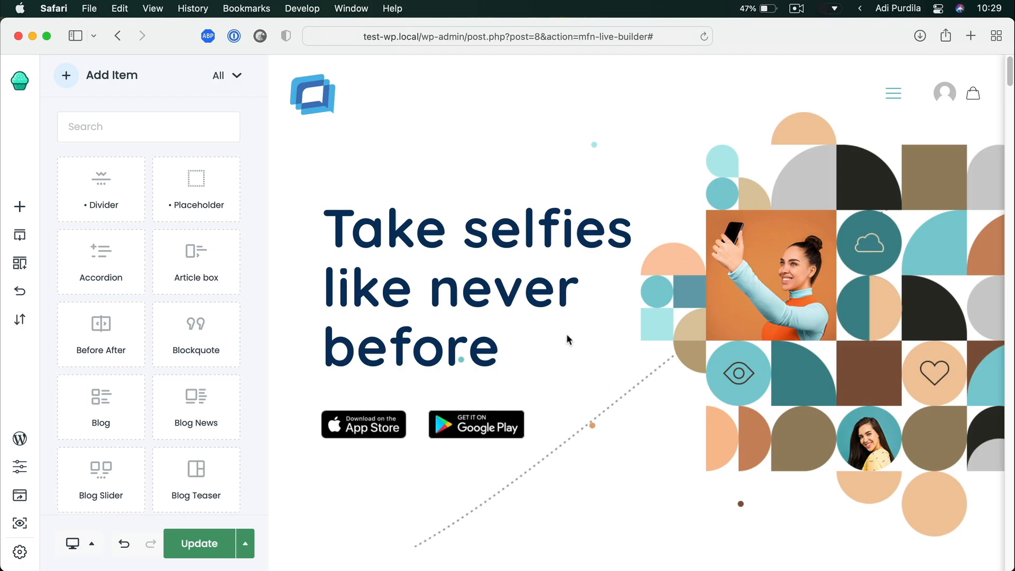
{"action": "scroll", "coordinate": [559, 336], "scroll_direction": "down", "scroll_amount": 10}
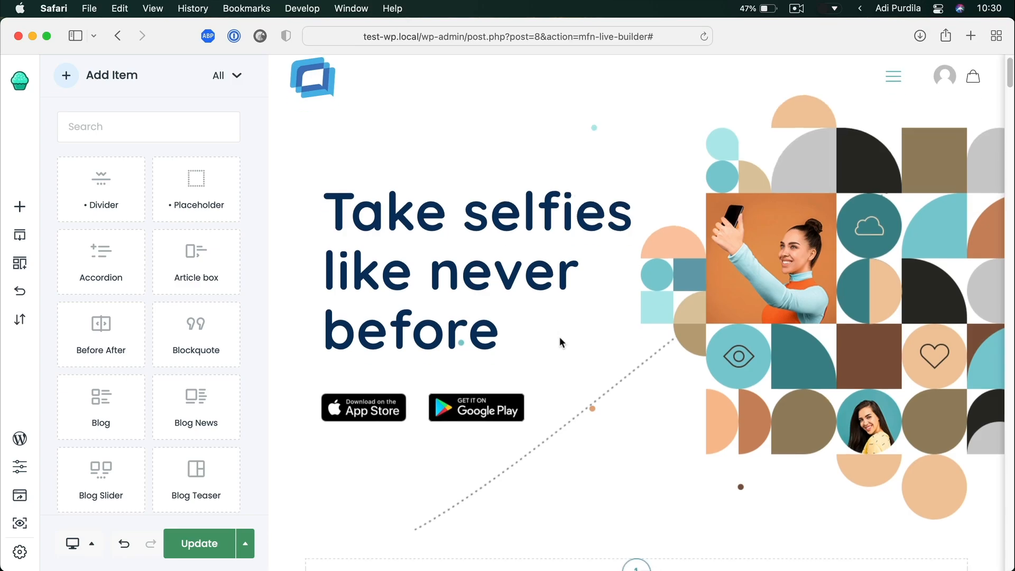
{"action": "scroll", "coordinate": [559, 336], "scroll_direction": "down", "scroll_amount": 5}
{"action": "scroll", "coordinate": [559, 336], "scroll_direction": "down", "scroll_amount": 15}
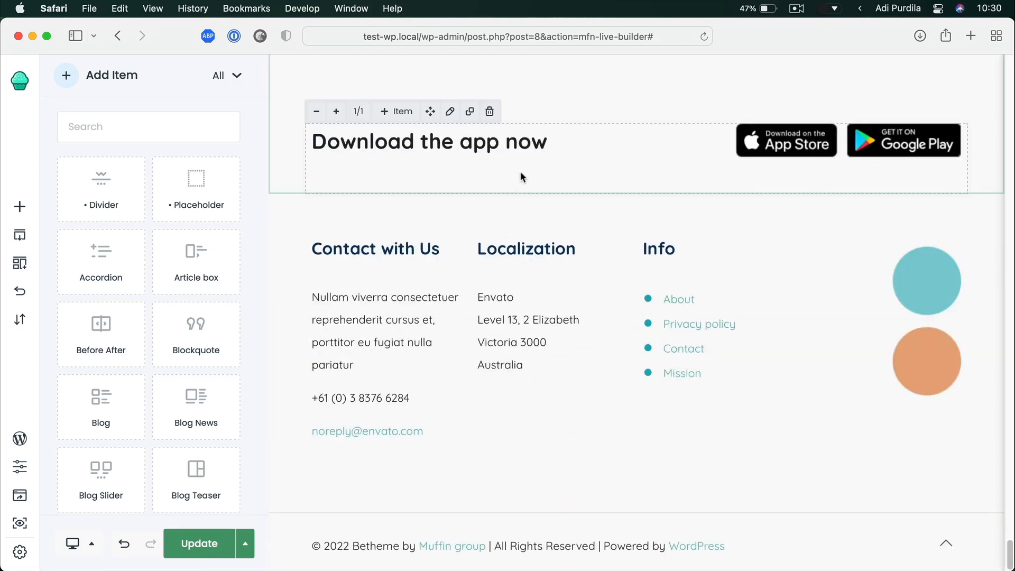
{"action": "scroll", "coordinate": [539, 235], "scroll_direction": "up", "scroll_amount": 4}
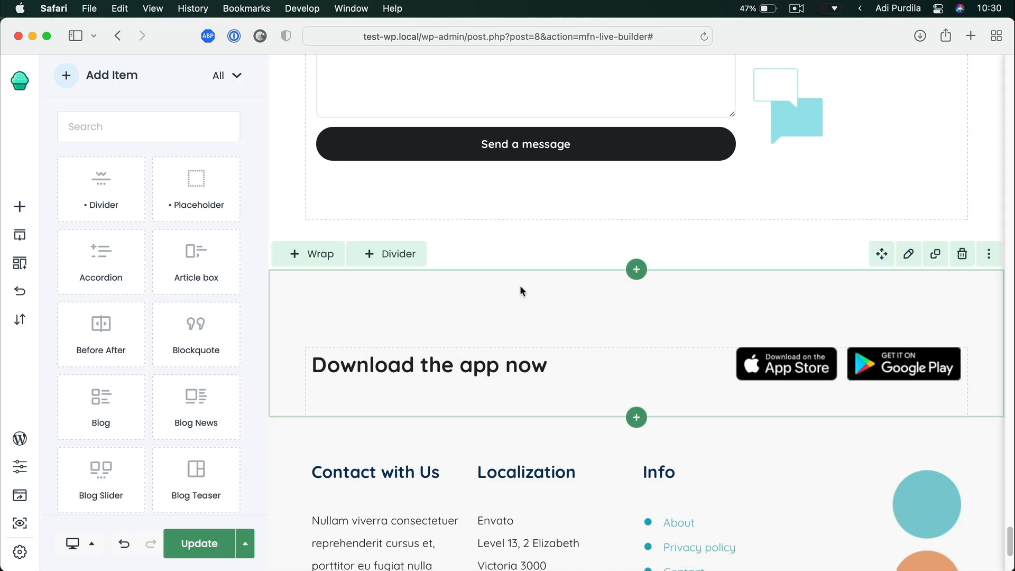
Look over the page from the footer to the hero and return to the Key benefits section
{"action": "scroll", "coordinate": [560, 303], "scroll_direction": "down", "scroll_amount": 5}
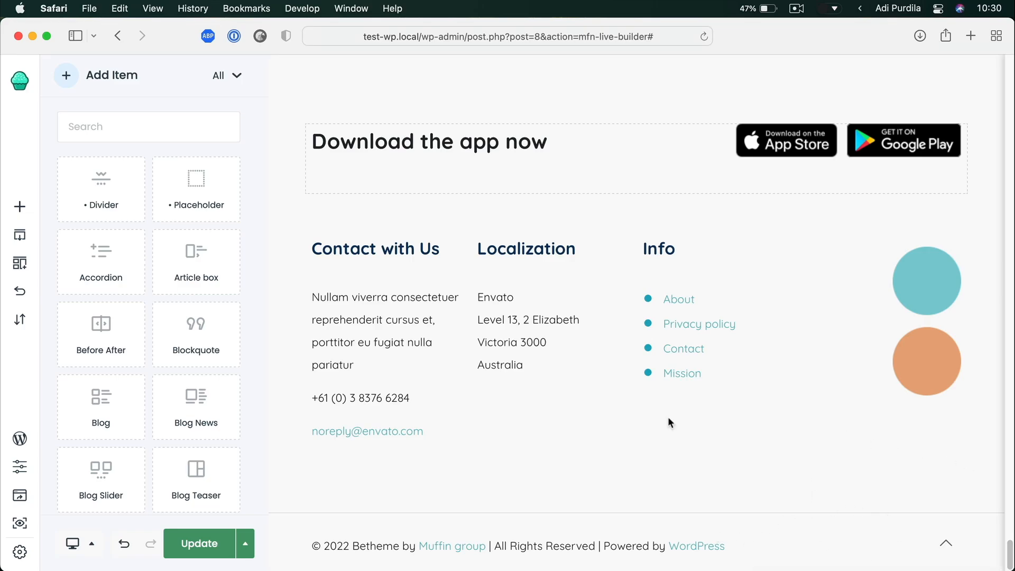
{"action": "scroll", "coordinate": [667, 416], "scroll_direction": "up", "scroll_amount": 20}
{"action": "scroll", "coordinate": [587, 310], "scroll_direction": "down", "scroll_amount": 1}
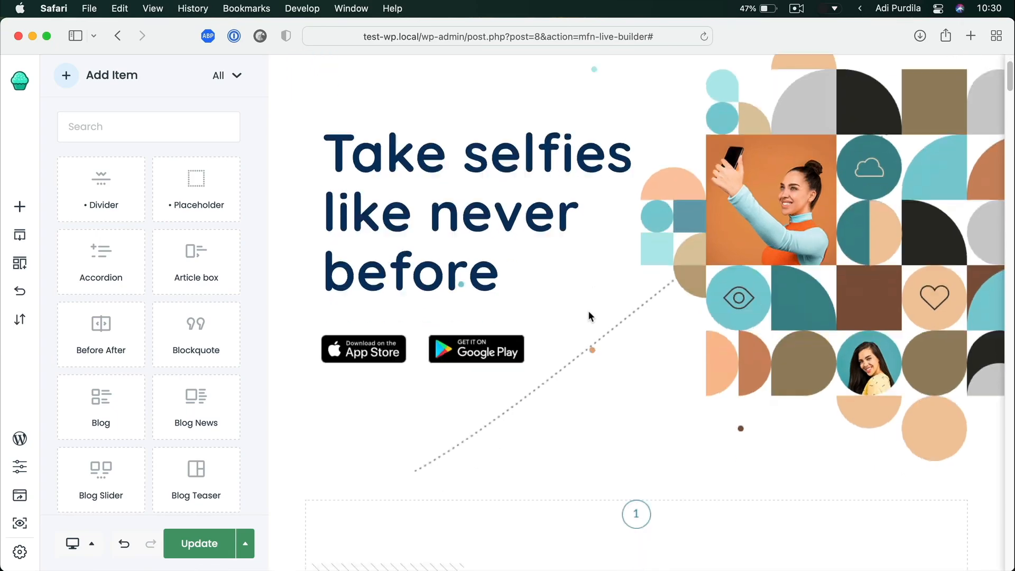
{"action": "scroll", "coordinate": [588, 310], "scroll_direction": "down", "scroll_amount": 6}
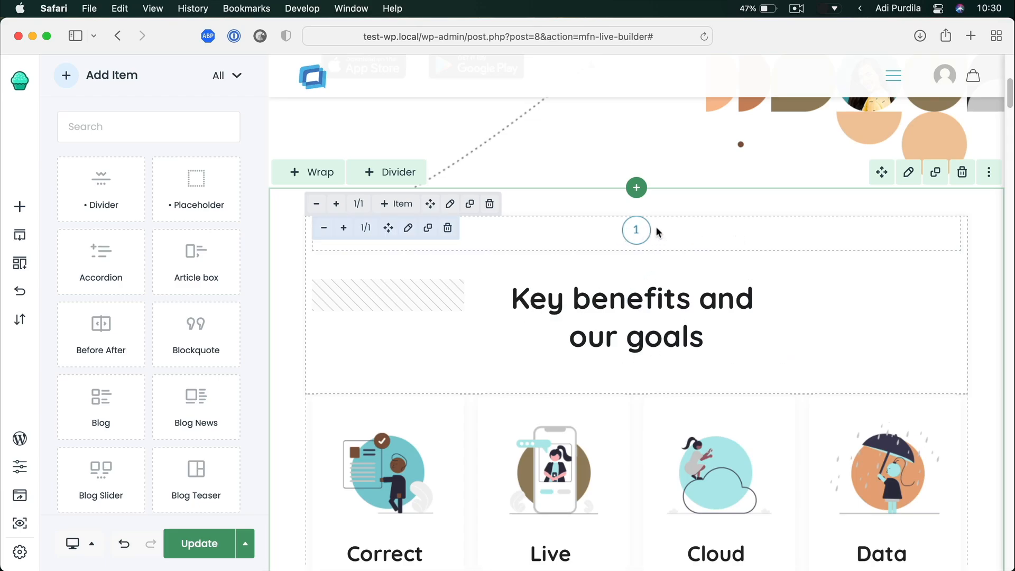
{"action": "scroll", "coordinate": [639, 231], "scroll_direction": "down", "scroll_amount": 6}
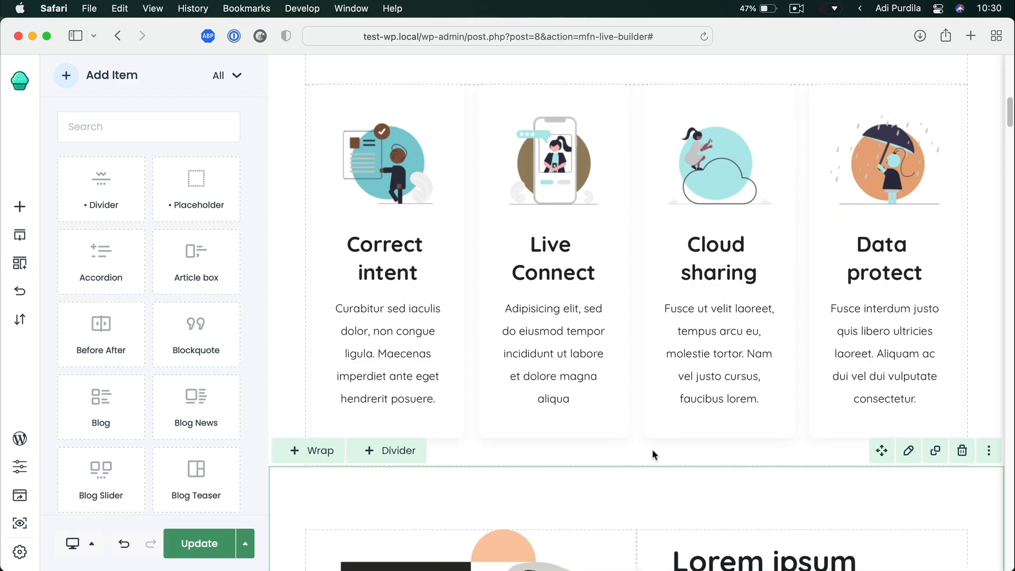
{"action": "scroll", "coordinate": [652, 449], "scroll_direction": "up", "scroll_amount": 4}
{"action": "scroll", "coordinate": [638, 175], "scroll_direction": "up", "scroll_amount": 1}
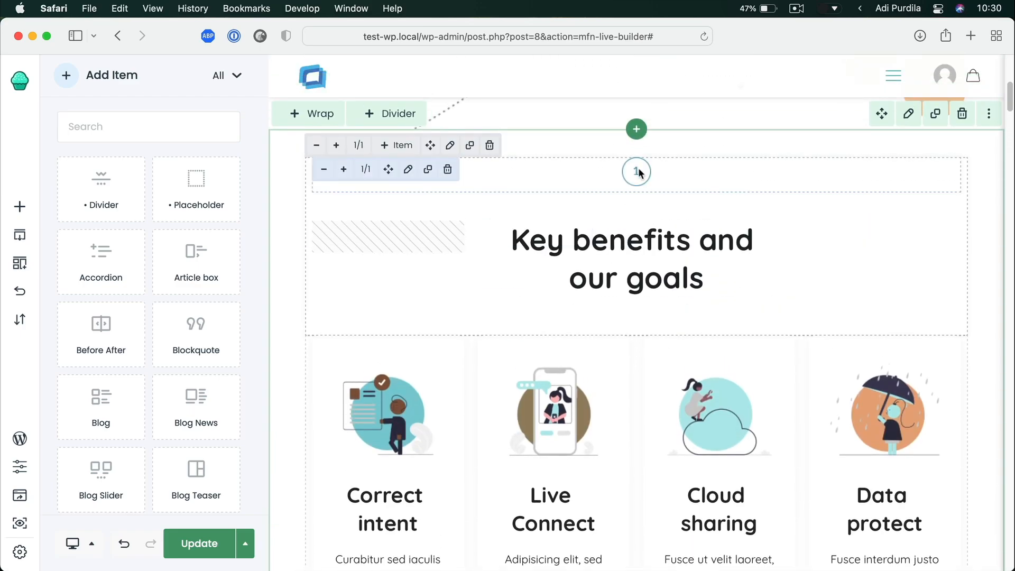
Try the None alignment on the circled number 1 image above the Key benefits heading and restore Center alignment
{"action": "left_click", "coordinate": [638, 170]}
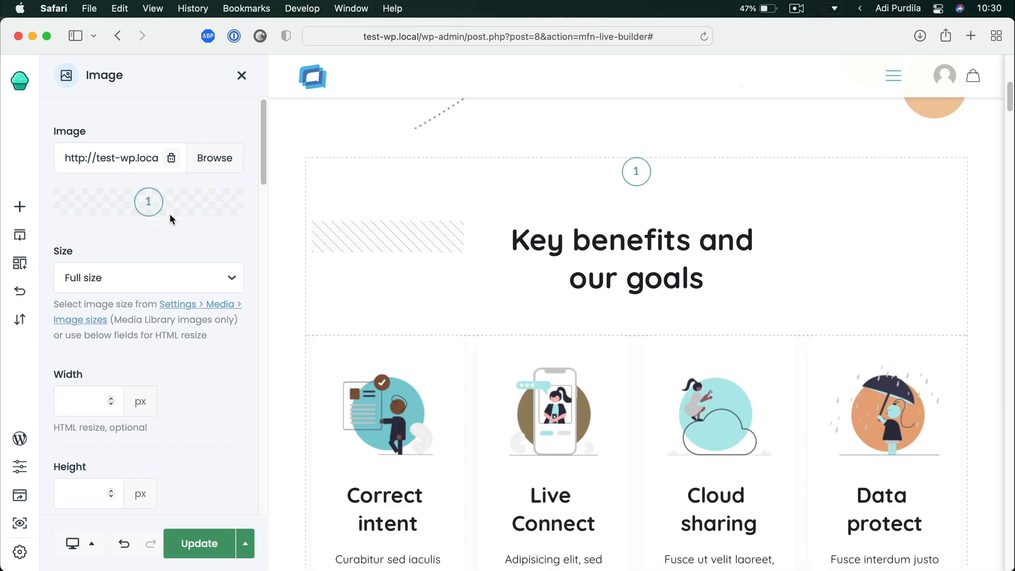
{"action": "scroll", "coordinate": [170, 327], "scroll_direction": "down", "scroll_amount": 10}
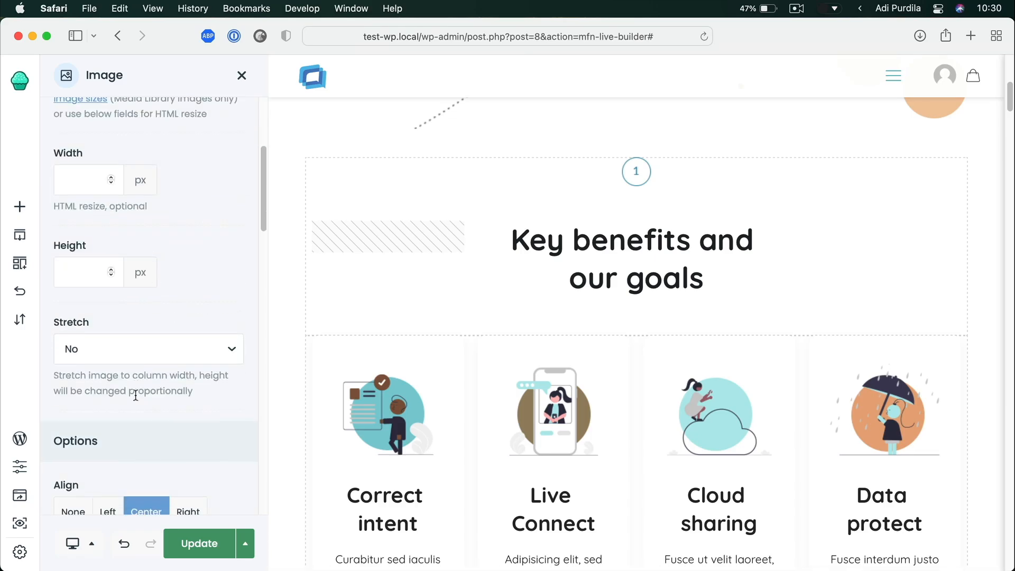
{"action": "left_click", "coordinate": [83, 205]}
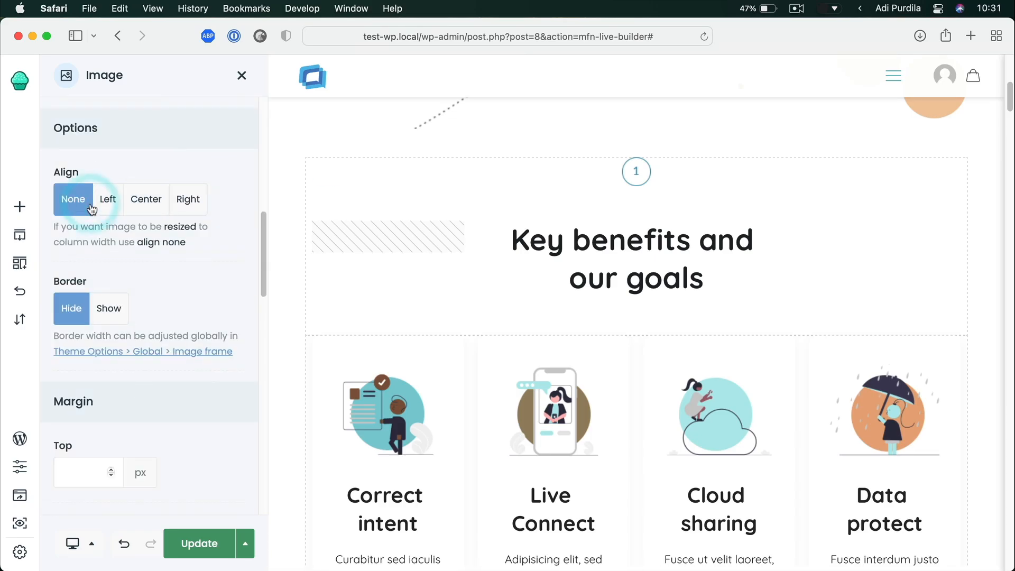
{"action": "left_click", "coordinate": [146, 201]}
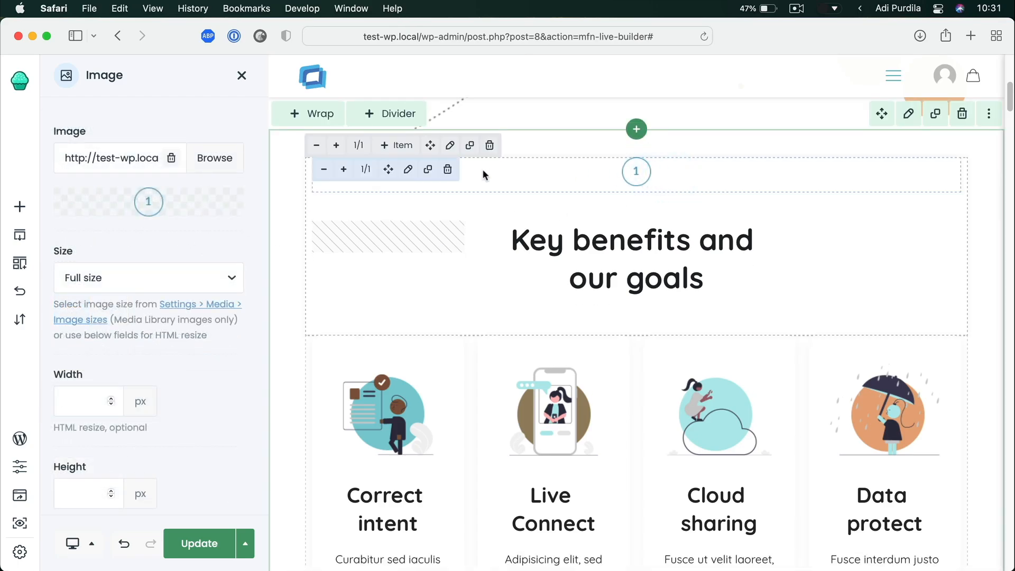
Delete the circled number 1 image above the Key benefits heading
{"action": "left_click", "coordinate": [448, 169]}
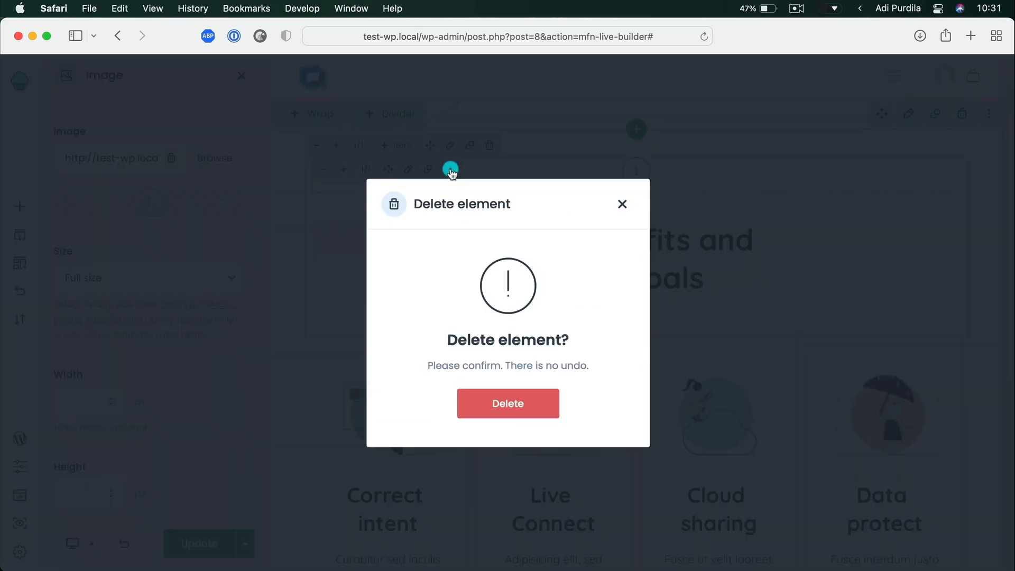
{"action": "left_click", "coordinate": [503, 404]}
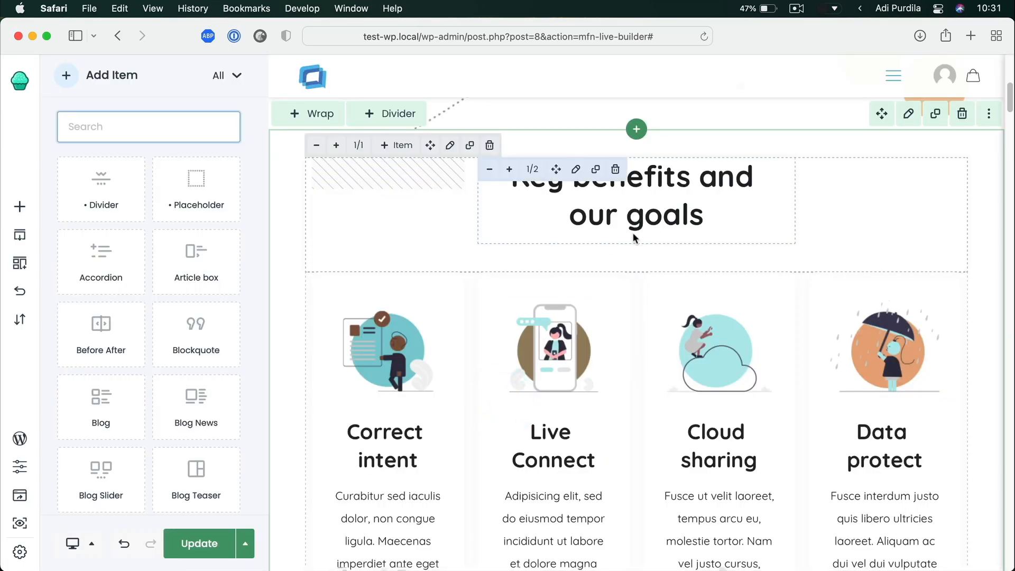
Change the section heading to "Key benefits of using the app" without a line break and save the page
{"action": "scroll", "coordinate": [634, 231], "scroll_direction": "up", "scroll_amount": 2}
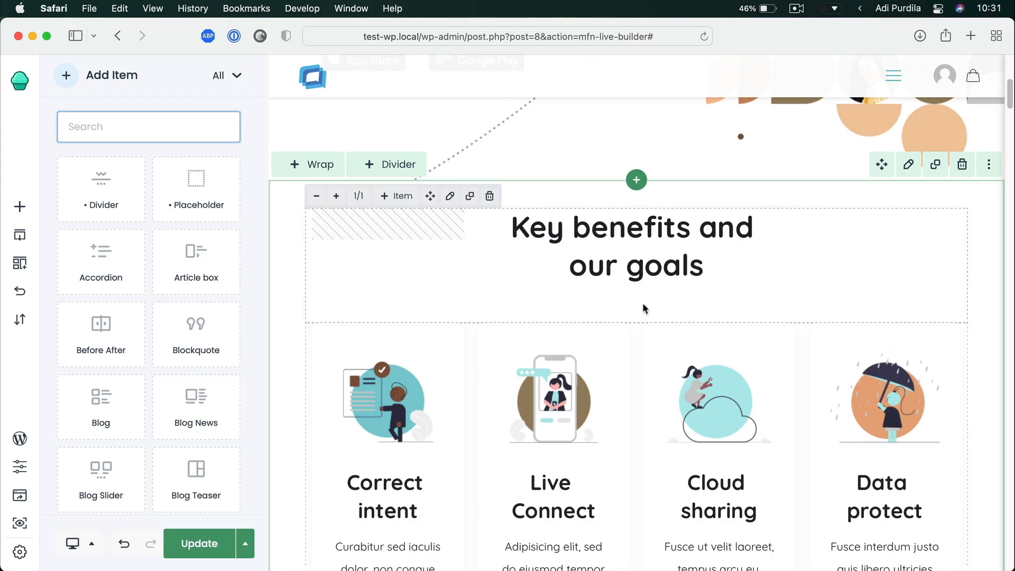
{"action": "left_click", "coordinate": [663, 242]}
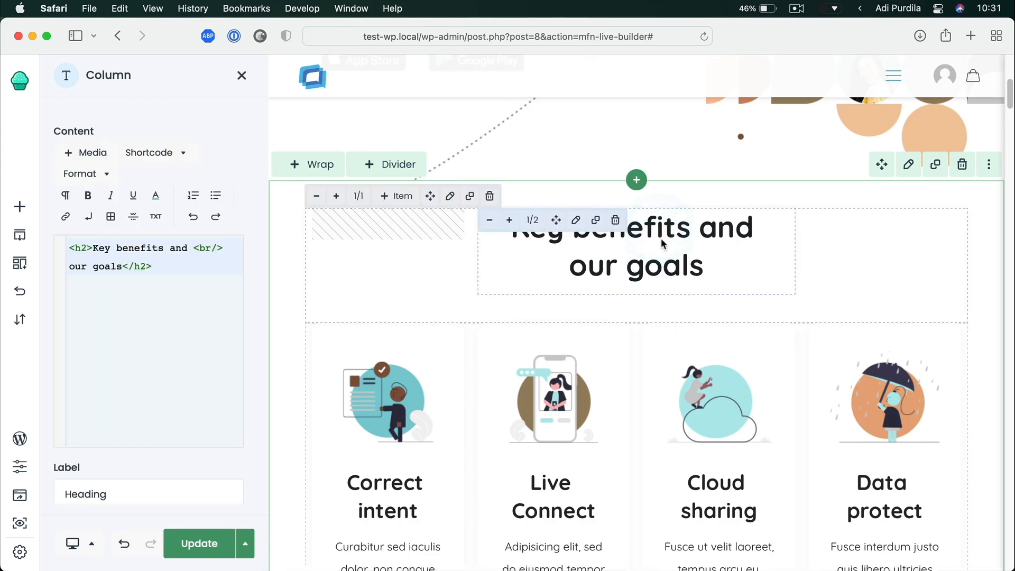
{"action": "left_click", "coordinate": [130, 263]}
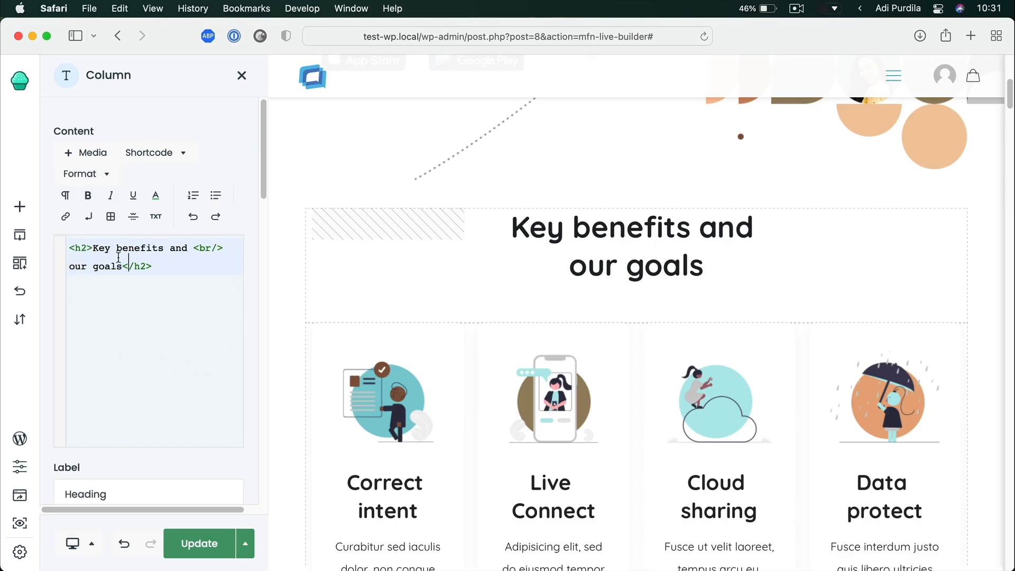
{"action": "left_click_drag", "start_coordinate": [130, 264], "coordinate": [93, 247]}
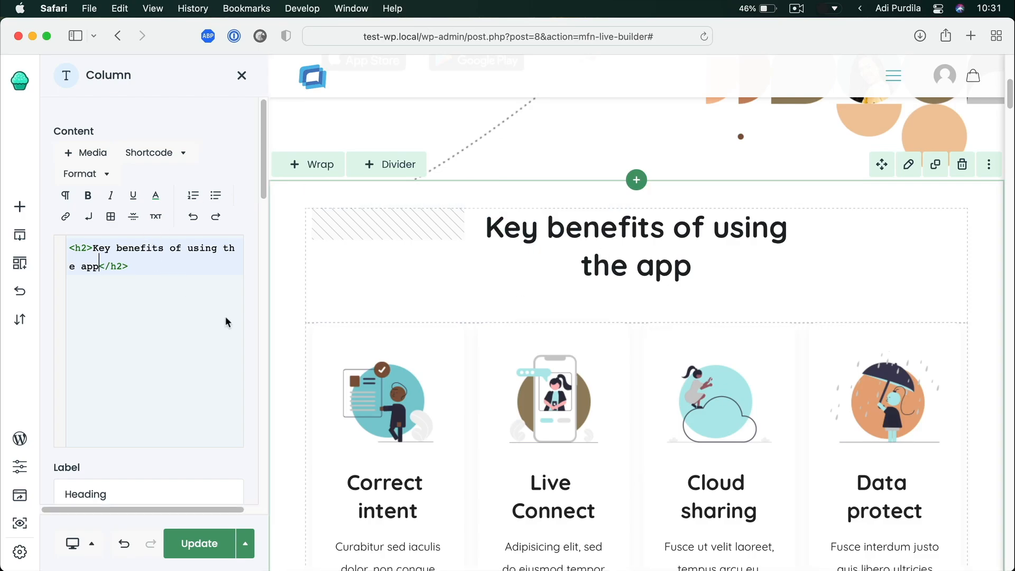
{"action": "key", "text": "super+s"}
Delete the Data protect card from the benefits row
{"action": "scroll", "coordinate": [625, 293], "scroll_direction": "down", "scroll_amount": 3}
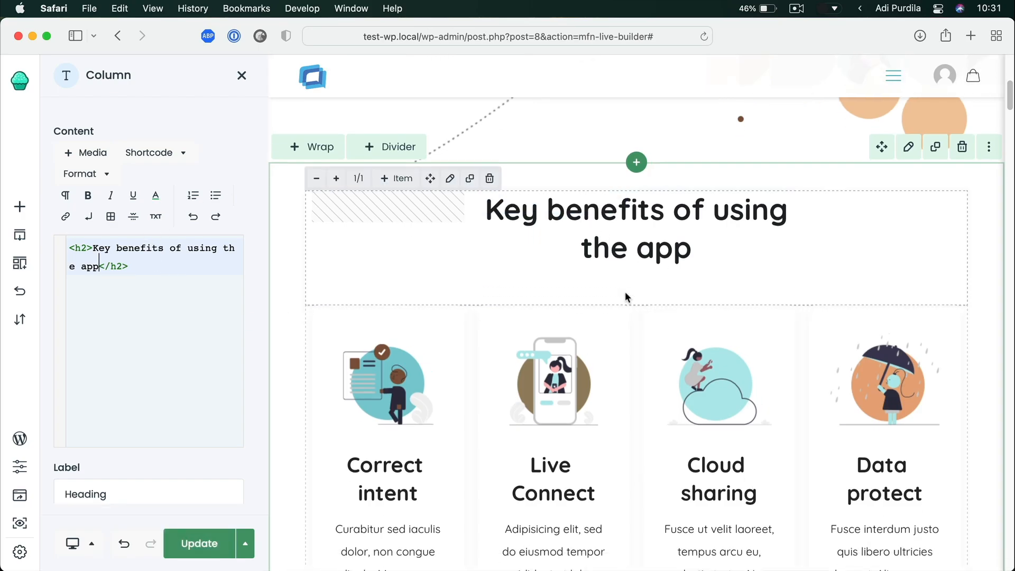
{"action": "scroll", "coordinate": [625, 295], "scroll_direction": "down", "scroll_amount": 5}
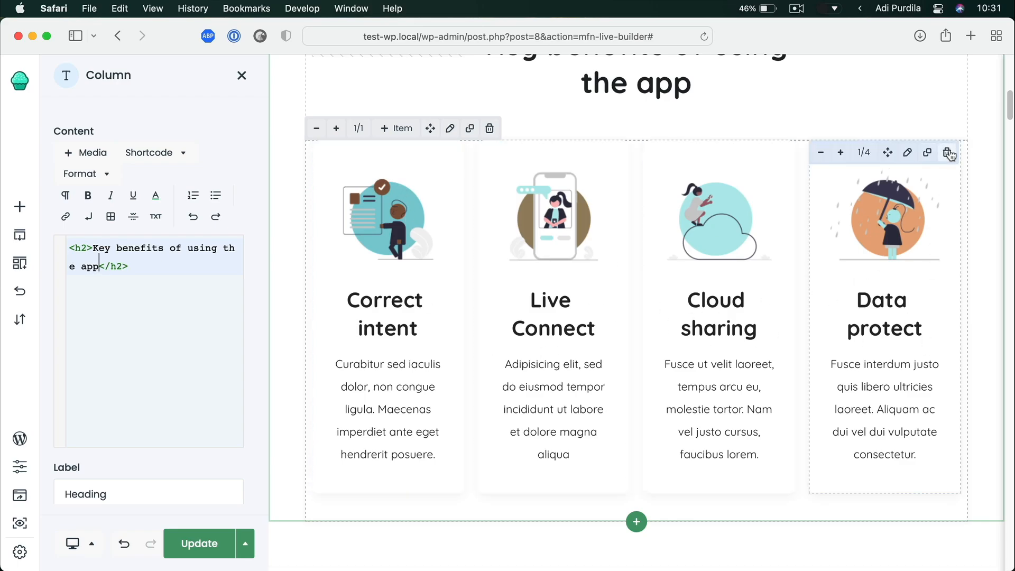
{"action": "left_click", "coordinate": [946, 152]}
{"action": "left_click", "coordinate": [518, 407]}
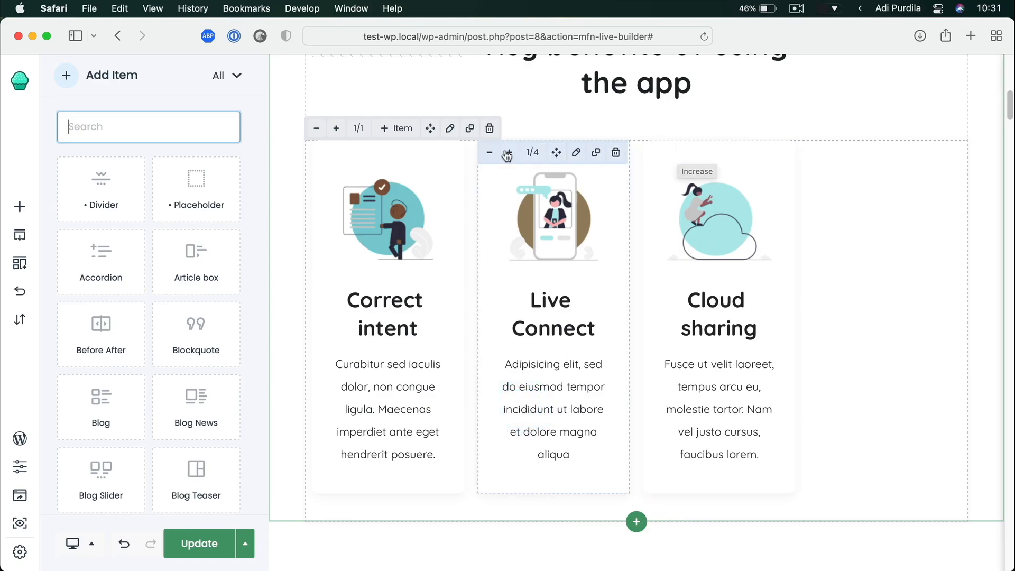
Widen the Cloud sharing, Live Connect and Correct intent cards to 1/3 each so they fill the row
{"action": "left_click", "coordinate": [674, 153]}
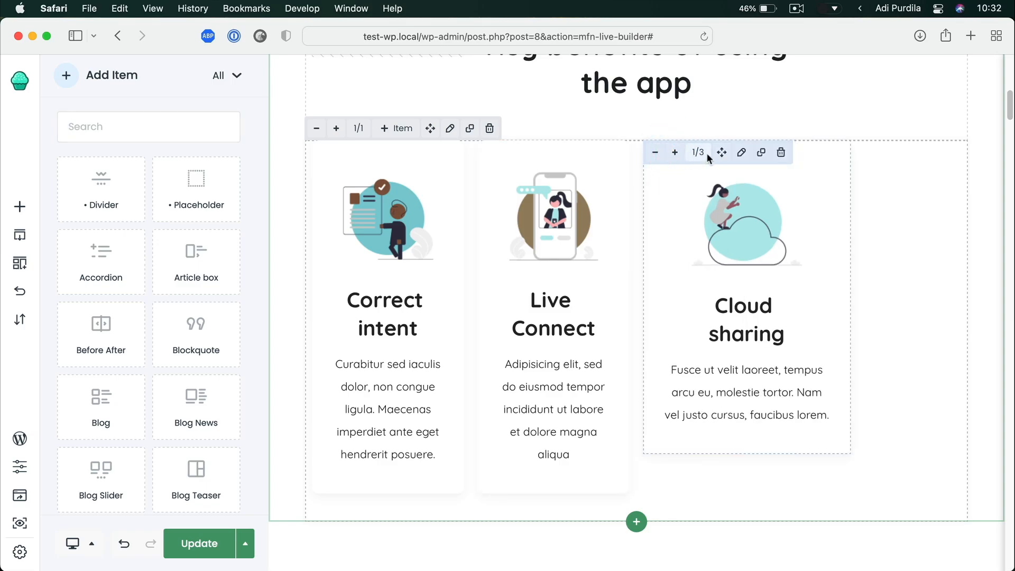
{"action": "left_click", "coordinate": [507, 153]}
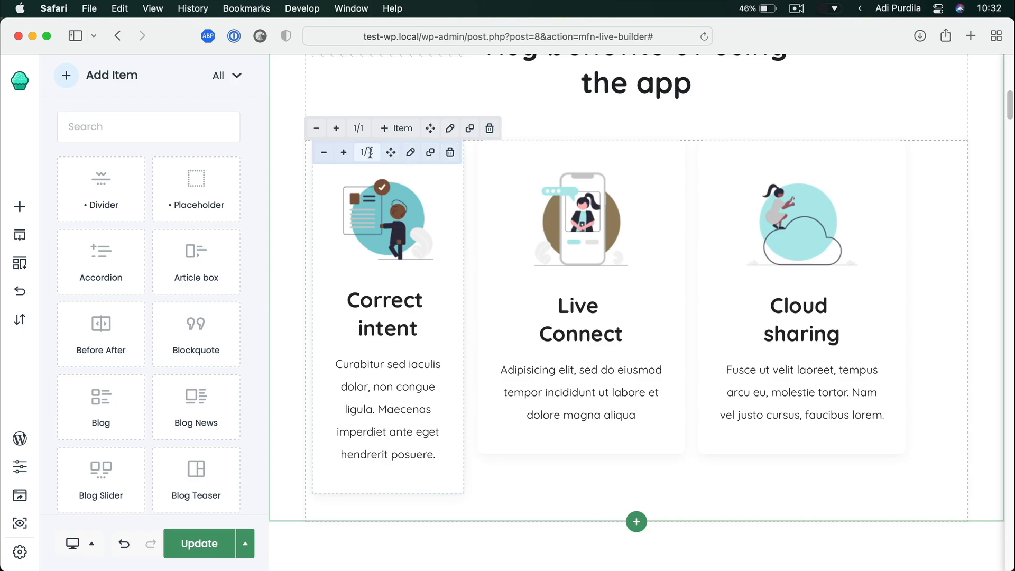
{"action": "left_click", "coordinate": [345, 154]}
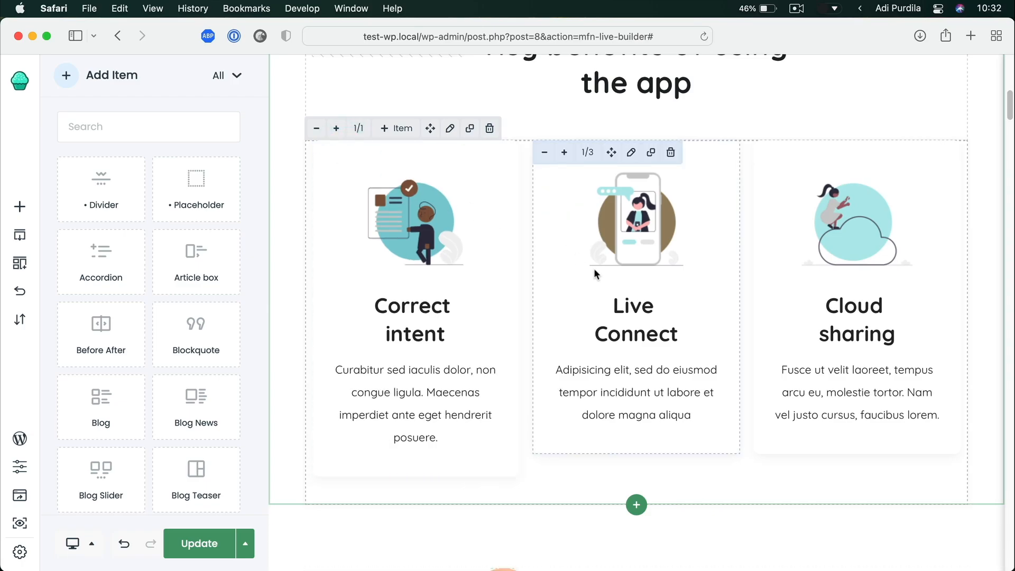
Try narrower and wider sizes for the Live Connect card, from 1/6 up to 1/2, and return it to 1/3
{"action": "left_click", "coordinate": [544, 152]}
{"action": "left_click", "coordinate": [545, 153]}
{"action": "left_click", "coordinate": [544, 152]}
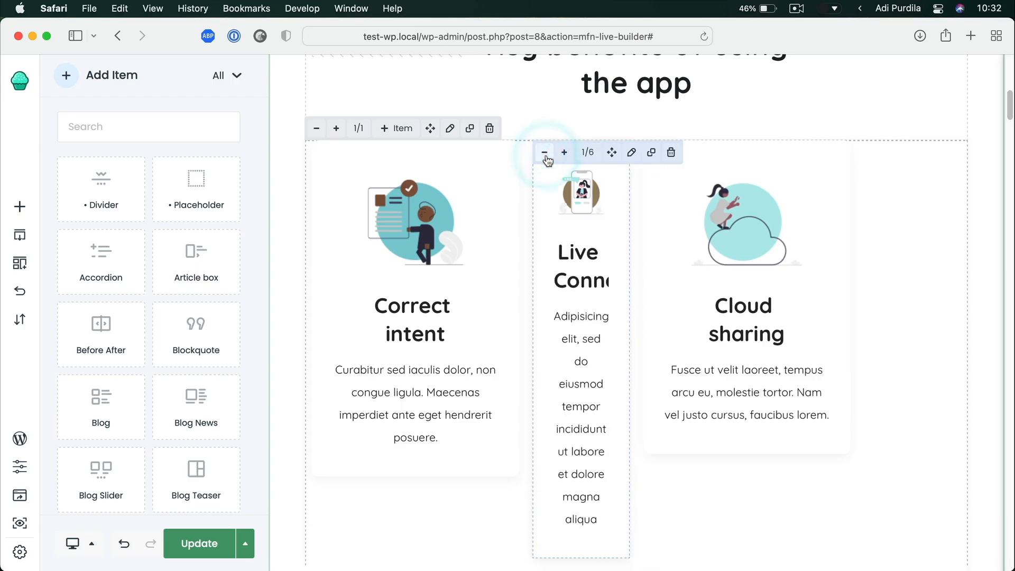
{"action": "left_click", "coordinate": [545, 153]}
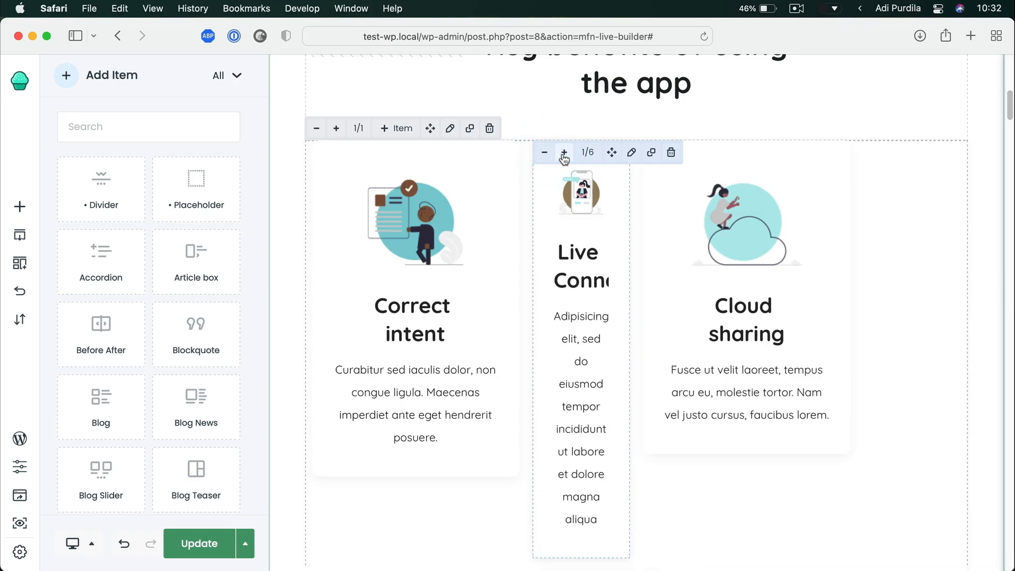
{"action": "left_click", "coordinate": [564, 153]}
{"action": "left_click", "coordinate": [564, 153]}
{"action": "left_click", "coordinate": [564, 154]}
{"action": "left_click", "coordinate": [564, 153]}
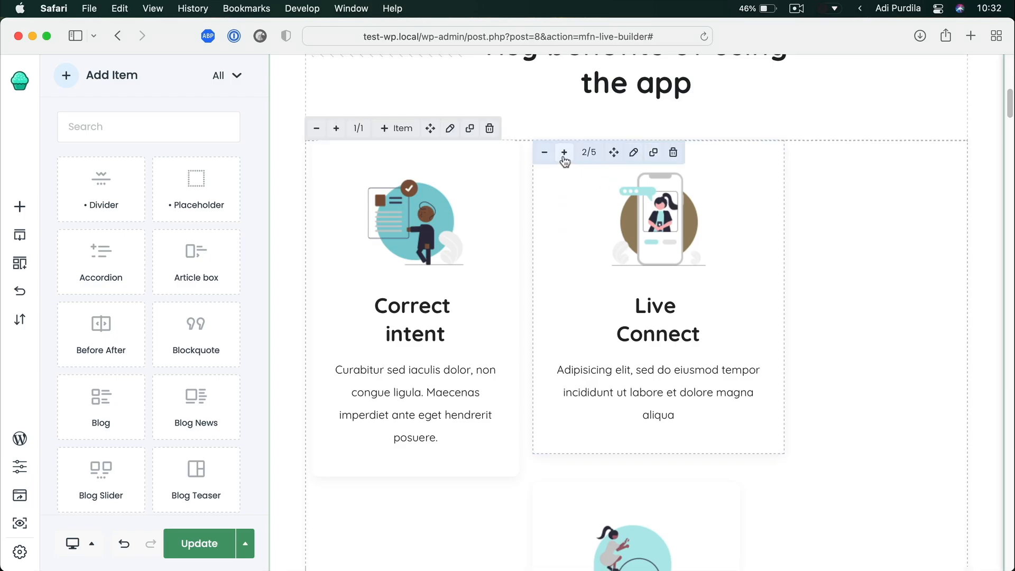
{"action": "left_click", "coordinate": [564, 153]}
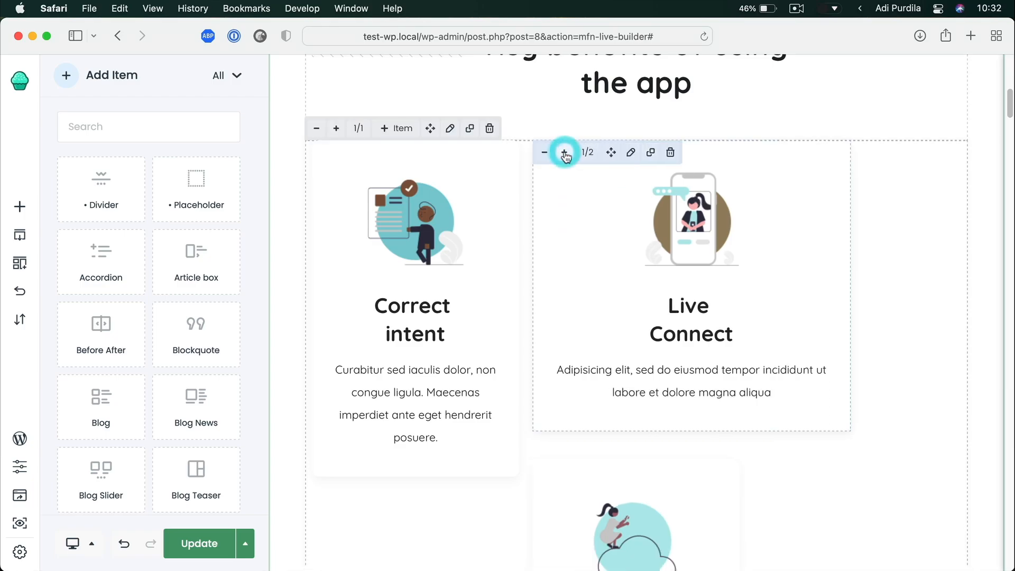
{"action": "left_click", "coordinate": [548, 154]}
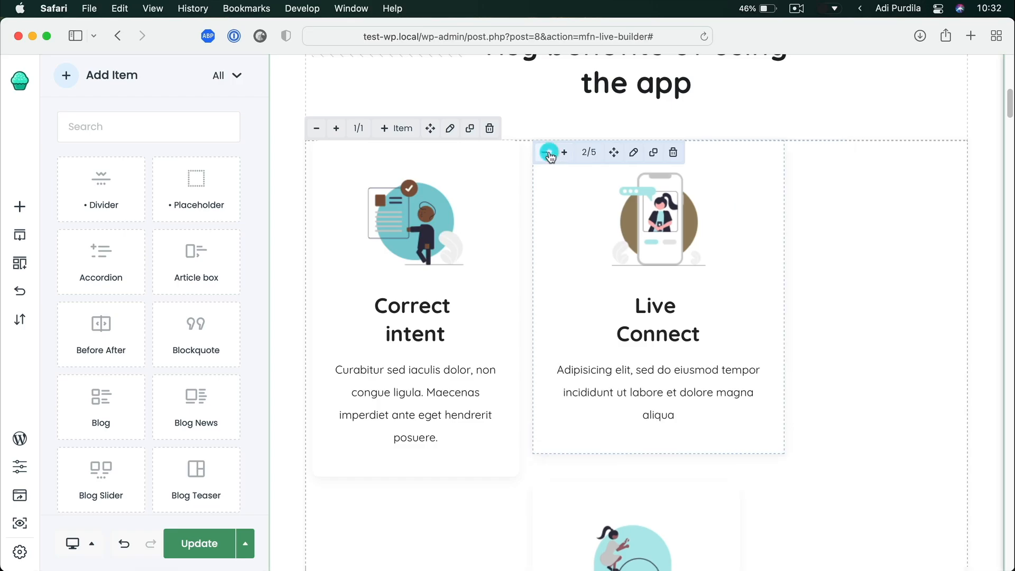
{"action": "left_click", "coordinate": [549, 155]}
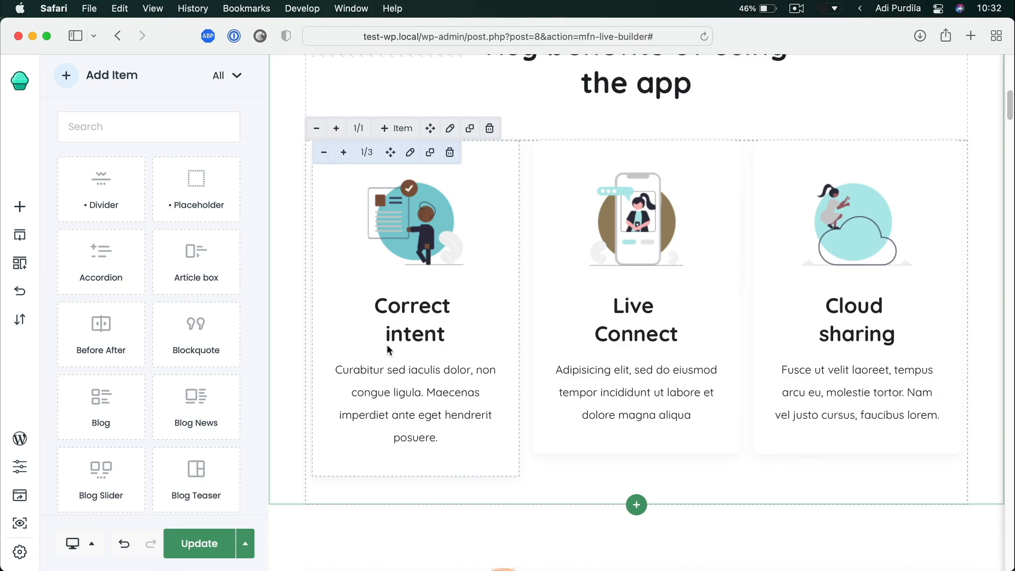
In the Correct intent card's content, change the heading's opening and closing tags to h4
{"action": "left_click", "coordinate": [423, 308]}
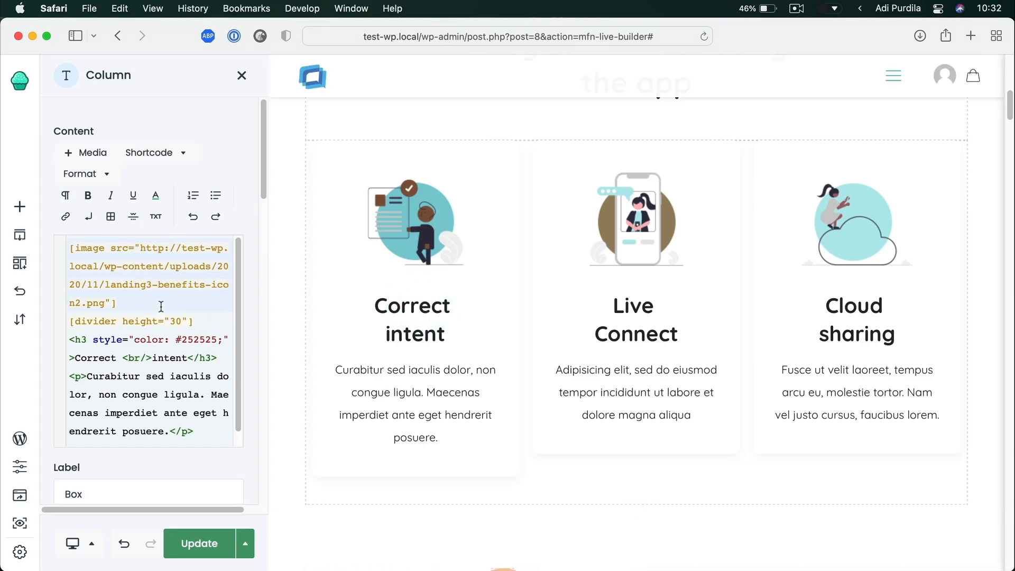
{"action": "scroll", "coordinate": [161, 306], "scroll_direction": "down", "scroll_amount": 3}
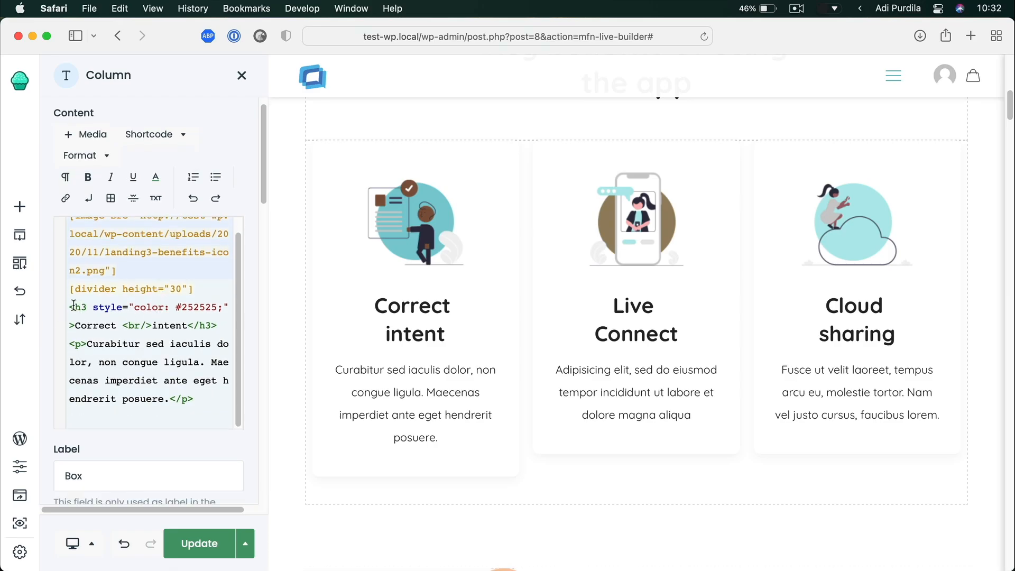
{"action": "left_click_drag", "start_coordinate": [76, 307], "coordinate": [219, 397]}
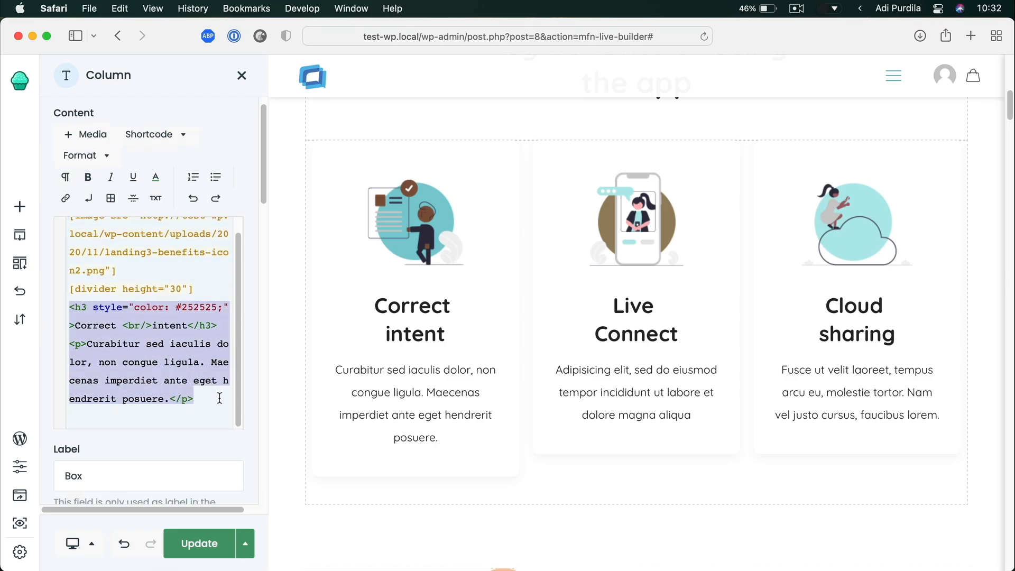
{"action": "left_click", "coordinate": [207, 399]}
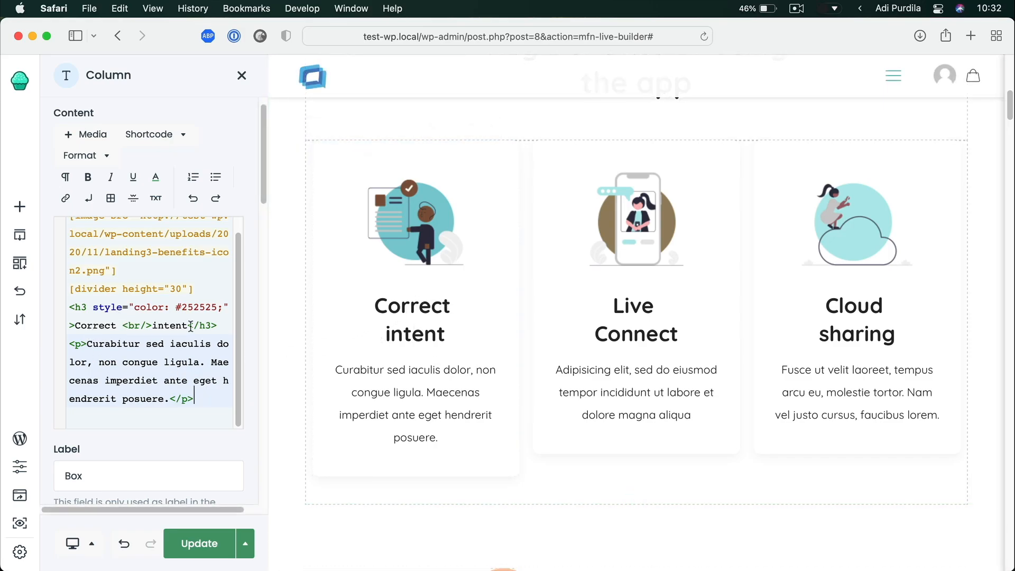
{"action": "left_click", "coordinate": [83, 306]}
{"action": "key", "text": "shift+Right"}
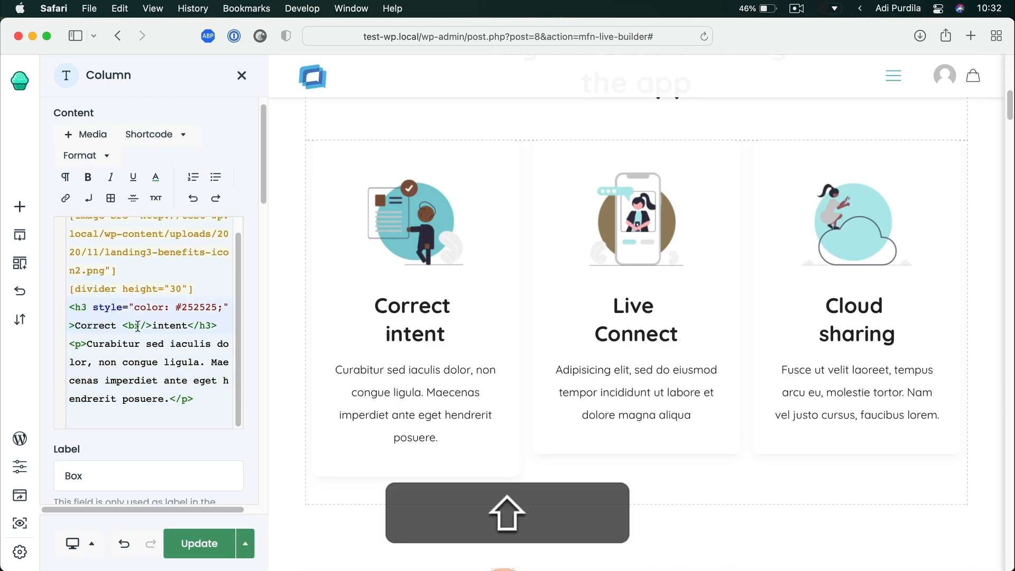
{"action": "type", "text": "4"}
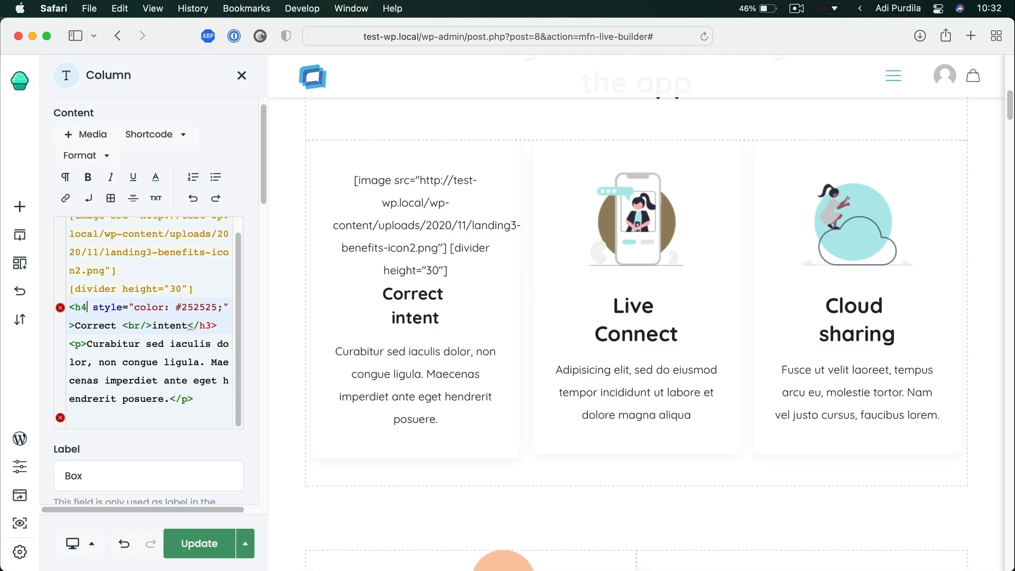
{"action": "mouse_move", "coordinate": [62, 309]}
{"action": "double_click", "coordinate": [82, 305]}
{"action": "double_click", "coordinate": [206, 324]}
{"action": "type", "text": "h4"}
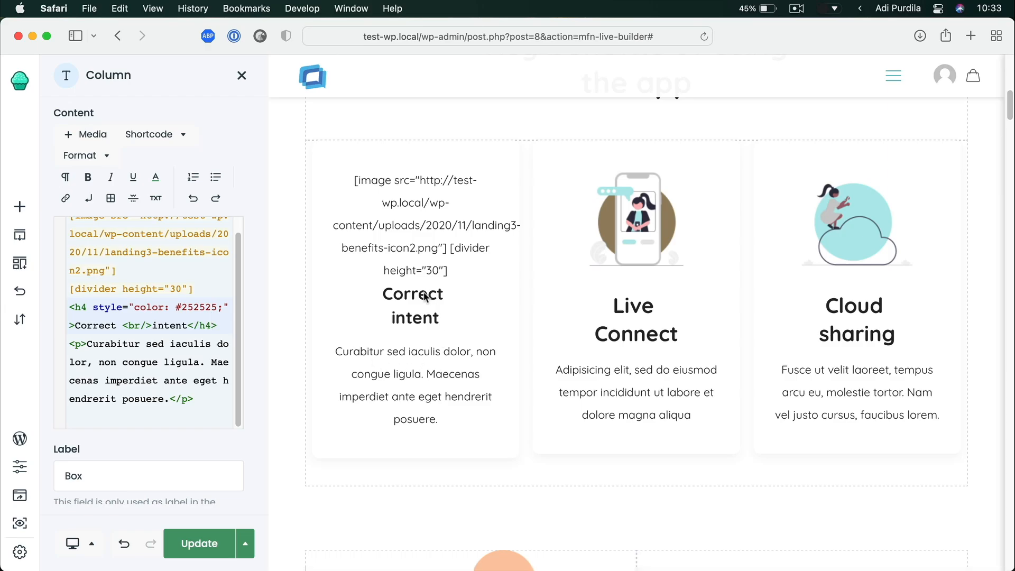
Replace the "Correct intent" heading text in the benefits card's content with "Dark and light modes"
{"action": "left_click", "coordinate": [187, 320]}
{"action": "key", "text": "alt+shift+Left"}
{"action": "key", "text": "alt+shift+Left"}
{"action": "key", "text": "alt+shift+Left"}
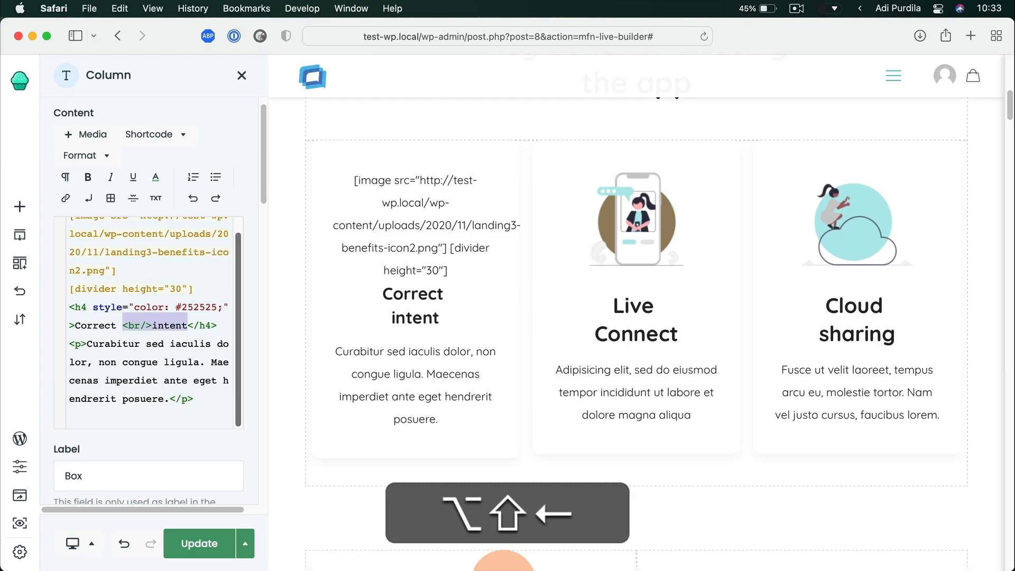
{"action": "key", "text": "alt+shift+Left"}
{"action": "type", "text": "Dark and "}
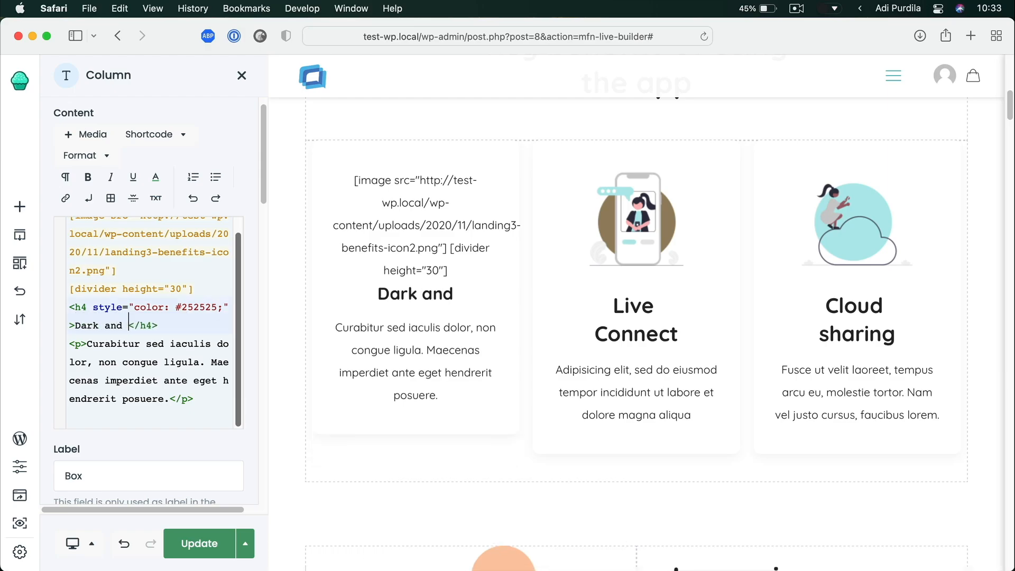
{"action": "type", "text": "light modes"}
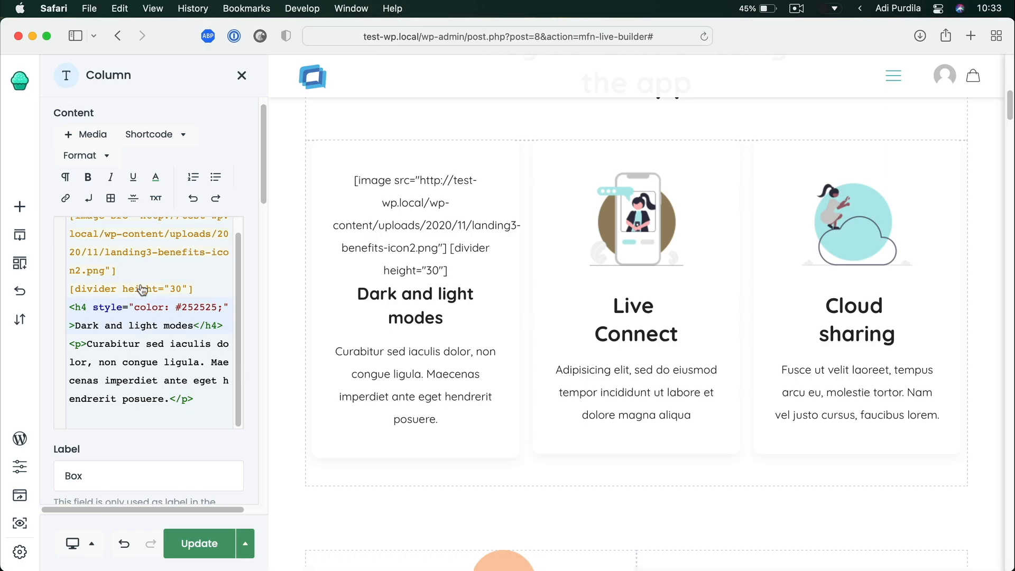
Open the divider shortcode in the Dark and light modes card for editing and set its height to 32 px
{"action": "scroll", "coordinate": [135, 280], "scroll_direction": "up", "scroll_amount": 2}
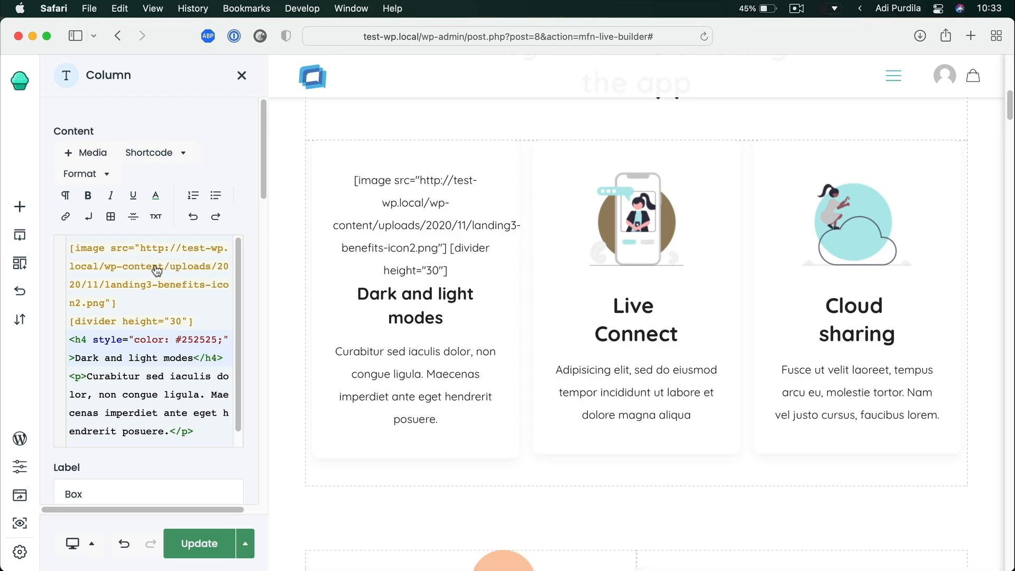
{"action": "left_click", "coordinate": [135, 321]}
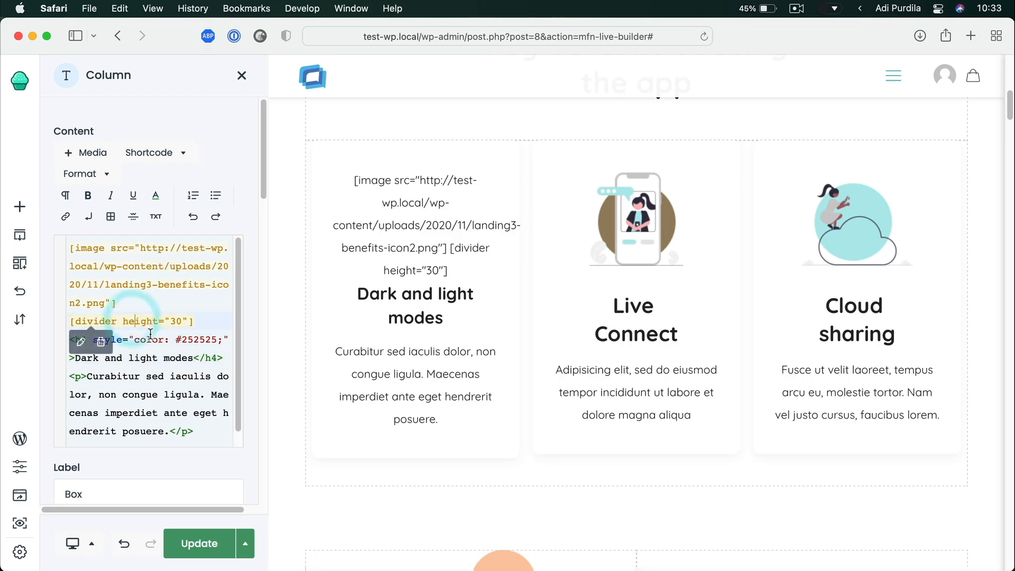
{"action": "left_click", "coordinate": [78, 343]}
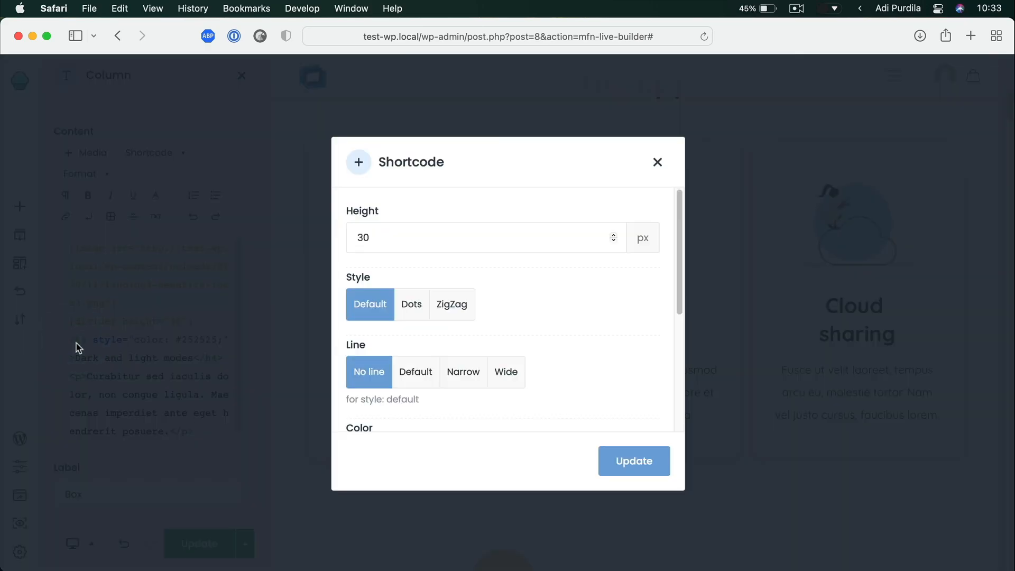
{"action": "left_click", "coordinate": [380, 234]}
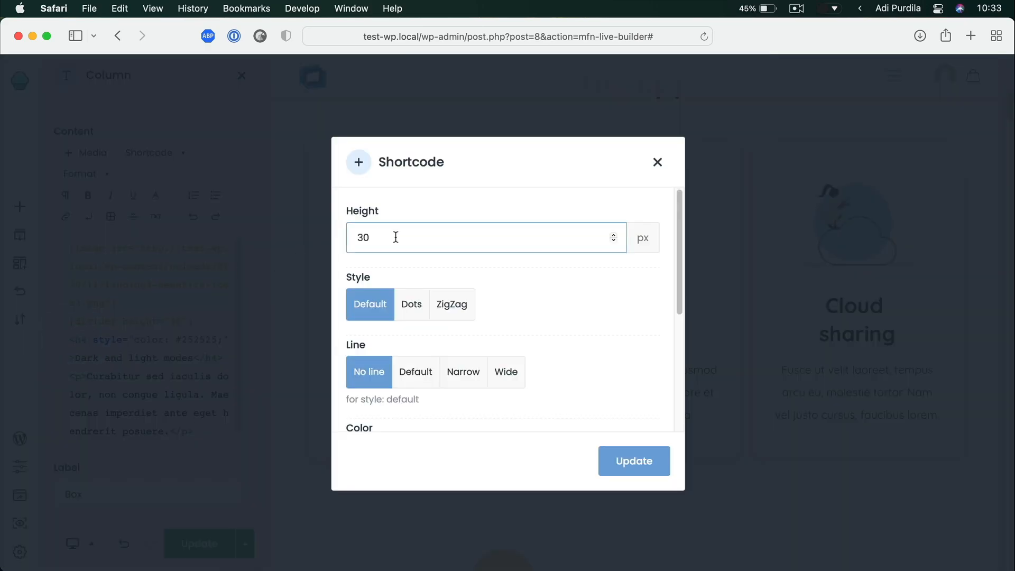
{"action": "left_click", "coordinate": [614, 235]}
{"action": "left_click", "coordinate": [614, 235]}
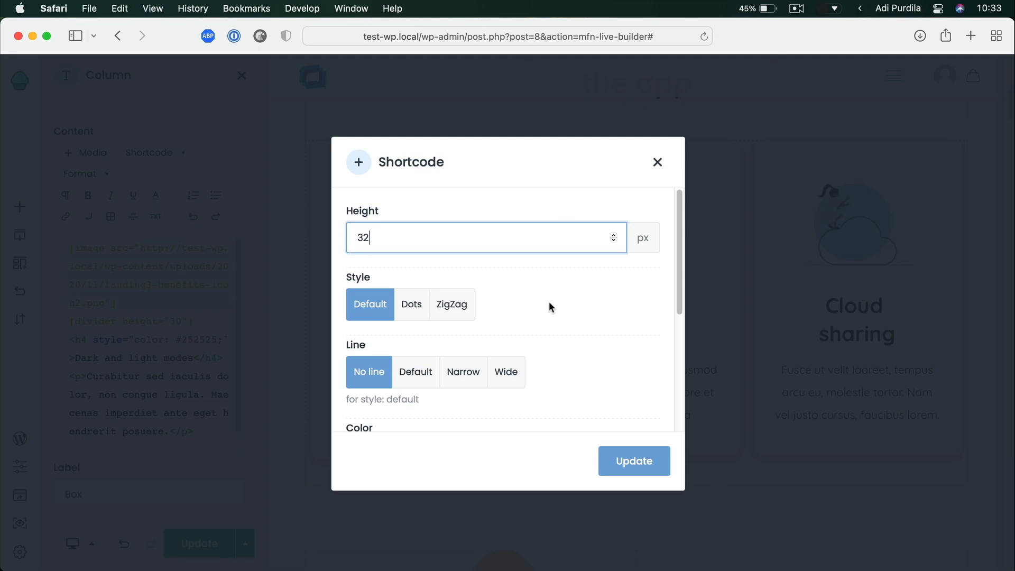
Try the Dots and ZigZag divider styles, return to Default, review the remaining divider options and apply the shortcode settings
{"action": "left_click", "coordinate": [412, 312]}
{"action": "left_click", "coordinate": [454, 313]}
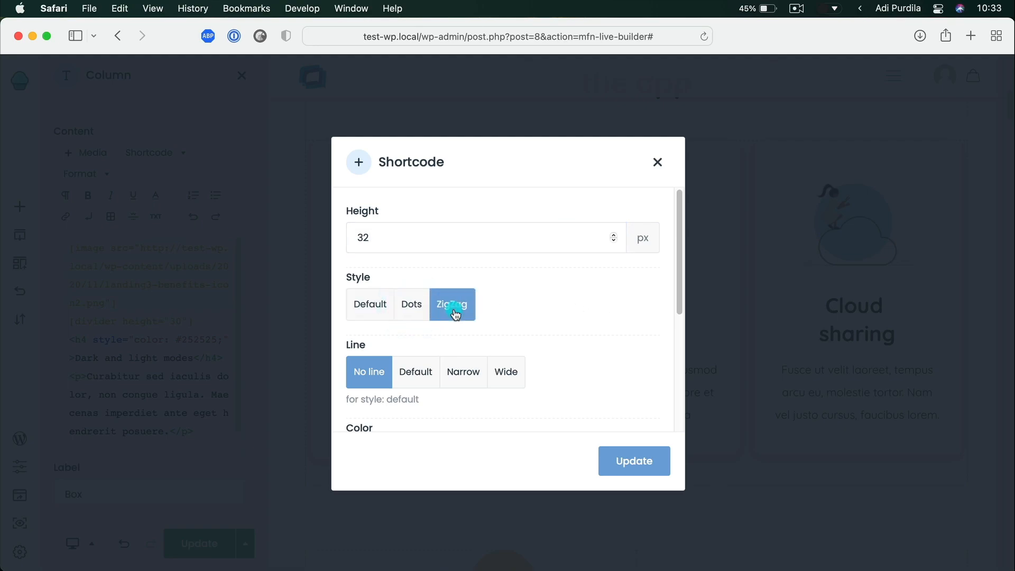
{"action": "left_click", "coordinate": [398, 308]}
{"action": "left_click", "coordinate": [370, 307]}
{"action": "scroll", "coordinate": [445, 344], "scroll_direction": "down", "scroll_amount": 2}
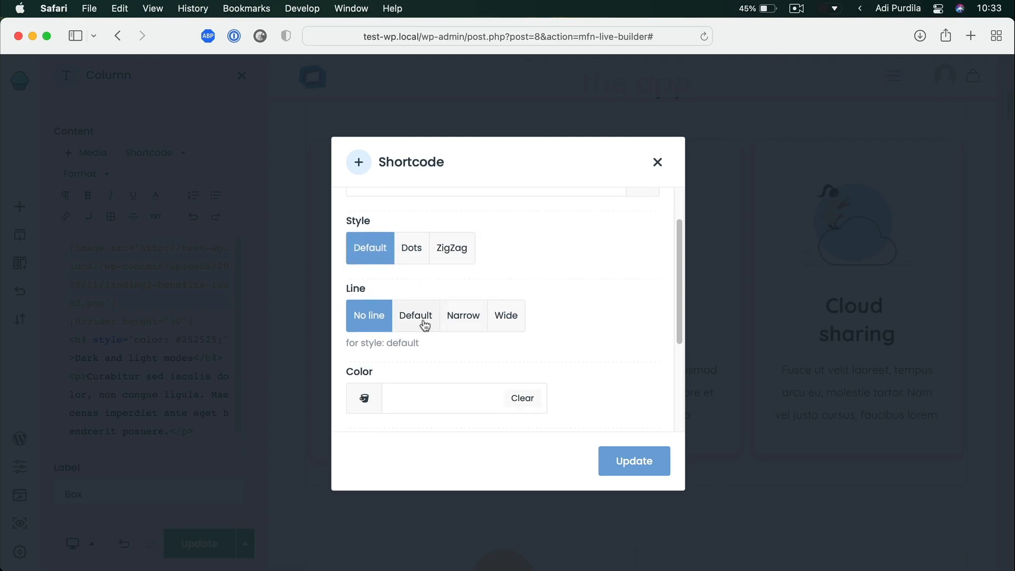
{"action": "scroll", "coordinate": [533, 316], "scroll_direction": "down", "scroll_amount": 5}
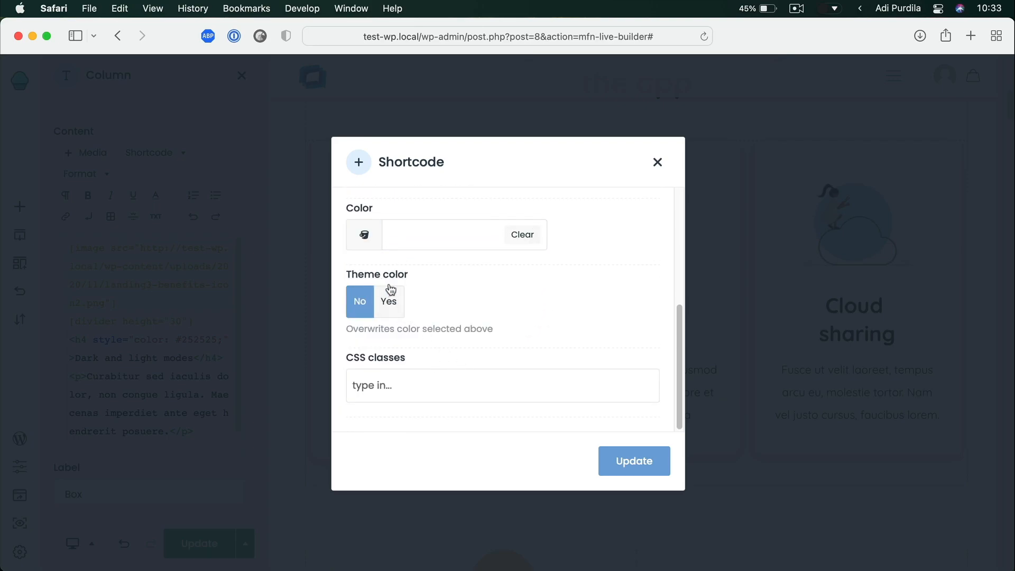
{"action": "scroll", "coordinate": [460, 320], "scroll_direction": "up", "scroll_amount": 6}
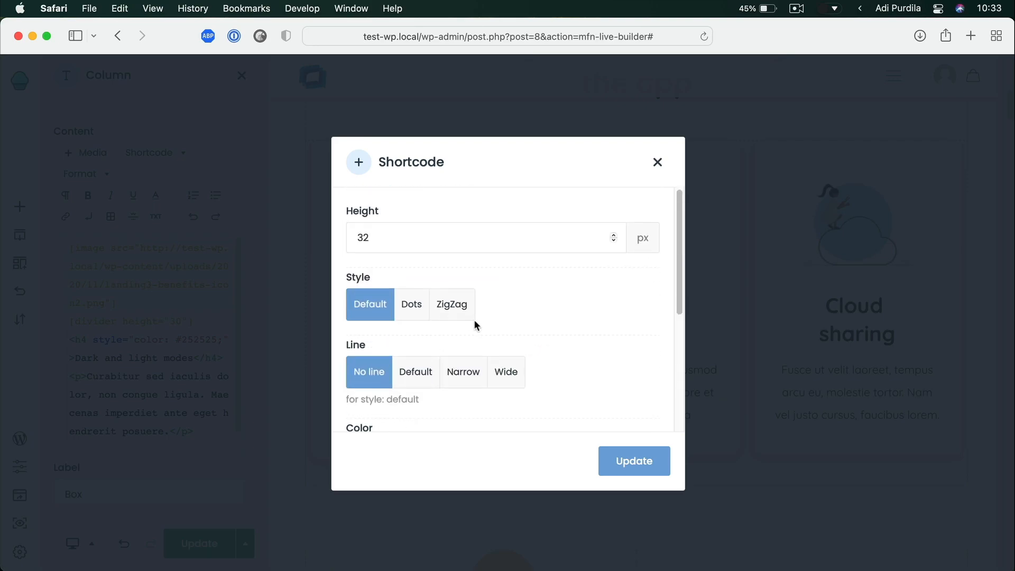
{"action": "left_click", "coordinate": [633, 462]}
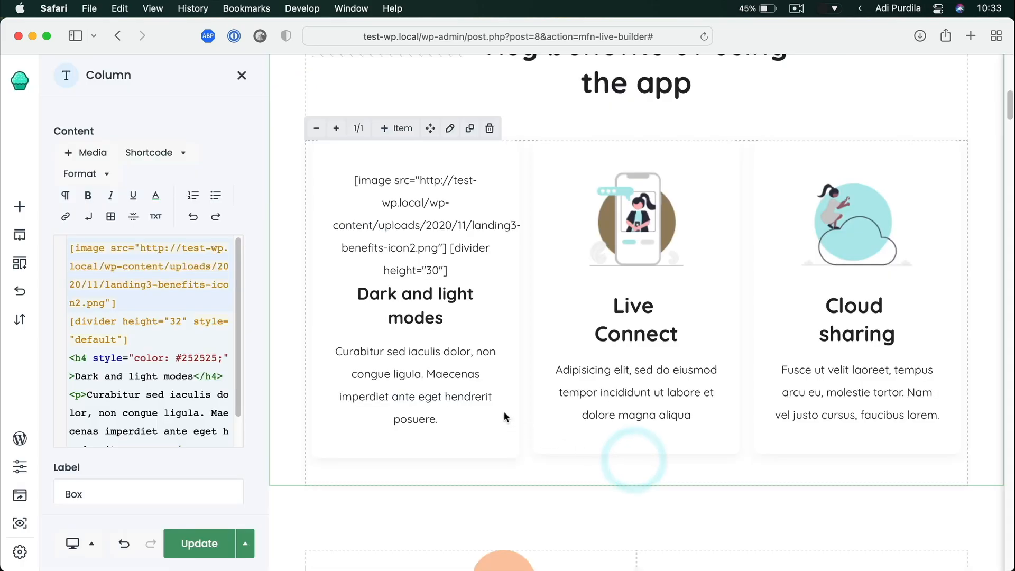
Replace the Dark and light modes card's image with landing3-contact-icon2.png from the media library
{"action": "scroll", "coordinate": [437, 359], "scroll_direction": "up", "scroll_amount": 1}
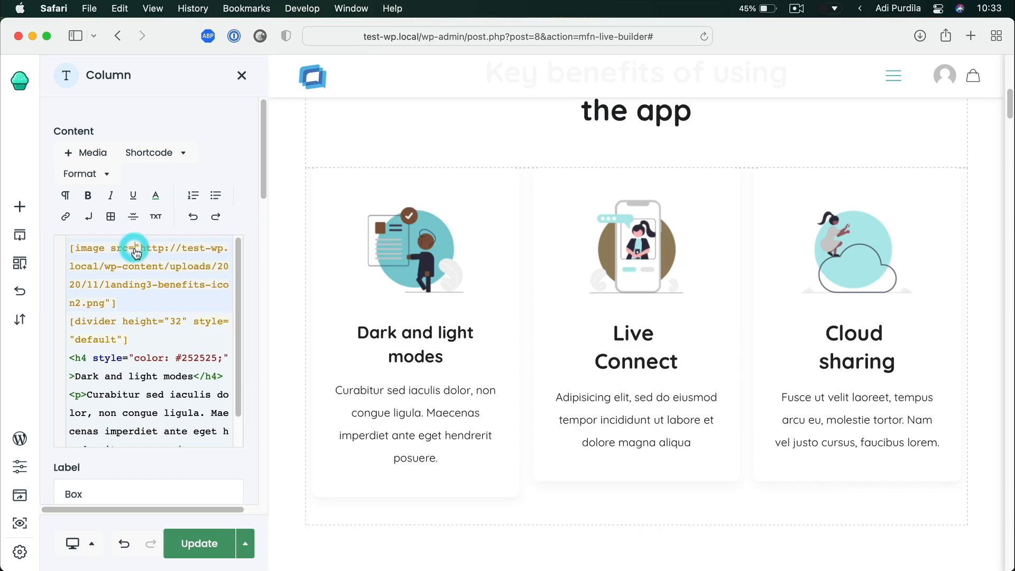
{"action": "left_click", "coordinate": [85, 270]}
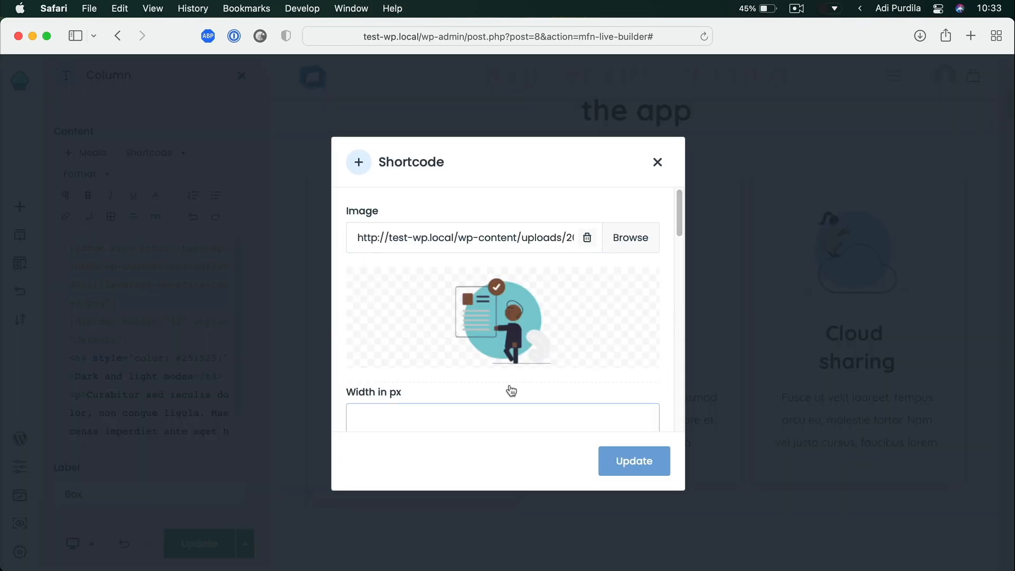
{"action": "scroll", "coordinate": [547, 297], "scroll_direction": "down", "scroll_amount": 1}
{"action": "left_click", "coordinate": [630, 212]}
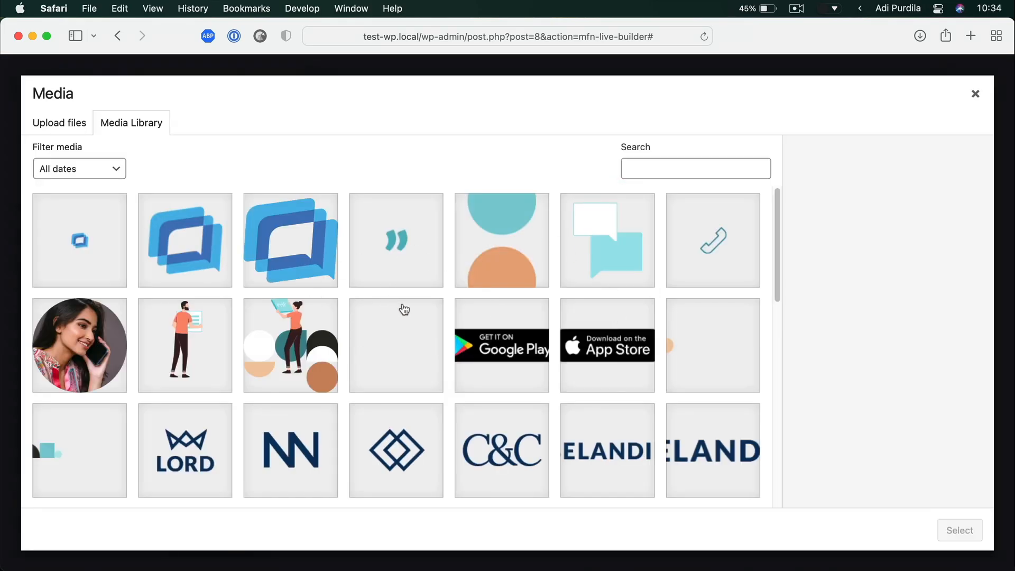
{"action": "left_click", "coordinate": [622, 230]}
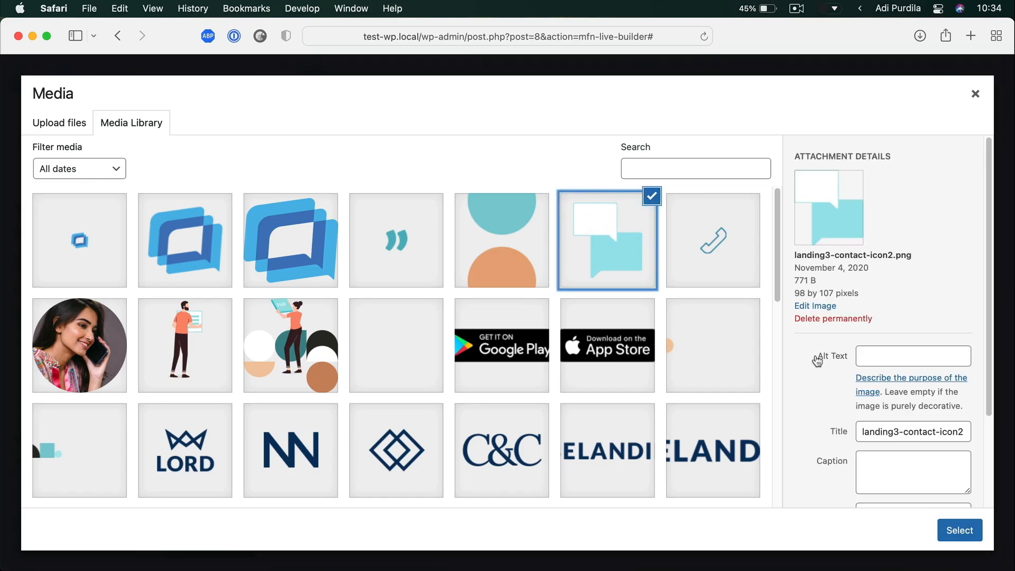
{"action": "left_click", "coordinate": [971, 532]}
{"action": "left_click", "coordinate": [628, 464]}
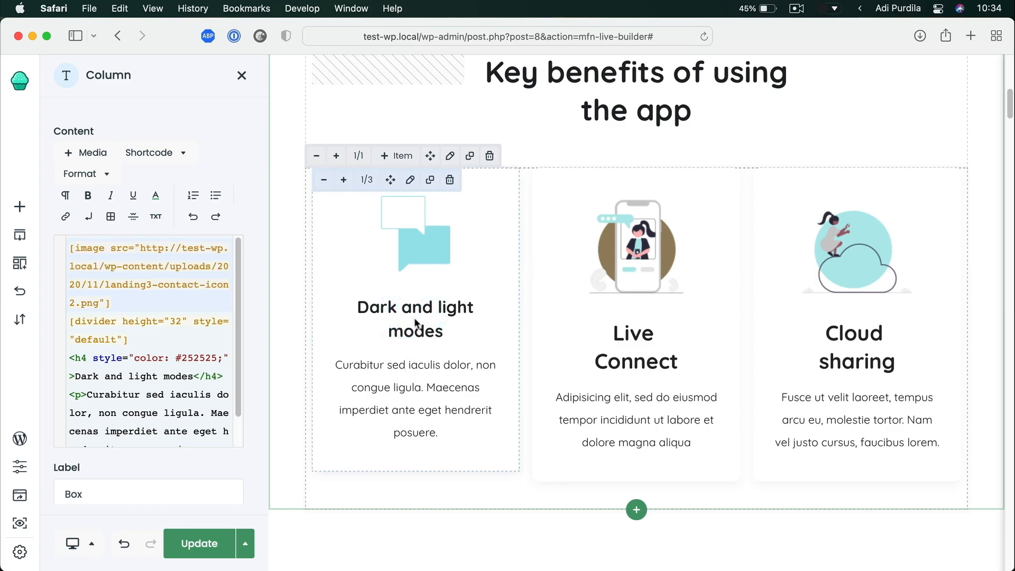
Replace the Dark and light modes card's paragraph with "This is the text content for a feature."
{"action": "scroll", "coordinate": [414, 317], "scroll_direction": "down", "scroll_amount": 2}
{"action": "scroll", "coordinate": [176, 346], "scroll_direction": "down", "scroll_amount": 2}
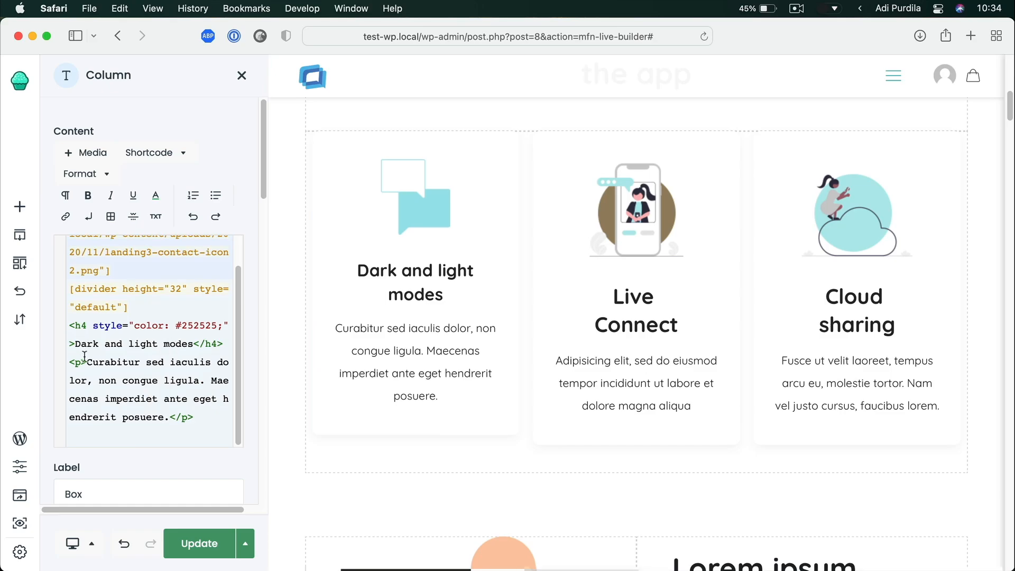
{"action": "left_click_drag", "start_coordinate": [87, 363], "coordinate": [170, 411]}
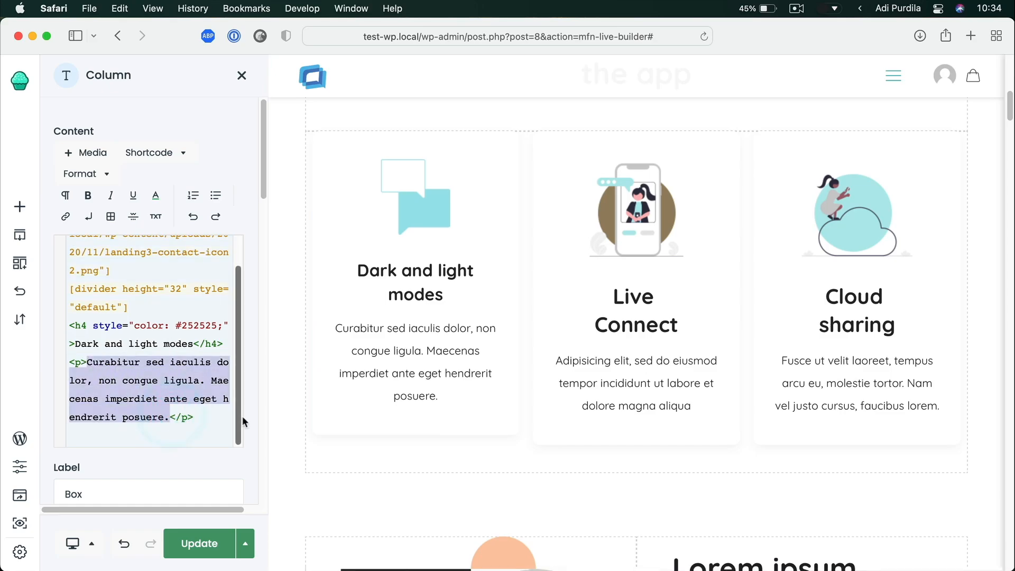
{"action": "type", "text": "This is the text content for a feature."}
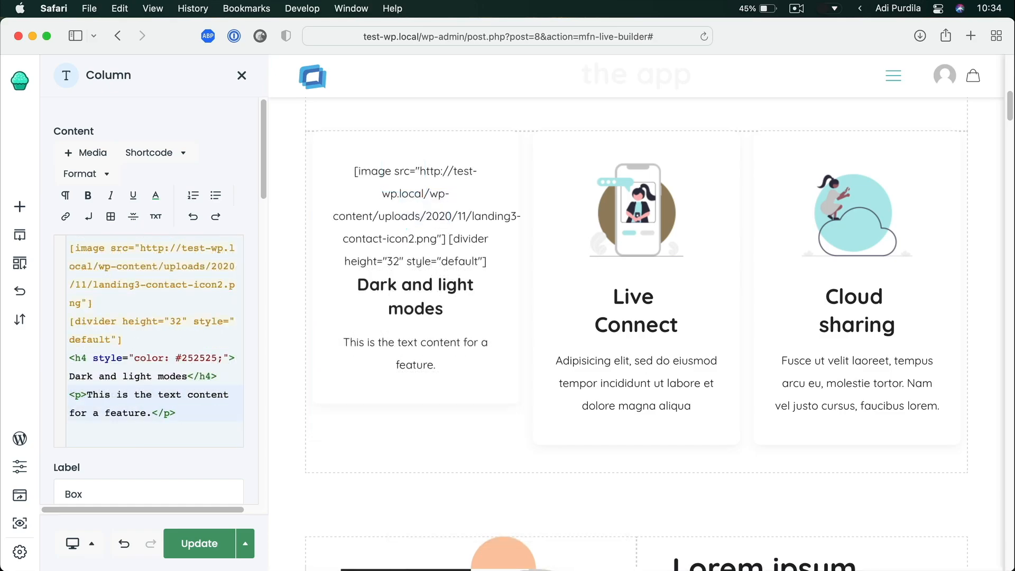
{"action": "left_click", "coordinate": [394, 445]}
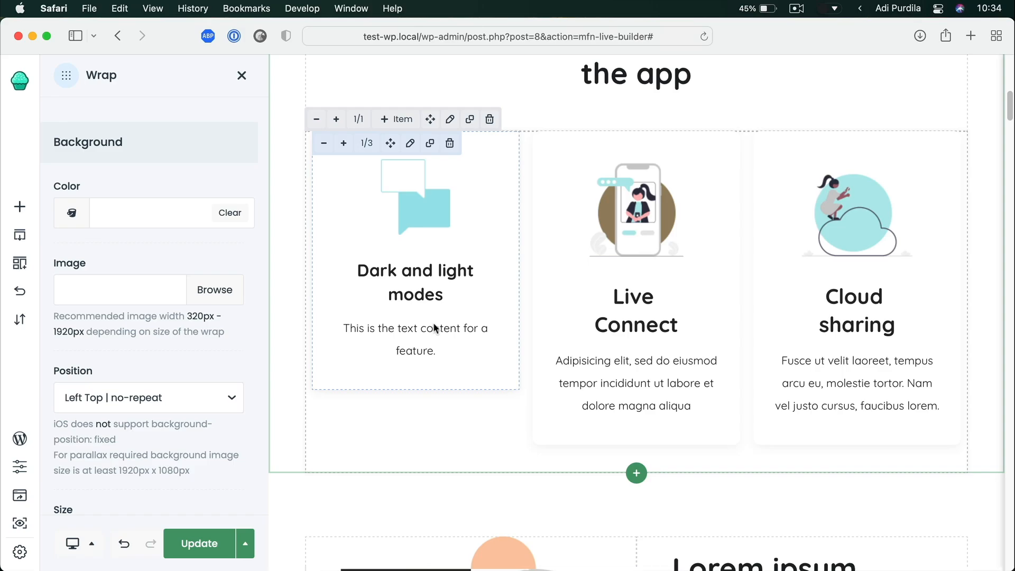
In the Live Connect card's content, change the heading's opening and closing tags to h4
{"action": "left_click", "coordinate": [651, 303]}
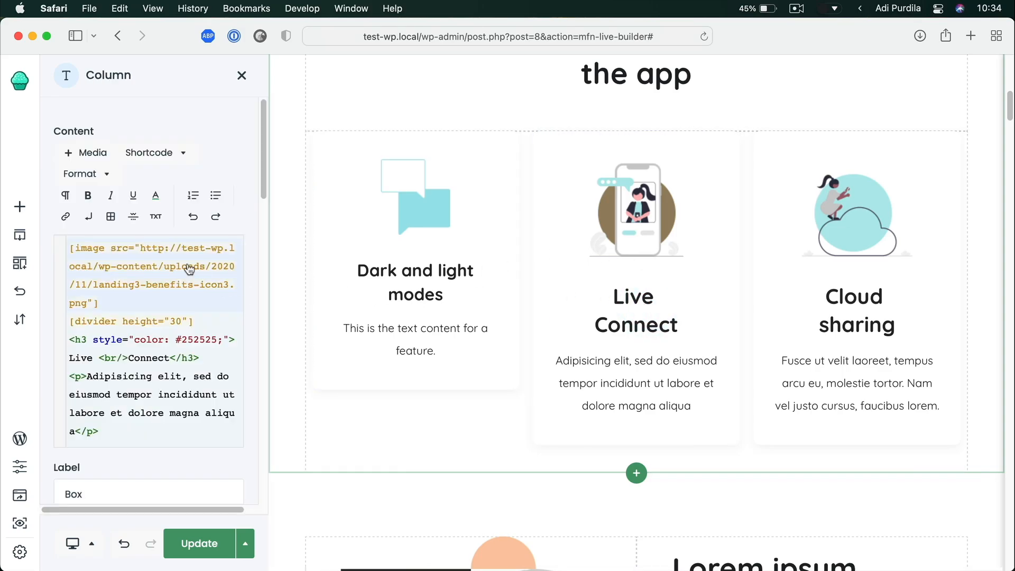
{"action": "left_click", "coordinate": [89, 339]}
{"action": "key", "text": "BackSpace"}
{"action": "type", "text": "4"}
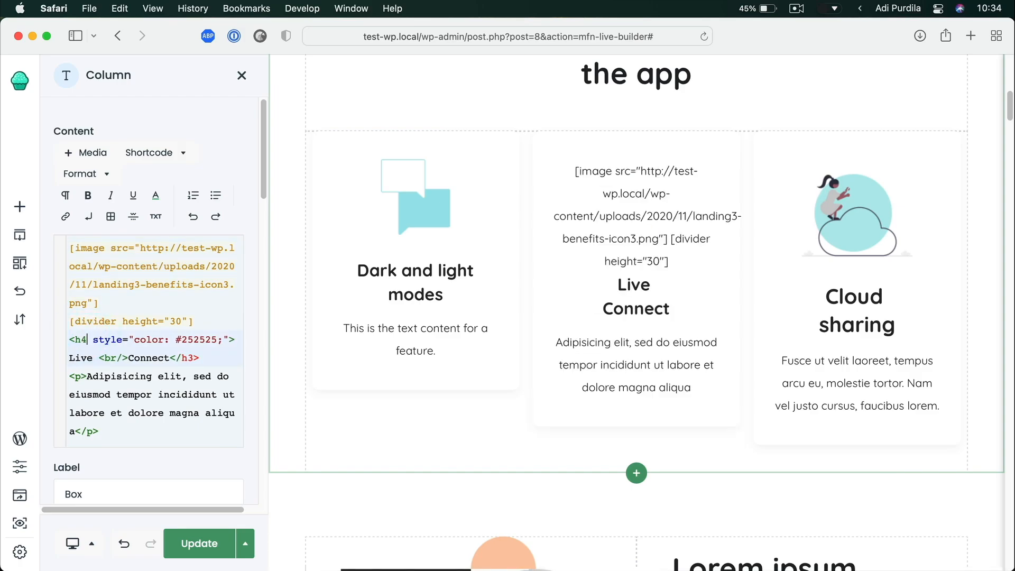
{"action": "key", "text": "super+Right"}
{"action": "key", "text": "Left"}
{"action": "key", "text": "BackSpace"}
{"action": "type", "text": "4"}
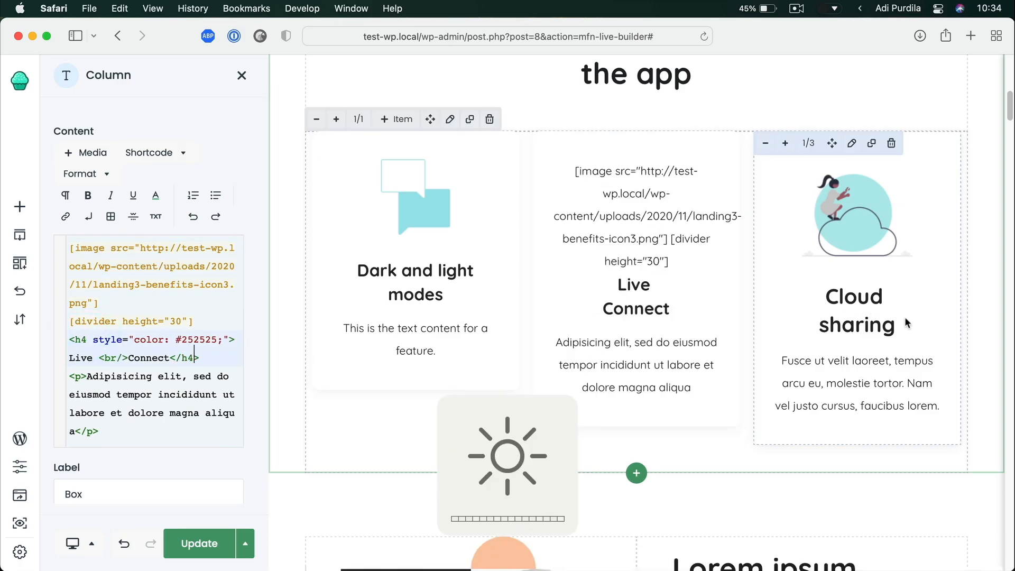
In the Cloud sharing card's content, change the heading's opening and closing tags to h4
{"action": "left_click", "coordinate": [905, 318]}
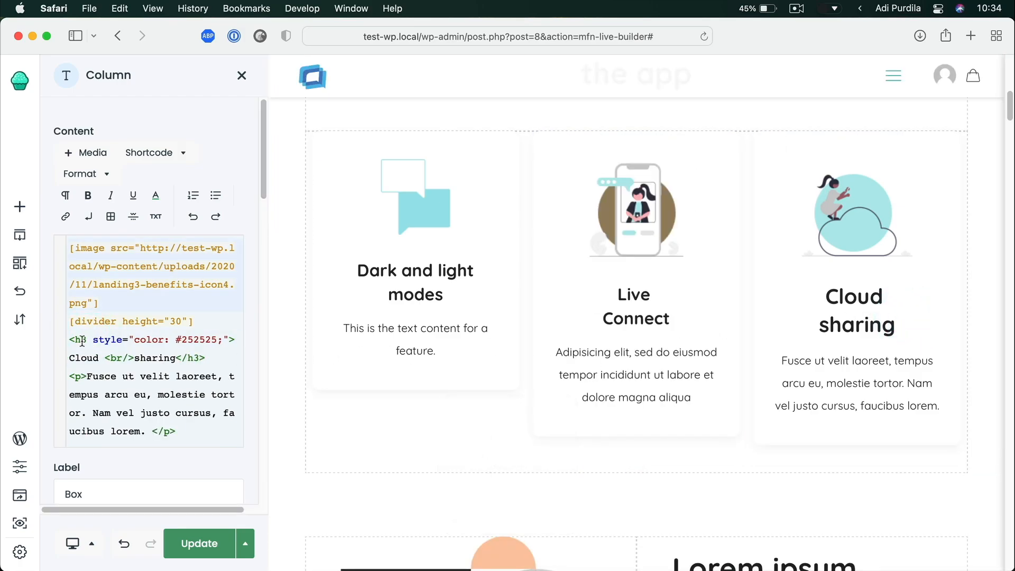
{"action": "left_click", "coordinate": [82, 342]}
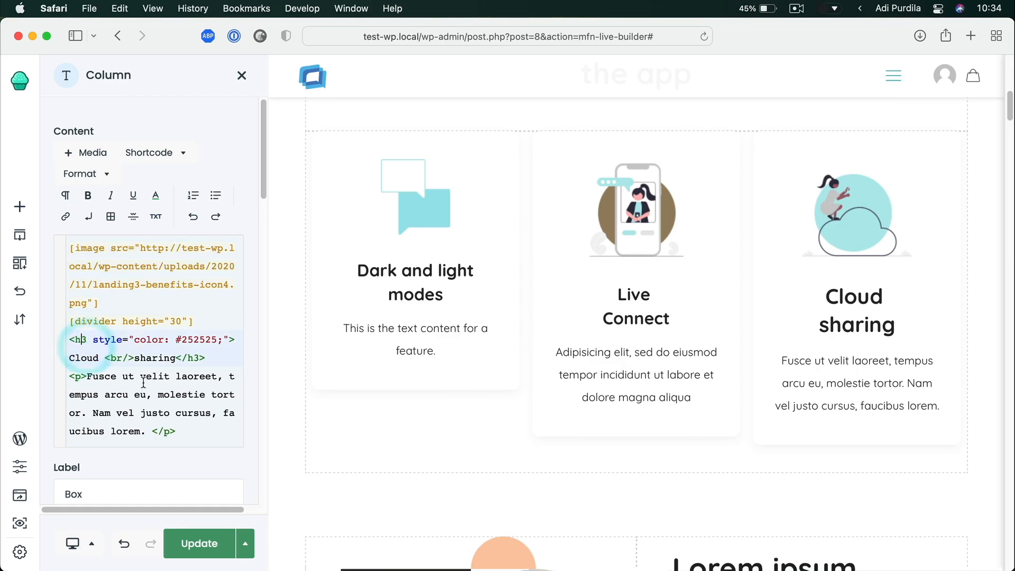
{"action": "key", "text": "shift+Right"}
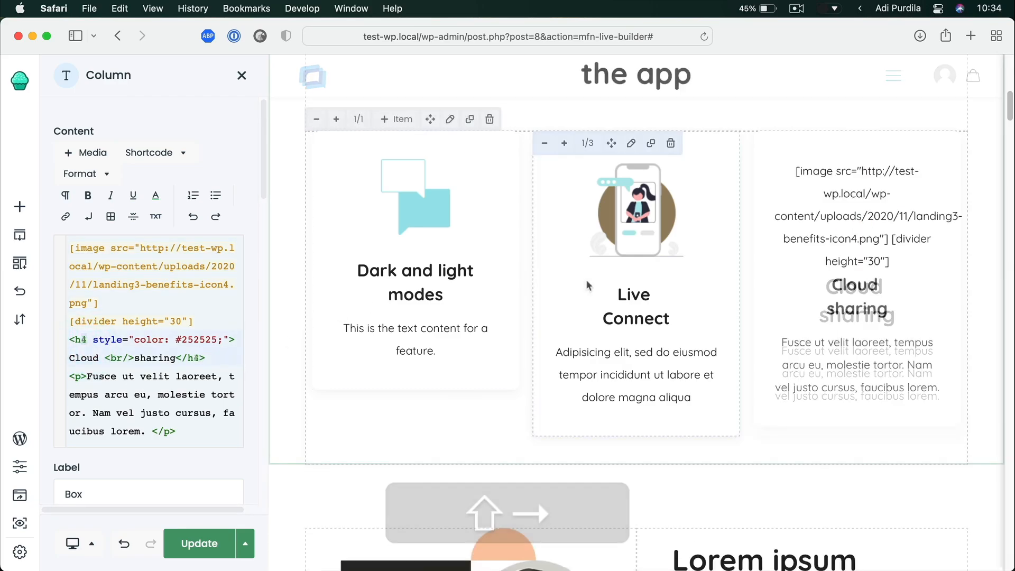
{"action": "left_click", "coordinate": [636, 481]}
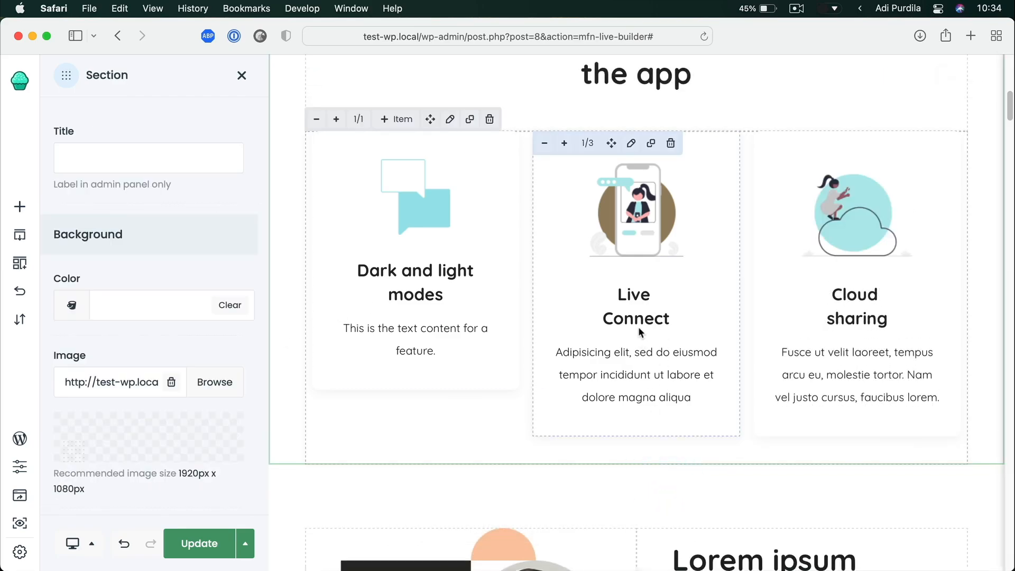
Delete the wrap holding the four "Quantum pertori" counters, along with its emptied section
{"action": "scroll", "coordinate": [639, 331], "scroll_direction": "down", "scroll_amount": 10}
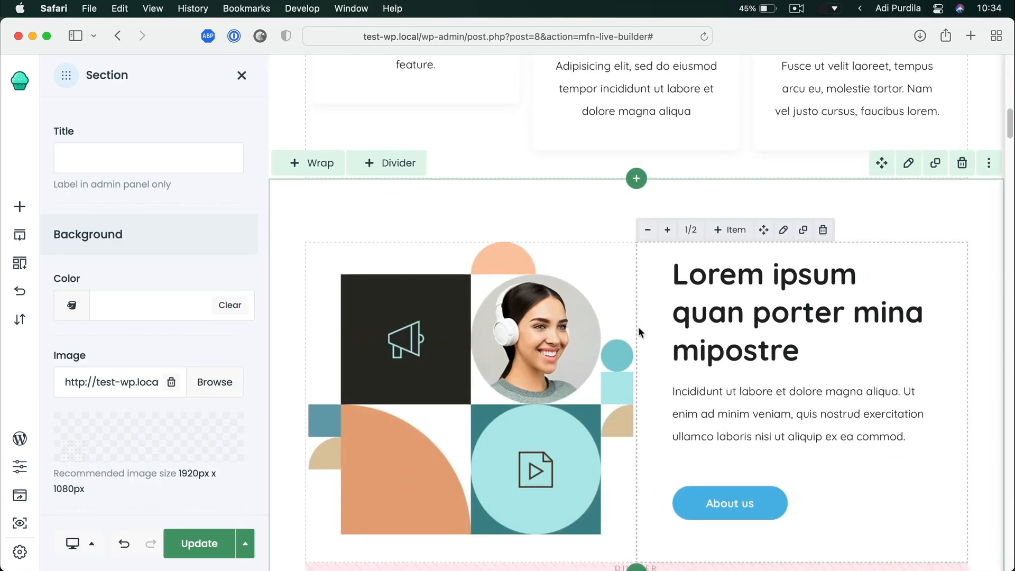
{"action": "scroll", "coordinate": [638, 328], "scroll_direction": "up", "scroll_amount": 3}
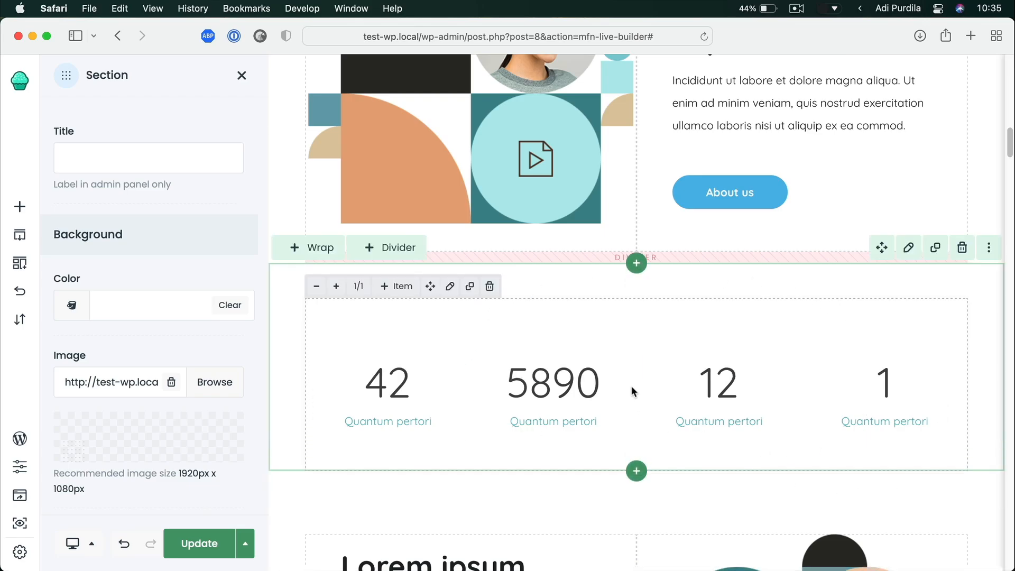
{"action": "left_click", "coordinate": [496, 291]}
{"action": "left_click", "coordinate": [526, 404]}
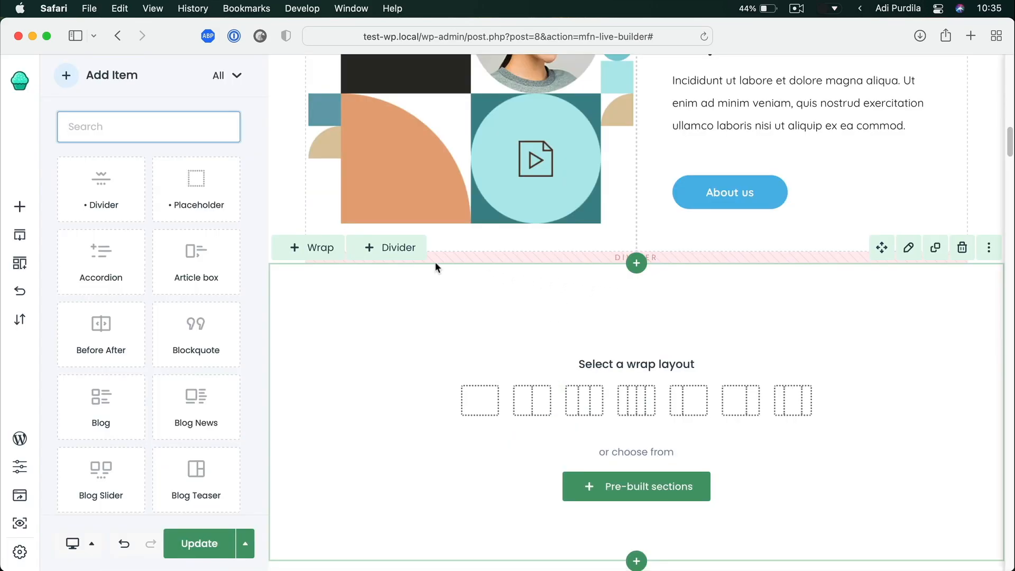
{"action": "left_click", "coordinate": [965, 253]}
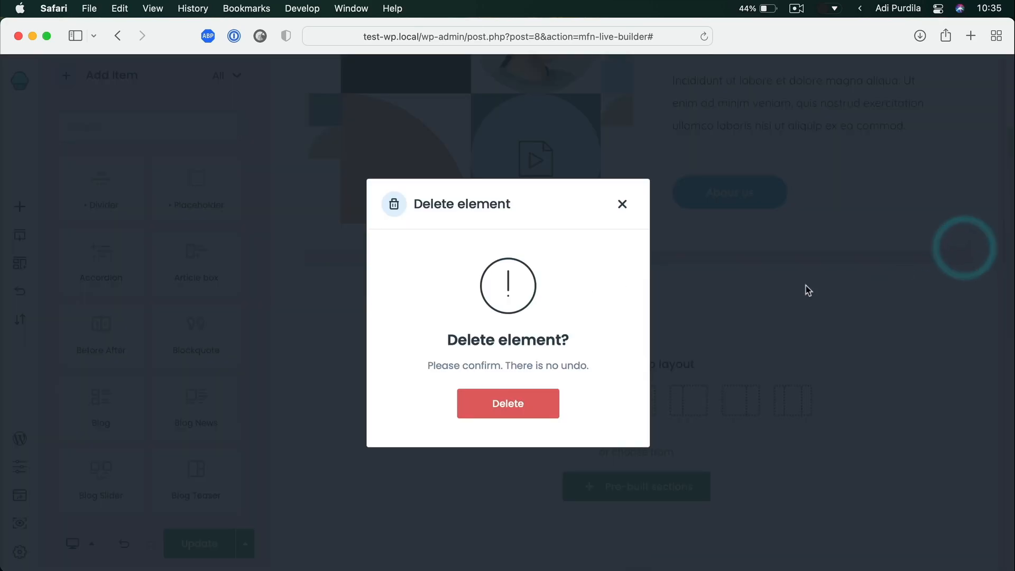
{"action": "left_click", "coordinate": [508, 403]}
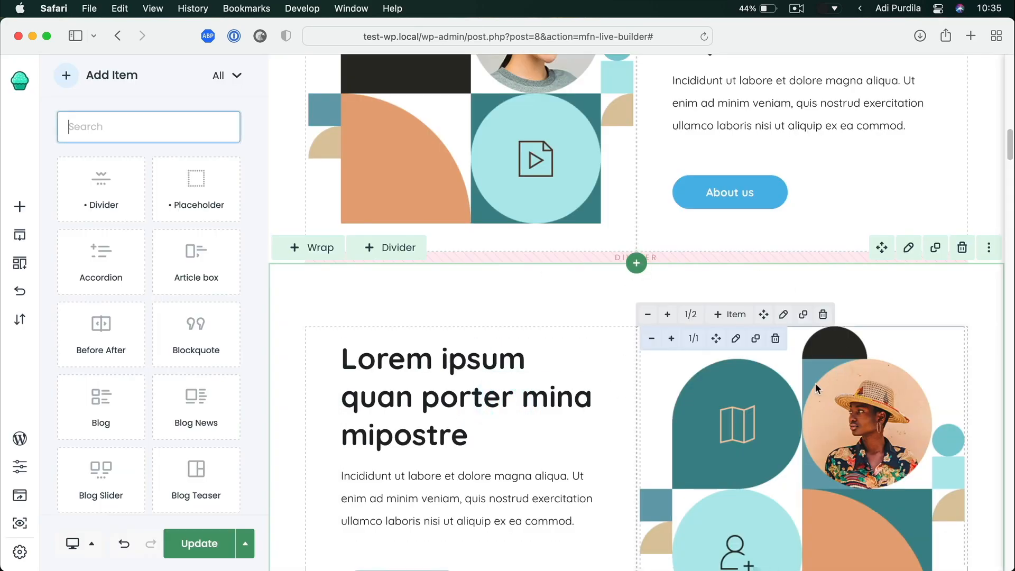
{"action": "scroll", "coordinate": [815, 382], "scroll_direction": "down", "scroll_amount": 2}
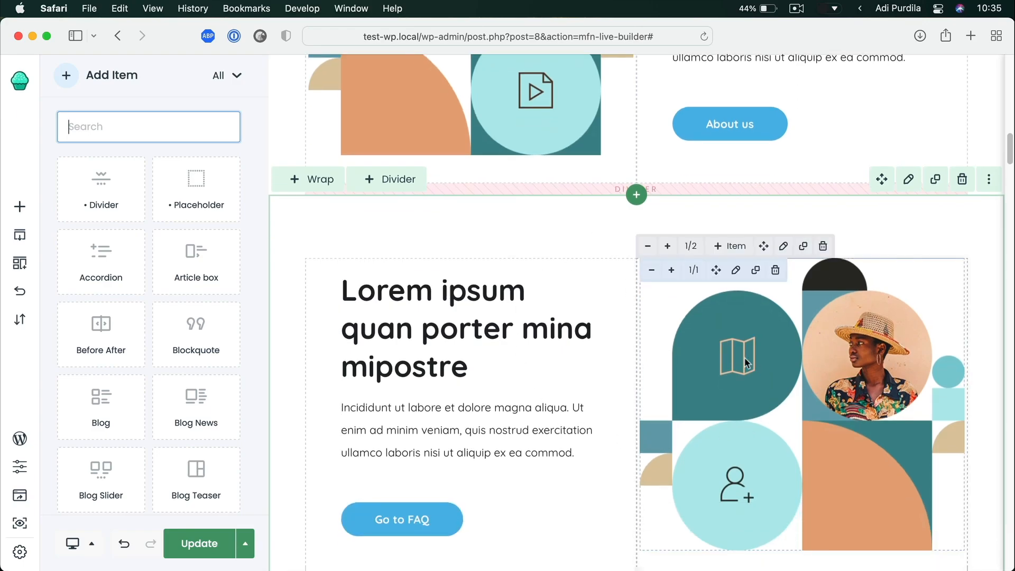
Delete the "Lorem ipsum quan porter mina mipostre" section that has the "Go to FAQ" button
{"action": "scroll", "coordinate": [719, 368], "scroll_direction": "up", "scroll_amount": 1}
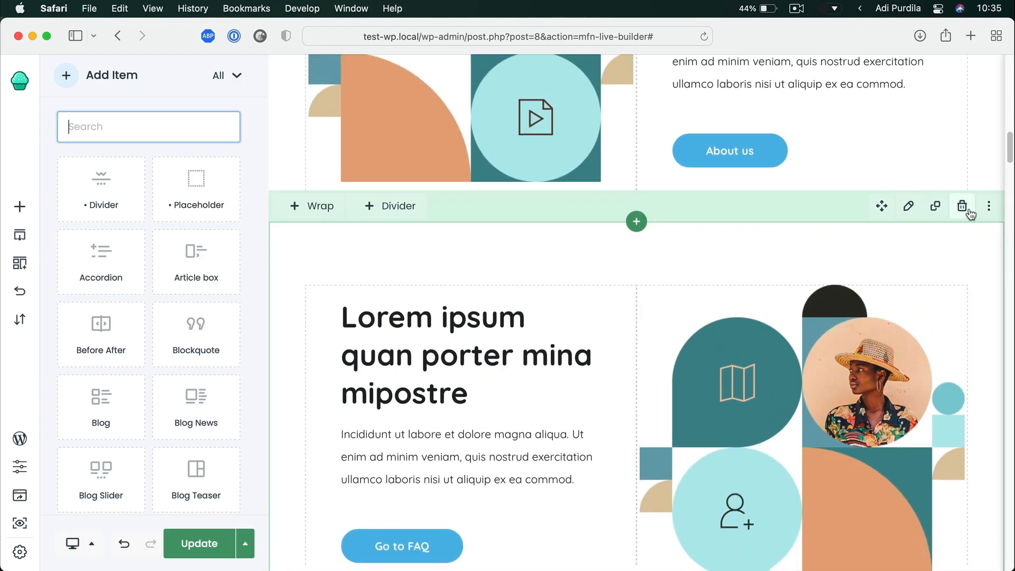
{"action": "left_click", "coordinate": [962, 205]}
{"action": "left_click", "coordinate": [510, 413]}
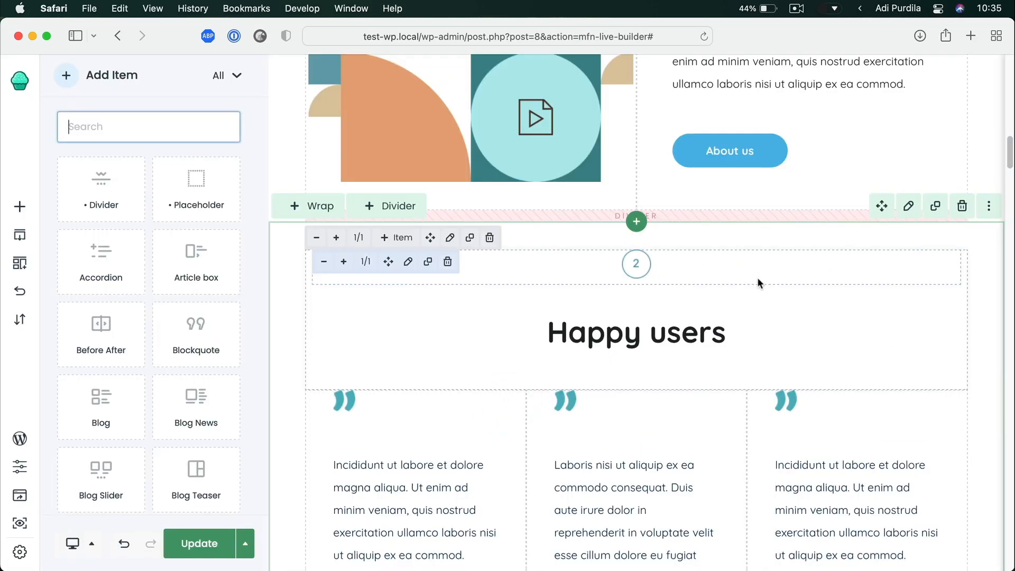
Delete the number 2 image above the "Happy users" heading
{"action": "left_click", "coordinate": [639, 267]}
{"action": "left_click", "coordinate": [448, 262]}
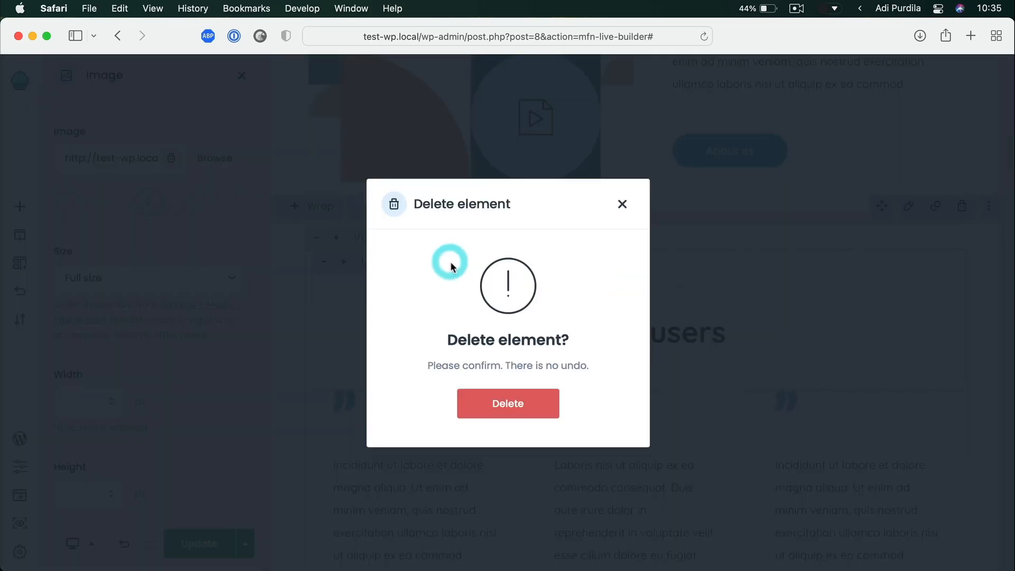
{"action": "left_click", "coordinate": [532, 404]}
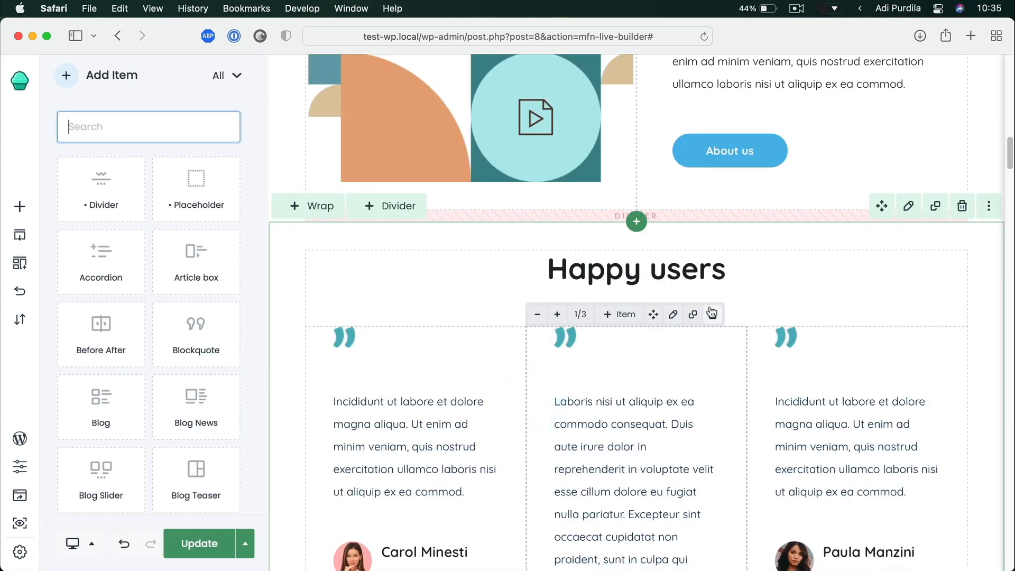
Remove the inline color:#06325e style from the first testimonial's quote paragraph and its "Model, TOP AGENCY" line
{"action": "scroll", "coordinate": [710, 311], "scroll_direction": "down", "scroll_amount": 3}
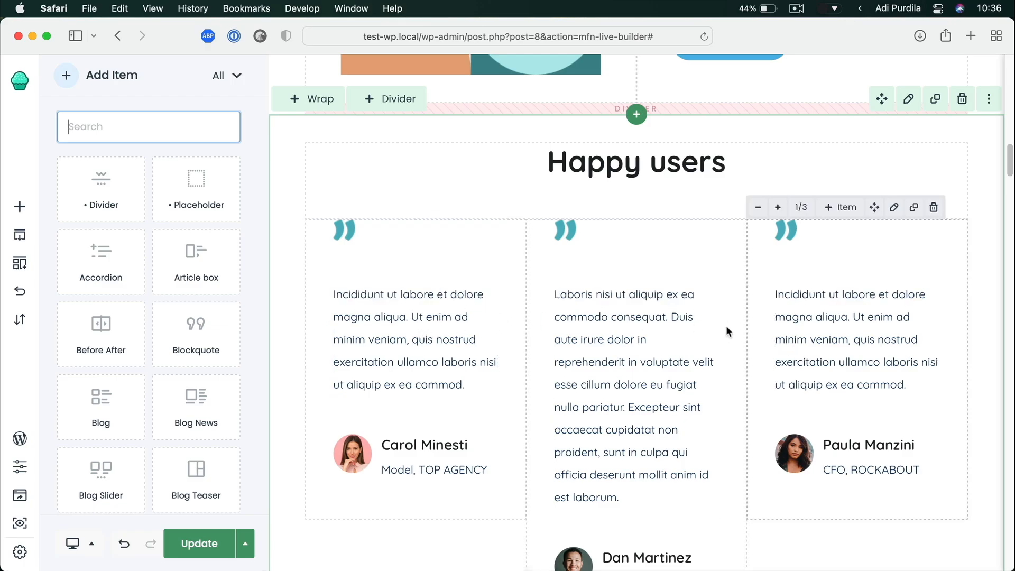
{"action": "left_click", "coordinate": [441, 328]}
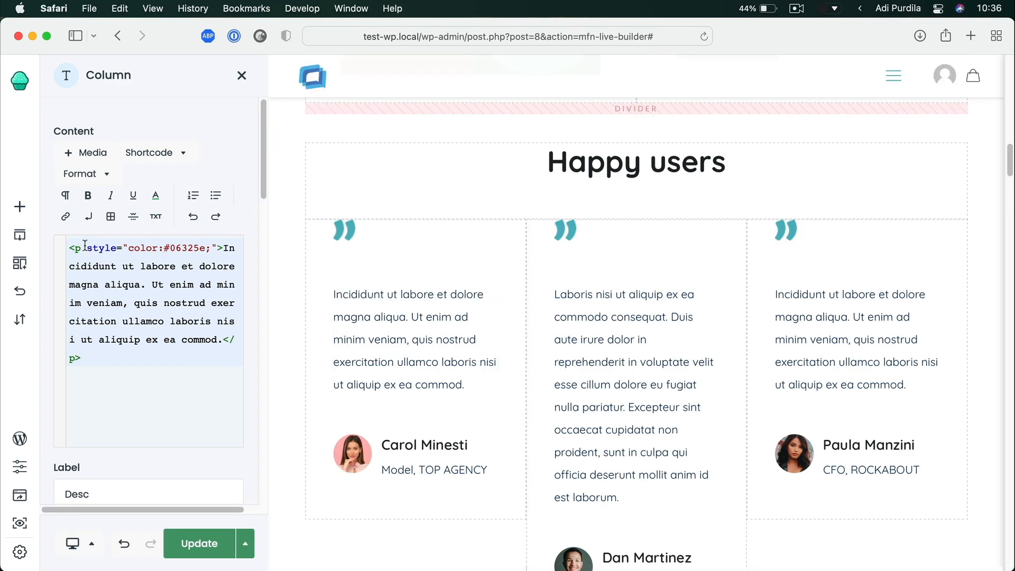
{"action": "left_click_drag", "start_coordinate": [87, 247], "coordinate": [217, 248]}
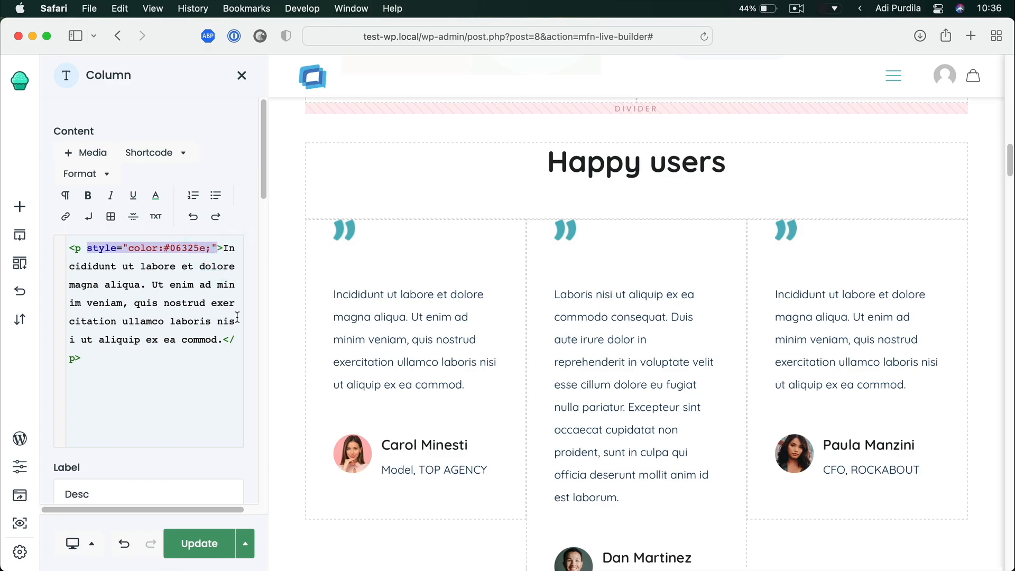
{"action": "key", "text": "BackSpace"}
{"action": "key", "text": "BackSpace"}
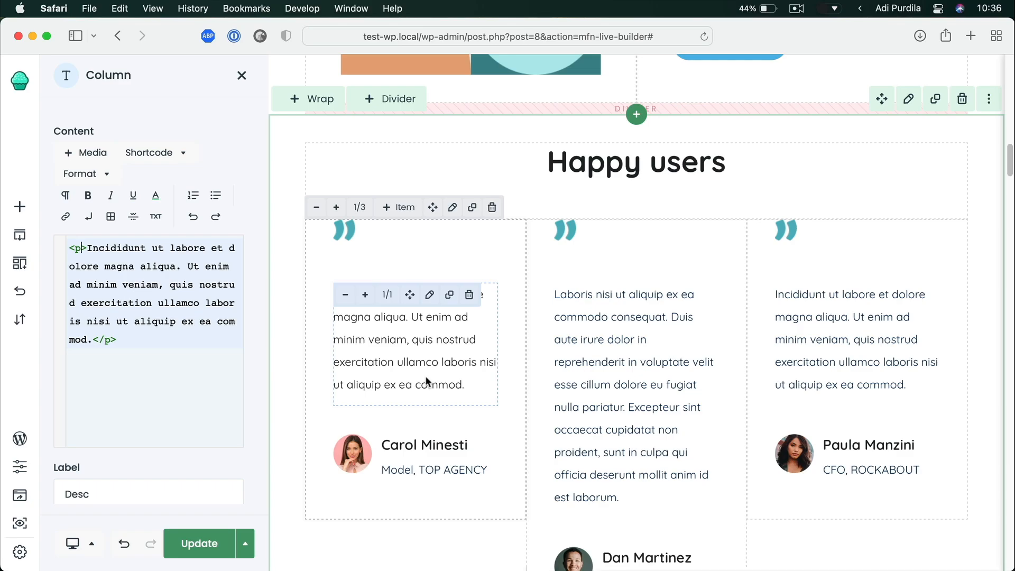
{"action": "left_click", "coordinate": [438, 465]}
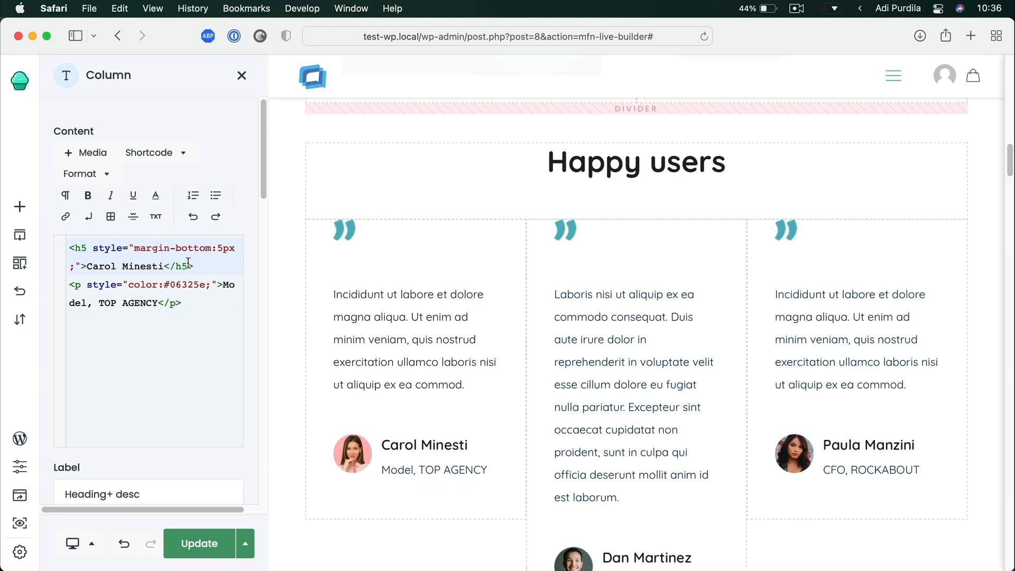
{"action": "left_click_drag", "start_coordinate": [81, 285], "coordinate": [217, 285]}
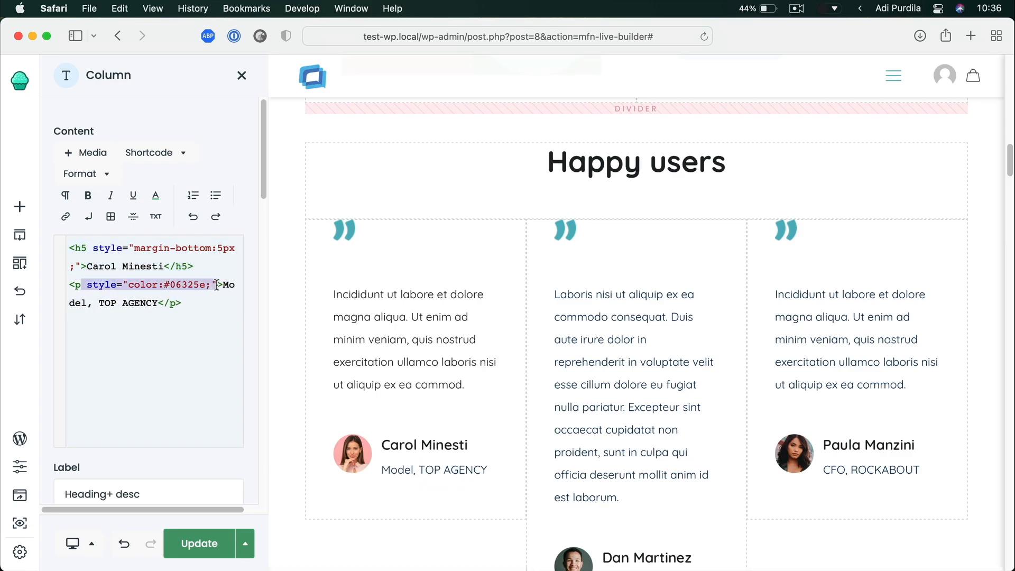
{"action": "key", "text": "BackSpace"}
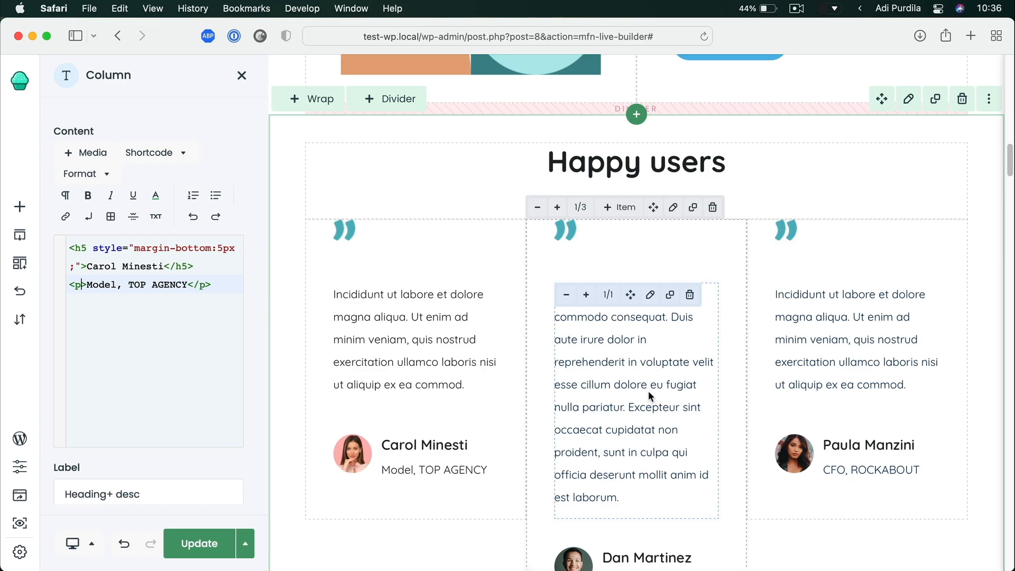
Remove the inline color:#06325e style from the second testimonial's quote and its "Kitchen Chief, VANTILA" line, and update the page
{"action": "left_click", "coordinate": [640, 362]}
{"action": "left_click", "coordinate": [133, 248]}
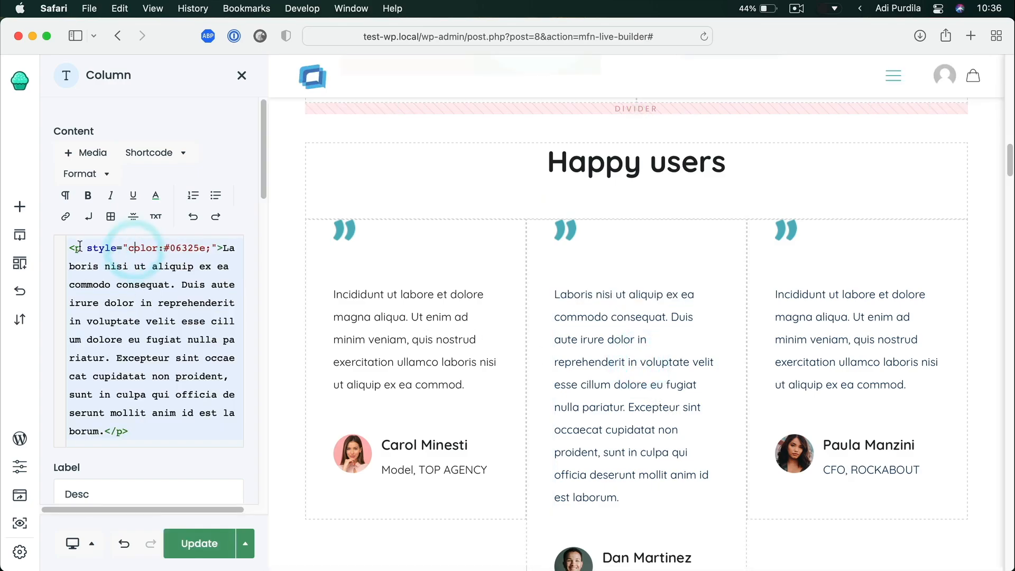
{"action": "scroll", "coordinate": [634, 514], "scroll_direction": "down", "scroll_amount": 2}
{"action": "left_click", "coordinate": [634, 515]}
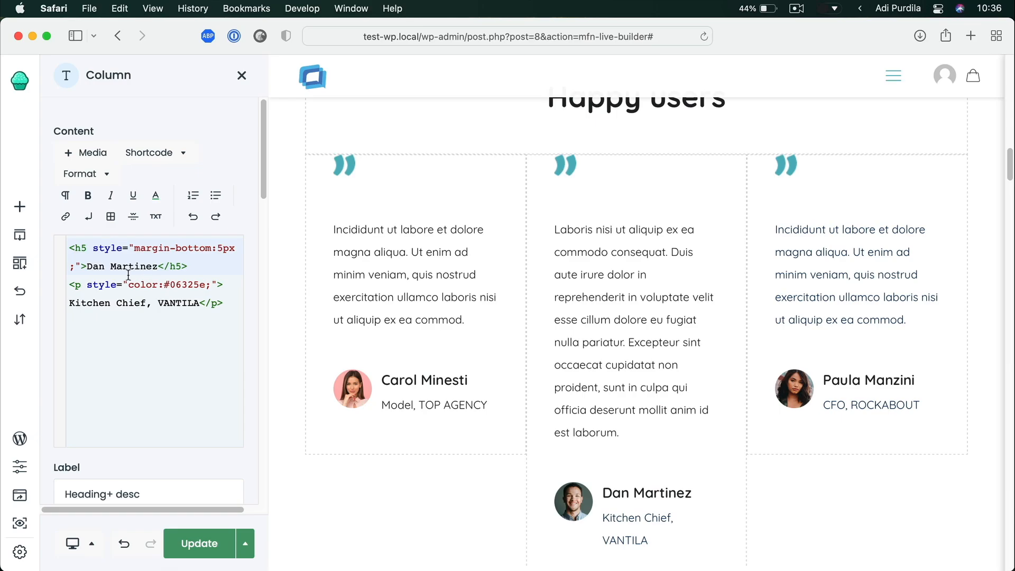
{"action": "left_click_drag", "start_coordinate": [80, 282], "coordinate": [221, 291]}
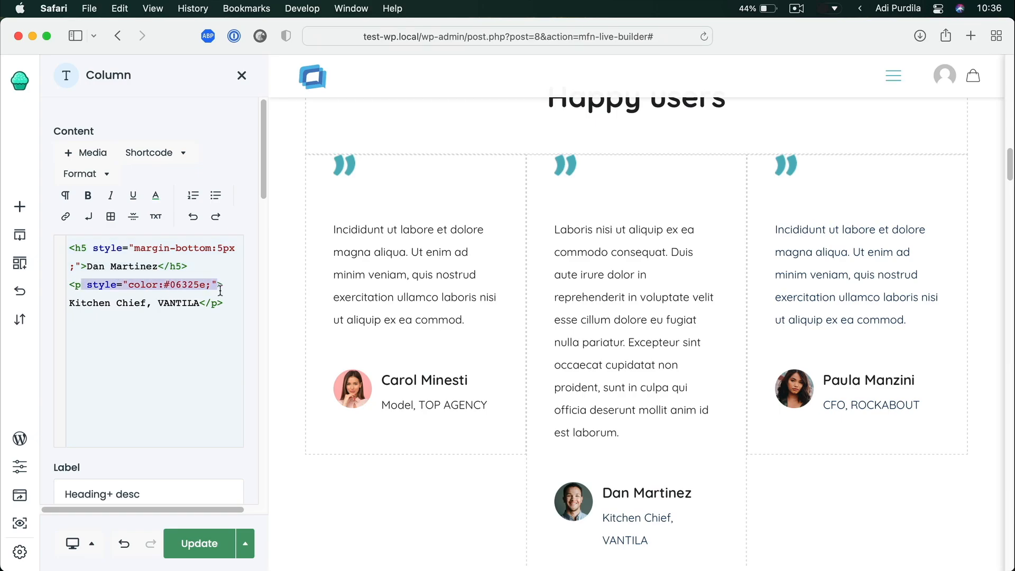
{"action": "key", "text": "BackSpace"}
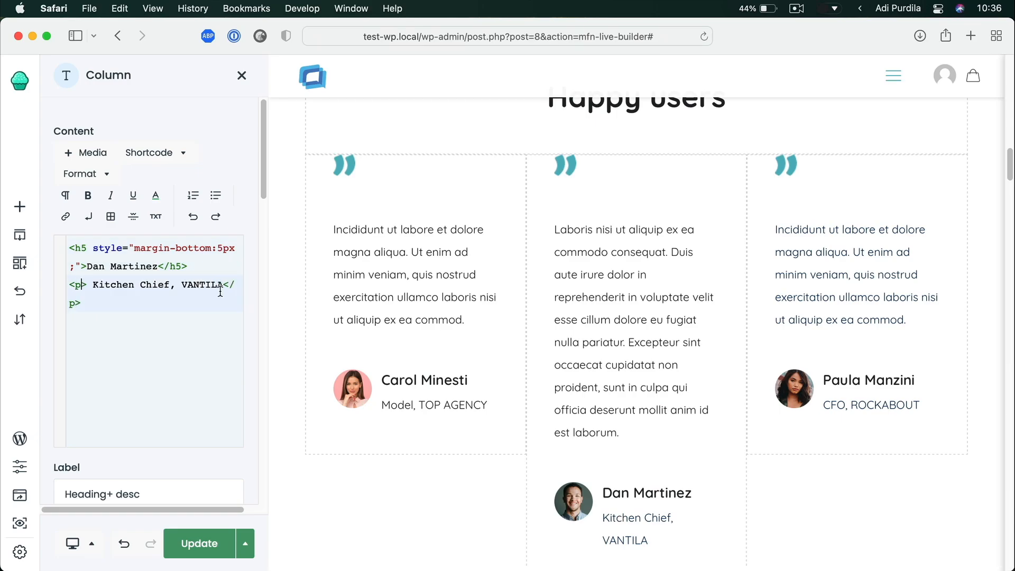
{"action": "left_click", "coordinate": [219, 552]}
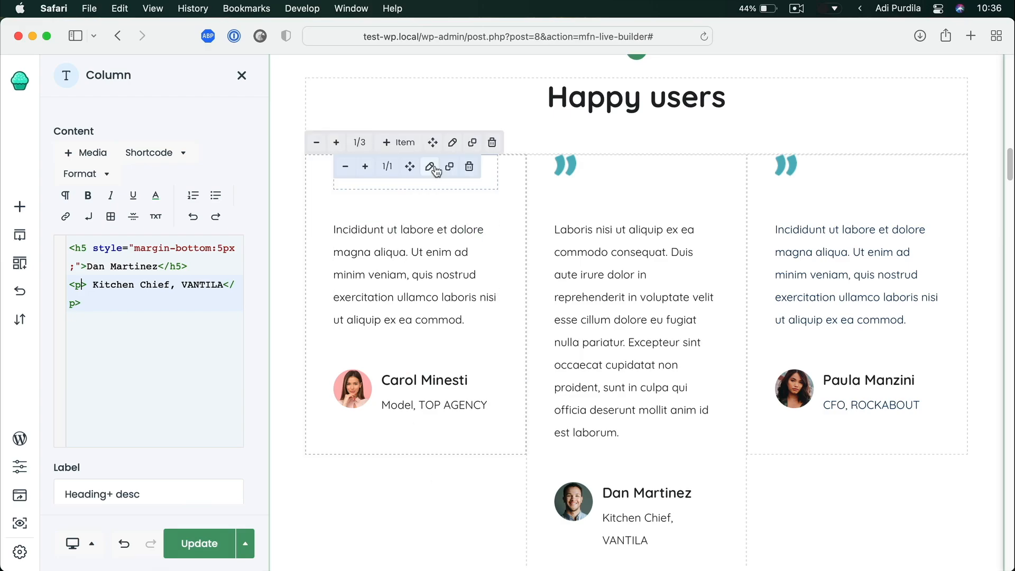
Open test-wp.local in a new browser tab and check the Key benefits and Users sections on the live page
{"action": "key", "text": "super+t"}
{"action": "type", "text": "test-wp.local"}
{"action": "key", "text": "super+Return"}
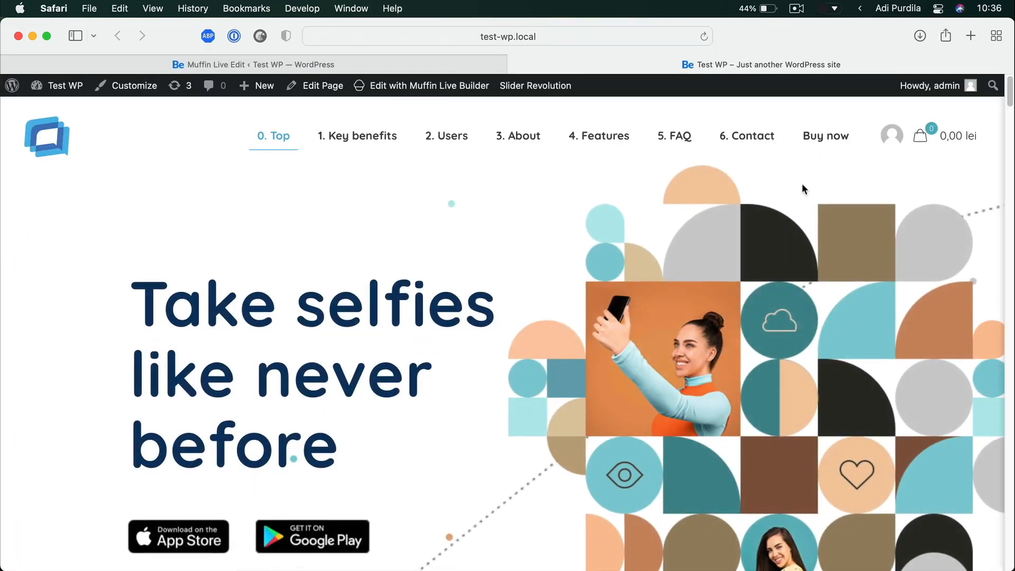
{"action": "scroll", "coordinate": [670, 214], "scroll_direction": "down", "scroll_amount": 10}
{"action": "scroll", "coordinate": [669, 210], "scroll_direction": "down", "scroll_amount": 5}
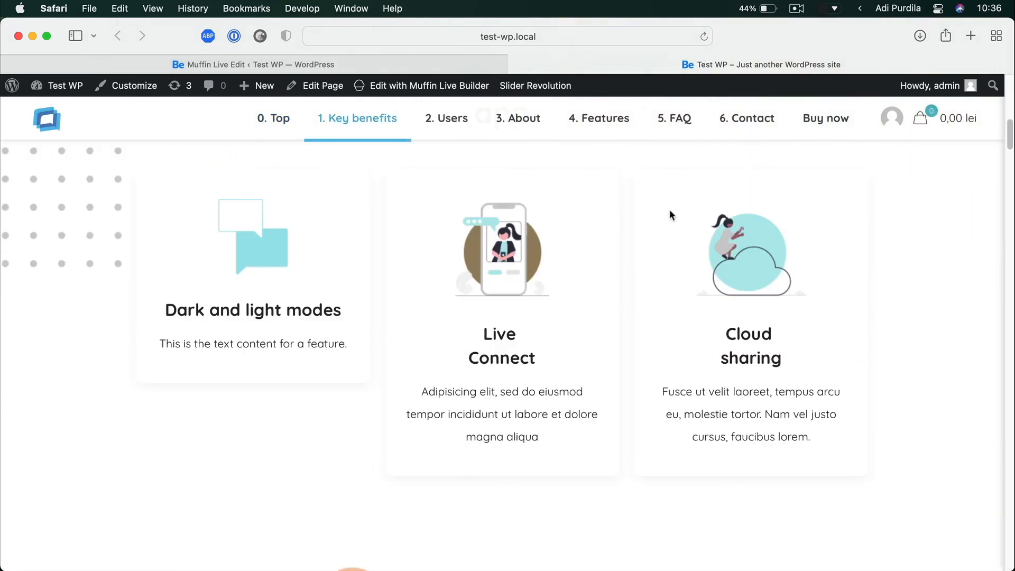
{"action": "scroll", "coordinate": [669, 210], "scroll_direction": "down", "scroll_amount": 1}
{"action": "scroll", "coordinate": [669, 210], "scroll_direction": "down", "scroll_amount": 15}
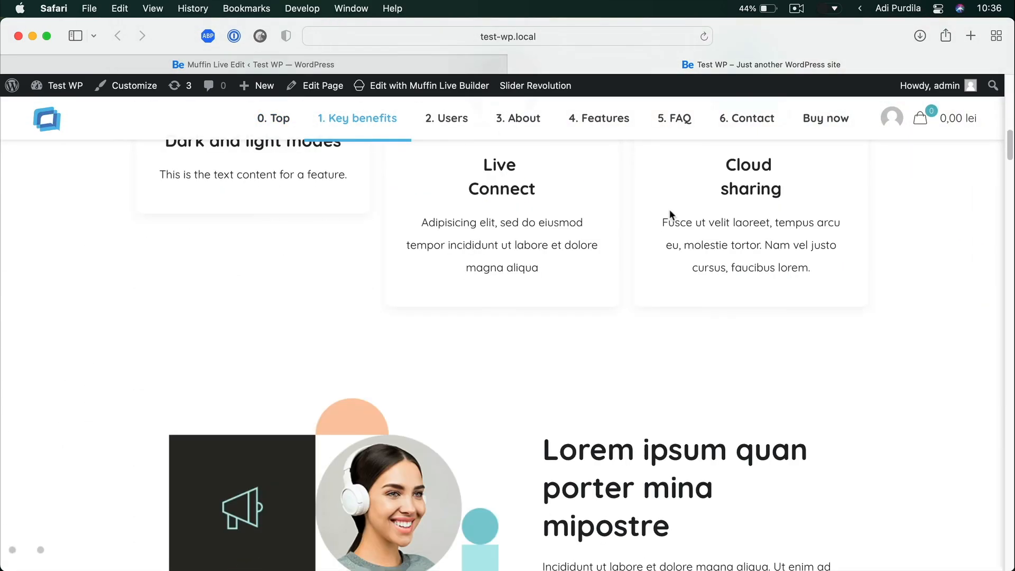
{"action": "scroll", "coordinate": [669, 214], "scroll_direction": "up", "scroll_amount": 3}
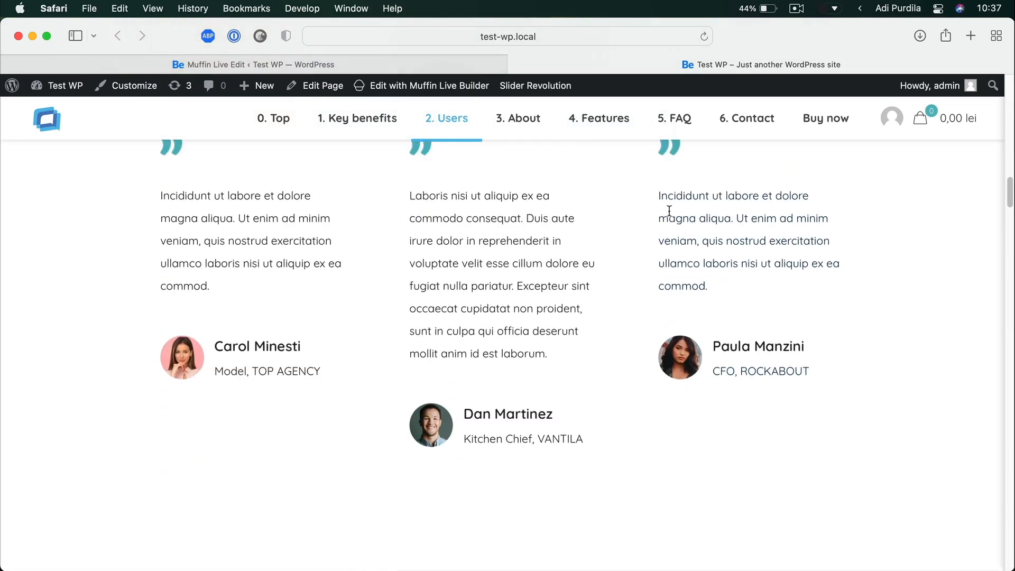
{"action": "scroll", "coordinate": [669, 214], "scroll_direction": "down", "scroll_amount": 8}
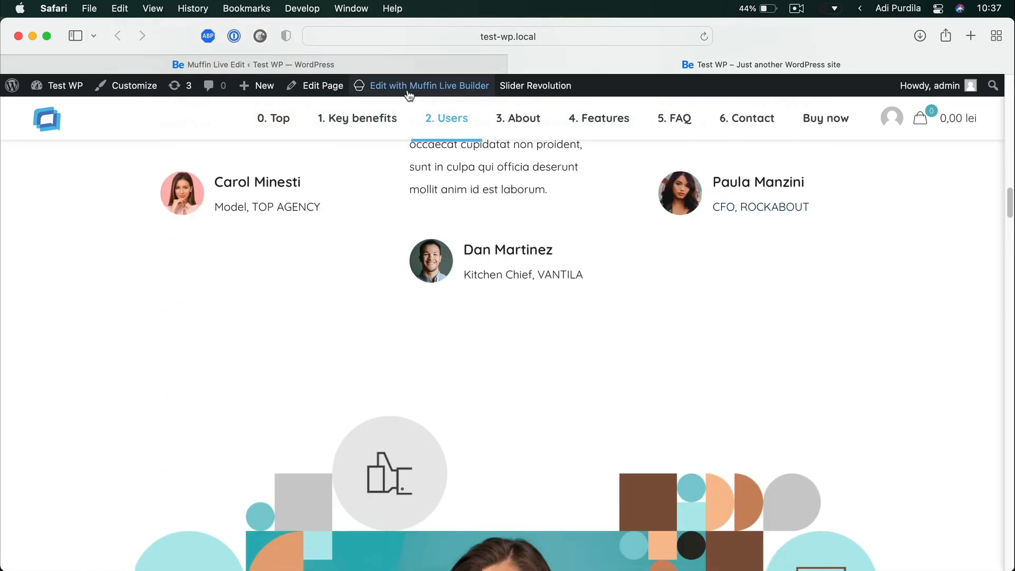
Return to the live builder and inspect the file name in the image URL of the first testimonial's quote icon
{"action": "left_click", "coordinate": [412, 63]}
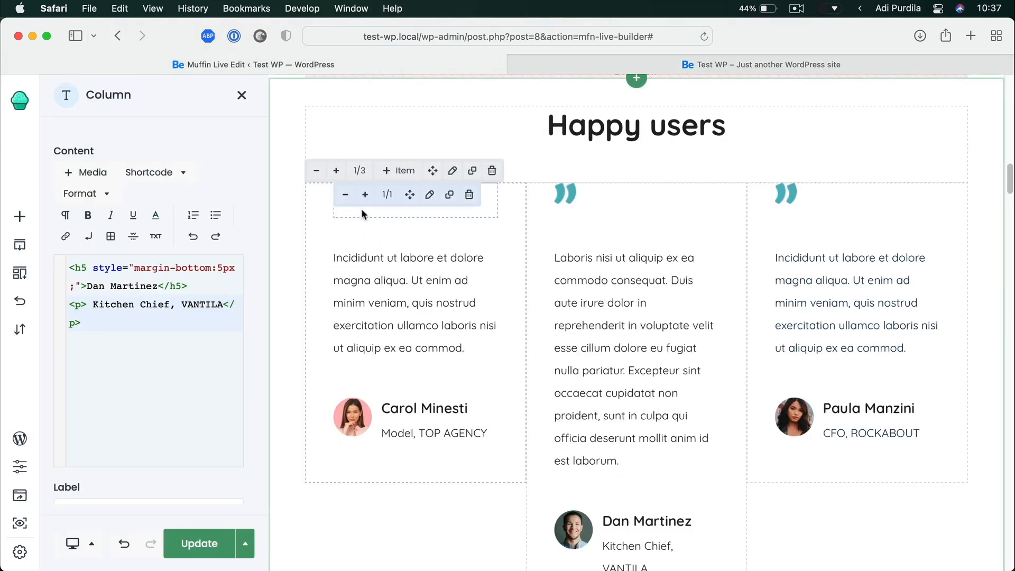
{"action": "left_click", "coordinate": [481, 209]}
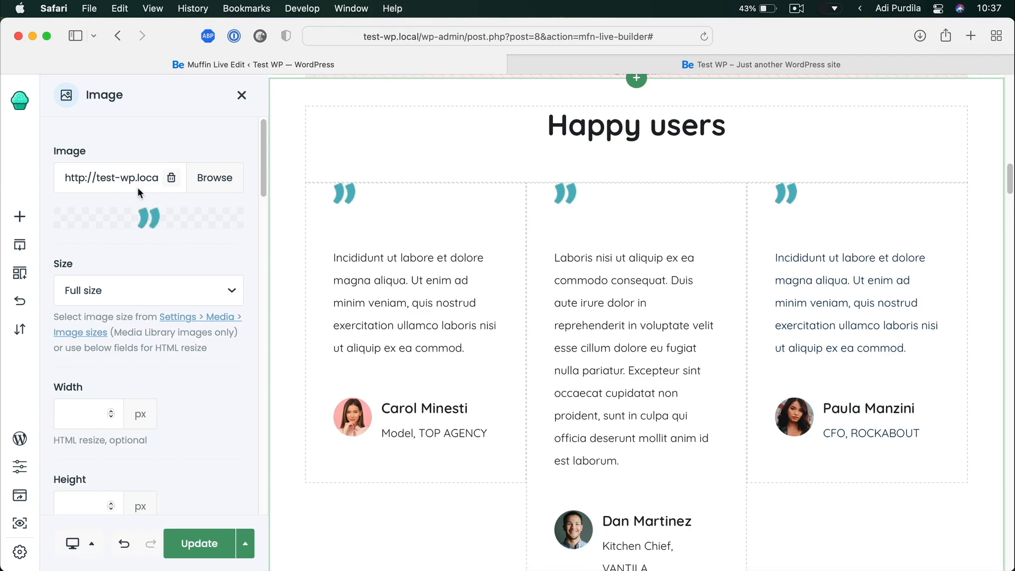
{"action": "left_click_drag", "start_coordinate": [66, 178], "coordinate": [247, 180]}
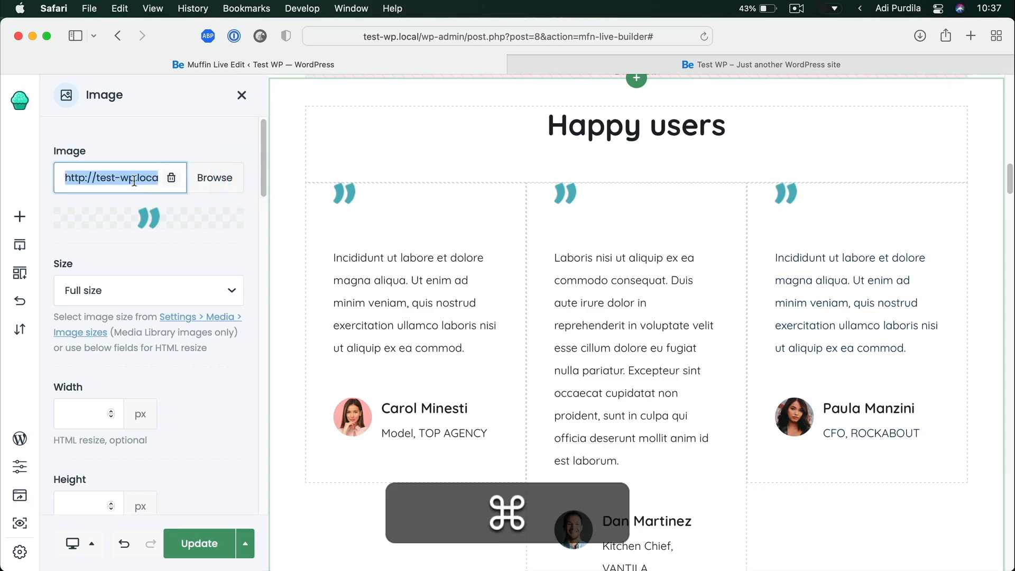
{"action": "key", "text": "super+Right"}
{"action": "key", "text": "shift+Left"}
{"action": "key", "text": "shift+Left"}
{"action": "key", "text": "shift+Left"}
{"action": "key", "text": "shift+Left"}
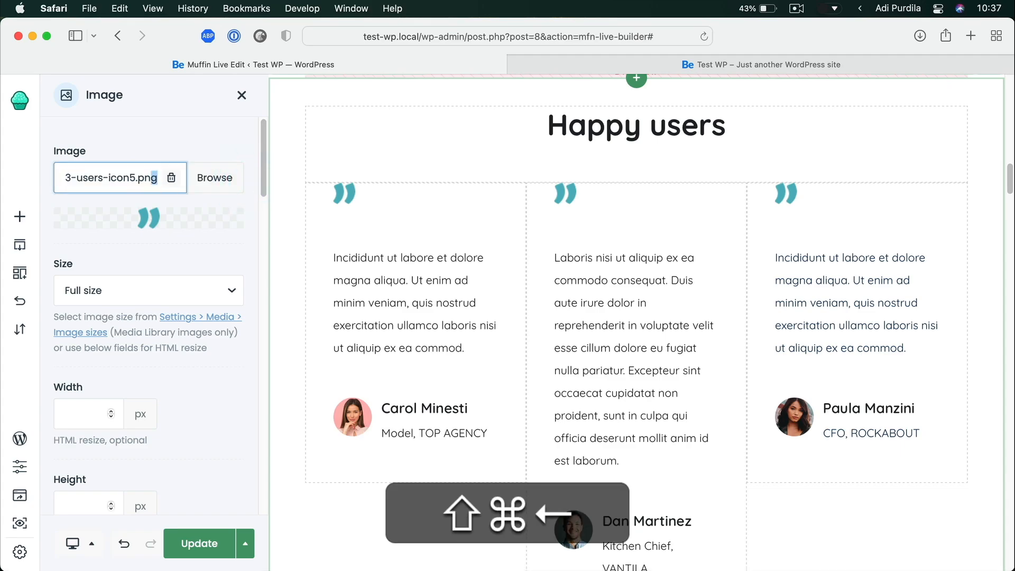
Replace the first testimonial's quote icon with the phone image landing3-contact-icon1.png from the Media Library
{"action": "left_click", "coordinate": [283, 211]}
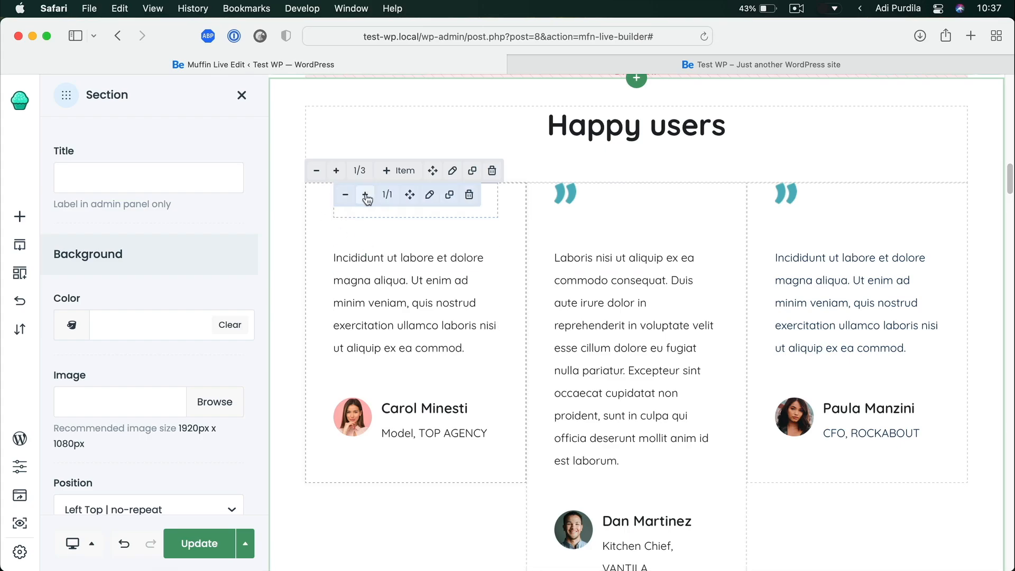
{"action": "left_click", "coordinate": [341, 211]}
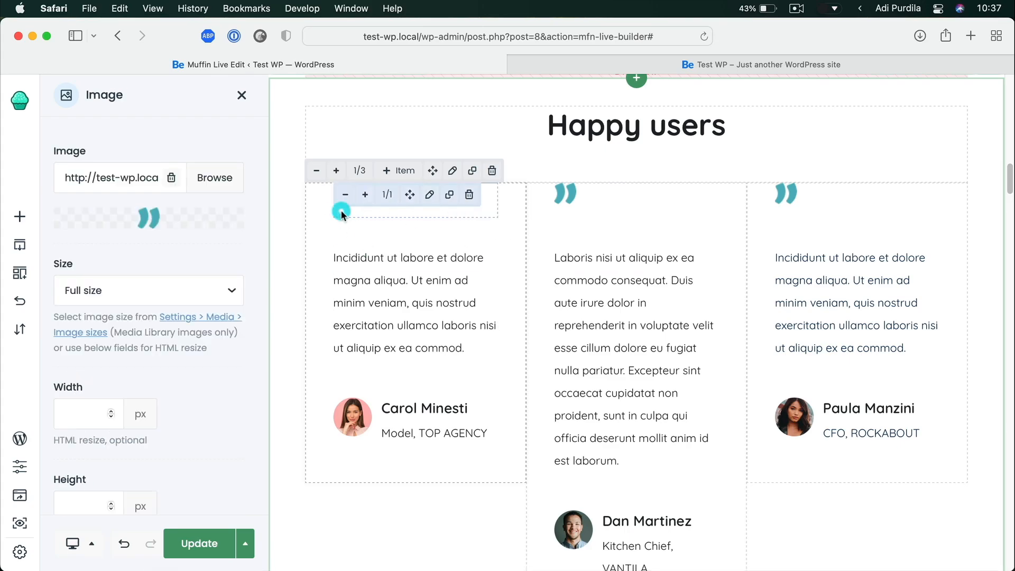
{"action": "left_click", "coordinate": [433, 198]}
{"action": "left_click", "coordinate": [215, 177]}
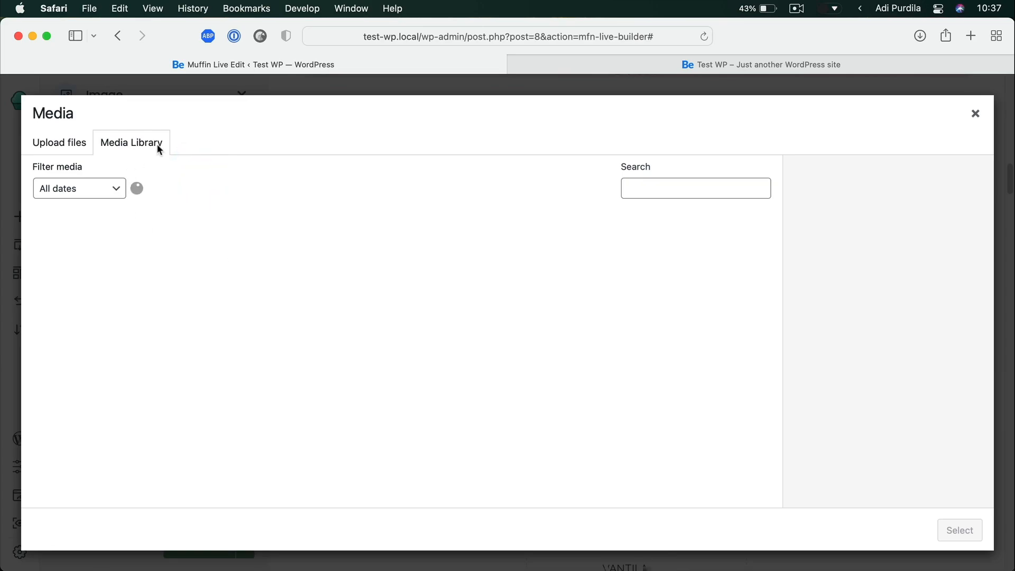
{"action": "left_click", "coordinate": [750, 252]}
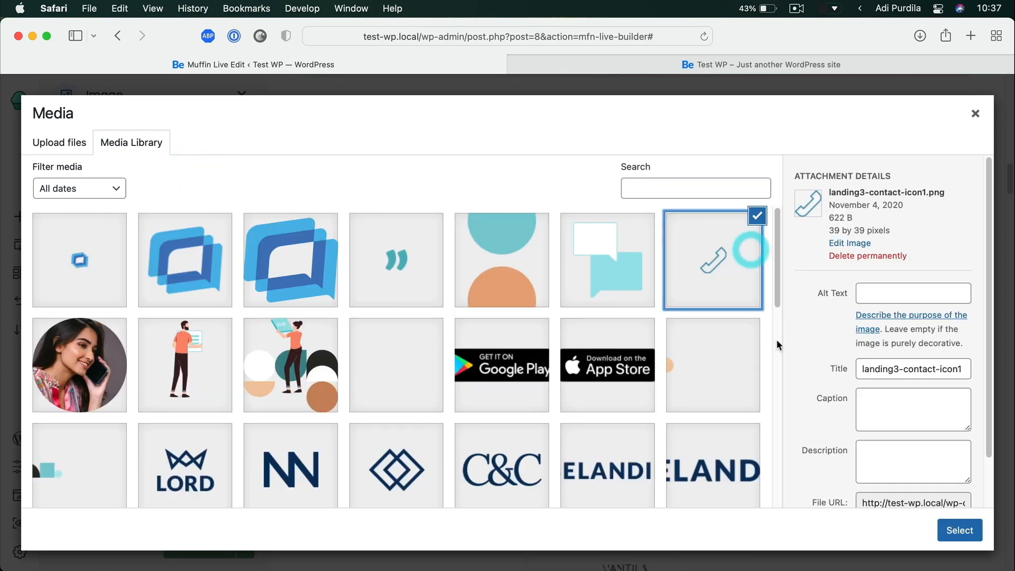
{"action": "left_click", "coordinate": [958, 529]}
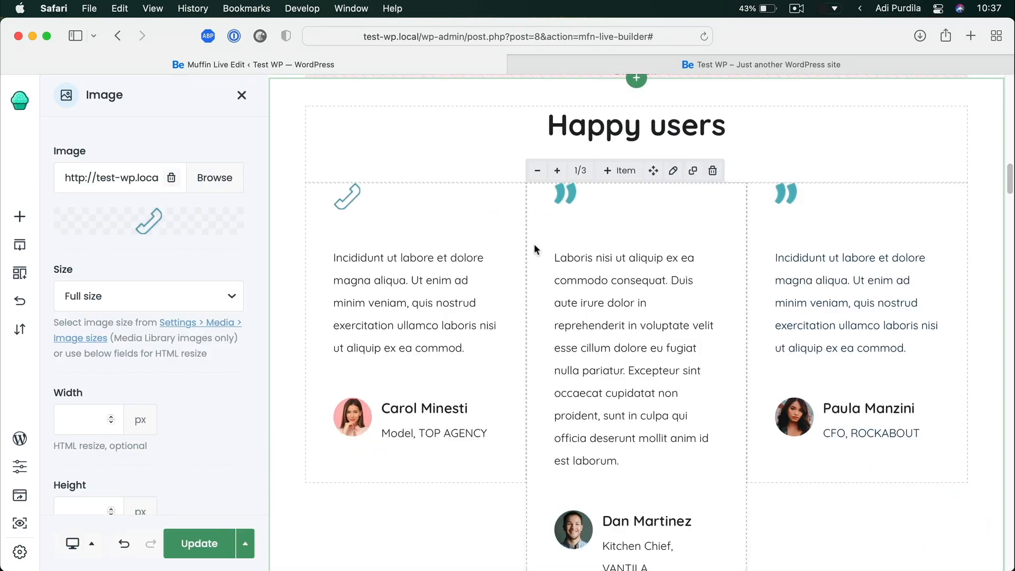
View the settings of the wide collage image below the testimonials, and delete the number 3 image above the "Nice selfie" heading
{"action": "scroll", "coordinate": [596, 255], "scroll_direction": "down", "scroll_amount": 10}
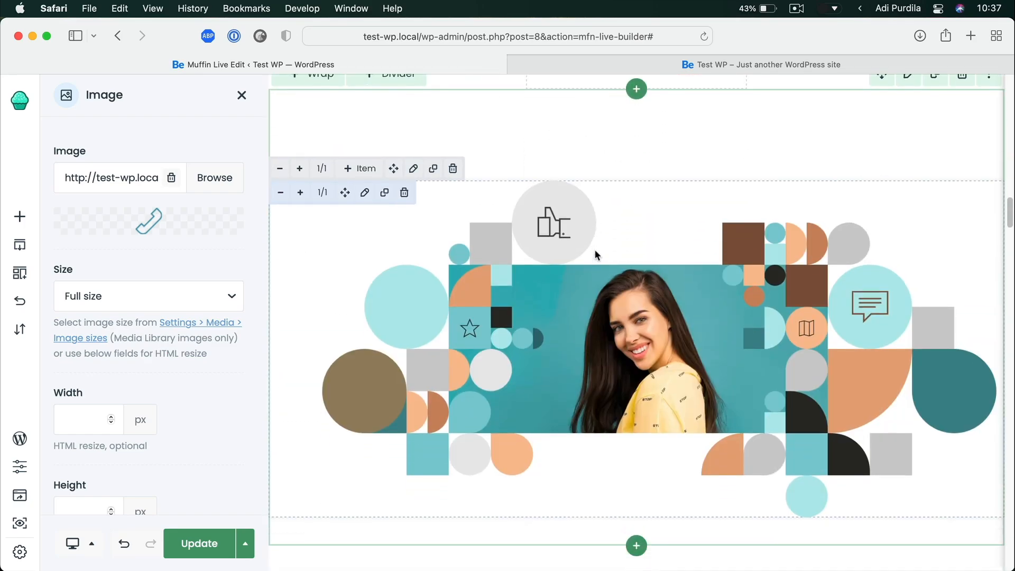
{"action": "left_click", "coordinate": [747, 322]}
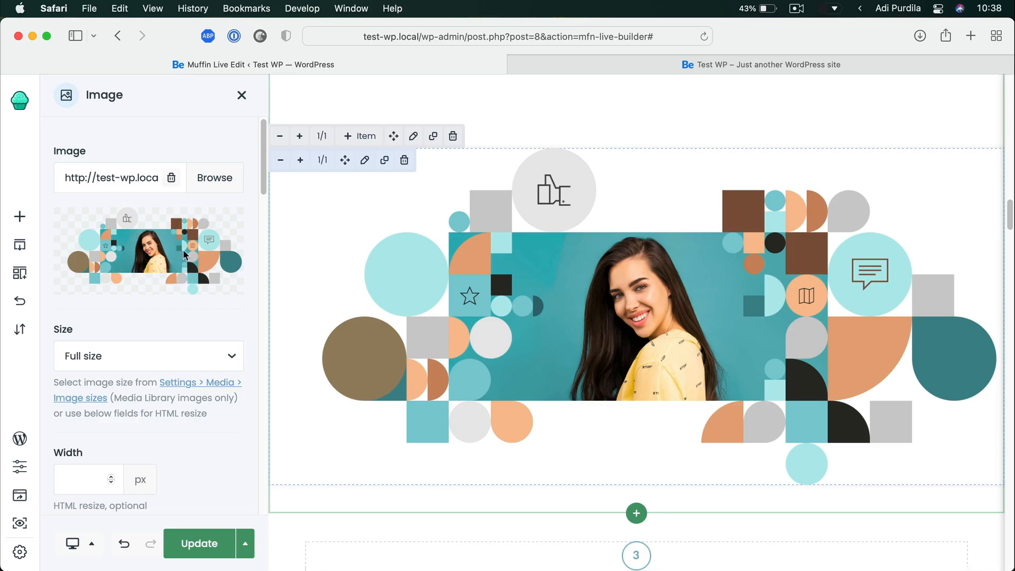
{"action": "scroll", "coordinate": [724, 285], "scroll_direction": "down", "scroll_amount": 3}
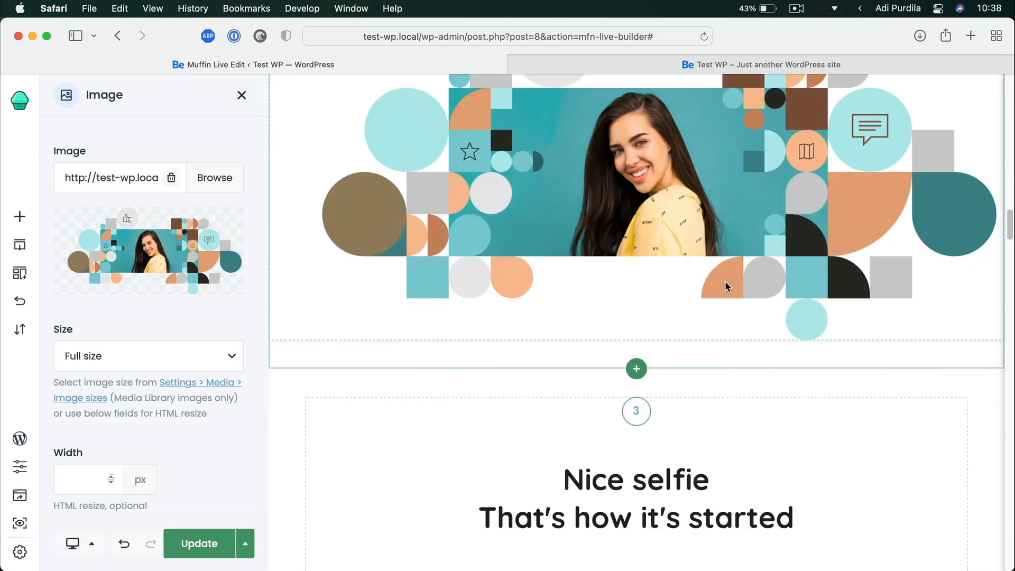
{"action": "scroll", "coordinate": [724, 286], "scroll_direction": "down", "scroll_amount": 4}
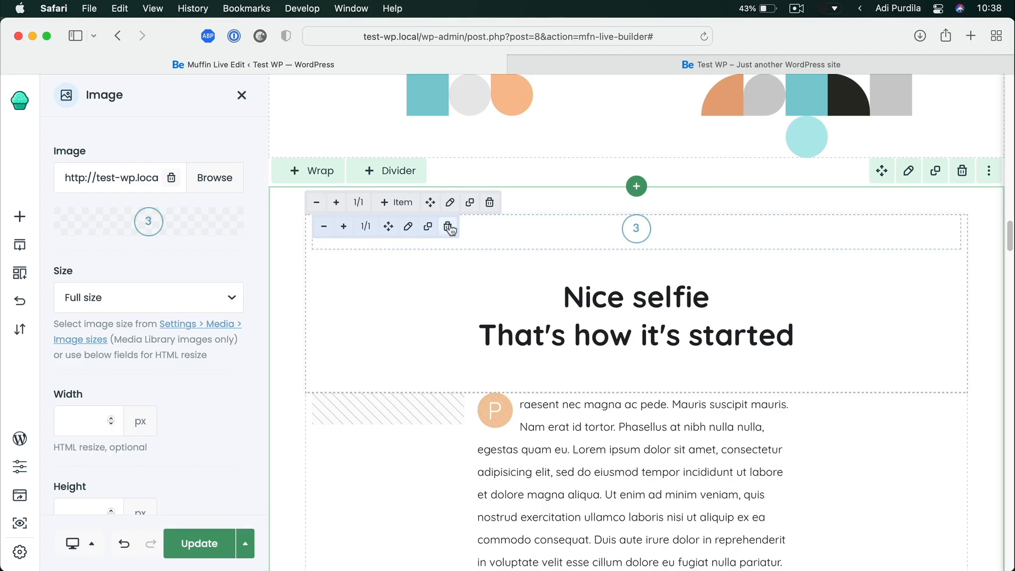
{"action": "left_click", "coordinate": [447, 227]}
{"action": "left_click", "coordinate": [508, 413]}
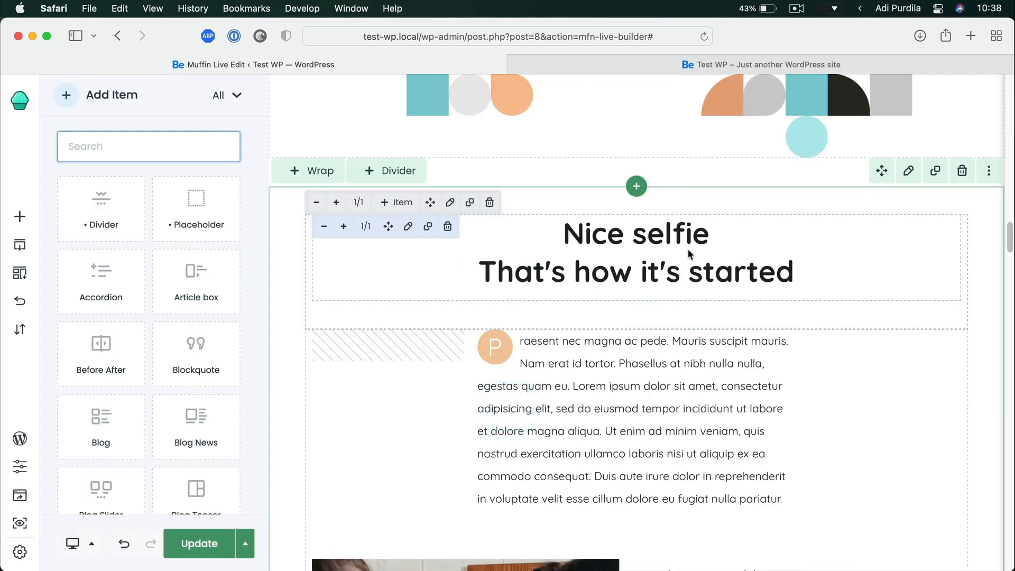
Set the background colour of the dropcap in the paragraph under the "That's how it's started" heading to #4196e1
{"action": "scroll", "coordinate": [678, 275], "scroll_direction": "down", "scroll_amount": 3}
{"action": "left_click", "coordinate": [716, 260]}
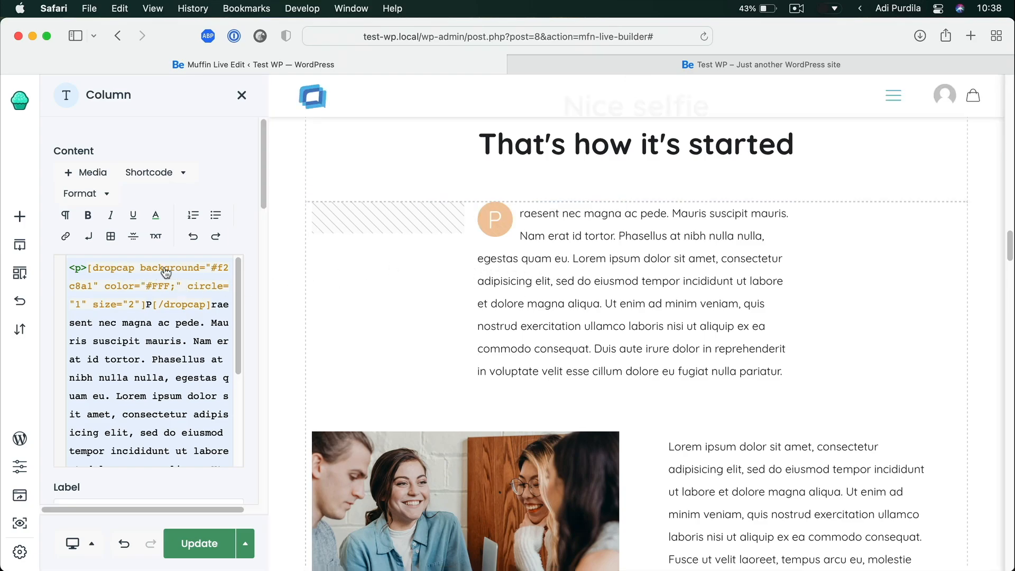
{"action": "left_click", "coordinate": [198, 270]}
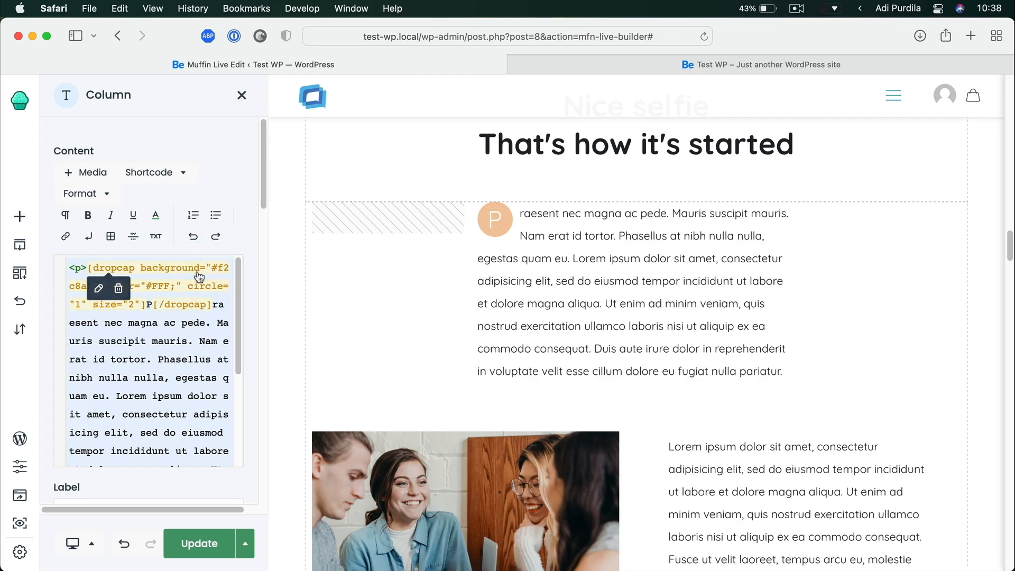
{"action": "left_click", "coordinate": [99, 288]}
{"action": "left_click", "coordinate": [407, 225]}
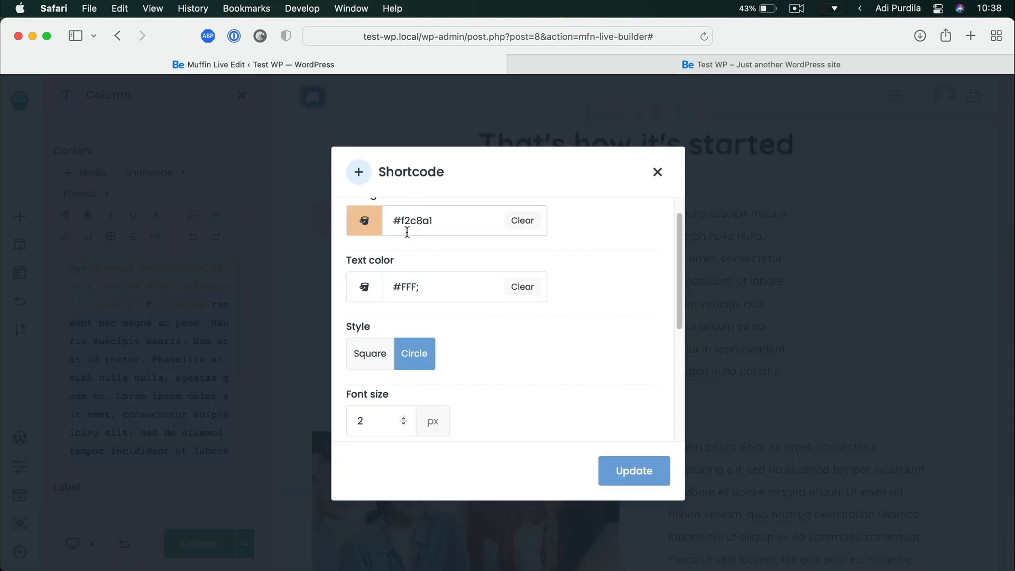
{"action": "double_click", "coordinate": [407, 220]}
{"action": "left_click", "coordinate": [364, 223]}
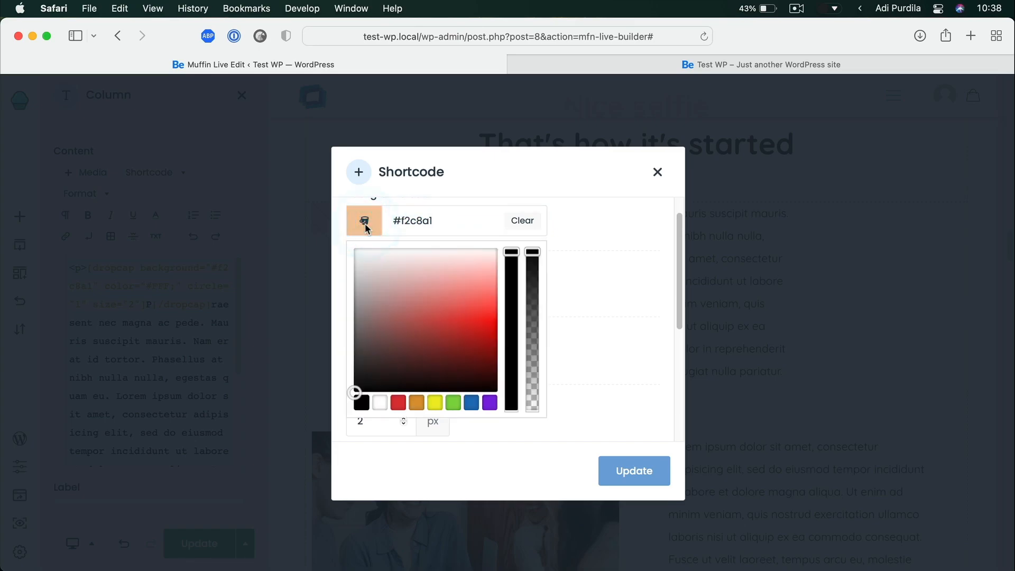
{"action": "left_click", "coordinate": [472, 402]}
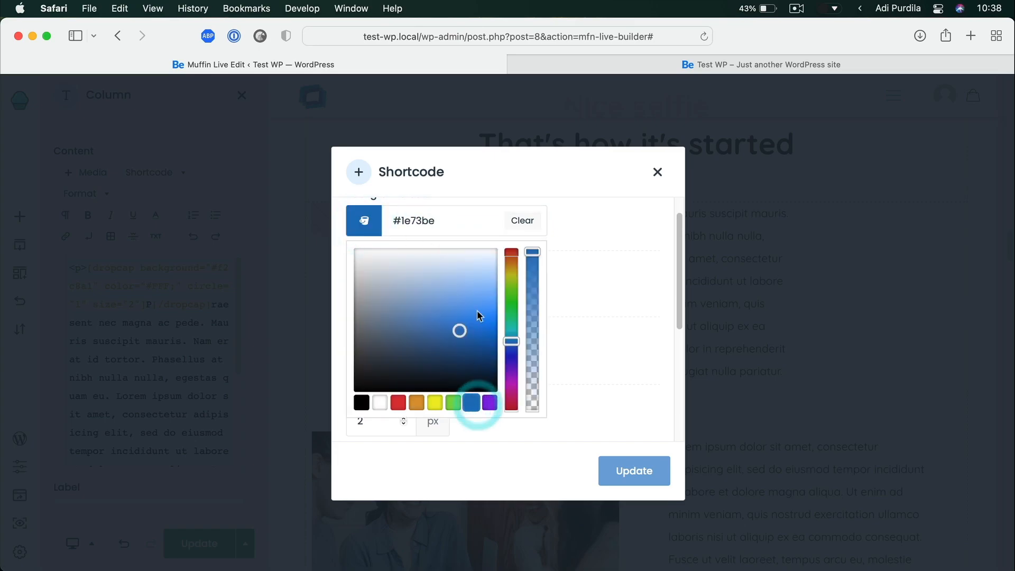
{"action": "left_click", "coordinate": [477, 288]}
{"action": "left_click_drag", "start_coordinate": [471, 302], "coordinate": [461, 311]}
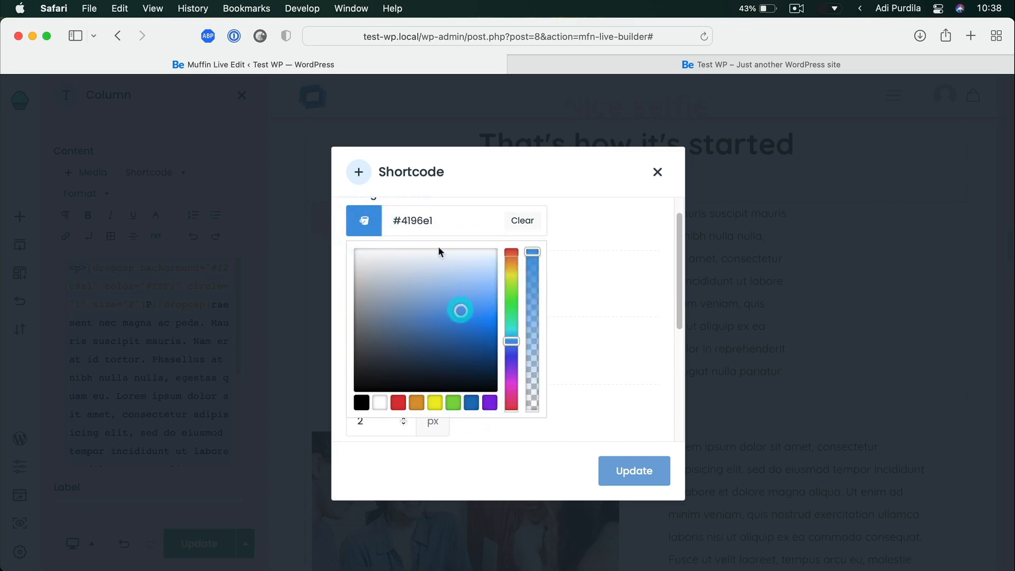
{"action": "left_click", "coordinate": [632, 472]}
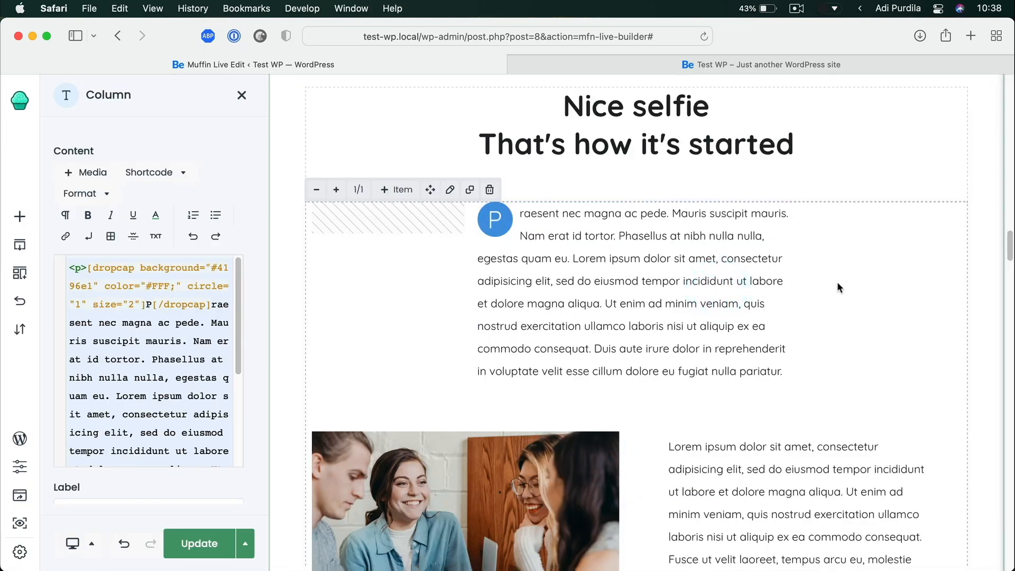
Delete the photo of the four people talking below the dropcap paragraph
{"action": "scroll", "coordinate": [836, 288], "scroll_direction": "down", "scroll_amount": 5}
{"action": "scroll", "coordinate": [838, 287], "scroll_direction": "down", "scroll_amount": 6}
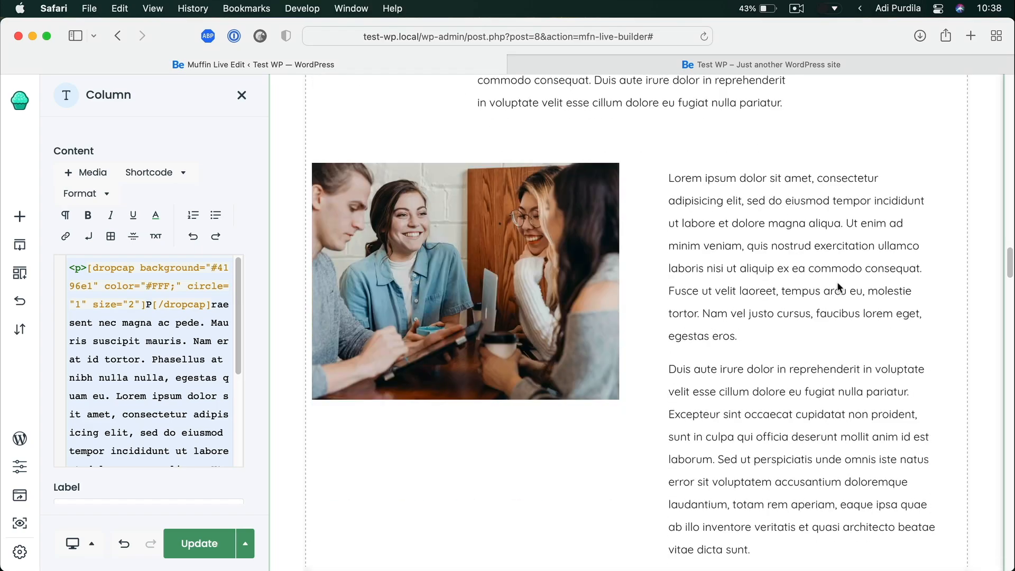
{"action": "left_click", "coordinate": [562, 259]}
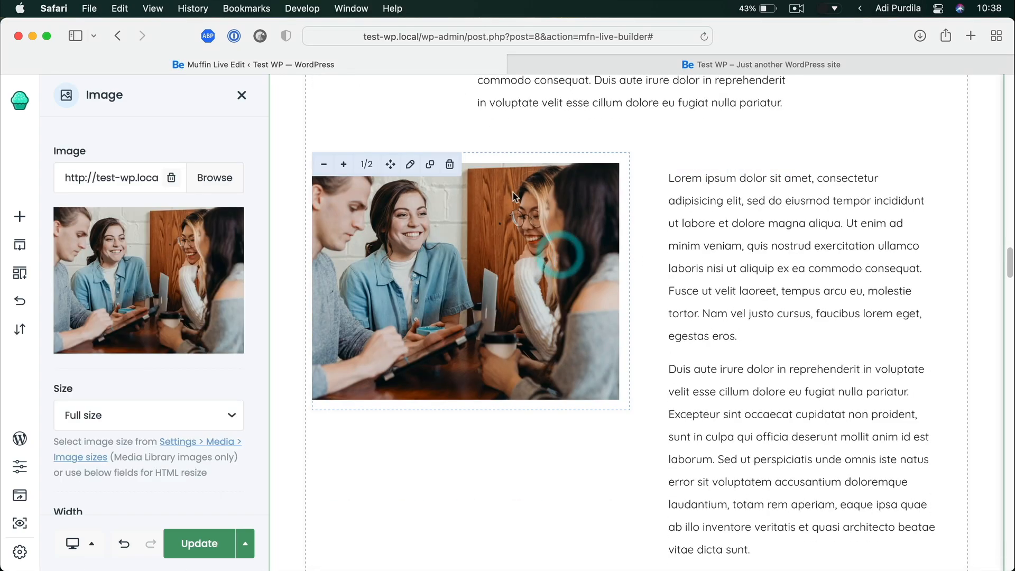
{"action": "left_click", "coordinate": [449, 164]}
{"action": "left_click", "coordinate": [507, 413]}
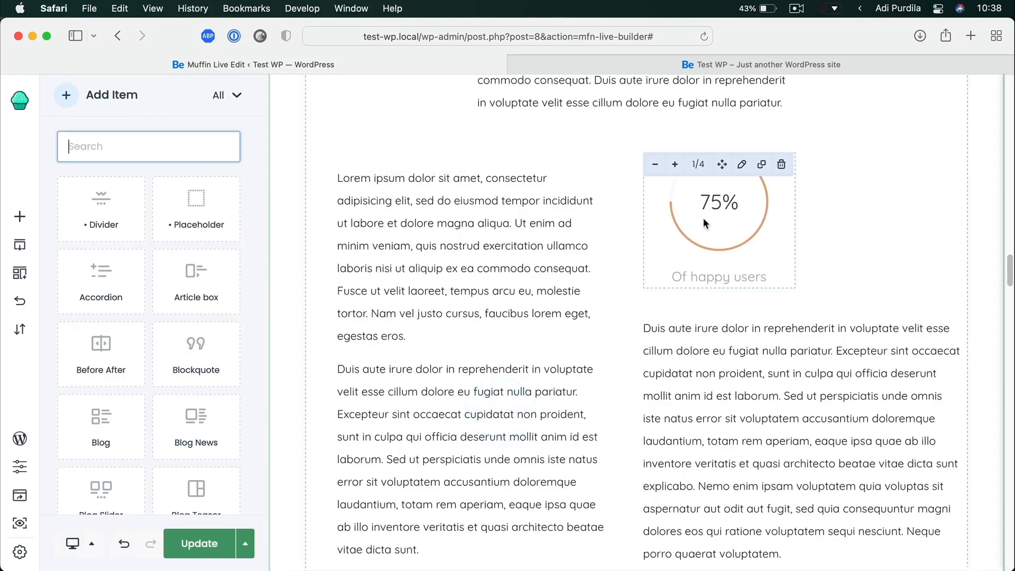
Delete the text columns and the "Of happy users" chart below the dropcap paragraph
{"action": "left_click", "coordinate": [481, 189]}
{"action": "left_click", "coordinate": [449, 165]}
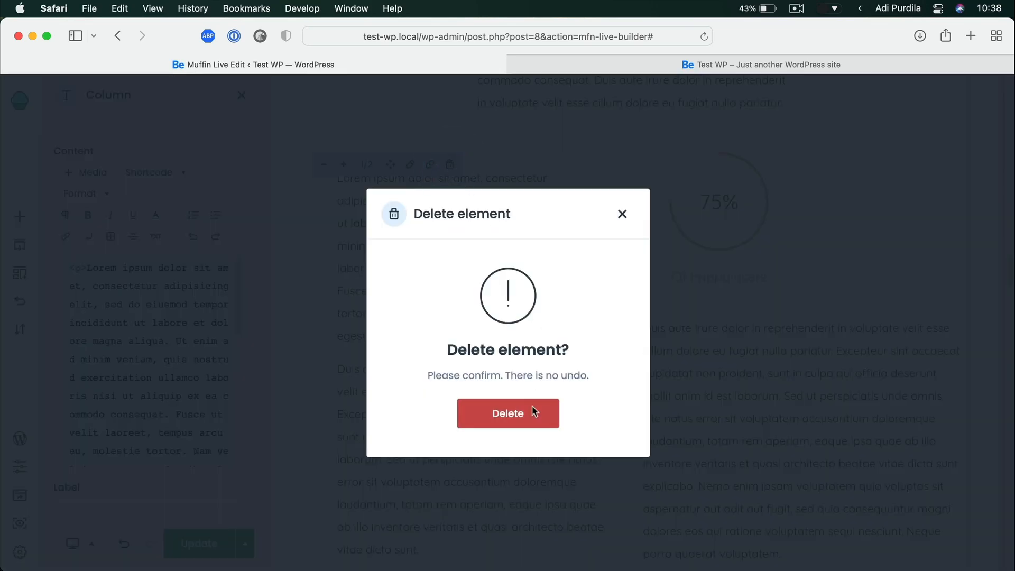
{"action": "left_click", "coordinate": [534, 412]}
{"action": "left_click", "coordinate": [449, 165]}
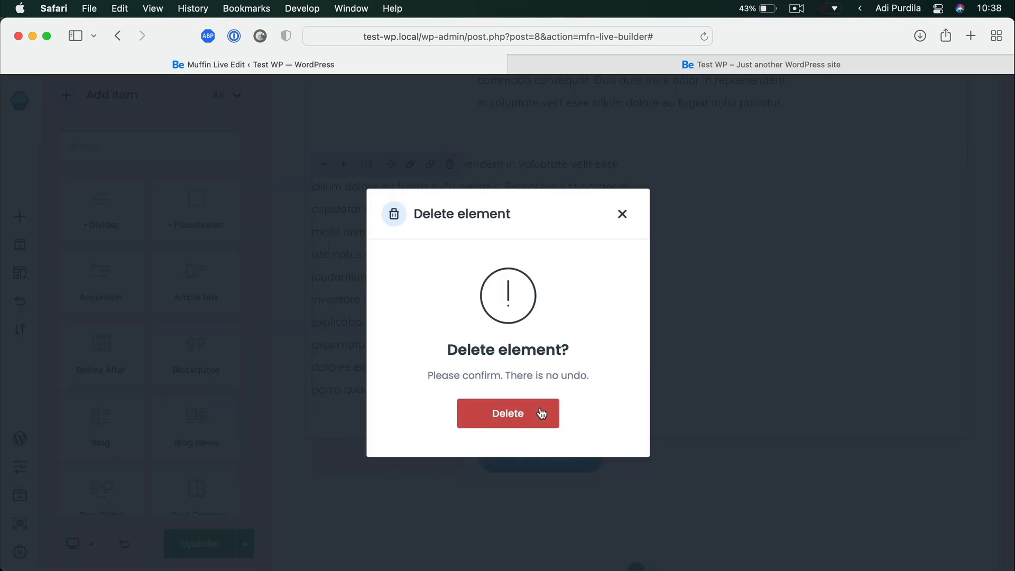
{"action": "left_click", "coordinate": [509, 413]}
Delete the blue button at the end of the "Nice selfie" section
{"action": "scroll", "coordinate": [654, 276], "scroll_direction": "up", "scroll_amount": 5}
{"action": "left_click", "coordinate": [946, 249]}
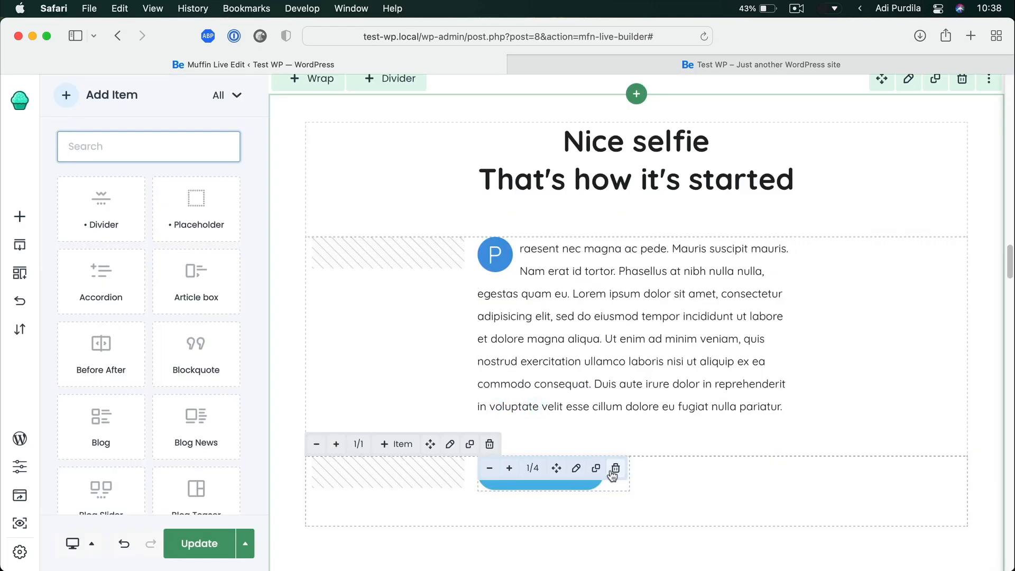
{"action": "left_click", "coordinate": [613, 468]}
{"action": "left_click", "coordinate": [512, 414]}
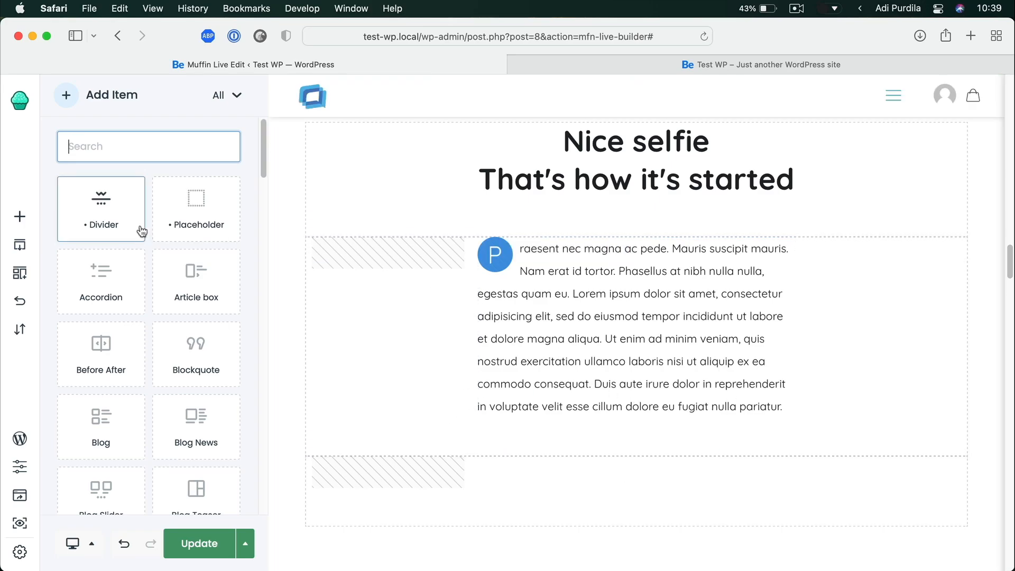
Look through the available builder items and the Basic layouts in the Sections Library for a replacement section
{"action": "scroll", "coordinate": [141, 229], "scroll_direction": "down", "scroll_amount": 6}
{"action": "scroll", "coordinate": [144, 229], "scroll_direction": "down", "scroll_amount": 4}
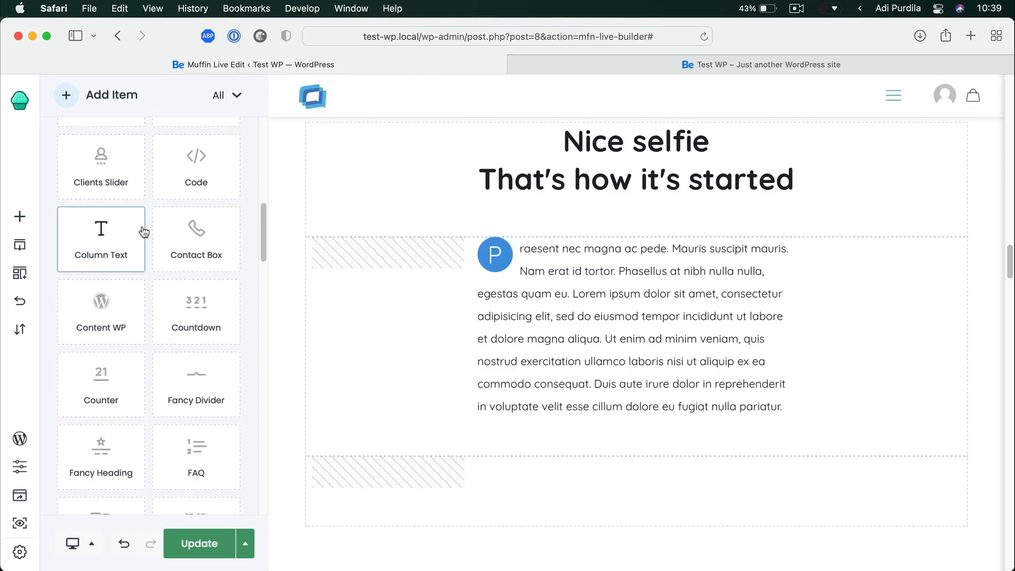
{"action": "scroll", "coordinate": [212, 298], "scroll_direction": "down", "scroll_amount": 8}
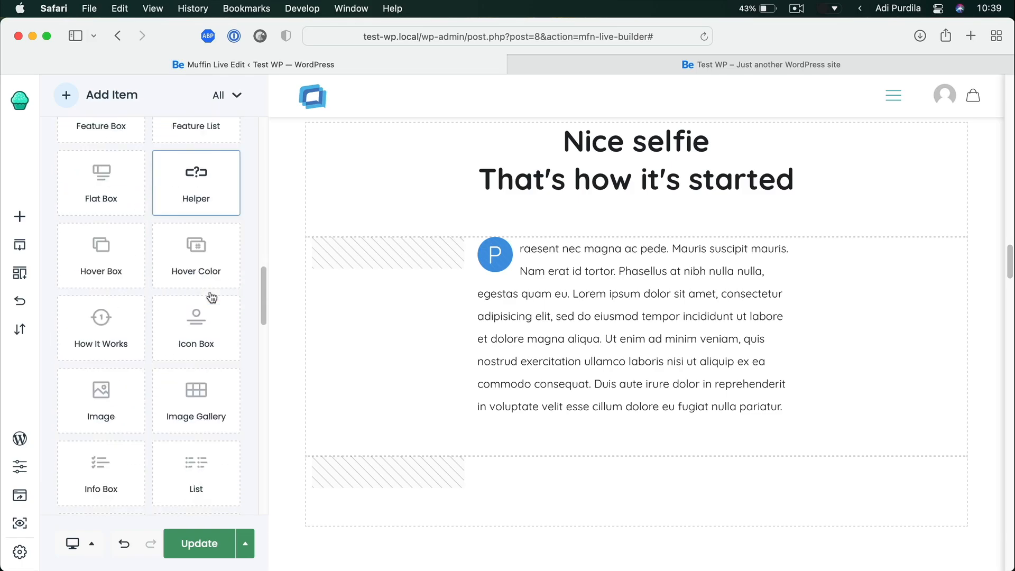
{"action": "scroll", "coordinate": [196, 304], "scroll_direction": "down", "scroll_amount": 2}
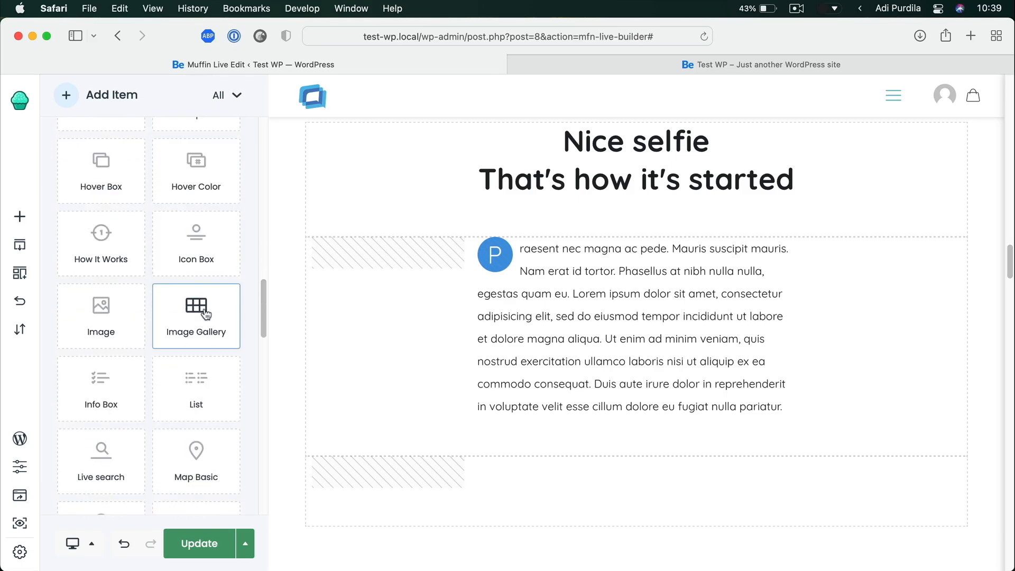
{"action": "left_click", "coordinate": [24, 276]}
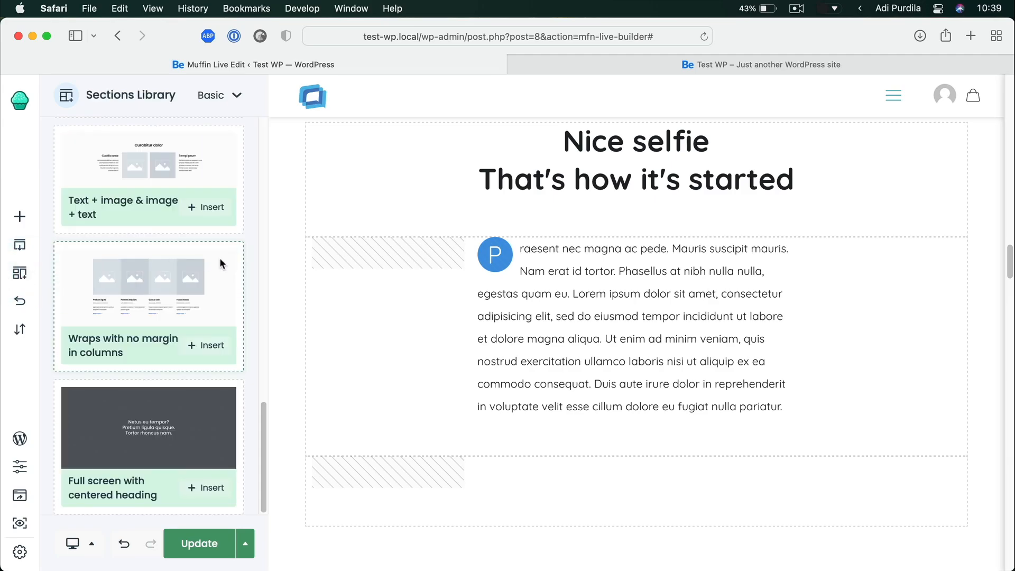
{"action": "scroll", "coordinate": [219, 258], "scroll_direction": "up", "scroll_amount": 10}
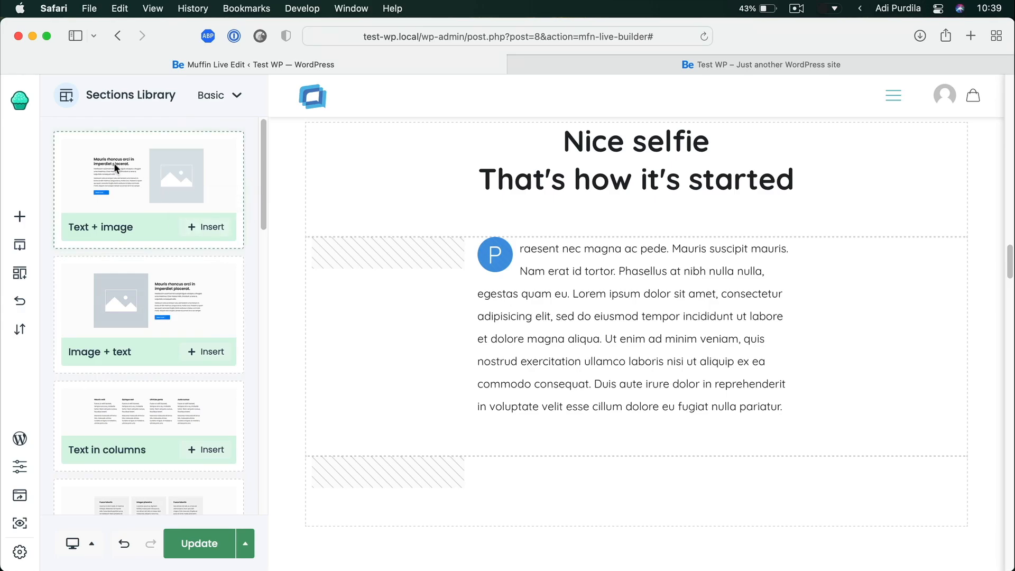
{"action": "scroll", "coordinate": [151, 312], "scroll_direction": "down", "scroll_amount": 2}
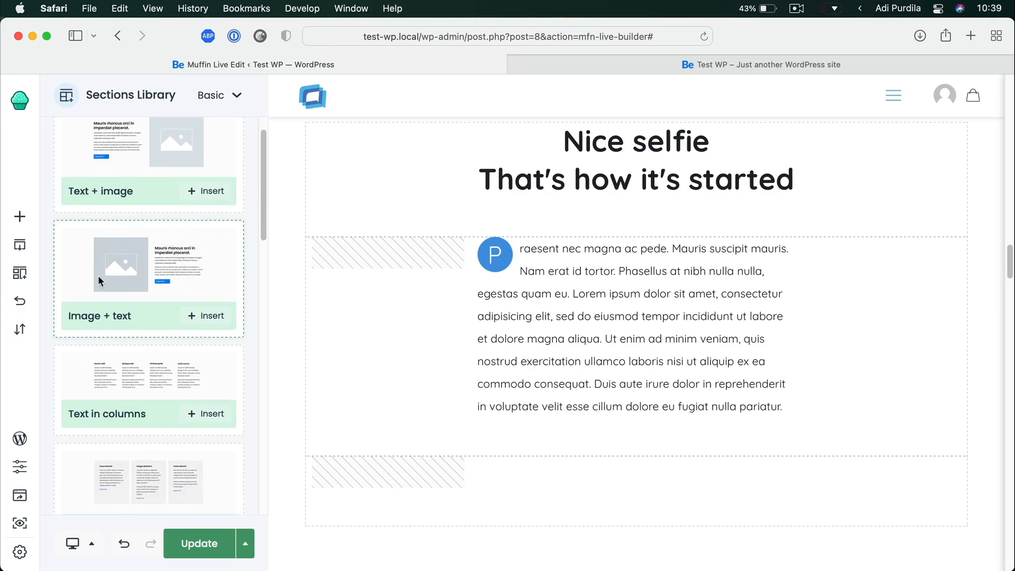
{"action": "scroll", "coordinate": [172, 259], "scroll_direction": "down", "scroll_amount": 8}
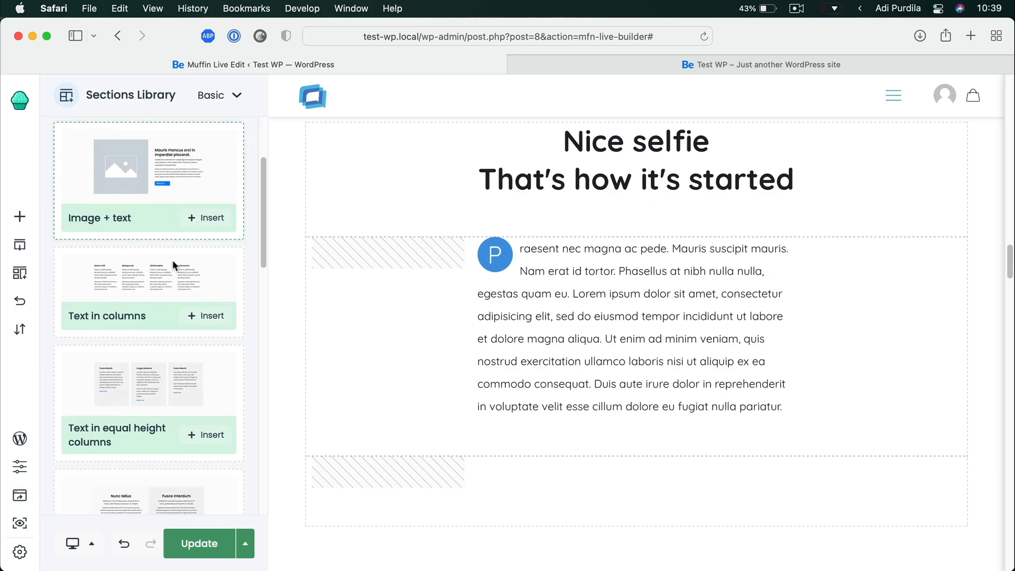
{"action": "scroll", "coordinate": [176, 345], "scroll_direction": "down", "scroll_amount": 20}
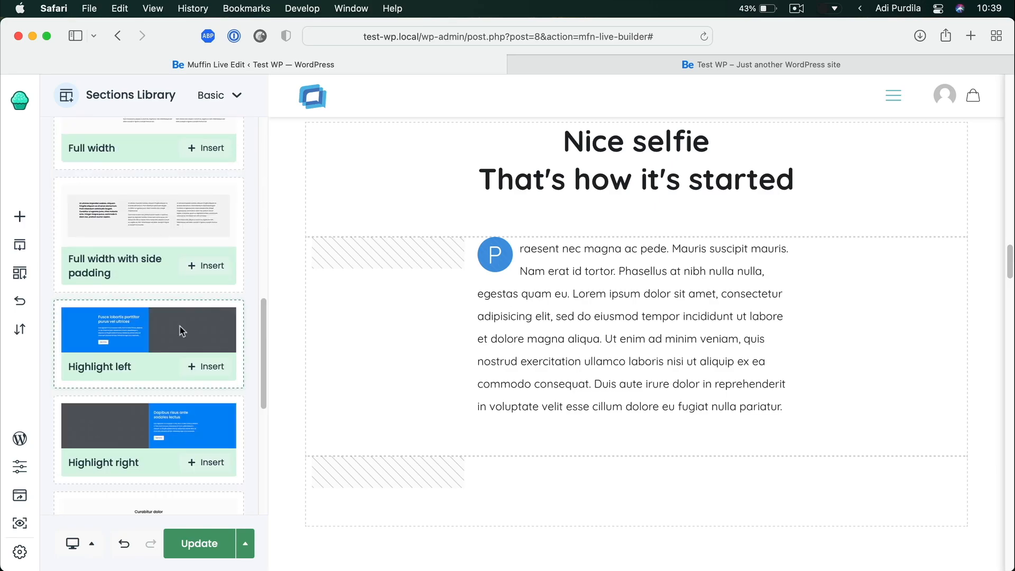
{"action": "scroll", "coordinate": [177, 328], "scroll_direction": "up", "scroll_amount": 20}
{"action": "scroll", "coordinate": [177, 323], "scroll_direction": "up", "scroll_amount": 7}
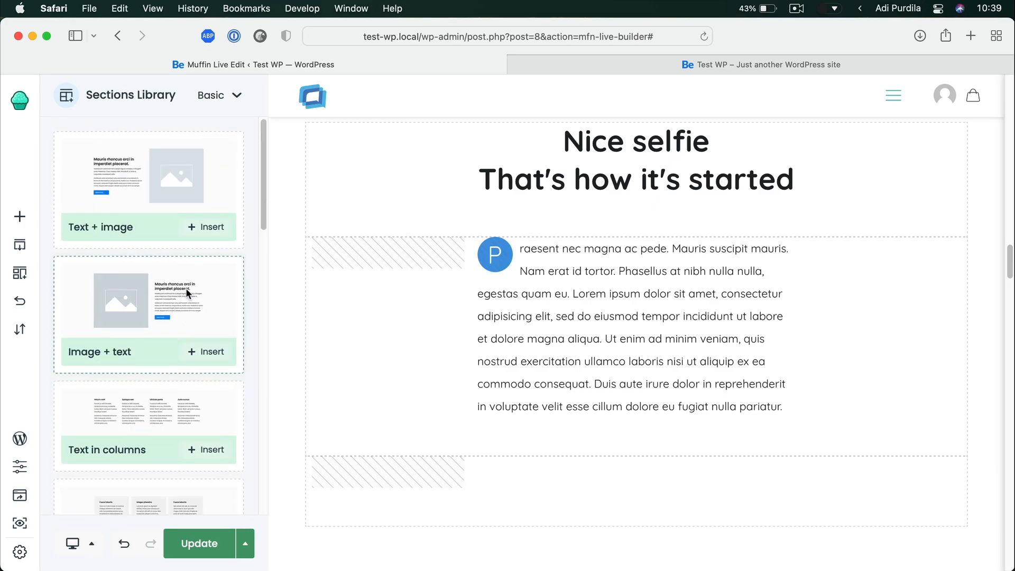
Insert the prebuilt "Image + text" section and move it up the page to just below the "Nice selfie" section
{"action": "left_click_drag", "start_coordinate": [173, 303], "coordinate": [616, 508]}
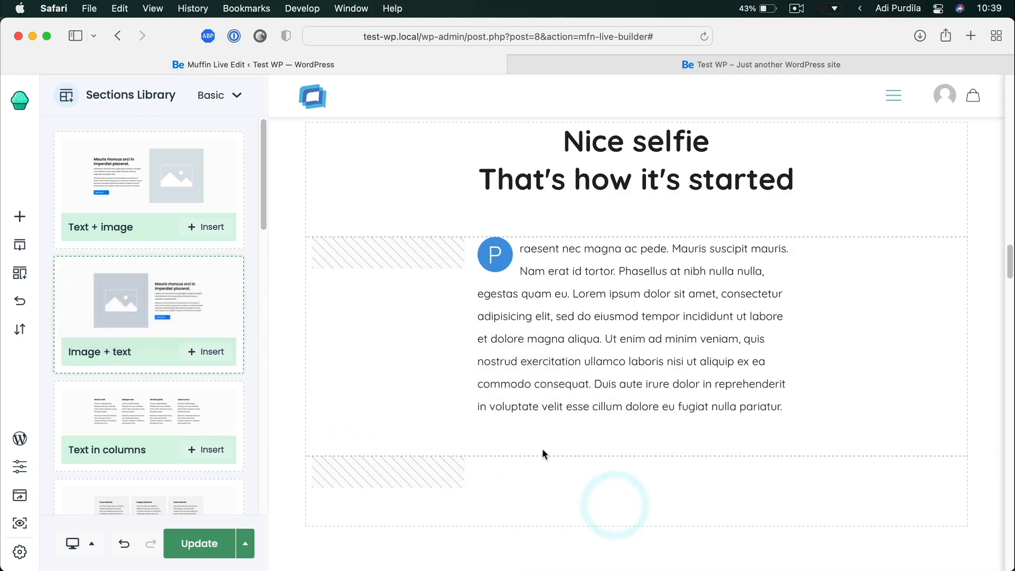
{"action": "left_click", "coordinate": [218, 351]}
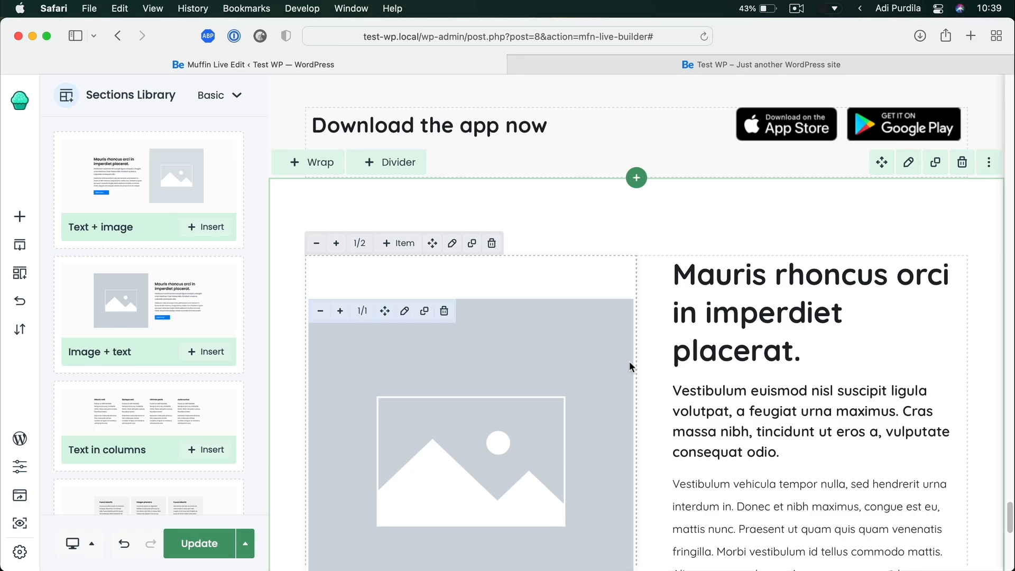
{"action": "scroll", "coordinate": [628, 360], "scroll_direction": "up", "scroll_amount": 3}
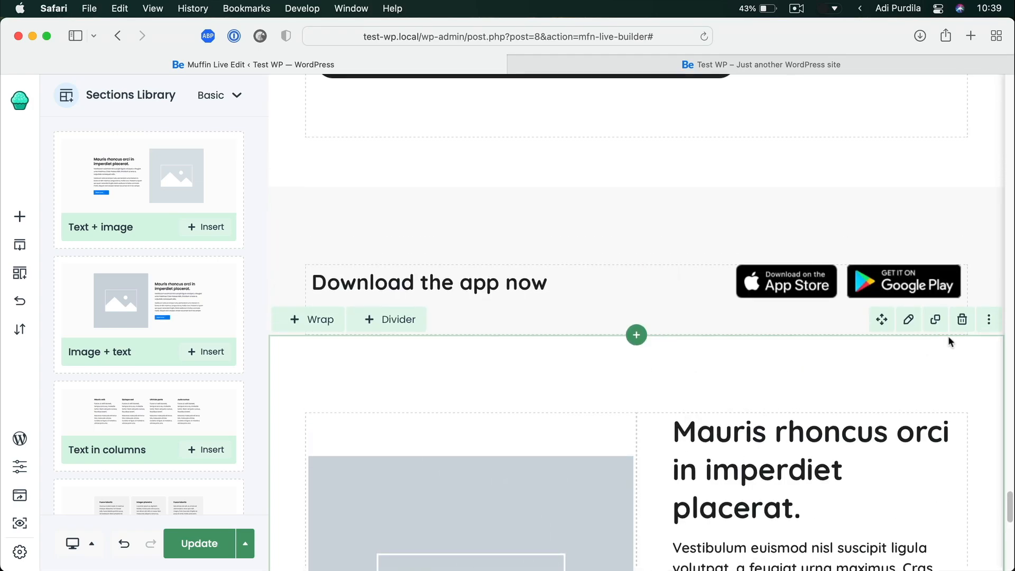
{"action": "left_click_drag", "start_coordinate": [882, 319], "coordinate": [624, 396]}
{"action": "scroll", "coordinate": [645, 362], "scroll_direction": "down", "scroll_amount": 7}
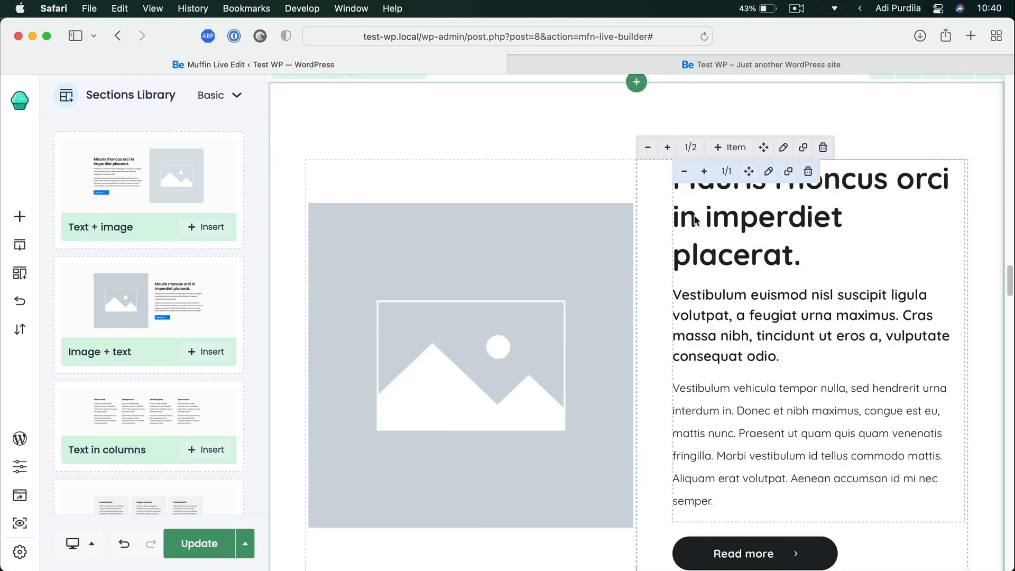
Resize the new section's image wrap to 1/3 width and its text wrap to 2/3 width
{"action": "left_click", "coordinate": [470, 252]}
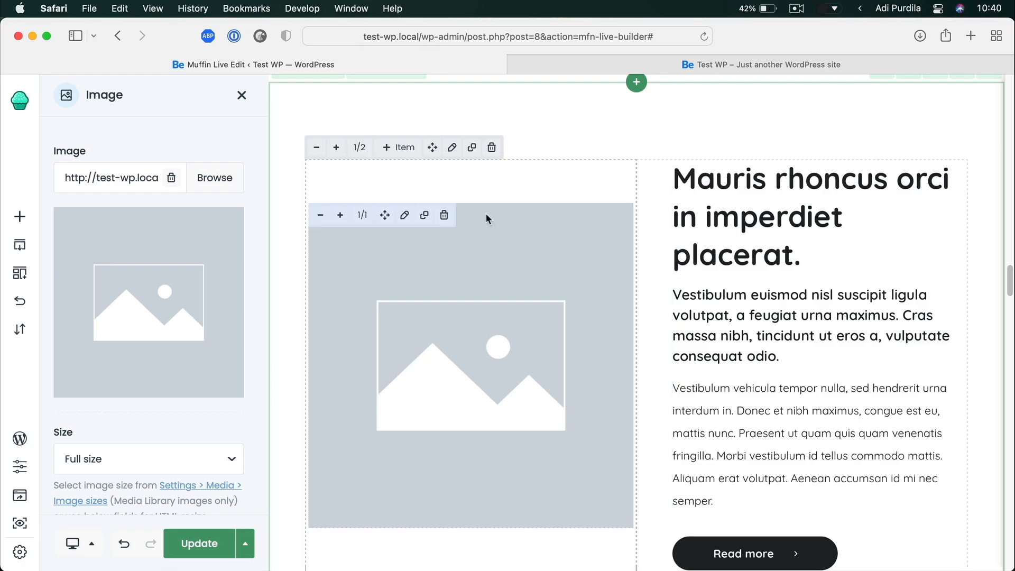
{"action": "left_click", "coordinate": [319, 150]}
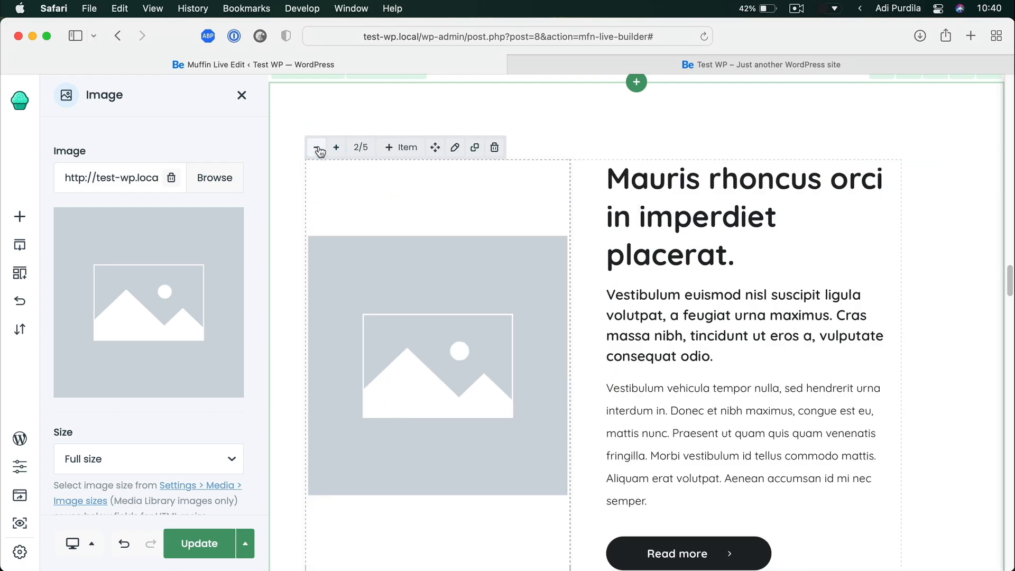
{"action": "left_click", "coordinate": [318, 150]}
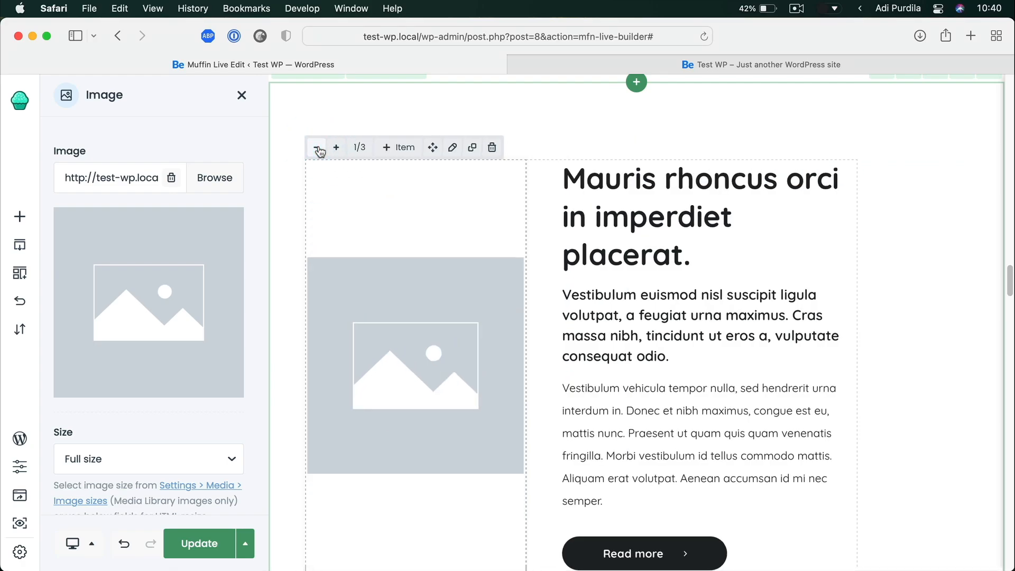
{"action": "left_click", "coordinate": [557, 150]}
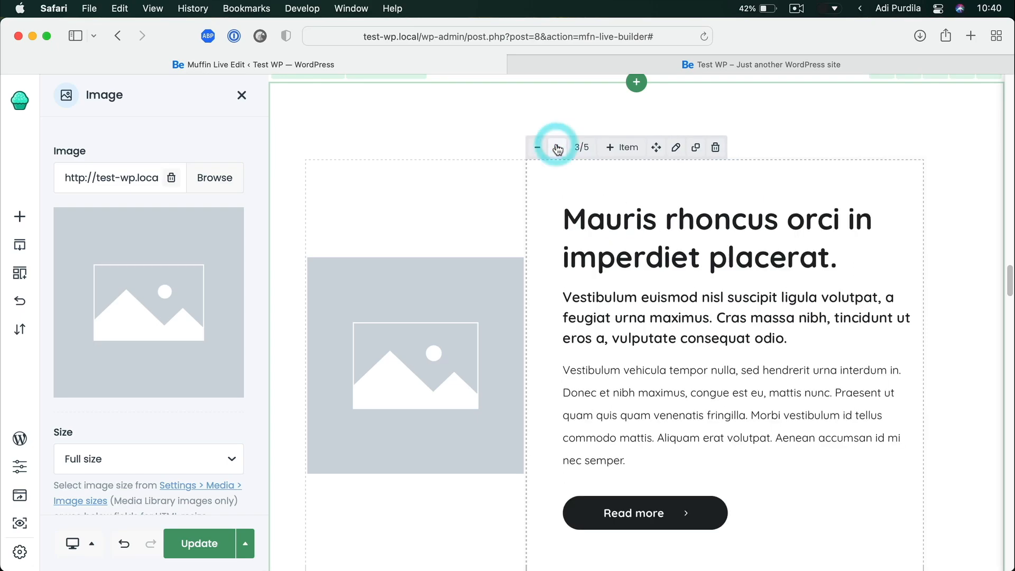
{"action": "left_click", "coordinate": [557, 150]}
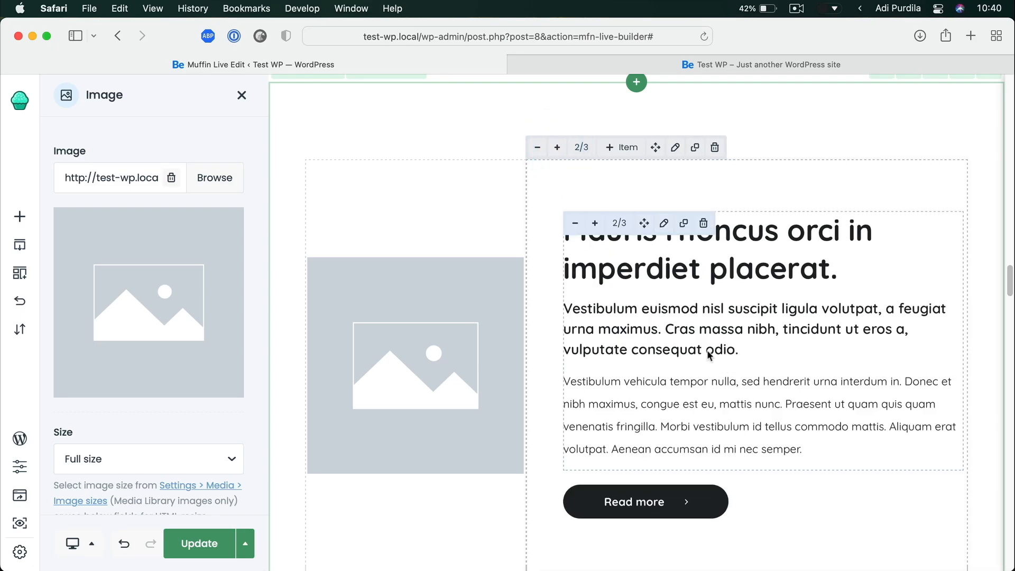
Replace the new section's placeholder image with landing3-features-icon11.png from the Media Library
{"action": "left_click", "coordinate": [241, 174]}
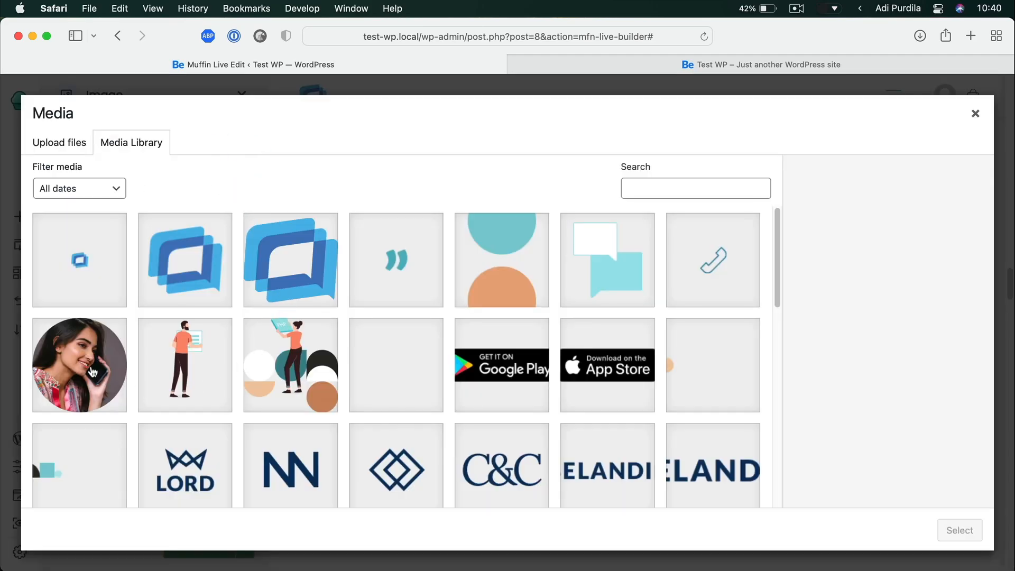
{"action": "left_click", "coordinate": [293, 352]}
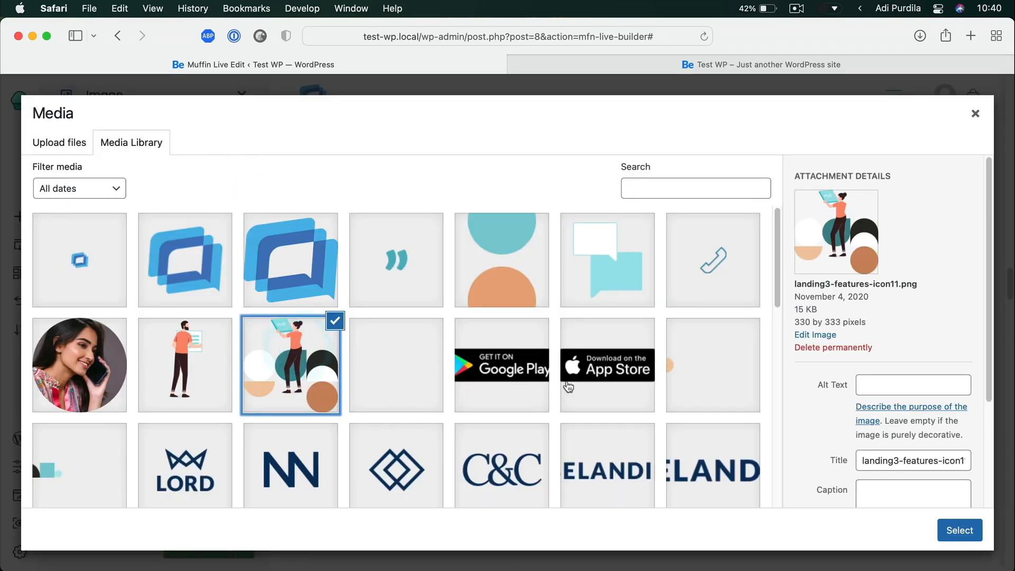
{"action": "left_click", "coordinate": [942, 530]}
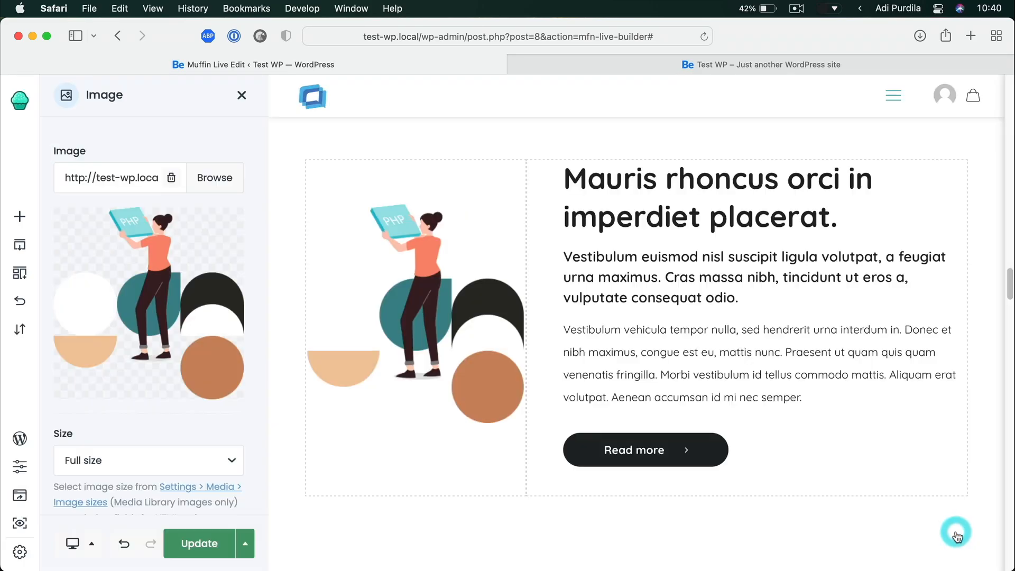
Open the new section's text column for editing and delete the Read more button below it
{"action": "left_click", "coordinate": [670, 205]}
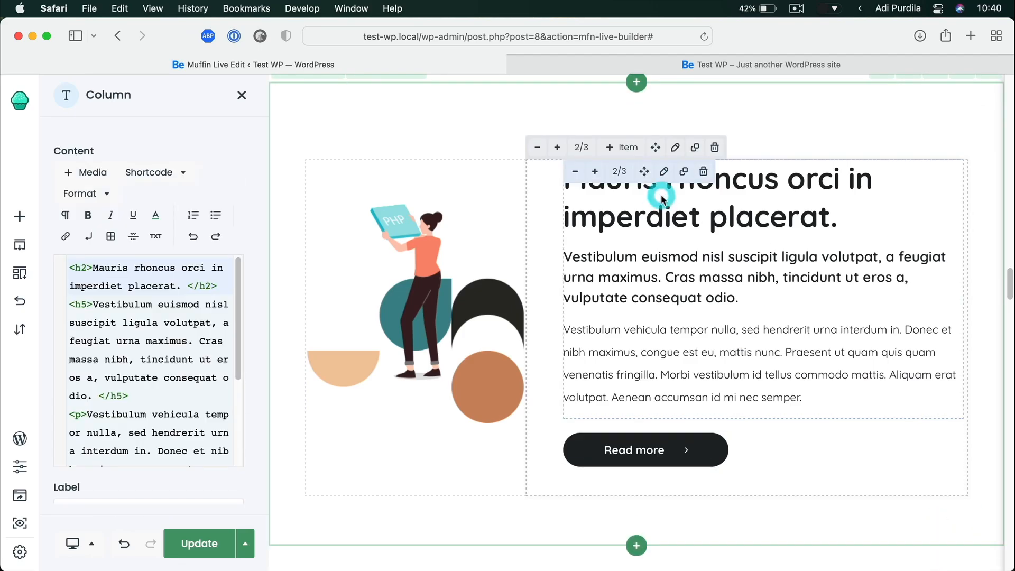
{"action": "left_click", "coordinate": [122, 273]}
{"action": "scroll", "coordinate": [713, 304], "scroll_direction": "down", "scroll_amount": 2}
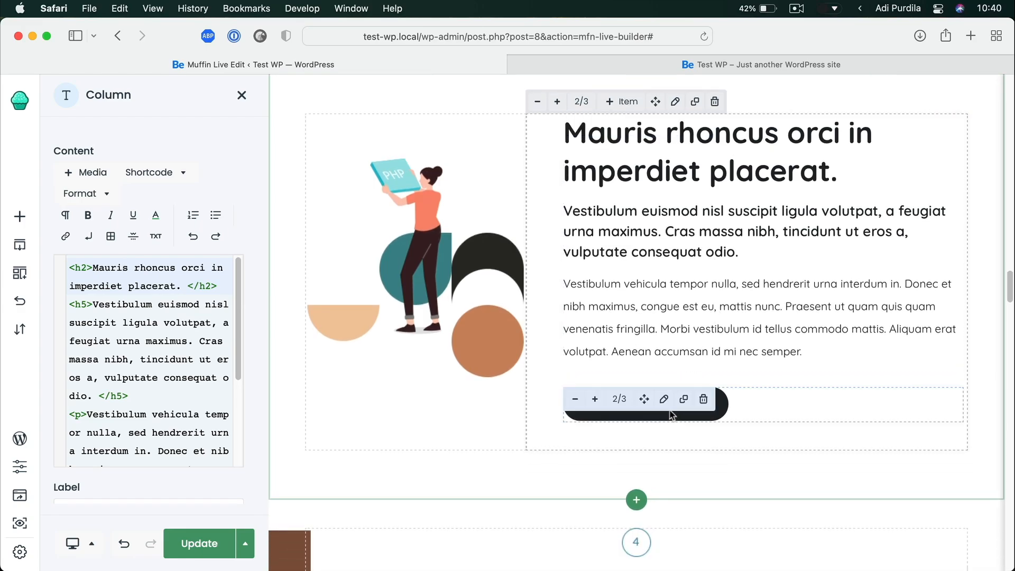
{"action": "left_click", "coordinate": [703, 399]}
{"action": "left_click", "coordinate": [508, 414]}
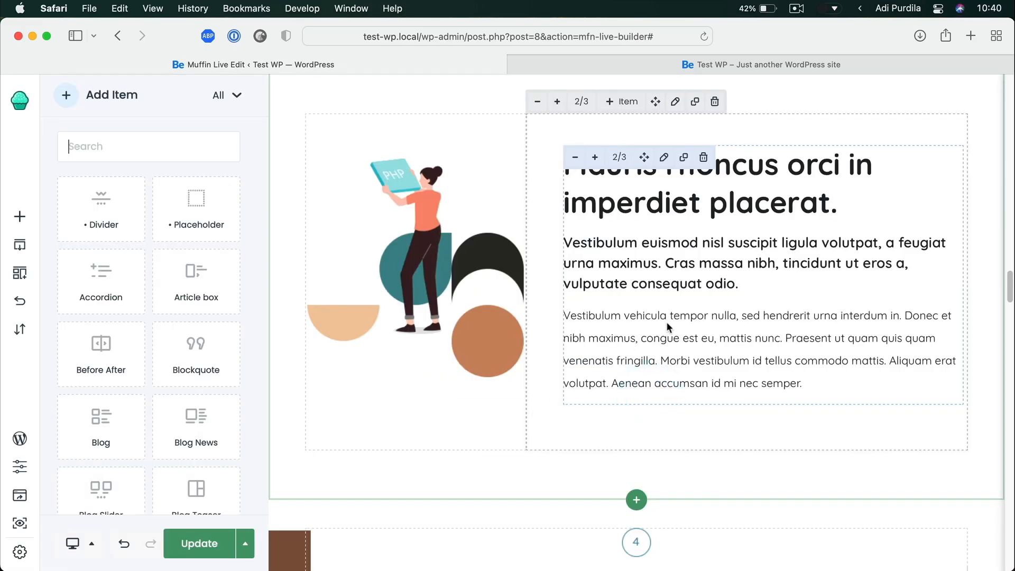
Delete the number 4 "Lorem ipsum dolor sit amet" section and the "We work with the best companies" section
{"action": "scroll", "coordinate": [669, 318], "scroll_direction": "down", "scroll_amount": 6}
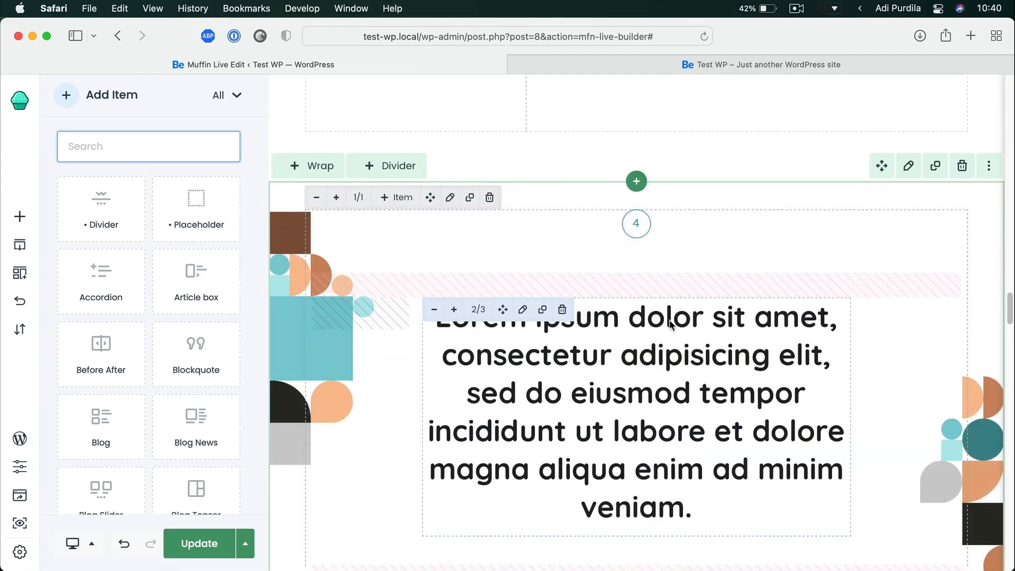
{"action": "left_click", "coordinate": [962, 165]}
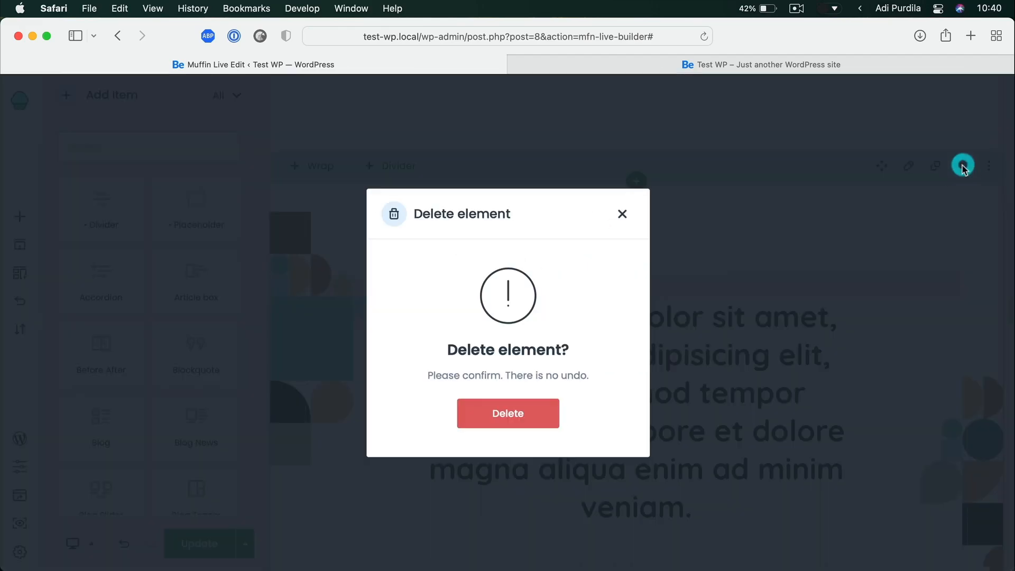
{"action": "left_click", "coordinate": [527, 415]}
{"action": "scroll", "coordinate": [681, 300], "scroll_direction": "down", "scroll_amount": 1}
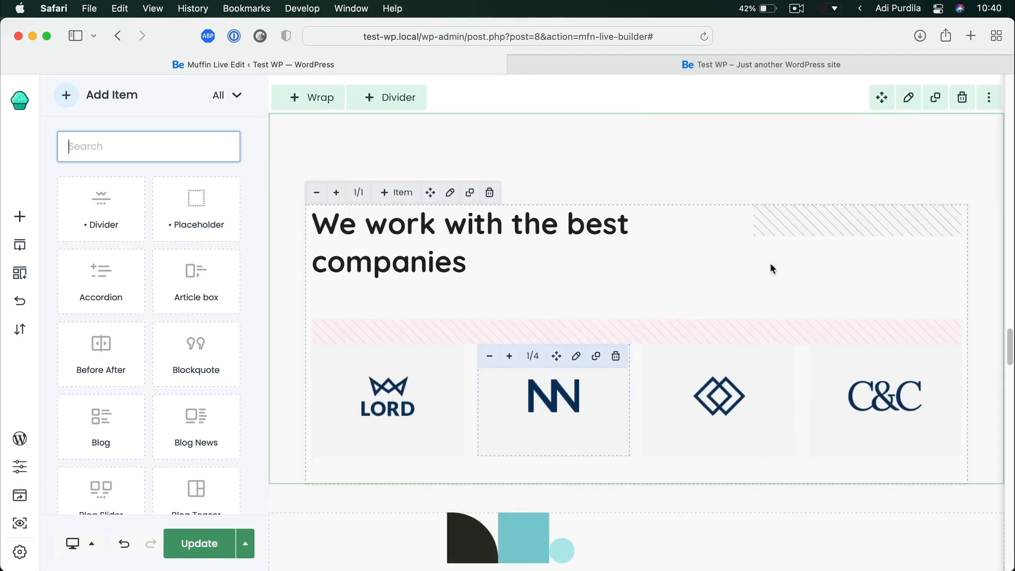
{"action": "left_click", "coordinate": [960, 101]}
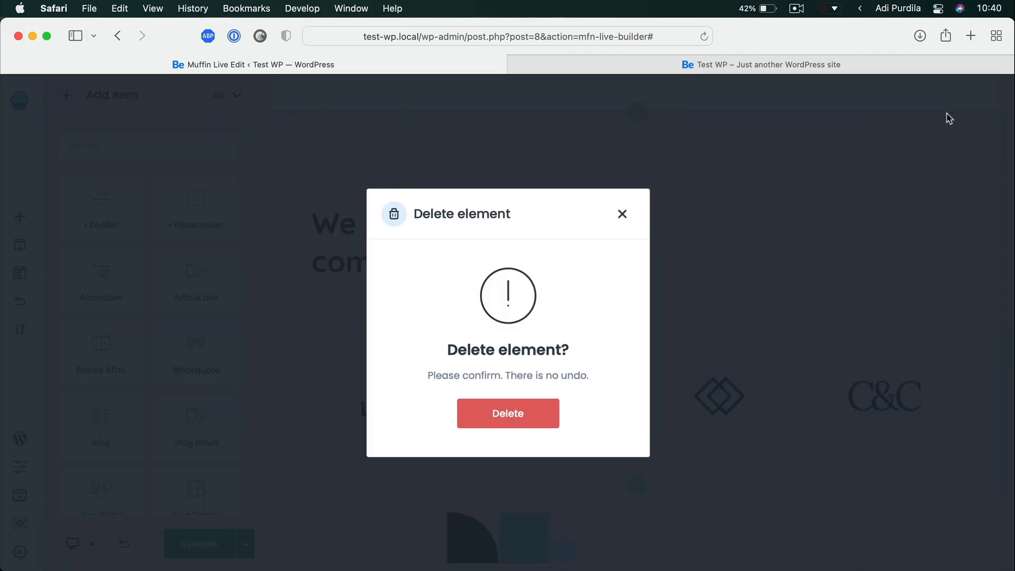
{"action": "left_click", "coordinate": [517, 428]}
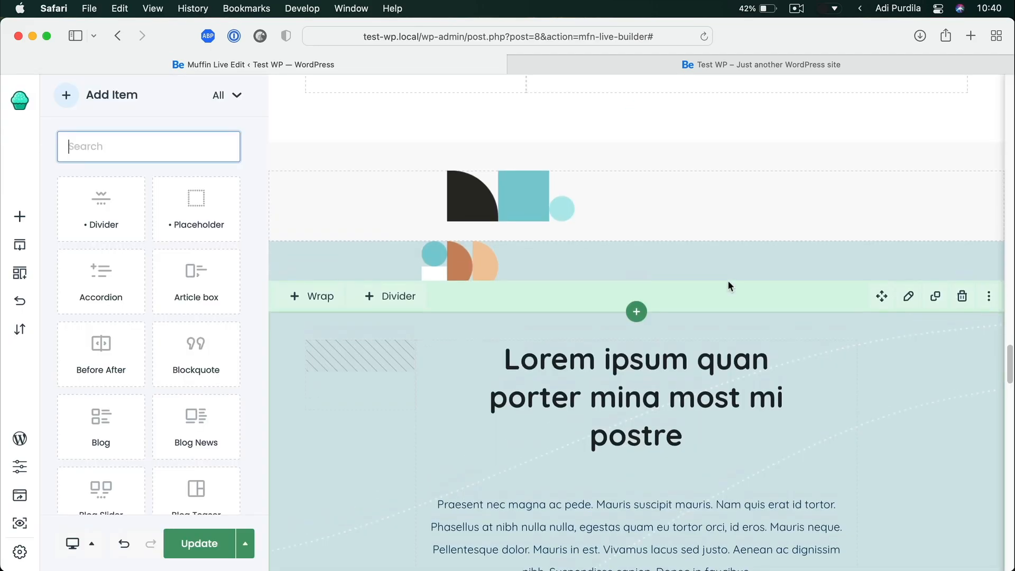
Delete the number 5 image above the "Frequently asked questions" heading
{"action": "scroll", "coordinate": [727, 282], "scroll_direction": "down", "scroll_amount": 1}
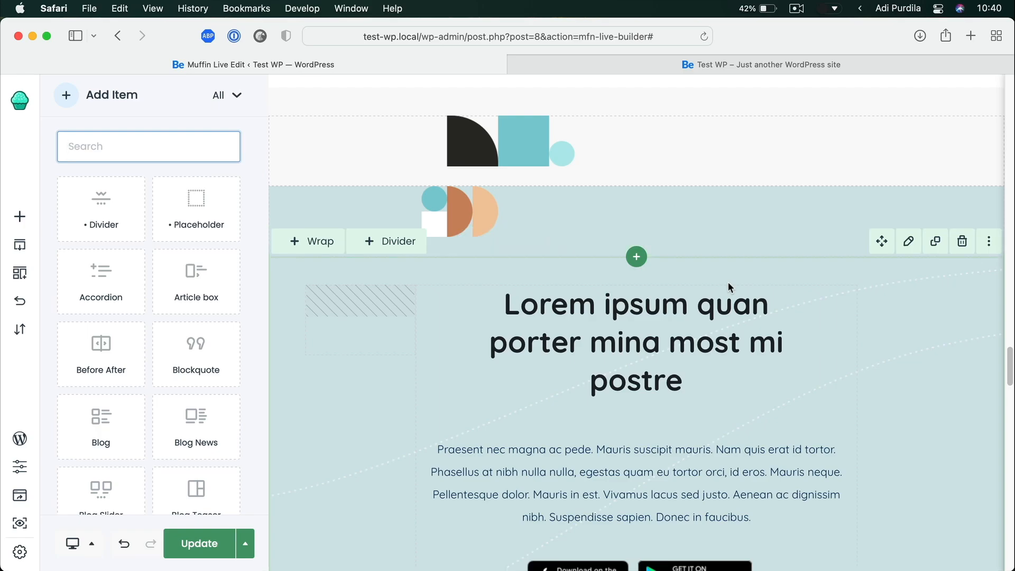
{"action": "scroll", "coordinate": [727, 283], "scroll_direction": "down", "scroll_amount": 5}
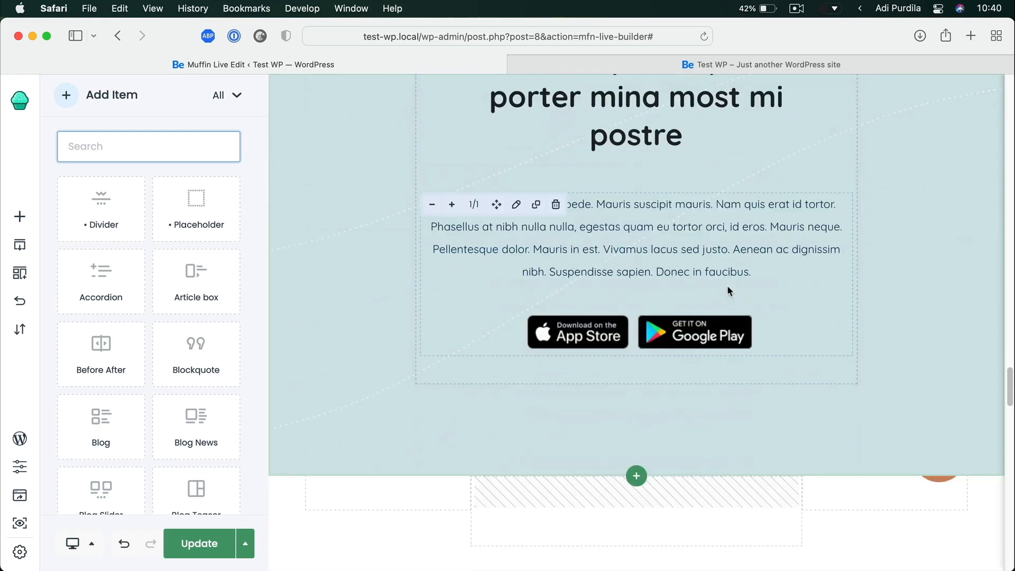
{"action": "scroll", "coordinate": [727, 288], "scroll_direction": "down", "scroll_amount": 3}
{"action": "scroll", "coordinate": [727, 288], "scroll_direction": "up", "scroll_amount": 8}
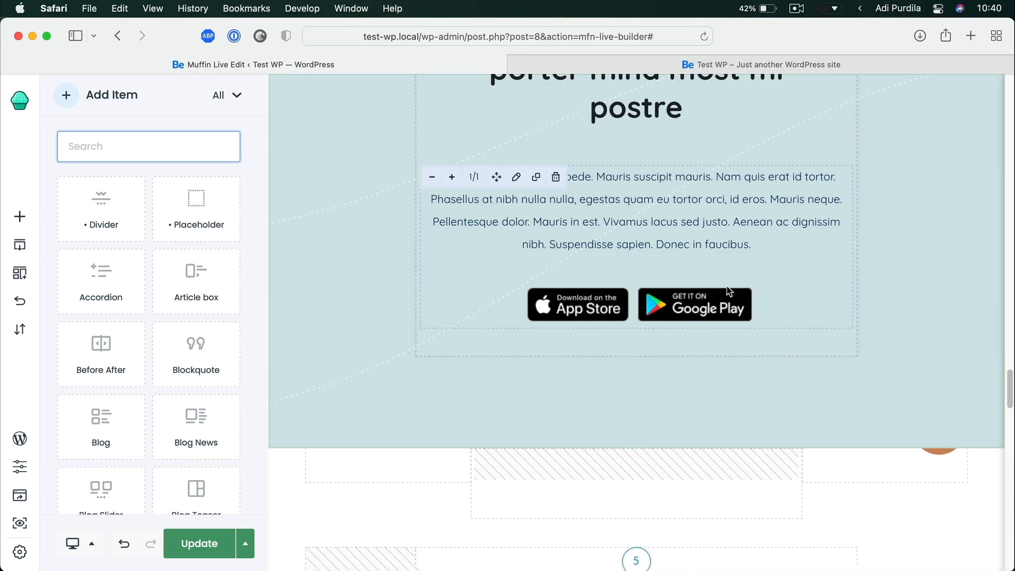
{"action": "scroll", "coordinate": [724, 342], "scroll_direction": "down", "scroll_amount": 8}
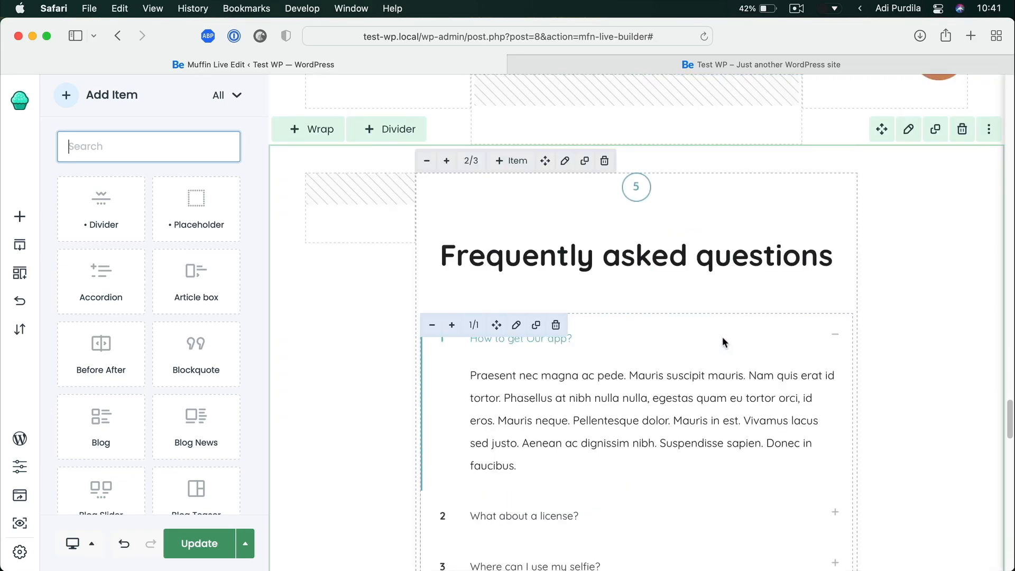
{"action": "left_click", "coordinate": [642, 190]}
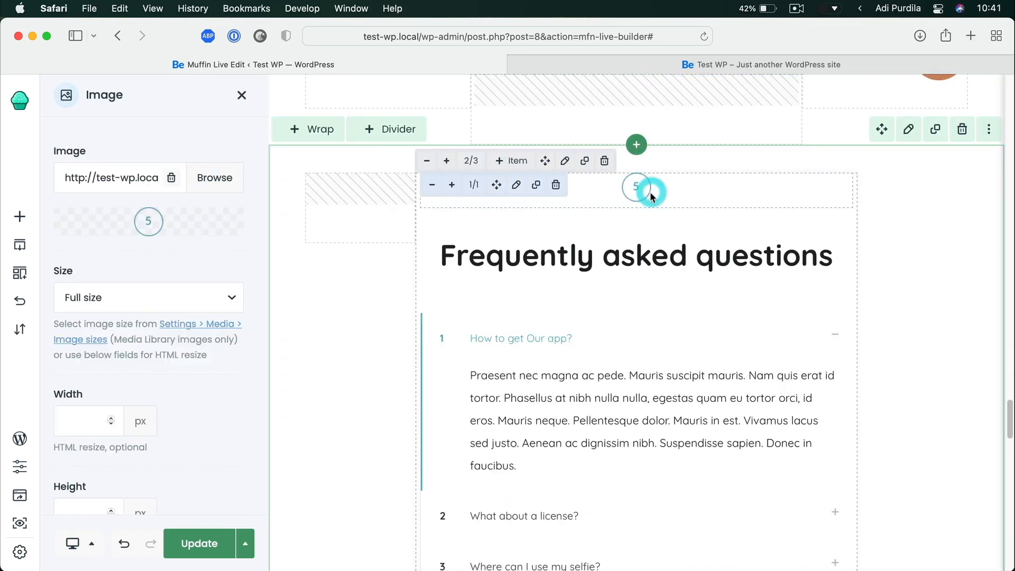
{"action": "left_click", "coordinate": [554, 186]}
{"action": "left_click", "coordinate": [520, 408]}
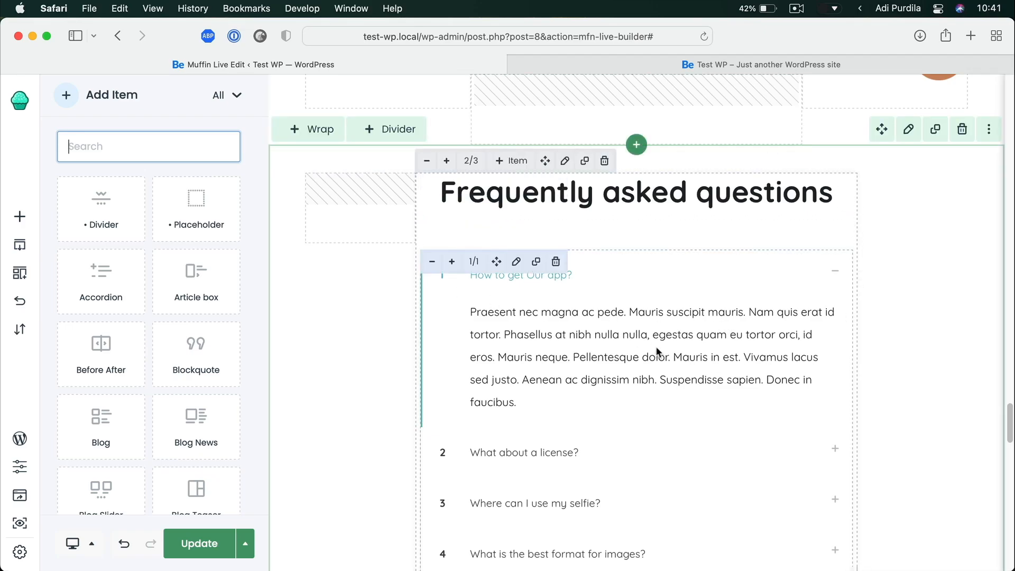
Open the FAQ item's settings and change its first question to "Enter your question here"
{"action": "scroll", "coordinate": [690, 324], "scroll_direction": "down", "scroll_amount": 5}
{"action": "left_click", "coordinate": [656, 243]}
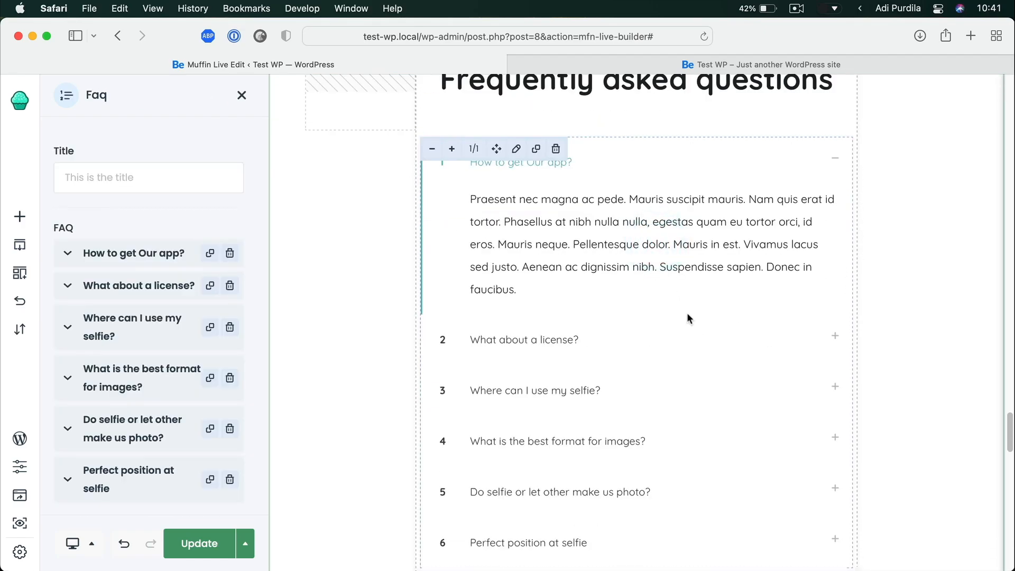
{"action": "scroll", "coordinate": [686, 312], "scroll_direction": "up", "scroll_amount": 1}
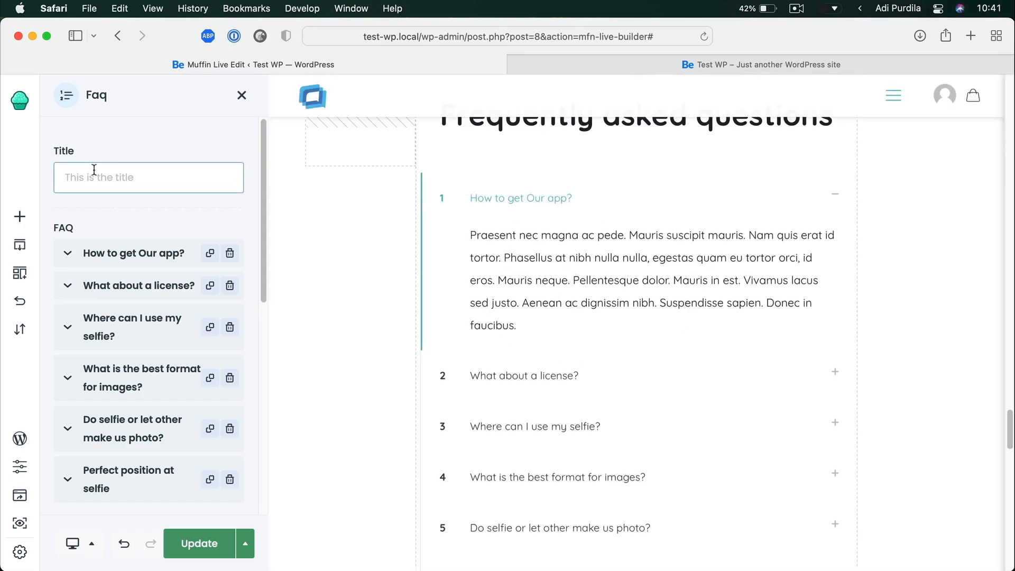
{"action": "scroll", "coordinate": [140, 230], "scroll_direction": "down", "scroll_amount": 3}
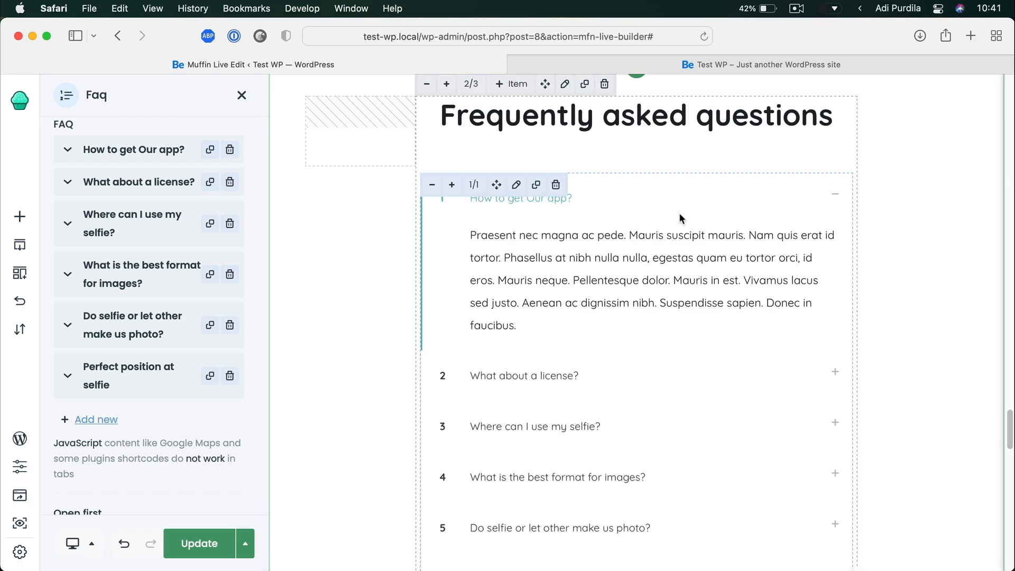
{"action": "left_click", "coordinate": [67, 151]}
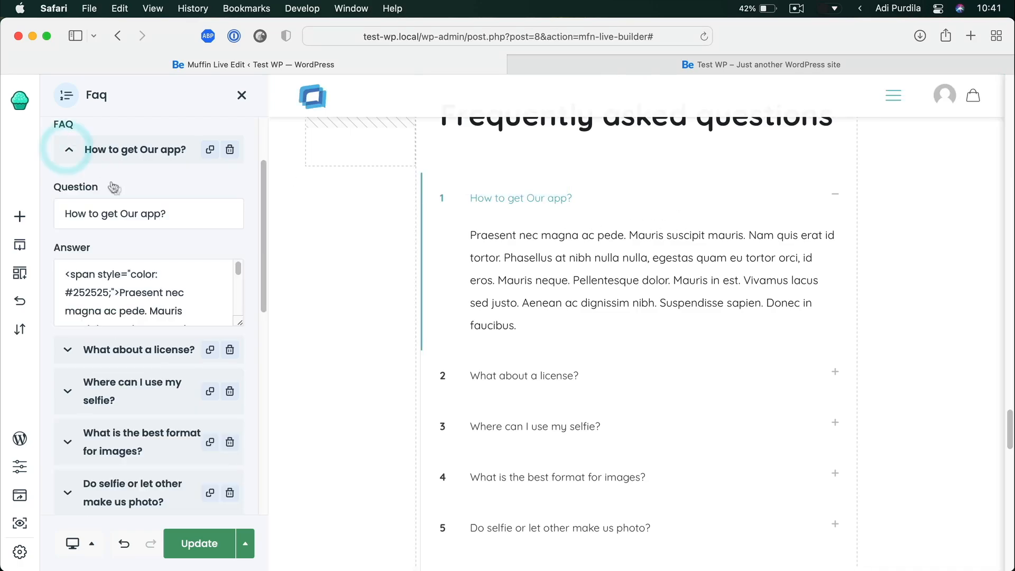
{"action": "left_click", "coordinate": [152, 222]}
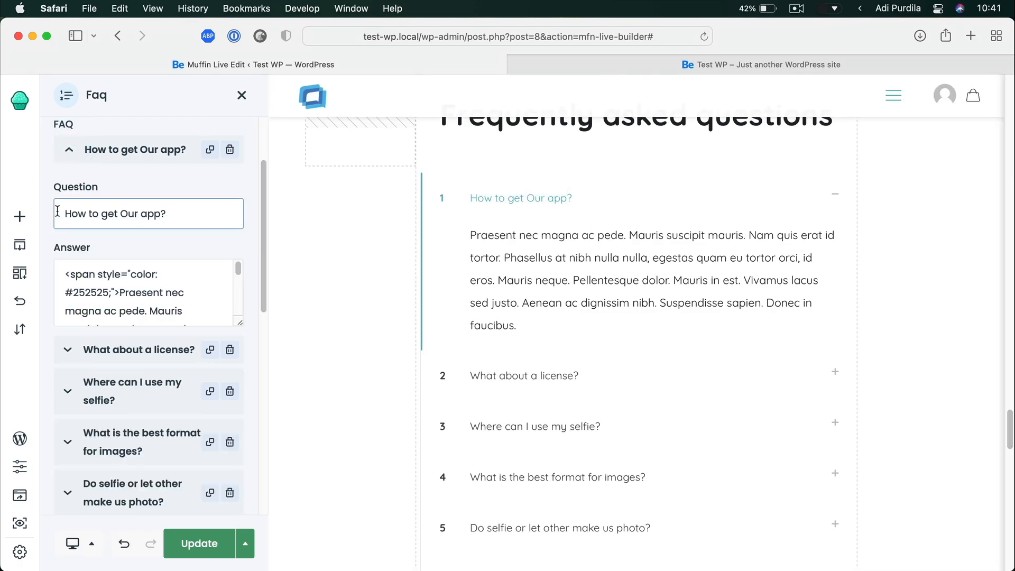
{"action": "key", "text": "super+a"}
{"action": "type", "text": "Enter your que"}
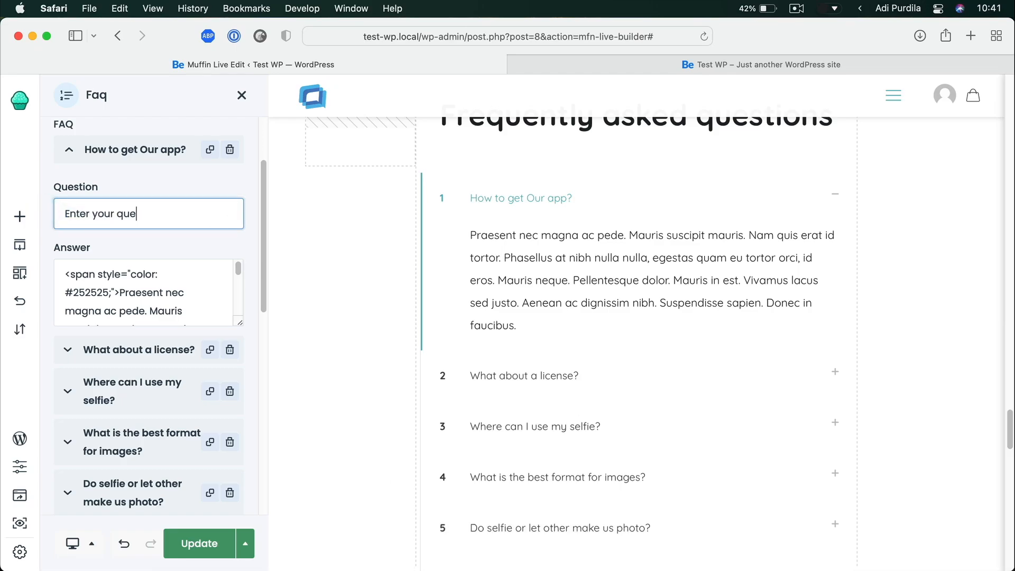
{"action": "type", "text": "stion here"}
{"action": "key", "text": "Tab"}
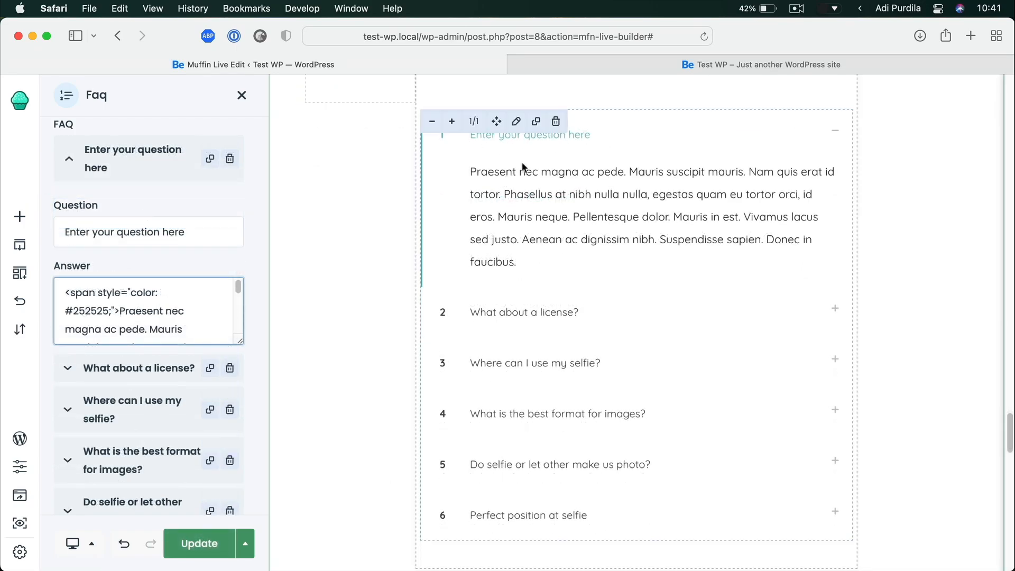
Delete the placeholder text of the first FAQ answer, keeping its opening and closing span tags
{"action": "scroll", "coordinate": [152, 295], "scroll_direction": "down", "scroll_amount": 2}
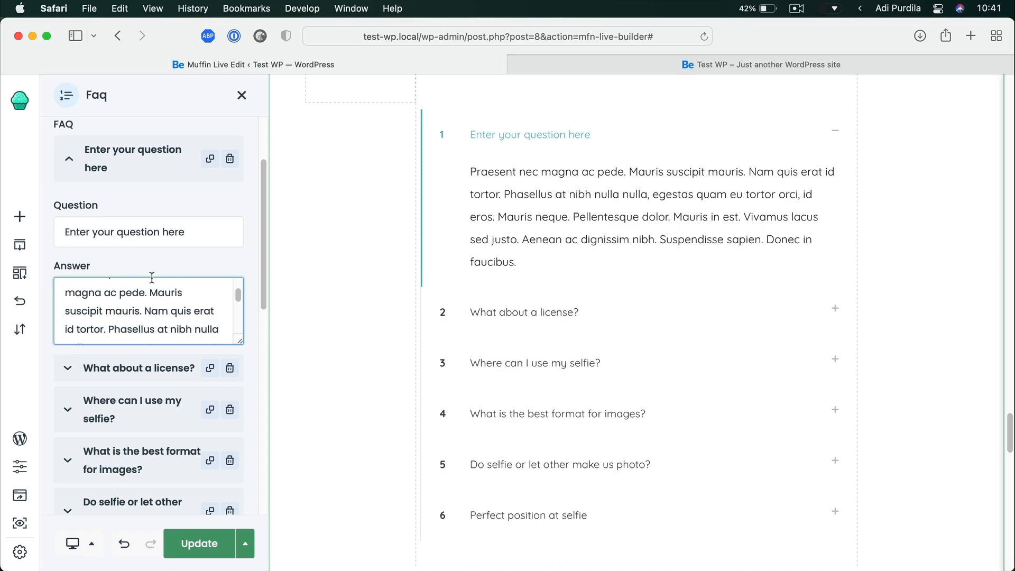
{"action": "scroll", "coordinate": [152, 296], "scroll_direction": "up", "scroll_amount": 1}
{"action": "left_click_drag", "start_coordinate": [121, 290], "coordinate": [115, 324]}
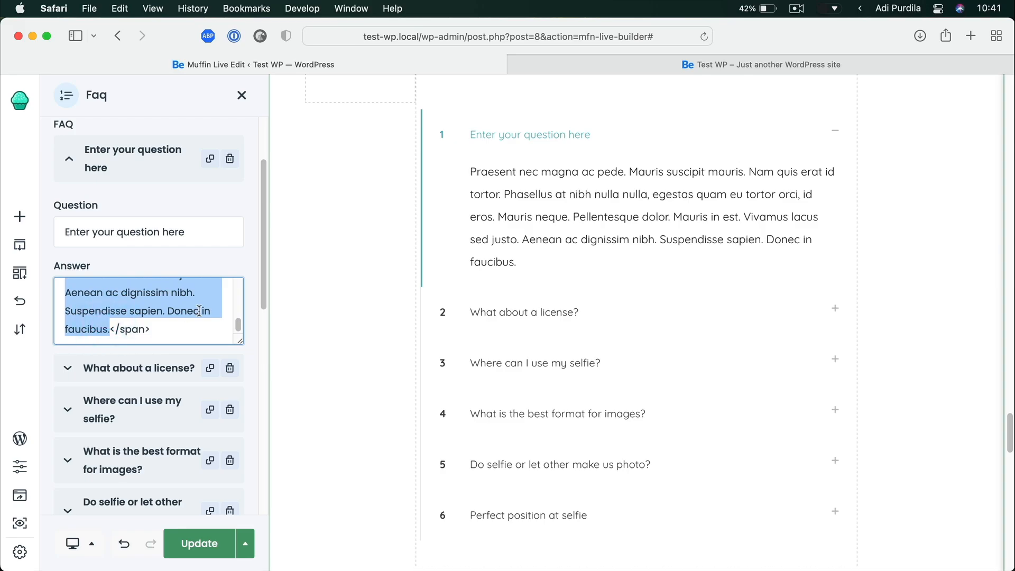
{"action": "key", "text": "BackSpace"}
{"action": "scroll", "coordinate": [201, 307], "scroll_direction": "up", "scroll_amount": 1}
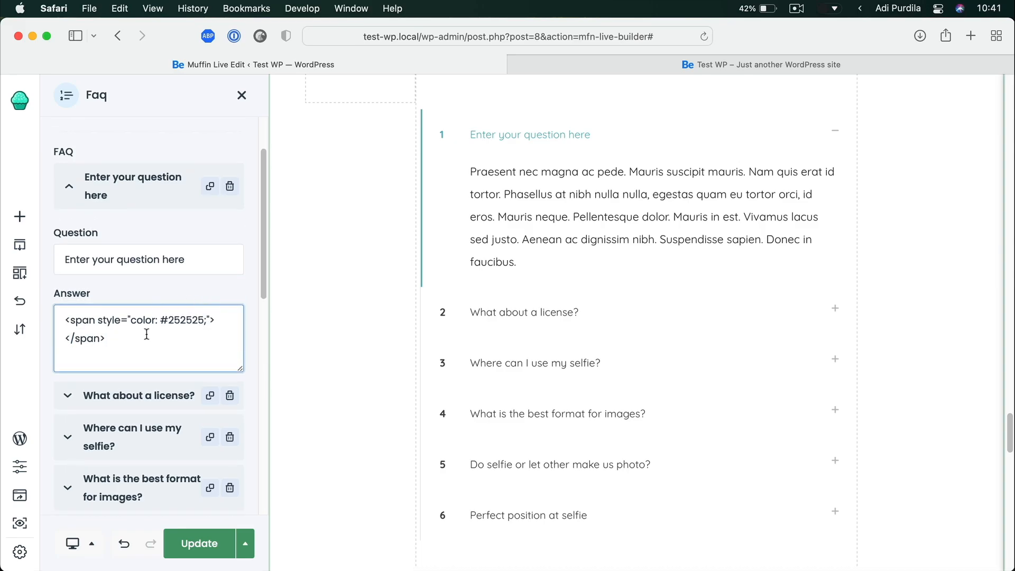
{"action": "left_click", "coordinate": [221, 324]}
{"action": "left_click_drag", "start_coordinate": [130, 338], "coordinate": [37, 336]}
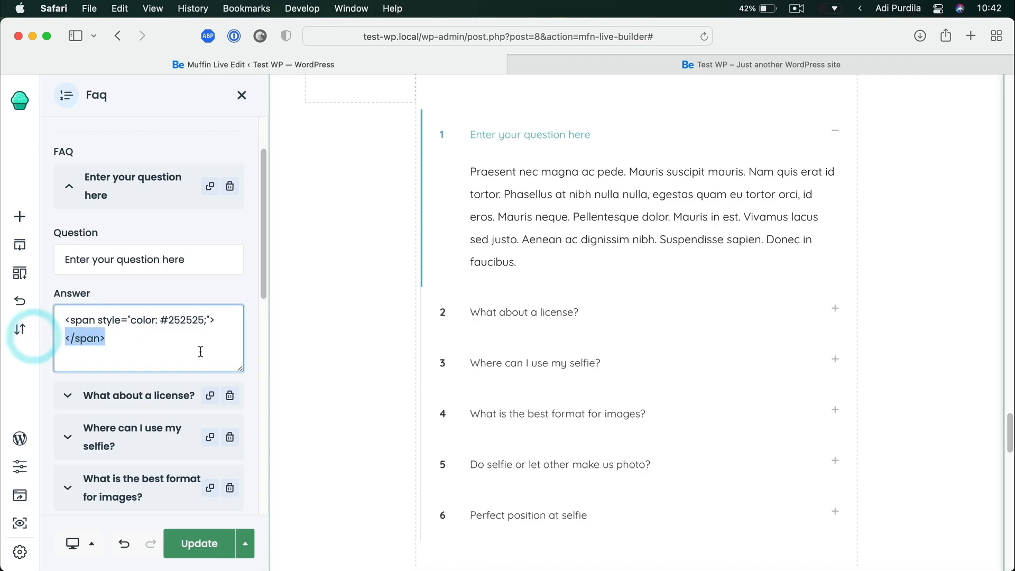
{"action": "key", "text": "BackSpace"}
{"action": "key", "text": "BackSpace"}
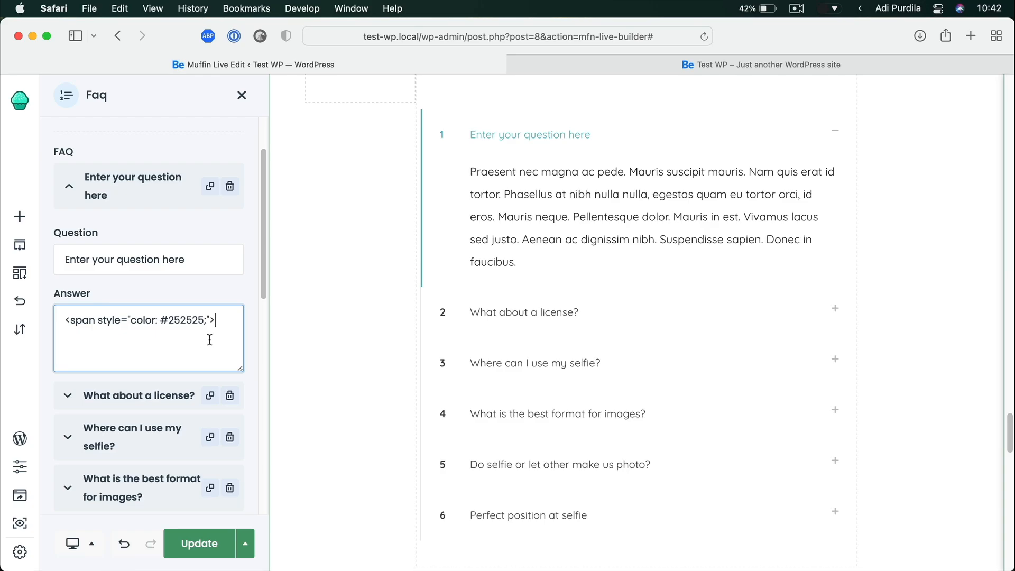
{"action": "key", "text": "super+z"}
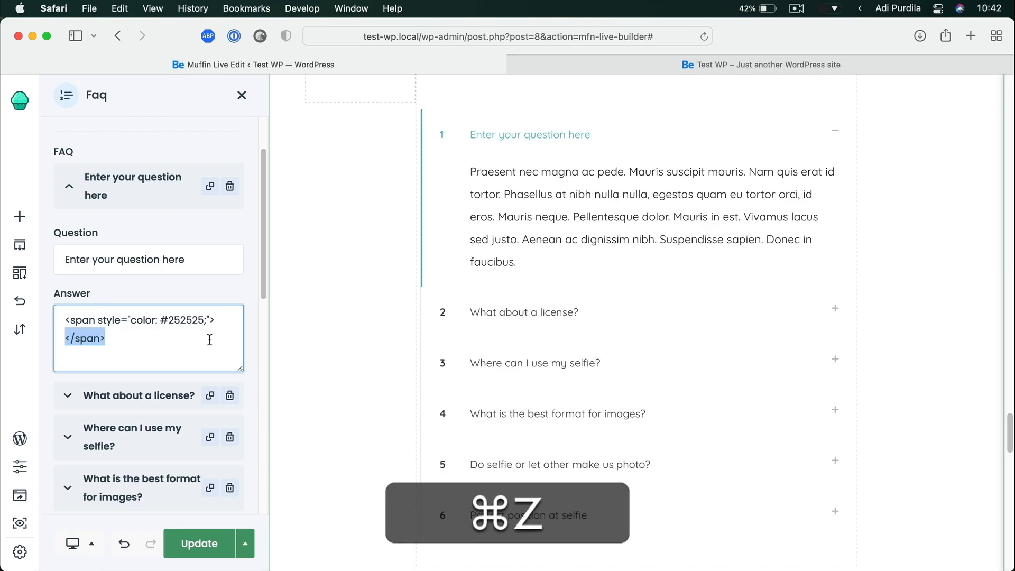
Enter "Delete the content and not the markup." between the first answer's span tags and expand the "What about a license?" question
{"action": "left_click", "coordinate": [187, 334]}
{"action": "left_click", "coordinate": [225, 323]}
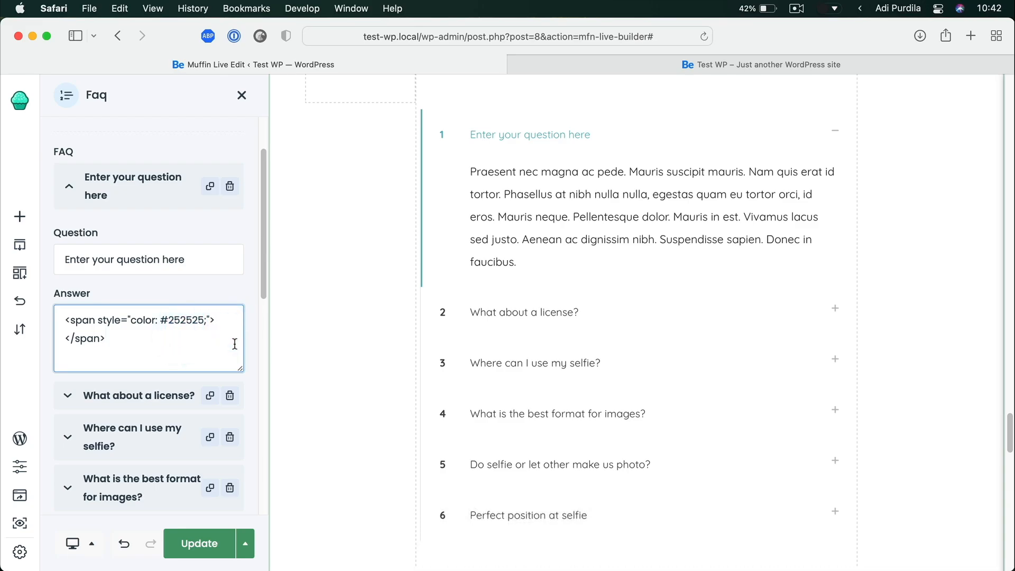
{"action": "key", "text": "Return"}
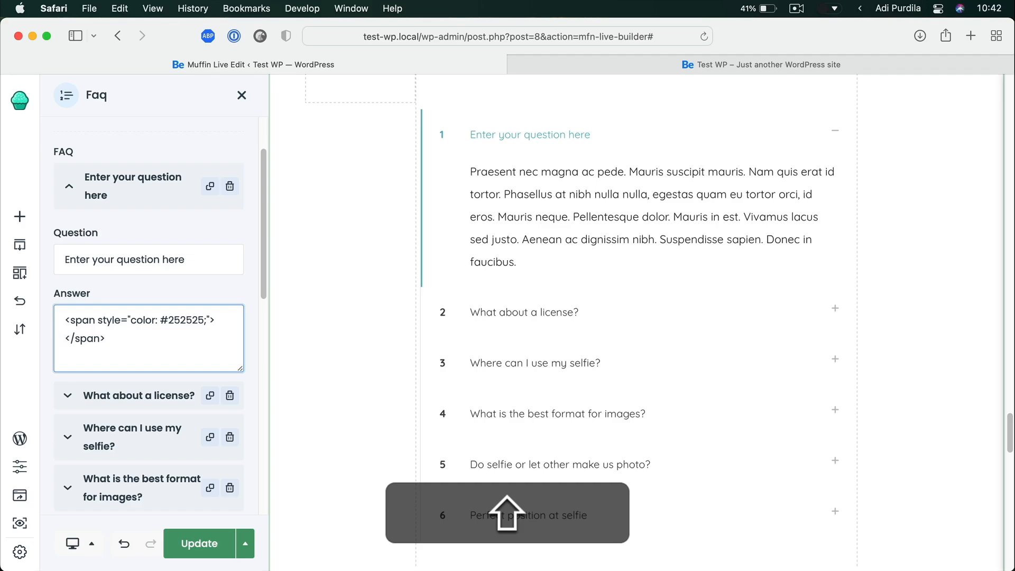
{"action": "type", "text": "Delete "}
{"action": "type", "text": "the content and "}
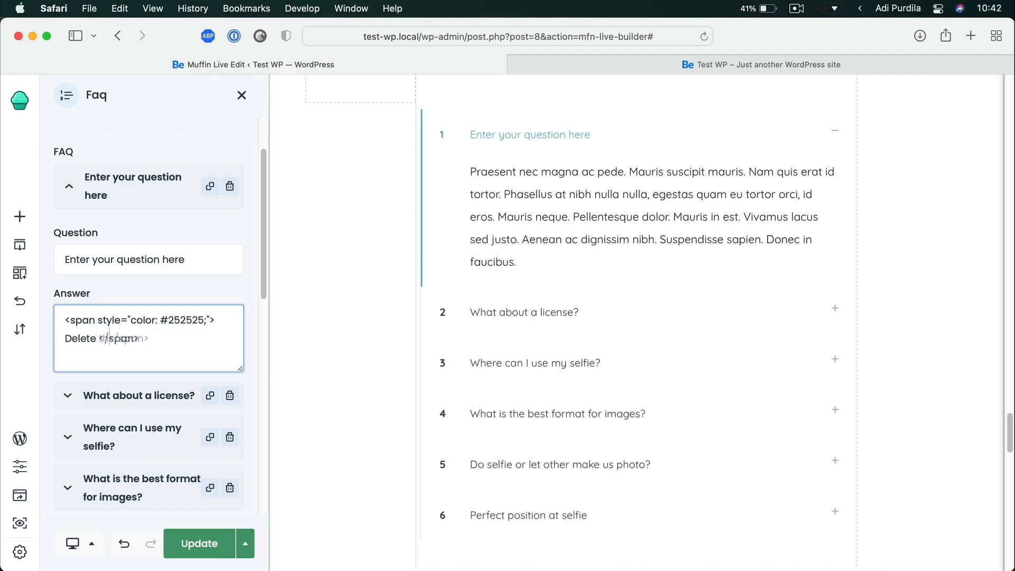
{"action": "type", "text": "not the markup."}
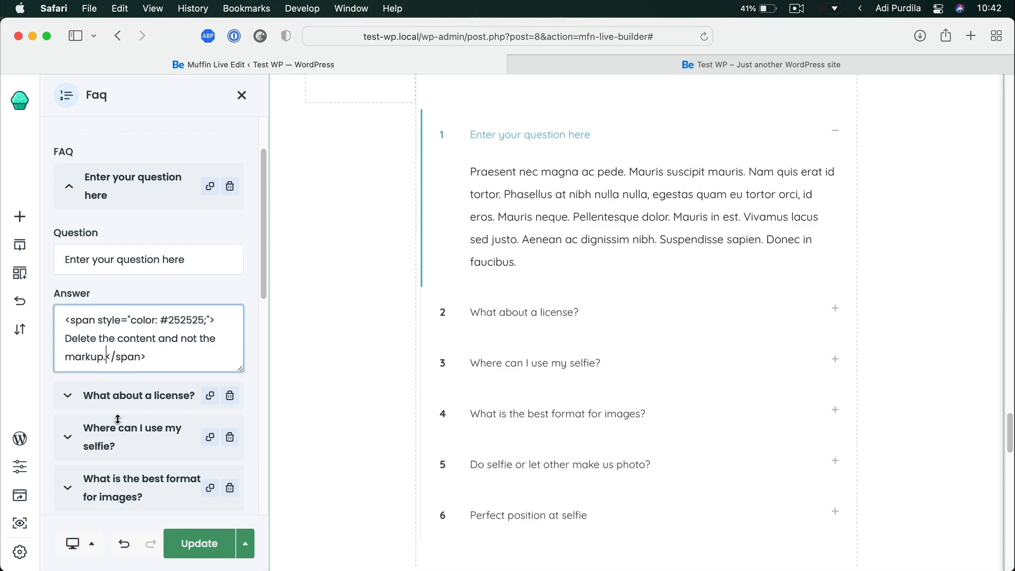
{"action": "left_click", "coordinate": [69, 394]}
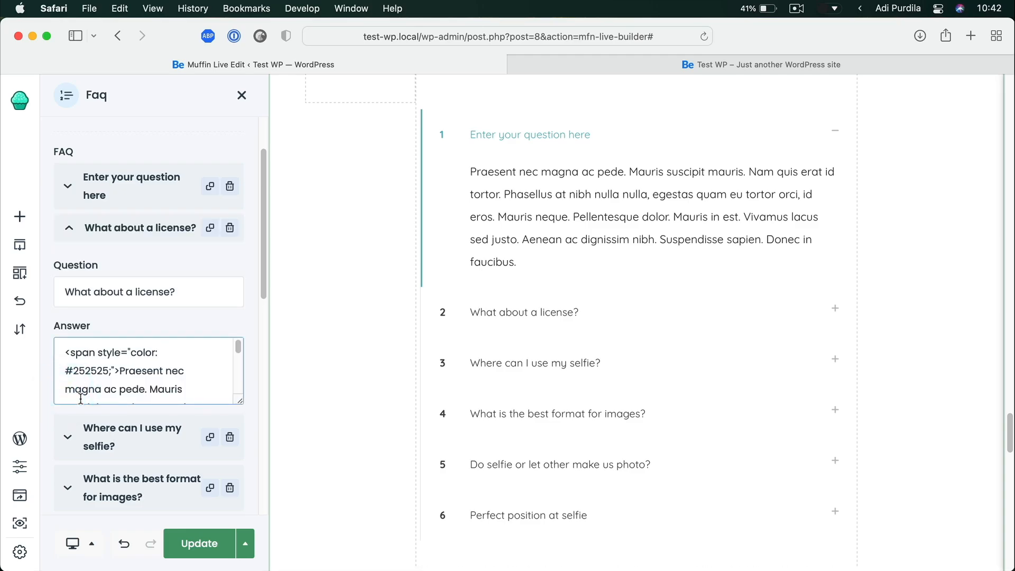
Delete the number 6 image above the "Feel free to contact with us" heading
{"action": "scroll", "coordinate": [744, 258], "scroll_direction": "down", "scroll_amount": 10}
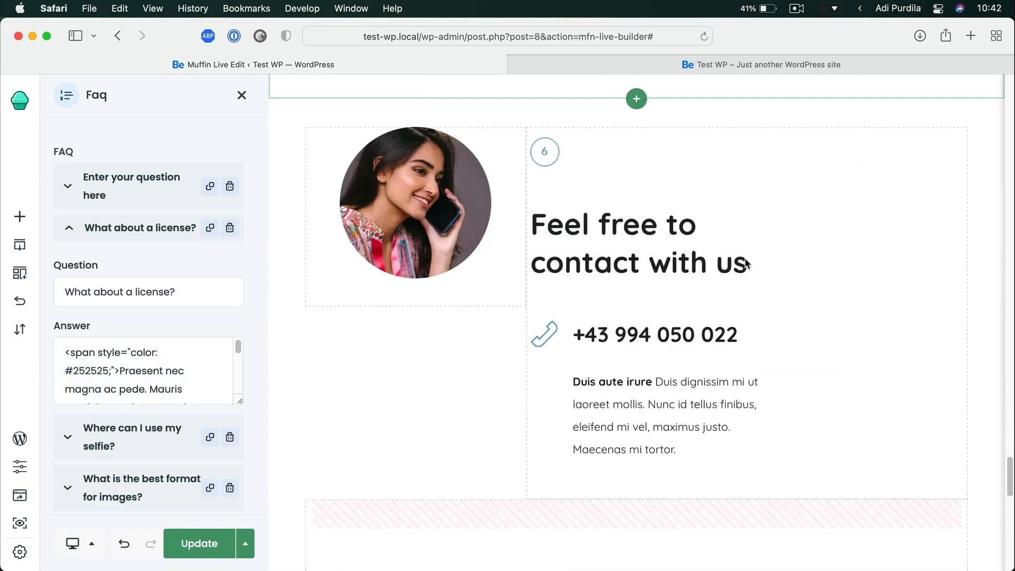
{"action": "left_click", "coordinate": [666, 138]}
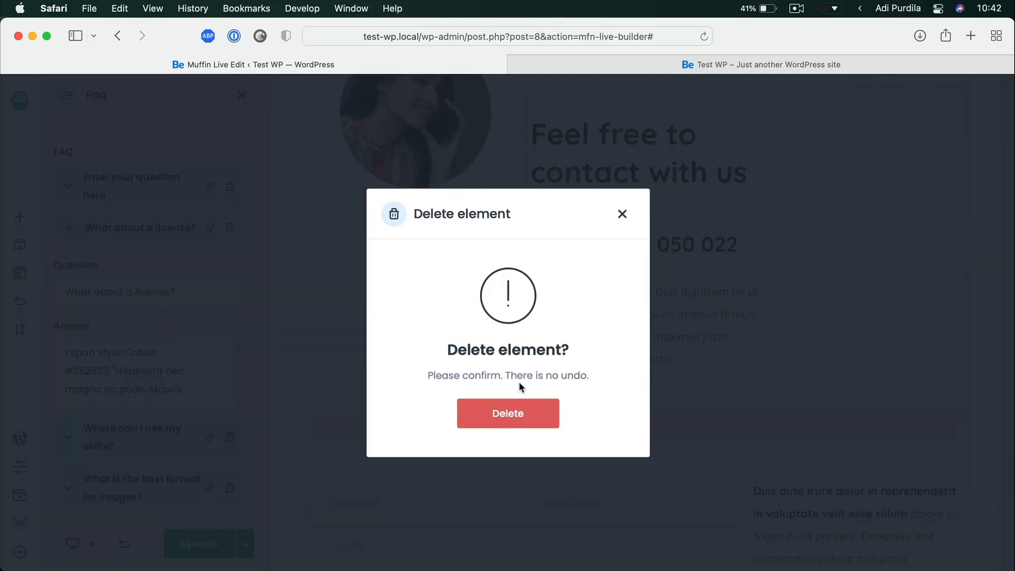
{"action": "left_click", "coordinate": [517, 415]}
{"action": "scroll", "coordinate": [599, 317], "scroll_direction": "down", "scroll_amount": 5}
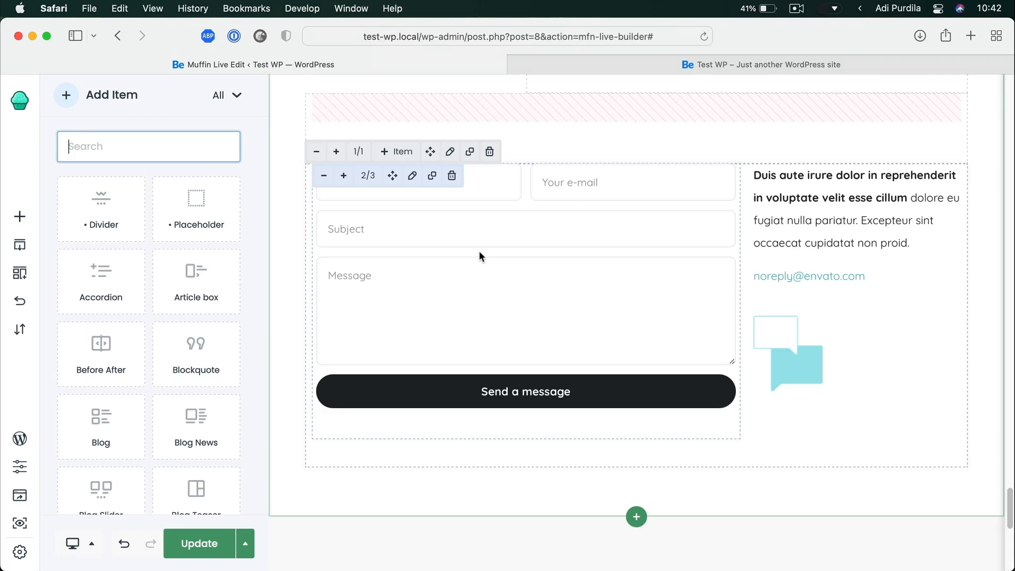
Widen the "Download the app now" heading column to the full 1/1 width
{"action": "scroll", "coordinate": [479, 256], "scroll_direction": "down", "scroll_amount": 2}
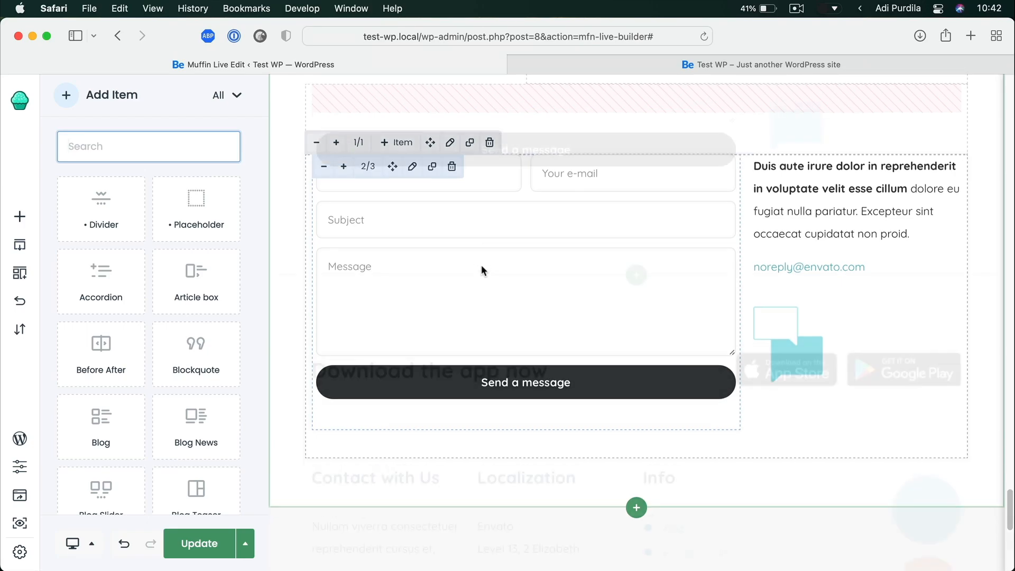
{"action": "scroll", "coordinate": [485, 265], "scroll_direction": "down", "scroll_amount": 5}
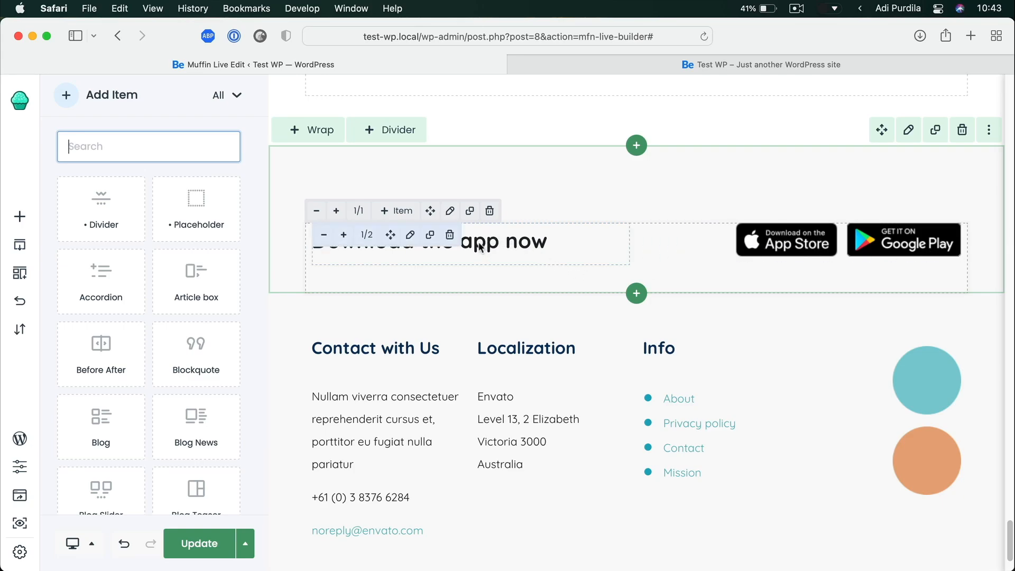
{"action": "left_click", "coordinate": [535, 243]}
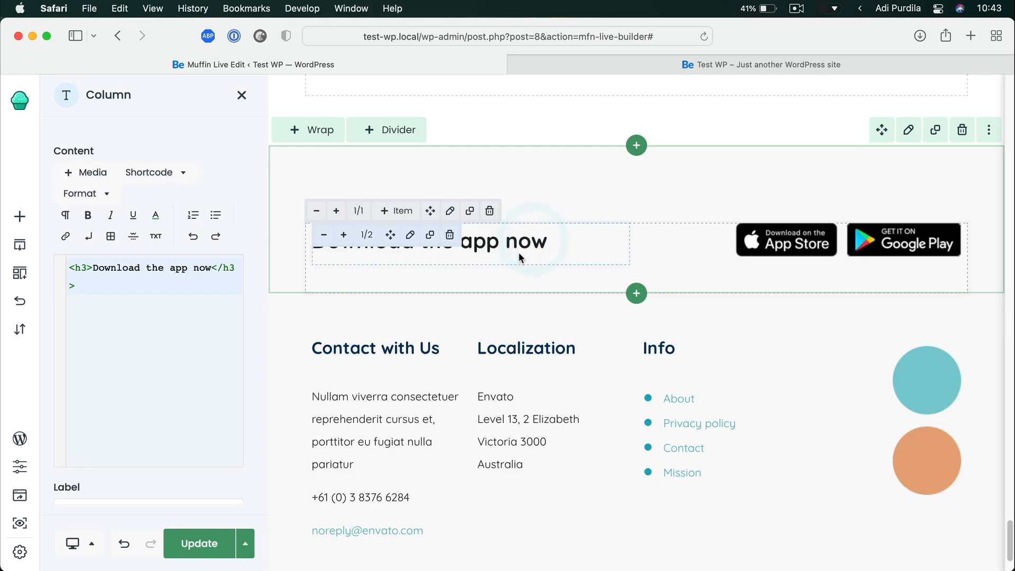
{"action": "left_click", "coordinate": [344, 235]}
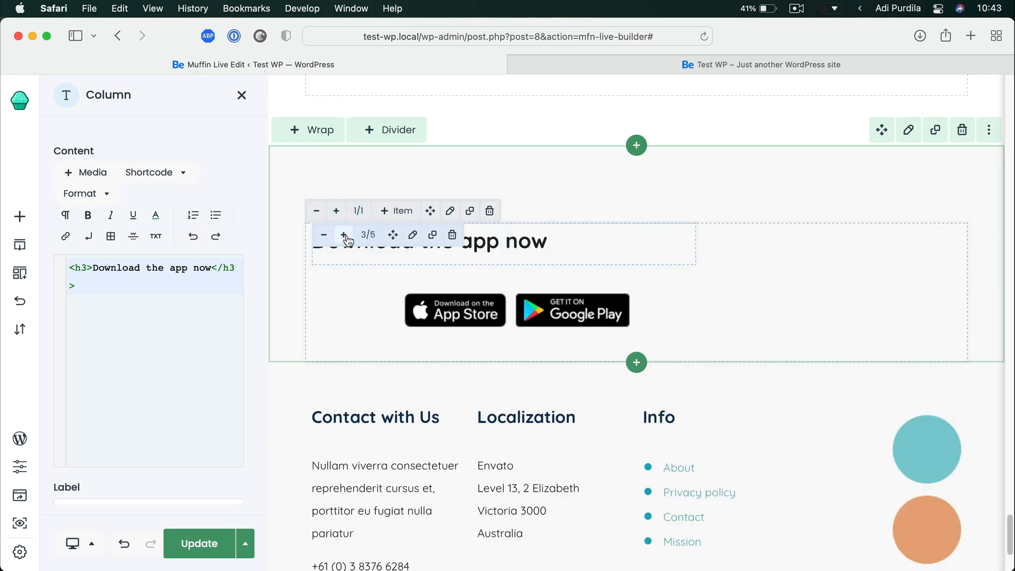
{"action": "left_click", "coordinate": [346, 236]}
{"action": "left_click", "coordinate": [347, 235]}
{"action": "left_click", "coordinate": [346, 236]}
{"action": "left_click", "coordinate": [346, 236]}
{"action": "left_click", "coordinate": [346, 236]}
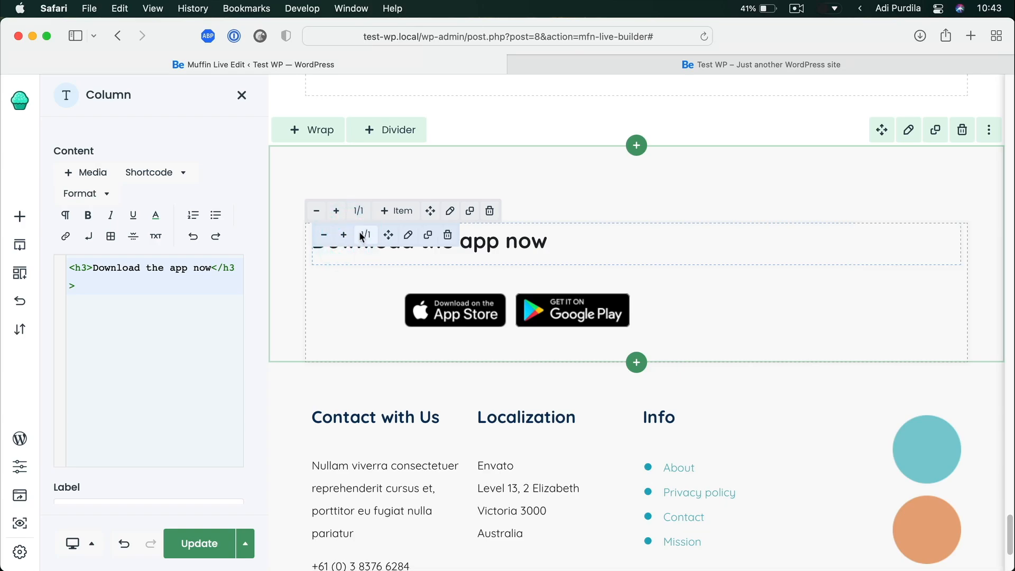
Center the text alignment of the "Download the app now" heading
{"action": "scroll", "coordinate": [137, 363], "scroll_direction": "down", "scroll_amount": 10}
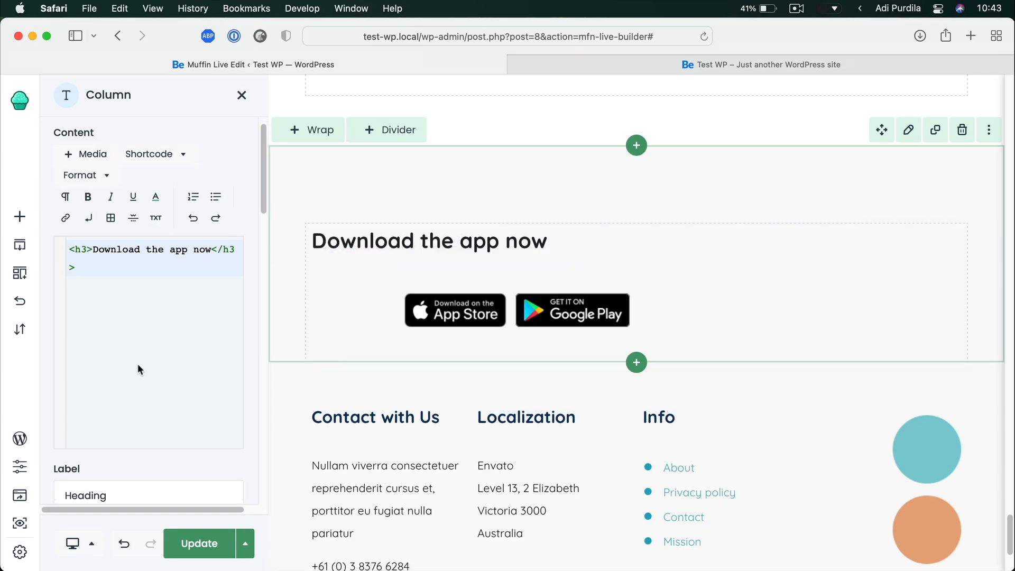
{"action": "left_click", "coordinate": [164, 300]}
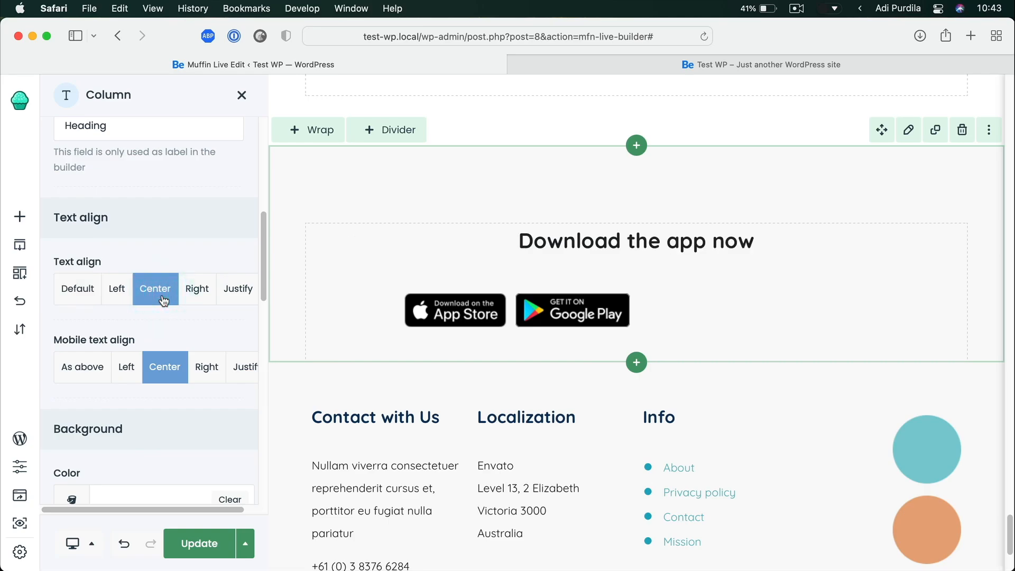
{"action": "scroll", "coordinate": [164, 307], "scroll_direction": "down", "scroll_amount": 5}
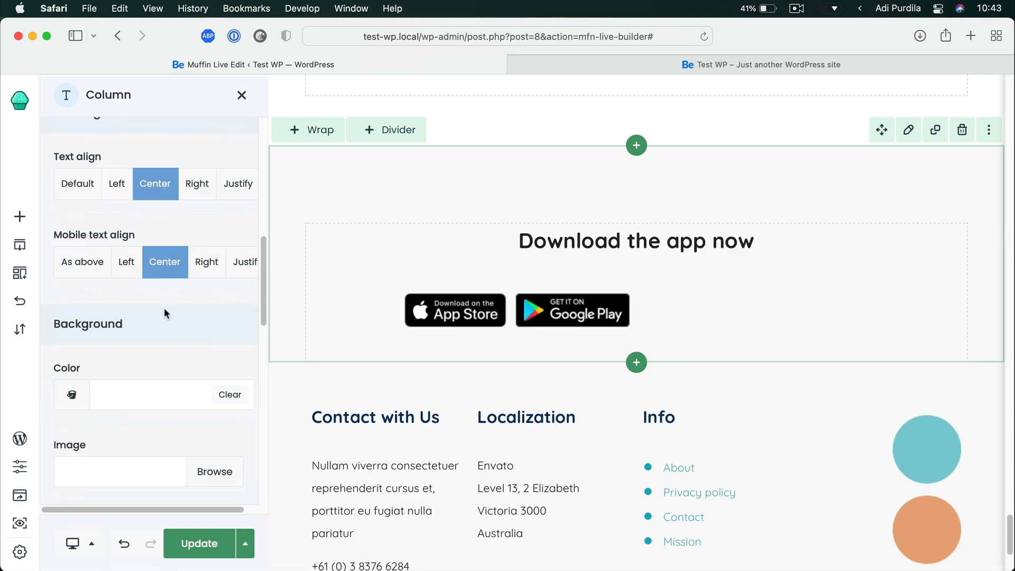
{"action": "left_click", "coordinate": [622, 273]}
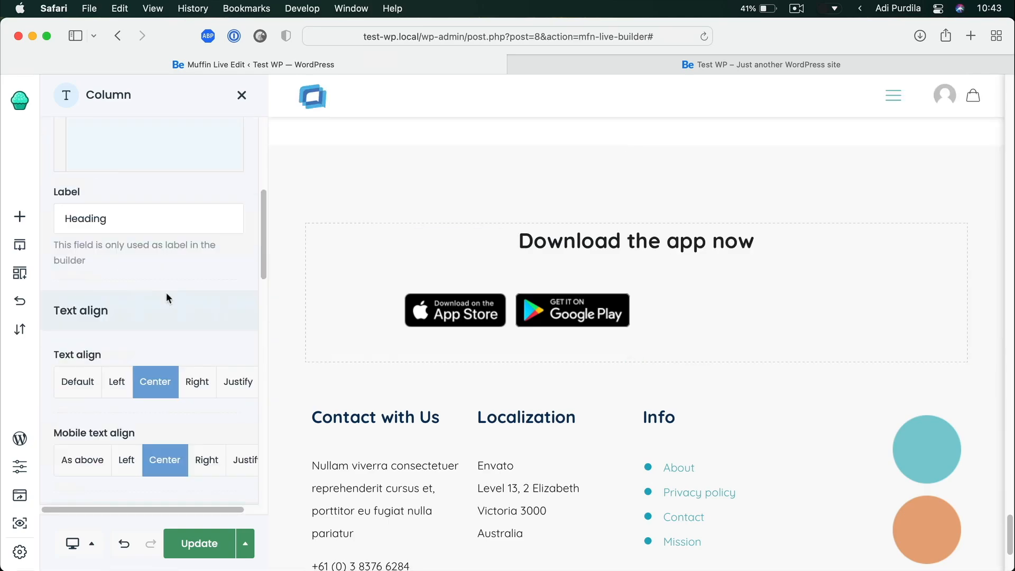
Change the "Download the app now" heading's opening and closing tags to h1
{"action": "scroll", "coordinate": [166, 296], "scroll_direction": "up", "scroll_amount": 5}
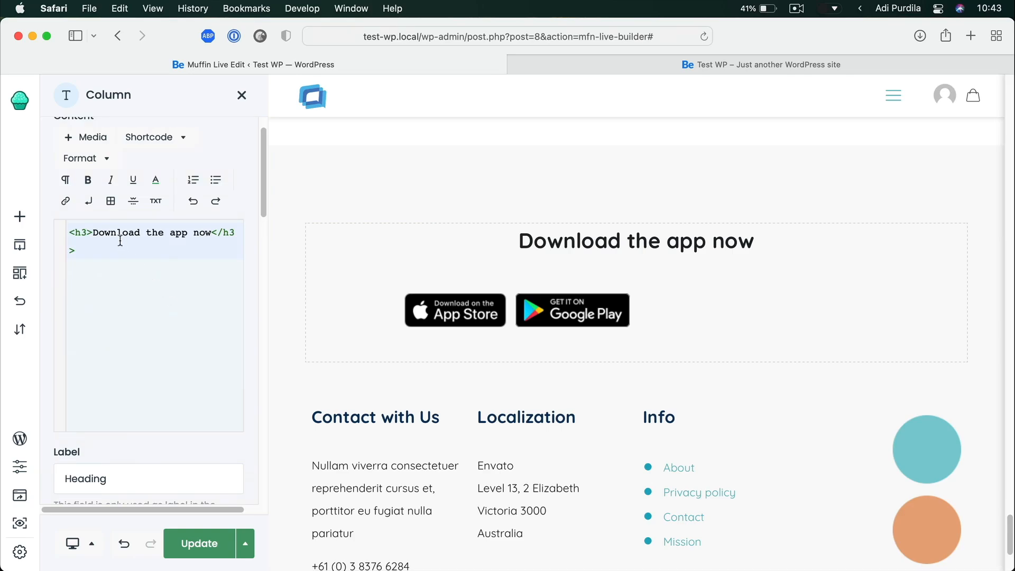
{"action": "left_click", "coordinate": [89, 232]}
{"action": "key", "text": "BackSpace"}
{"action": "type", "text": "1"}
{"action": "key", "text": "super+Right"}
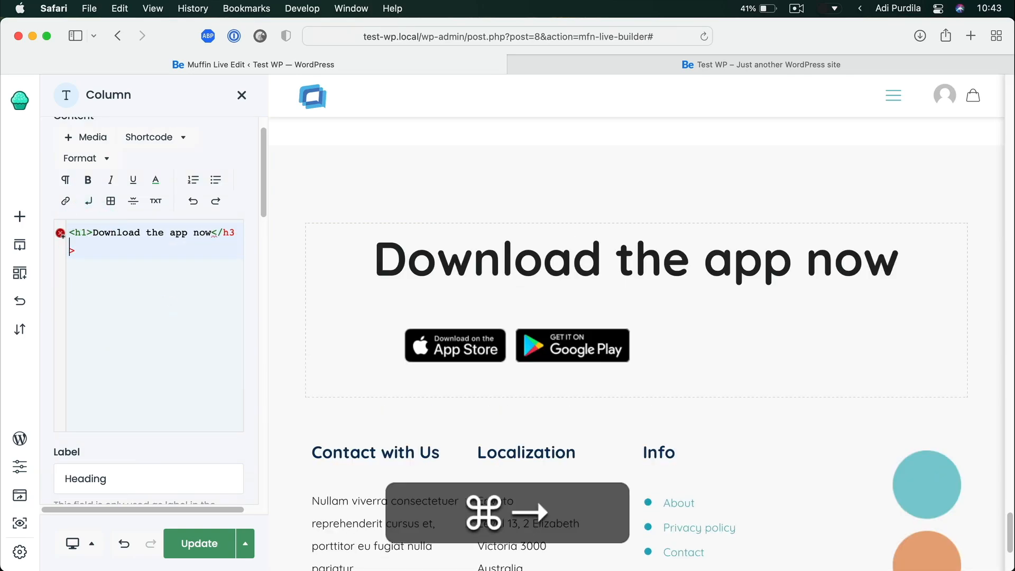
{"action": "key", "text": "super+Left"}
{"action": "key", "text": "shift+Left"}
{"action": "type", "text": "1"}
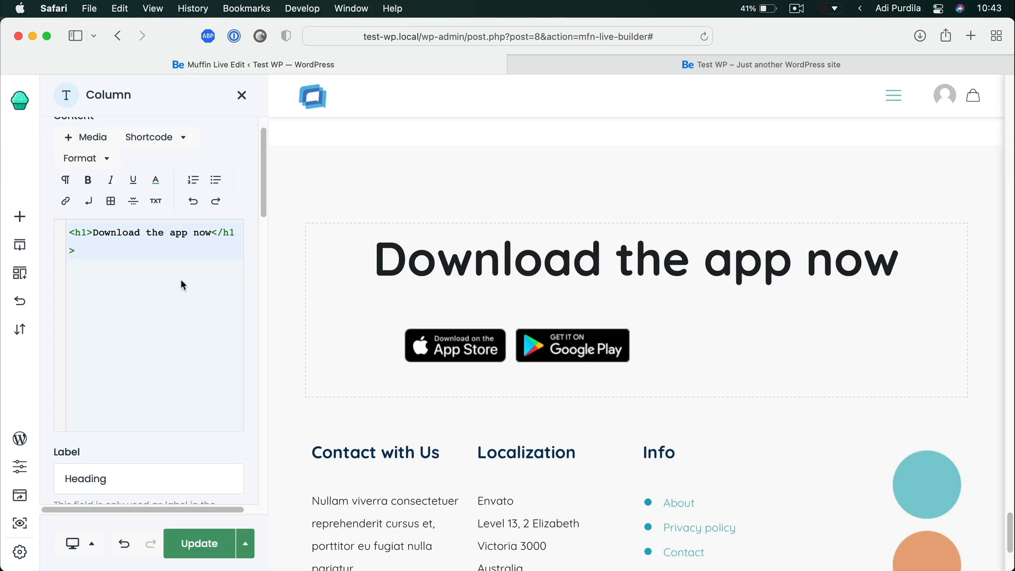
Widen the column holding the App Store and Google Play badges to the full 1/1 width
{"action": "left_click", "coordinate": [487, 346]}
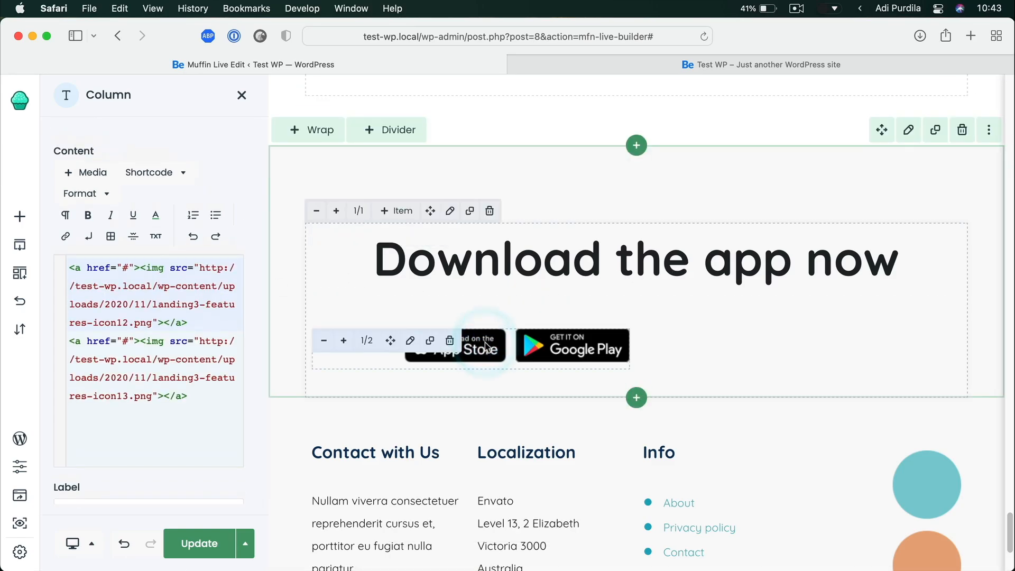
{"action": "left_click", "coordinate": [343, 341]}
{"action": "left_click", "coordinate": [343, 340]}
{"action": "left_click", "coordinate": [344, 341]}
{"action": "left_click", "coordinate": [344, 342]}
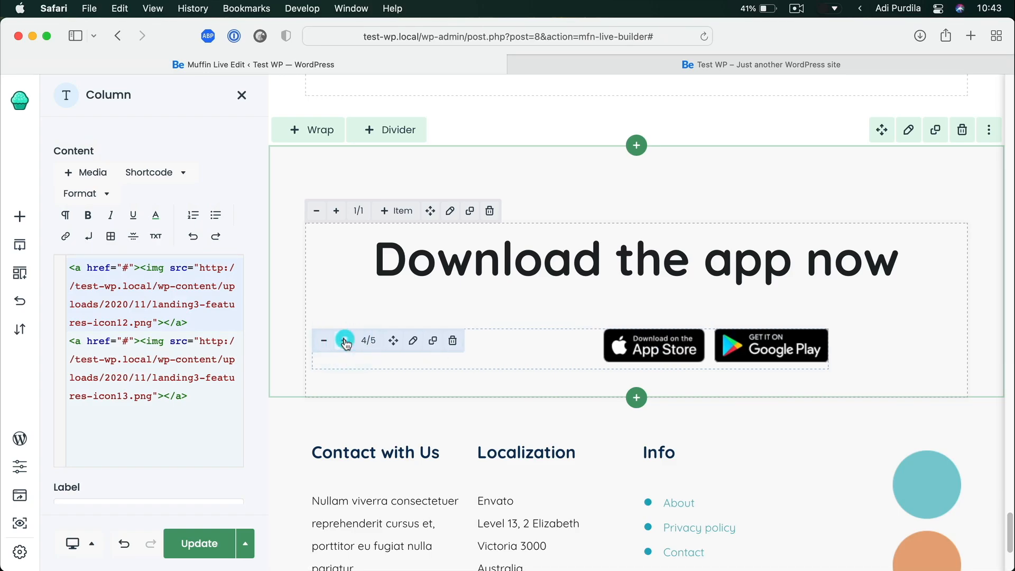
{"action": "left_click", "coordinate": [345, 341]}
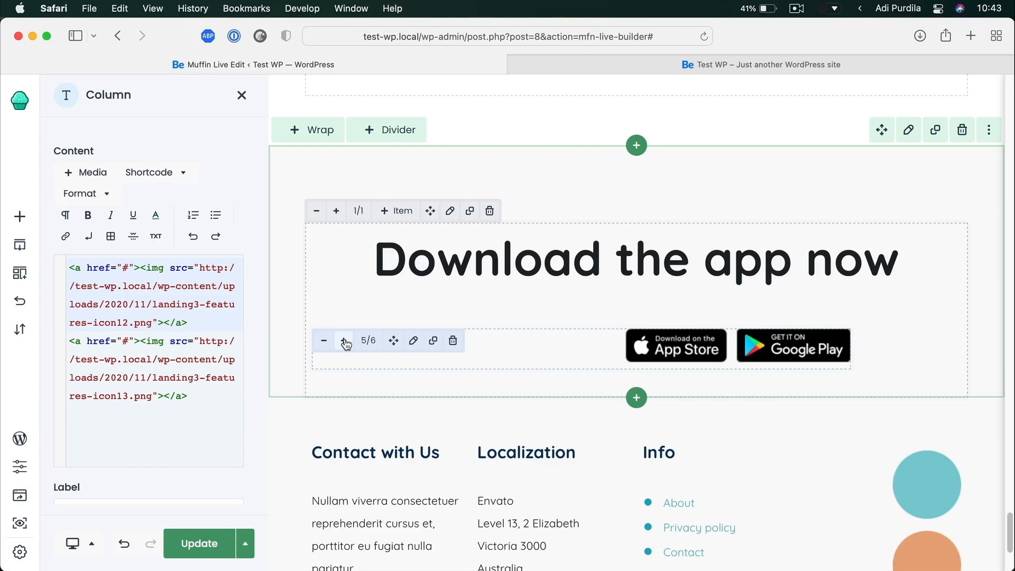
{"action": "left_click", "coordinate": [344, 342]}
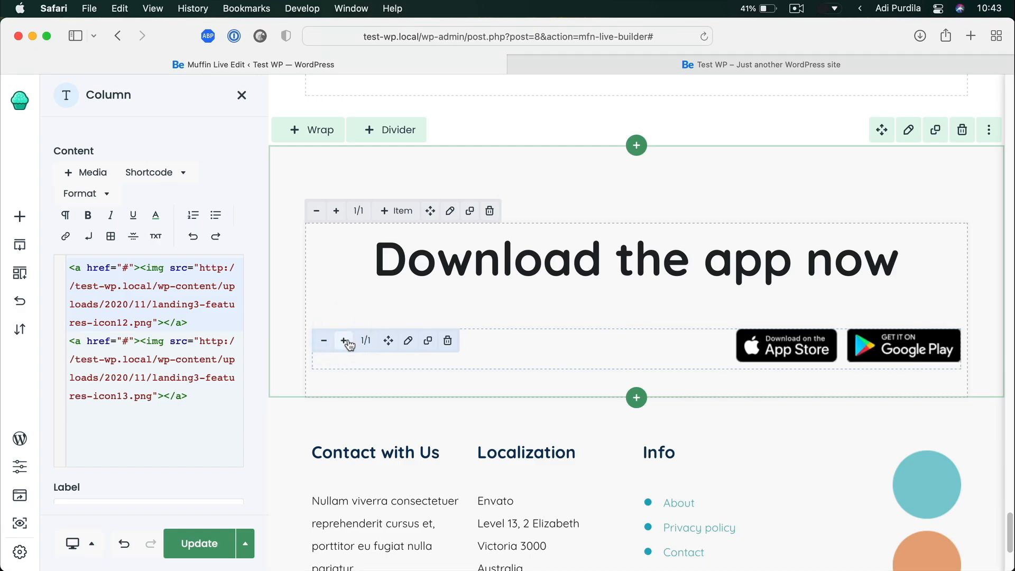
Center the text alignment of the App Store and Google Play badges and update the page
{"action": "left_click", "coordinate": [570, 339]}
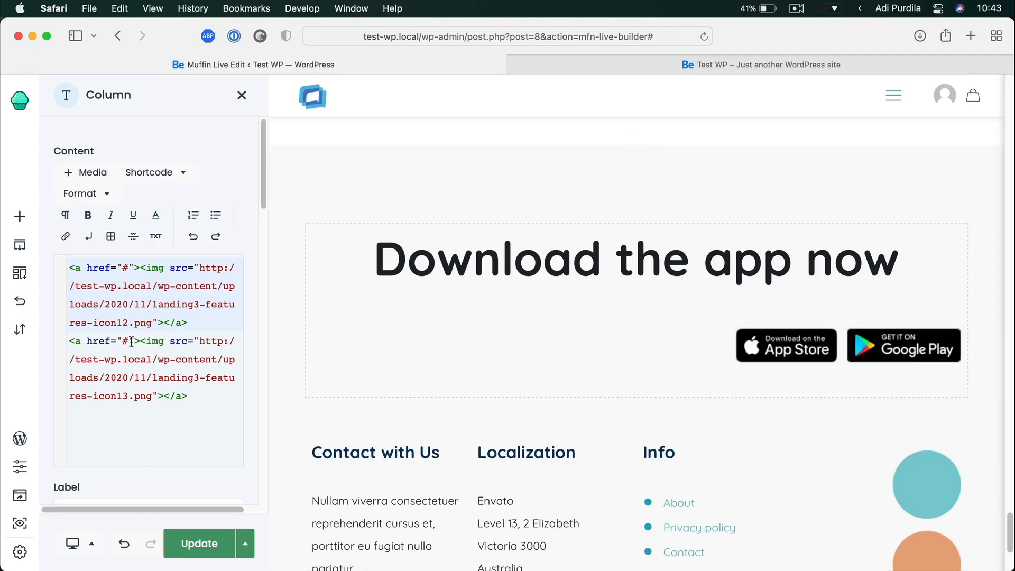
{"action": "scroll", "coordinate": [131, 342], "scroll_direction": "down", "scroll_amount": 10}
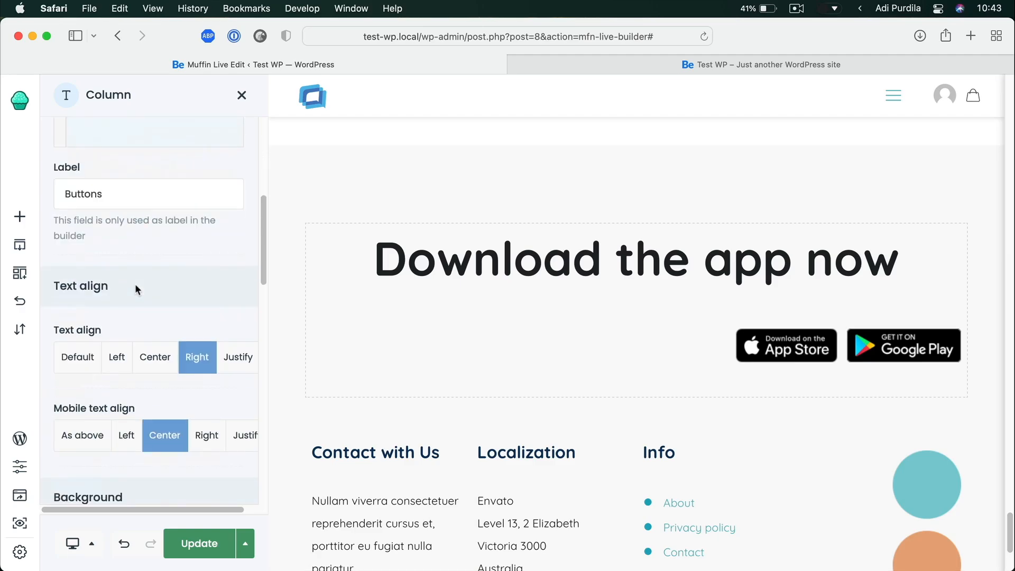
{"action": "scroll", "coordinate": [136, 290], "scroll_direction": "down", "scroll_amount": 2}
{"action": "left_click", "coordinate": [149, 309]}
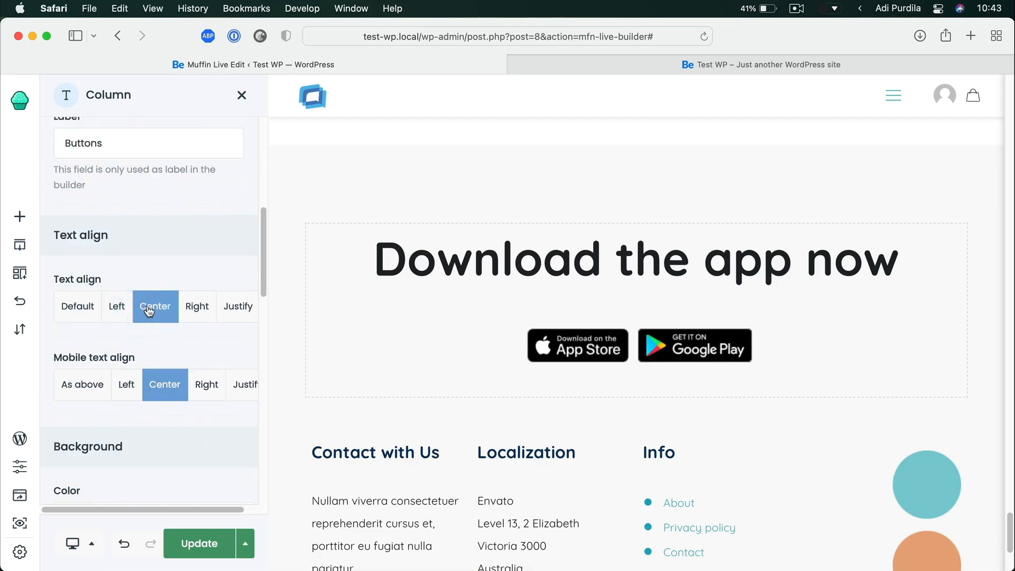
{"action": "scroll", "coordinate": [231, 310], "scroll_direction": "down", "scroll_amount": 8}
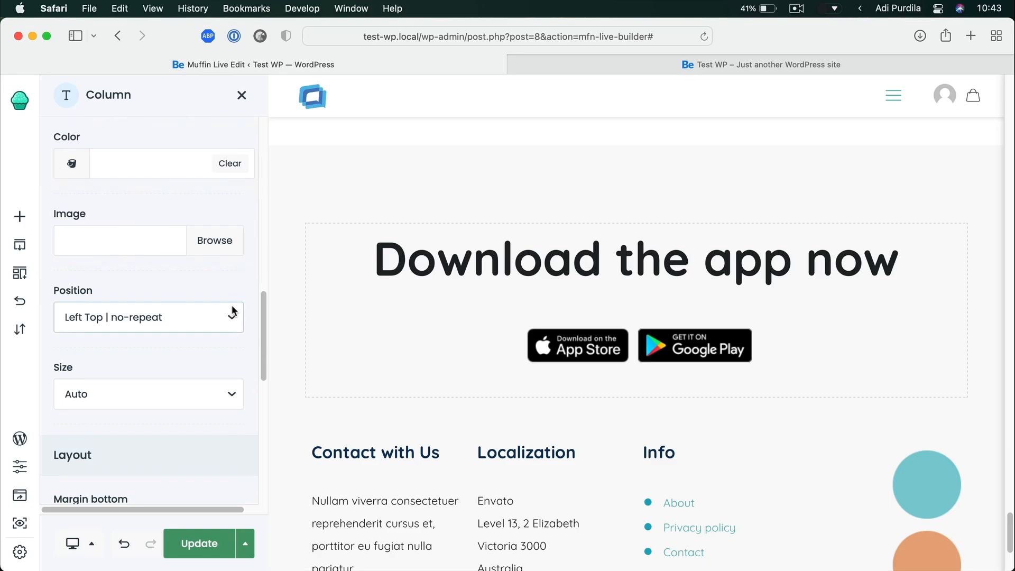
{"action": "scroll", "coordinate": [233, 310], "scroll_direction": "up", "scroll_amount": 6}
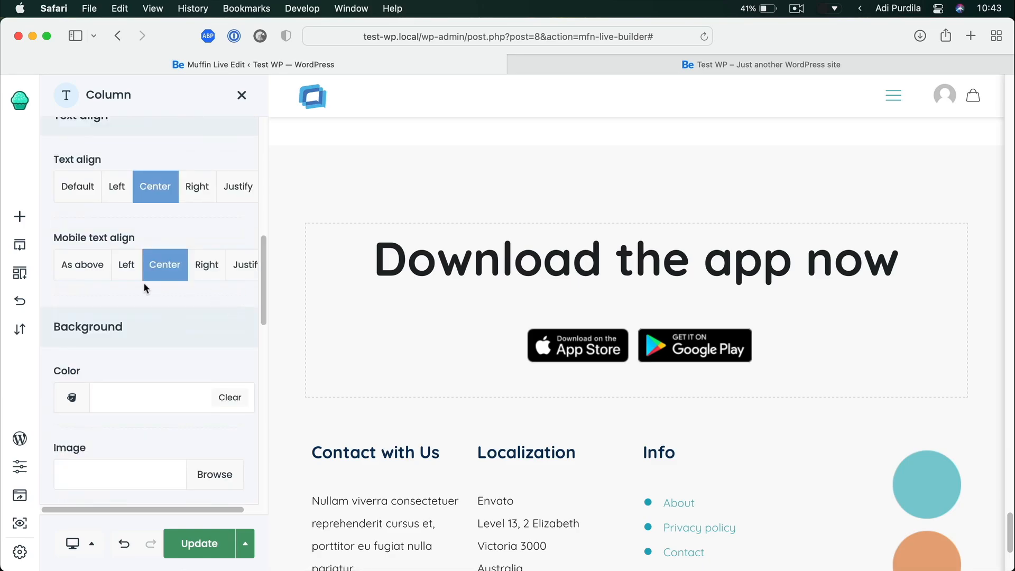
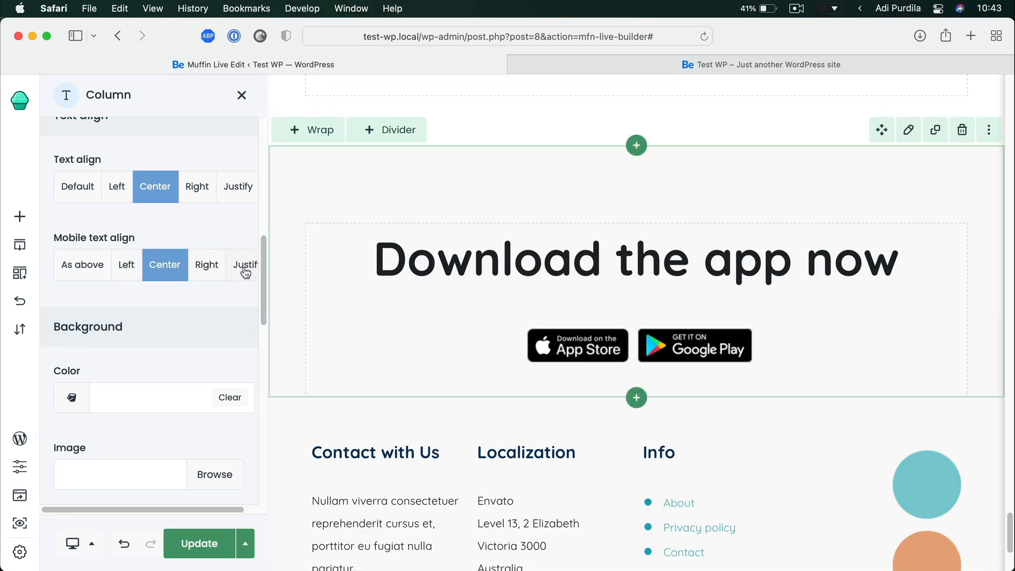
{"action": "left_click", "coordinate": [199, 543]}
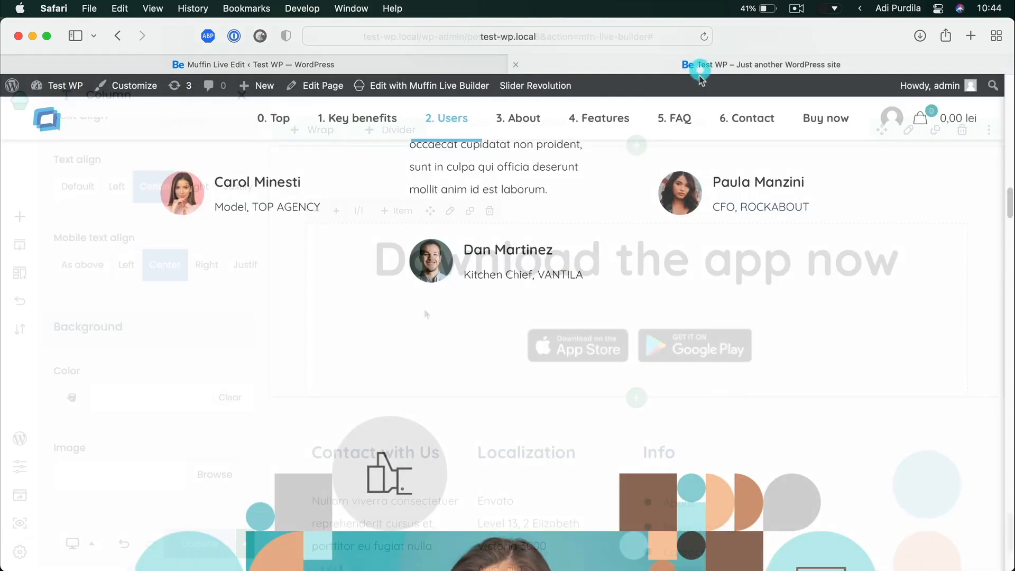
Reload the live site and examine its Contact section, the contact form and the "Download the app now" section
{"action": "key", "text": "super+r"}
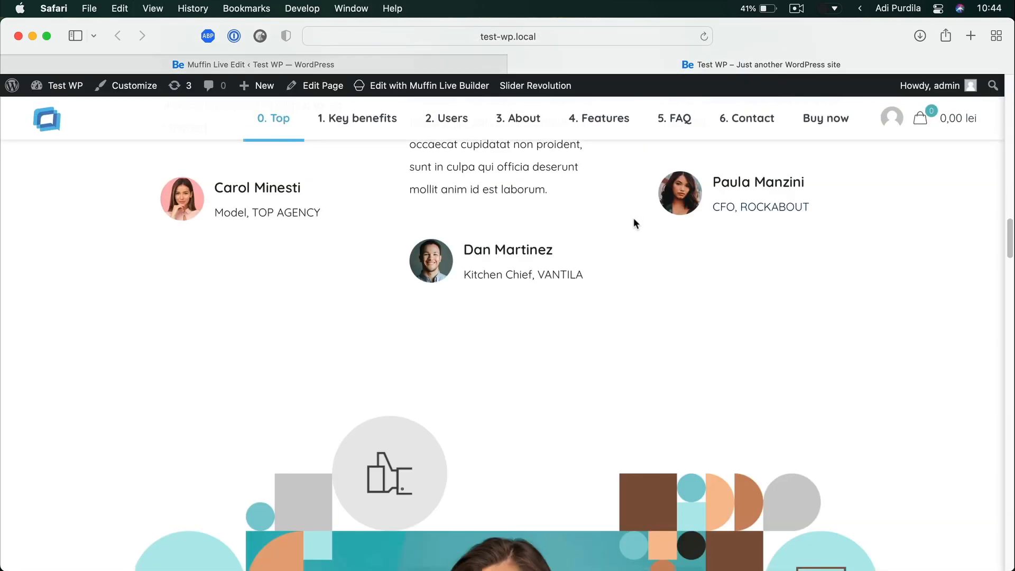
{"action": "left_click", "coordinate": [750, 120]}
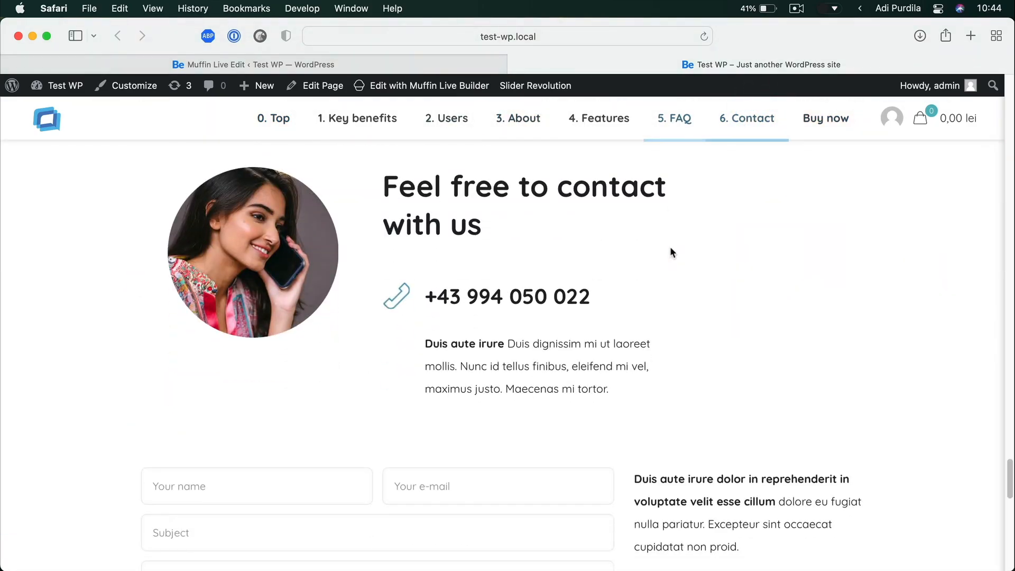
{"action": "scroll", "coordinate": [671, 252], "scroll_direction": "down", "scroll_amount": 10}
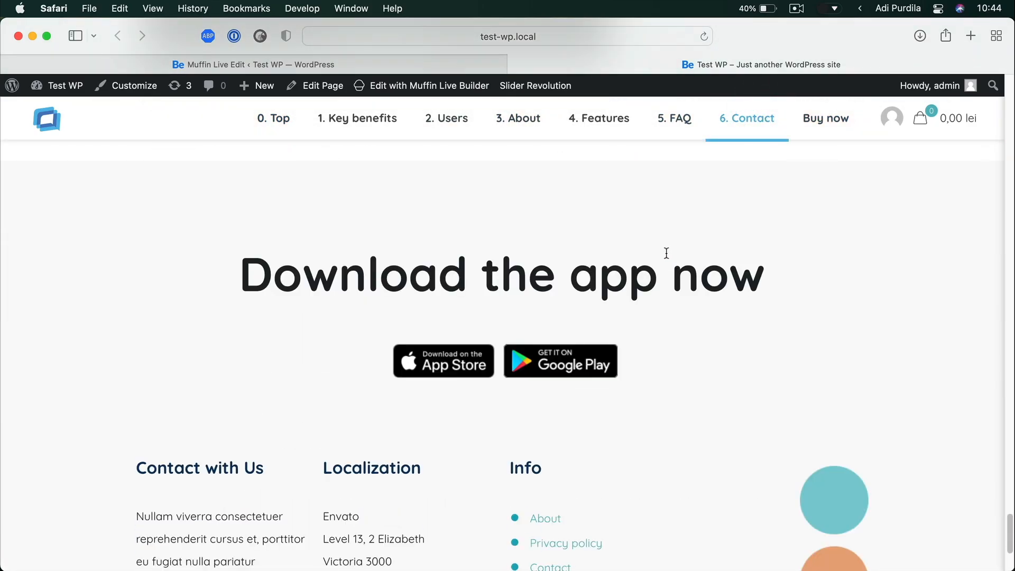
{"action": "left_click_drag", "start_coordinate": [274, 275], "coordinate": [715, 332]}
{"action": "left_click", "coordinate": [716, 335]}
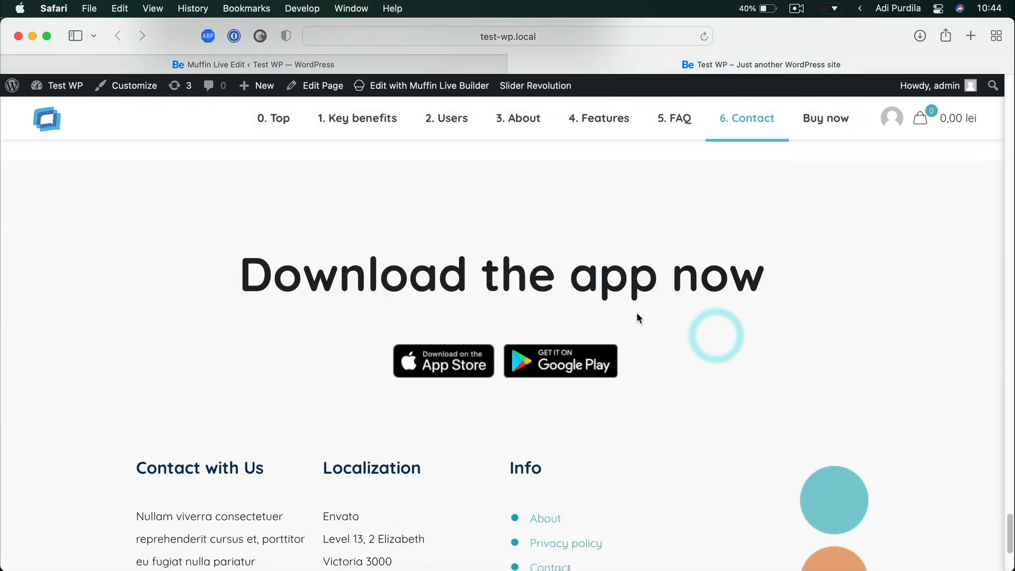
{"action": "scroll", "coordinate": [634, 313], "scroll_direction": "down", "scroll_amount": 5}
{"action": "scroll", "coordinate": [633, 312], "scroll_direction": "up", "scroll_amount": 10}
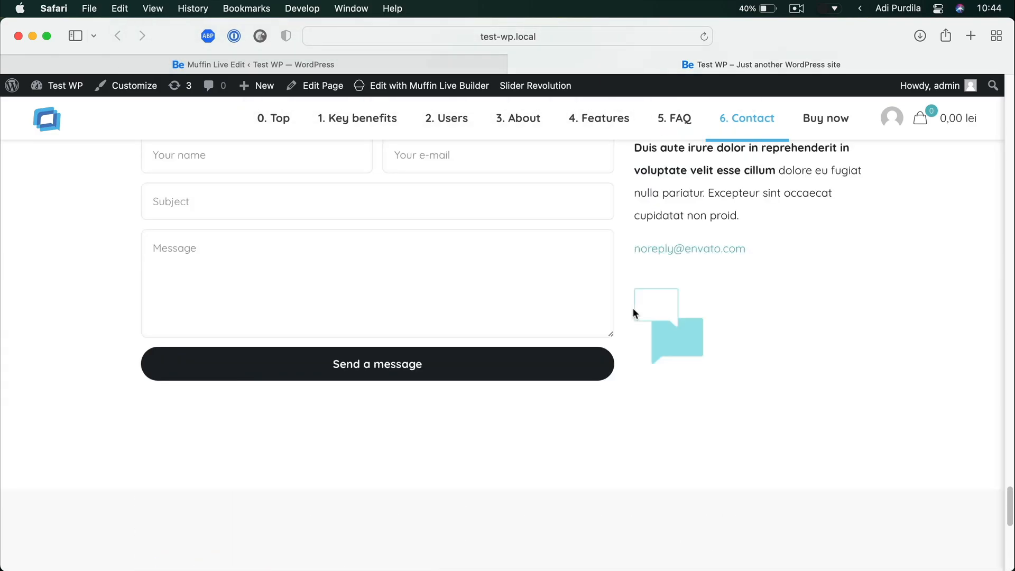
{"action": "scroll", "coordinate": [633, 312], "scroll_direction": "up", "scroll_amount": 1}
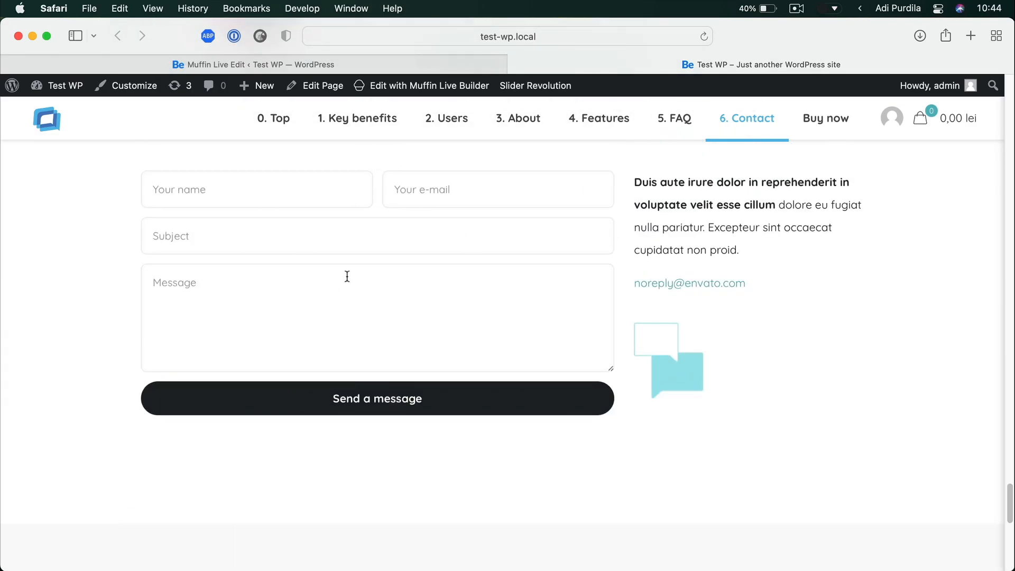
Open the existing "Contact form" for editing from the WordPress dashboard's contact forms and examine its form template markup
{"action": "left_click", "coordinate": [332, 63]}
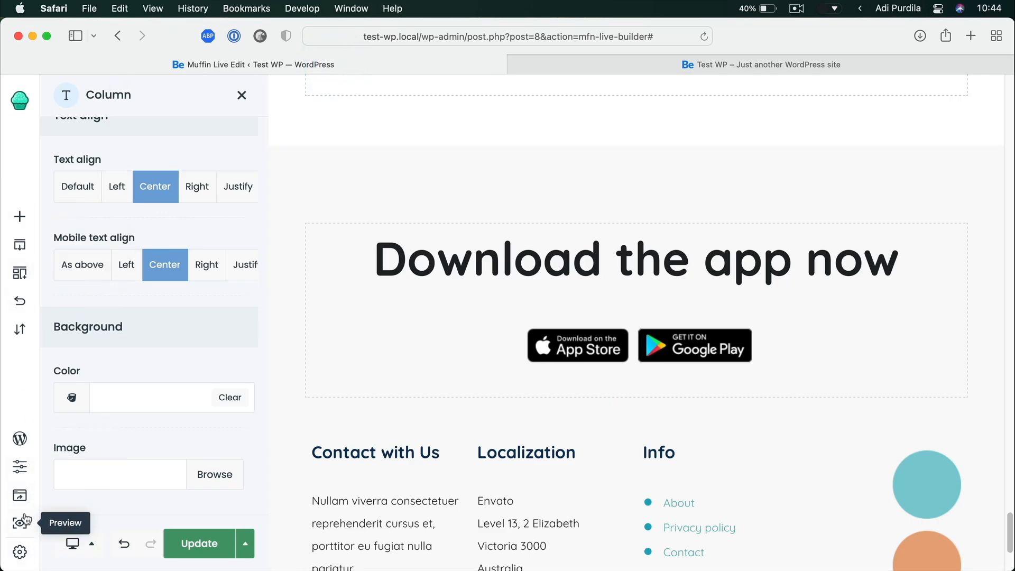
{"action": "left_click", "coordinate": [20, 438]}
{"action": "scroll", "coordinate": [41, 388], "scroll_direction": "down", "scroll_amount": 5}
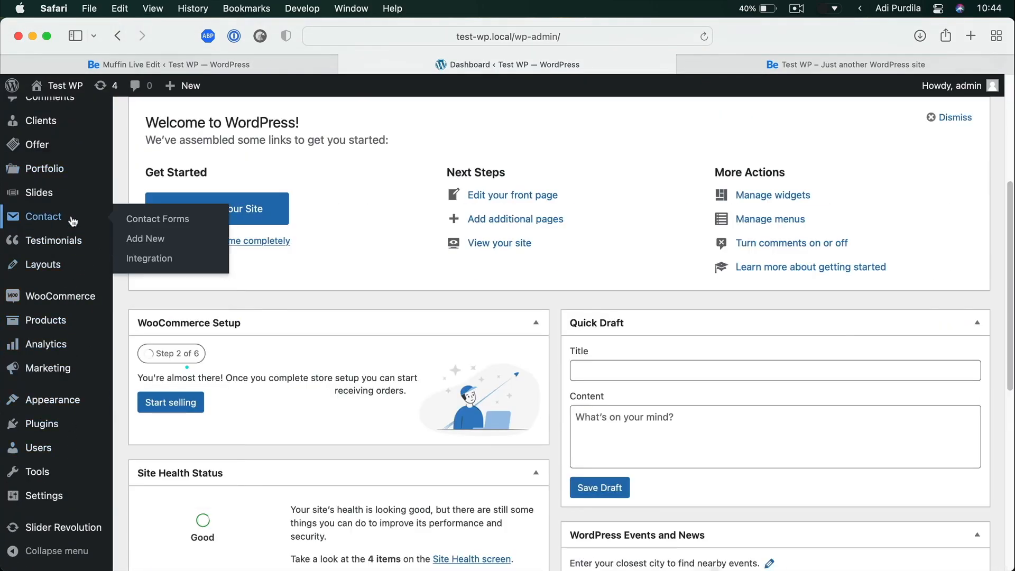
{"action": "left_click", "coordinate": [73, 220]}
{"action": "scroll", "coordinate": [379, 368], "scroll_direction": "down", "scroll_amount": 1}
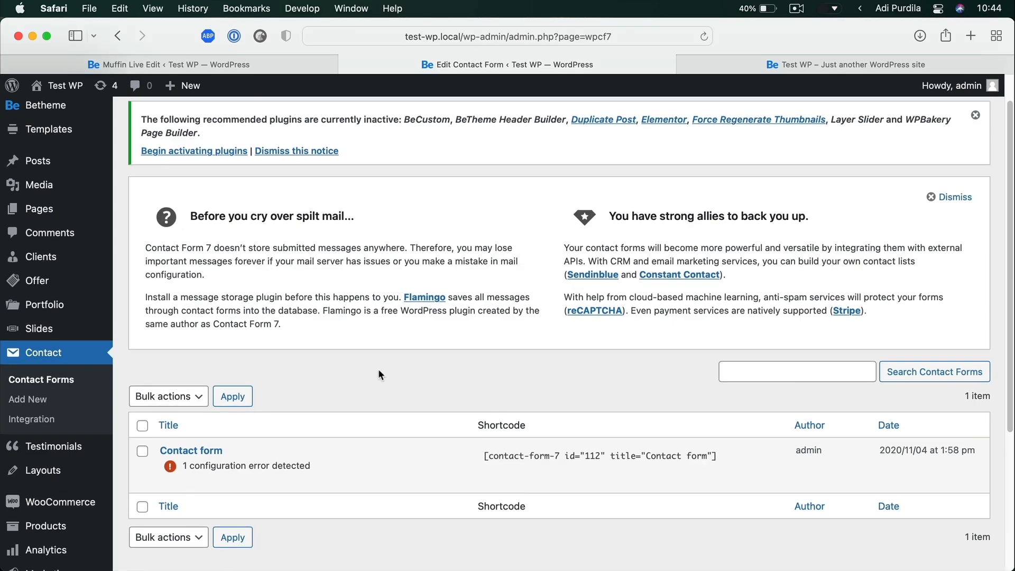
{"action": "left_click", "coordinate": [207, 451]}
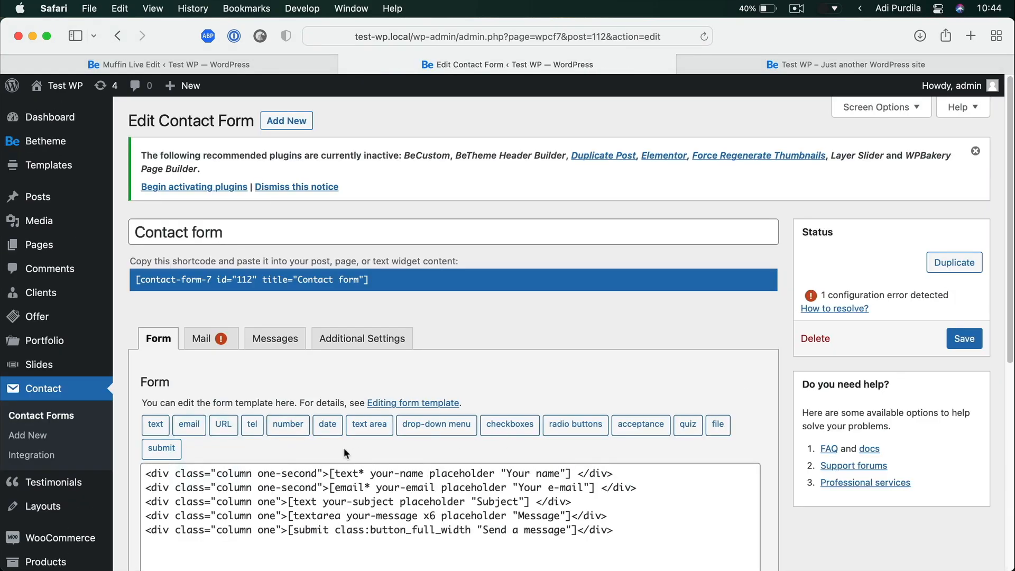
{"action": "scroll", "coordinate": [344, 452], "scroll_direction": "down", "scroll_amount": 2}
{"action": "left_click_drag", "start_coordinate": [657, 417], "coordinate": [172, 351]}
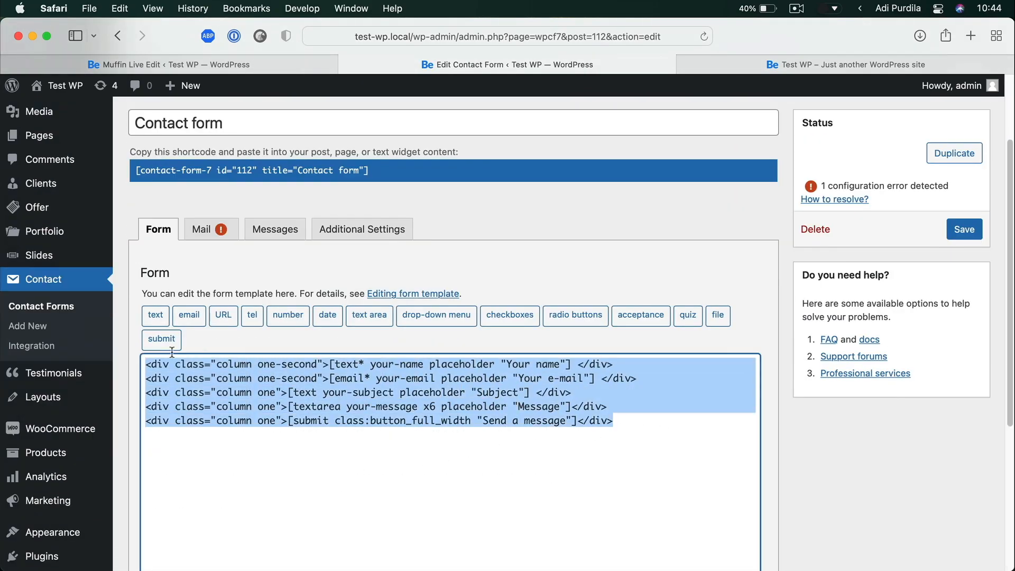
{"action": "left_click", "coordinate": [338, 388]}
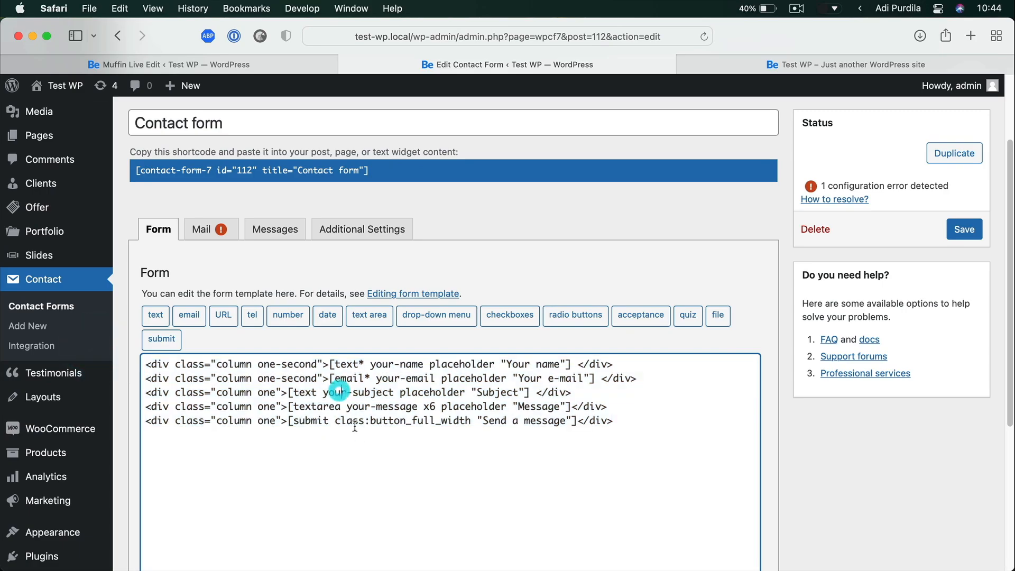
Examine the contact form's mail template: the To, From, Subject, Additional headers and Message body fields and the available mail-tags
{"action": "left_click", "coordinate": [210, 231]}
{"action": "scroll", "coordinate": [192, 365], "scroll_direction": "down", "scroll_amount": 4}
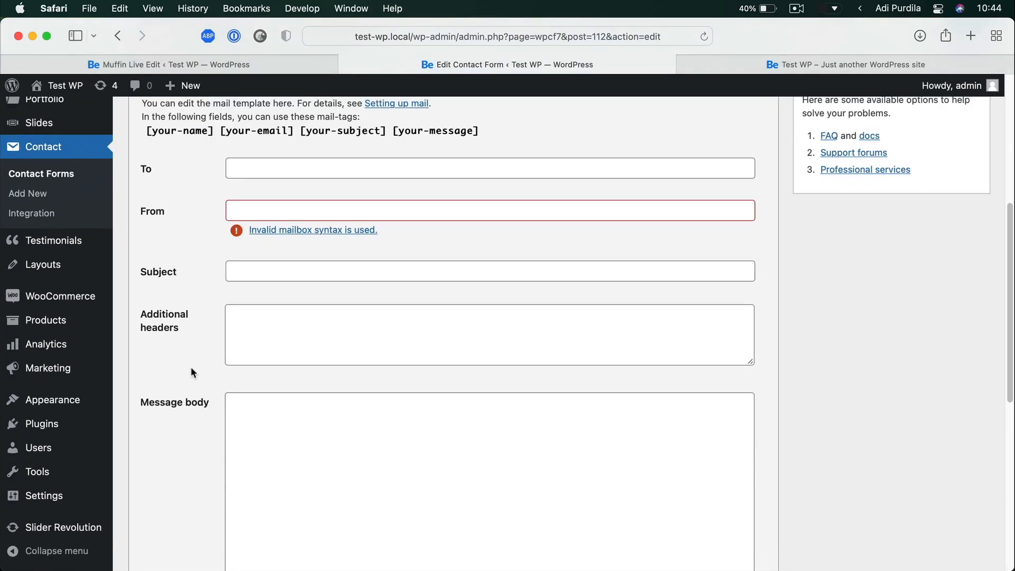
{"action": "left_click", "coordinate": [263, 168]}
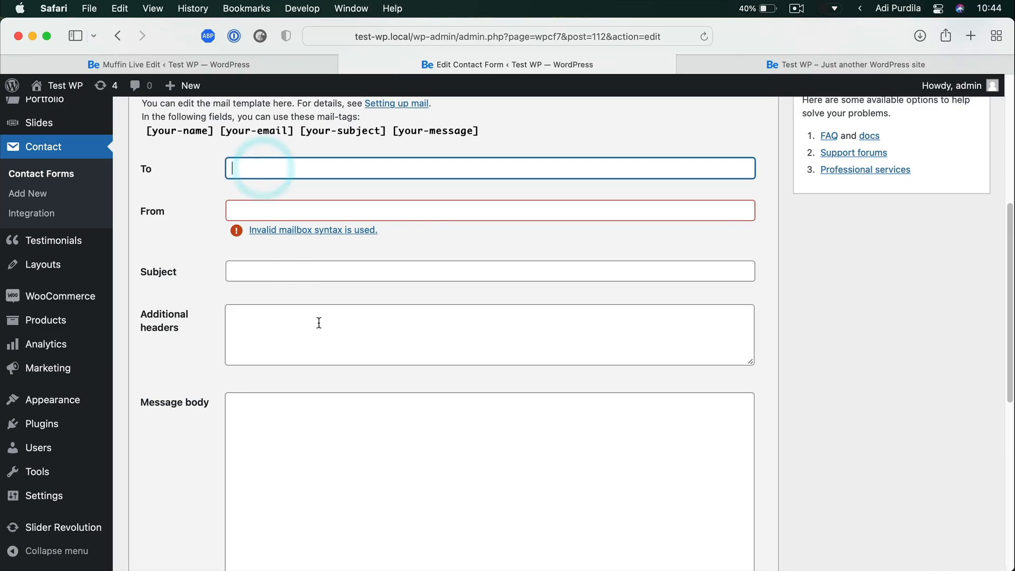
{"action": "left_click", "coordinate": [255, 205]}
{"action": "left_click", "coordinate": [255, 267]}
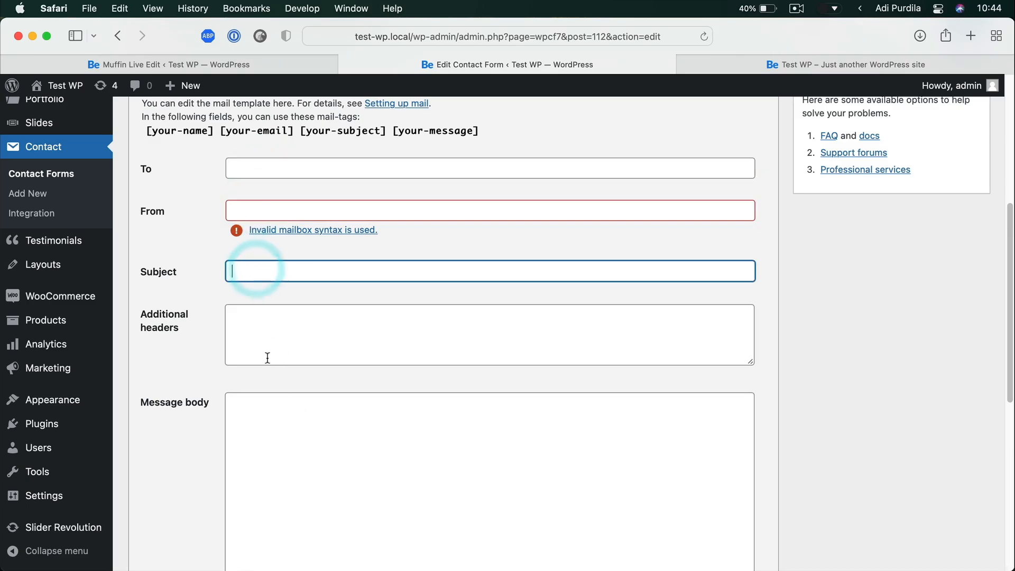
{"action": "left_click", "coordinate": [264, 333]}
{"action": "left_click", "coordinate": [270, 430]}
{"action": "scroll", "coordinate": [317, 381], "scroll_direction": "down", "scroll_amount": 5}
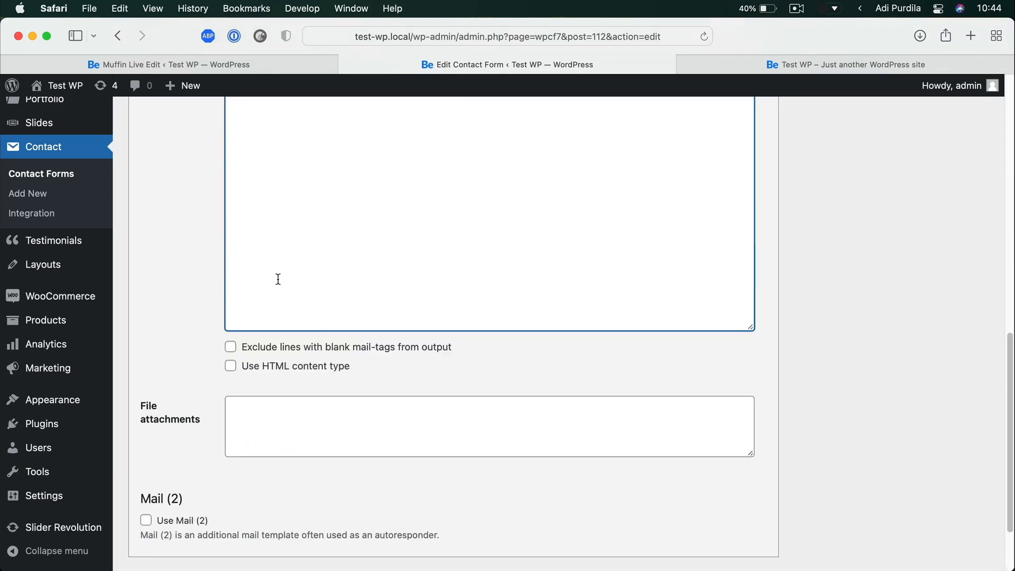
{"action": "scroll", "coordinate": [278, 279], "scroll_direction": "up", "scroll_amount": 10}
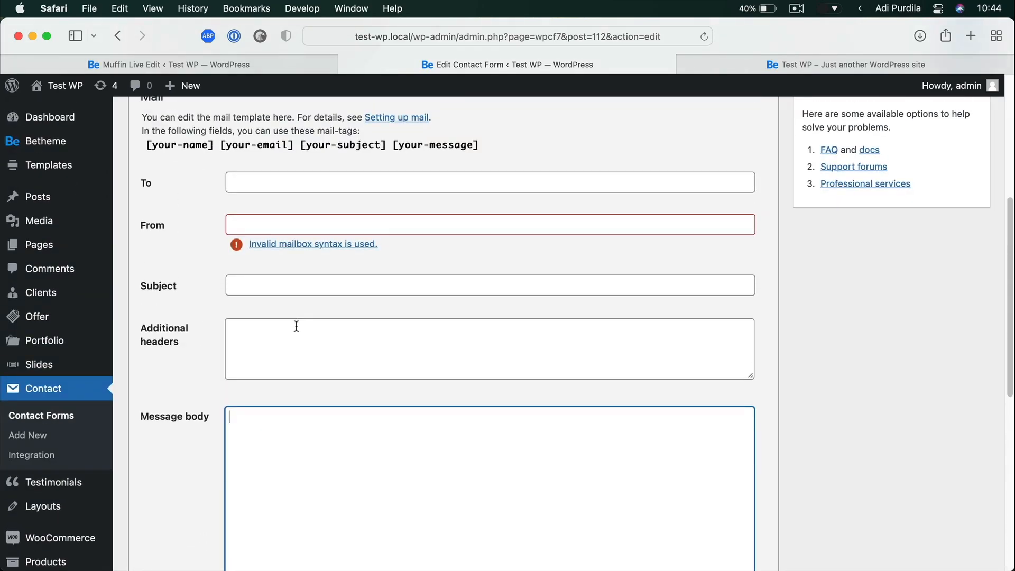
{"action": "left_click_drag", "start_coordinate": [149, 142], "coordinate": [313, 145]}
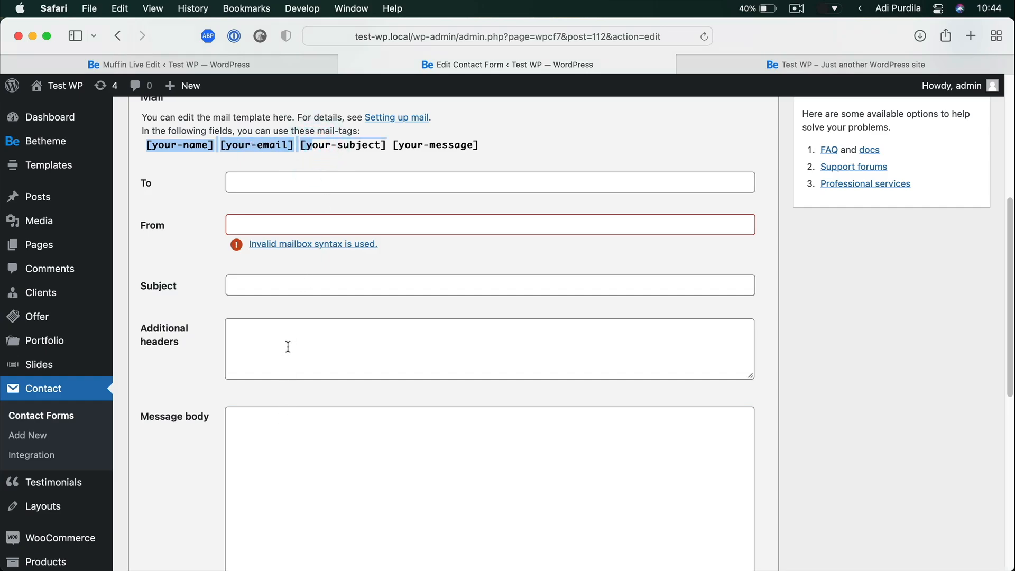
{"action": "scroll", "coordinate": [341, 426], "scroll_direction": "up", "scroll_amount": 2}
{"action": "left_click", "coordinate": [341, 426]}
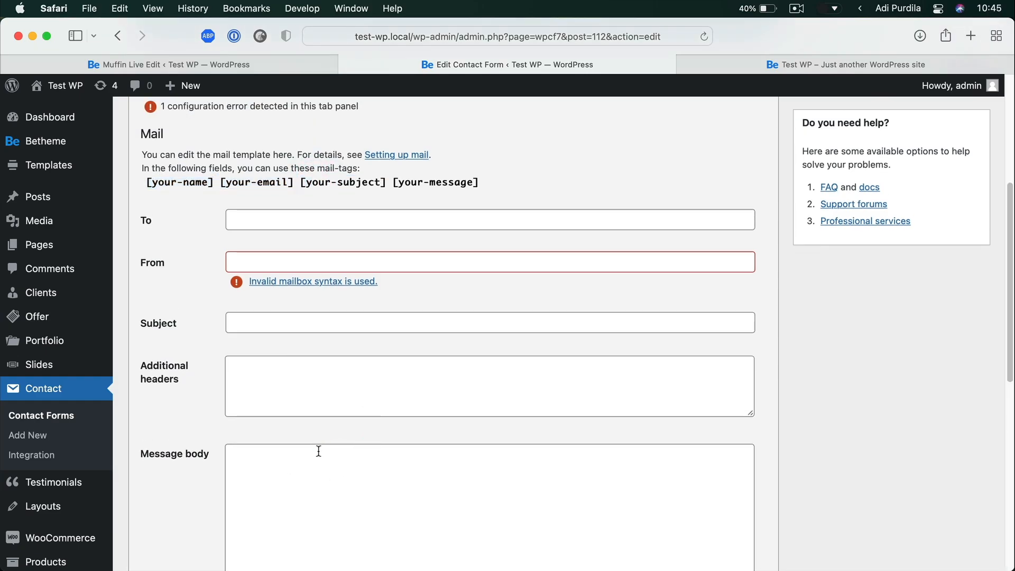
Set the mail template's subject to "Email from [your-name]" using the [your-name] mail-tag
{"action": "left_click", "coordinate": [281, 325]}
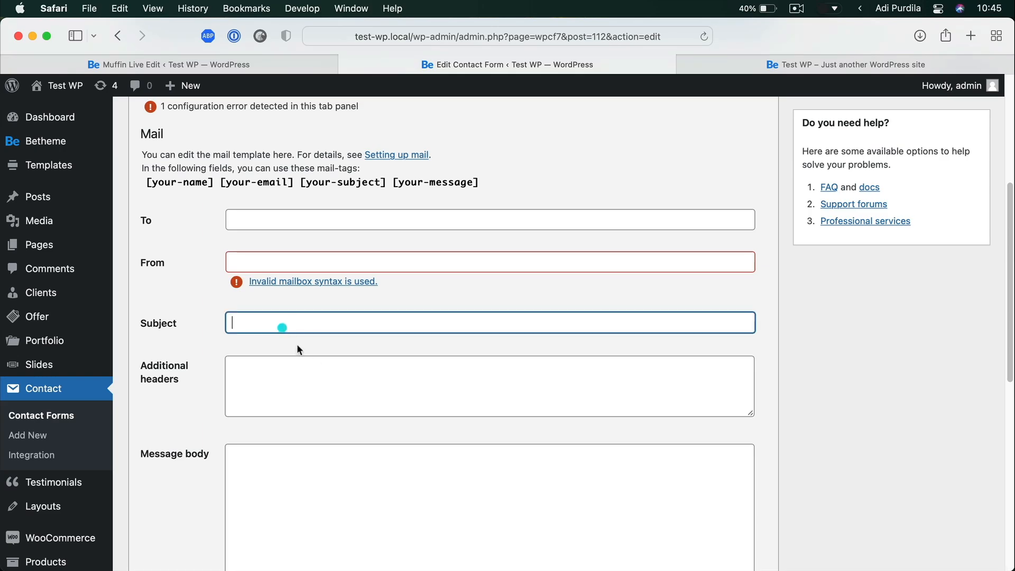
{"action": "type", "text": "Email from"}
{"action": "left_click", "coordinate": [177, 185]}
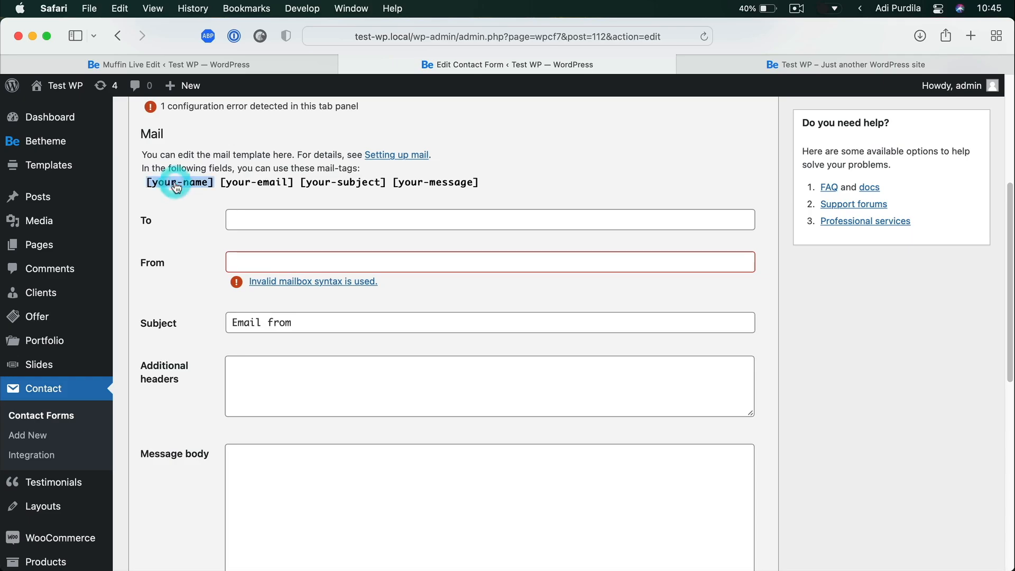
{"action": "key", "text": "super+c"}
{"action": "left_click", "coordinate": [342, 348]}
{"action": "key", "text": "super+v"}
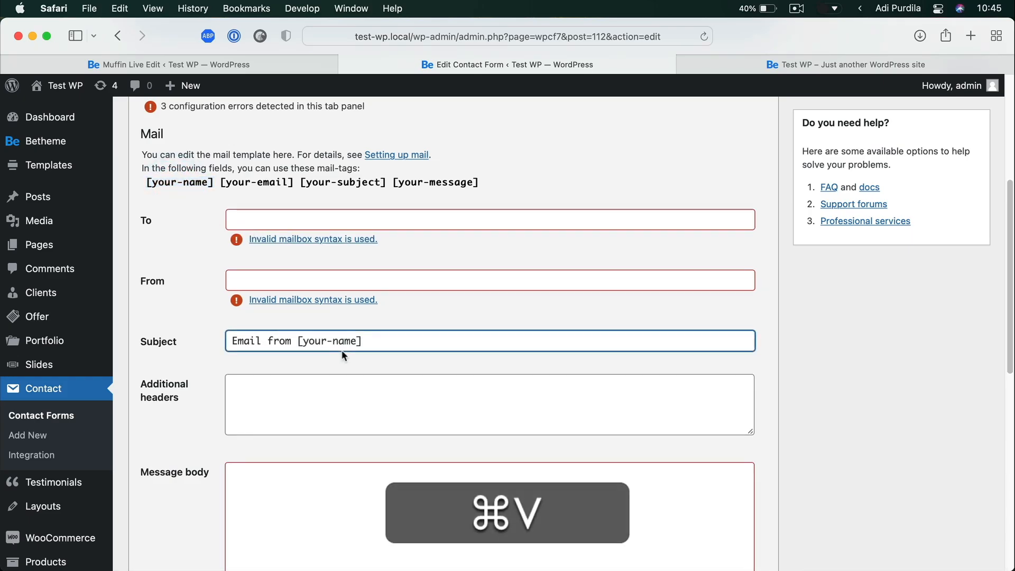
Inspect the contact form column in the live builder and compare its name field with the [your-name] tag in the mail subject
{"action": "left_click_drag", "start_coordinate": [376, 345], "coordinate": [297, 341]}
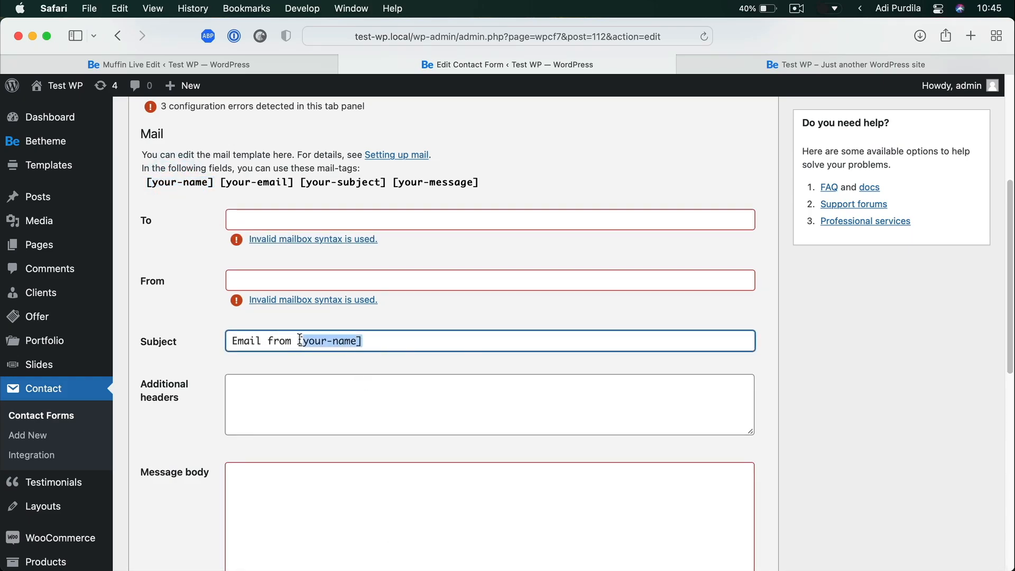
{"action": "left_click", "coordinate": [262, 67]}
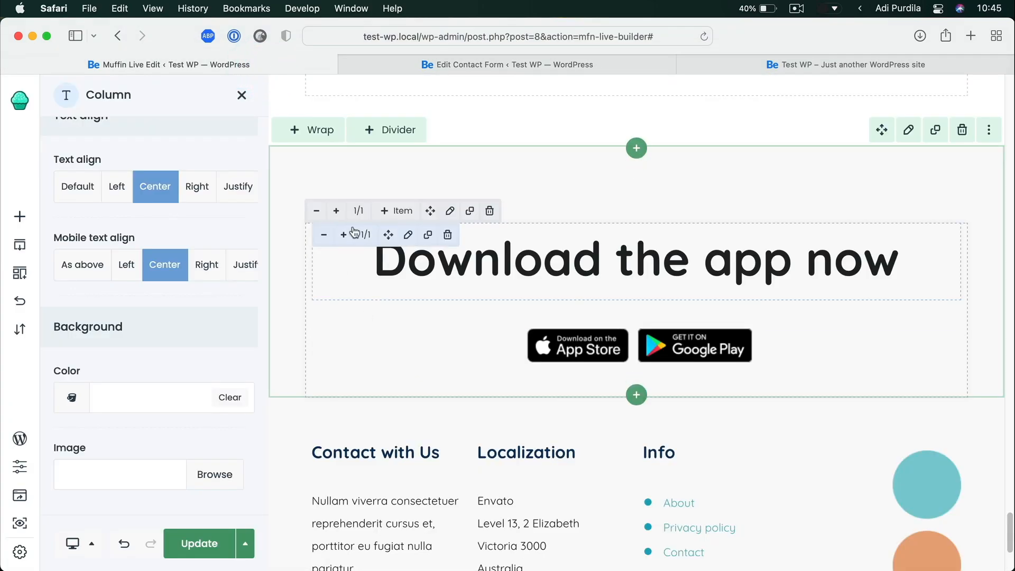
{"action": "scroll", "coordinate": [374, 360], "scroll_direction": "up", "scroll_amount": 8}
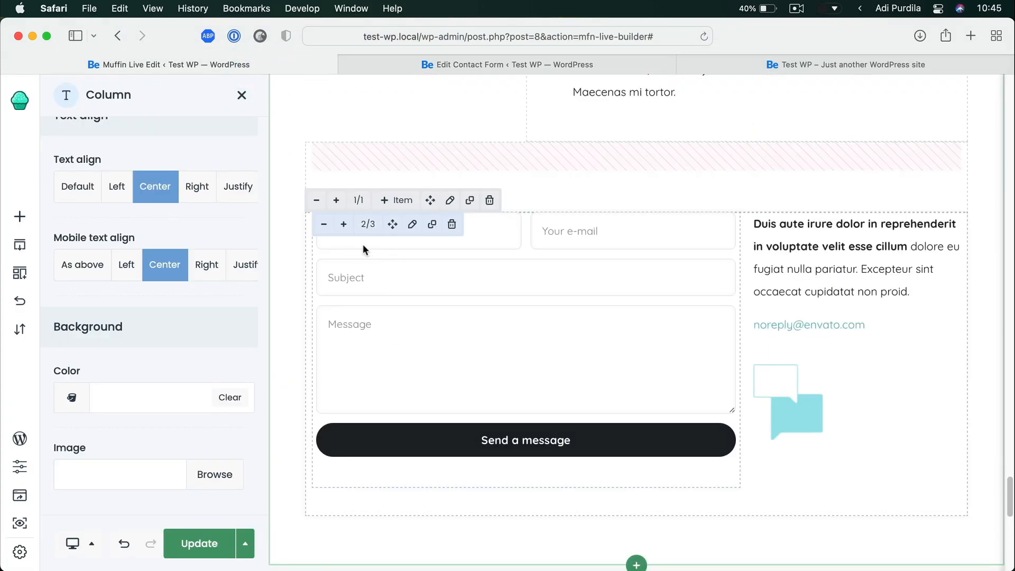
{"action": "left_click", "coordinate": [486, 233]}
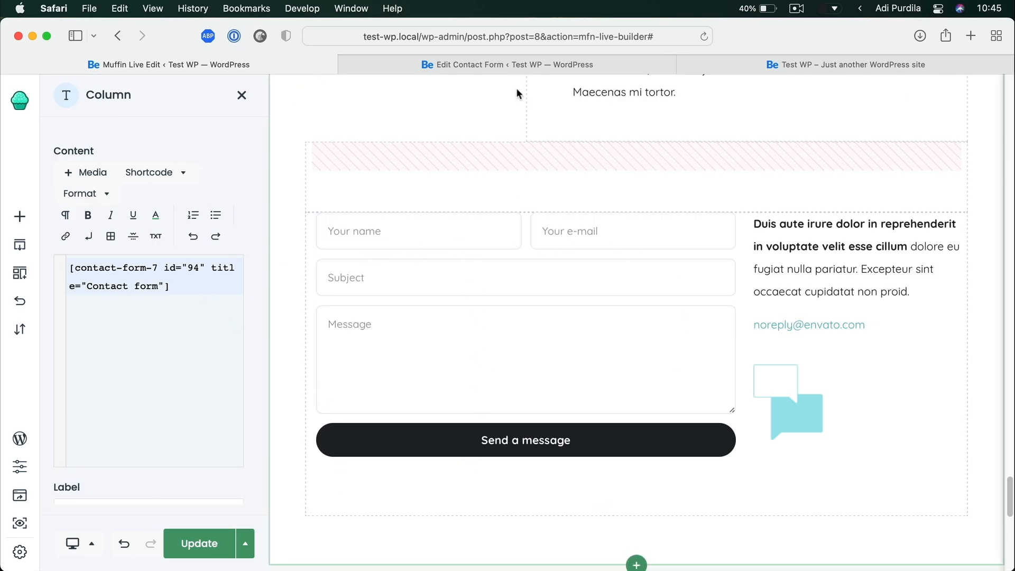
{"action": "left_click", "coordinate": [515, 64]}
{"action": "left_click", "coordinate": [193, 323]}
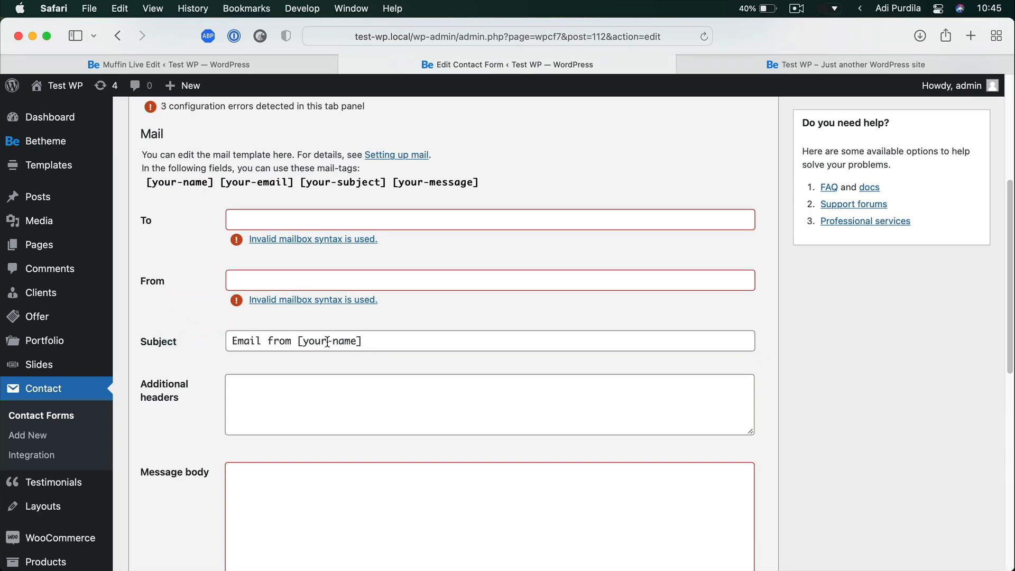
{"action": "left_click_drag", "start_coordinate": [299, 339], "coordinate": [376, 343]}
{"action": "left_click", "coordinate": [378, 344]}
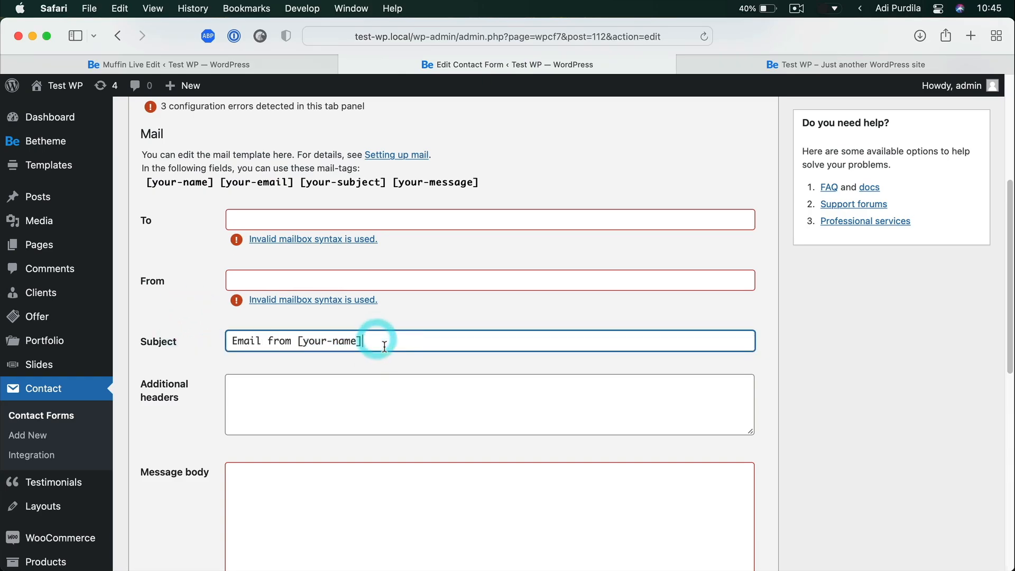
{"action": "scroll", "coordinate": [384, 347], "scroll_direction": "up", "scroll_amount": 5}
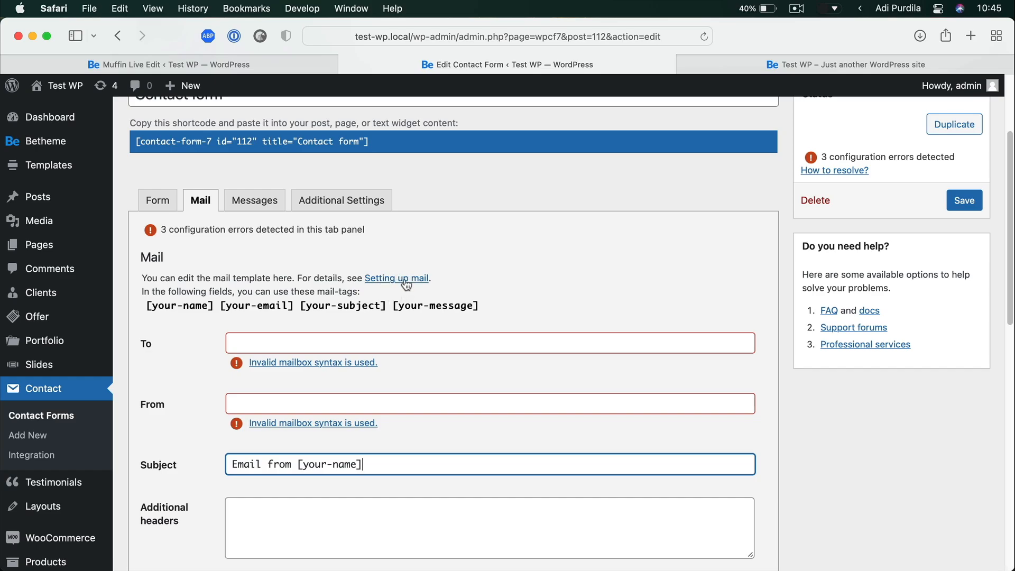
{"action": "scroll", "coordinate": [532, 370], "scroll_direction": "up", "scroll_amount": 5}
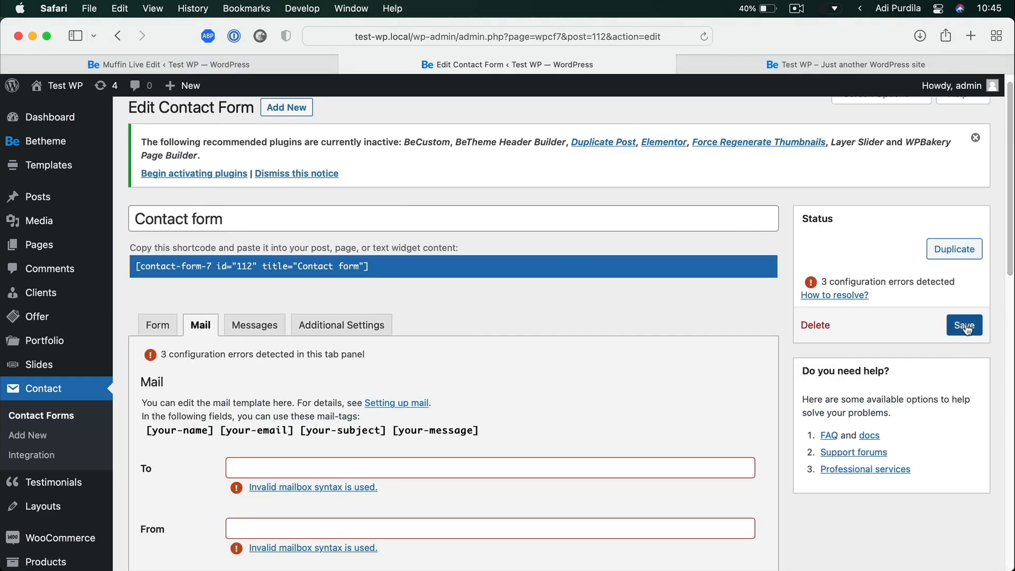
Examine the footer below the "Download the app now" section on the live site and in the live builder
{"action": "left_click", "coordinate": [175, 64]}
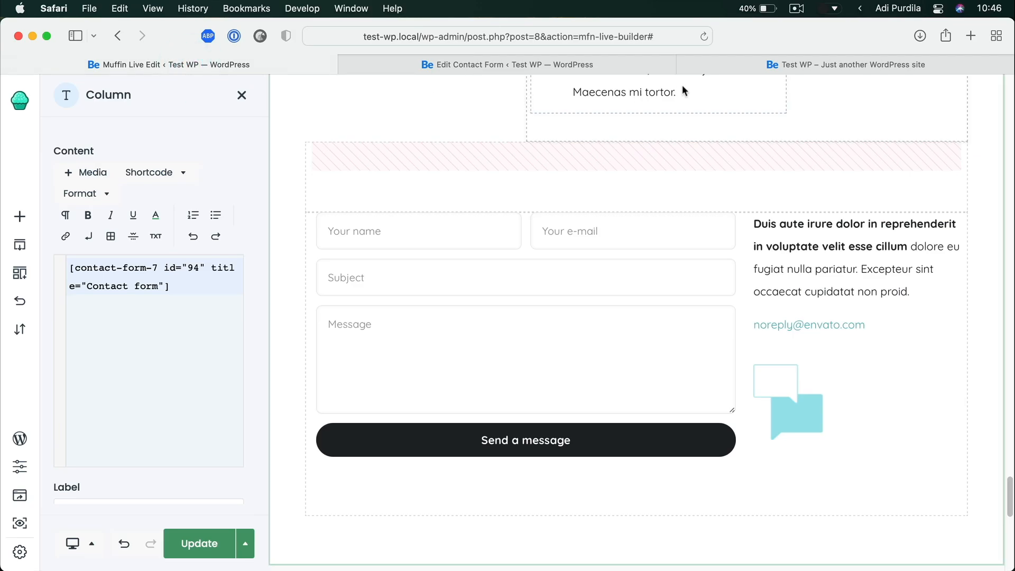
{"action": "left_click", "coordinate": [701, 64]}
{"action": "scroll", "coordinate": [534, 281], "scroll_direction": "down", "scroll_amount": 10}
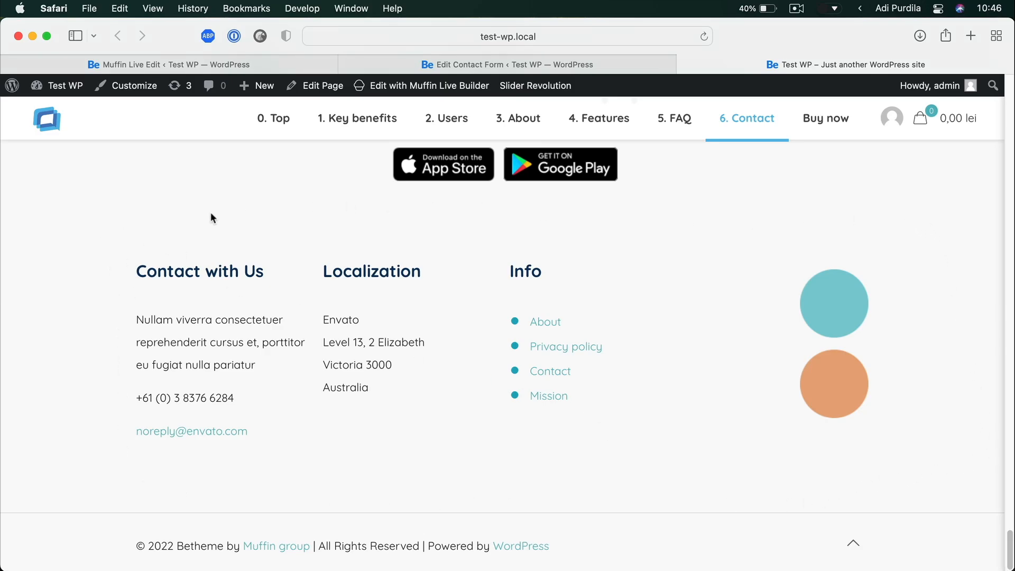
{"action": "left_click", "coordinate": [252, 61]}
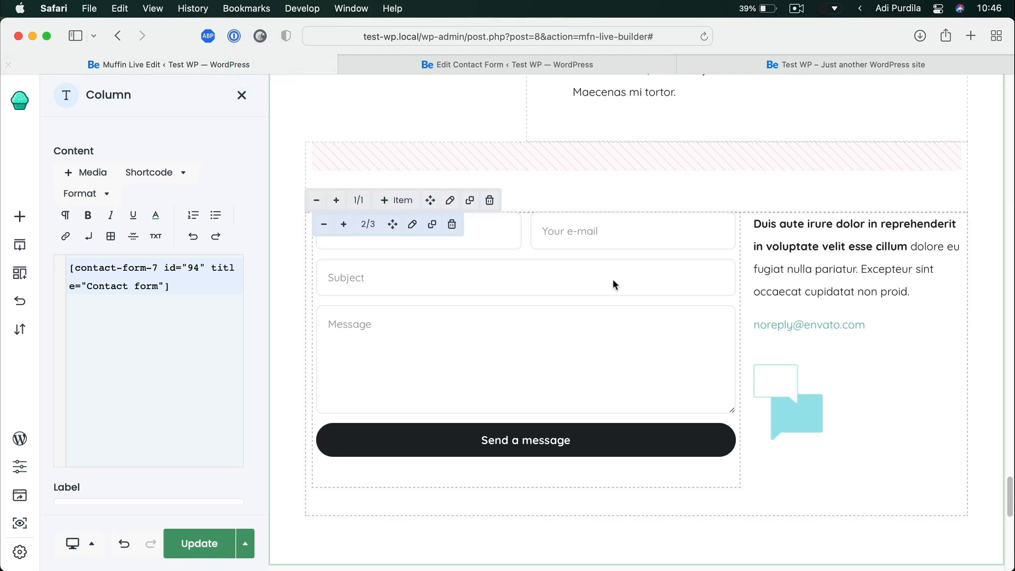
{"action": "scroll", "coordinate": [638, 312], "scroll_direction": "down", "scroll_amount": 10}
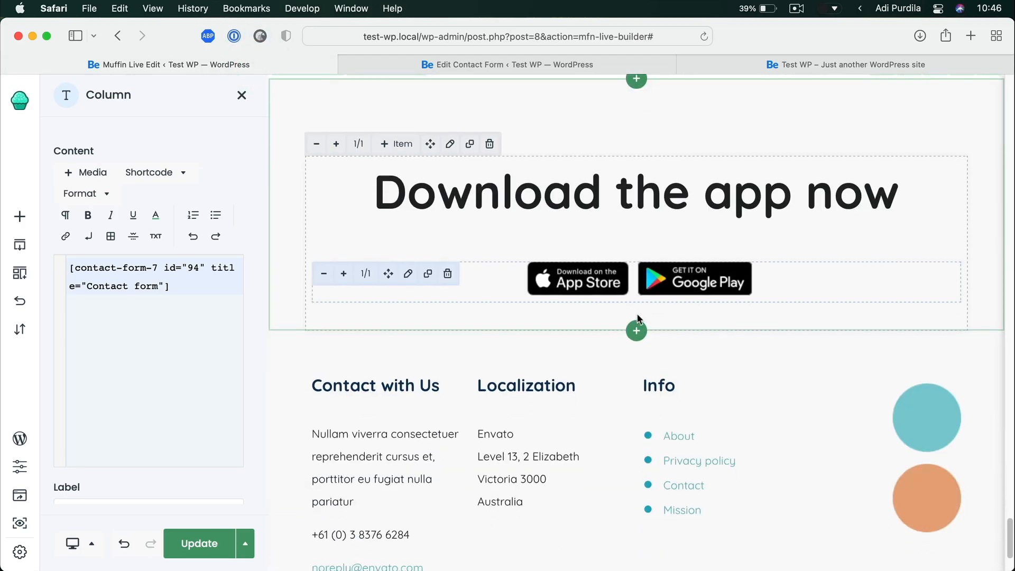
{"action": "scroll", "coordinate": [637, 317], "scroll_direction": "down", "scroll_amount": 2}
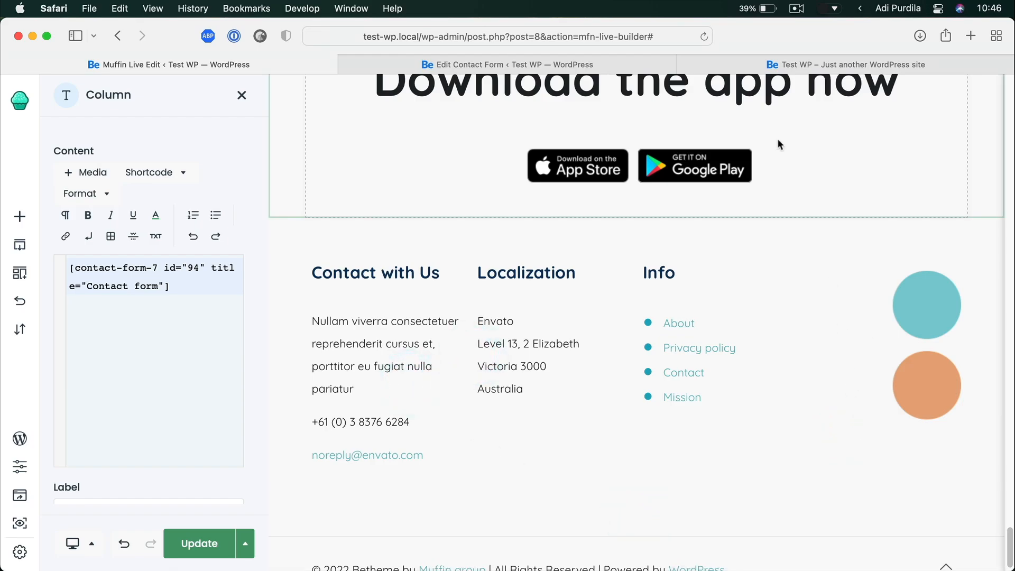
Leave the contact form editor without saving and open the Widgets settings in the WordPress Customizer
{"action": "left_click", "coordinate": [515, 64]}
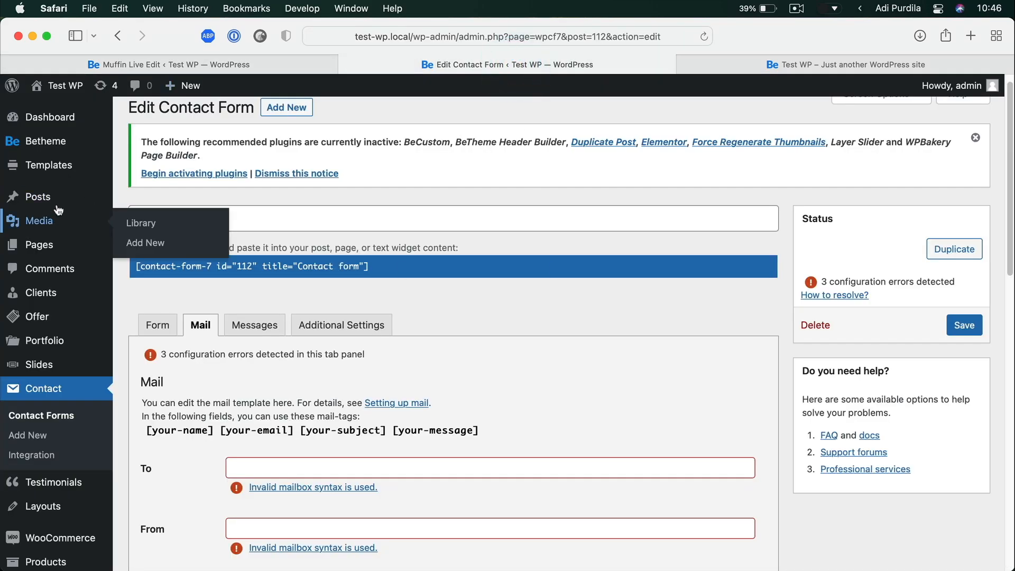
{"action": "scroll", "coordinate": [53, 169], "scroll_direction": "up", "scroll_amount": 1}
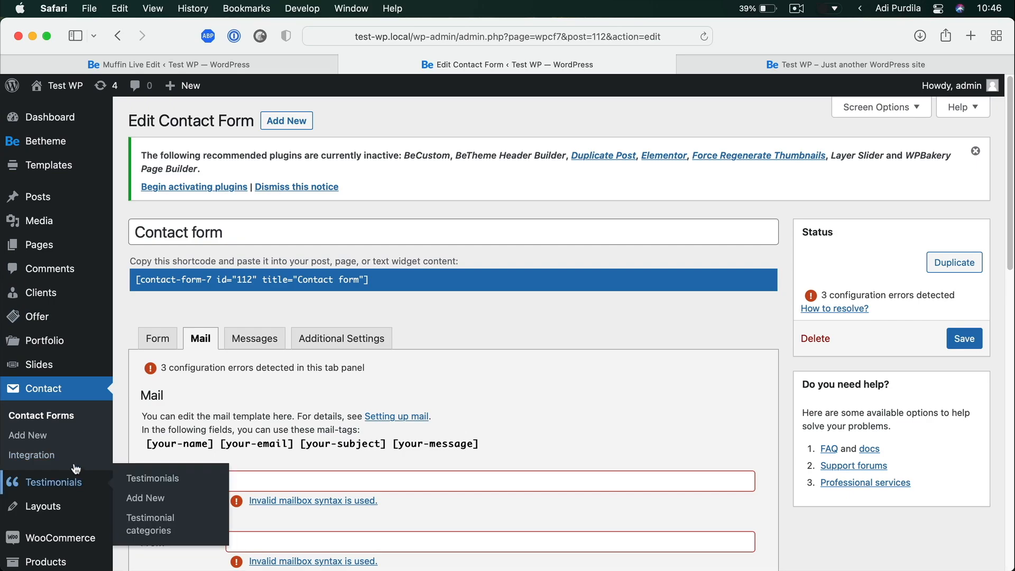
{"action": "scroll", "coordinate": [76, 468], "scroll_direction": "down", "scroll_amount": 5}
{"action": "mouse_move", "coordinate": [69, 442]}
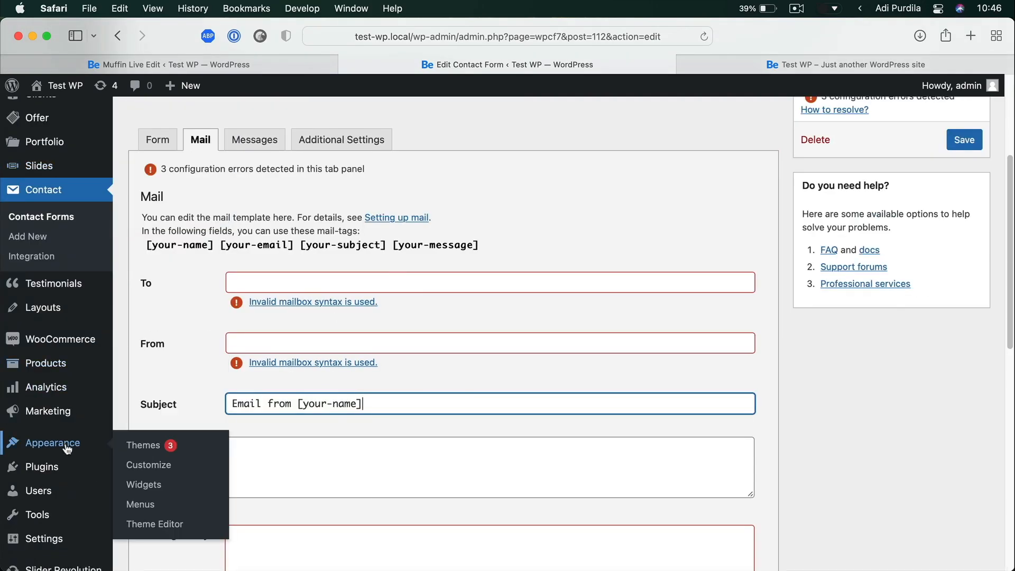
{"action": "left_click", "coordinate": [185, 463]}
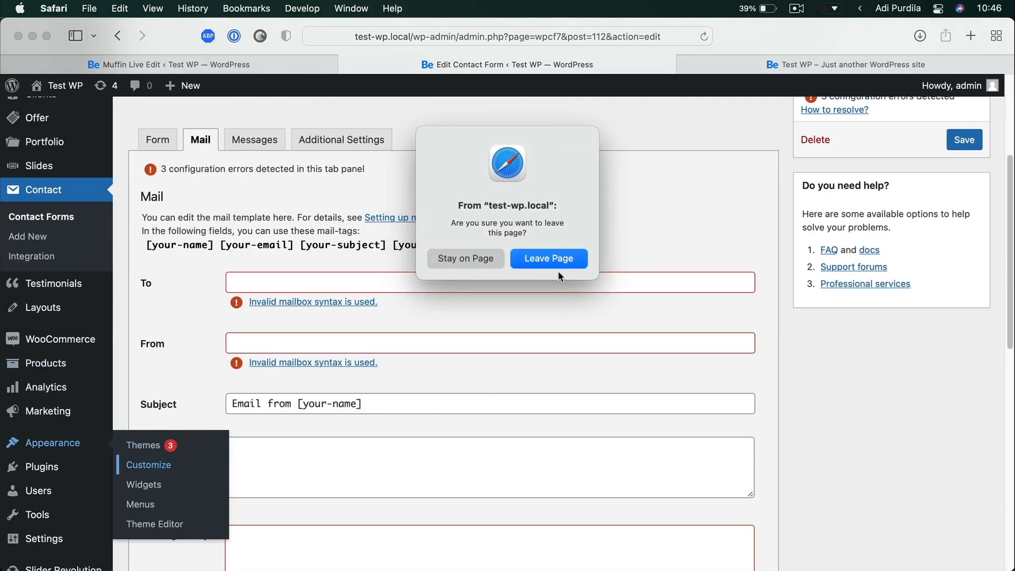
{"action": "left_click", "coordinate": [558, 274]}
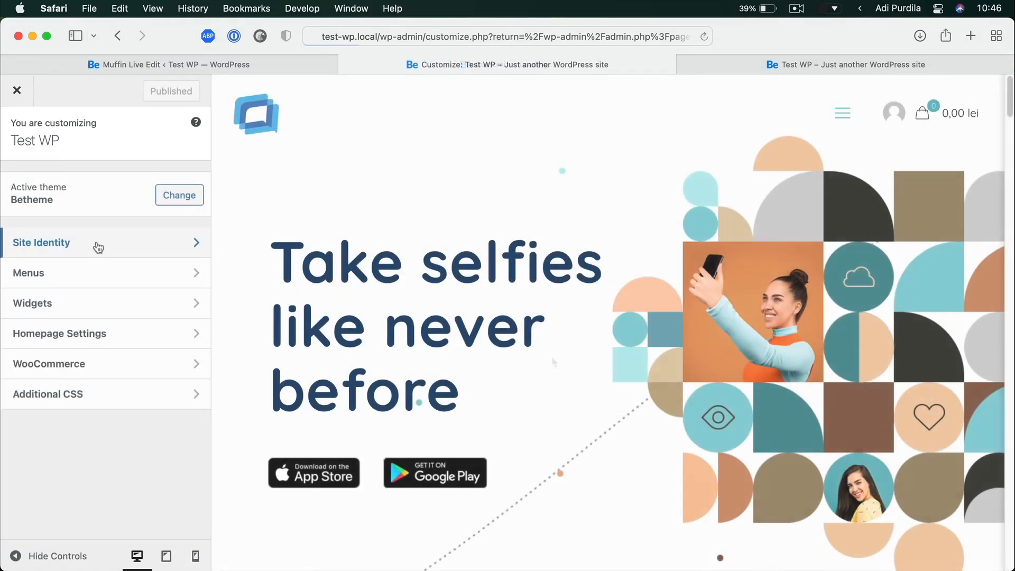
{"action": "left_click", "coordinate": [89, 302]}
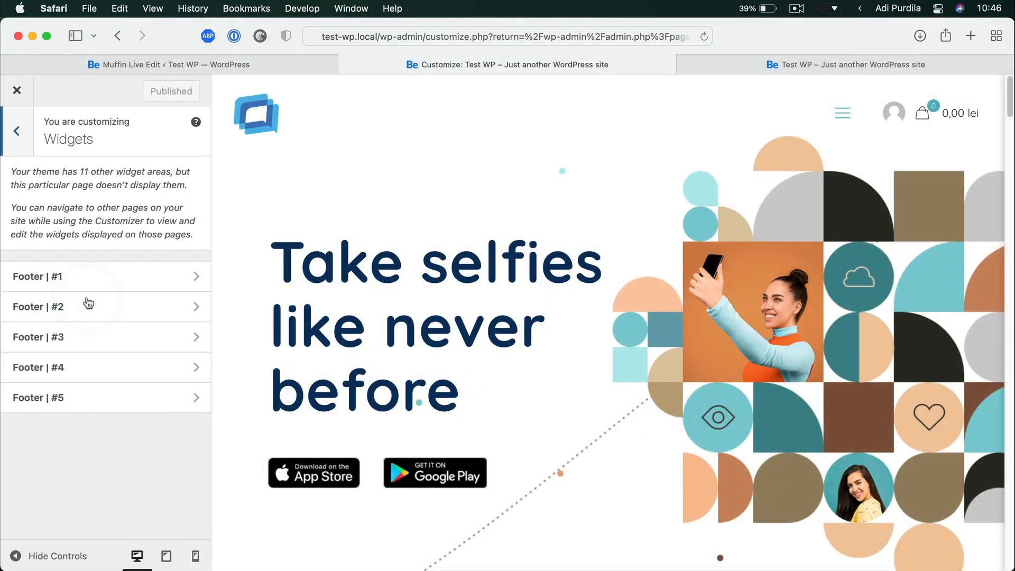
Remove the "Contact with Us" Custom HTML block from the Footer | #1 widget area
{"action": "left_click", "coordinate": [88, 284]}
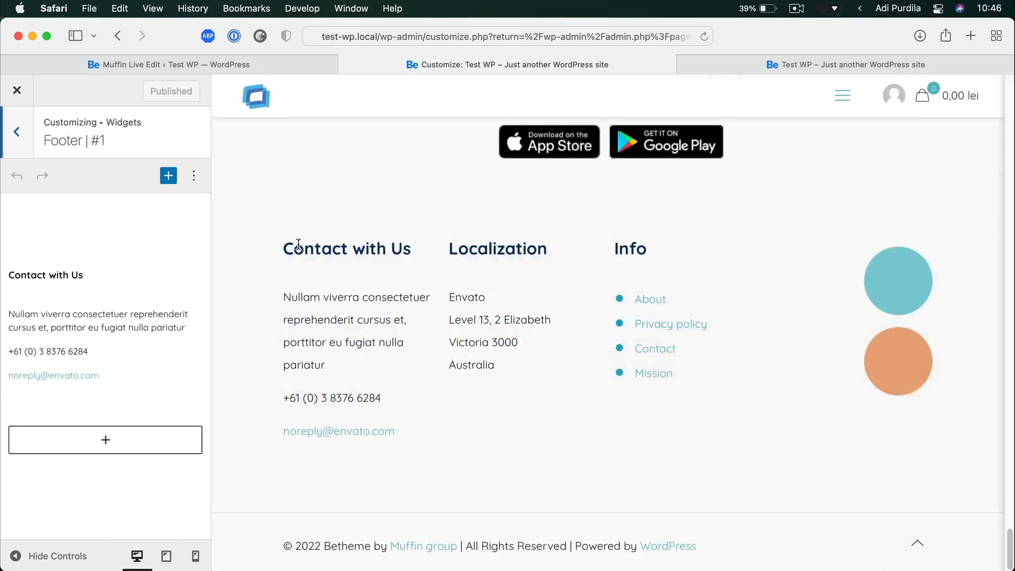
{"action": "left_click", "coordinate": [430, 435], "text": "shift"}
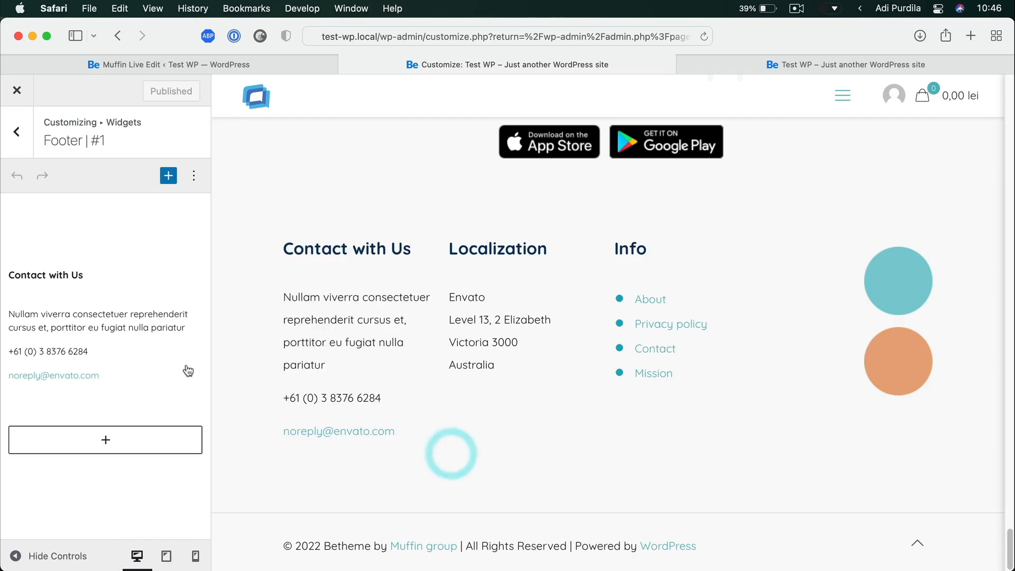
{"action": "left_click", "coordinate": [134, 314]}
{"action": "left_click", "coordinate": [95, 220]}
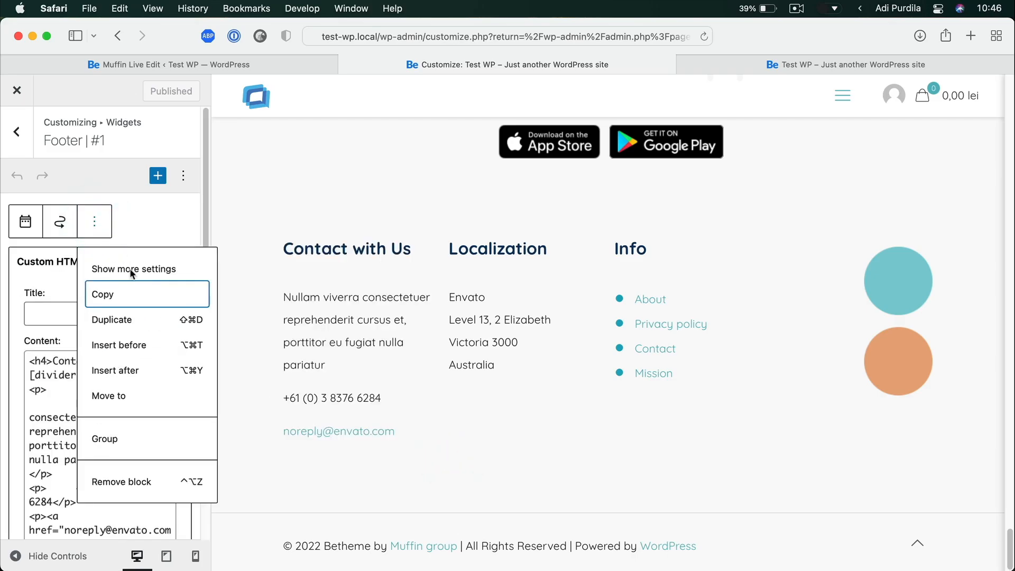
{"action": "left_click", "coordinate": [168, 483]}
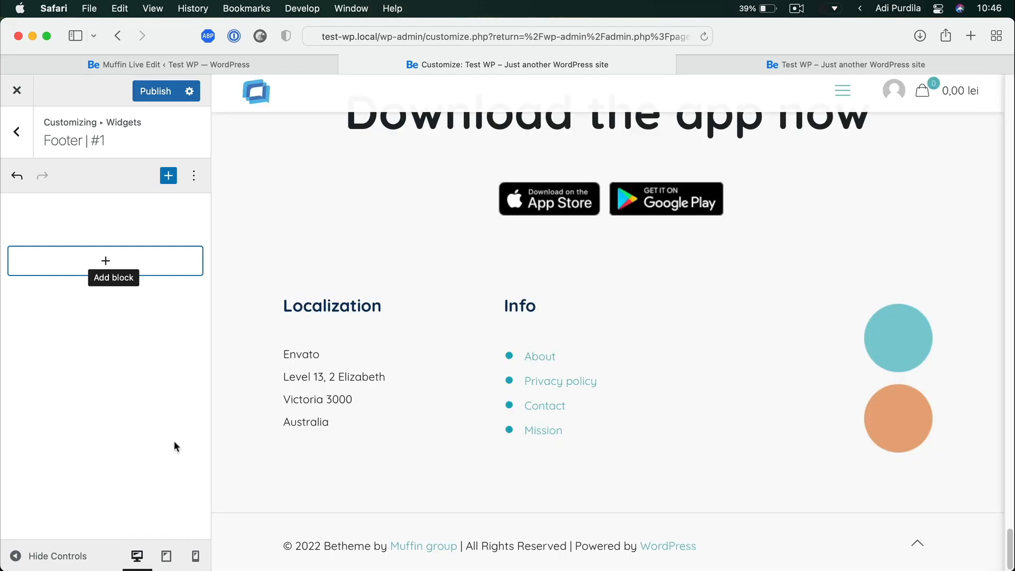
Remove the "Localization" Custom HTML block from the Footer | #2 widget area
{"action": "left_click", "coordinate": [16, 131]}
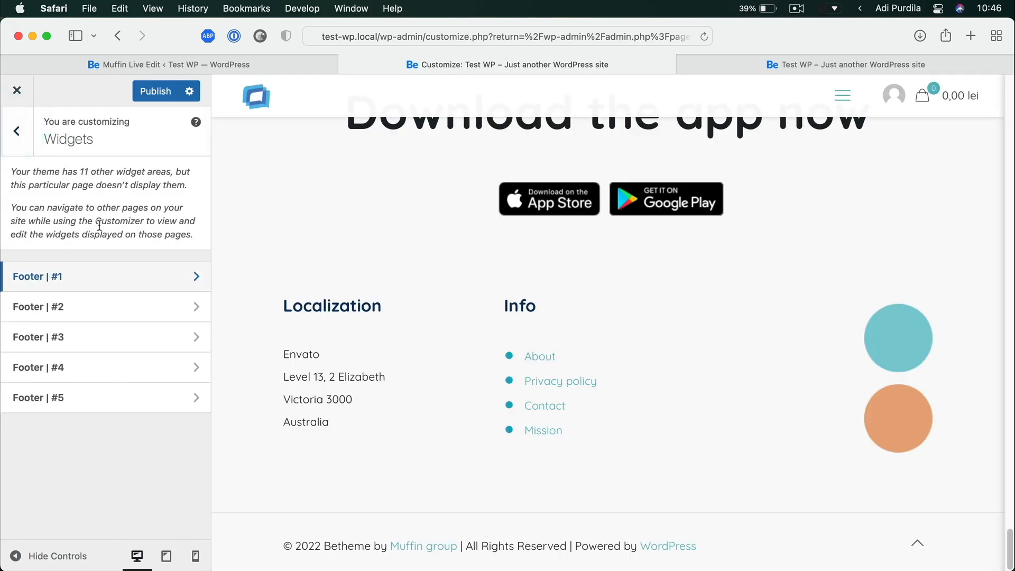
{"action": "left_click", "coordinate": [97, 300]}
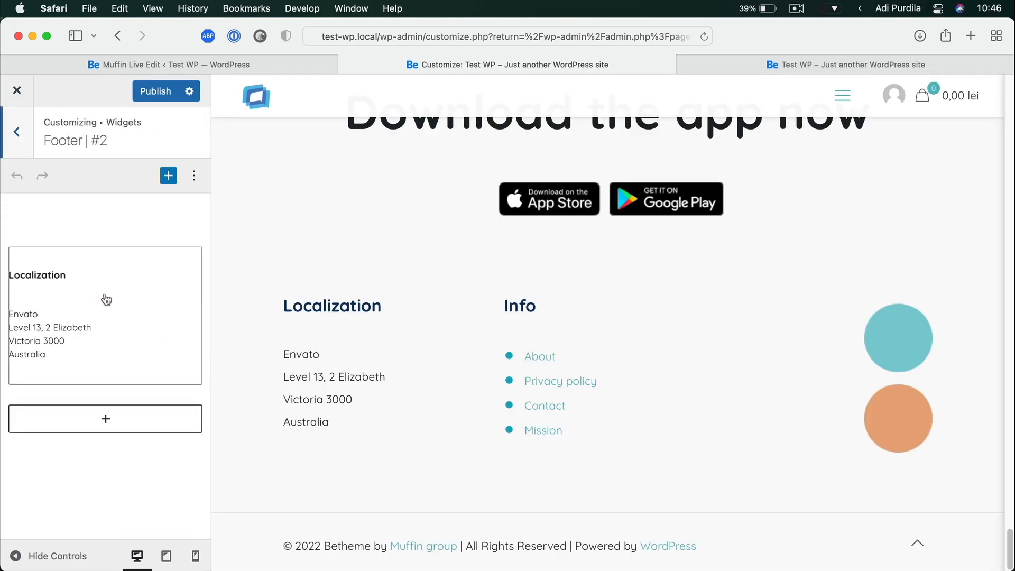
{"action": "left_click", "coordinate": [107, 291]}
{"action": "scroll", "coordinate": [121, 404], "scroll_direction": "down", "scroll_amount": 3}
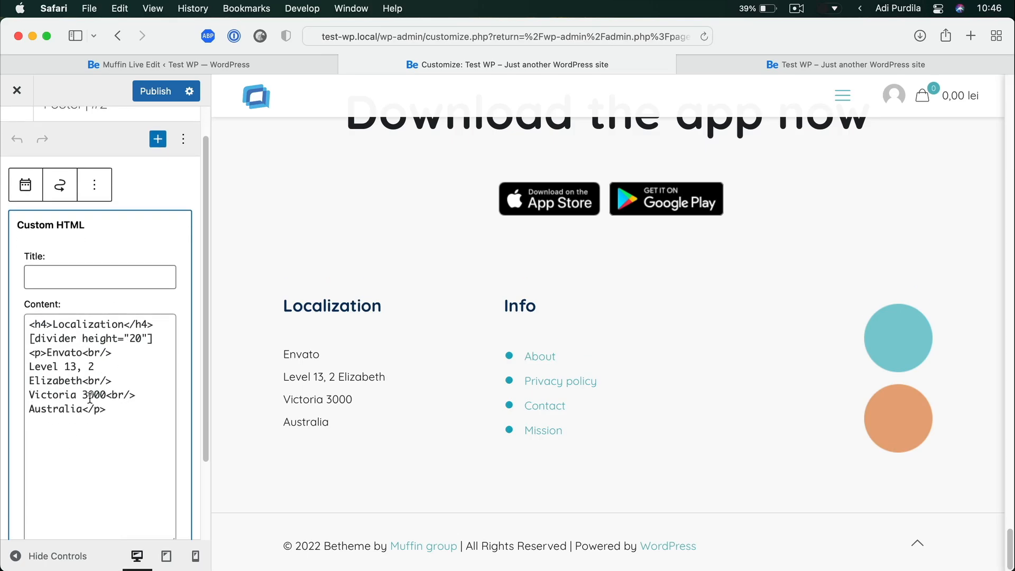
{"action": "left_click_drag", "start_coordinate": [115, 441], "coordinate": [24, 304]}
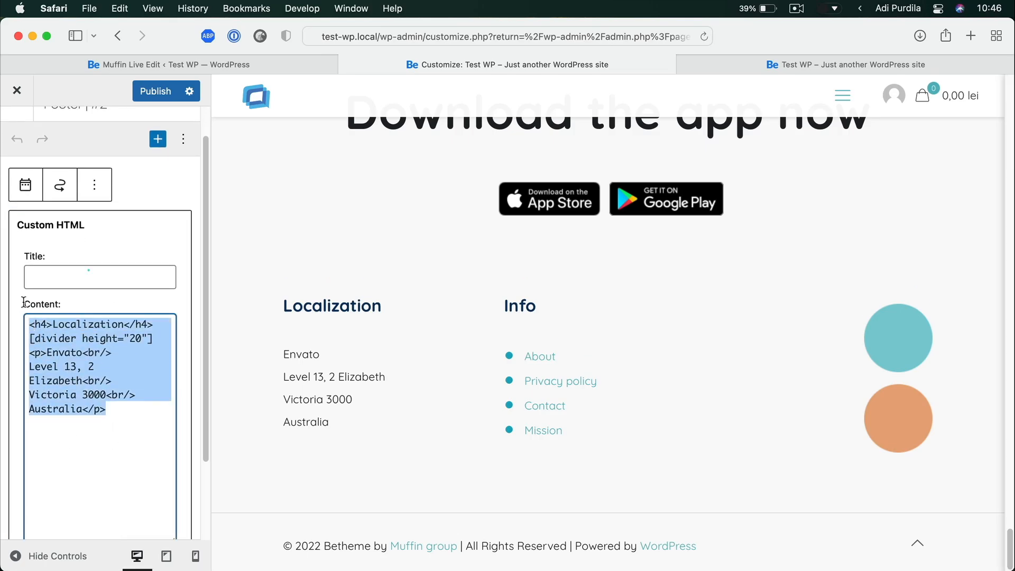
{"action": "left_click", "coordinate": [92, 187]}
{"action": "left_click", "coordinate": [140, 443]}
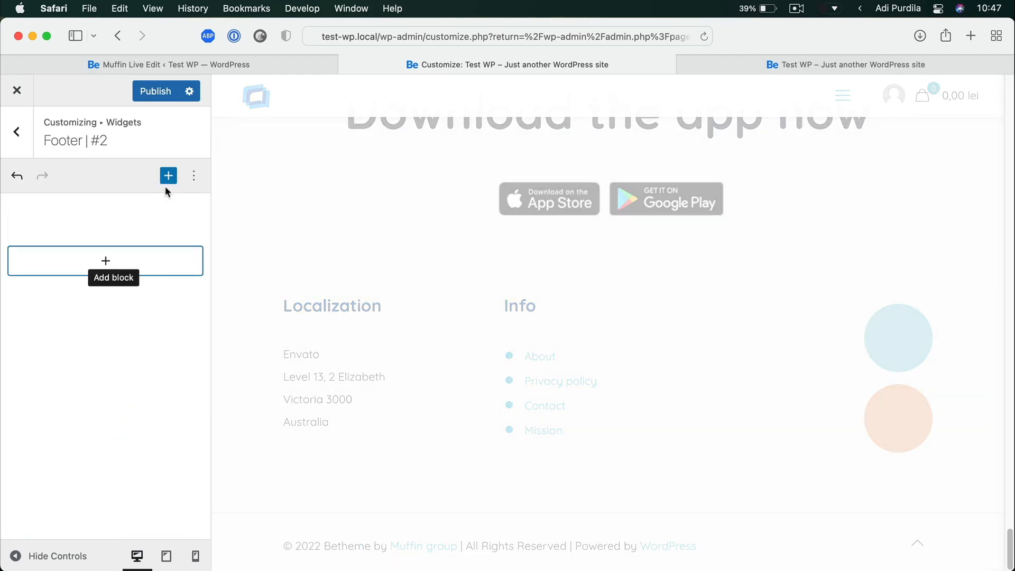
Remove the "Info" links block from the Footer | #3 widget area
{"action": "left_click", "coordinate": [16, 131]}
{"action": "left_click", "coordinate": [90, 337]}
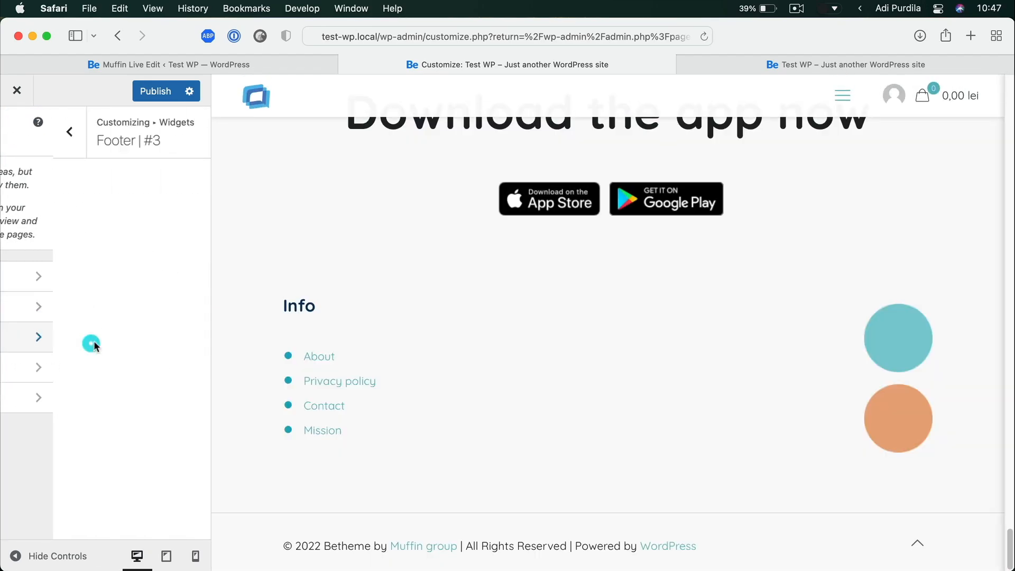
{"action": "left_click", "coordinate": [91, 277]}
{"action": "left_click", "coordinate": [20, 135]}
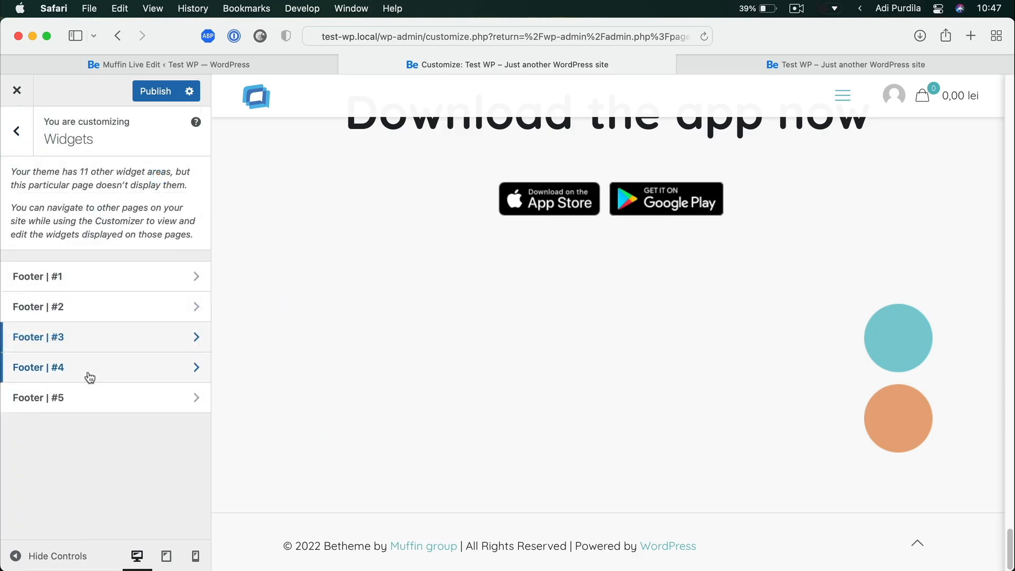
Remove the Custom HTML block with the two circles from the Footer | #4 widget area and publish the changes
{"action": "left_click", "coordinate": [89, 374]}
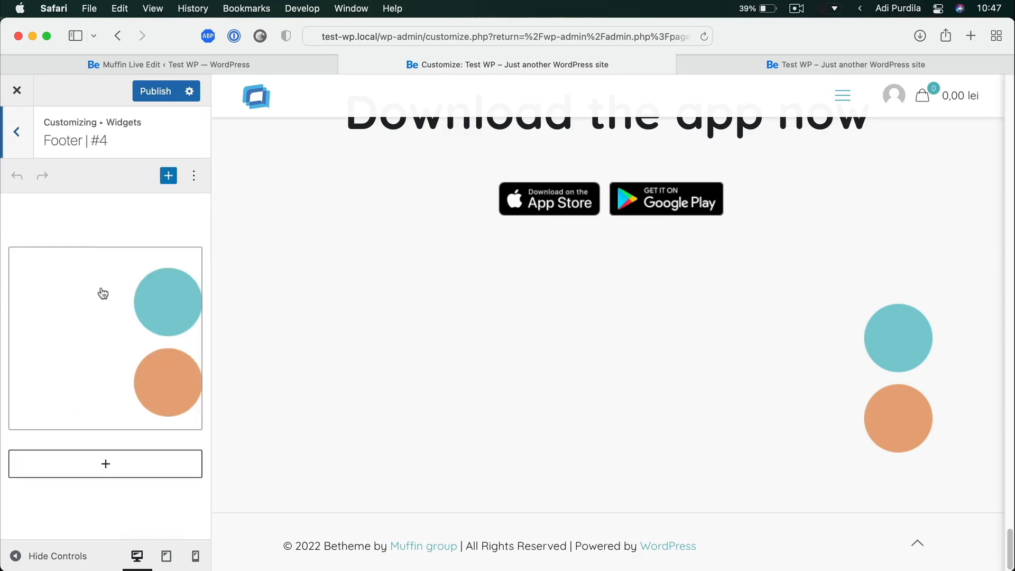
{"action": "left_click", "coordinate": [147, 296]}
{"action": "left_click", "coordinate": [94, 221]}
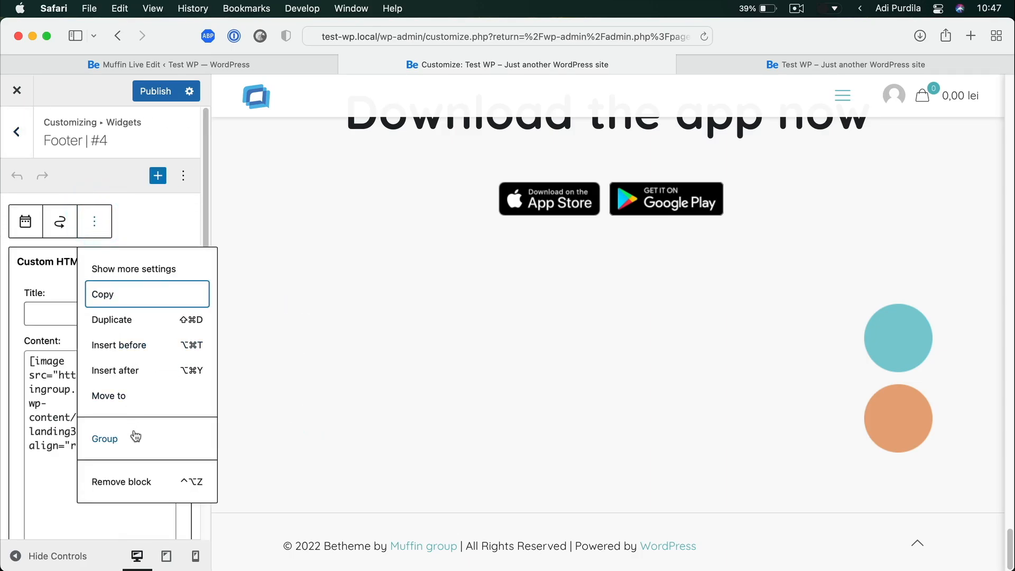
{"action": "left_click", "coordinate": [135, 482]}
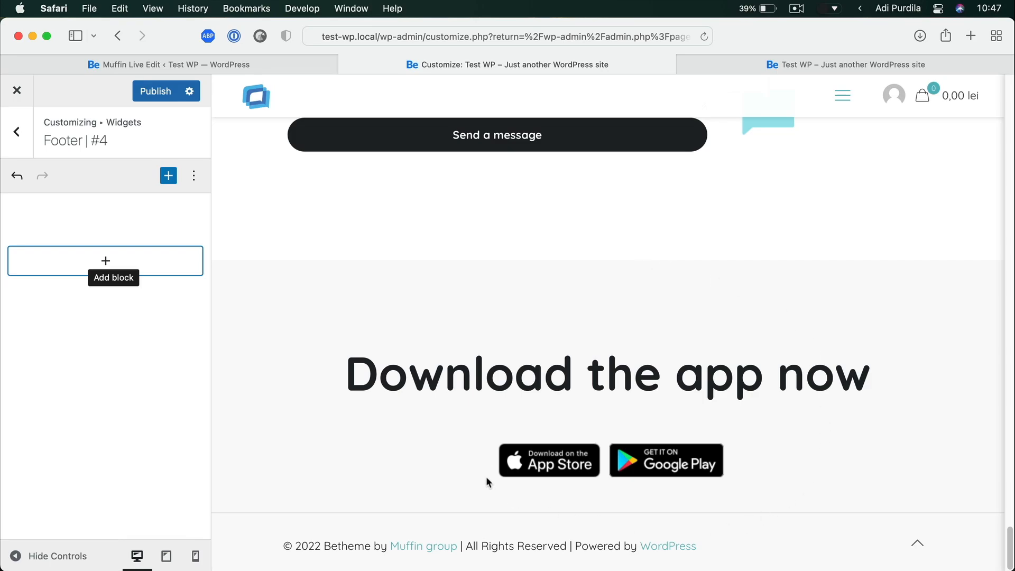
{"action": "left_click", "coordinate": [166, 99]}
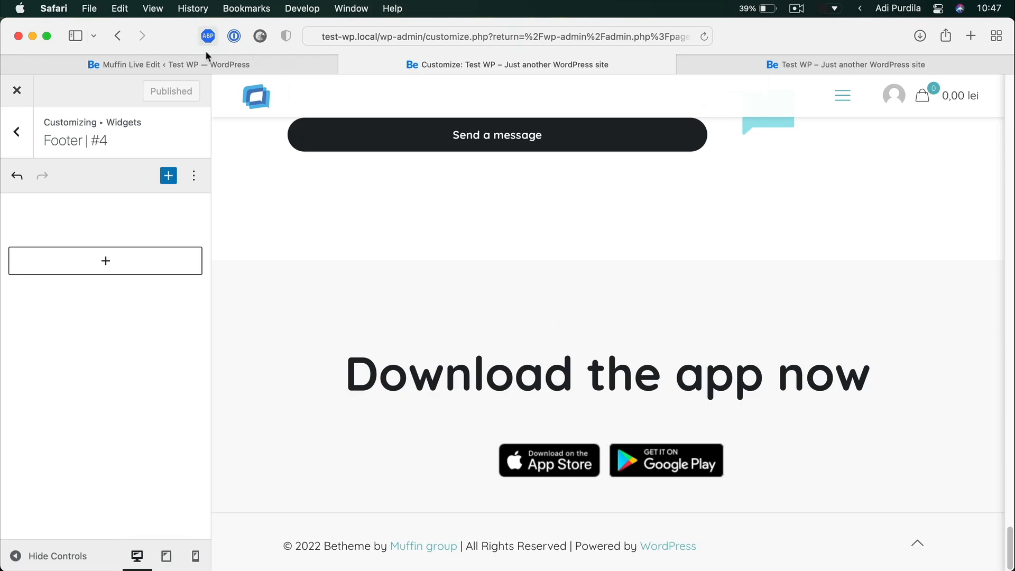
In the live builder, set the "Download the app now" section's bottom padding to 110 px and update the page
{"action": "left_click", "coordinate": [227, 65]}
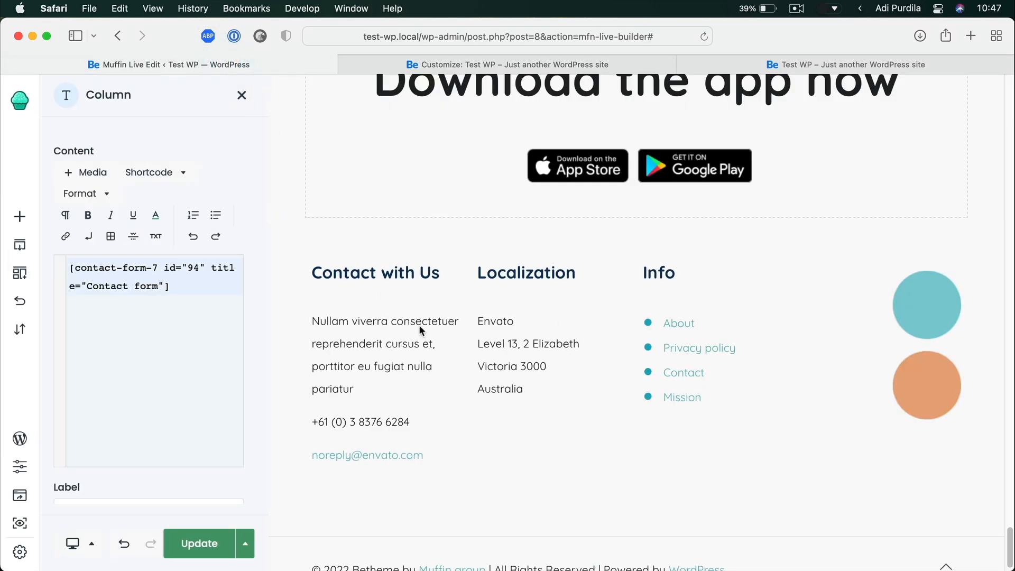
{"action": "scroll", "coordinate": [435, 347], "scroll_direction": "up", "scroll_amount": 2}
{"action": "scroll", "coordinate": [436, 342], "scroll_direction": "up", "scroll_amount": 1}
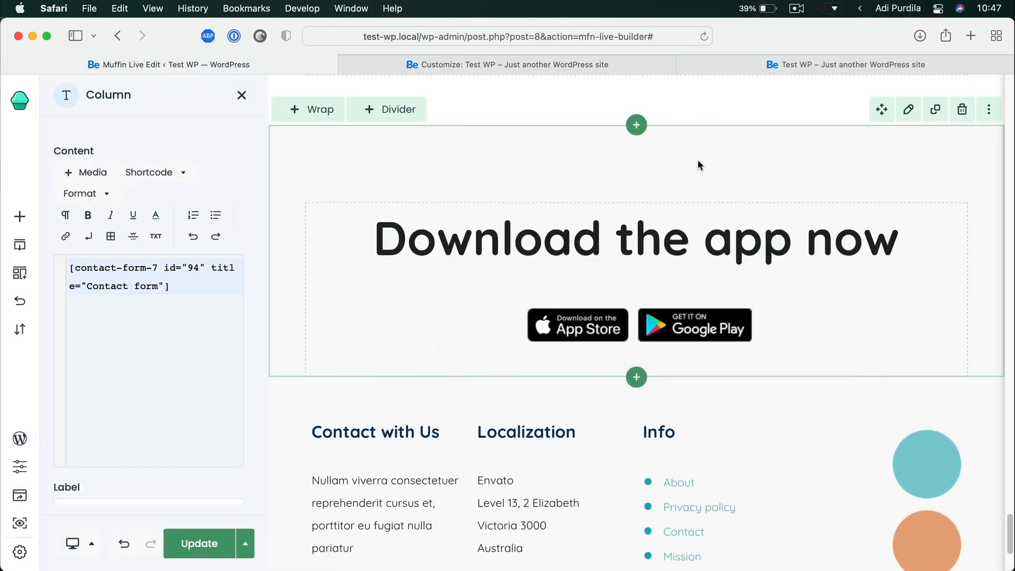
{"action": "left_click", "coordinate": [697, 160]}
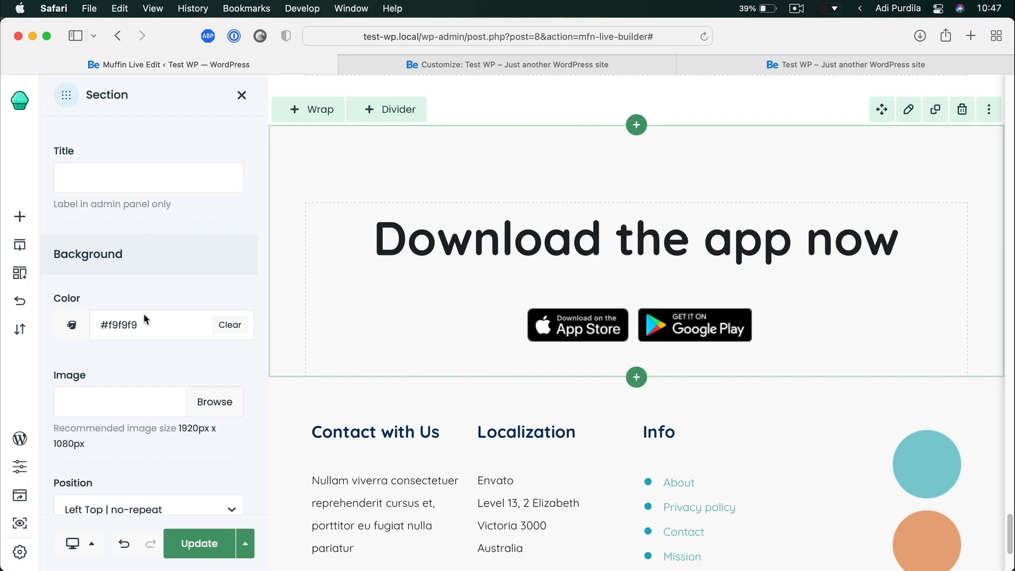
{"action": "scroll", "coordinate": [170, 391], "scroll_direction": "down", "scroll_amount": 10}
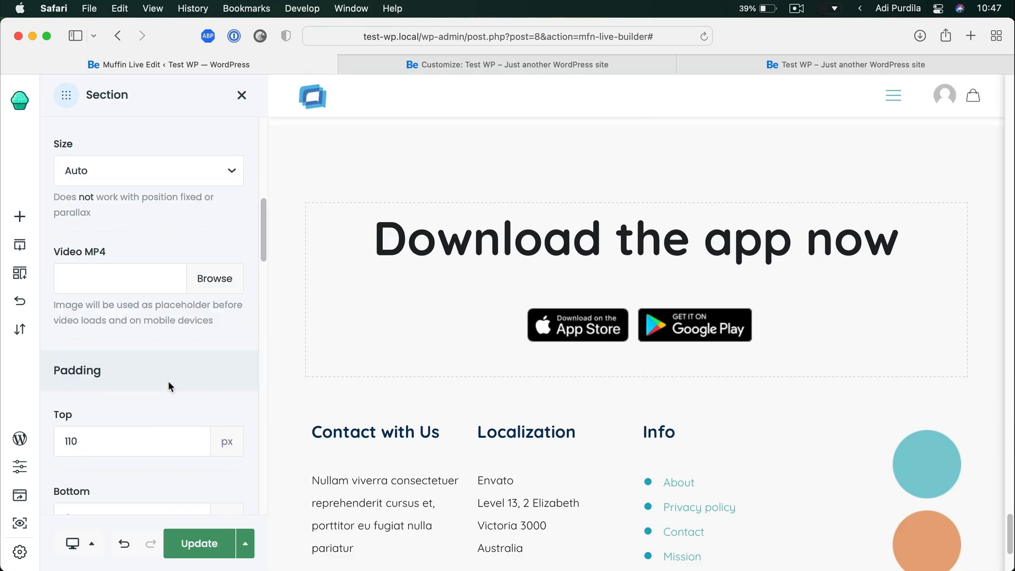
{"action": "left_click", "coordinate": [146, 342]}
{"action": "left_click", "coordinate": [83, 290]}
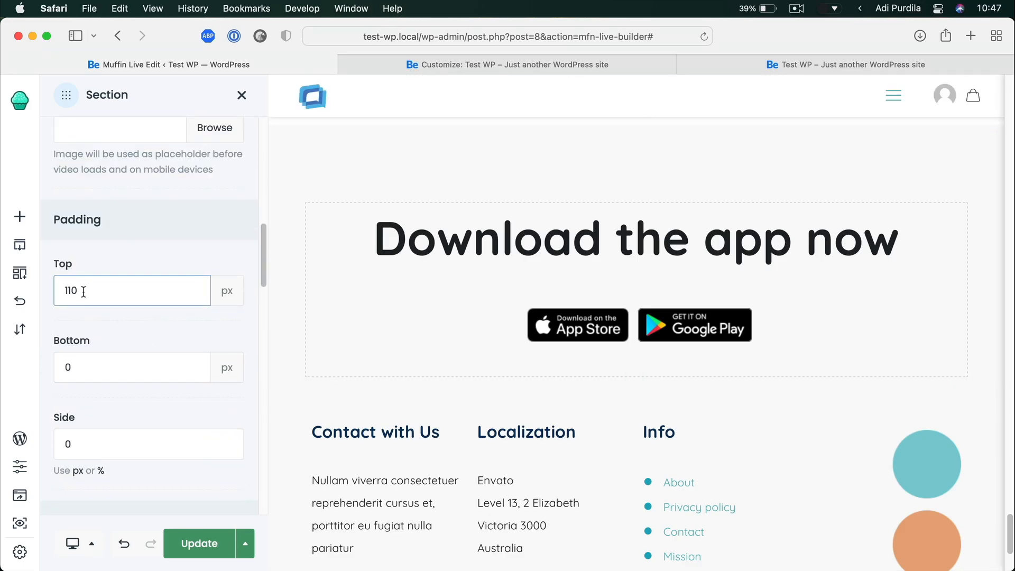
{"action": "double_click", "coordinate": [59, 289]}
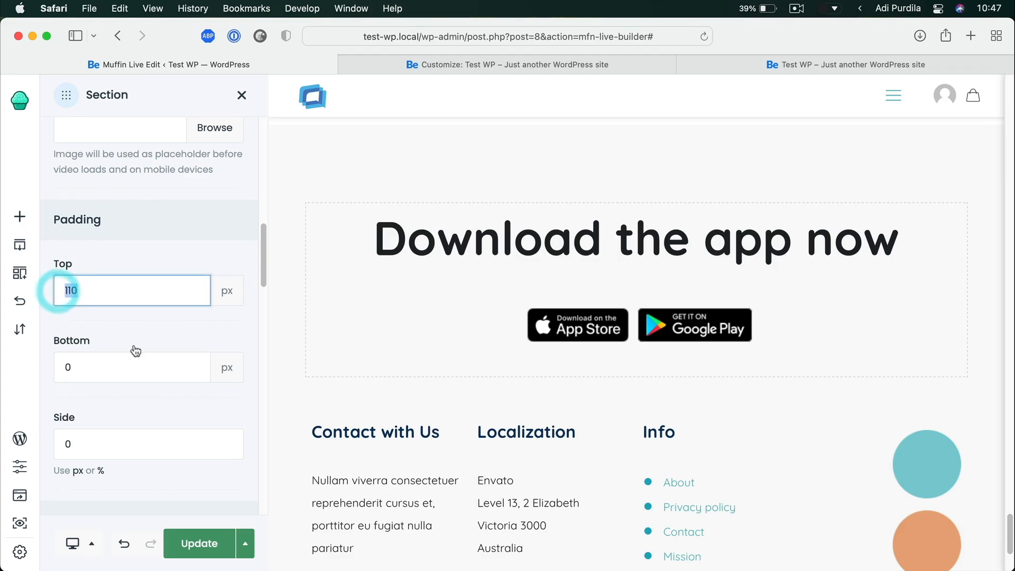
{"action": "double_click", "coordinate": [98, 370]}
{"action": "type", "text": "11"}
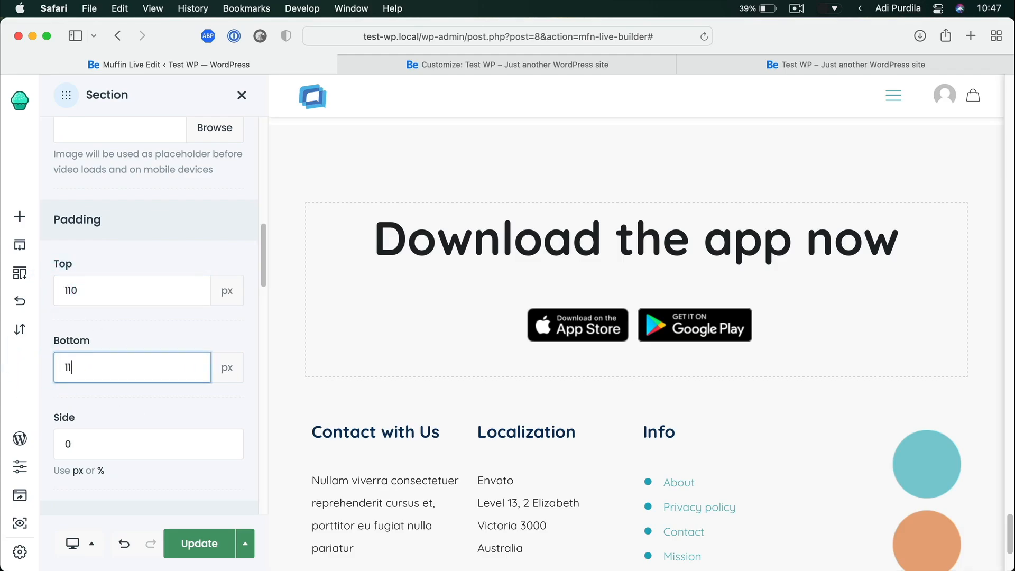
{"action": "key", "text": "Tab"}
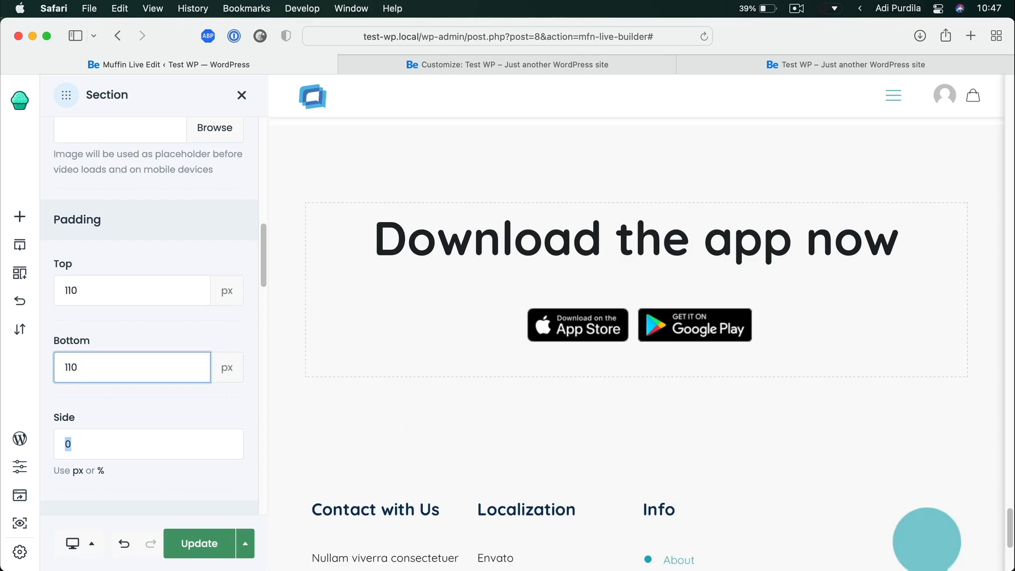
{"action": "left_click", "coordinate": [210, 550]}
Reload the live site and examine the spacing of the "Download the app now" section above the footer
{"action": "left_click", "coordinate": [836, 66]}
{"action": "key", "text": "super+r"}
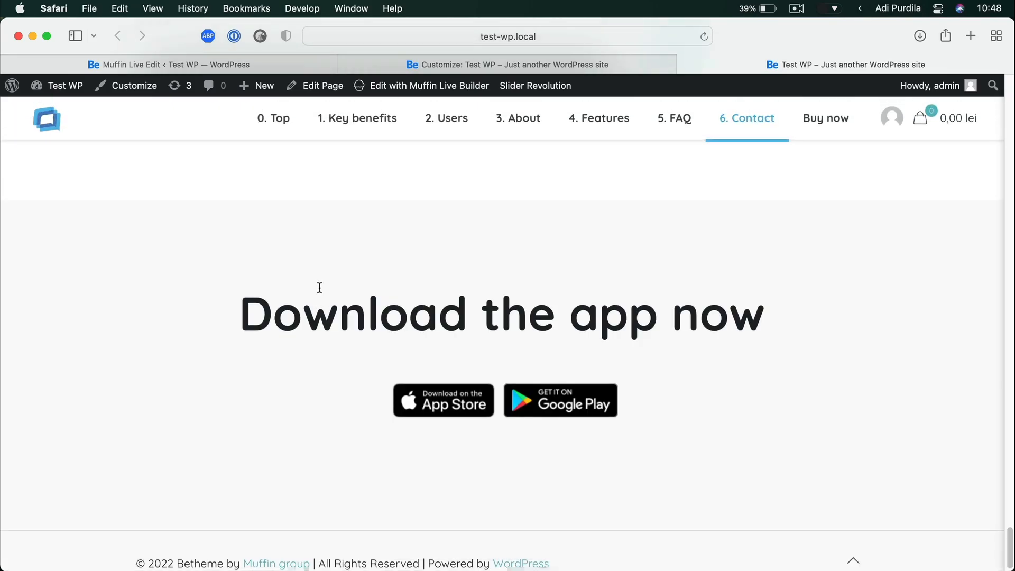
{"action": "scroll", "coordinate": [317, 293], "scroll_direction": "down", "scroll_amount": 3}
{"action": "left_click_drag", "start_coordinate": [245, 296], "coordinate": [752, 414]}
{"action": "left_click", "coordinate": [753, 414]}
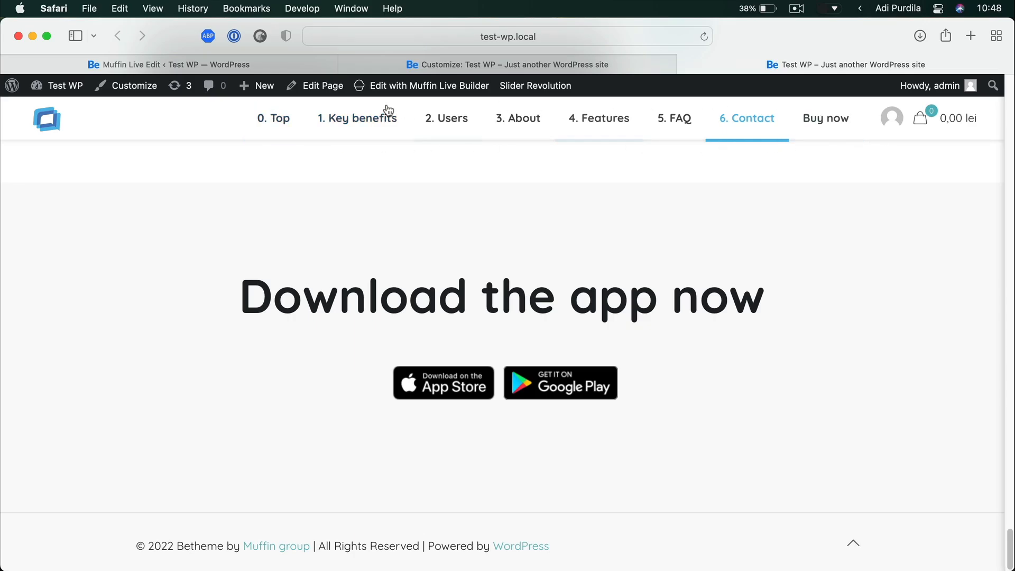
Return to the Customizer and open the Main Menu in the Menus settings
{"action": "left_click", "coordinate": [441, 61]}
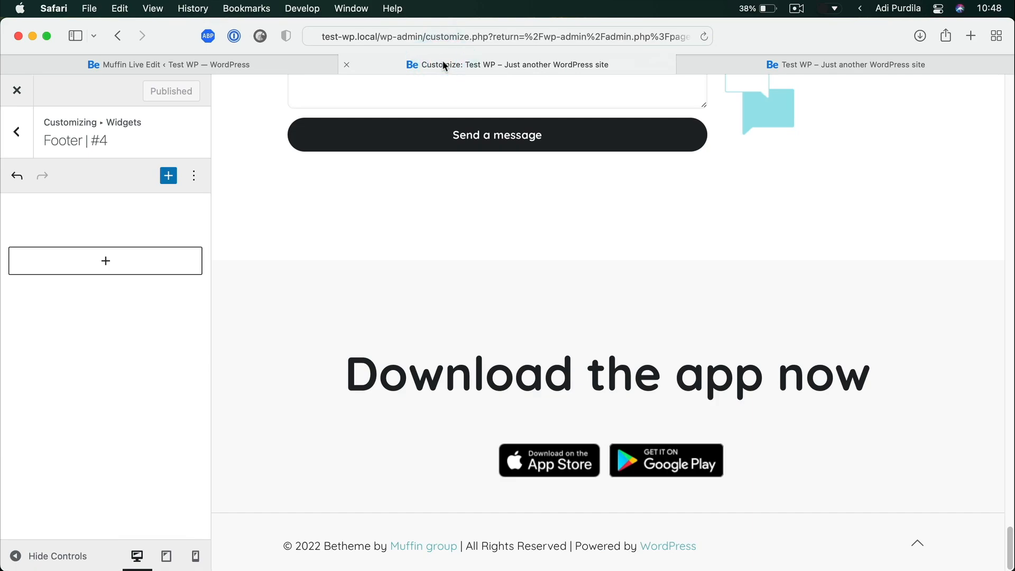
{"action": "left_click", "coordinate": [17, 132]}
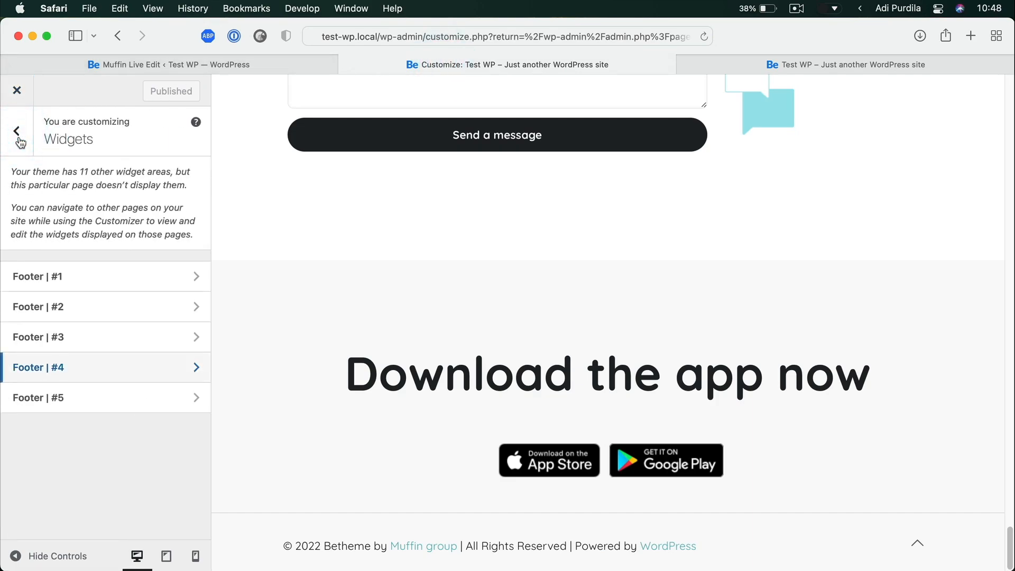
{"action": "left_click", "coordinate": [16, 132]}
{"action": "left_click", "coordinate": [79, 276]}
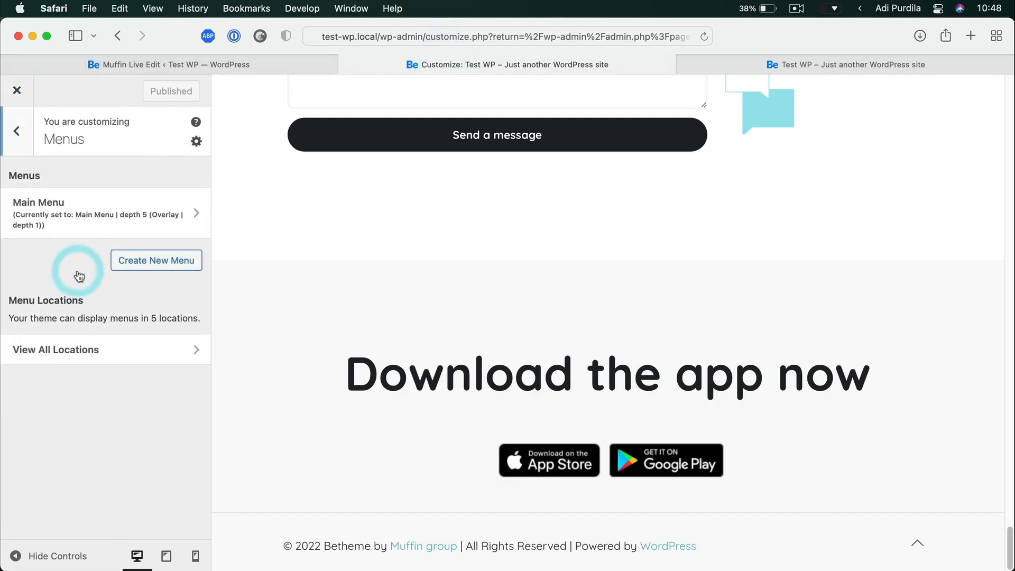
{"action": "left_click", "coordinate": [94, 204]}
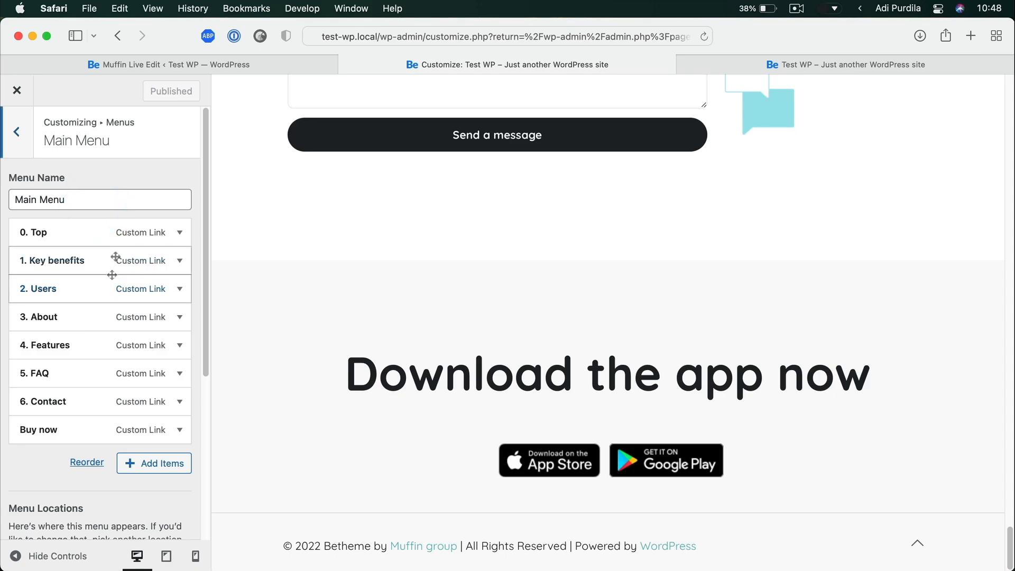
Remove the number prefix from the first benefits menu item so its navigation label is "Key benefits"
{"action": "left_click", "coordinate": [180, 262]}
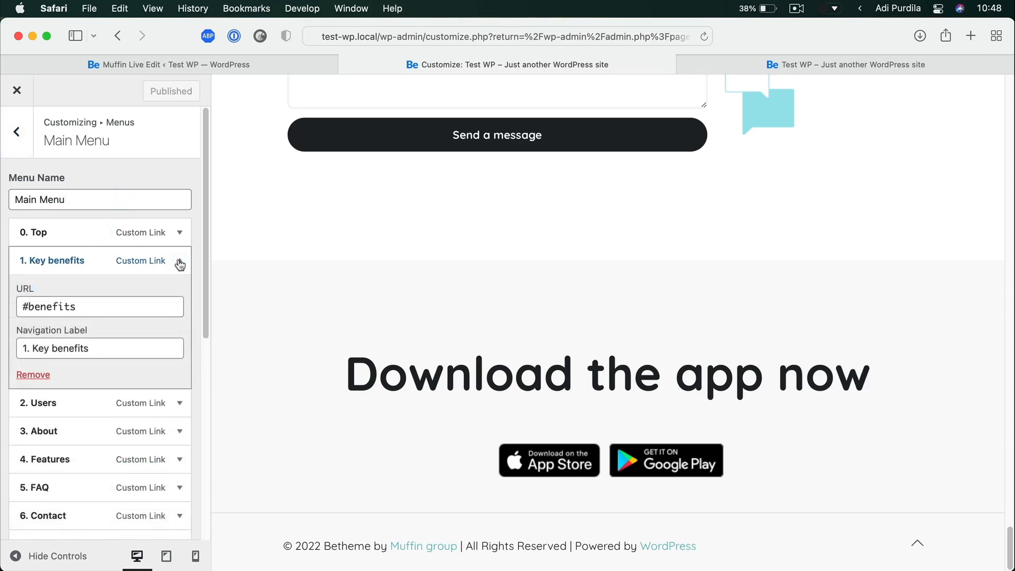
{"action": "scroll", "coordinate": [182, 313], "scroll_direction": "down", "scroll_amount": 3}
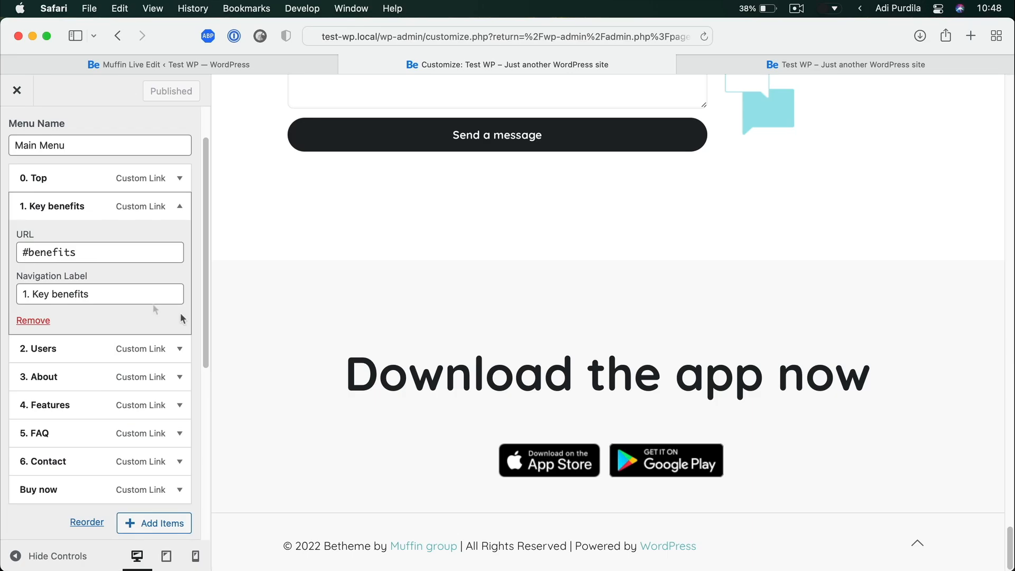
{"action": "left_click", "coordinate": [26, 289]}
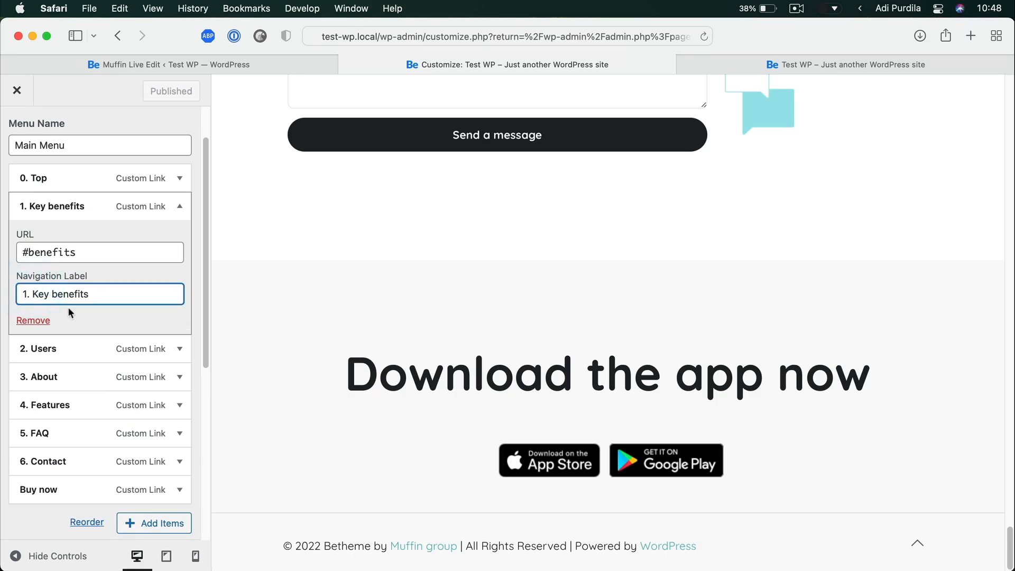
{"action": "key", "text": "shift+super+BackSpace"}
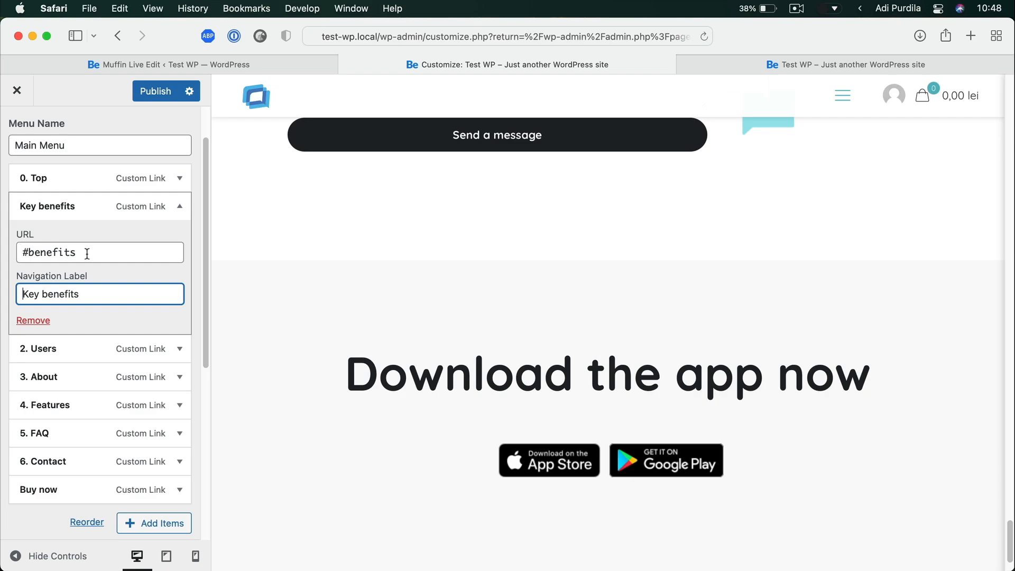
Change the navigation label of the #users menu item to "Users"
{"action": "left_click", "coordinate": [158, 346]}
{"action": "left_click", "coordinate": [59, 323]}
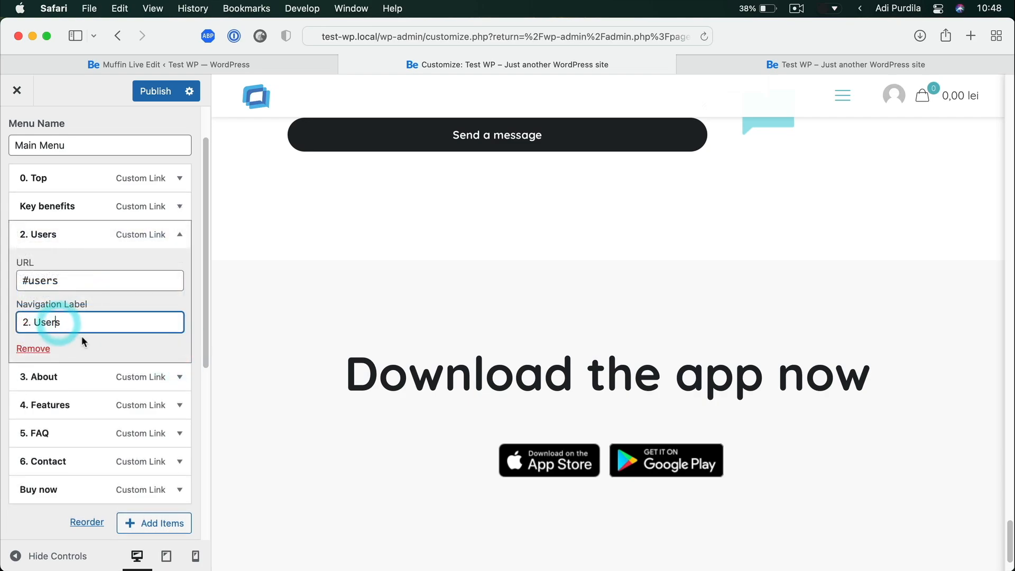
{"action": "key", "text": "alt+Left"}
{"action": "key", "text": "shift+super+BackSpace"}
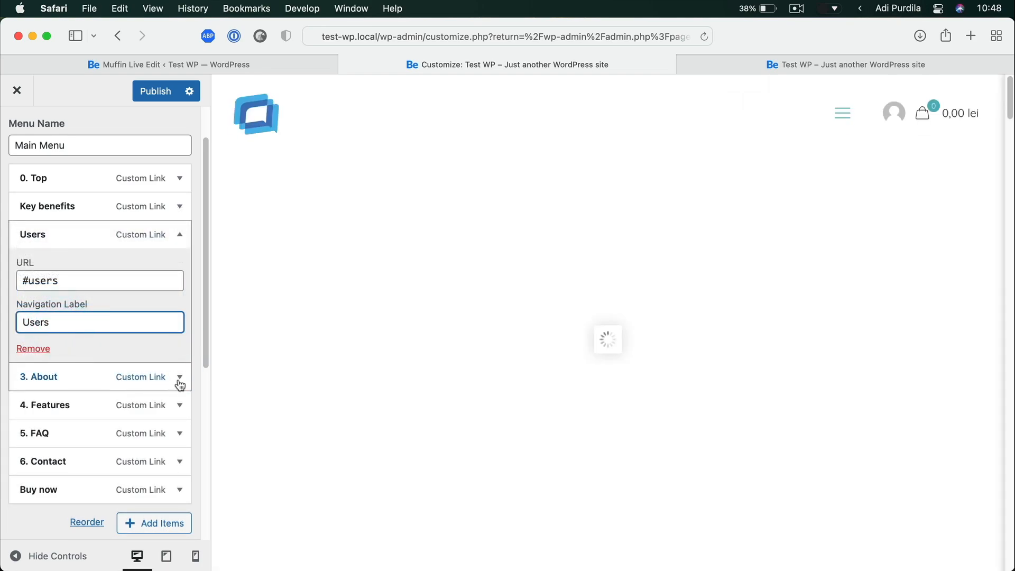
Change the #about menu item's navigation label to "About" and remove the "4. Features" item from the menu
{"action": "left_click", "coordinate": [179, 376]}
{"action": "left_click", "coordinate": [41, 351]}
{"action": "key", "text": "shift+super+Left"}
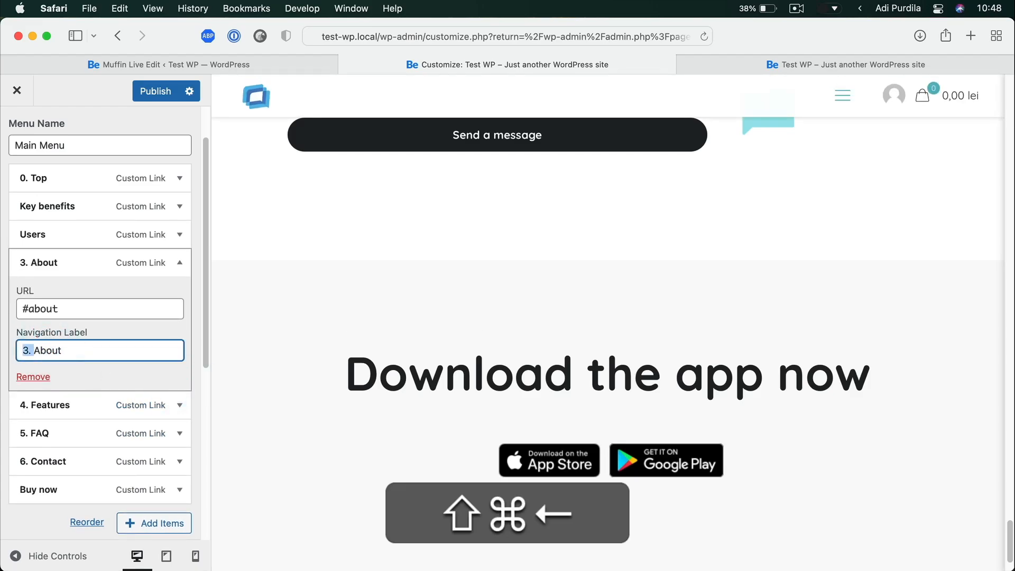
{"action": "key", "text": "shift+super+BackSpace"}
{"action": "left_click", "coordinate": [179, 407]}
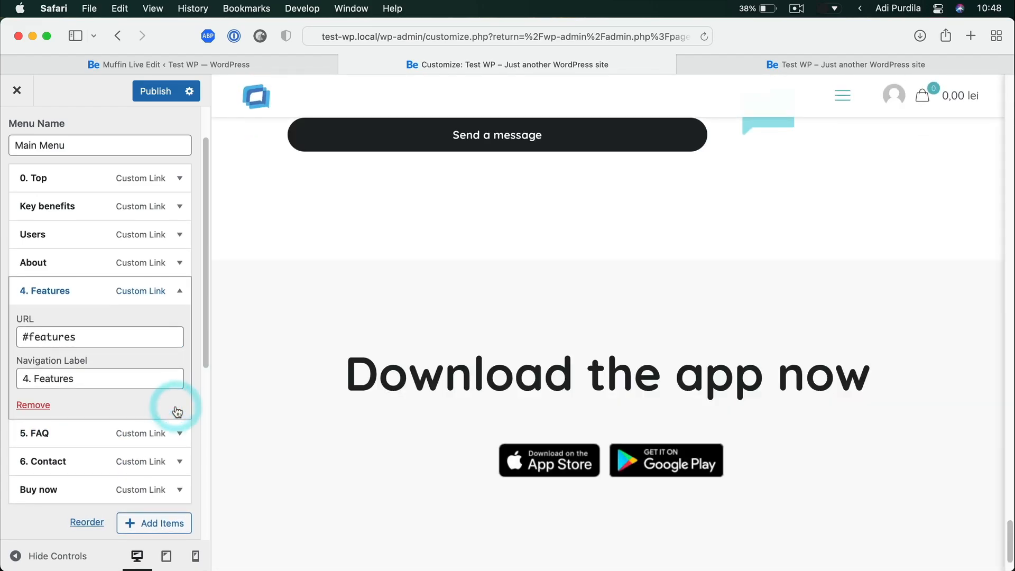
{"action": "left_click", "coordinate": [44, 407]}
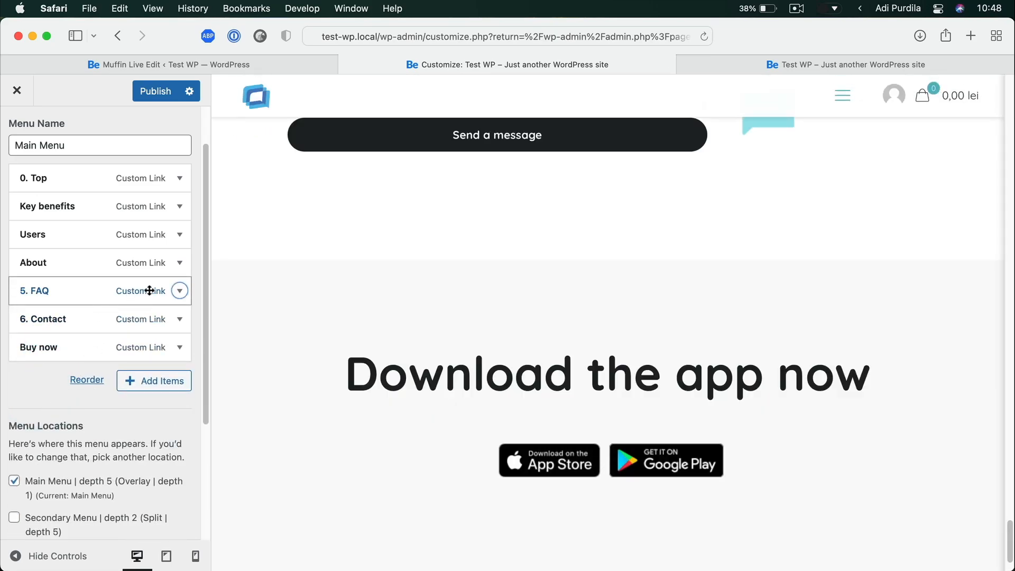
Remove the number prefix from the #faq menu item so its navigation label is "FAQ"
{"action": "left_click", "coordinate": [179, 290]}
{"action": "left_click", "coordinate": [52, 379]}
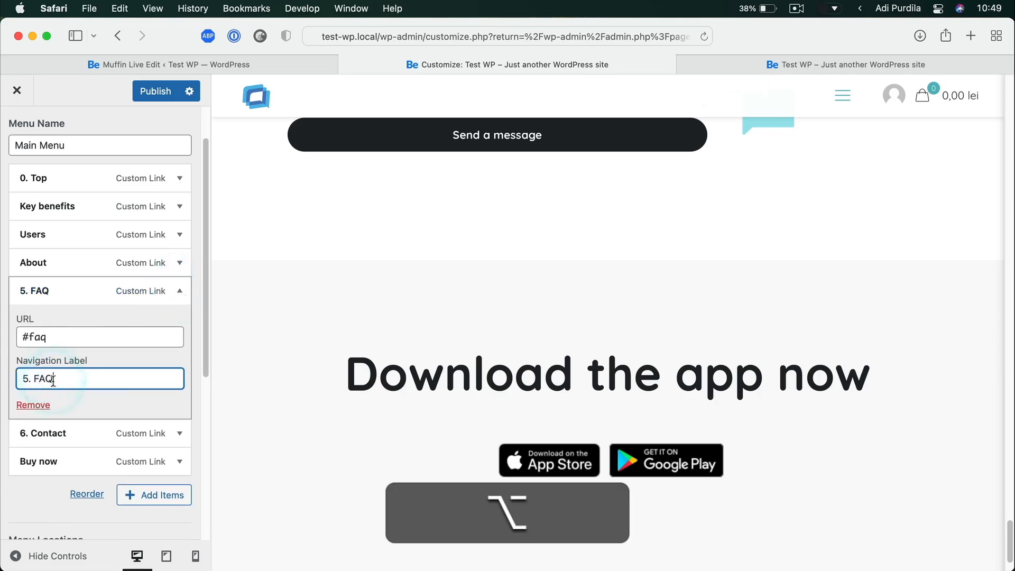
{"action": "key", "text": "alt+Left"}
{"action": "key", "text": "shift+super+Left"}
{"action": "key", "text": "shift+super+BackSpace"}
Change the navigation label of the #contact menu item to "Contact"
{"action": "left_click", "coordinate": [147, 434]}
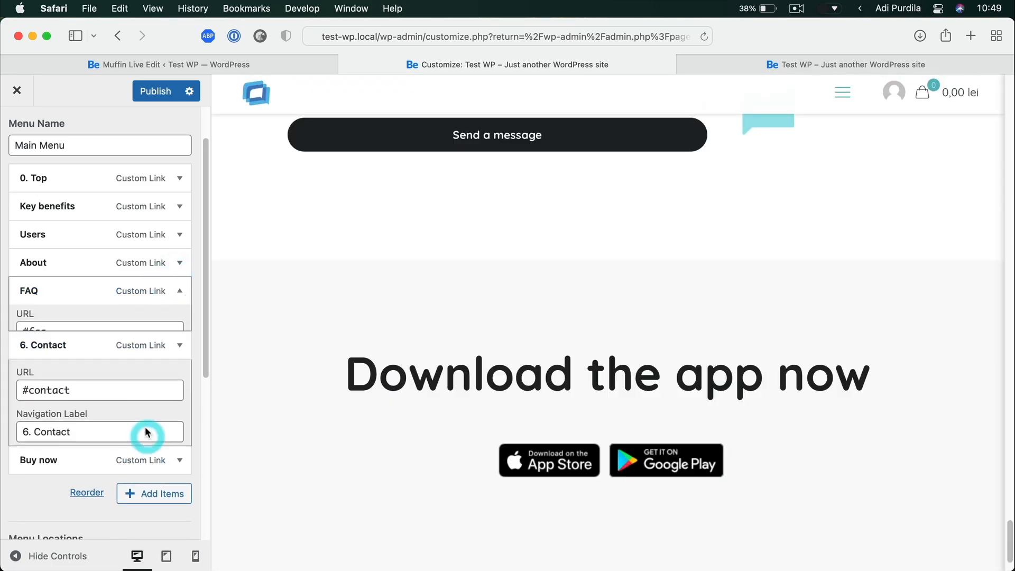
{"action": "left_click", "coordinate": [53, 407]}
{"action": "key", "text": "alt+Left"}
{"action": "key", "text": "shift+super+BackSpace"}
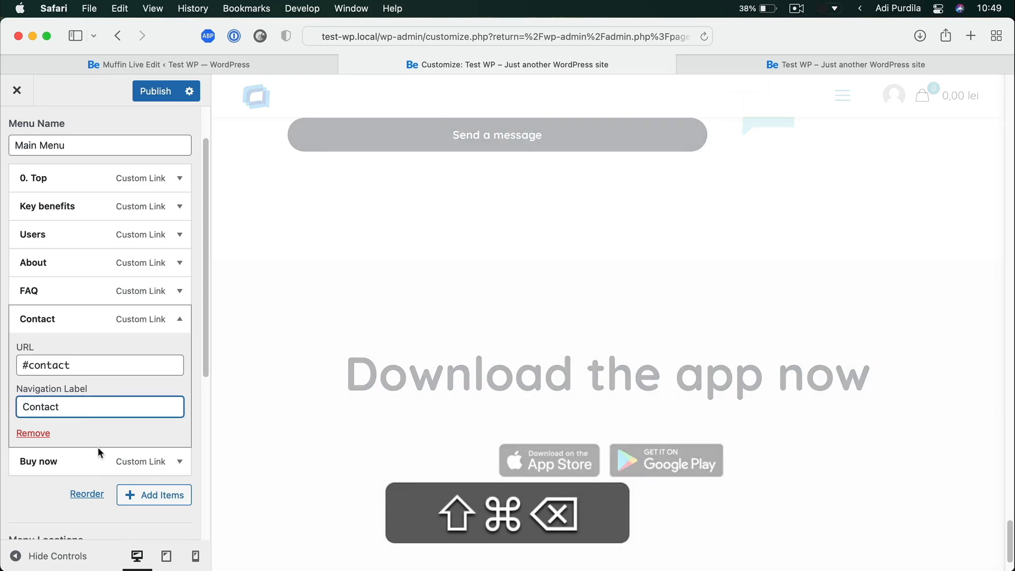
Set the "Buy now" menu item's URL to "#" and its navigation label to "Buy my product"
{"action": "left_click", "coordinate": [182, 462]}
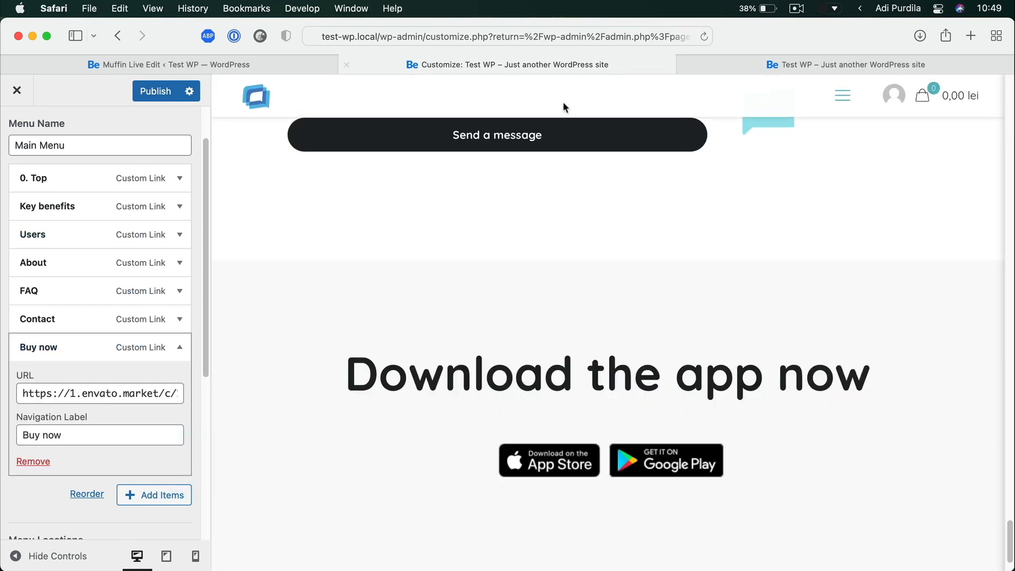
{"action": "left_click", "coordinate": [103, 399]}
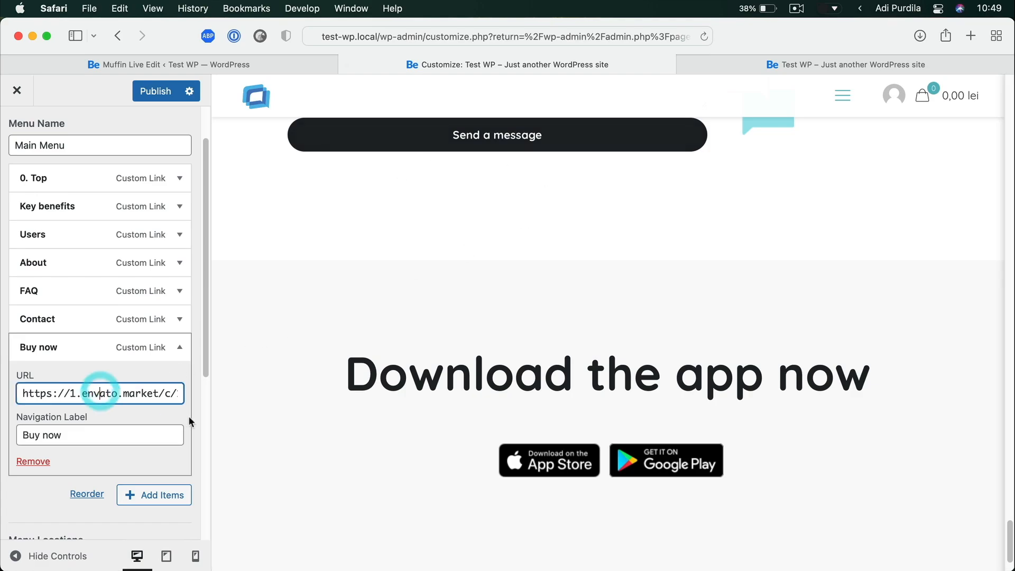
{"action": "key", "text": "super+a"}
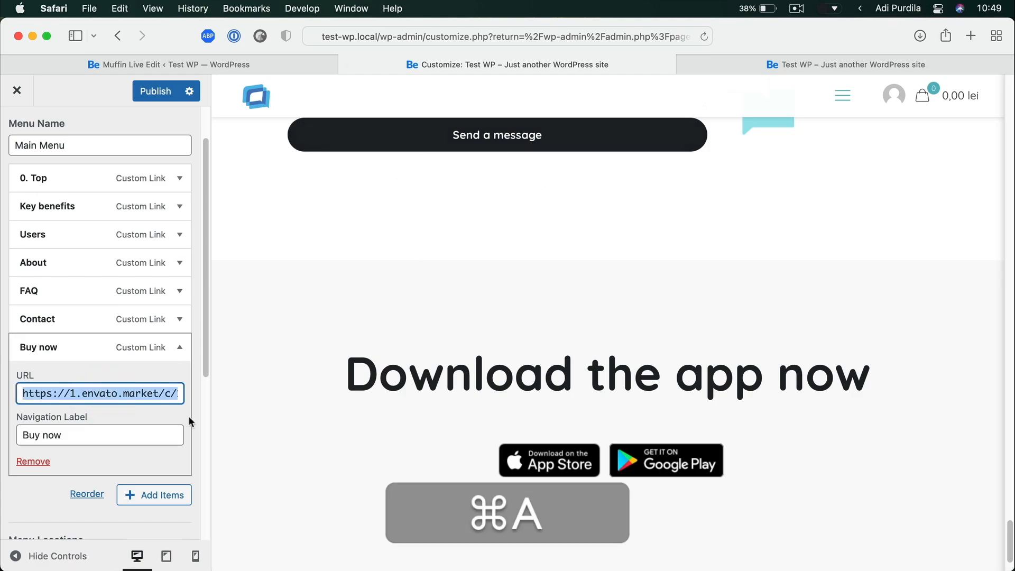
{"action": "type", "text": "#"}
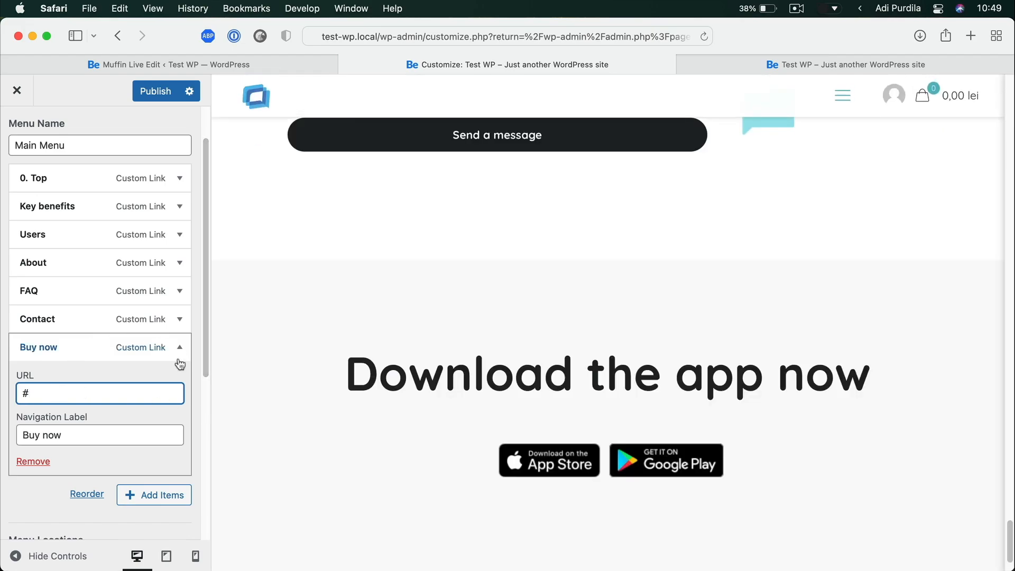
{"action": "left_click", "coordinate": [88, 434]}
{"action": "key", "text": "alt+shift+Left"}
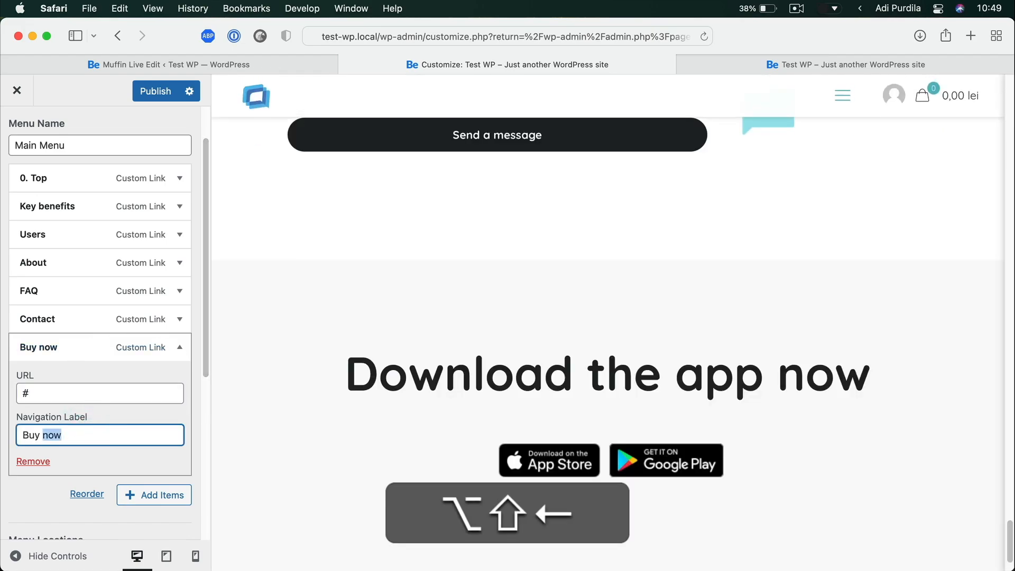
{"action": "type", "text": "my produ"}
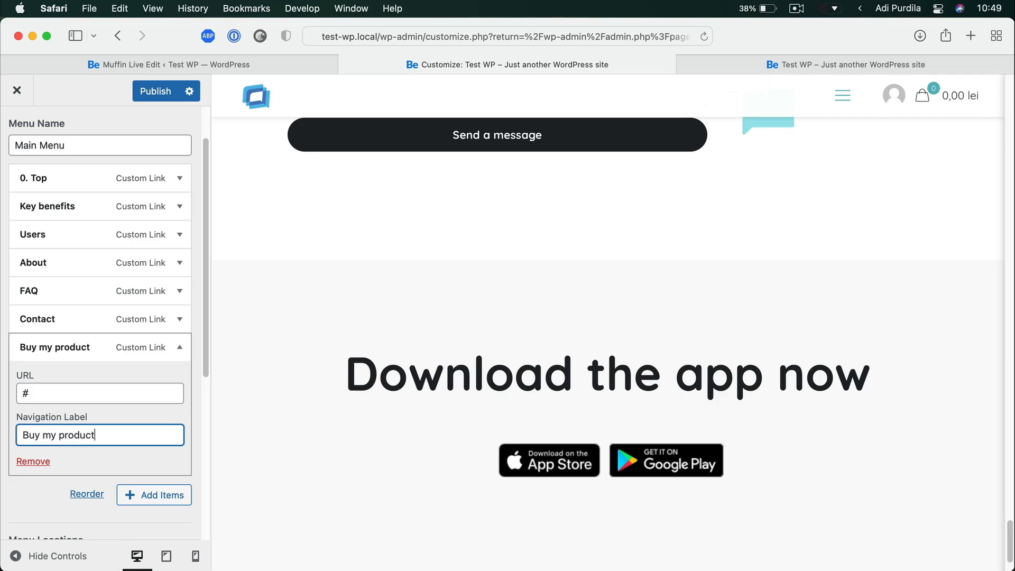
{"action": "type", "text": "ct"}
Publish the menu changes and reload the live site to check the header menu
{"action": "left_click", "coordinate": [165, 91]}
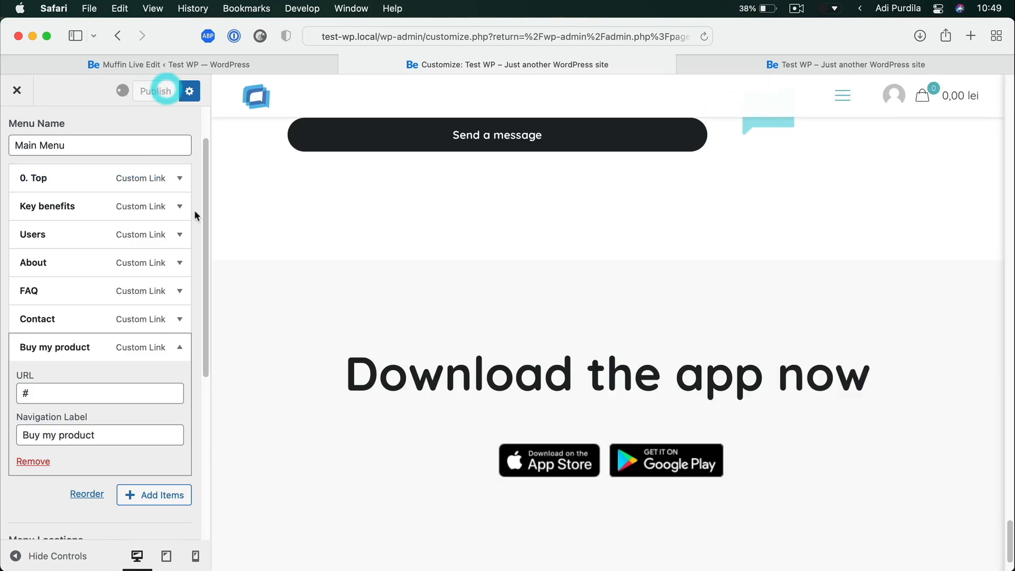
{"action": "left_click", "coordinate": [778, 67]}
{"action": "key", "text": "super+r"}
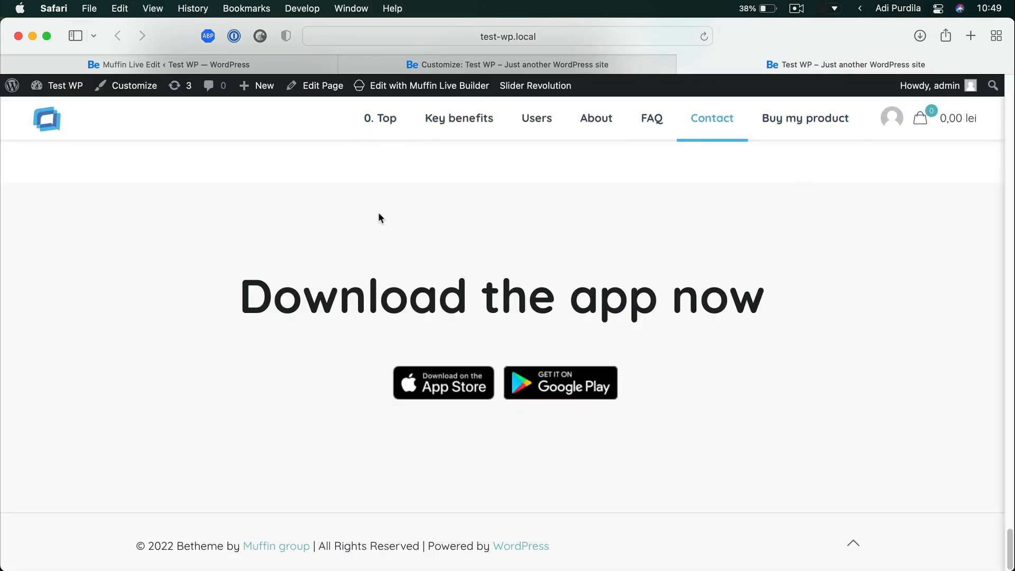
Back in the Customizer, change the #Header_wrapper menu item's navigation label to "Top" and publish the change
{"action": "left_click", "coordinate": [422, 63]}
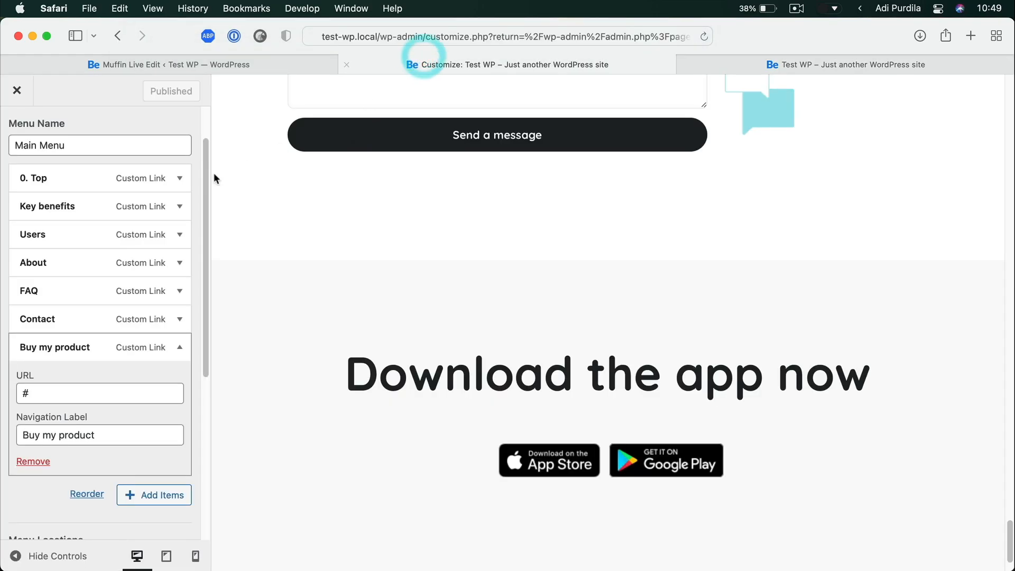
{"action": "left_click", "coordinate": [164, 176]}
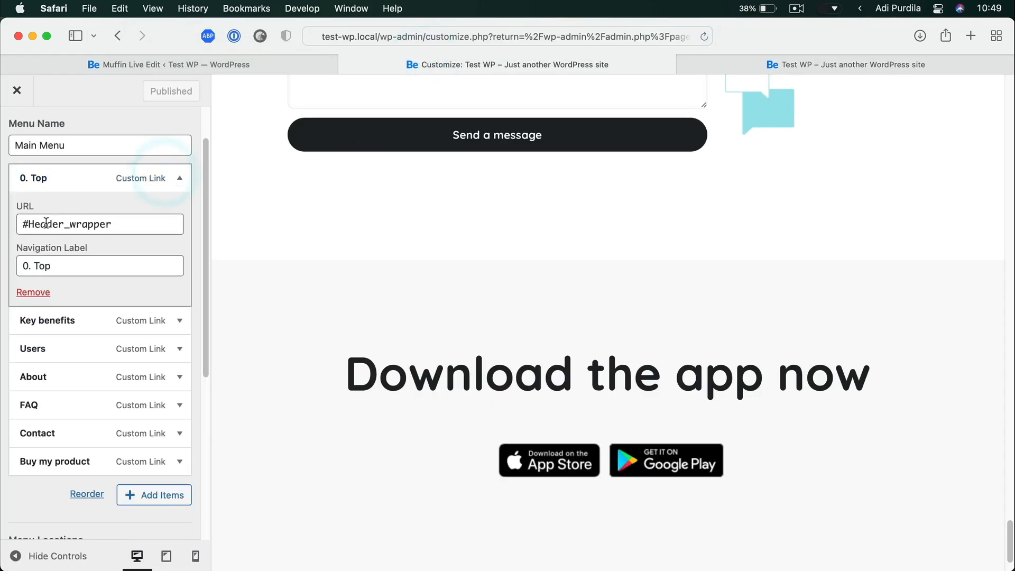
{"action": "left_click", "coordinate": [49, 264]}
{"action": "key", "text": "shift+super+Left"}
{"action": "key", "text": "shift+super+BackSpace"}
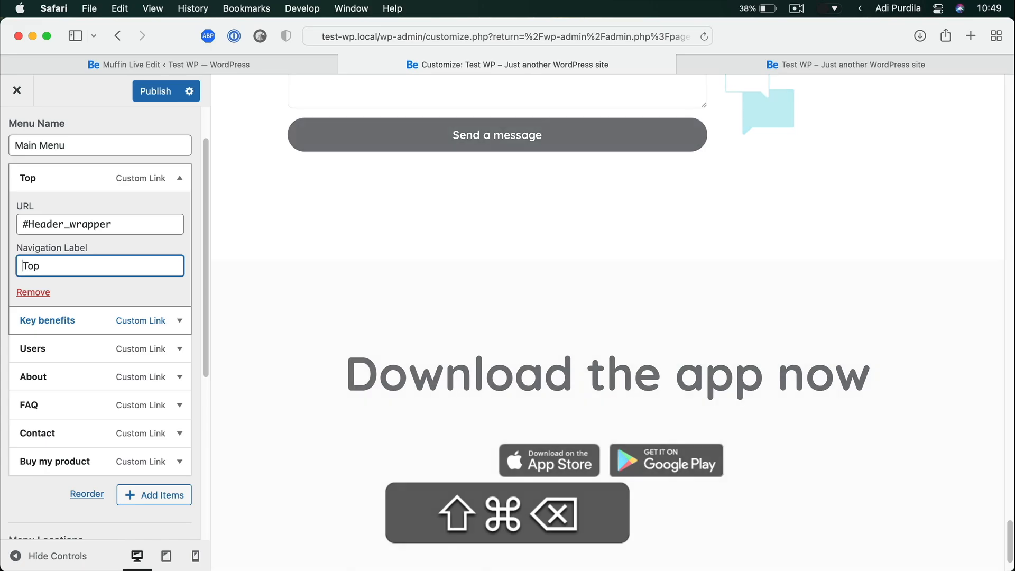
{"action": "left_click", "coordinate": [175, 93]}
Reload the live site and review the header menu and the home page sections from the footer upwards
{"action": "left_click", "coordinate": [760, 66]}
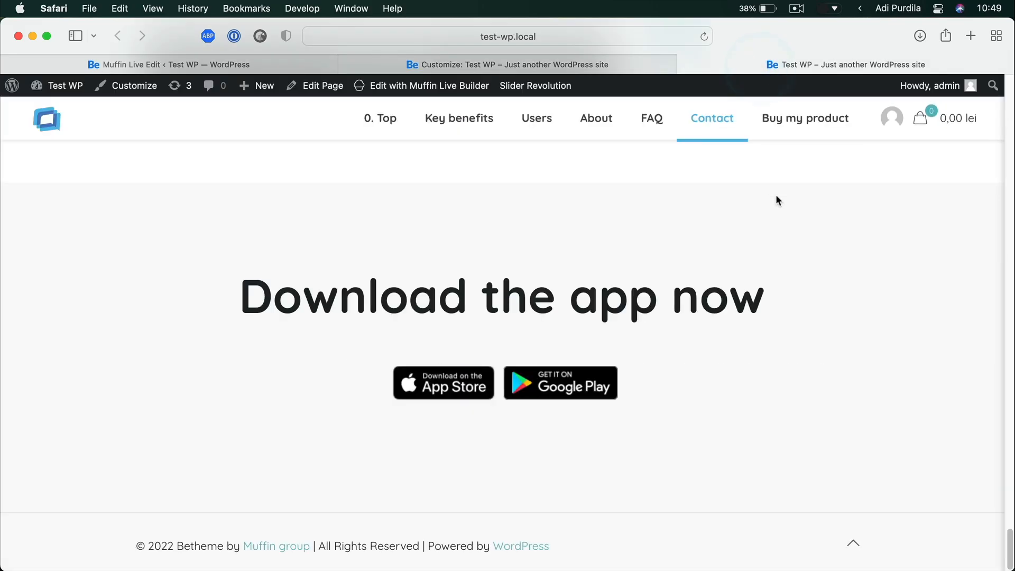
{"action": "key", "text": "super+r"}
{"action": "scroll", "coordinate": [711, 471], "scroll_direction": "up", "scroll_amount": 2}
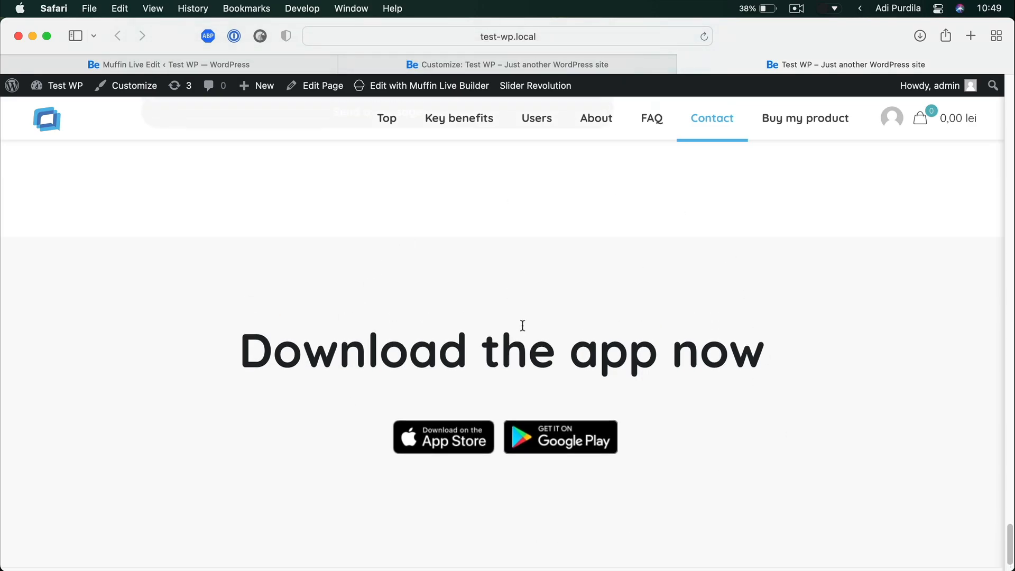
{"action": "scroll", "coordinate": [521, 325], "scroll_direction": "up", "scroll_amount": 10}
{"action": "scroll", "coordinate": [521, 326], "scroll_direction": "up", "scroll_amount": 10}
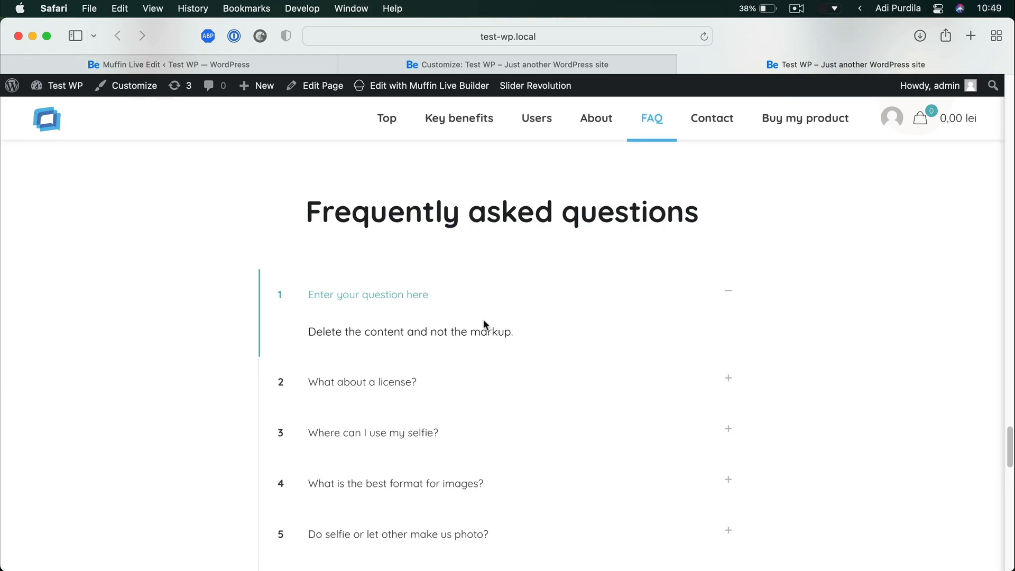
{"action": "scroll", "coordinate": [484, 320], "scroll_direction": "up", "scroll_amount": 6}
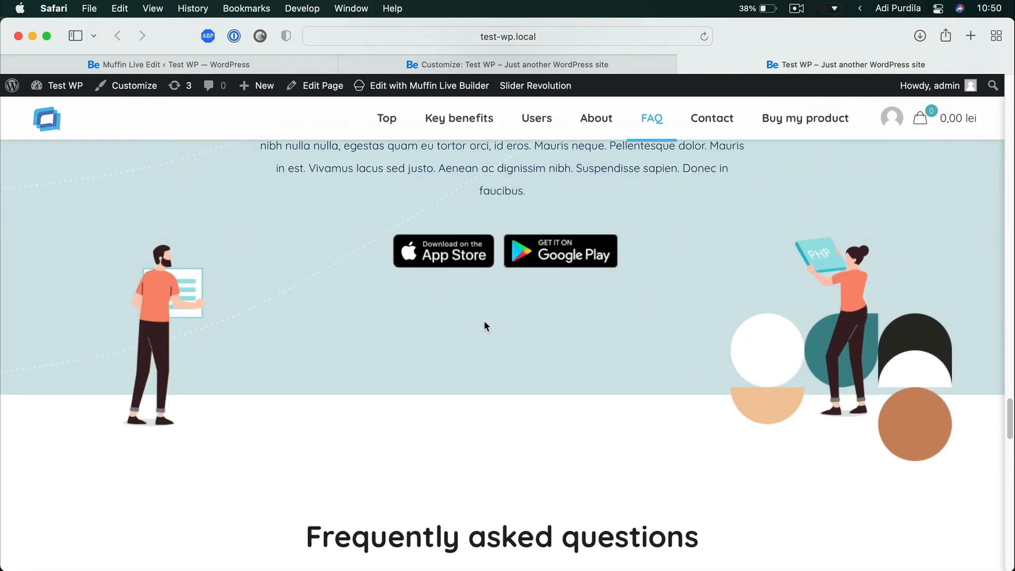
{"action": "scroll", "coordinate": [483, 326], "scroll_direction": "up", "scroll_amount": 10}
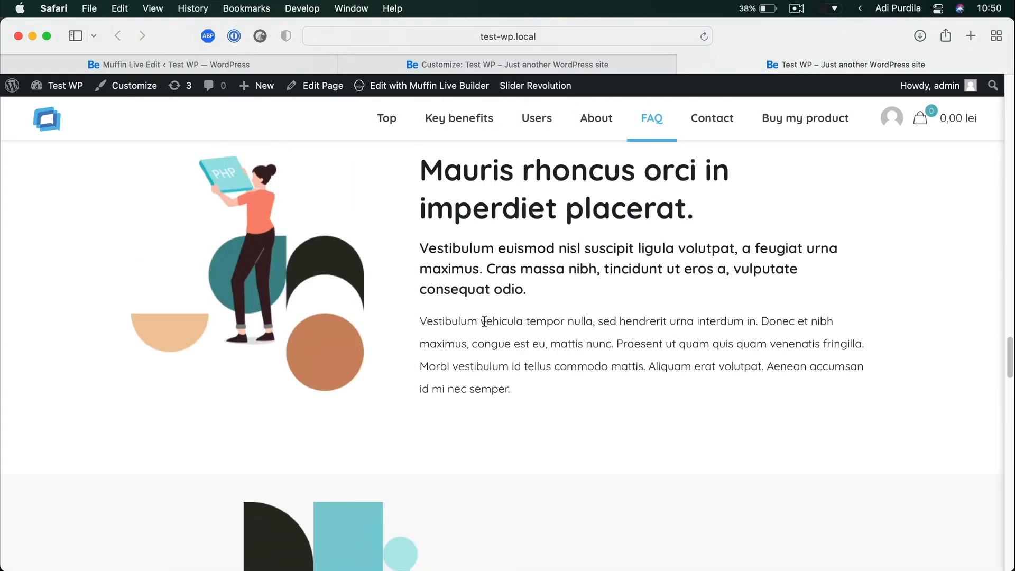
{"action": "scroll", "coordinate": [484, 321], "scroll_direction": "up", "scroll_amount": 20}
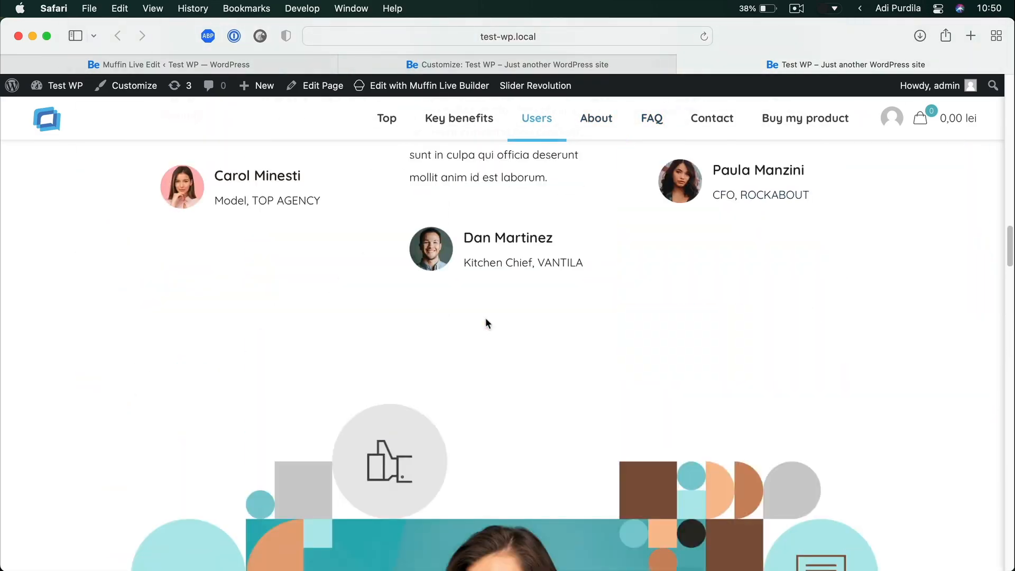
{"action": "scroll", "coordinate": [485, 317], "scroll_direction": "down", "scroll_amount": 8}
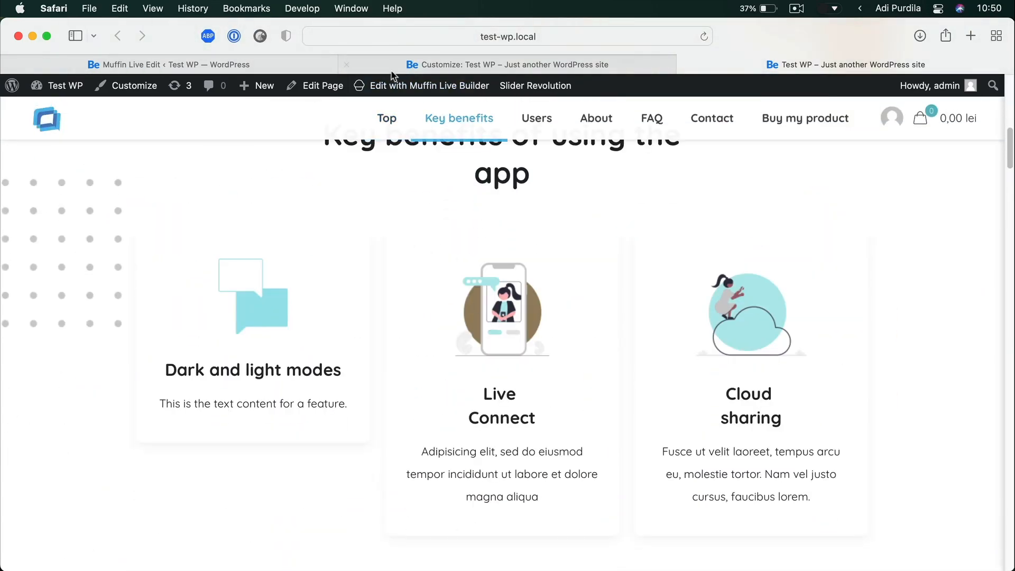
Switch to the Muffin Live Builder and look over the home page, opening the settings of the image beside the "About us" text
{"action": "left_click", "coordinate": [419, 64]}
{"action": "left_click", "coordinate": [249, 65]}
{"action": "scroll", "coordinate": [501, 250], "scroll_direction": "up", "scroll_amount": 10}
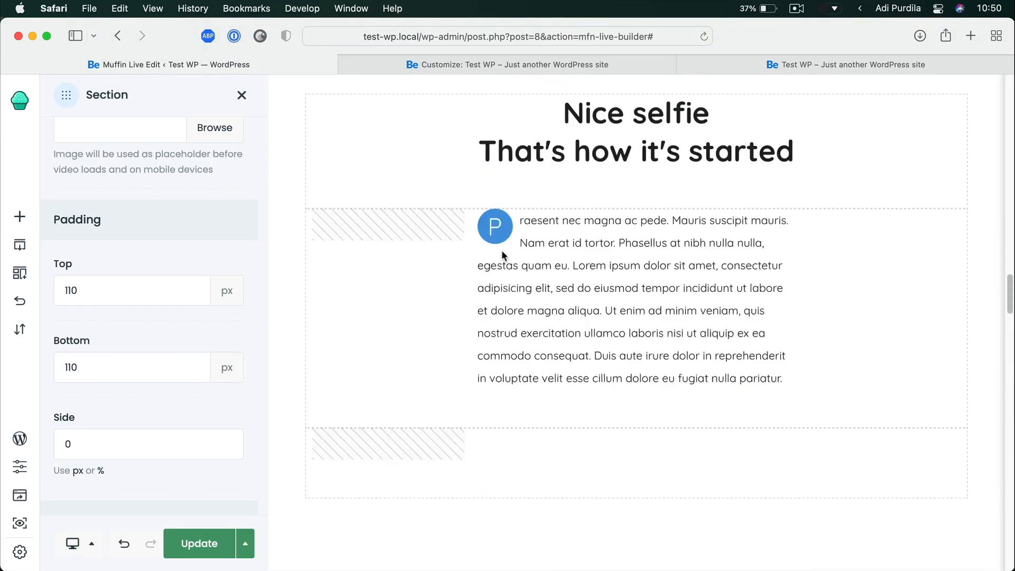
{"action": "scroll", "coordinate": [500, 249], "scroll_direction": "down", "scroll_amount": 15}
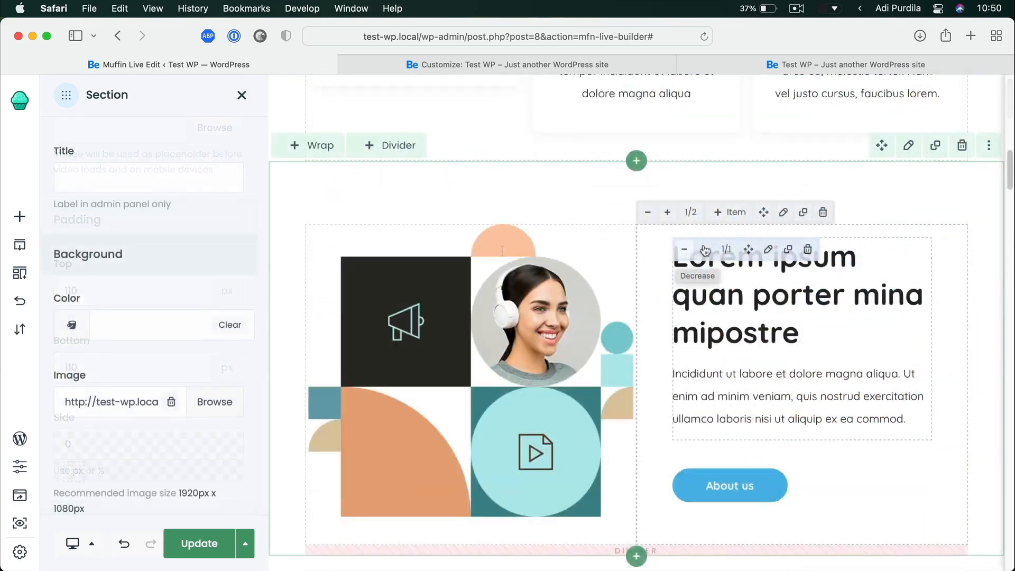
{"action": "left_click", "coordinate": [513, 343]}
{"action": "scroll", "coordinate": [512, 344], "scroll_direction": "down", "scroll_amount": 5}
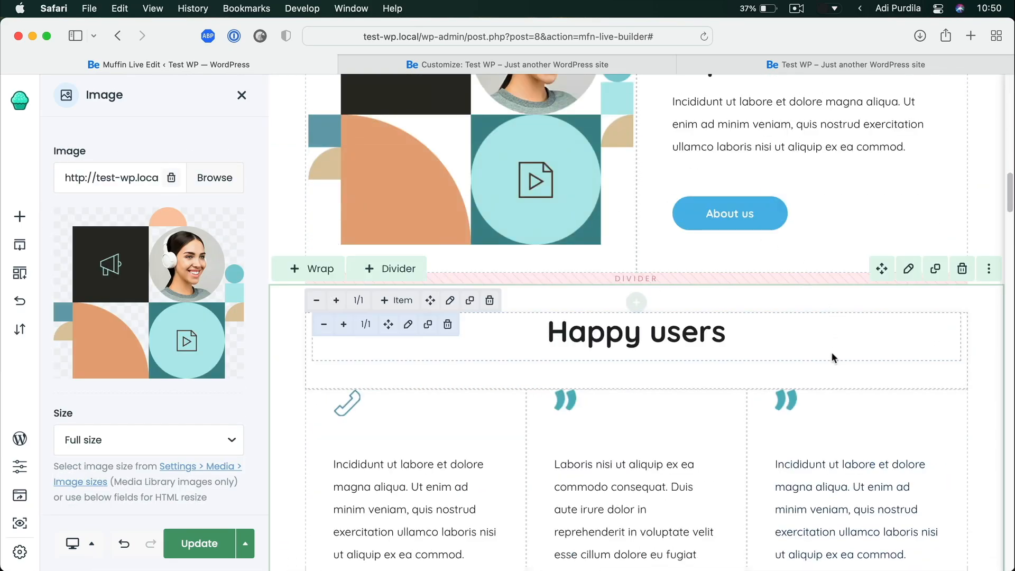
{"action": "scroll", "coordinate": [832, 357], "scroll_direction": "up", "scroll_amount": 15}
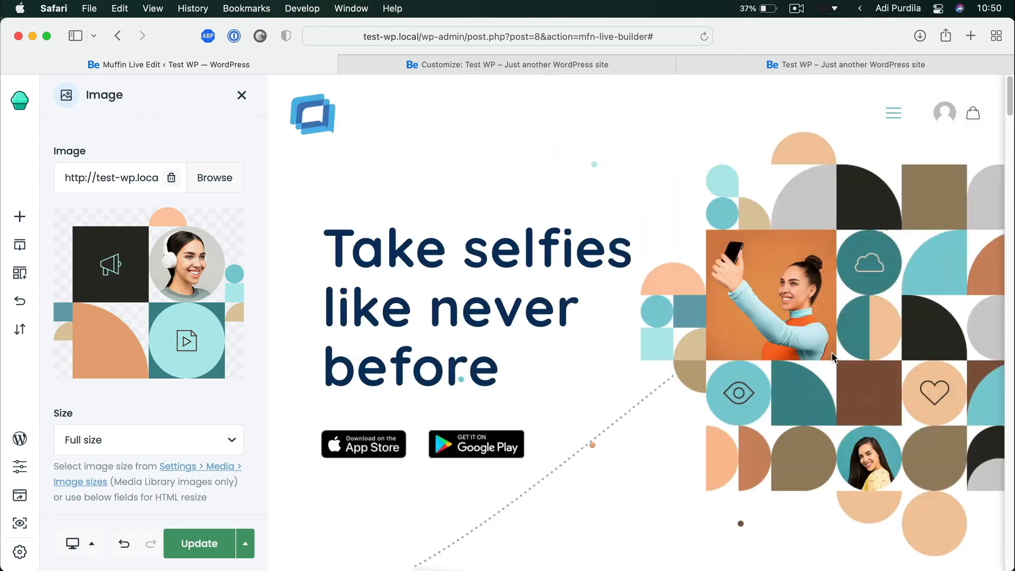